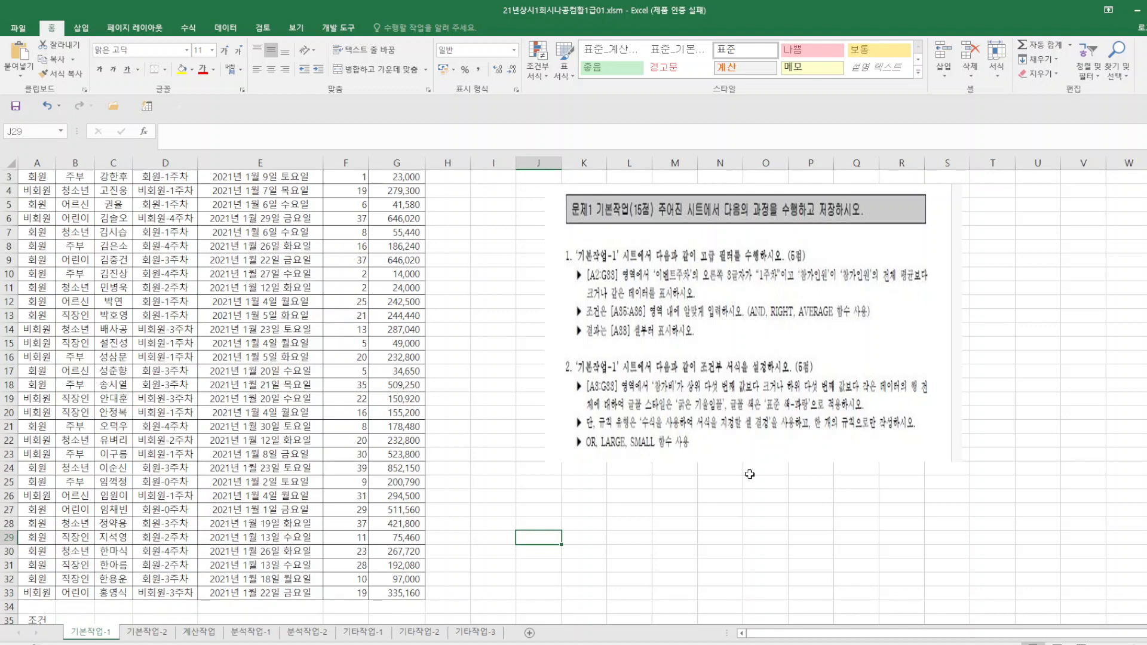
# Clear the contents of rows 37 to 45, removing the earlier filter results below the criteria range.
pyautogui.scroll(-4, 703, 445)
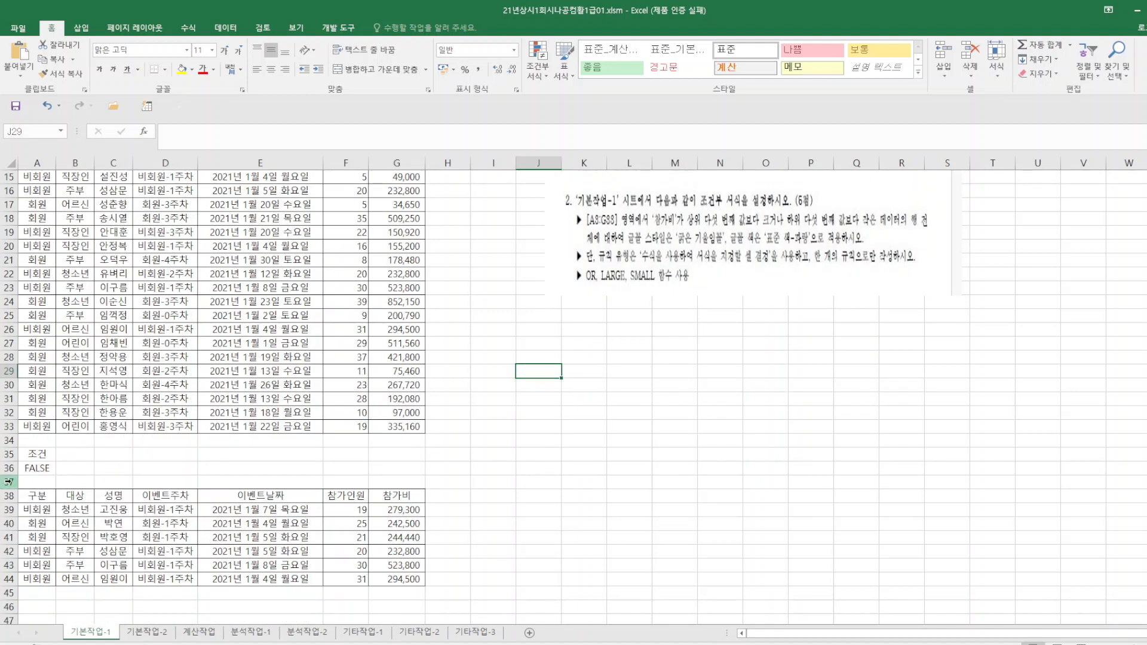
pyautogui.moveTo(8, 481); pyautogui.dragTo(3, 596)
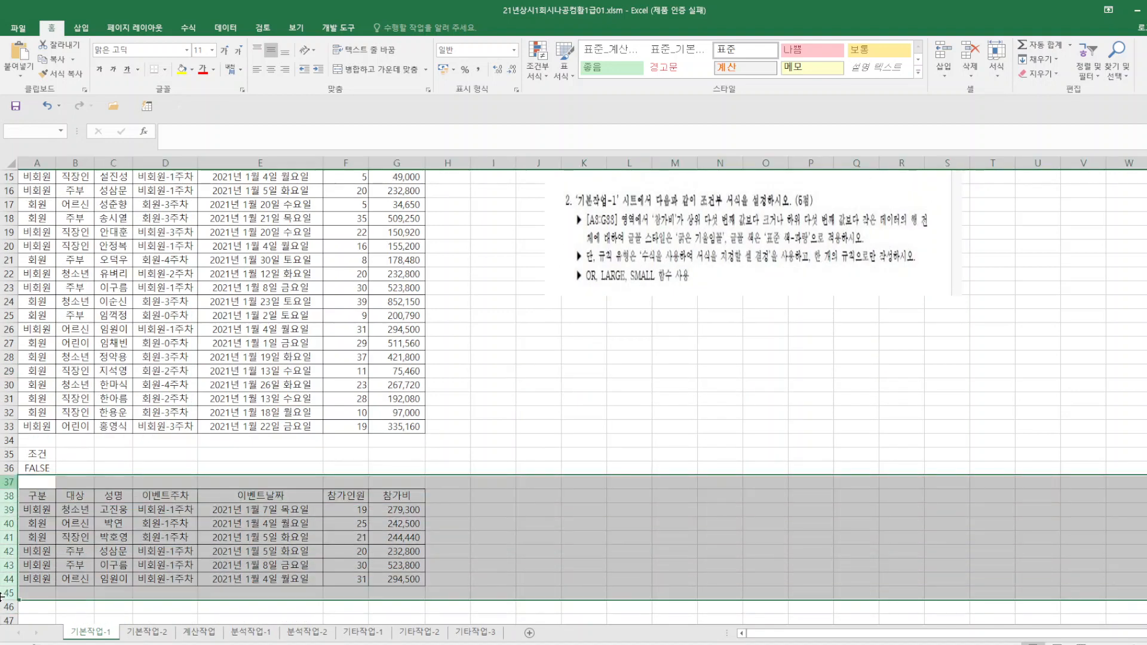
pyautogui.rightClick(9, 538)
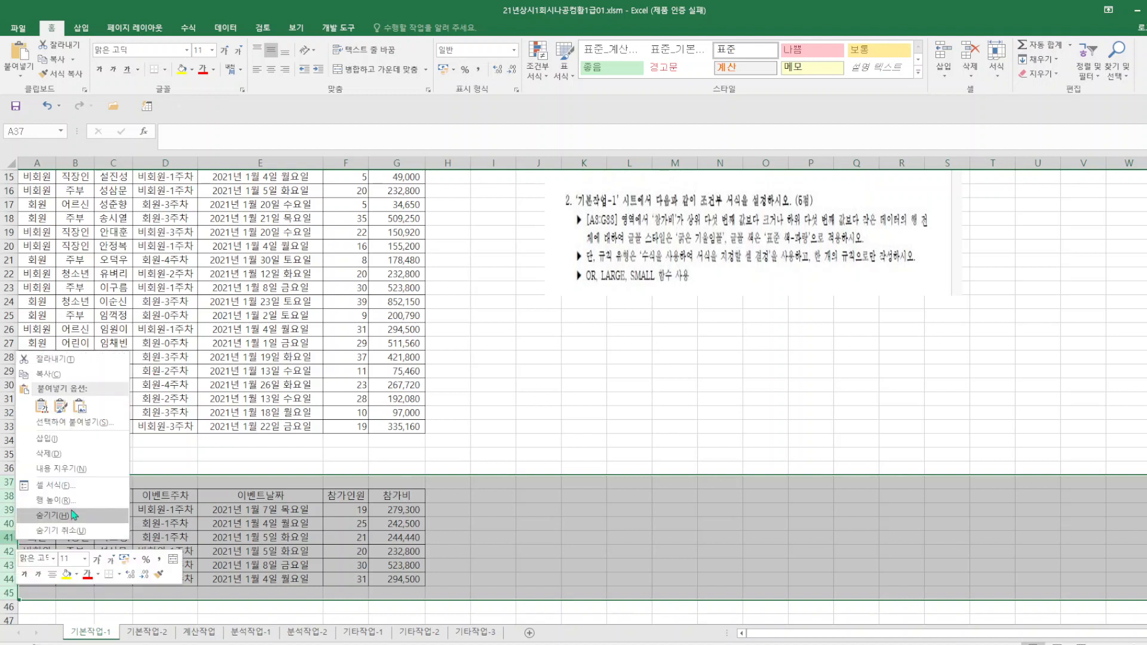
pyautogui.click(60, 468)
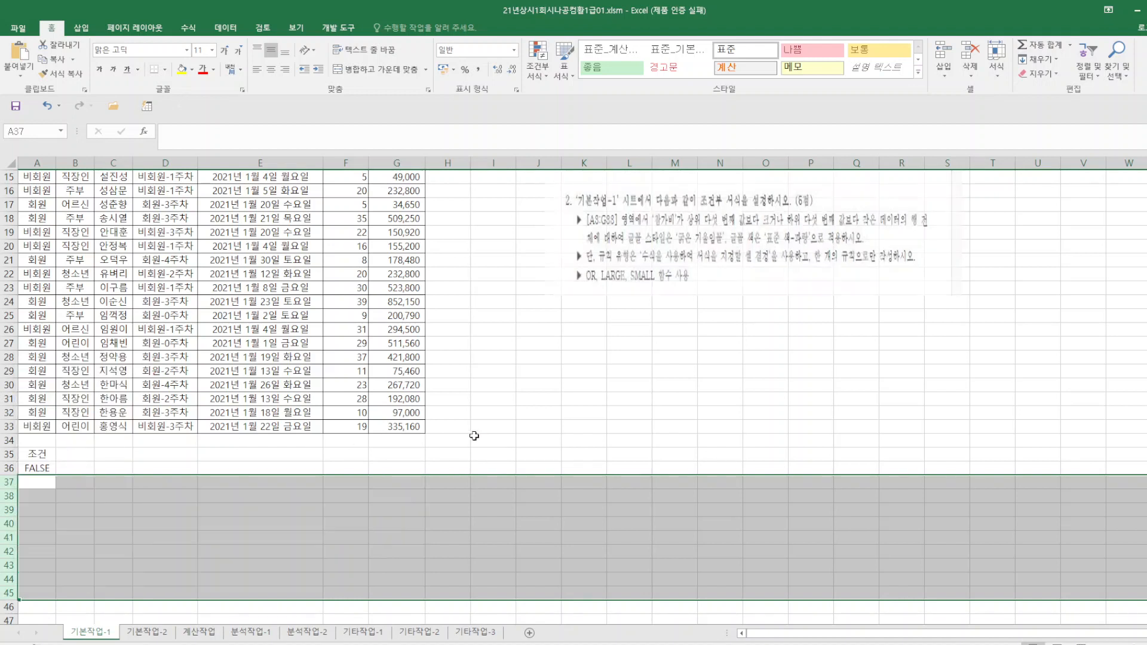
pyautogui.click(523, 425)
# Check the criteria formula in cell A36 against the data table and the filter requirements.
pyautogui.click(37, 454)
pyautogui.click(39, 469)
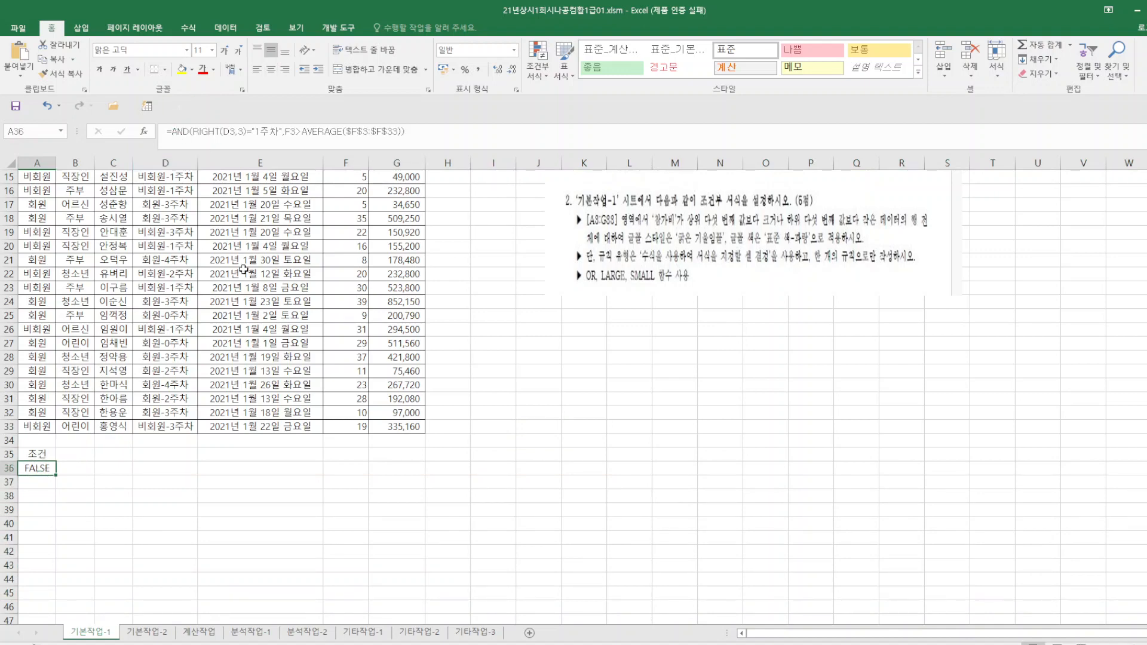
pyautogui.scroll(4, 140, 191)
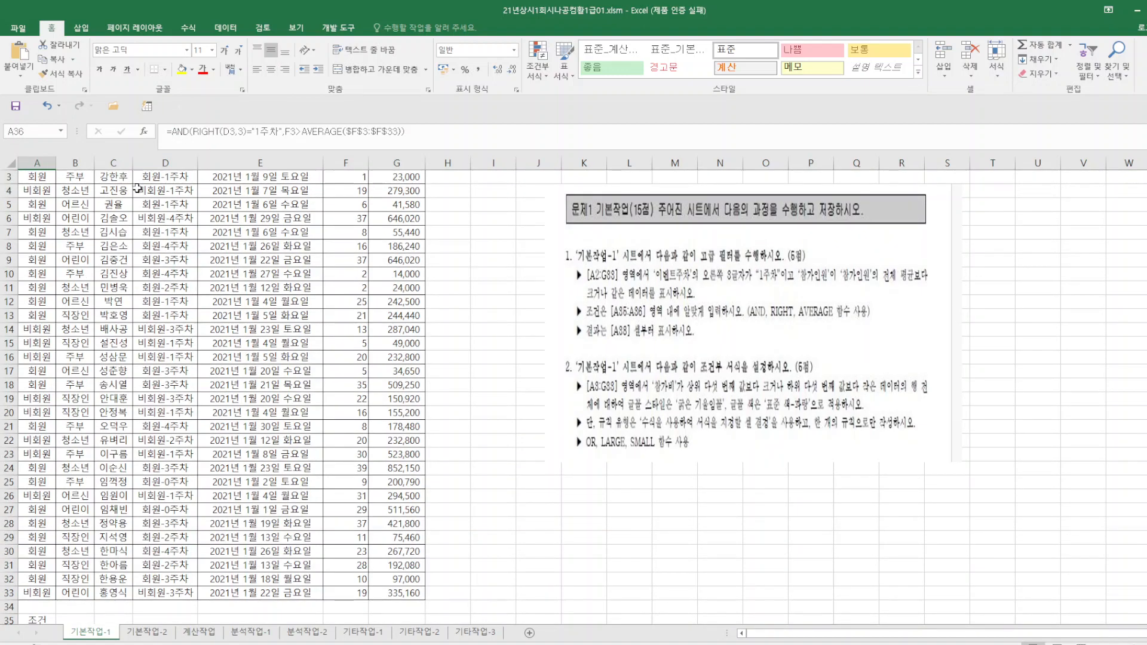
pyautogui.scroll(1, 143, 197)
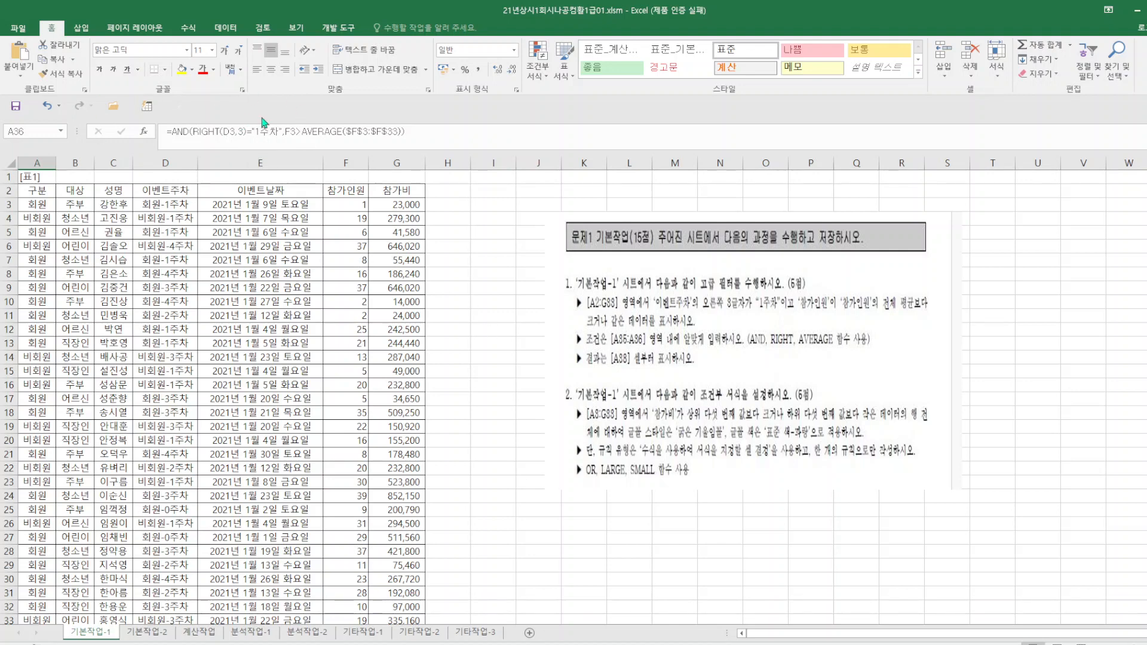
pyautogui.scroll(-1, 317, 228)
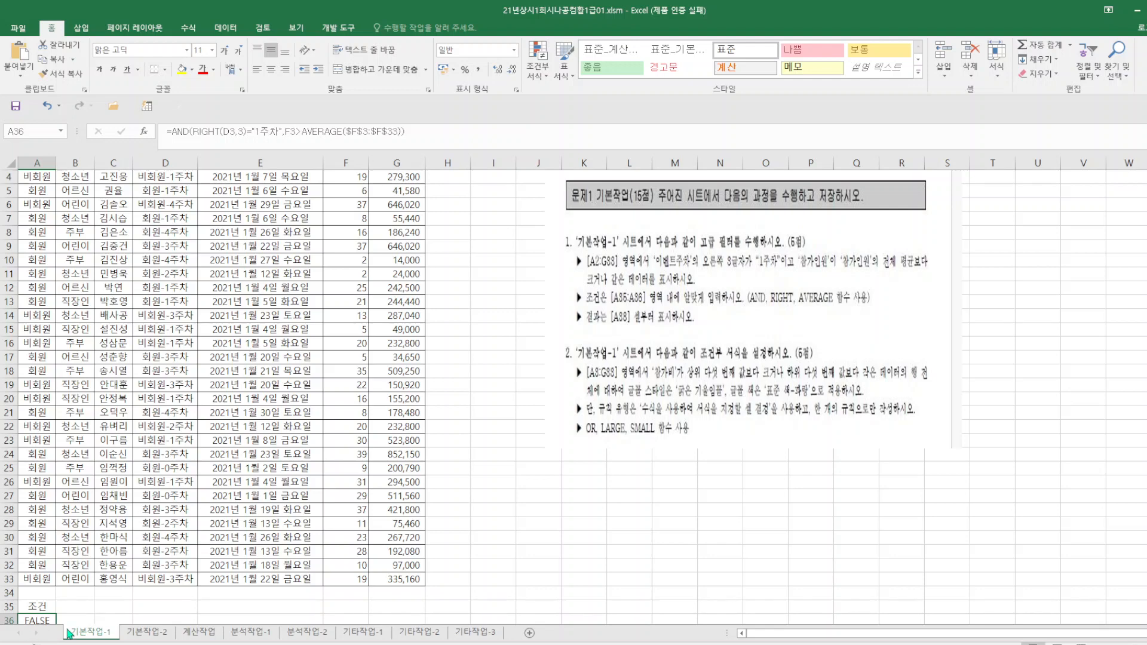
pyautogui.click(519, 399)
# Start an advanced filter on the table A2:G33 with the results copied to another location.
pyautogui.click(270, 288)
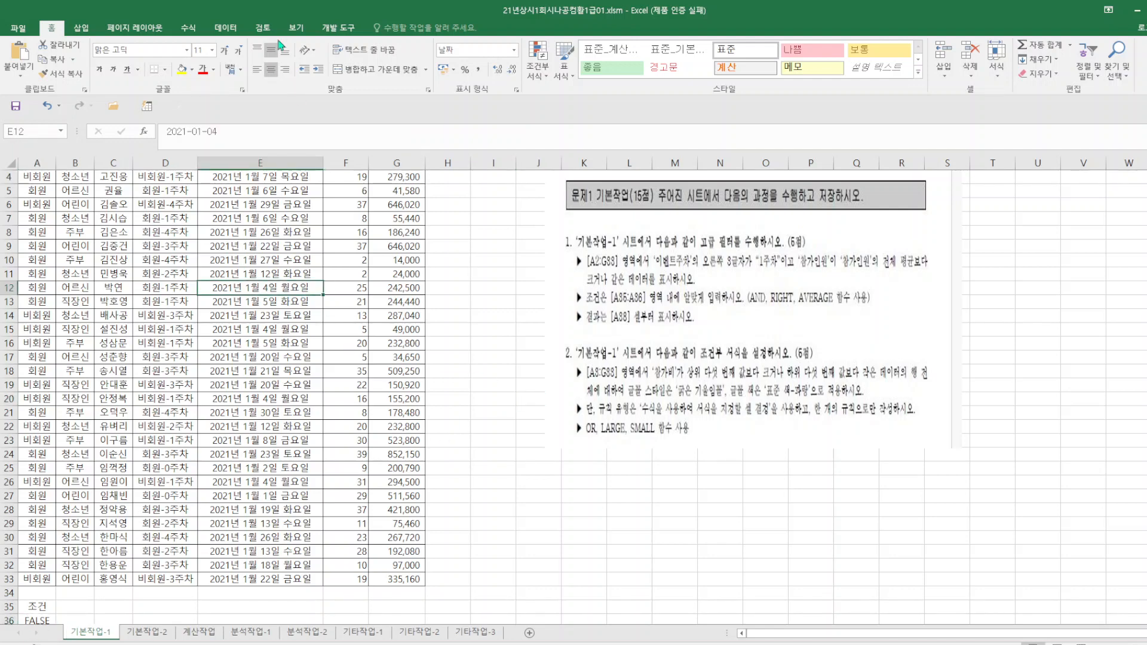
pyautogui.click(225, 28)
pyautogui.click(472, 76)
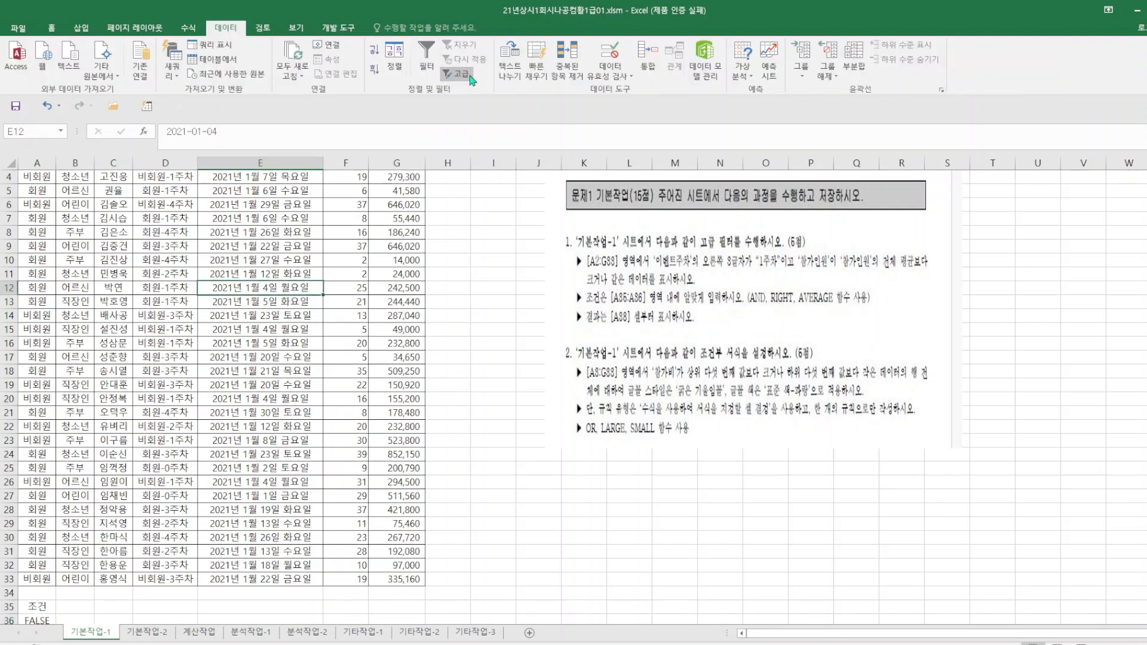
pyautogui.click(399, 289)
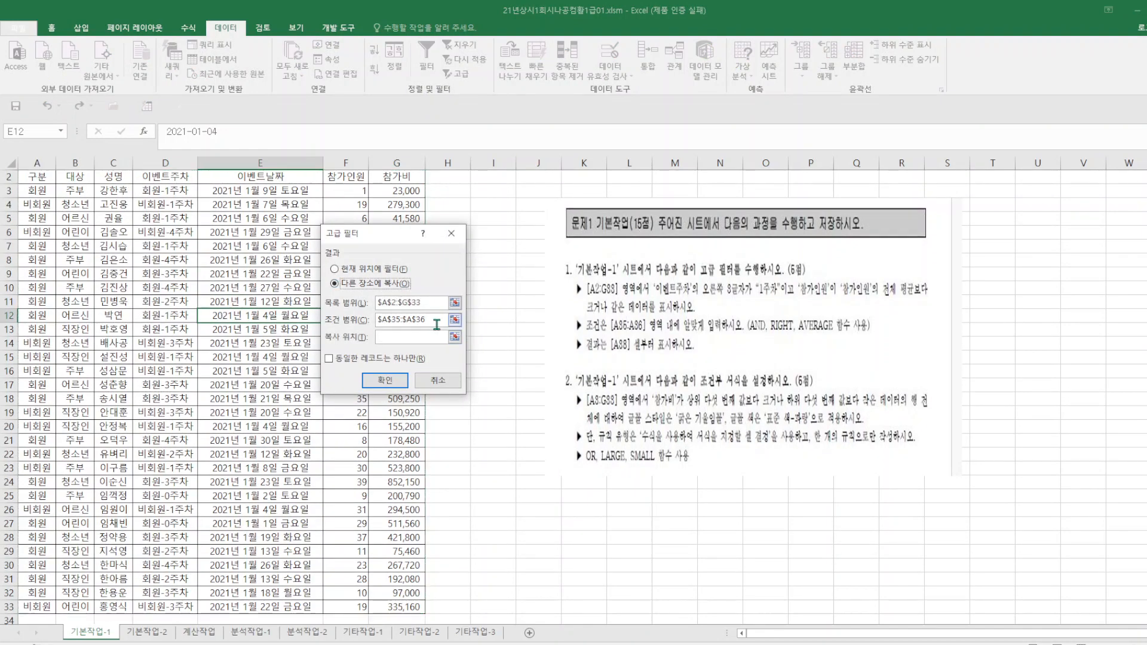
# Run the advanced filter with A35:A36 as the criteria range and A38 as the copy destination, and save the workbook.
pyautogui.click(436, 321)
pyautogui.scroll(-3, 59, 538)
pyautogui.moveTo(37, 509); pyautogui.dragTo(37, 525)
pyautogui.click(397, 335)
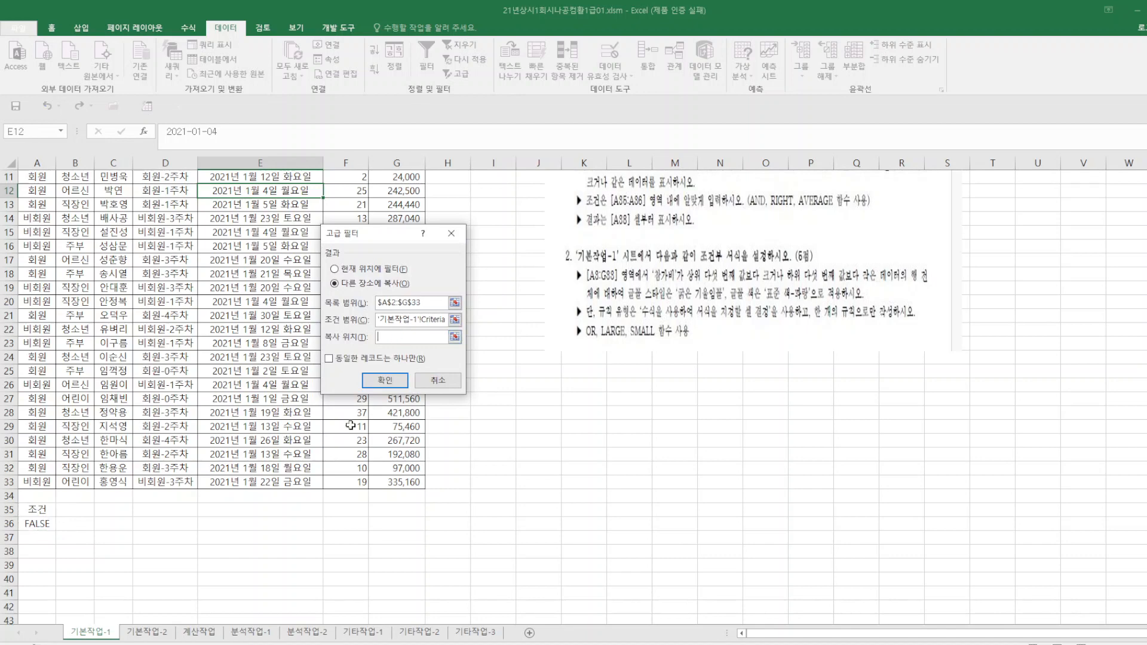
pyautogui.click(31, 550)
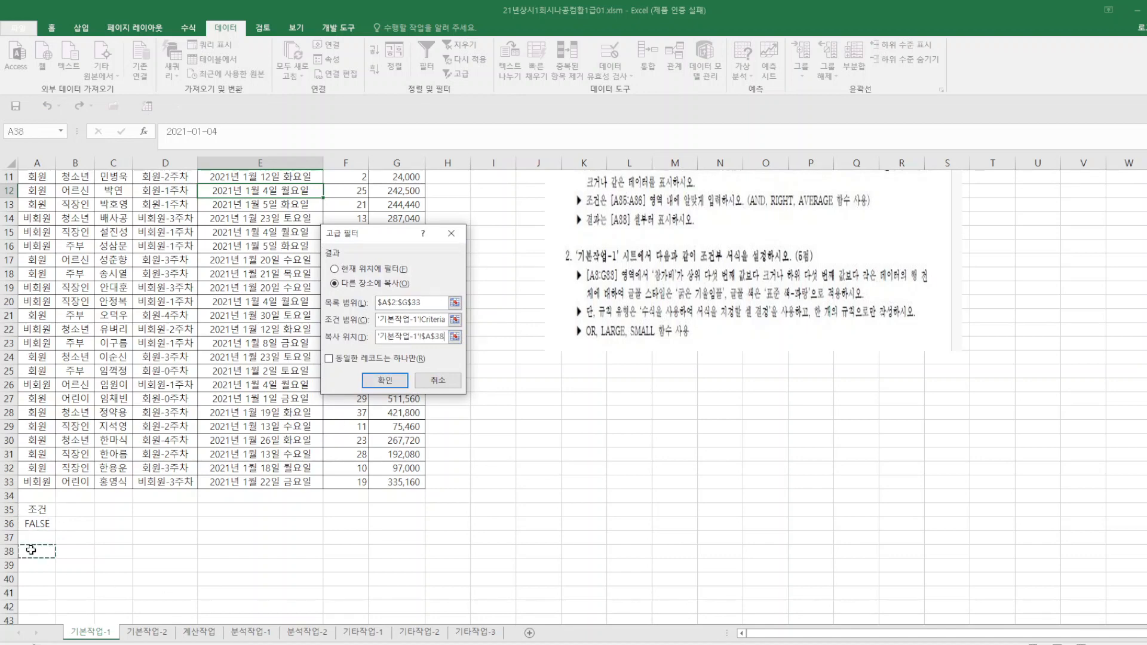
pyautogui.click(384, 380)
pyautogui.scroll(-2, 175, 518)
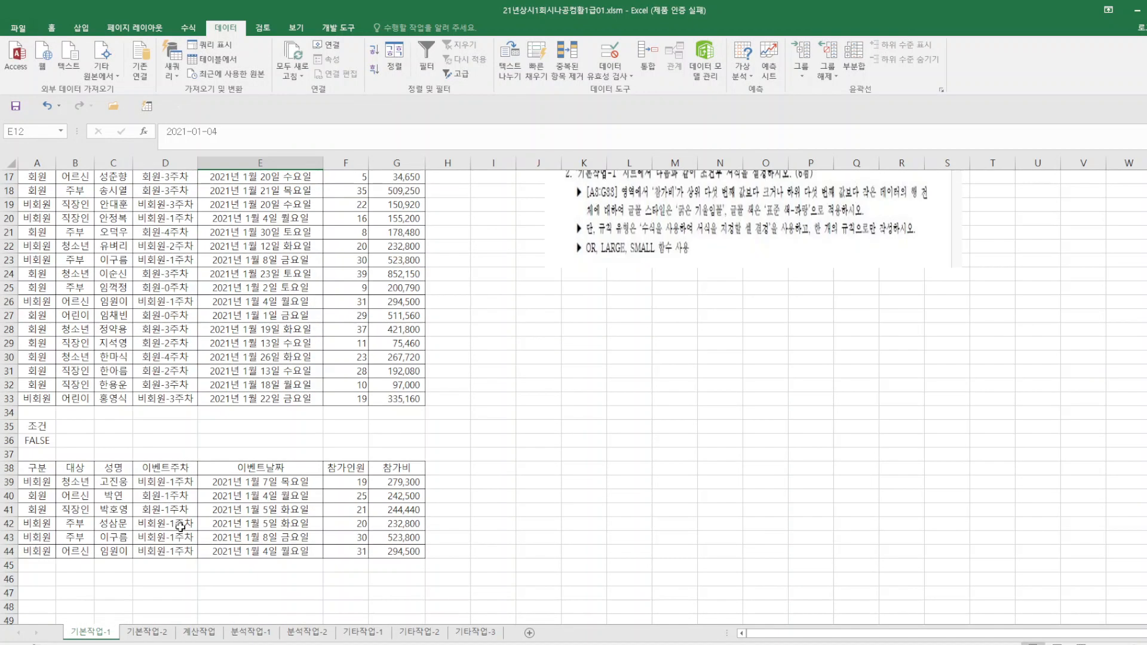
pyautogui.click(15, 106)
# Create a new conditional formatting rule for A3:G33, using the rule type that determines cells by formula.
pyautogui.scroll(3, 508, 462)
pyautogui.scroll(3, 508, 462)
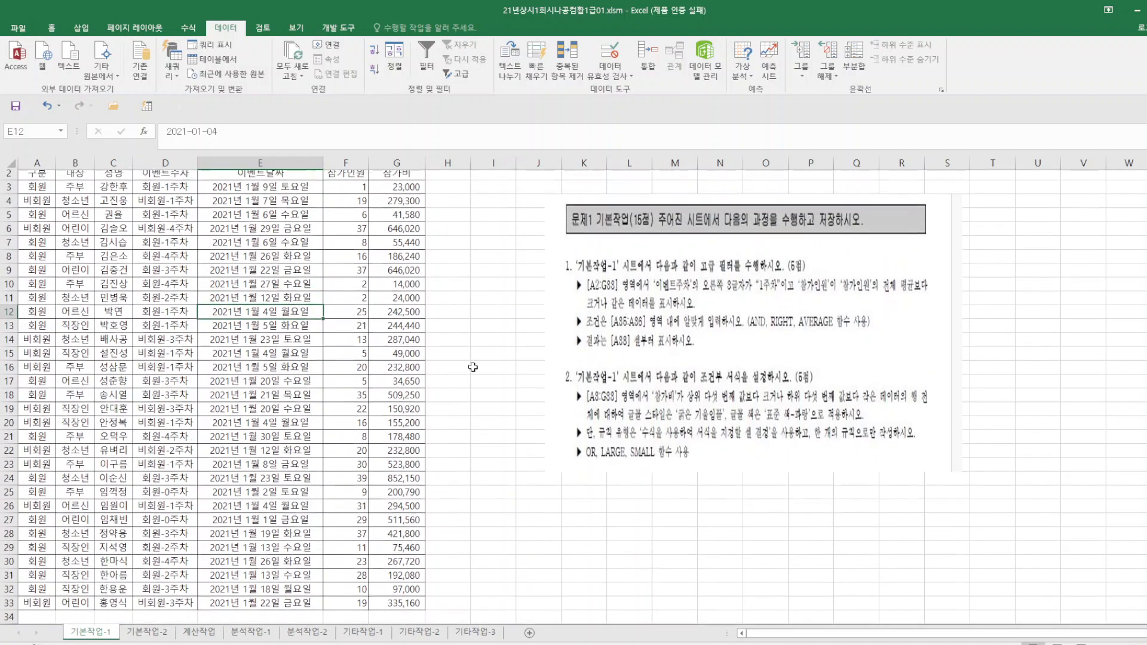
pyautogui.click(30, 204)
pyautogui.moveTo(30, 205); pyautogui.dragTo(395, 617)
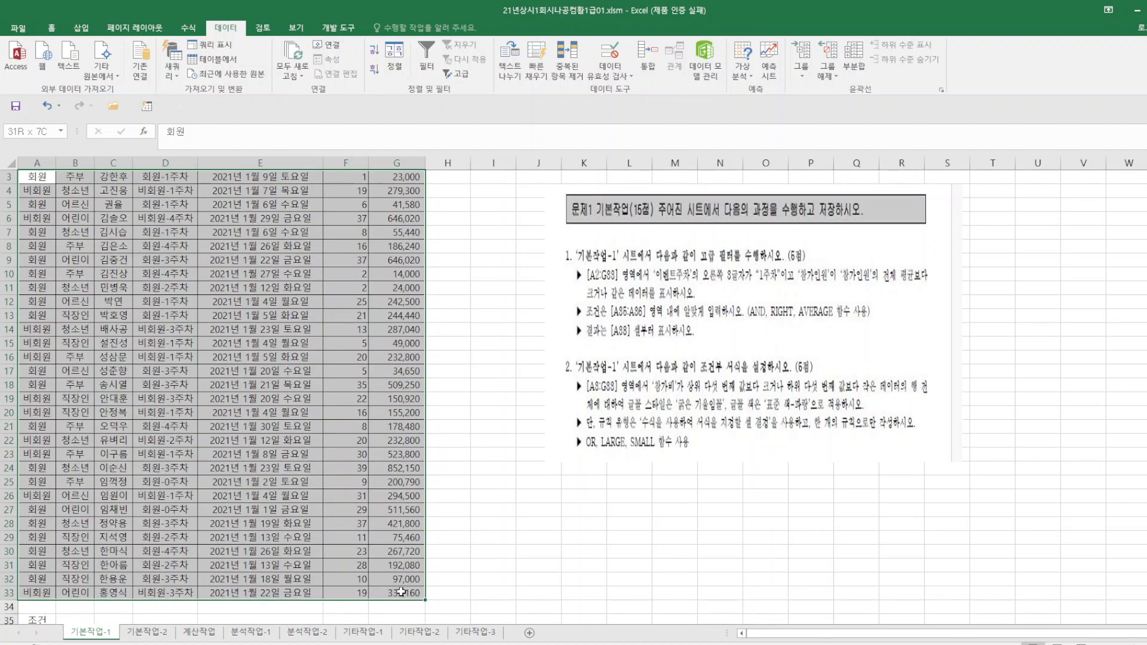
pyautogui.click(51, 28)
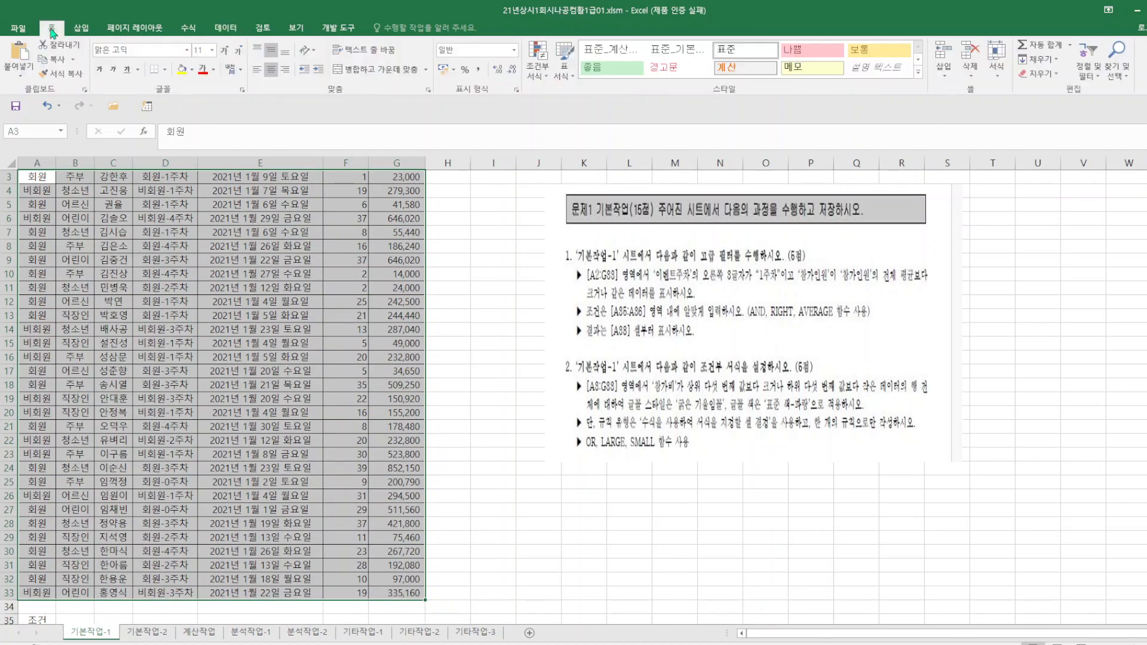
pyautogui.click(538, 62)
pyautogui.click(583, 233)
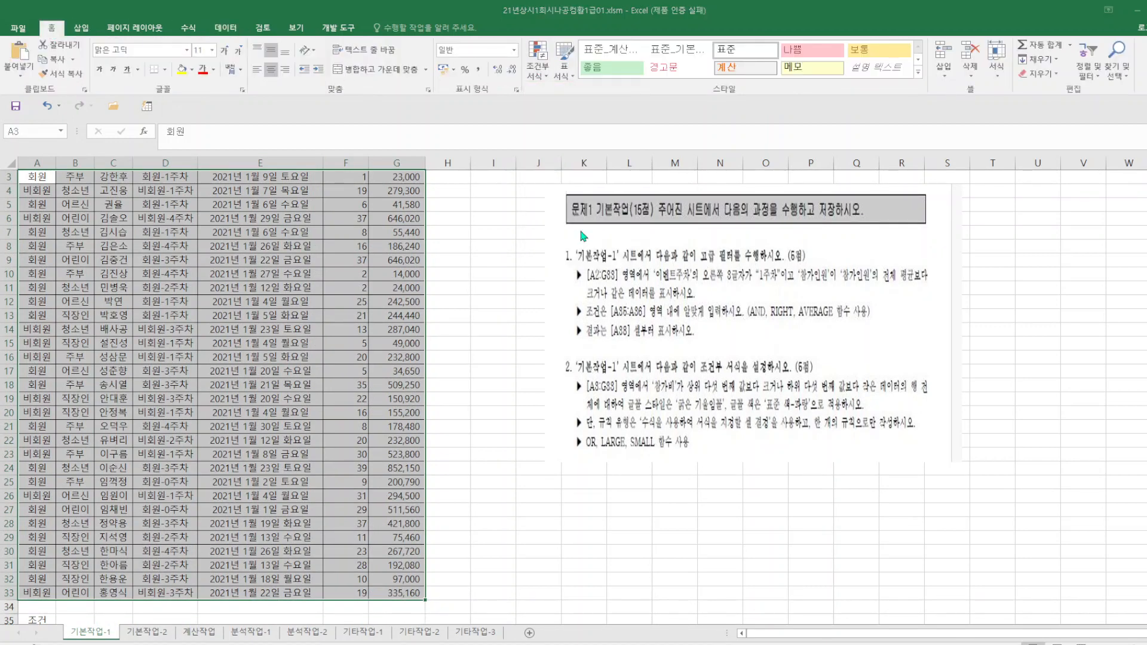
pyautogui.click(294, 301)
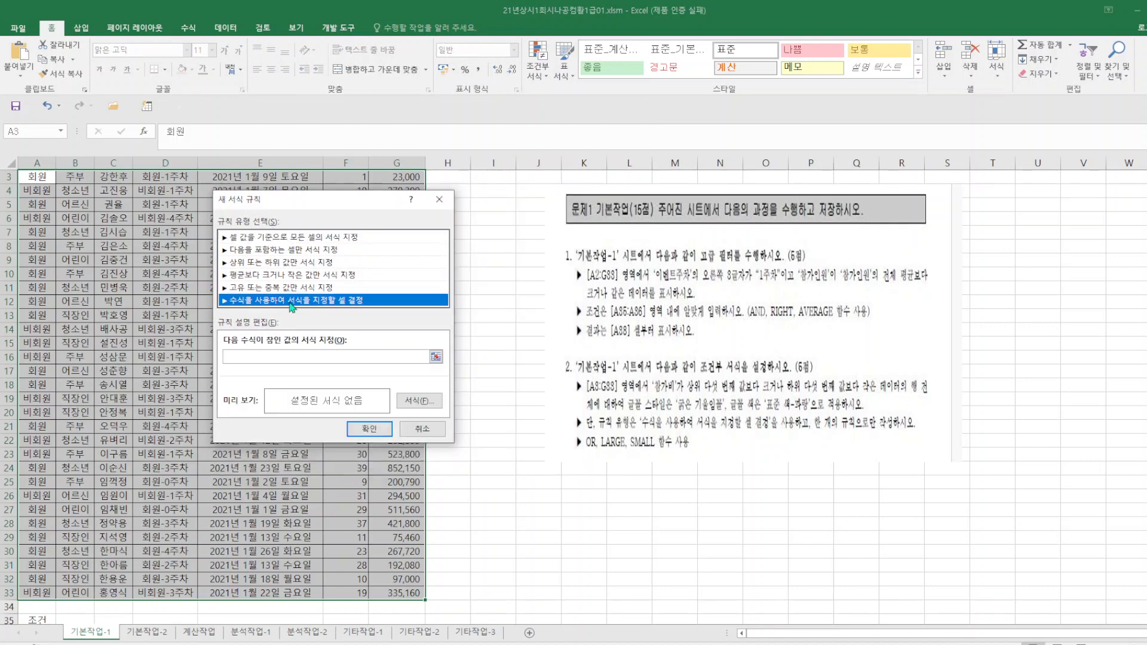
# Begin the rule formula with =or($G3>large($G$3:$G$33,5), to match fees above the fifth largest value.
pyautogui.click(263, 358)
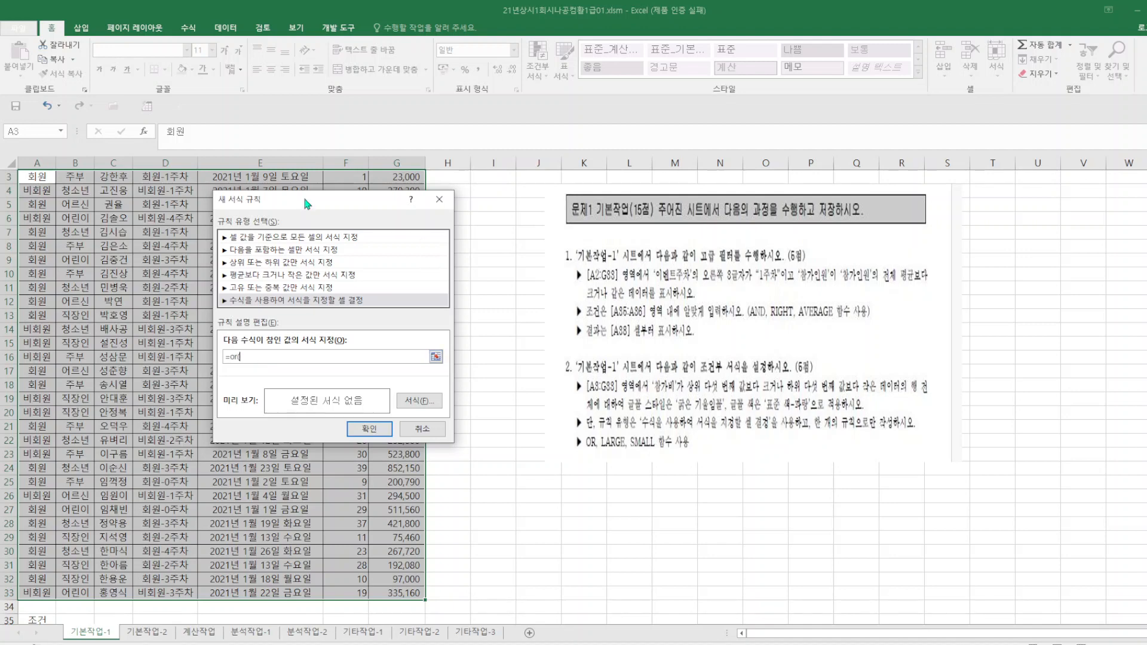
pyautogui.moveTo(317, 207); pyautogui.dragTo(544, 151)
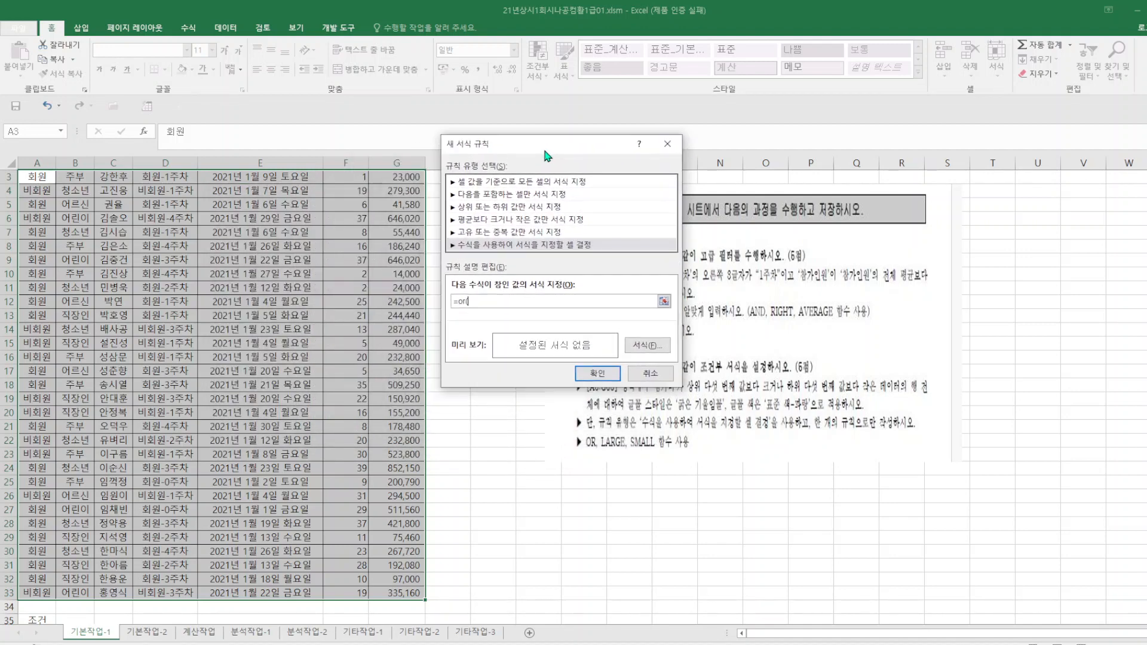
pyautogui.scroll(1, 399, 207)
pyautogui.click(396, 210)
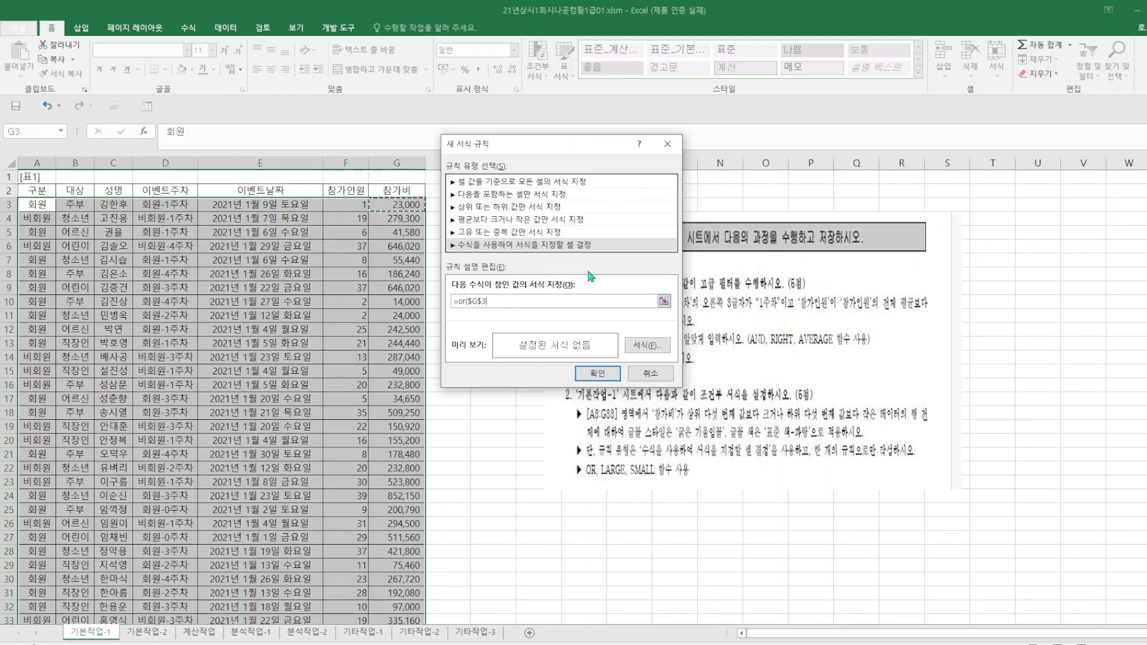
pyautogui.press('F4')
pyautogui.press('F4')
pyautogui.write('>large(')
pyautogui.moveTo(402, 204); pyautogui.dragTo(398, 587)
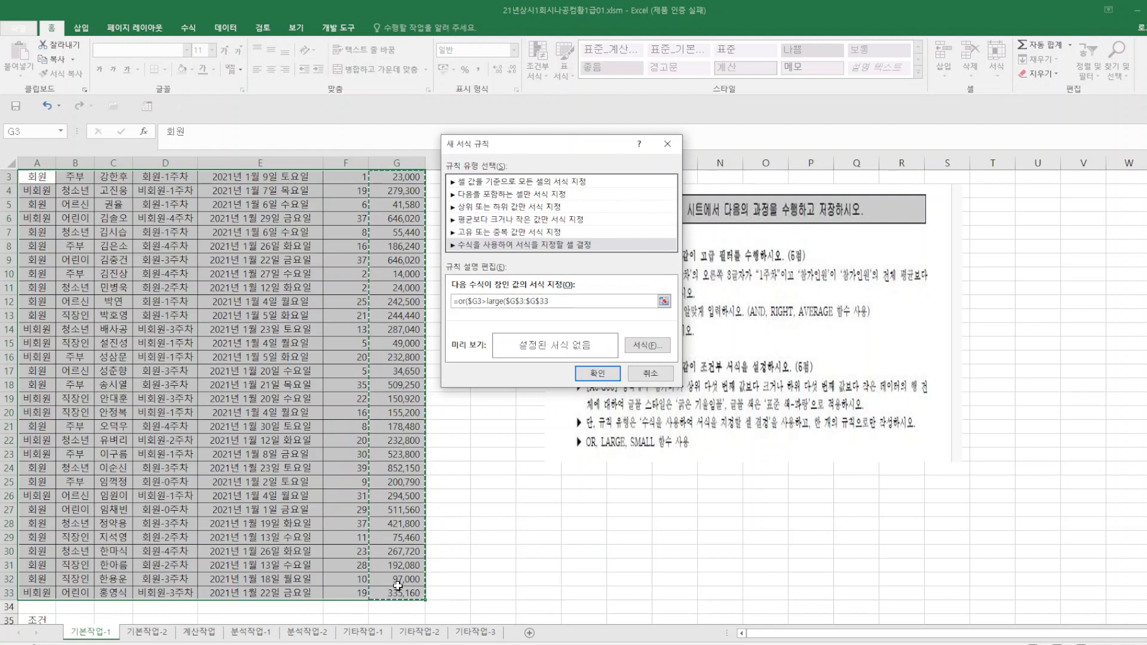
pyautogui.write(',5),')
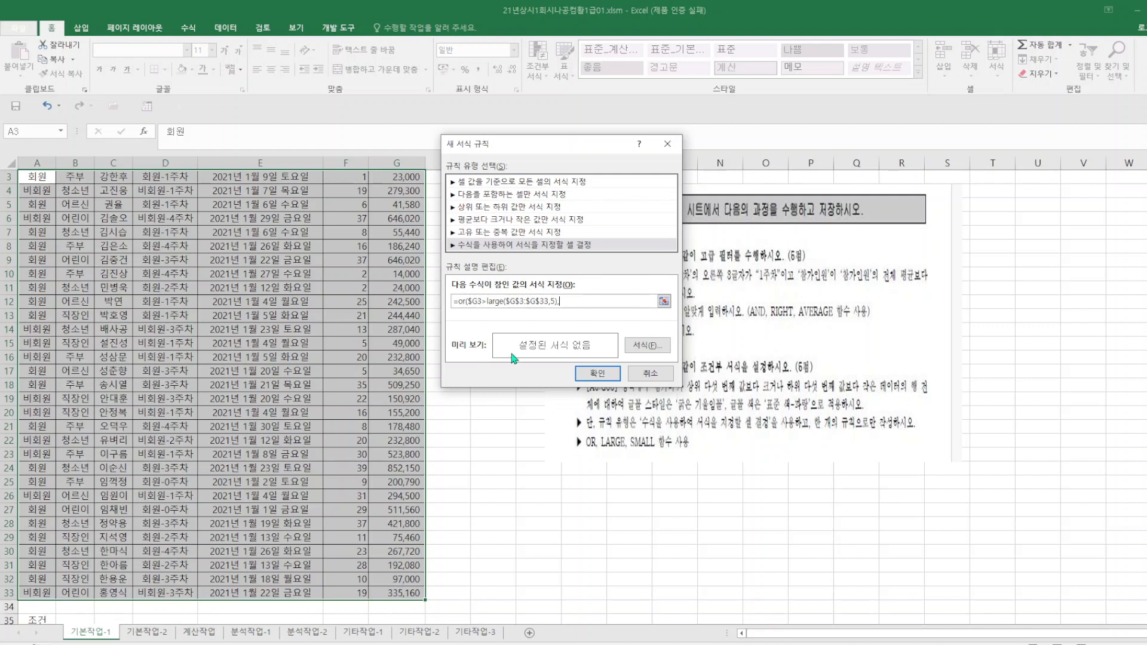
# Complete the rule formula with $G3<small($G$3:$G$33,5)) to match fees below the fifth smallest value.
pyautogui.scroll(1, 341, 223)
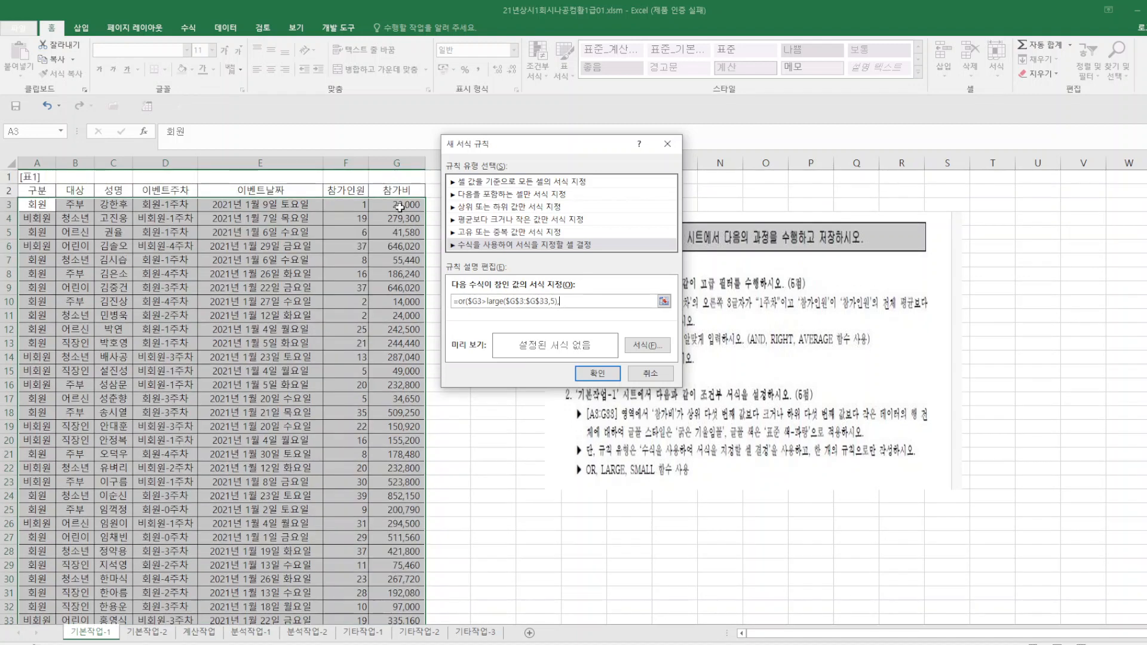
pyautogui.click(399, 206)
pyautogui.press('F4')
pyautogui.press('F4')
pyautogui.write('<small(')
pyautogui.moveTo(399, 206); pyautogui.dragTo(390, 594)
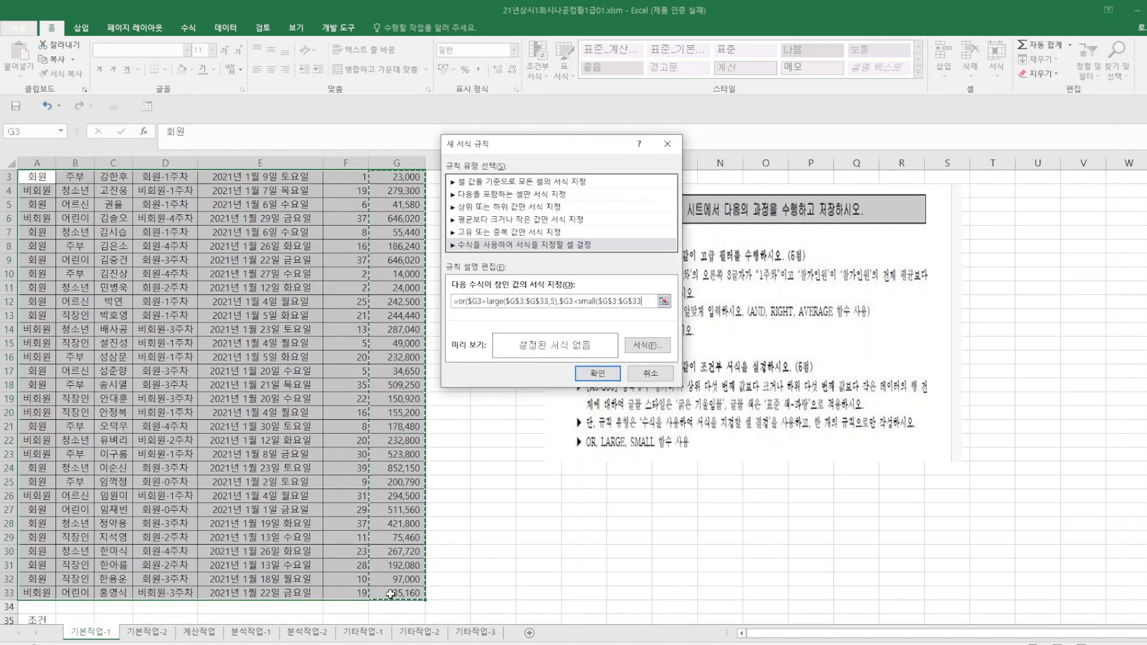
pyautogui.write(',5')
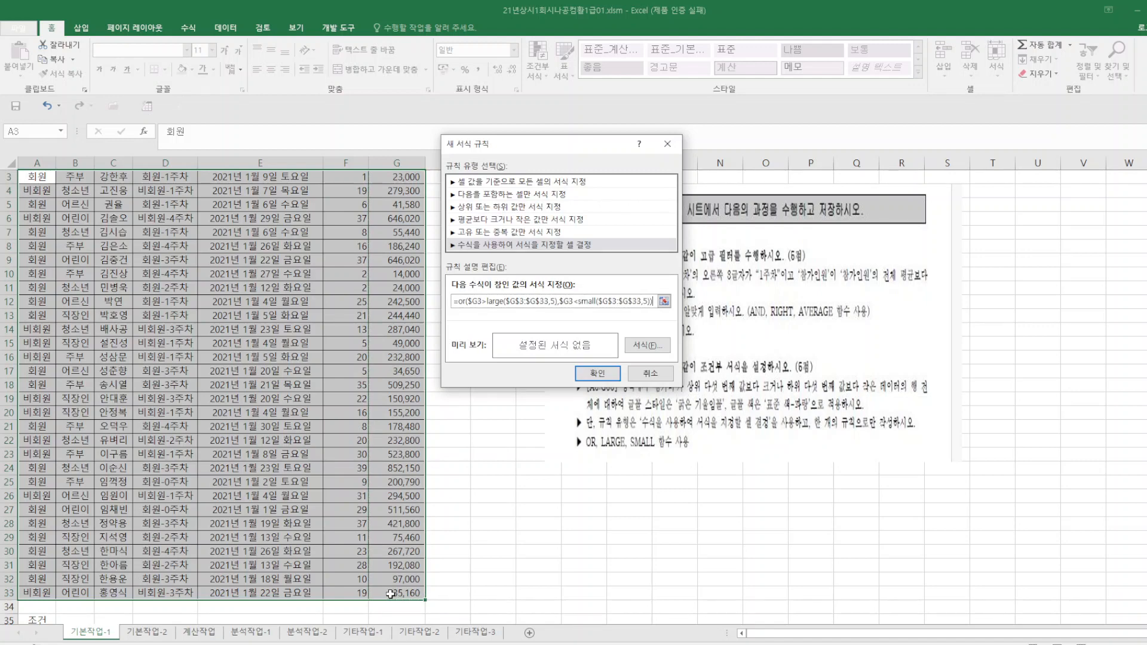
# Give the rule a bold italic (굵은 기울임꼴) font in standard blue and apply it to the selected data.
pyautogui.click(650, 346)
pyautogui.click(441, 236)
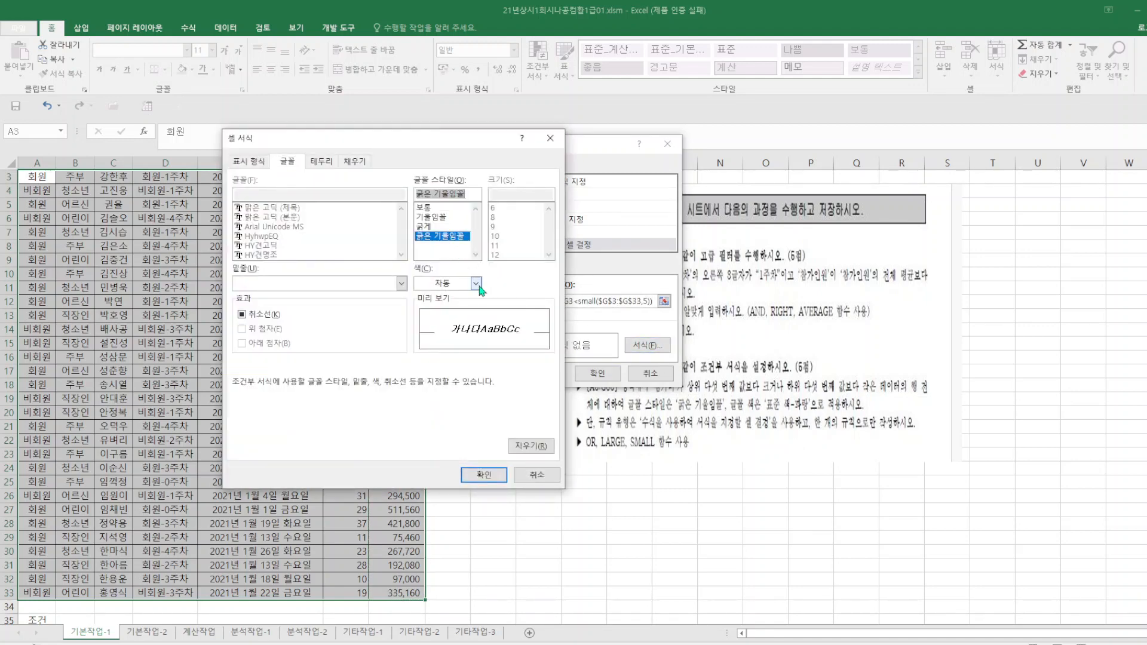
pyautogui.click(476, 284)
pyautogui.click(495, 396)
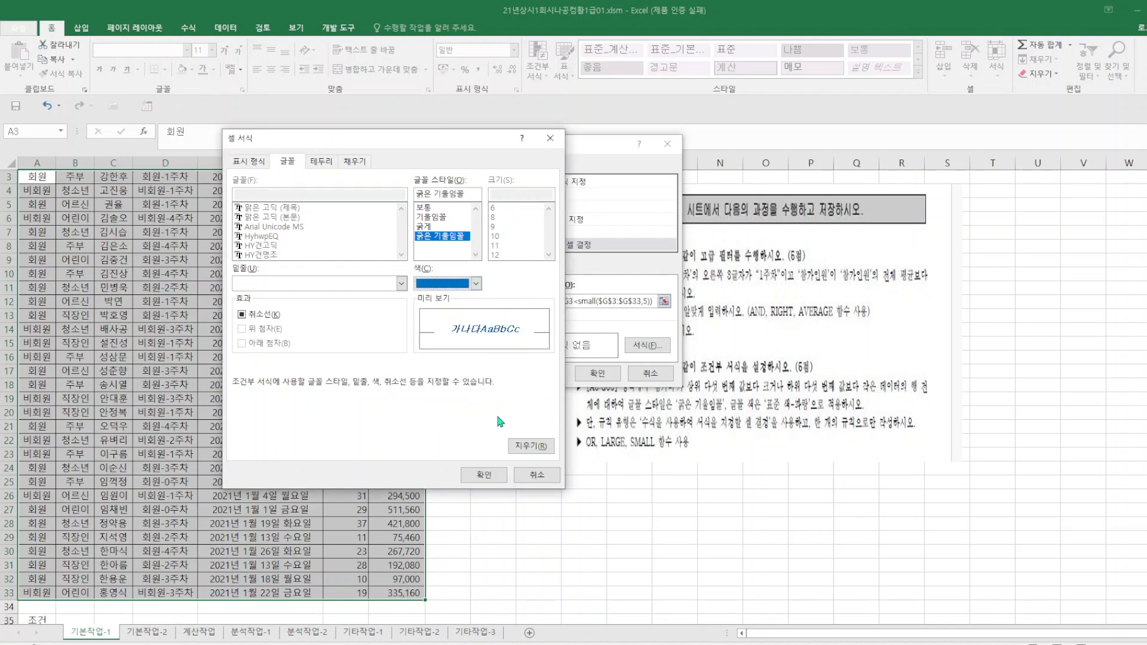
pyautogui.click(484, 475)
pyautogui.click(596, 373)
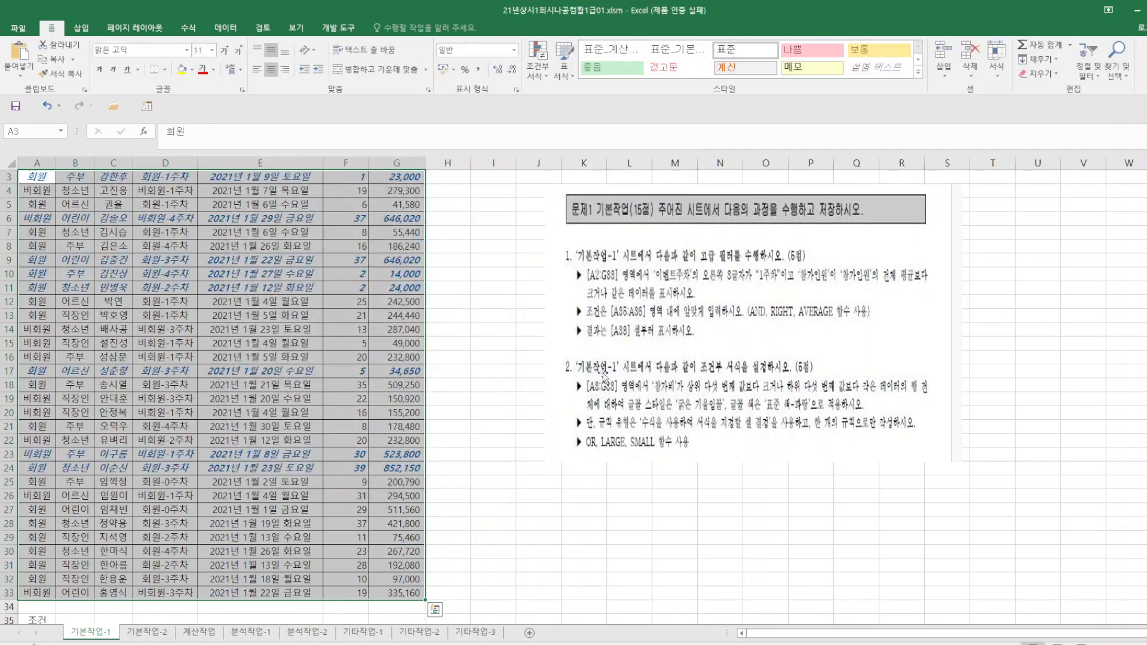
pyautogui.click(575, 563)
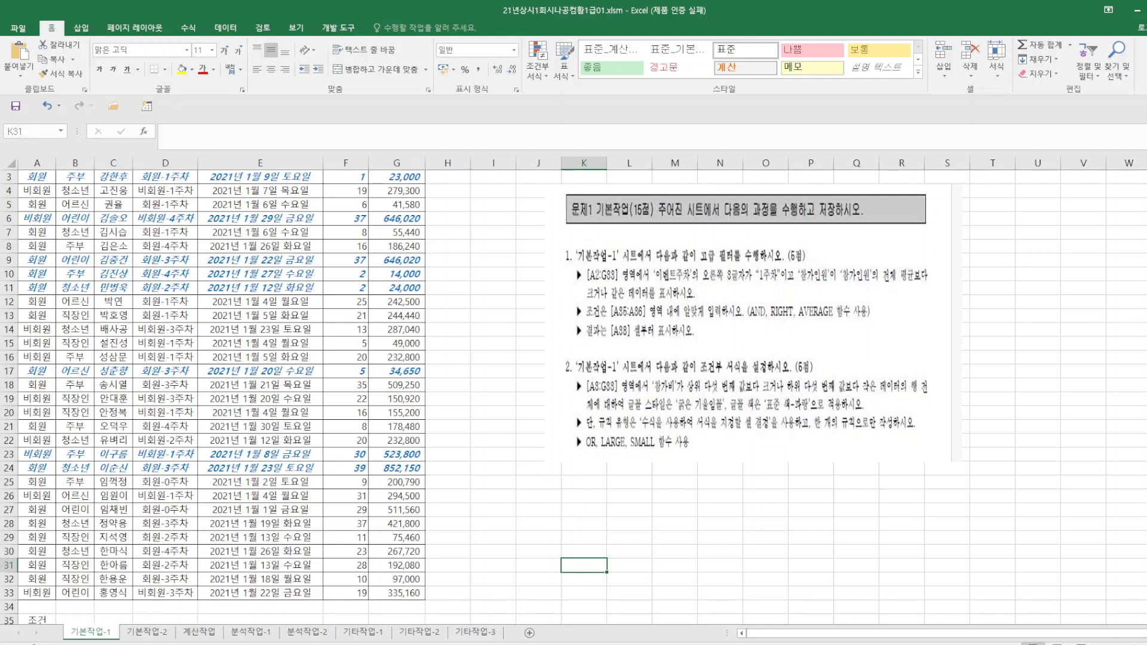
# Review the print area, repeated title row, paper orientation and page centering in the page setup of the 기본작업-2 sheet.
pyautogui.click(148, 632)
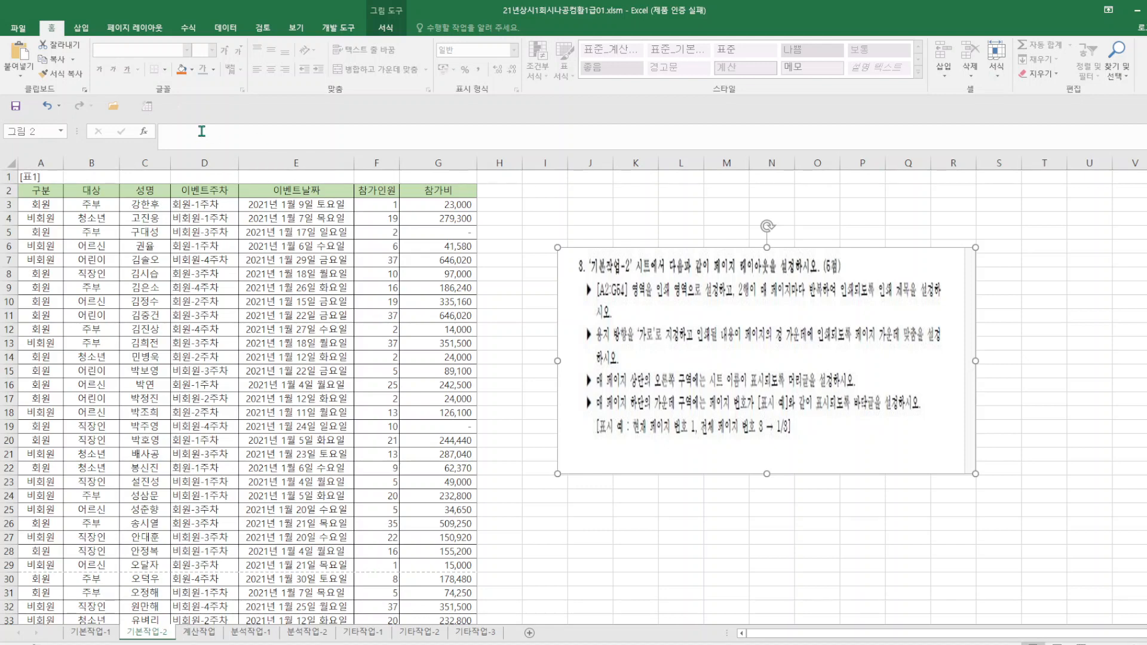
pyautogui.click(132, 30)
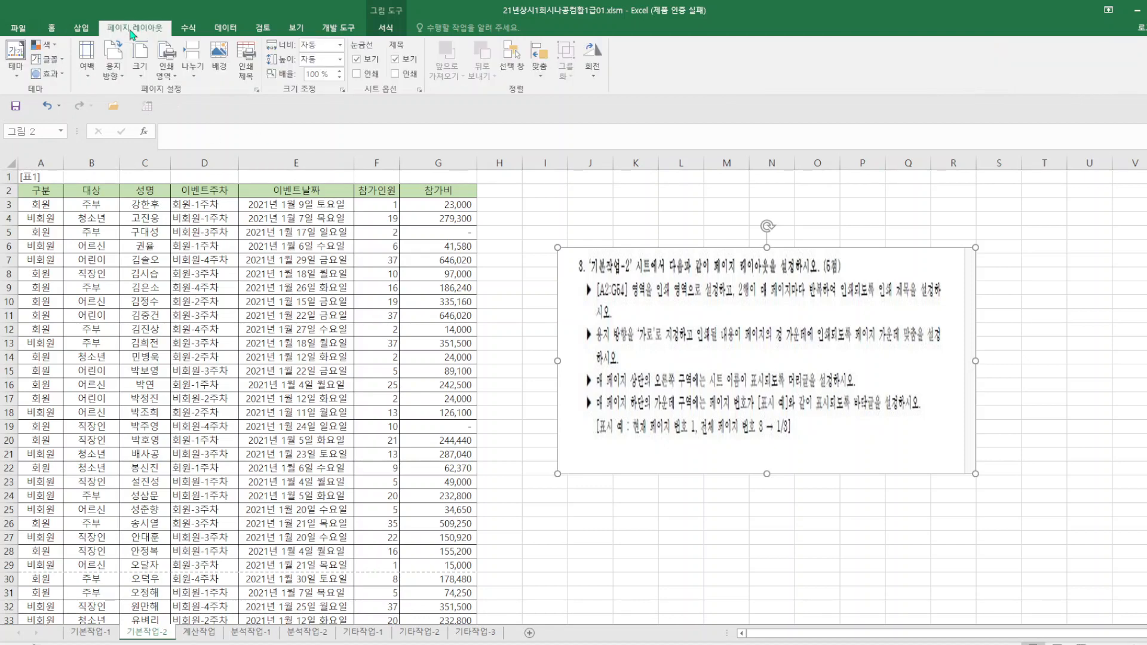
pyautogui.click(257, 90)
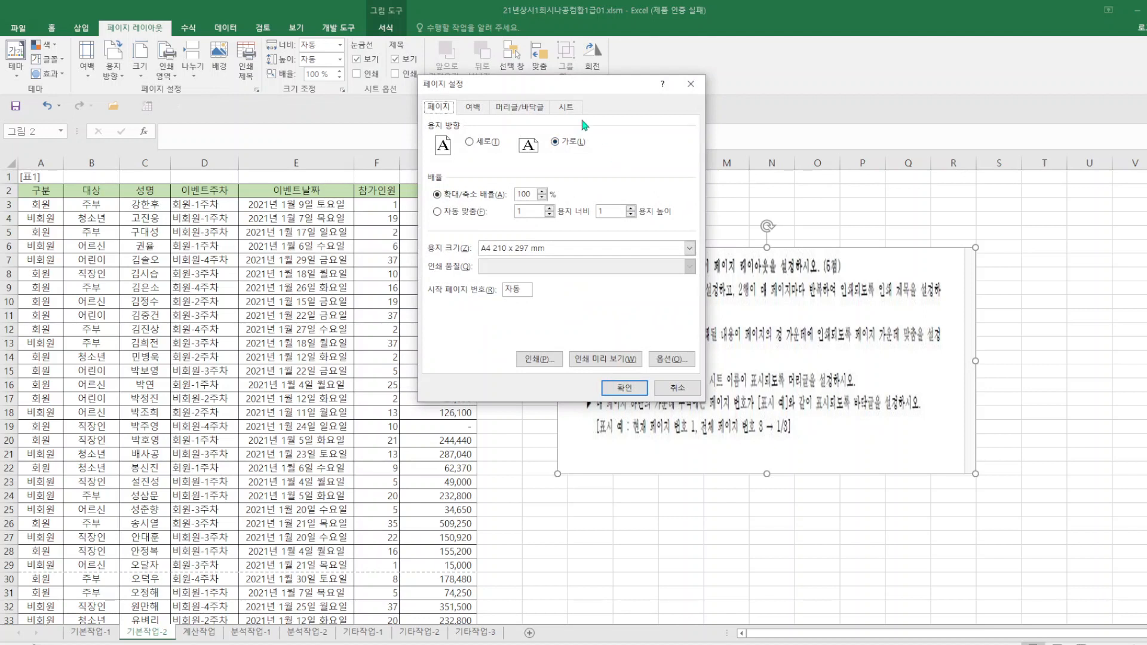
pyautogui.click(566, 109)
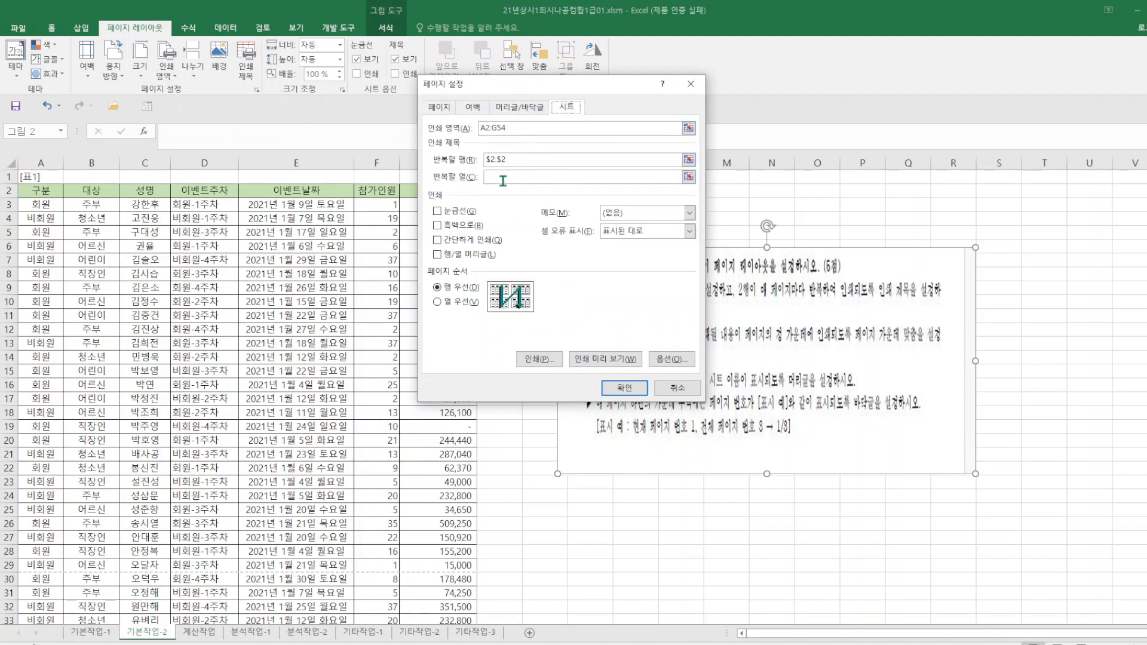
pyautogui.click(442, 109)
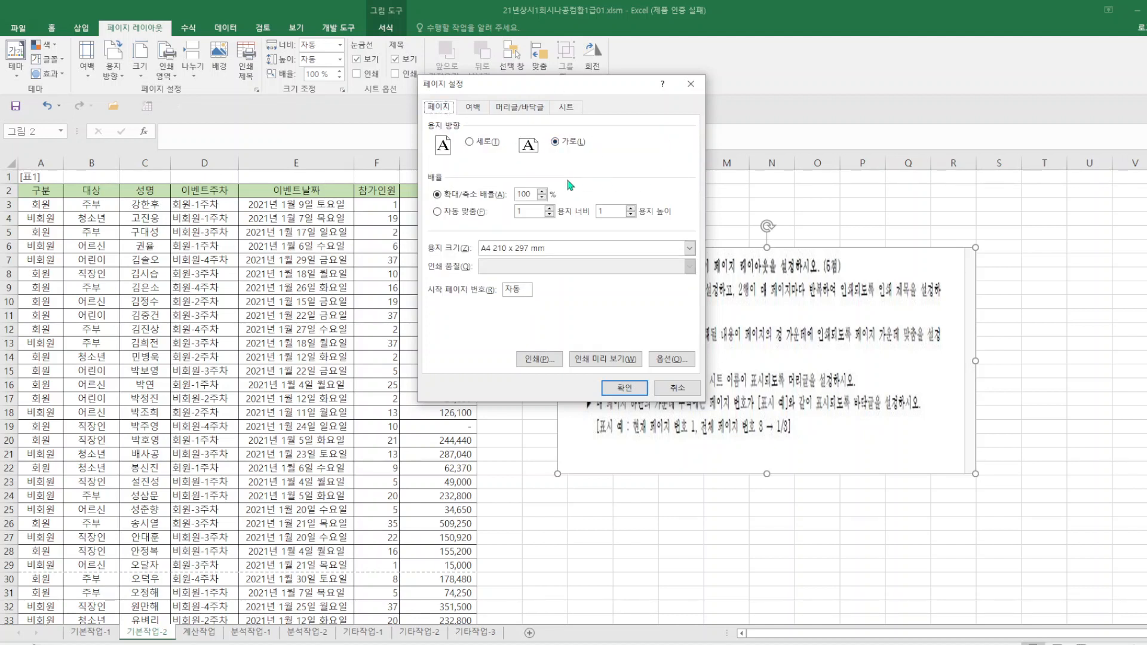
pyautogui.click(481, 111)
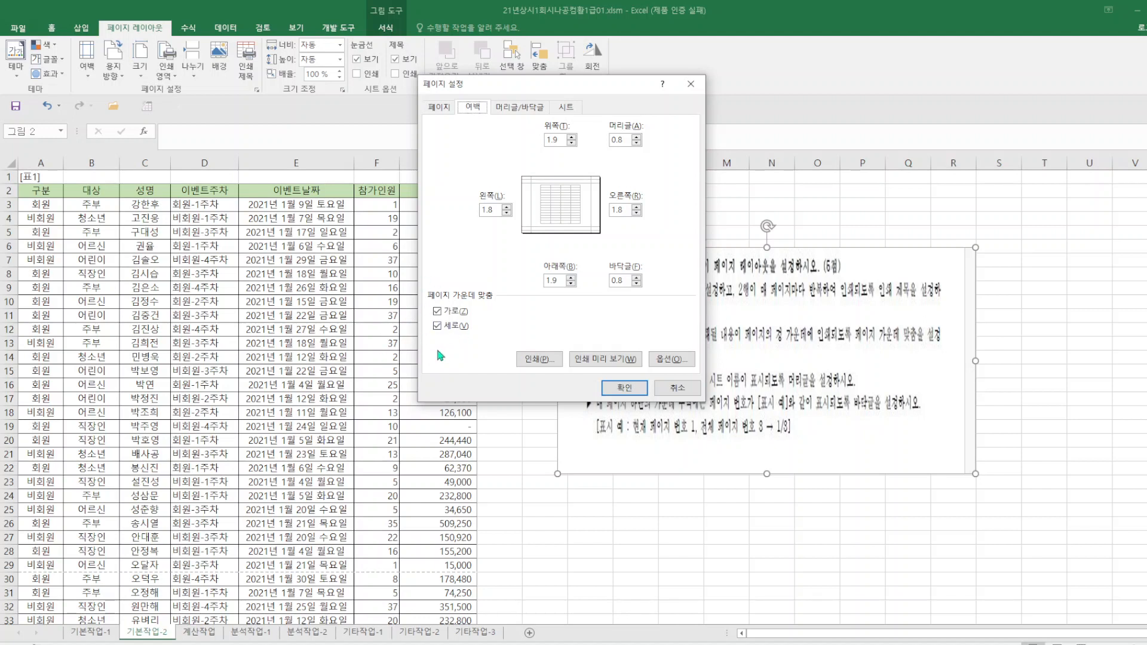
pyautogui.click(570, 108)
# Examine the custom header and custom footer sections in the page setup of 기본작업-2.
pyautogui.click(539, 110)
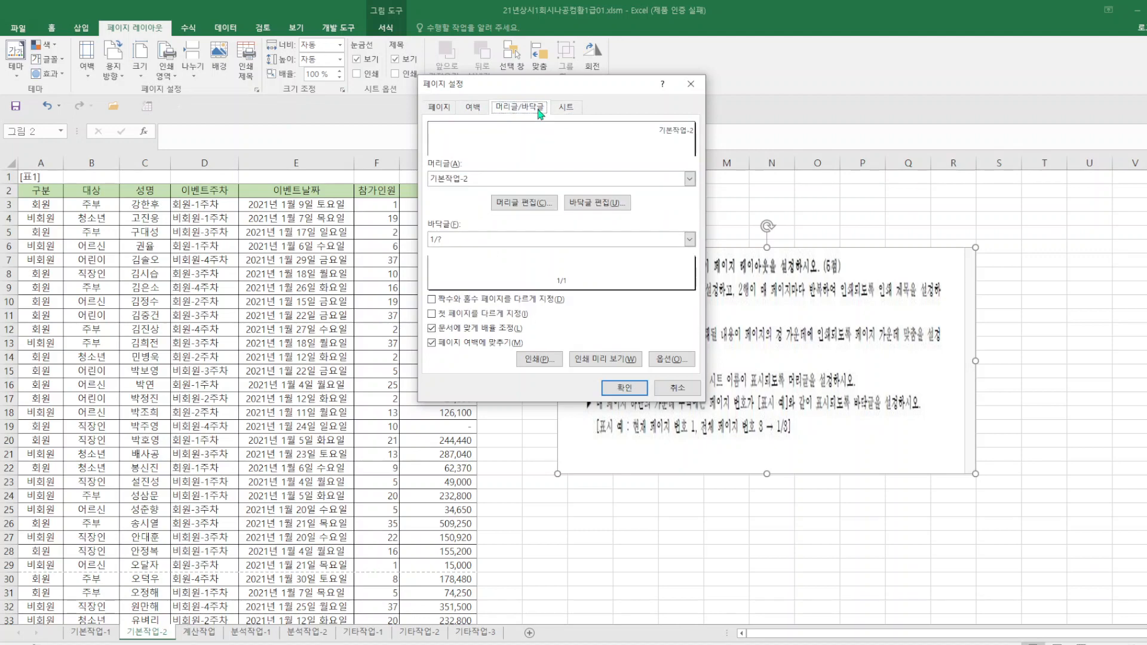
pyautogui.click(540, 203)
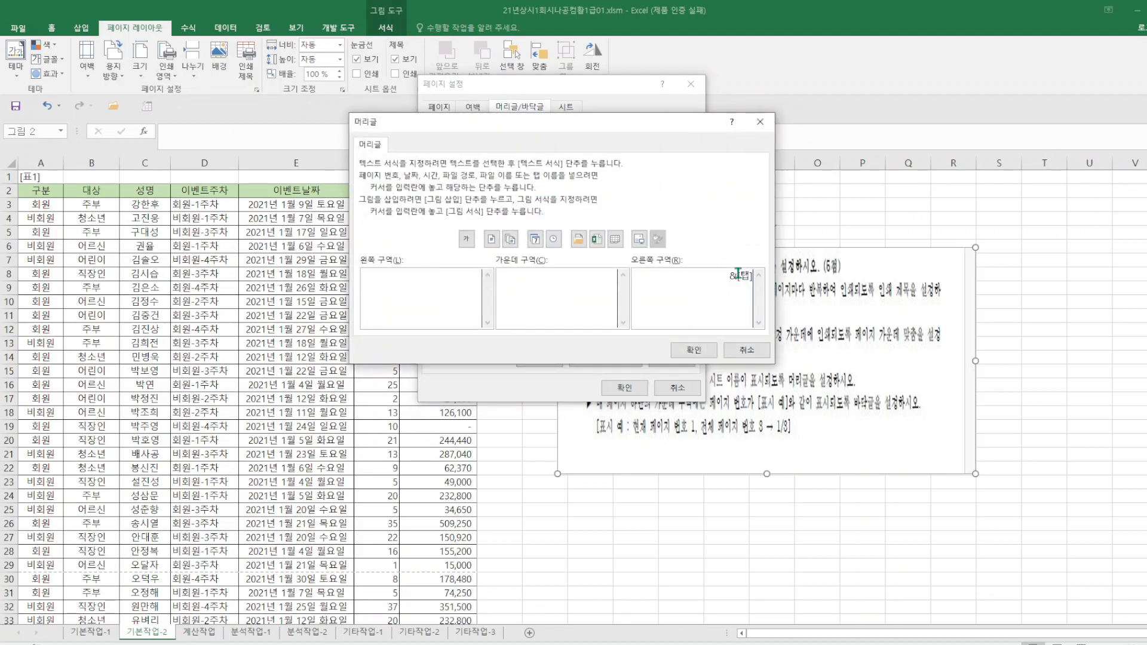
pyautogui.click(690, 350)
pyautogui.click(582, 205)
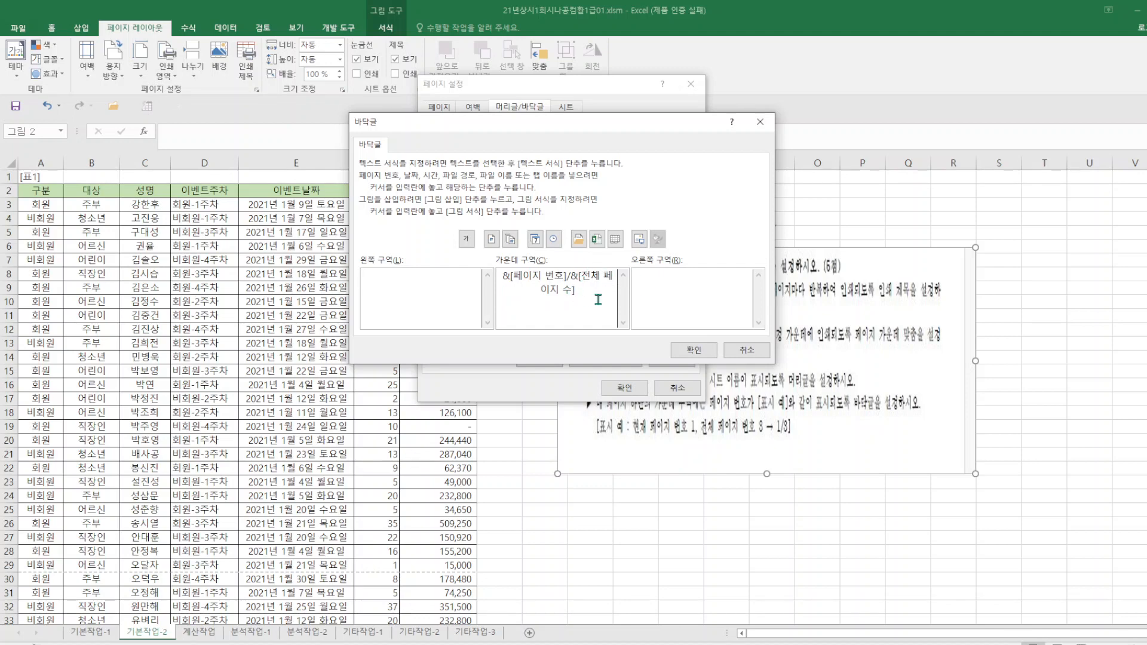
pyautogui.click(694, 352)
# Preview the print layout of 기본작업-2 and save the workbook.
pyautogui.click(604, 360)
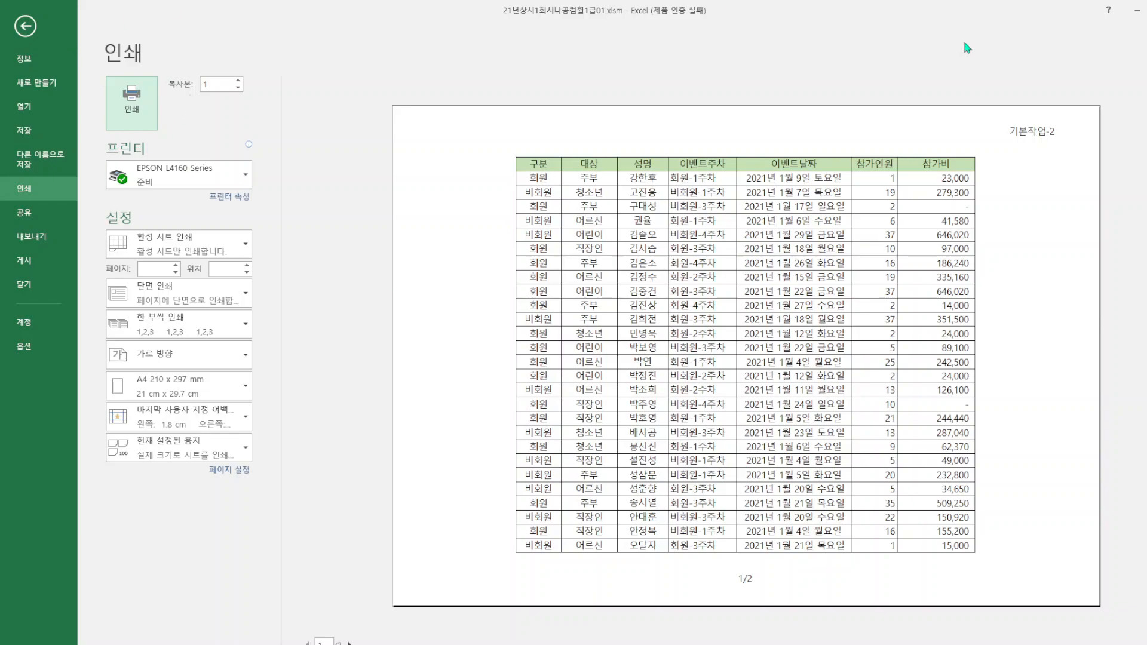
pyautogui.click(25, 25)
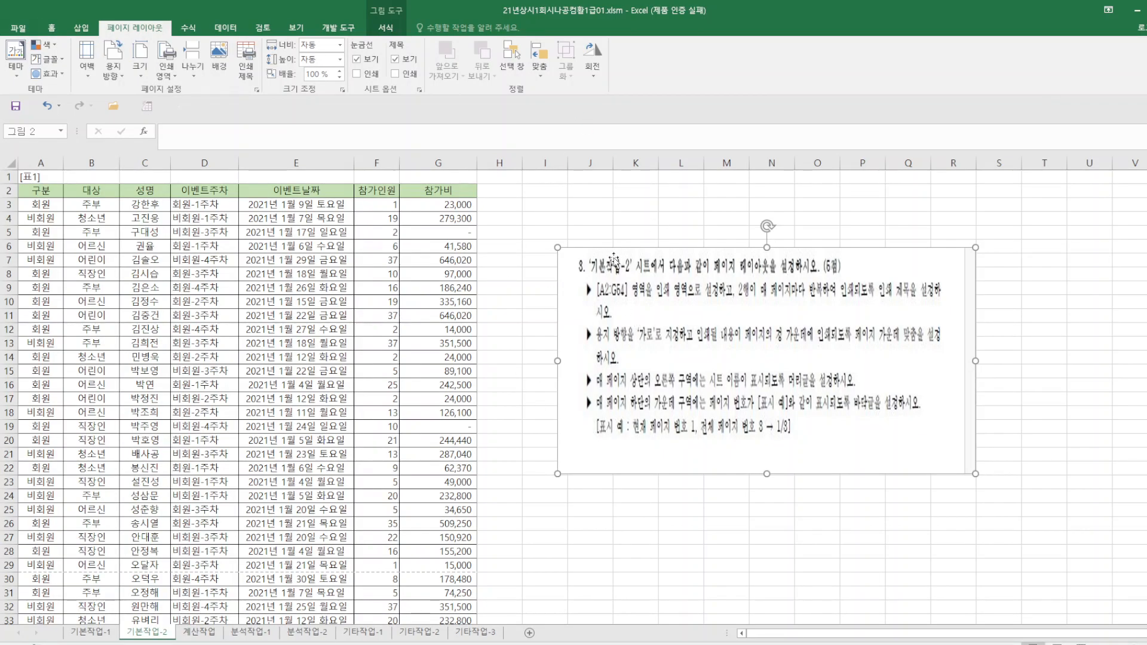
pyautogui.click(16, 106)
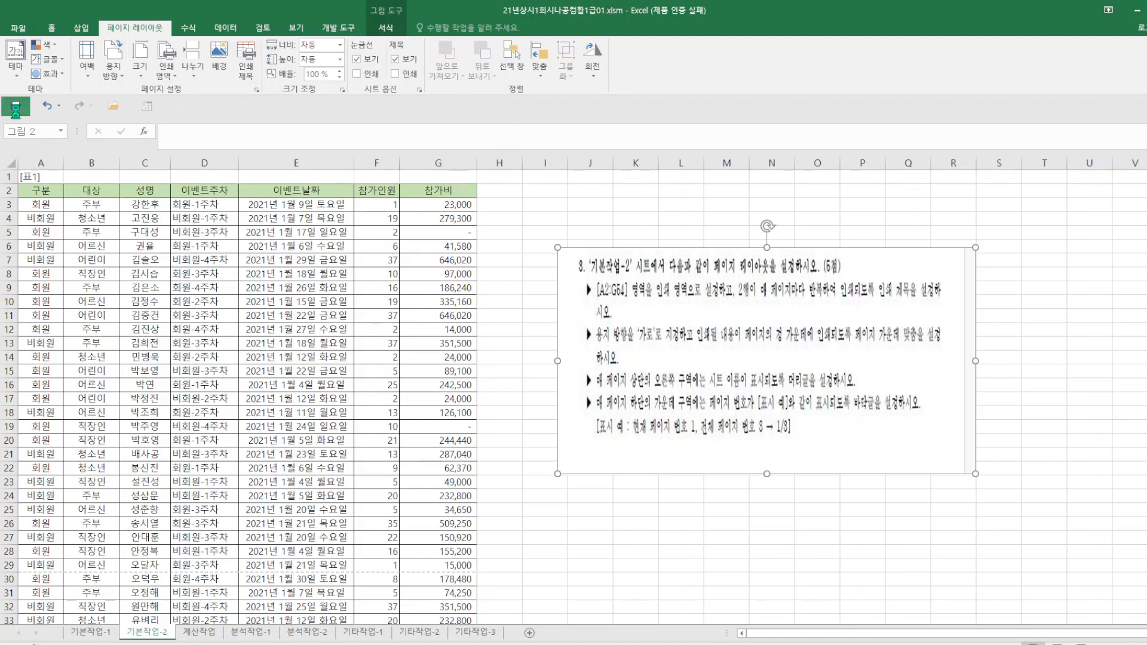
# Switch to the 계산작업 sheet and move the picture with problems 1 to 3 below [표2], clear of its discount columns.
pyautogui.click(208, 635)
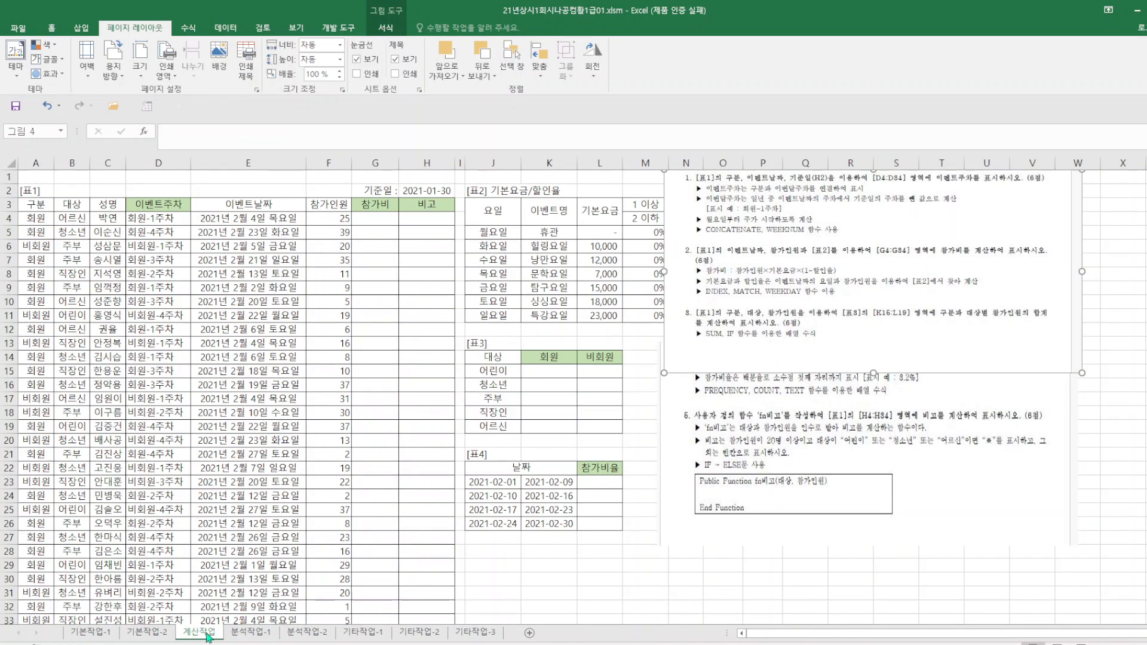
pyautogui.moveTo(729, 338); pyautogui.dragTo(561, 504)
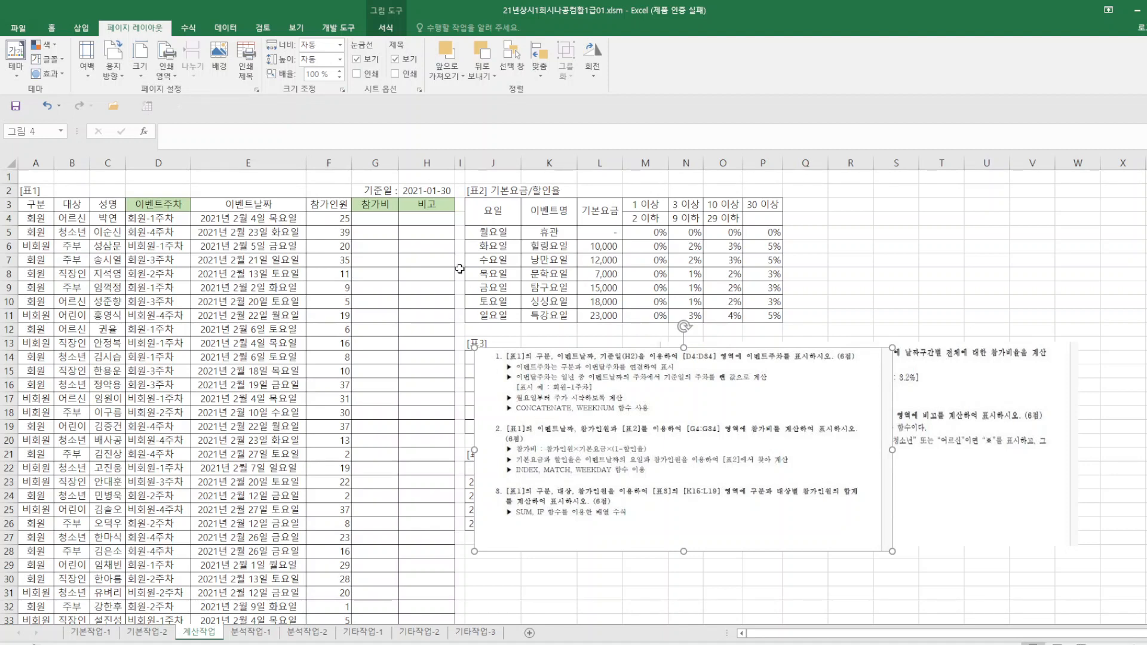
# Begin a practice formula in G4 with =CONCATENATE(A4,"-" to join the member type and a hyphen.
pyautogui.click(379, 221)
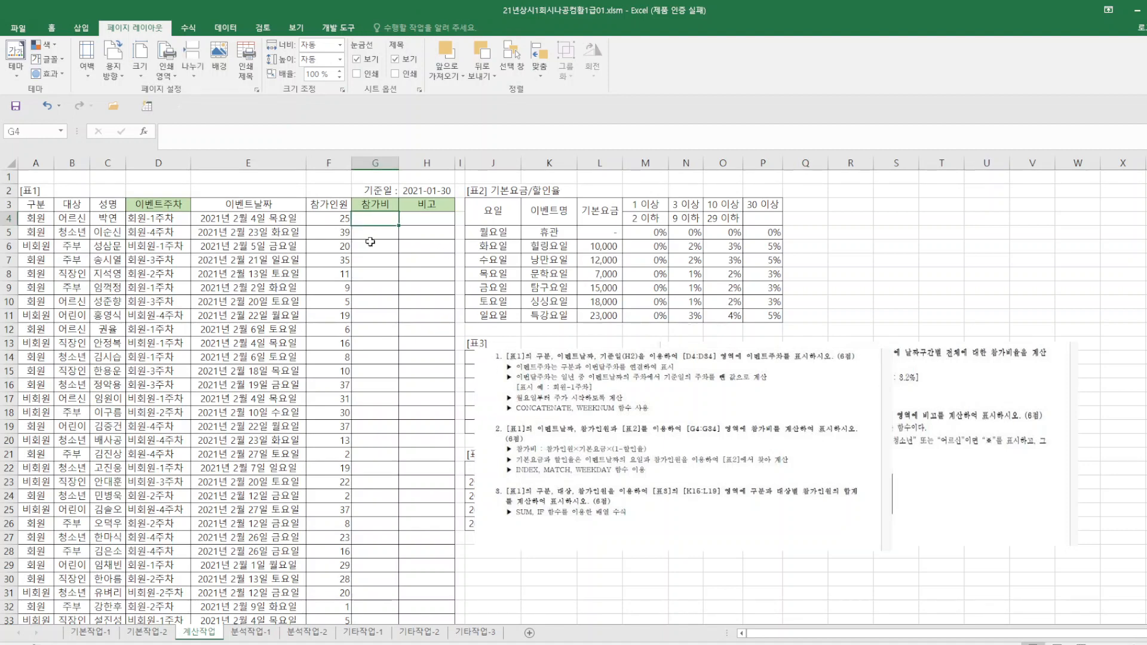
pyautogui.write('=')
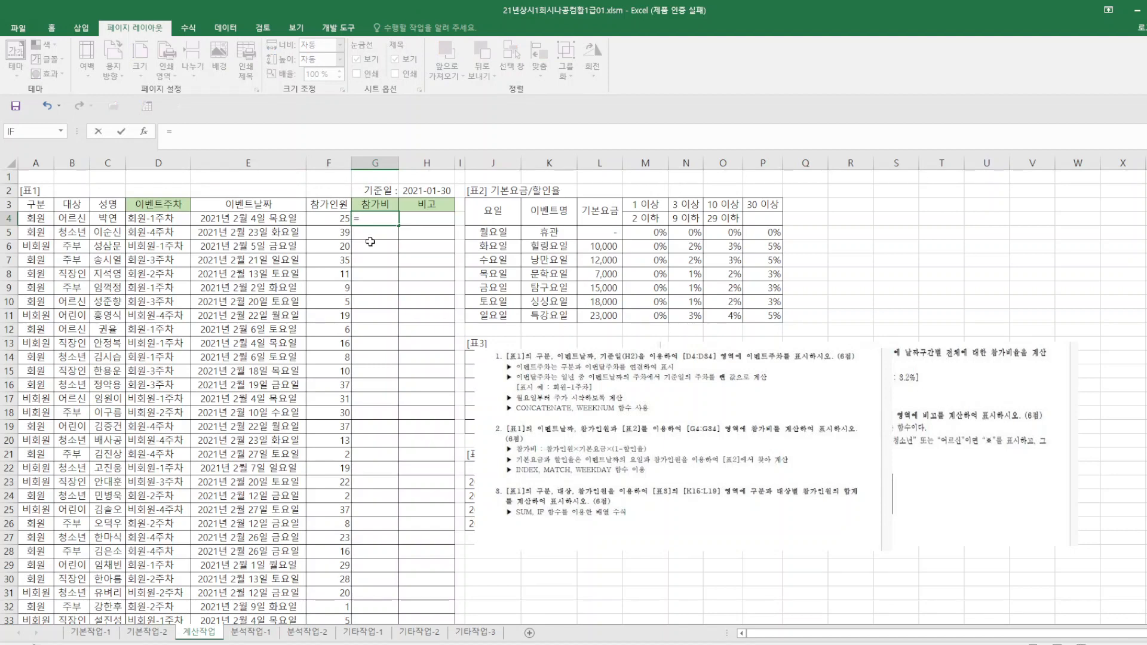
pyautogui.write('c')
pyautogui.press('BackSpace')
pyautogui.write('CON')
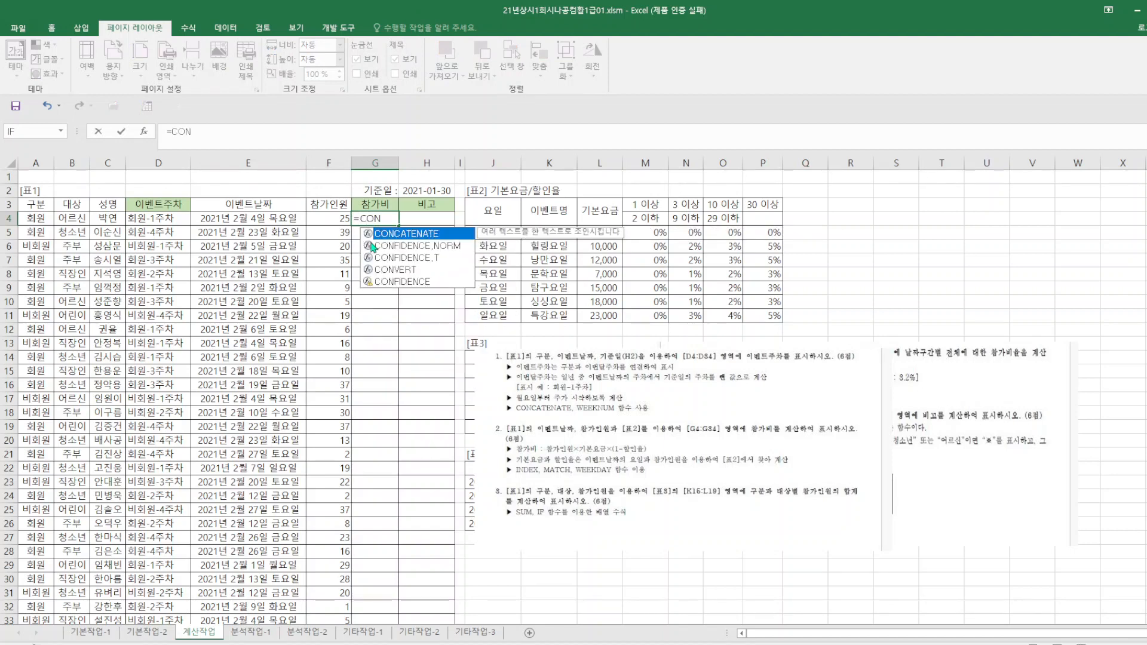
pyautogui.doubleClick(437, 235)
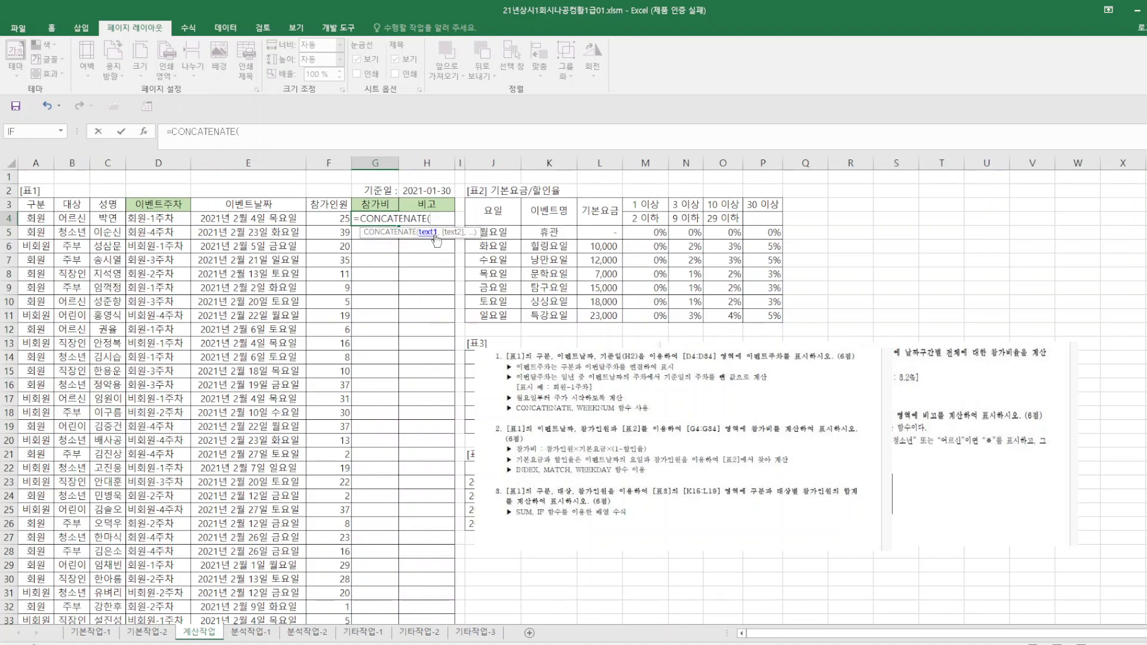
pyautogui.click(37, 219)
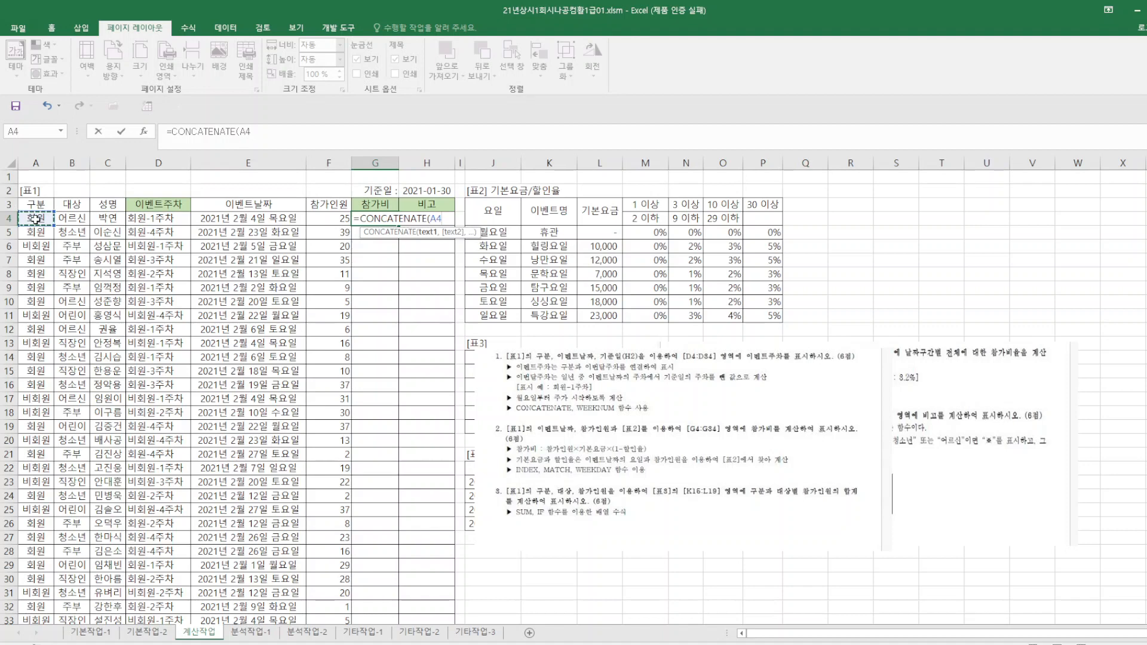
pyautogui.write(',"-')
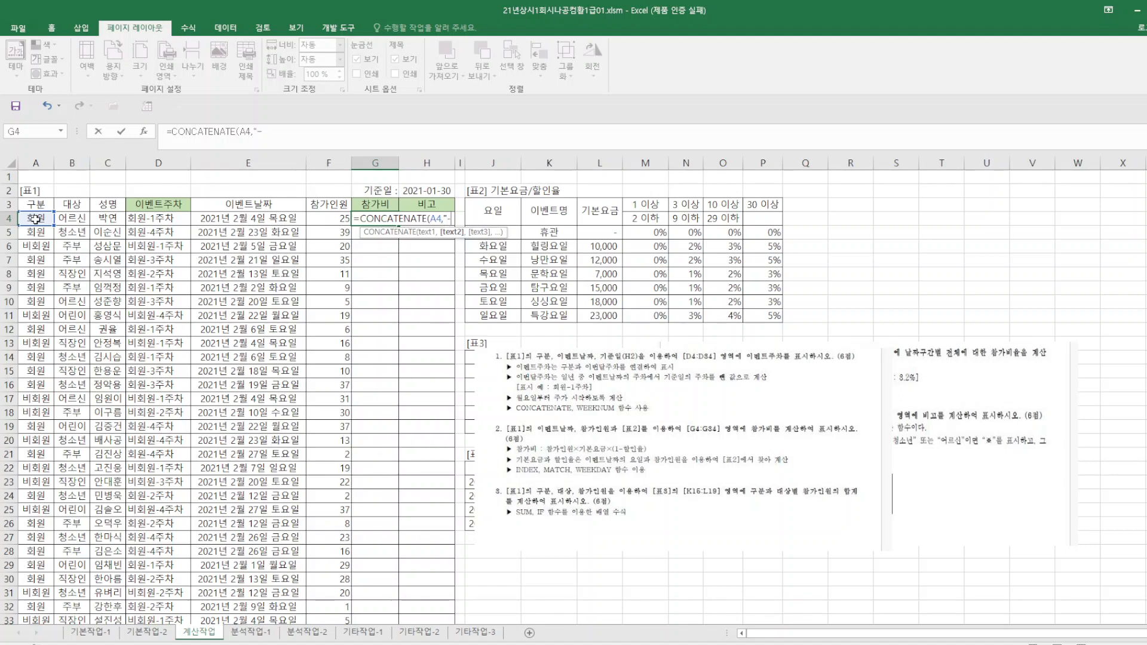
pyautogui.write('",WE')
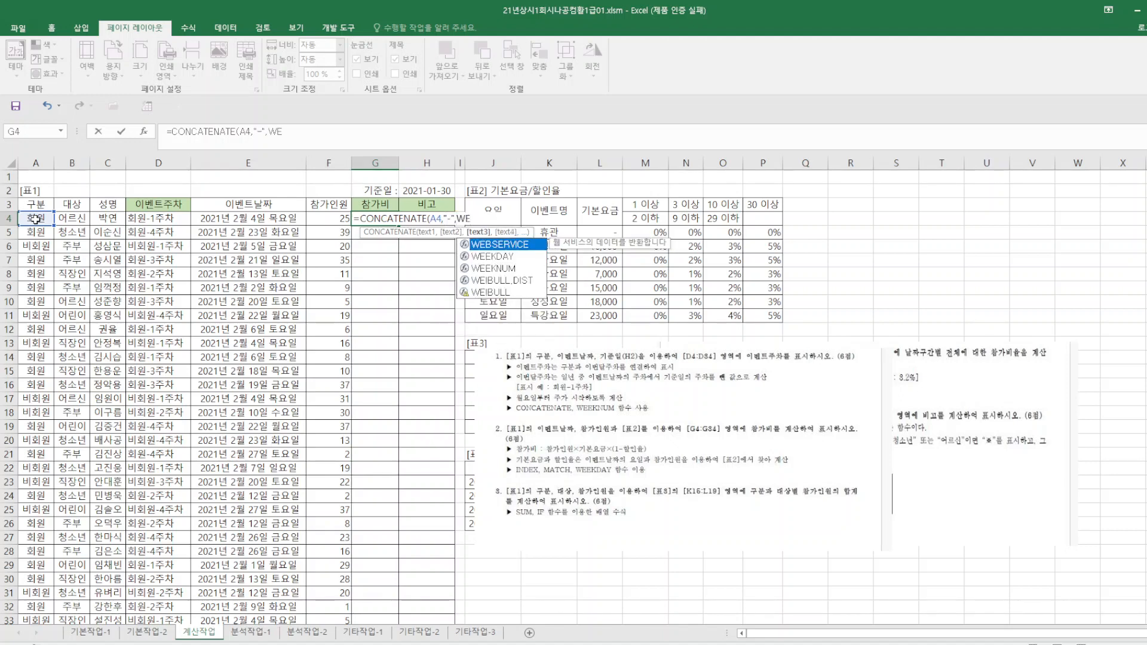
# Extend the G4 formula with WEEKNUM(E4,2) for the event date's week number, with weeks starting on Monday.
pyautogui.doubleClick(496, 268)
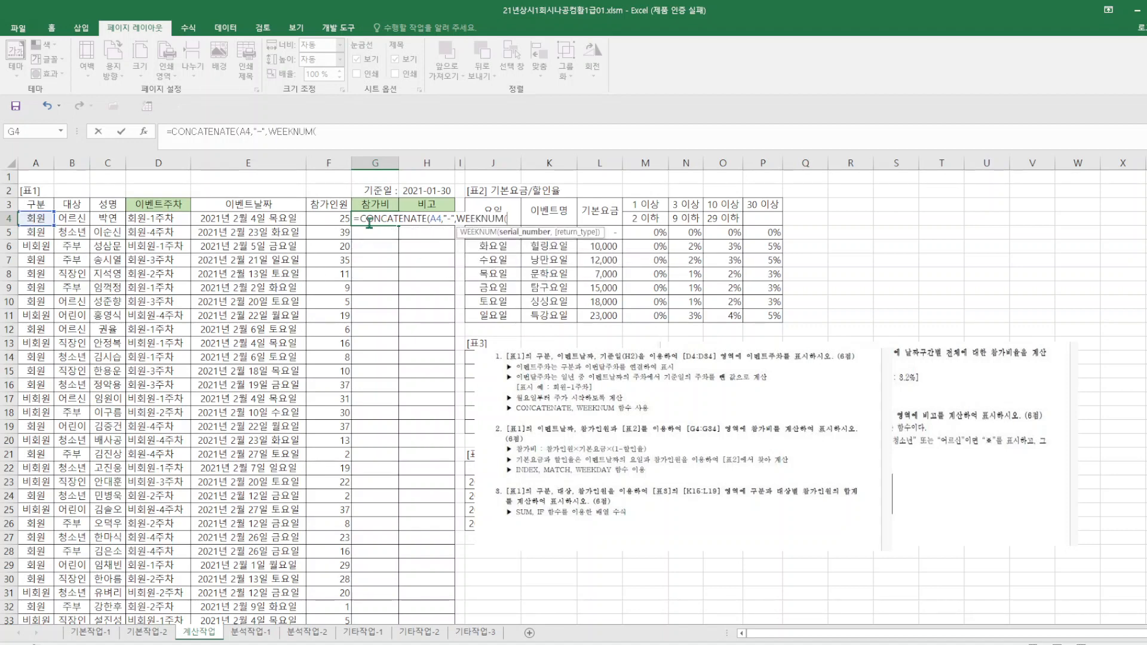
pyautogui.click(260, 219)
pyautogui.write(',')
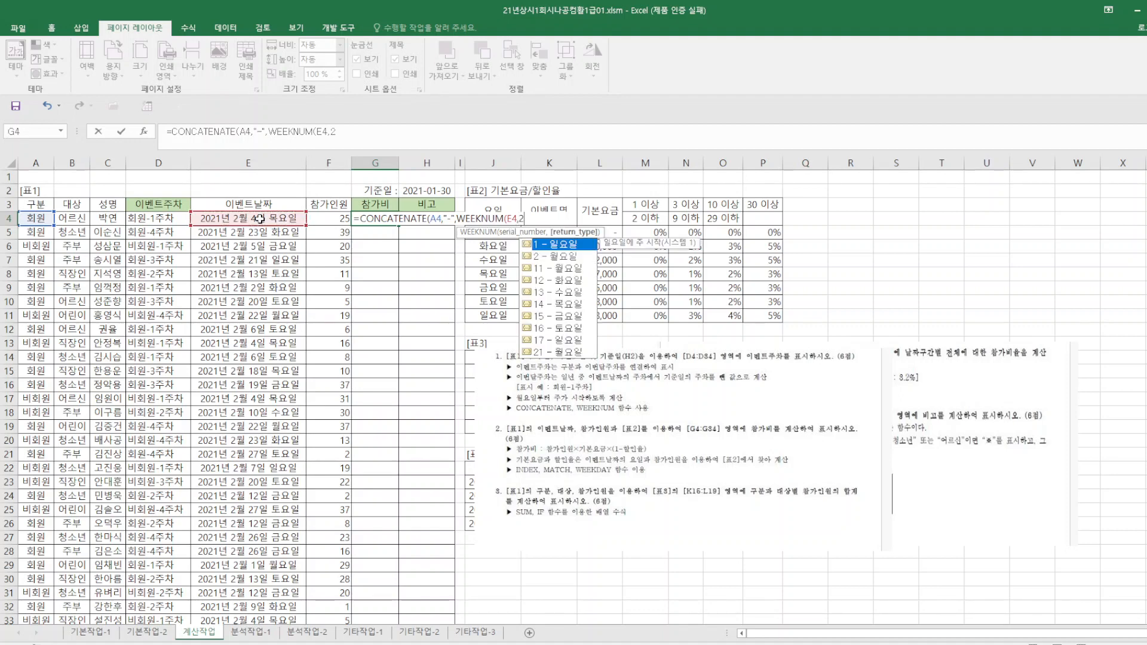
pyautogui.write('2))')
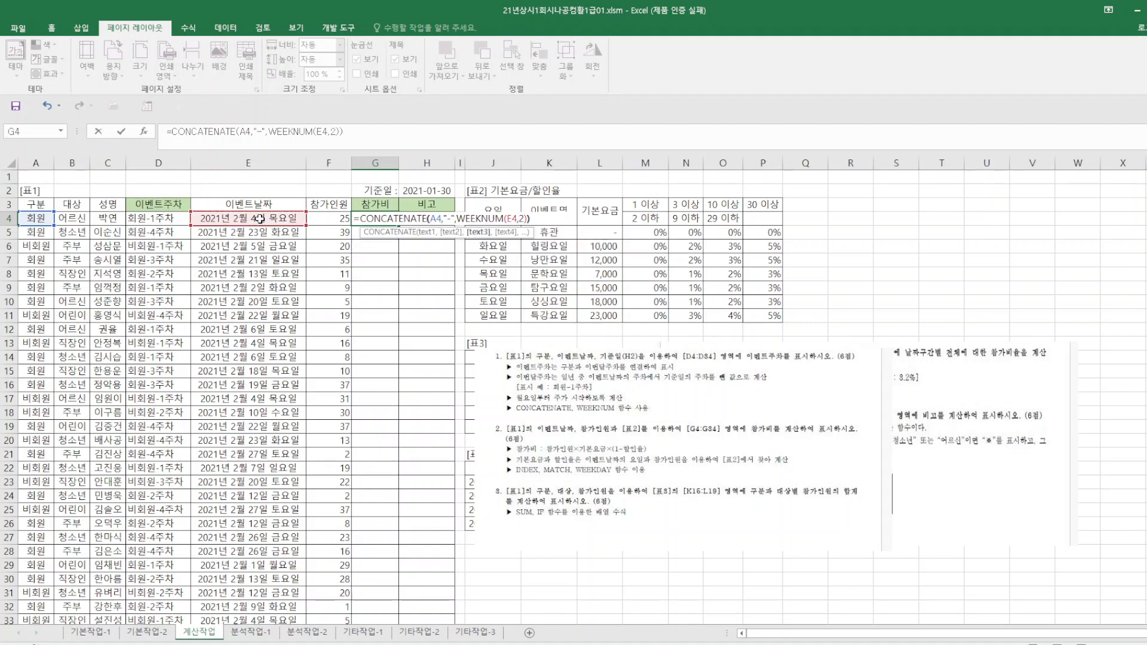
pyautogui.write('*(1-')
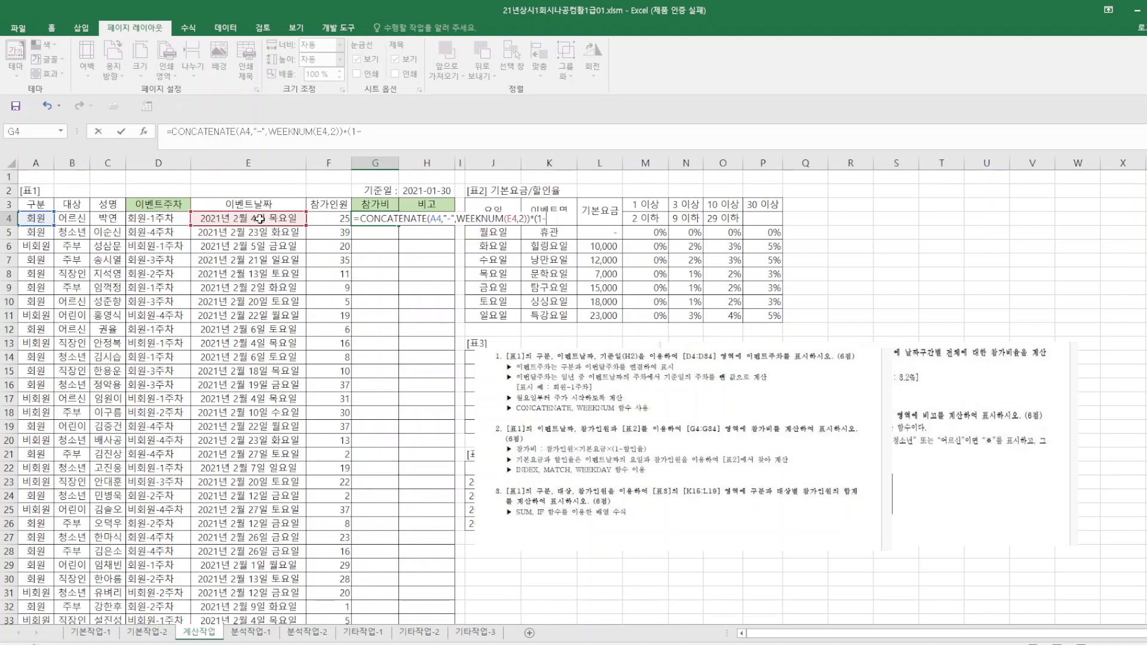
pyautogui.write('INDE')
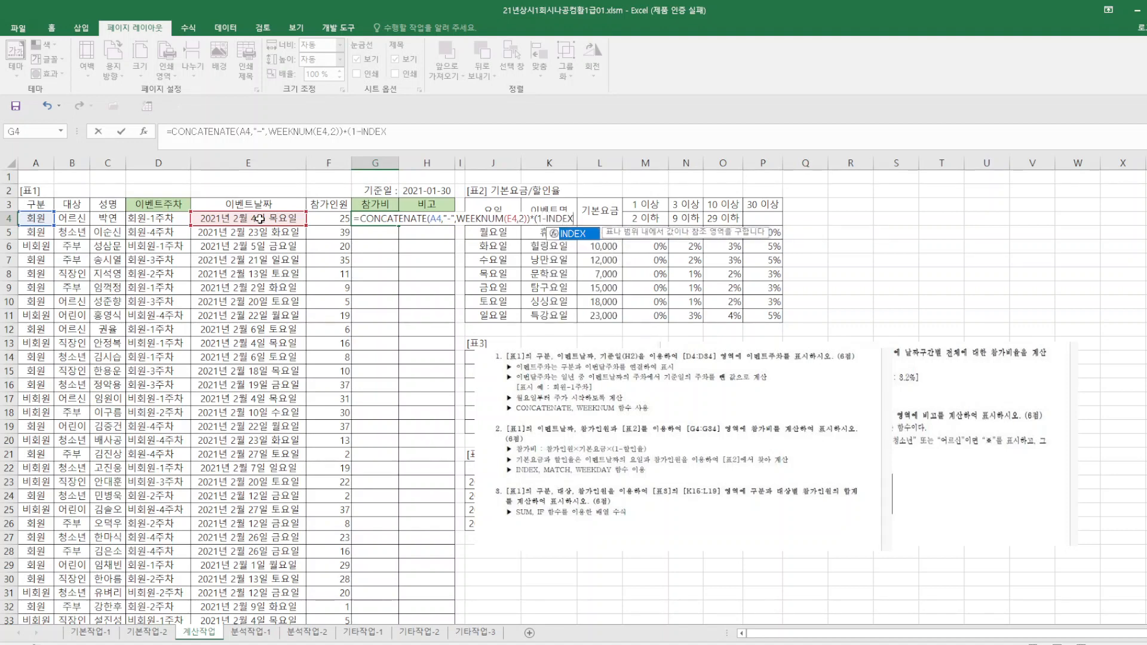
pyautogui.write('X')
pyautogui.press('BackSpace')
pyautogui.press('BackSpace')
pyautogui.press('BackSpace')
pyautogui.press('BackSpace')
pyautogui.press('BackSpace')
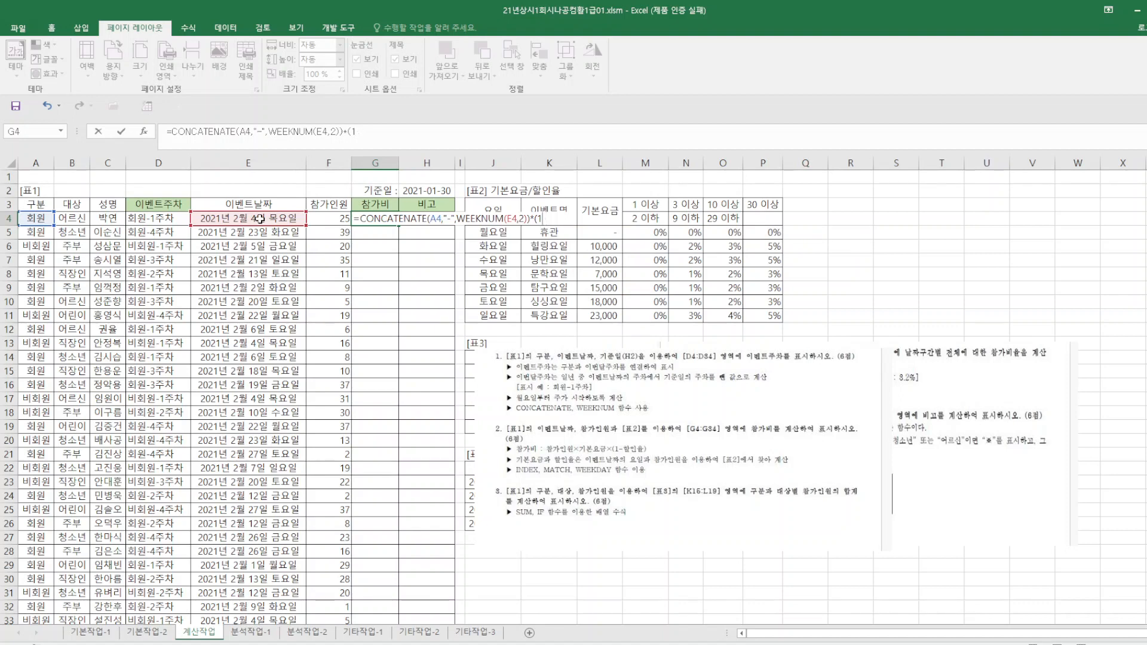
pyautogui.press('BackSpace')
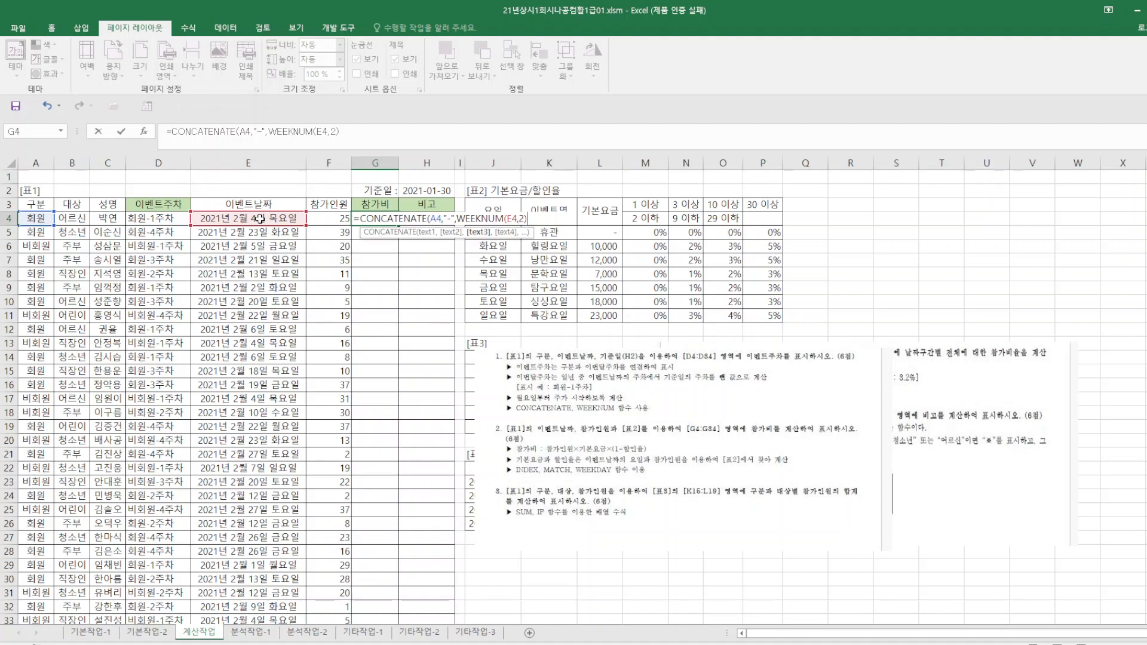
# Subtract the reference date's week number in the G4 formula with -WEEKNUM($H$2,2).
pyautogui.write('-W')
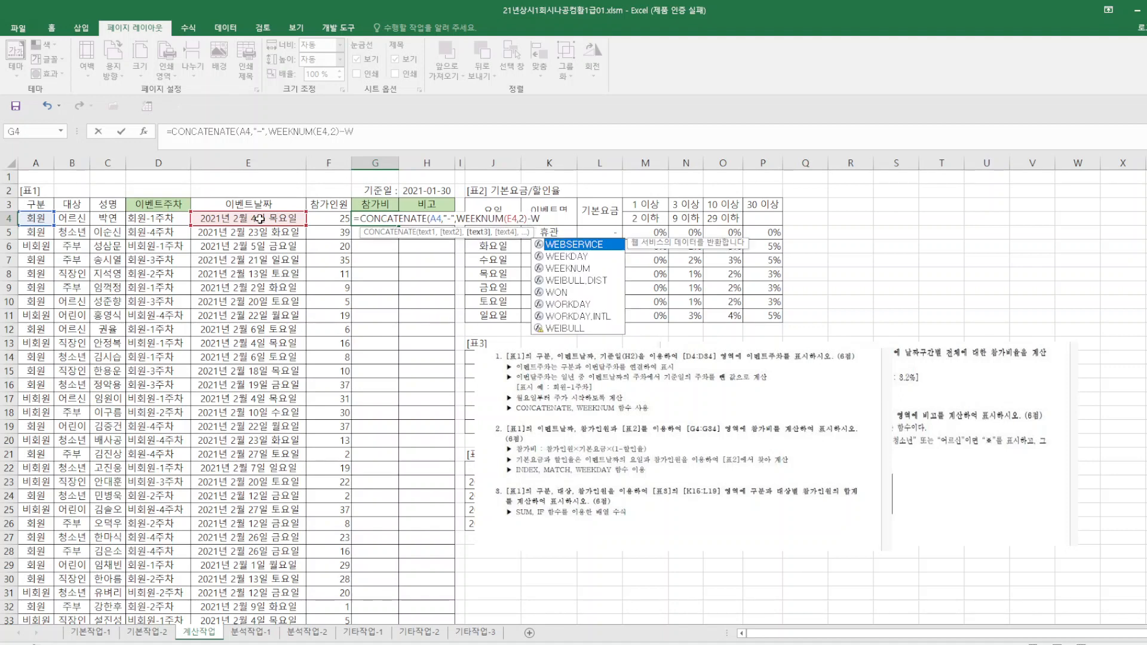
pyautogui.click(570, 270)
pyautogui.doubleClick(569, 270)
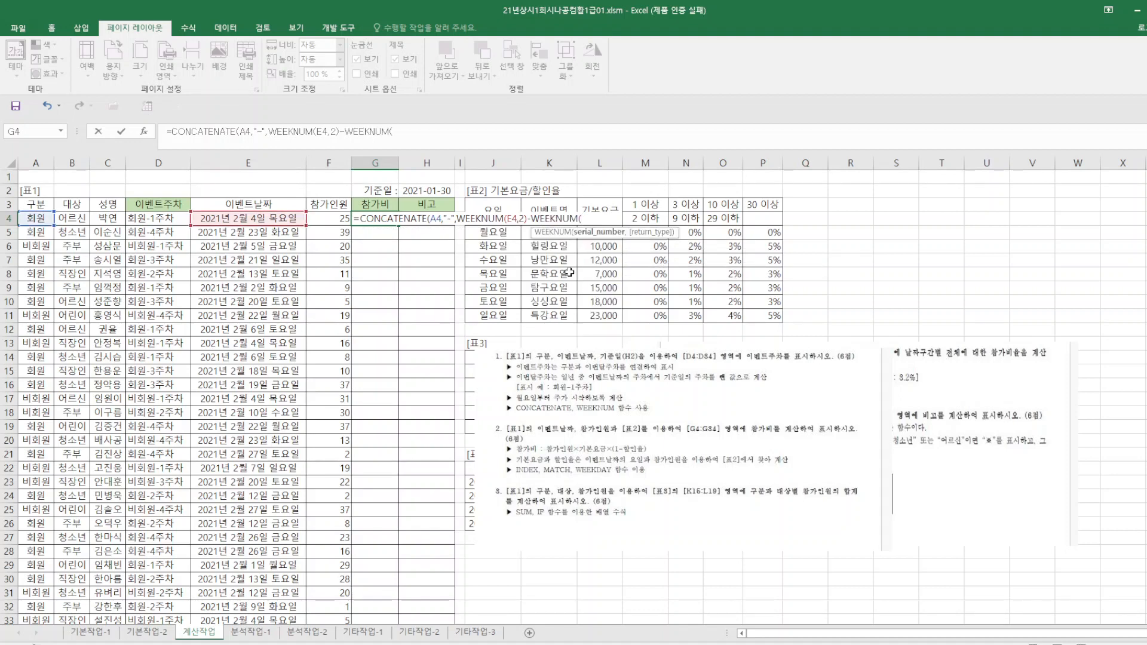
pyautogui.click(421, 192)
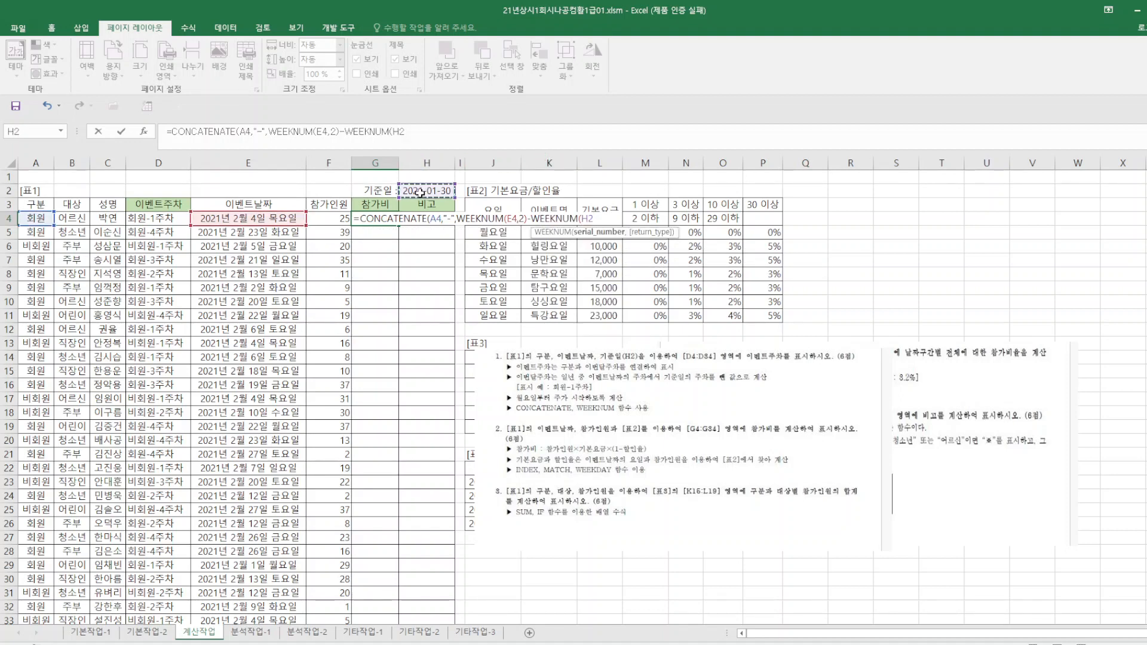
pyautogui.press('F4')
pyautogui.write(',')
pyautogui.write('2,2')
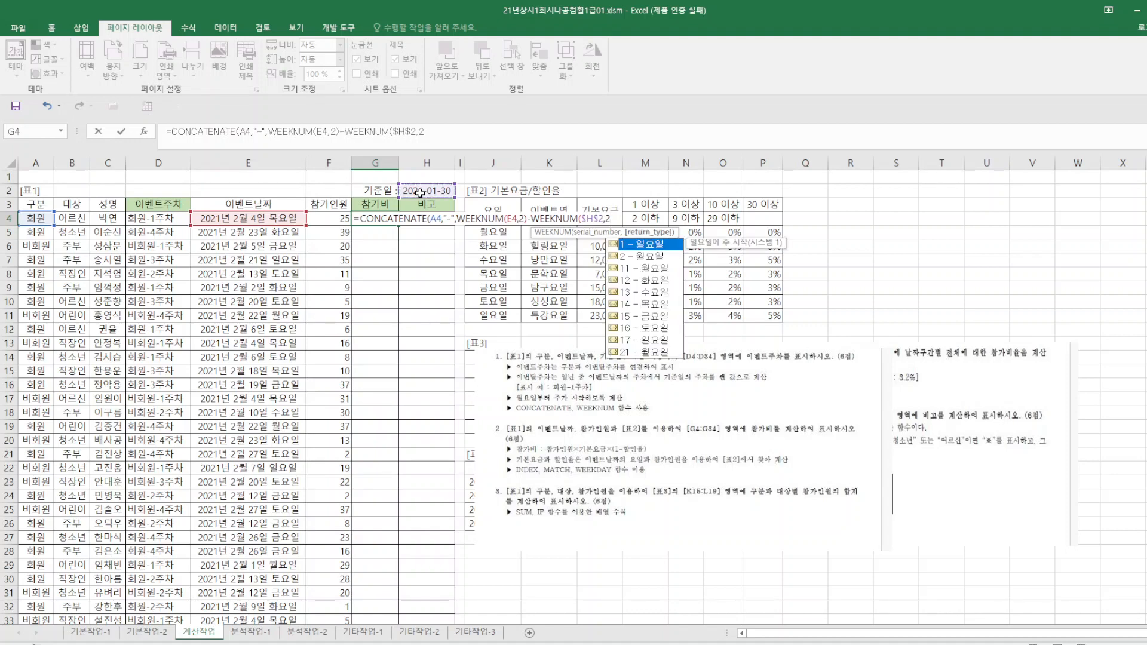
pyautogui.write('),"')
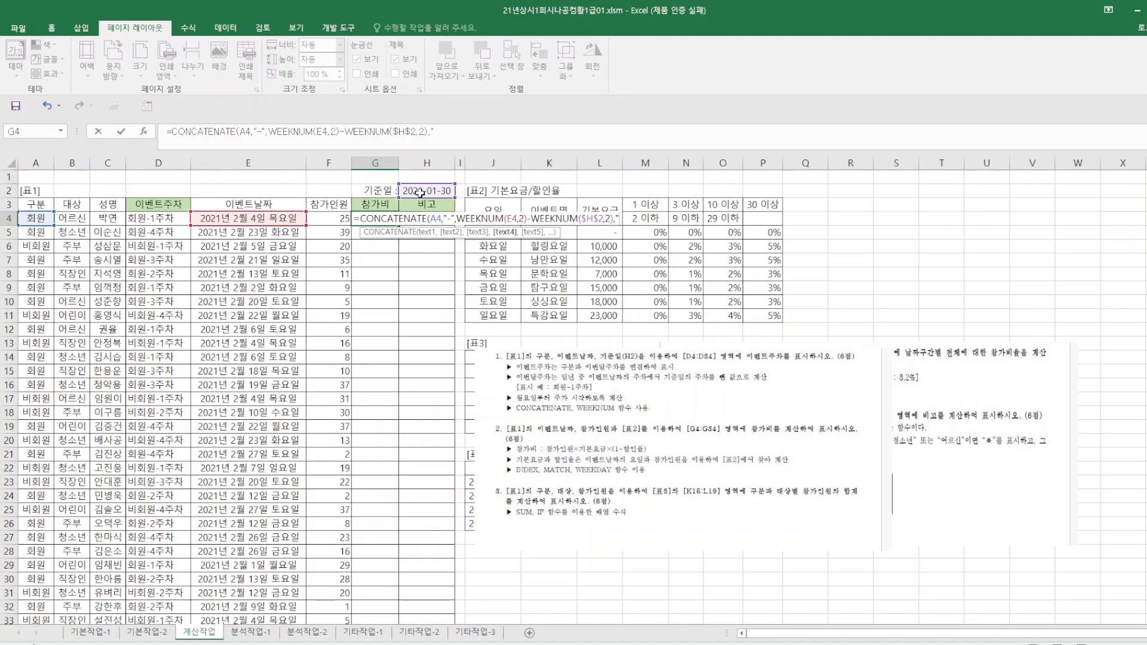
pyautogui.write('WN')
# Finish the G4 formula by appending the text "주차" as the last CONCATENATE argument, and enter it.
pyautogui.press('BackSpace')
pyautogui.write('ㅈ')
pyautogui.write('차')
pyautogui.hotkey('ctrl', 'Return')
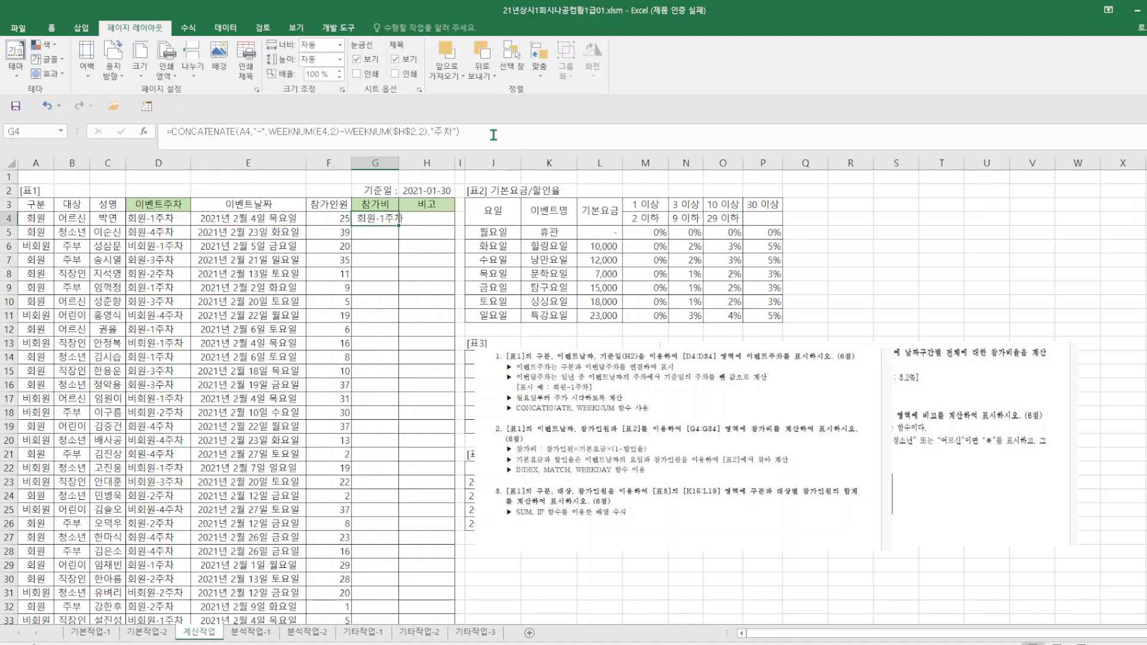
# Delete the whole CONCATENATE formula from G4.
pyautogui.moveTo(493, 135); pyautogui.dragTo(144, 122)
pyautogui.hotkey('ctrl', 'c')
pyautogui.press('BackSpace')
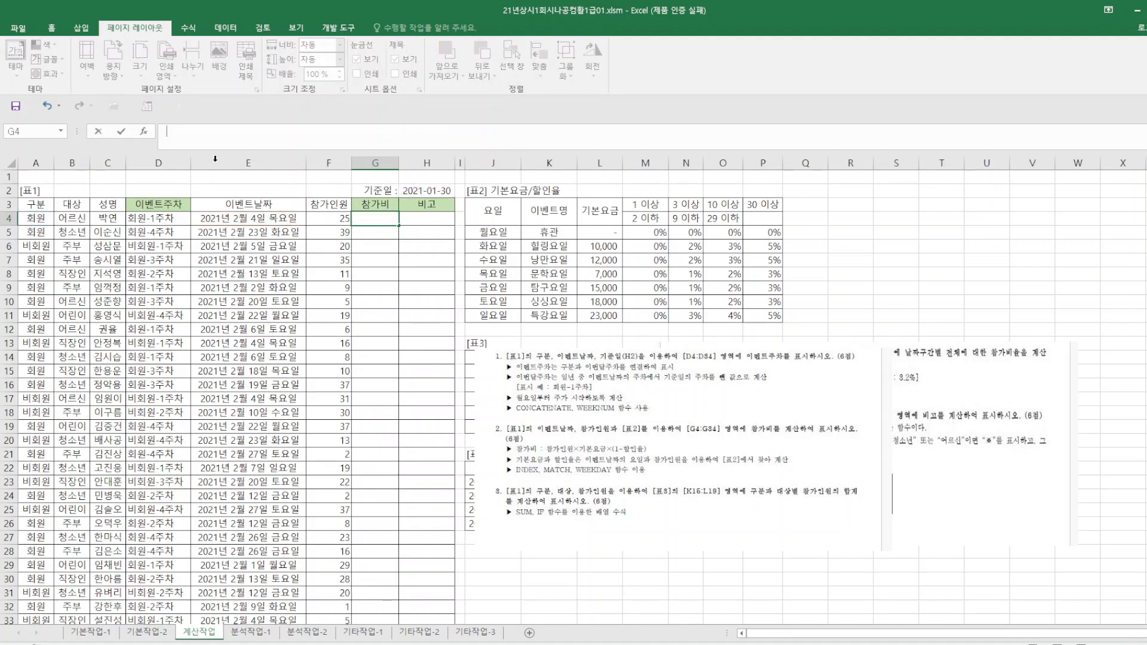
# Clear the 이벤트주차 formulas from D4:D34.
pyautogui.moveTo(161, 220); pyautogui.dragTo(151, 594)
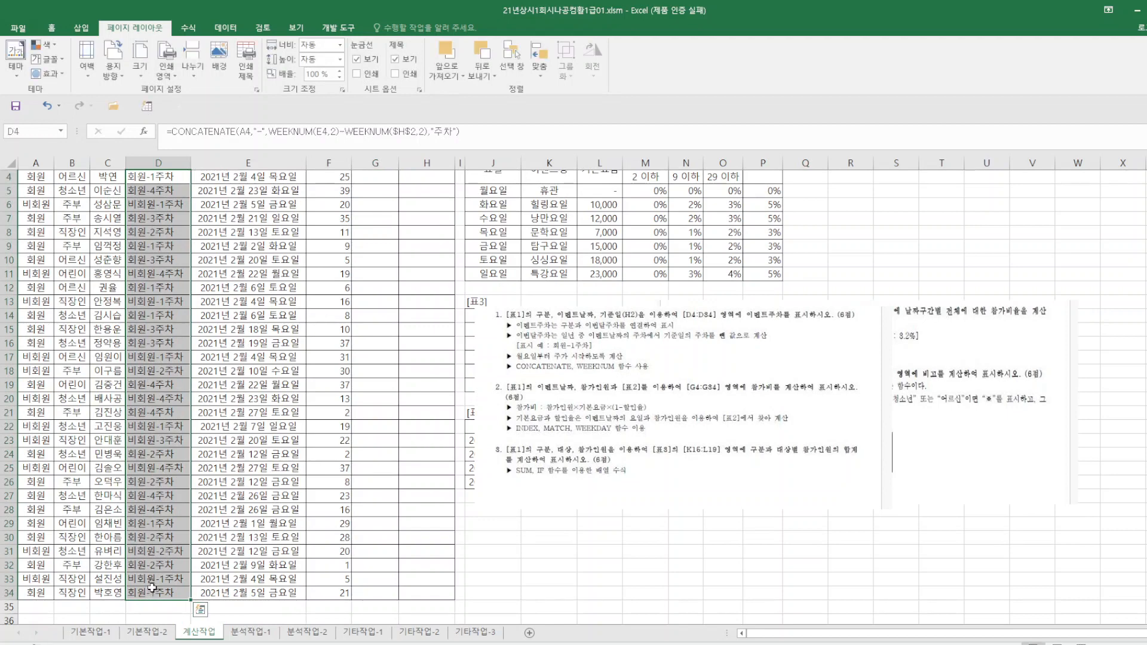
pyautogui.press('Delete')
pyautogui.scroll(1, 256, 303)
pyautogui.scroll(1, 256, 303)
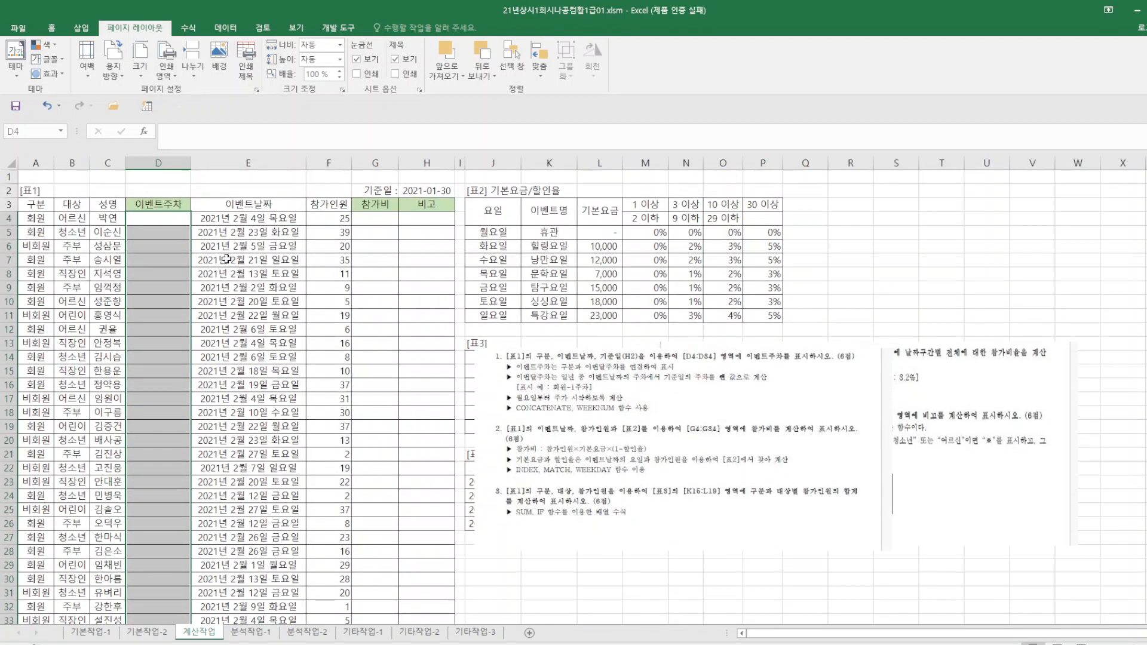
# Paste =CONCATENATE(A4,"-",WEEKNUM(E4,2)-WEEKNUM($H$2,2),"주차") into D4 and fill it down through D34.
pyautogui.click(153, 218)
pyautogui.click(184, 132)
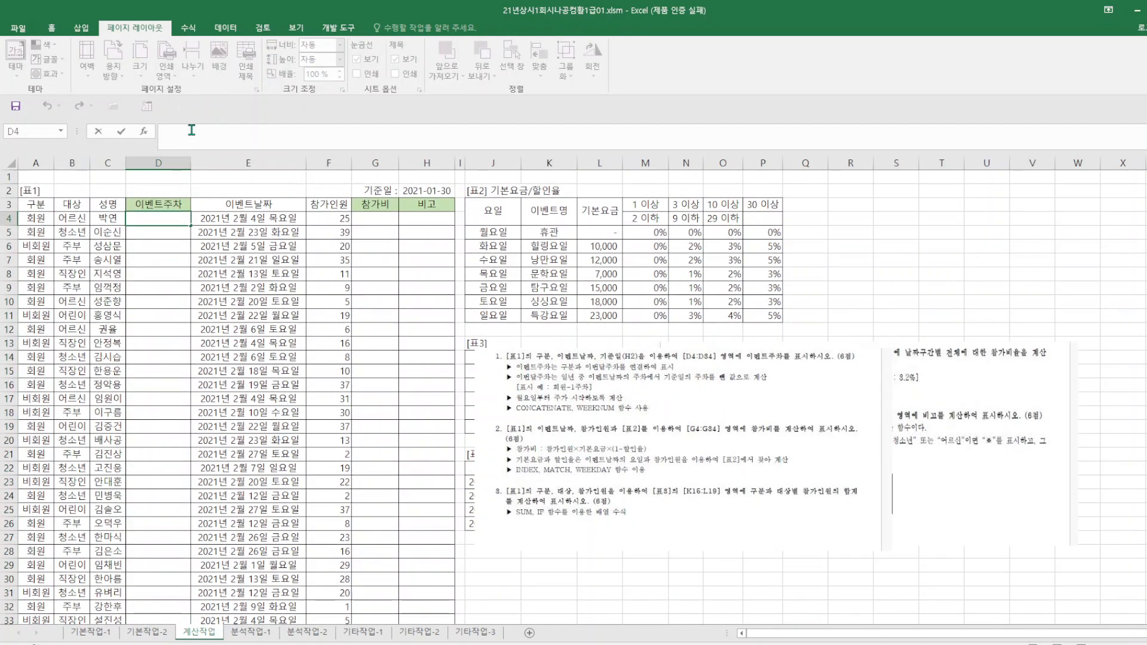
pyautogui.hotkey('ctrl', 'v')
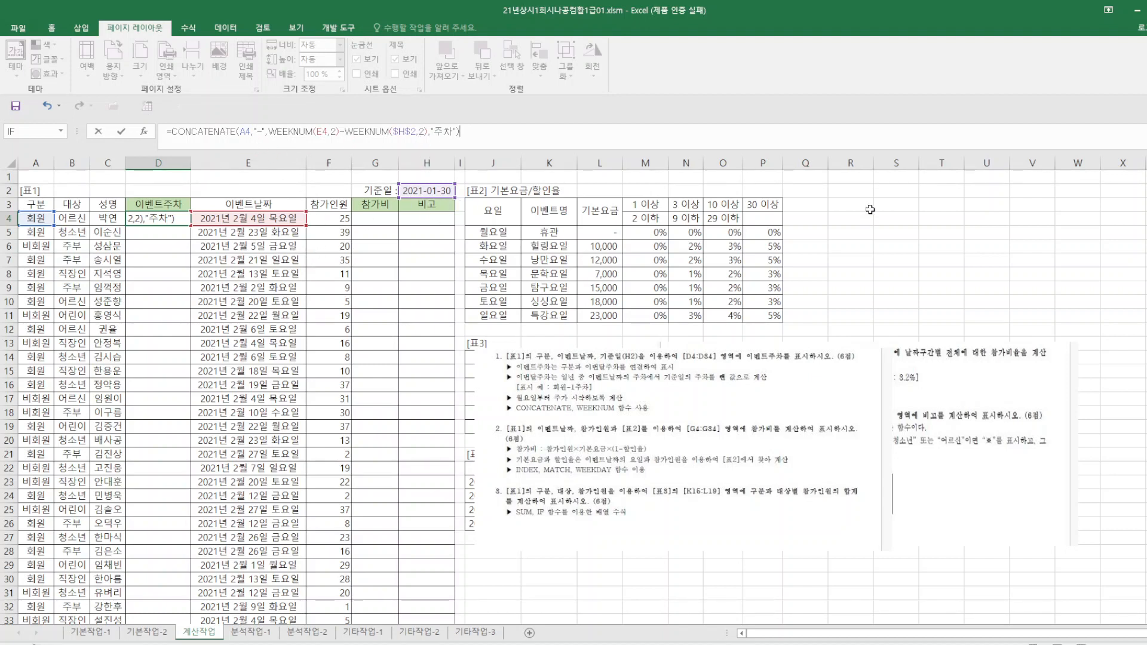
pyautogui.press('Return')
pyautogui.click(171, 219)
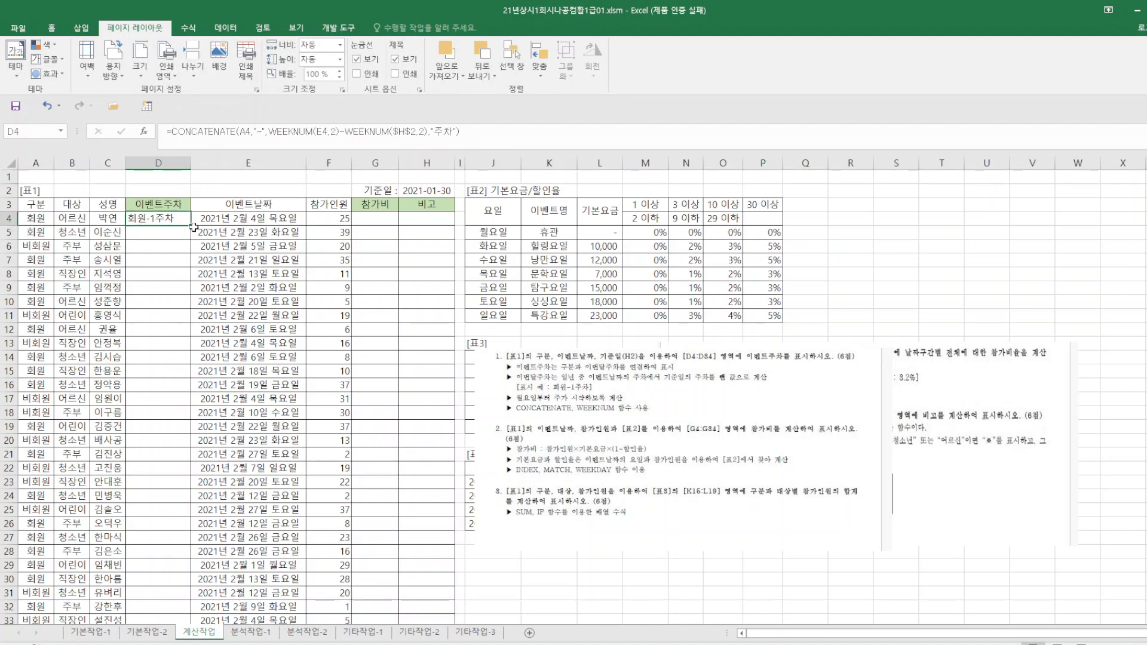
pyautogui.moveTo(190, 228); pyautogui.dragTo(174, 600)
pyautogui.click(685, 565)
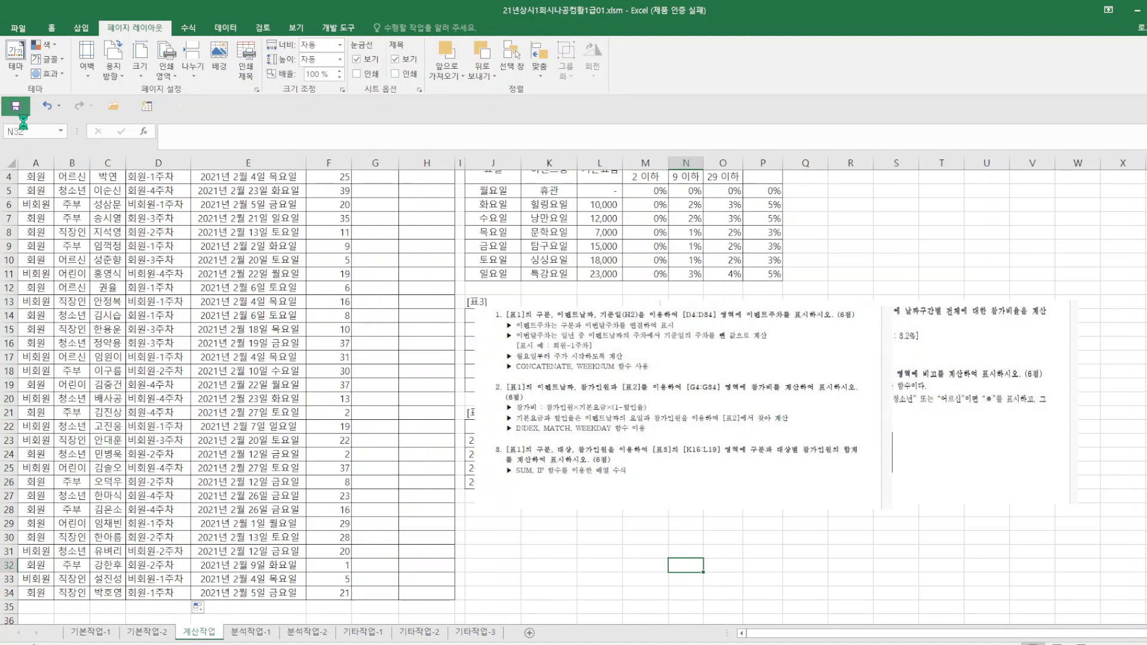
# Move the picture with problems 1 to 3 up over columns O to X, clear of [표3] and [표4].
pyautogui.moveTo(684, 366); pyautogui.dragTo(893, 199)
pyautogui.scroll(1, 568, 296)
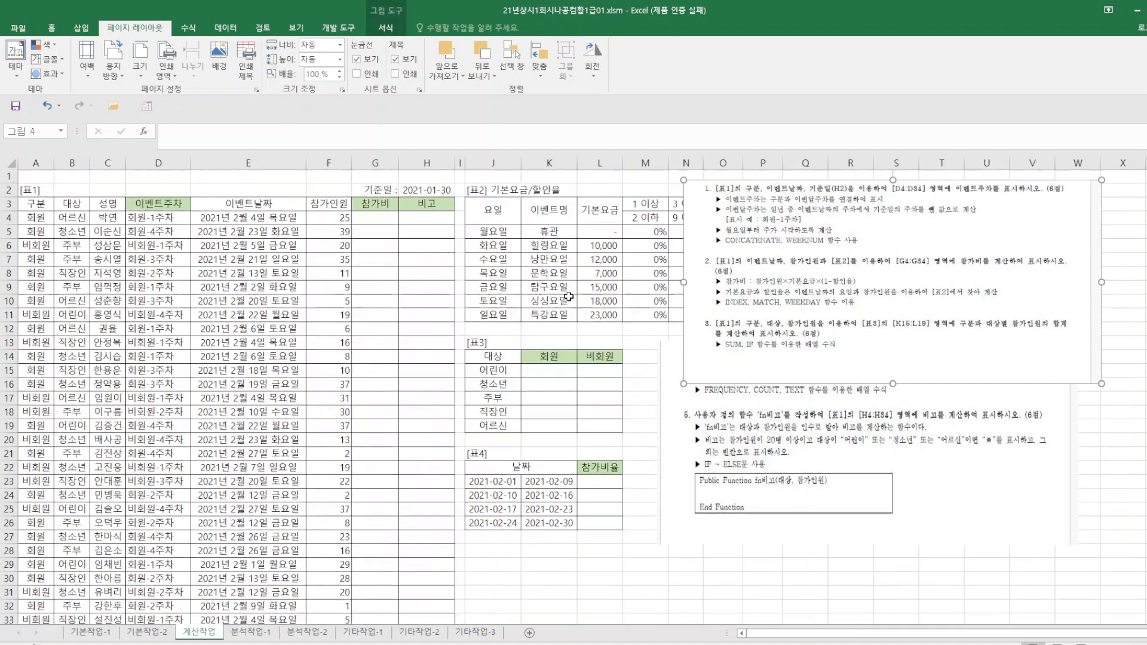
pyautogui.moveTo(776, 322); pyautogui.dragTo(800, 311)
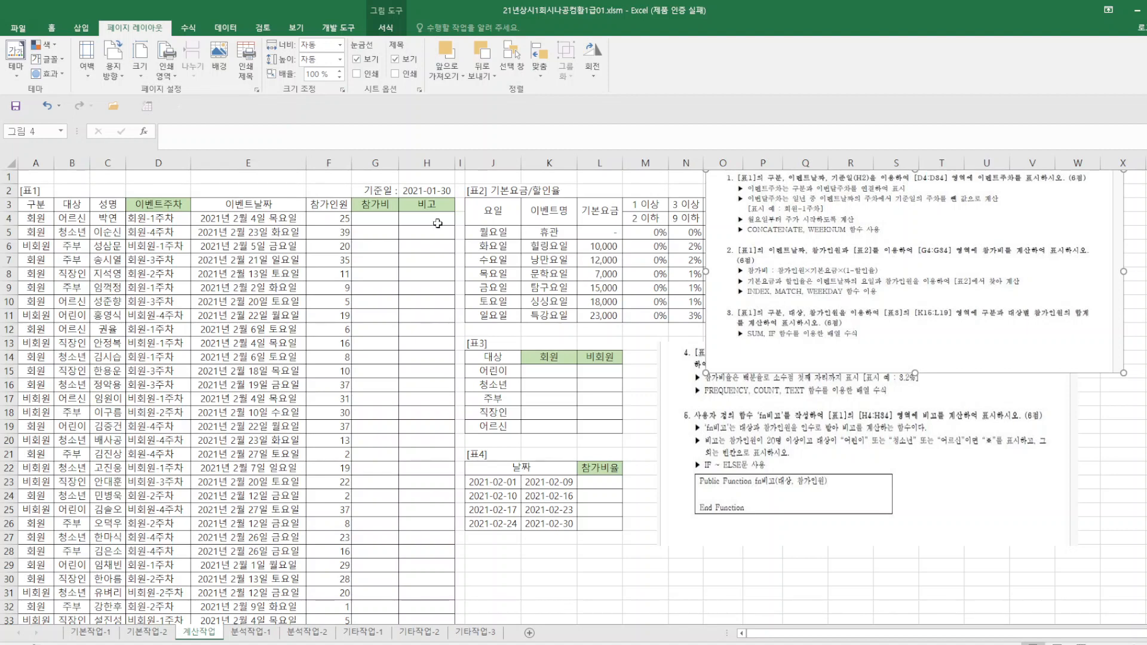
pyautogui.click(372, 218)
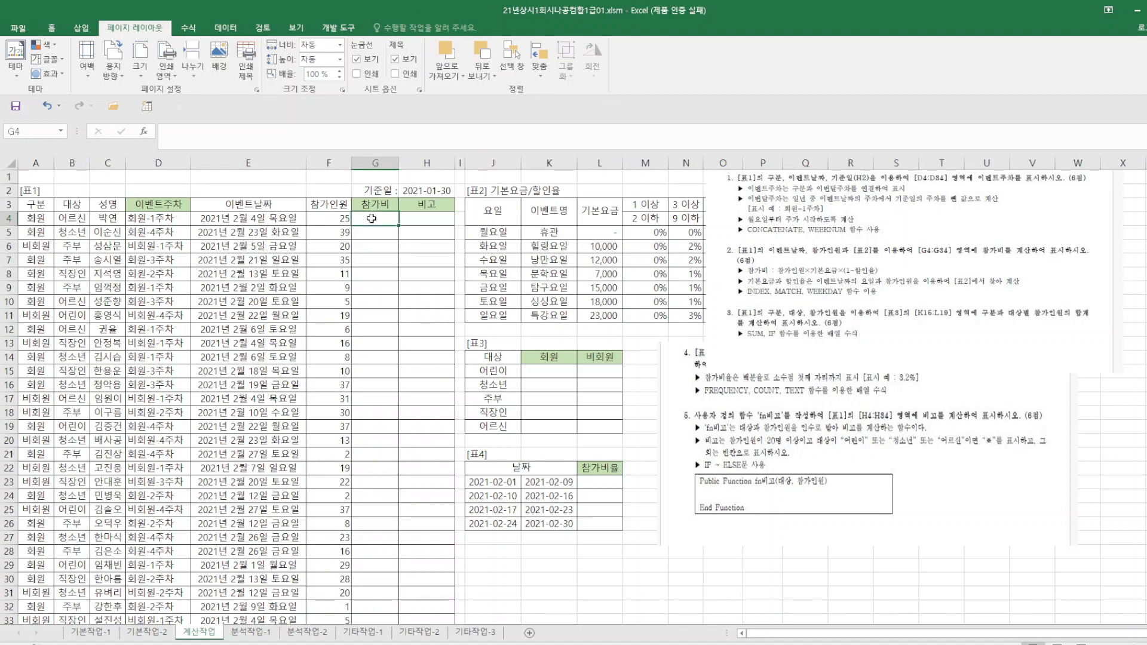
pyautogui.write('=')
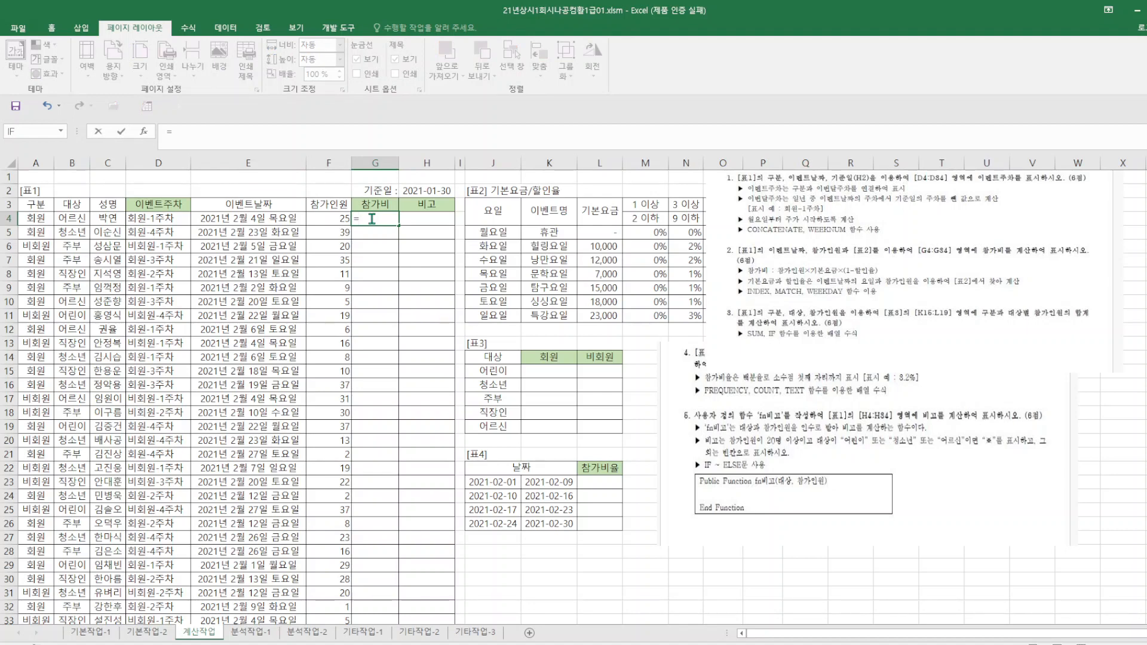
pyautogui.click(321, 217)
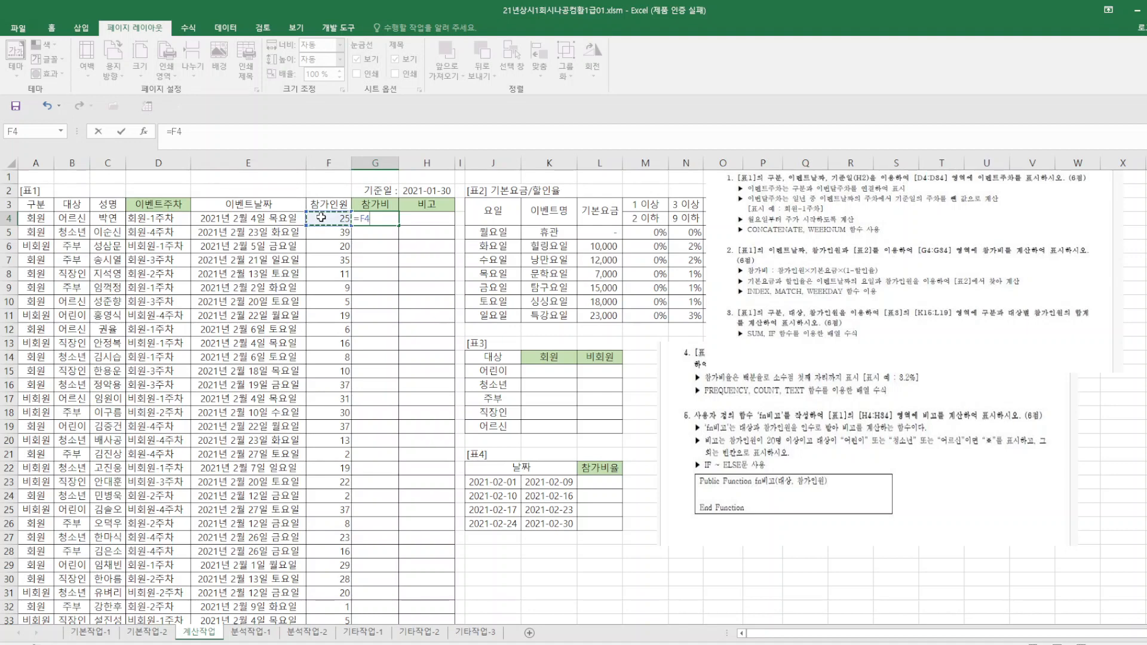
pyautogui.write('*IND')
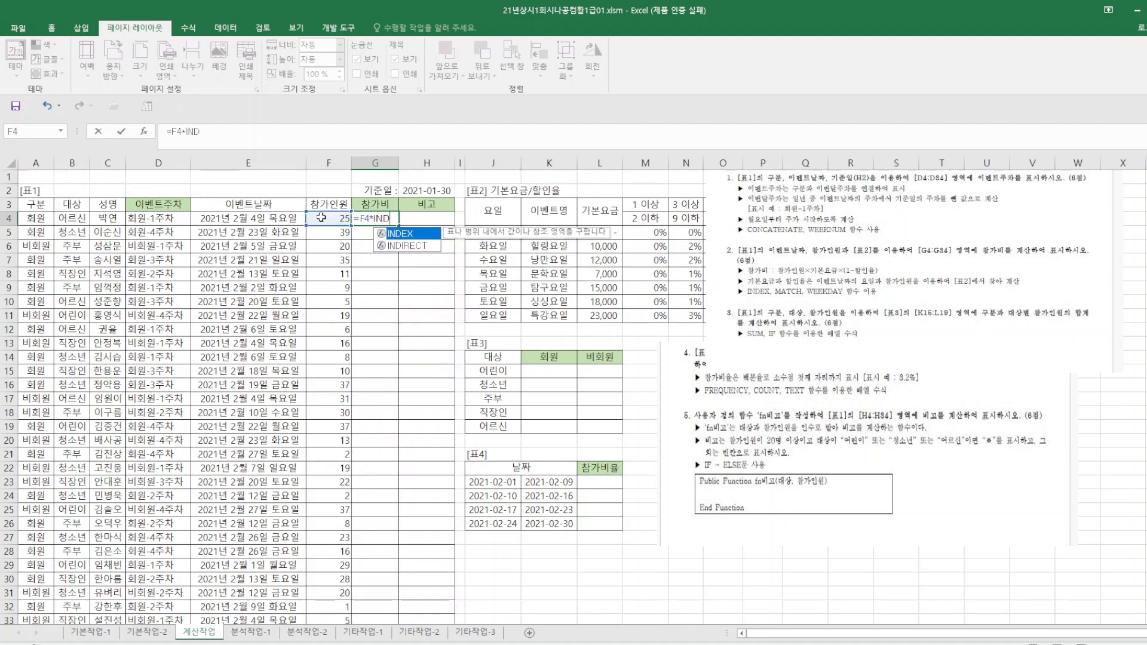
pyautogui.write('EX(')
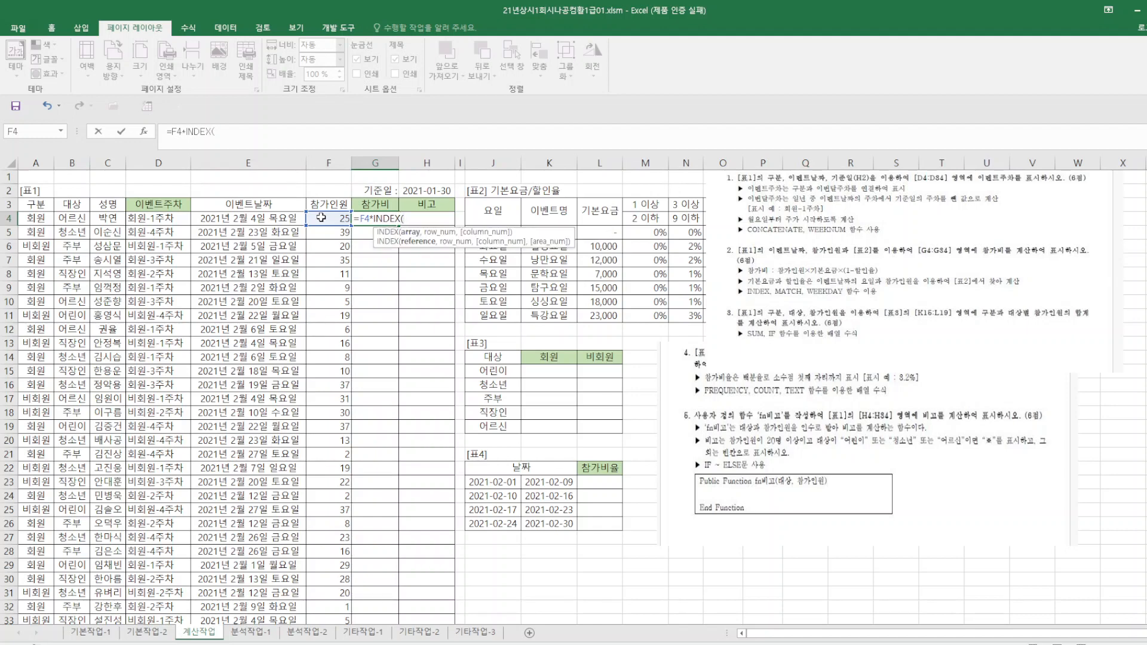
pyautogui.click(875, 481)
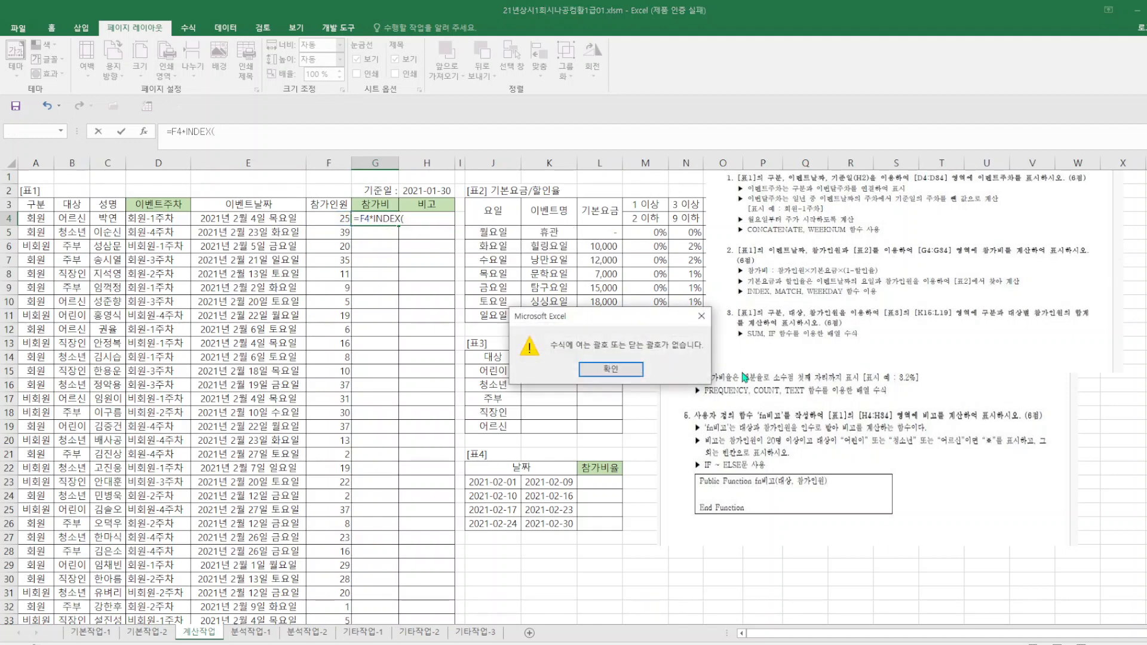
pyautogui.click(701, 316)
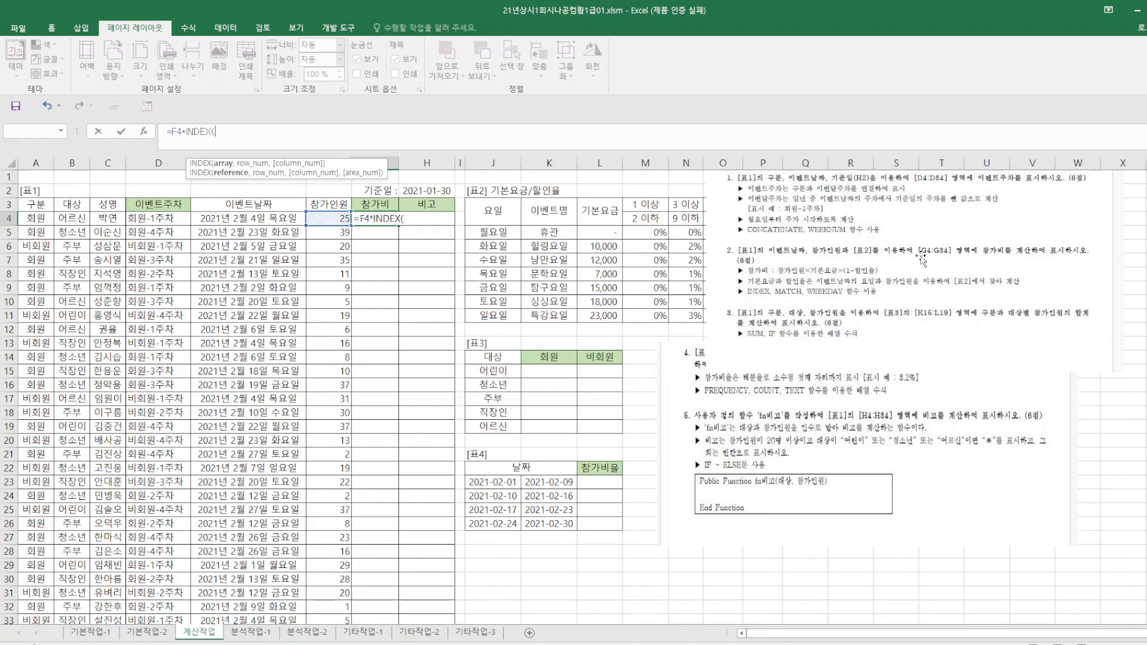
pyautogui.click(922, 216)
pyautogui.click(632, 380)
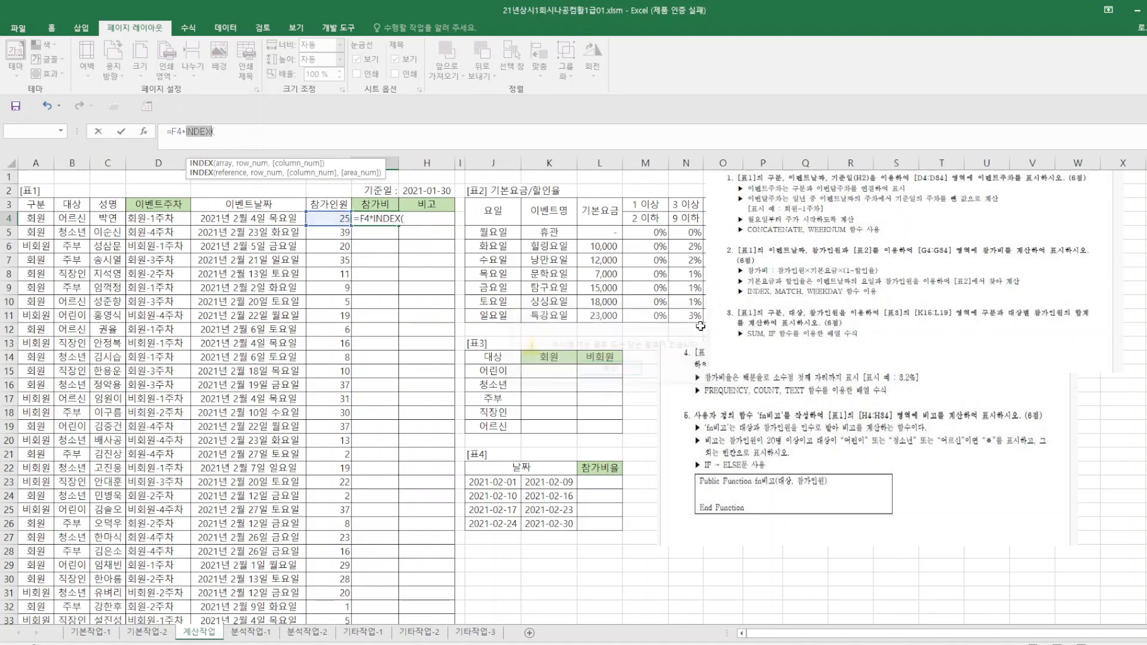
pyautogui.moveTo(227, 124); pyautogui.dragTo(139, 123)
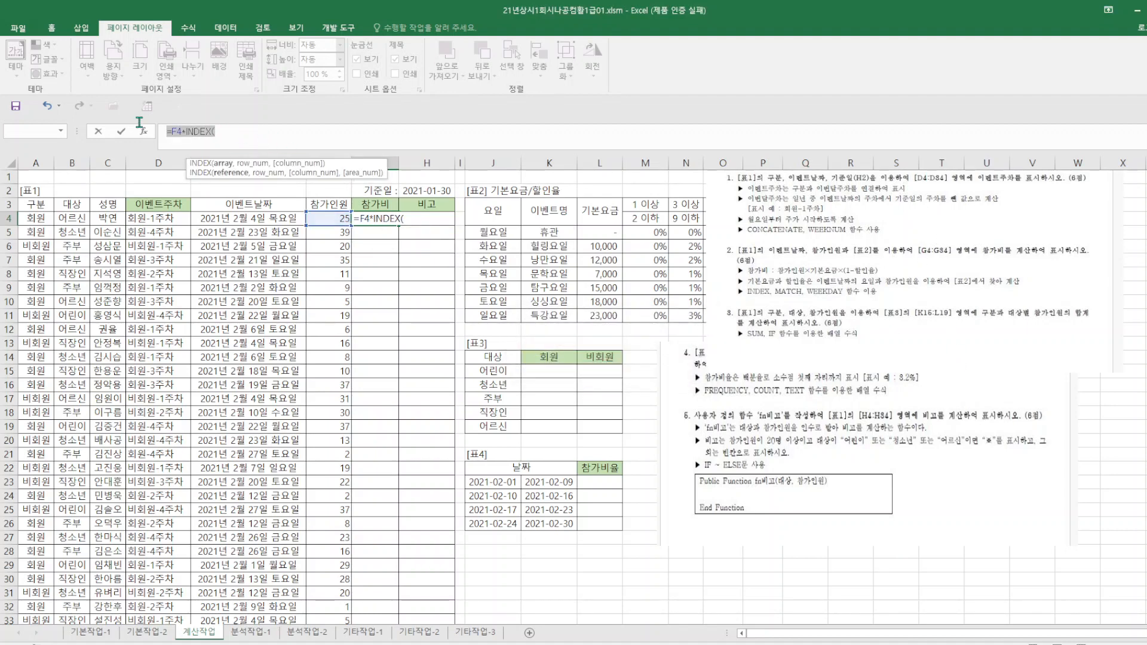
pyautogui.press('Delete')
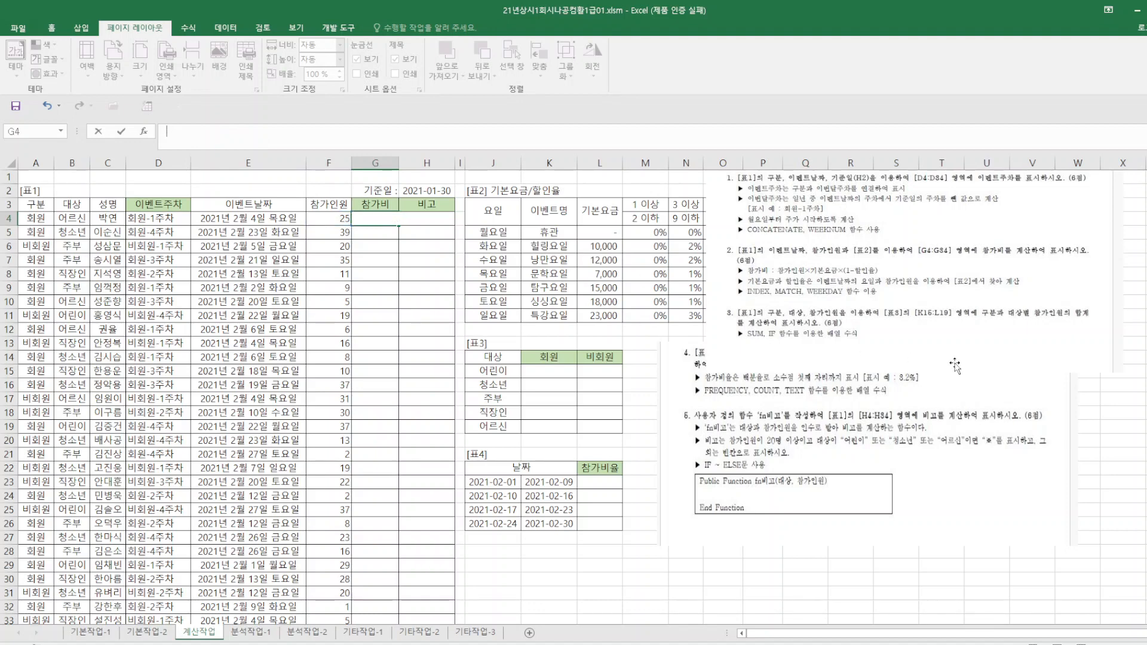
# Move the picture of problems 1 to 3 below the [표2] discount rates and start G4's formula with =F4*INDEX($L$5:$L$11 for the base fee.
pyautogui.moveTo(984, 357); pyautogui.dragTo(941, 628)
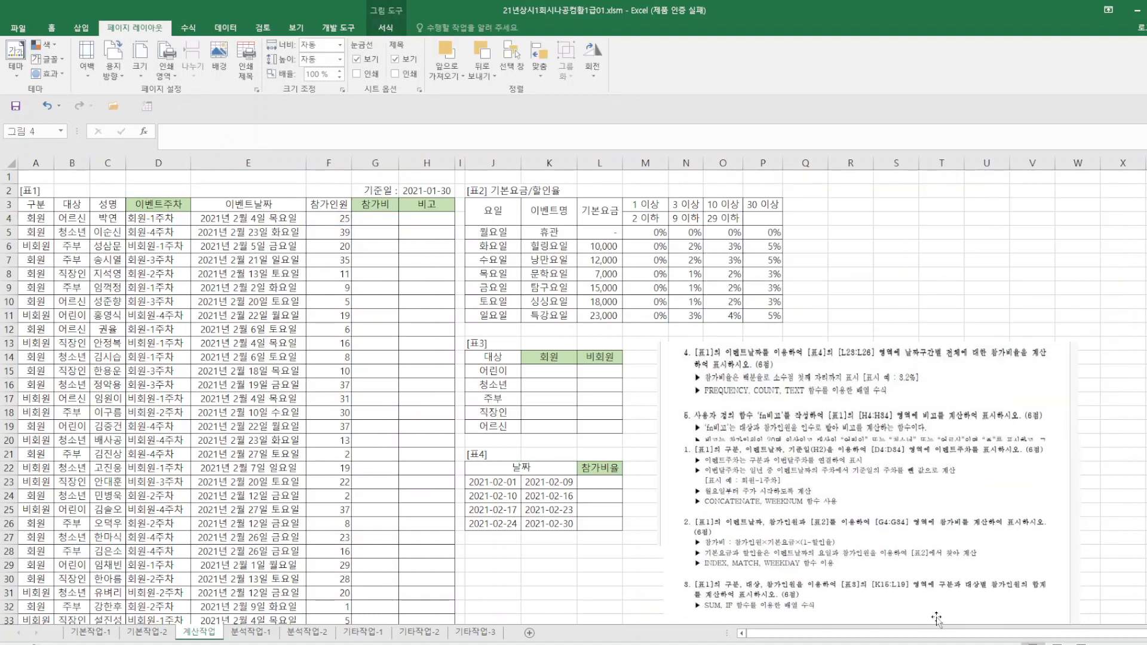
pyautogui.click(382, 219)
pyautogui.click(179, 130)
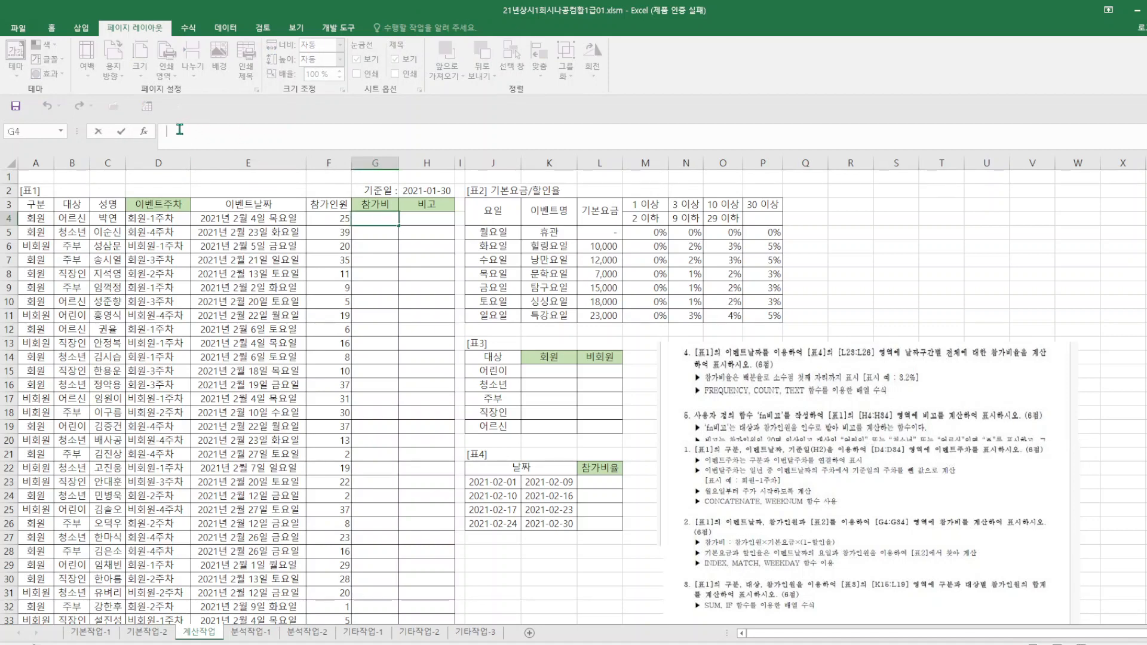
pyautogui.write('=F4*INDEX(')
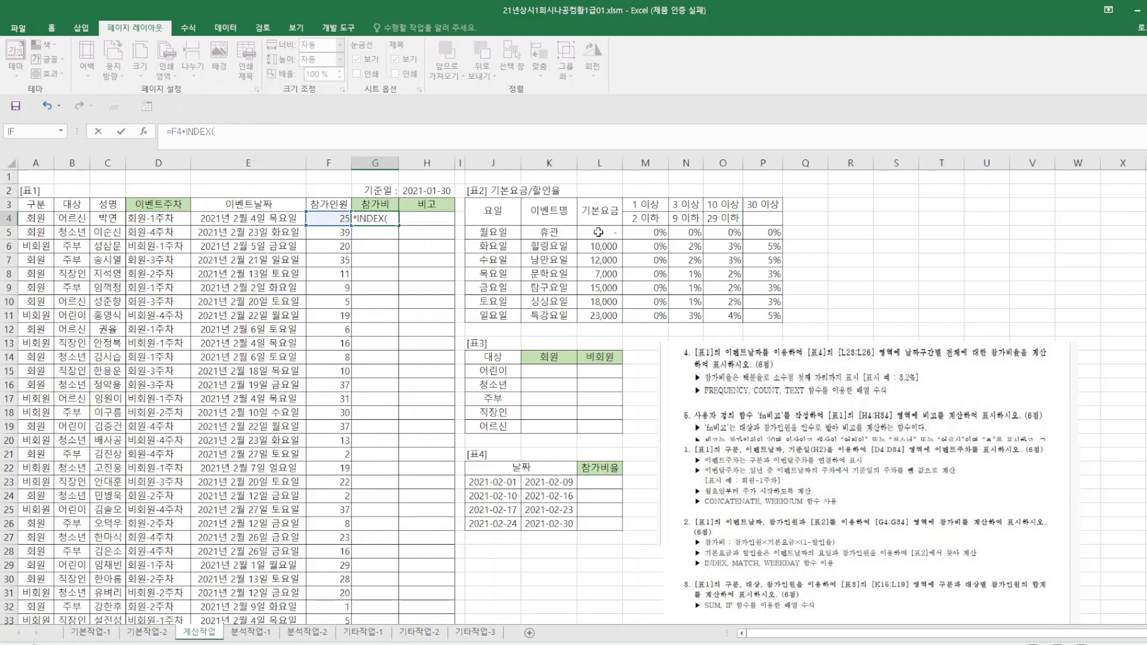
pyautogui.moveTo(598, 232); pyautogui.dragTo(595, 318)
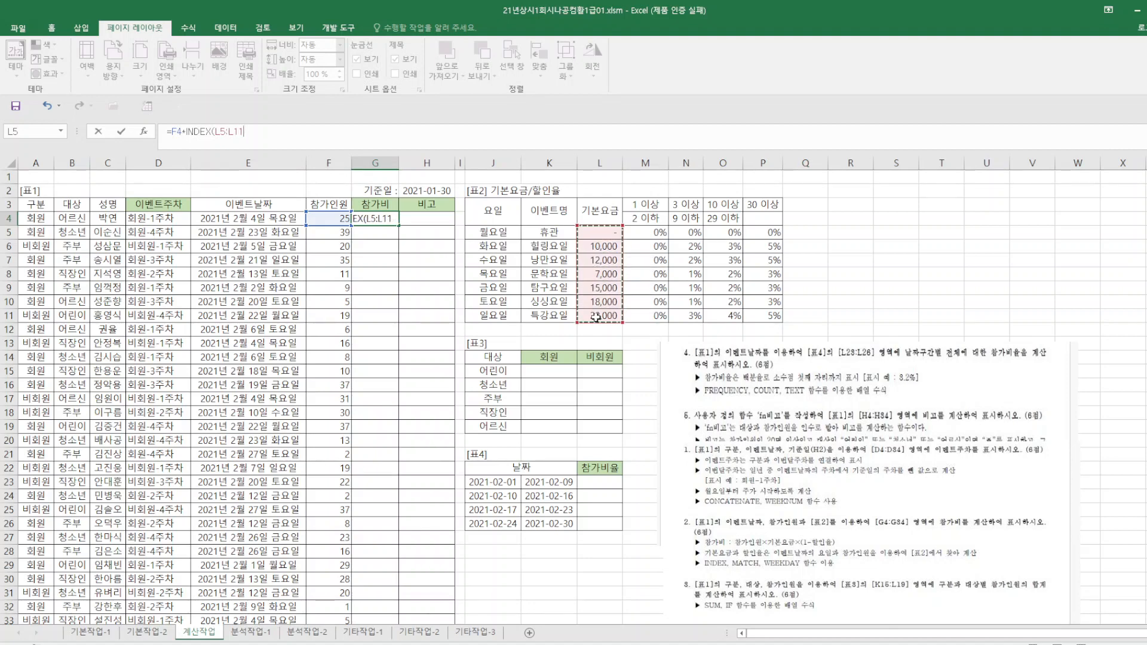
pyautogui.press('F4')
pyautogui.press('F2')
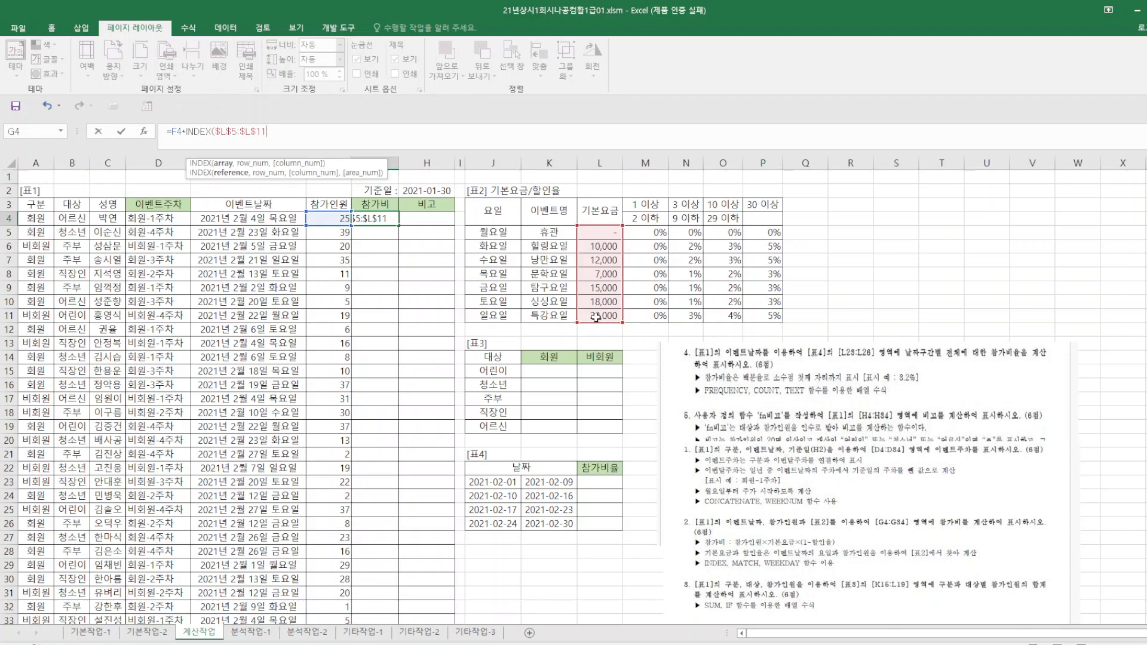
# Complete the base fee INDEX in G4 with WEEKDAY(E4,2) as its row number, followed by a multiplication sign.
pyautogui.write(',WEE')
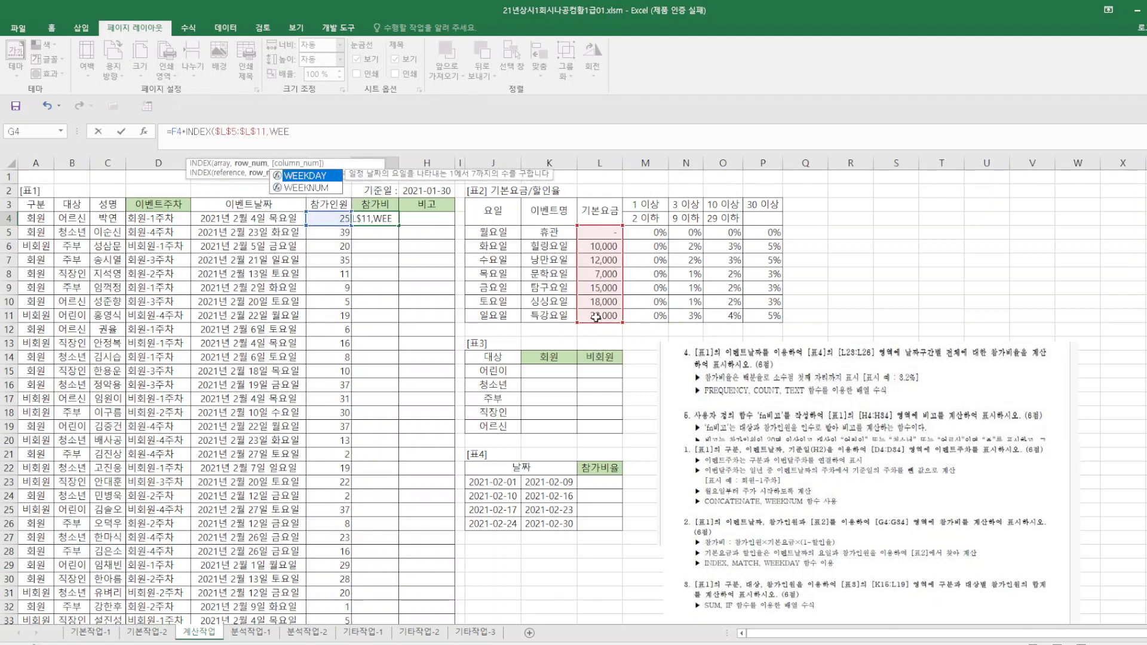
pyautogui.write('KDAY(')
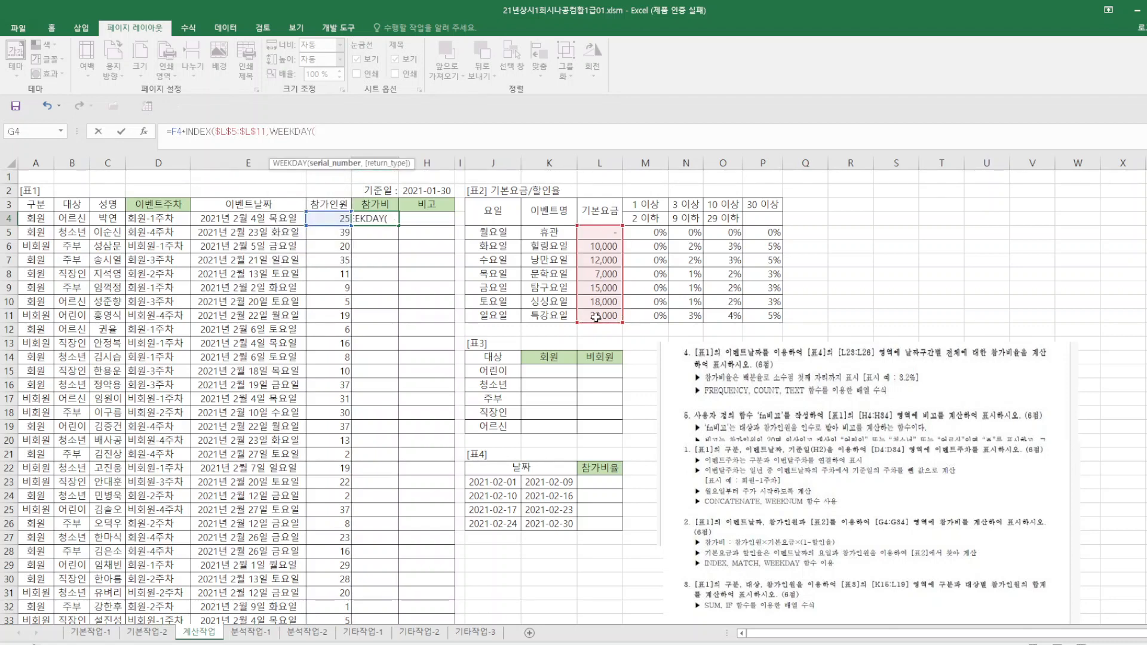
pyautogui.click(288, 222)
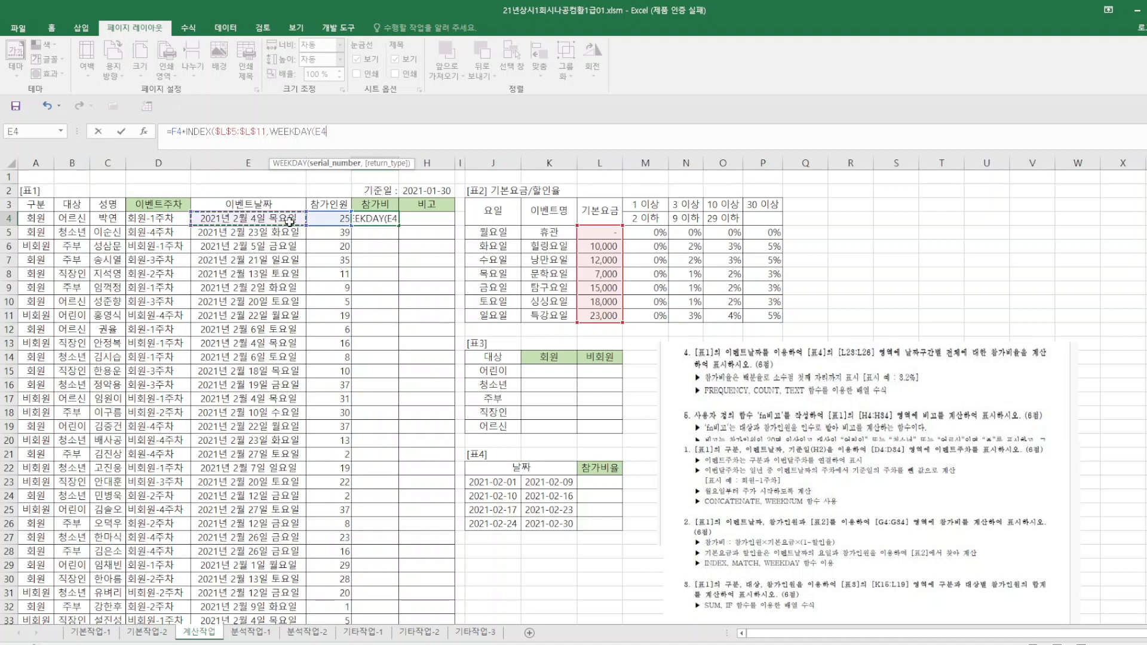
pyautogui.write(',')
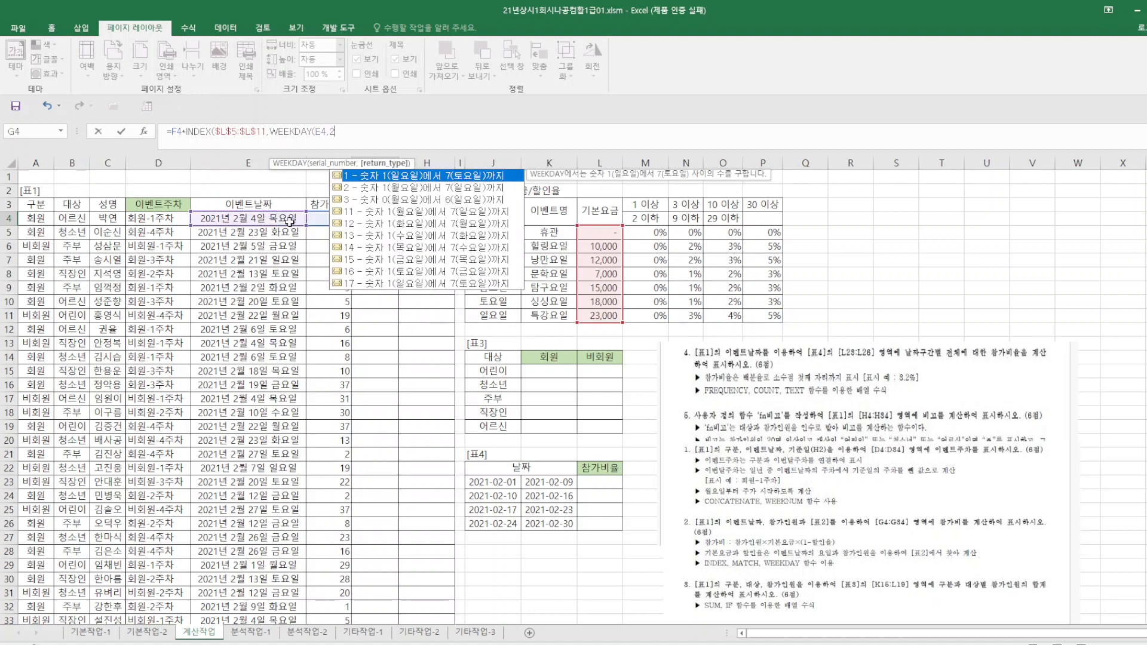
pyautogui.write('2))*')
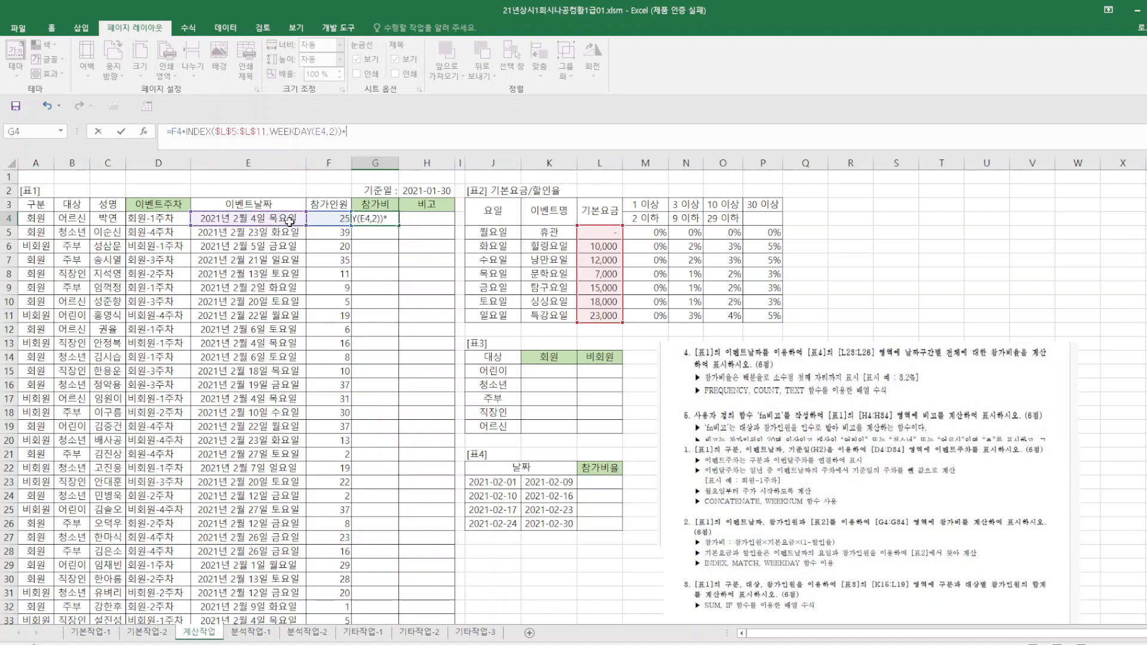
pyautogui.write('(1-I')
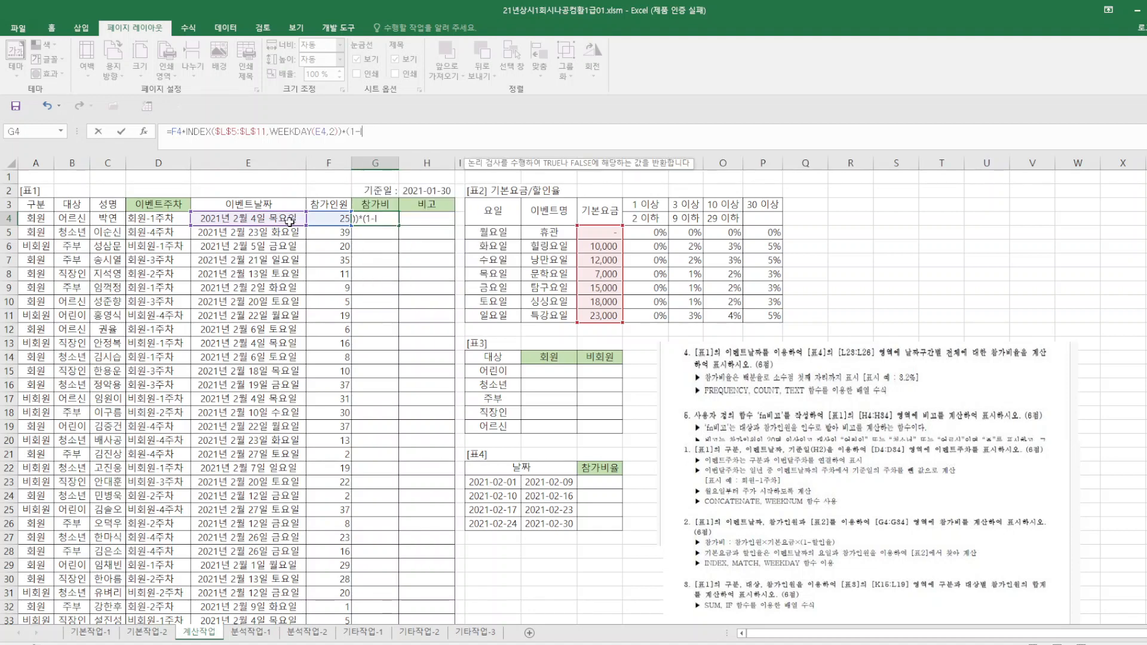
pyautogui.write('NDE')
# Extend the G4 formula with the discount factor (1-INDEX($M$5:$P$11, using the absolute [표2] discount rate range.
pyautogui.write('X(')
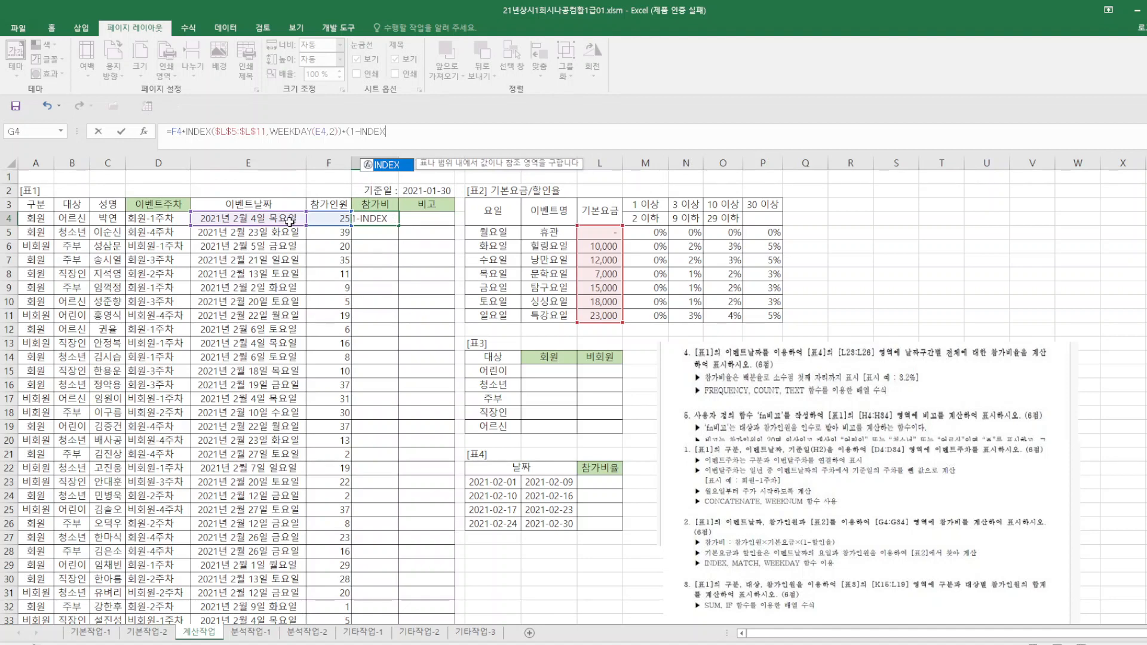
pyautogui.click(649, 232)
pyautogui.moveTo(676, 232); pyautogui.dragTo(758, 314)
pyautogui.press('F4')
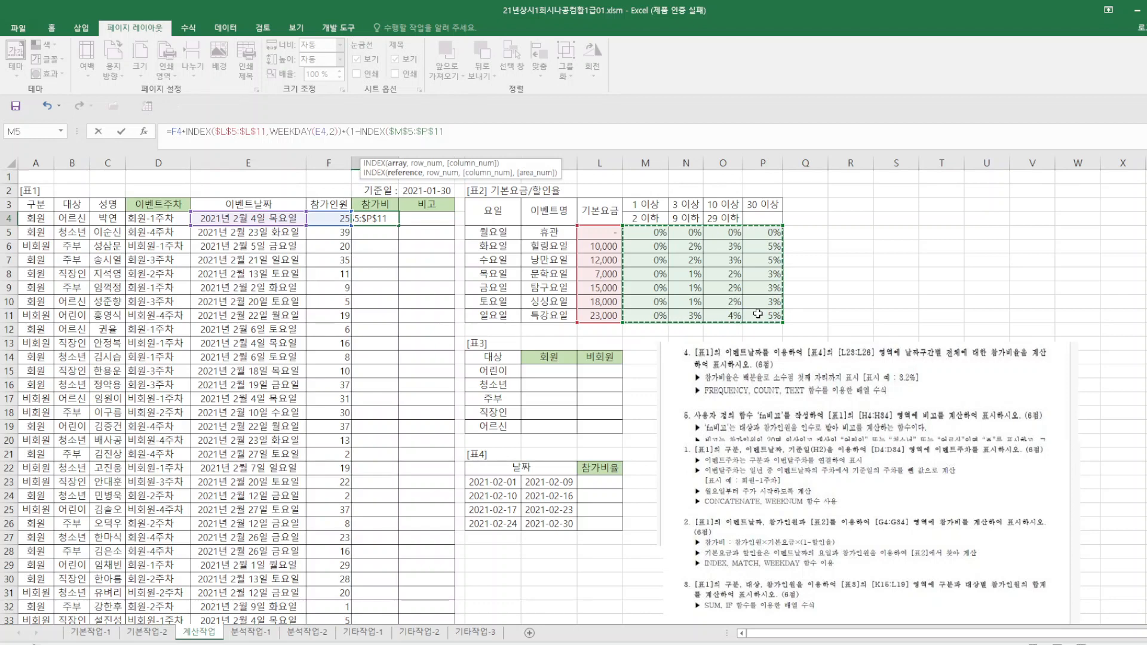
# Add WEEKDAY(E4,2) as the row number of the discount-rate INDEX in G4 and begin MATCH as its column number.
pyautogui.write(',')
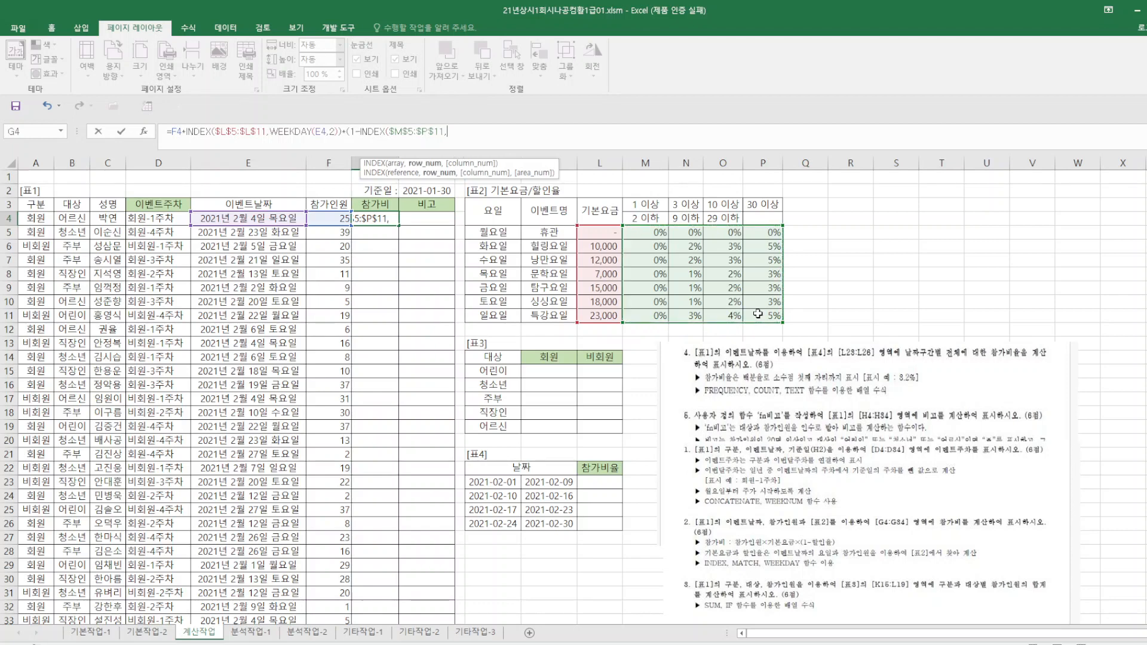
pyautogui.write('WEEKD')
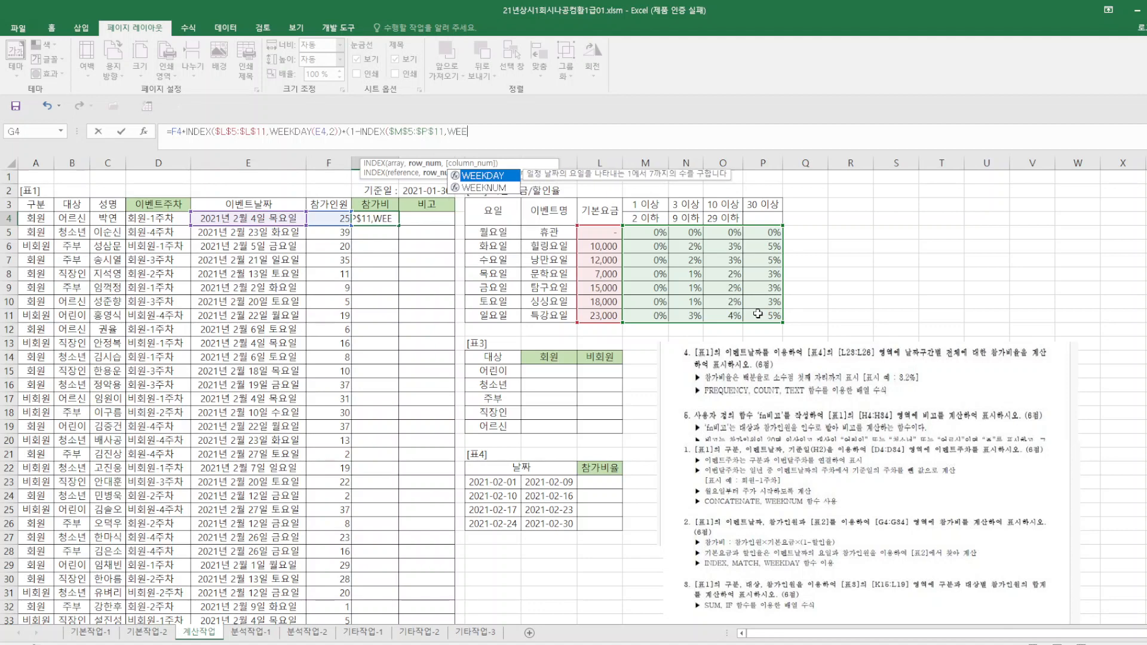
pyautogui.write('AY(')
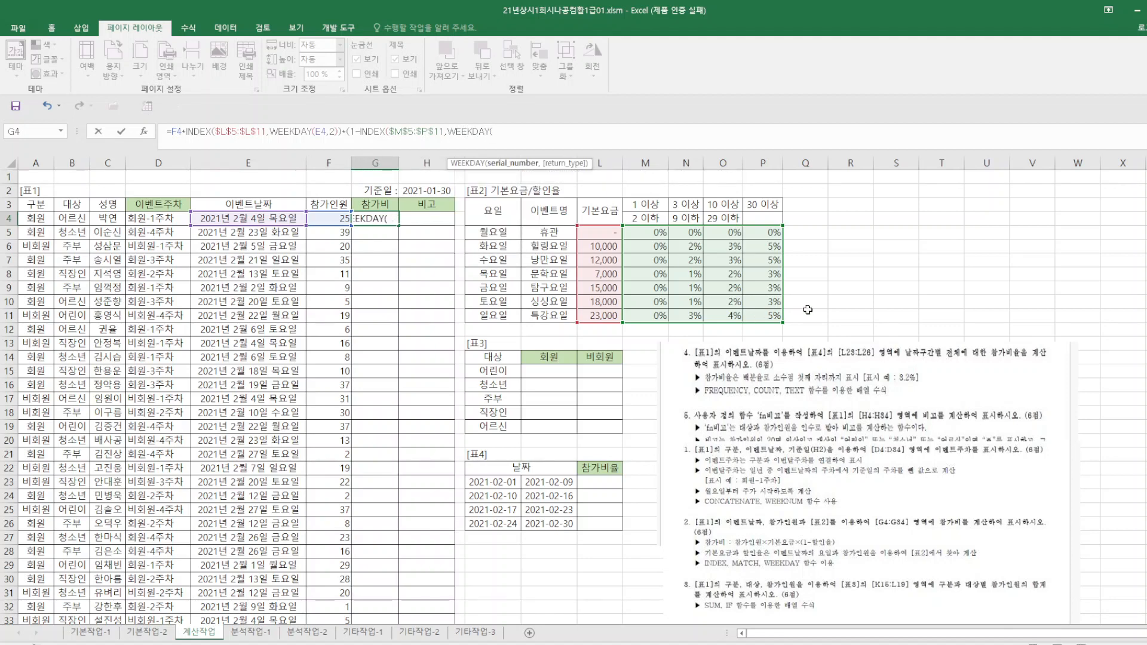
pyautogui.click(285, 219)
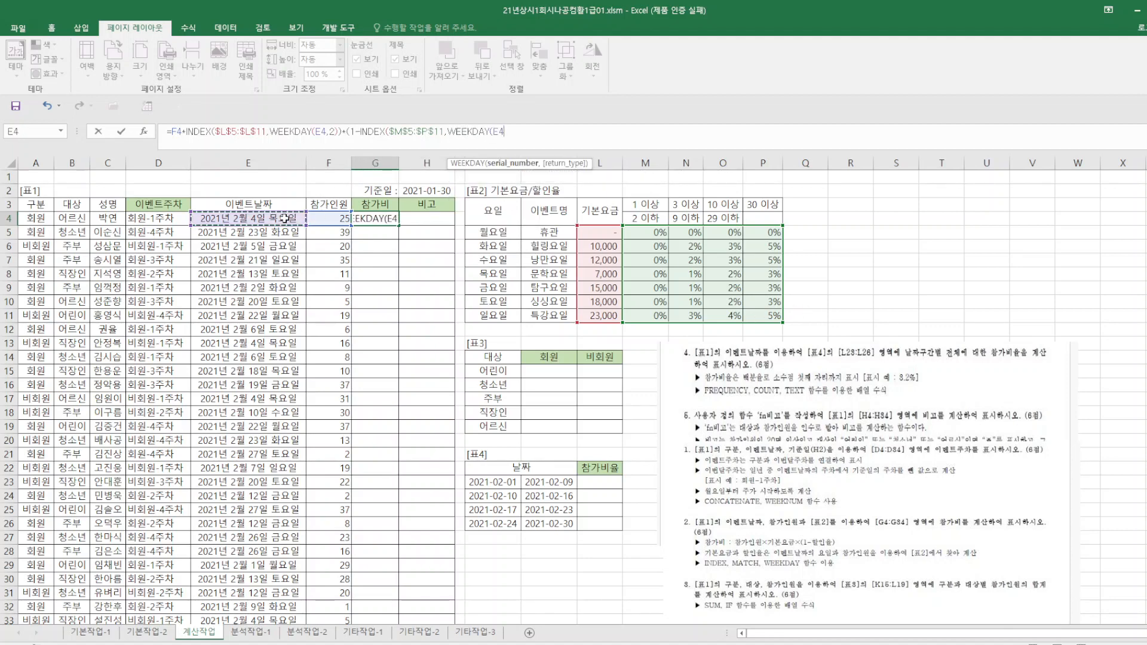
pyautogui.write(',')
pyautogui.write('2),')
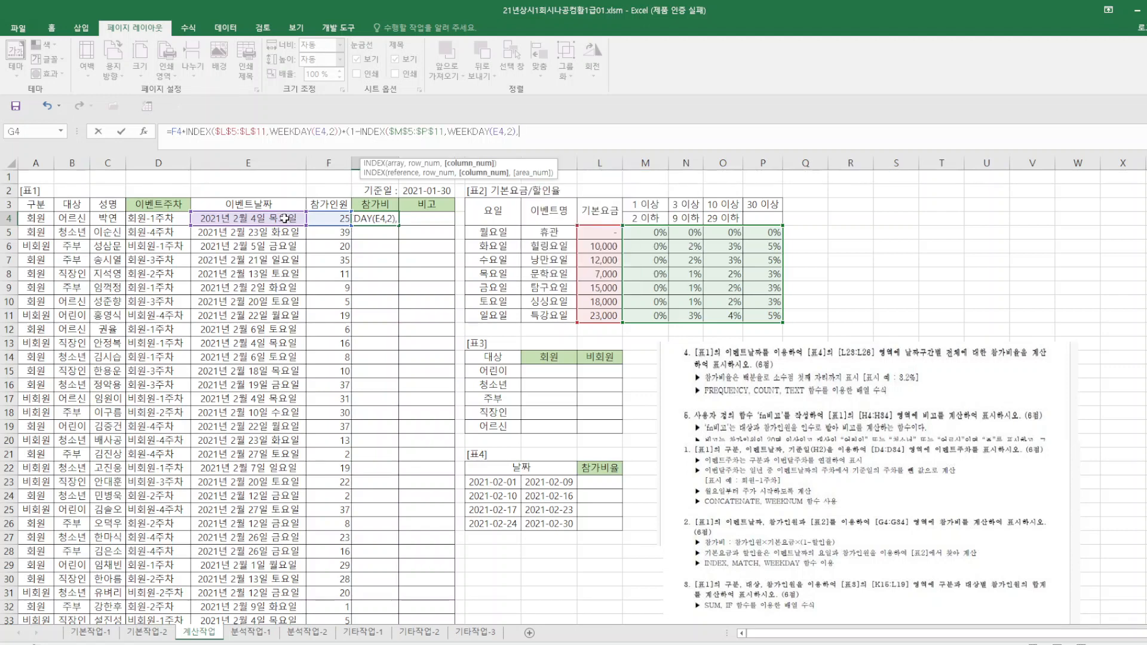
pyautogui.write('MATCH(')
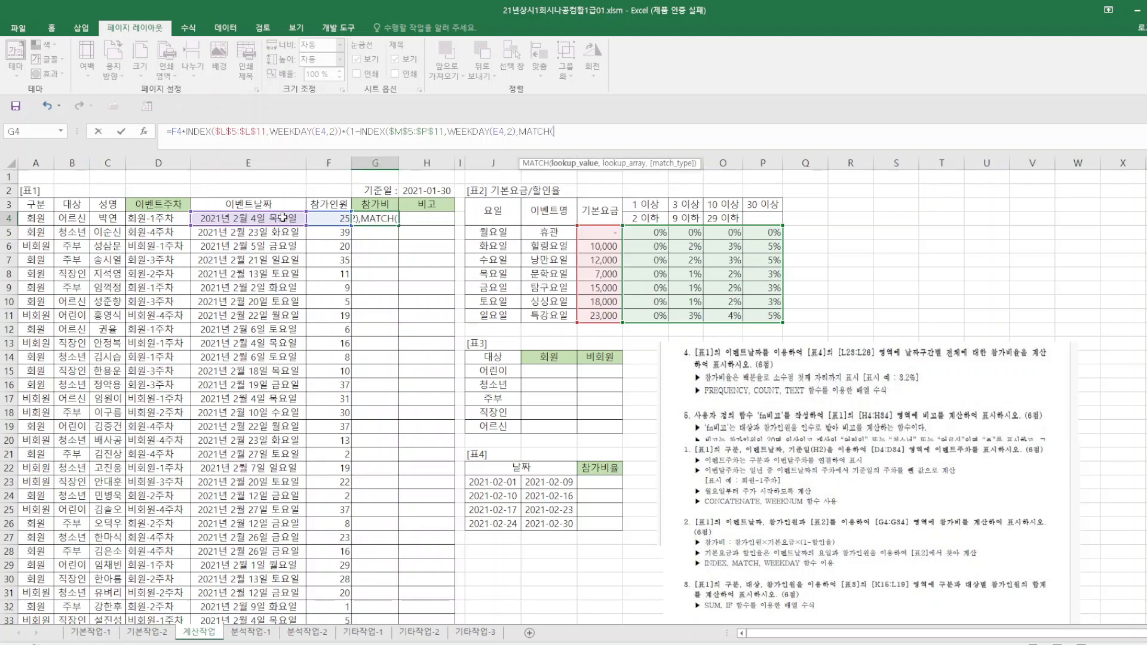
# Complete the column lookup as MATCH(F4,$M$3:$P$3), close all parentheses, and enter the G4 formula.
pyautogui.click(332, 219)
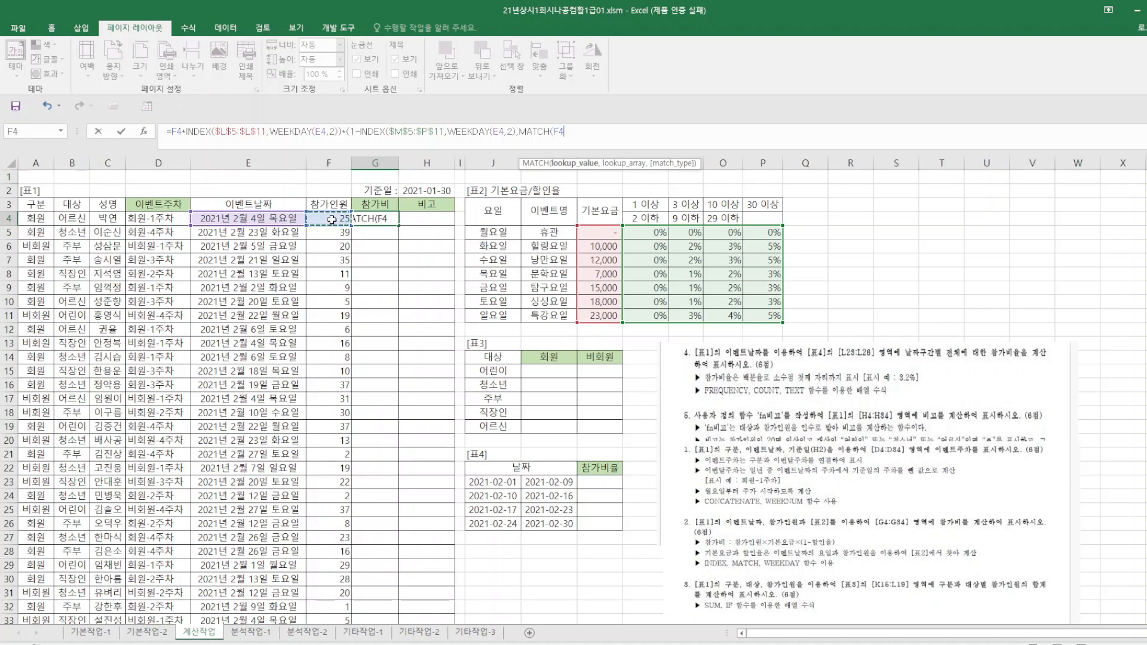
pyautogui.write(',')
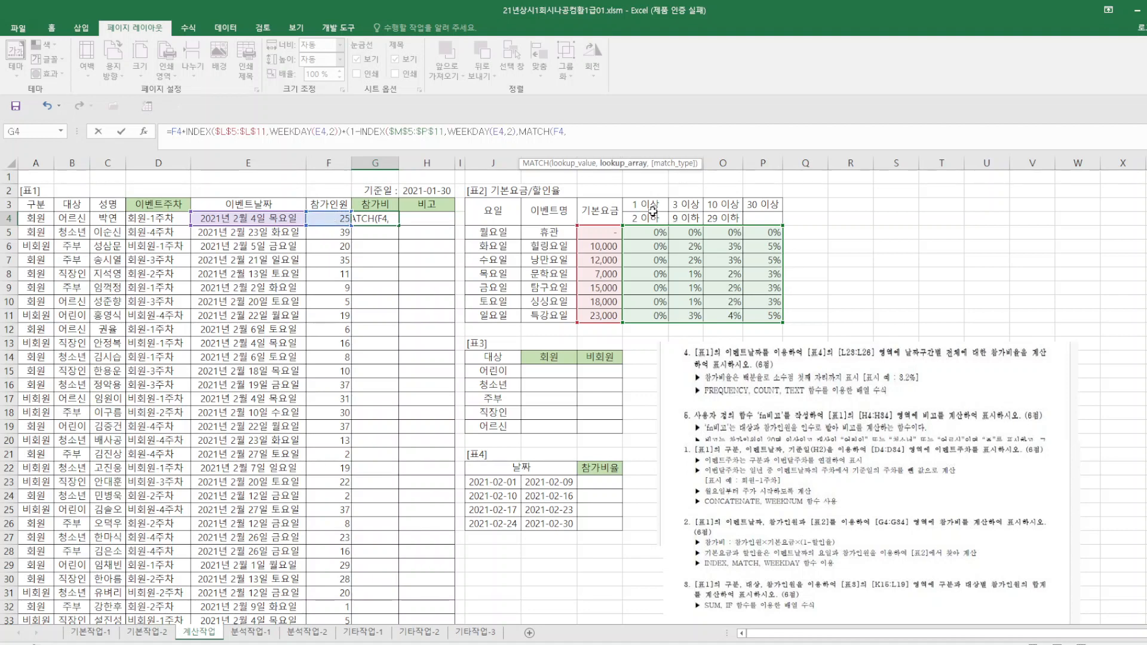
pyautogui.moveTo(648, 209); pyautogui.dragTo(760, 206)
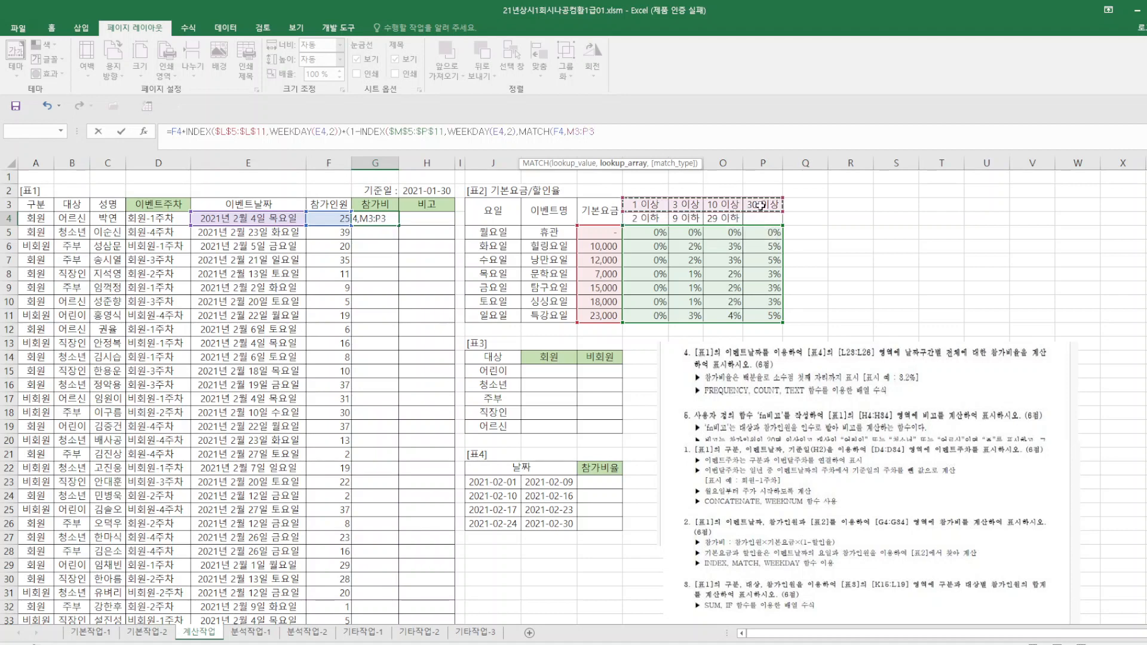
pyautogui.press('F4')
pyautogui.write('))')
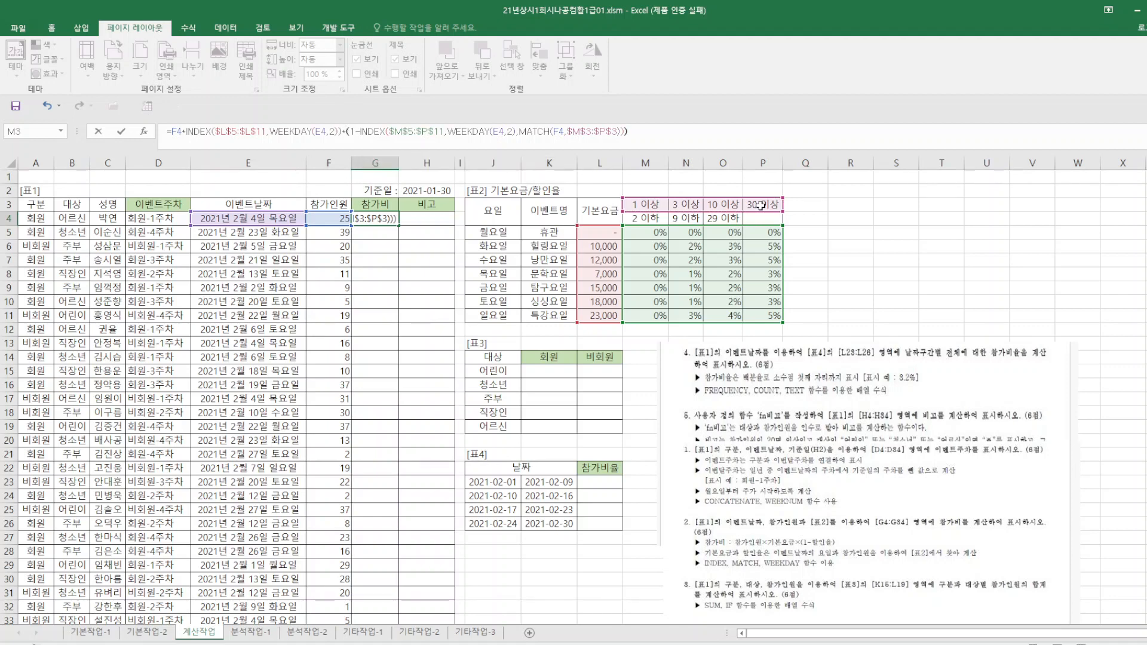
pyautogui.press('Return')
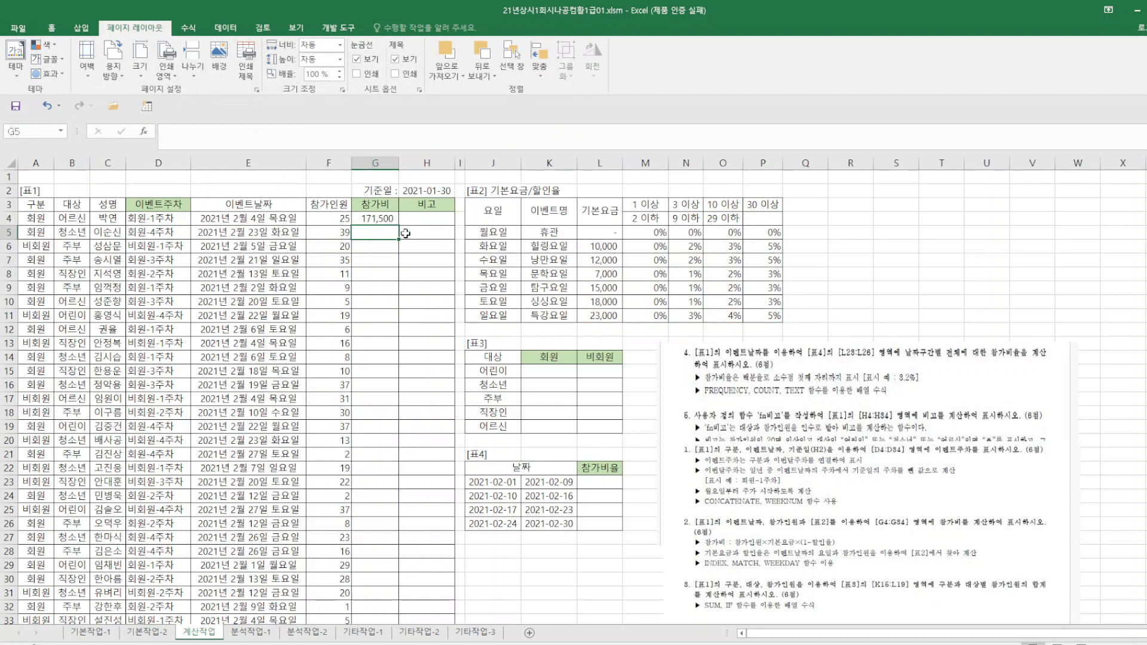
# Fill the G4 participation fee formula down through G34 and save the workbook.
pyautogui.press('Up')
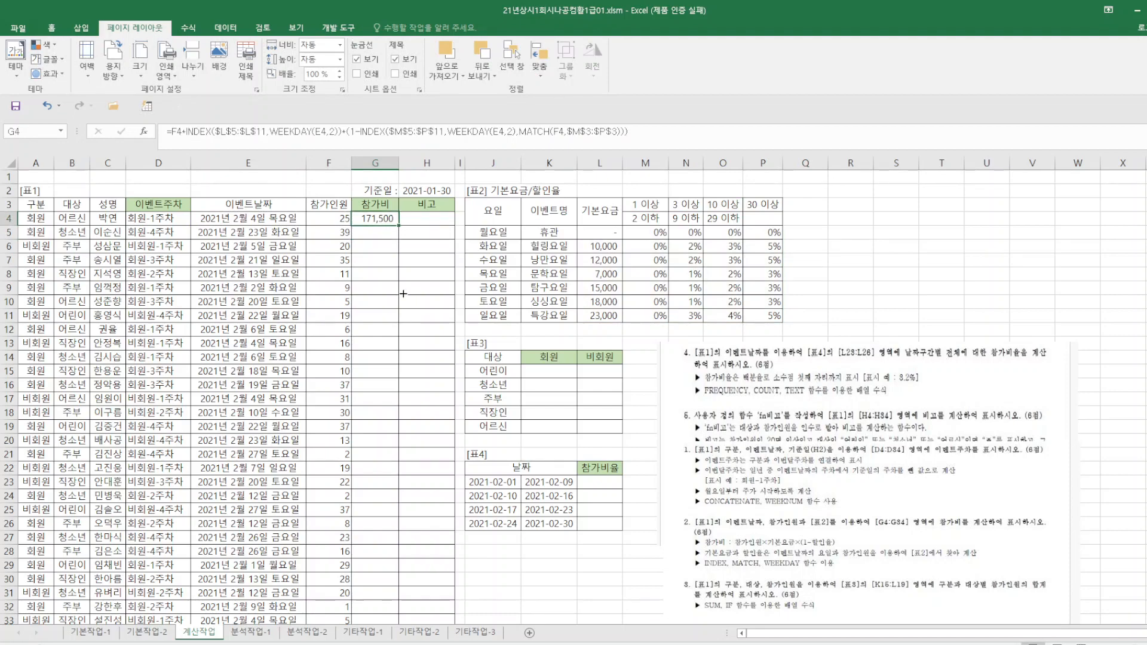
pyautogui.moveTo(404, 293); pyautogui.dragTo(382, 595)
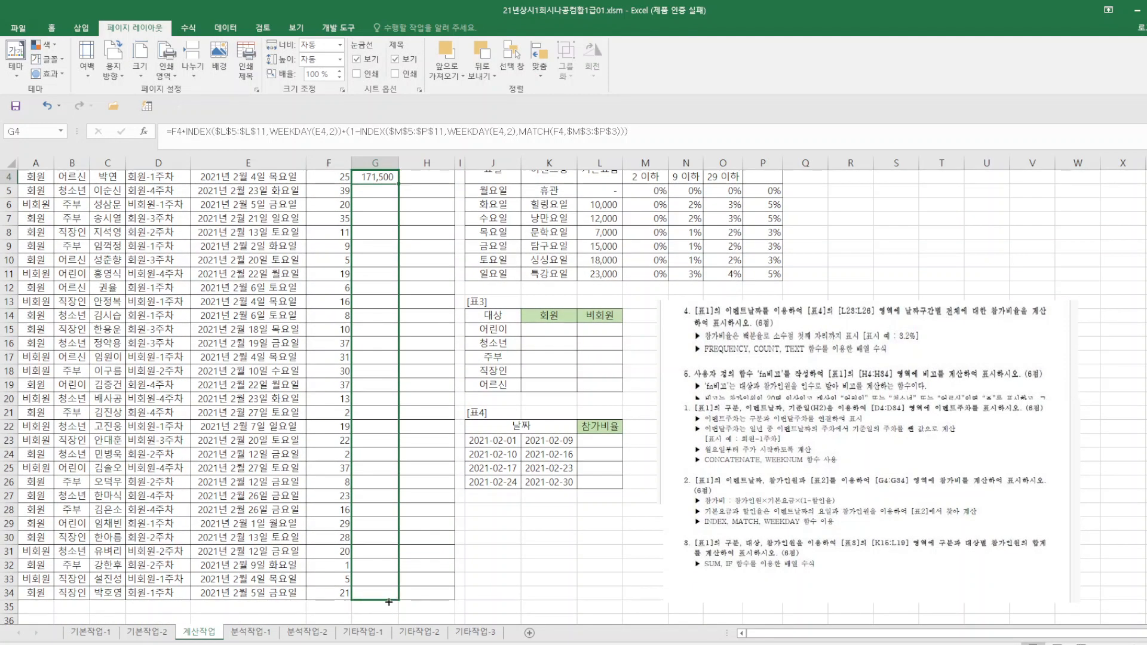
pyautogui.click(581, 585)
pyautogui.hotkey('ctrl', 's')
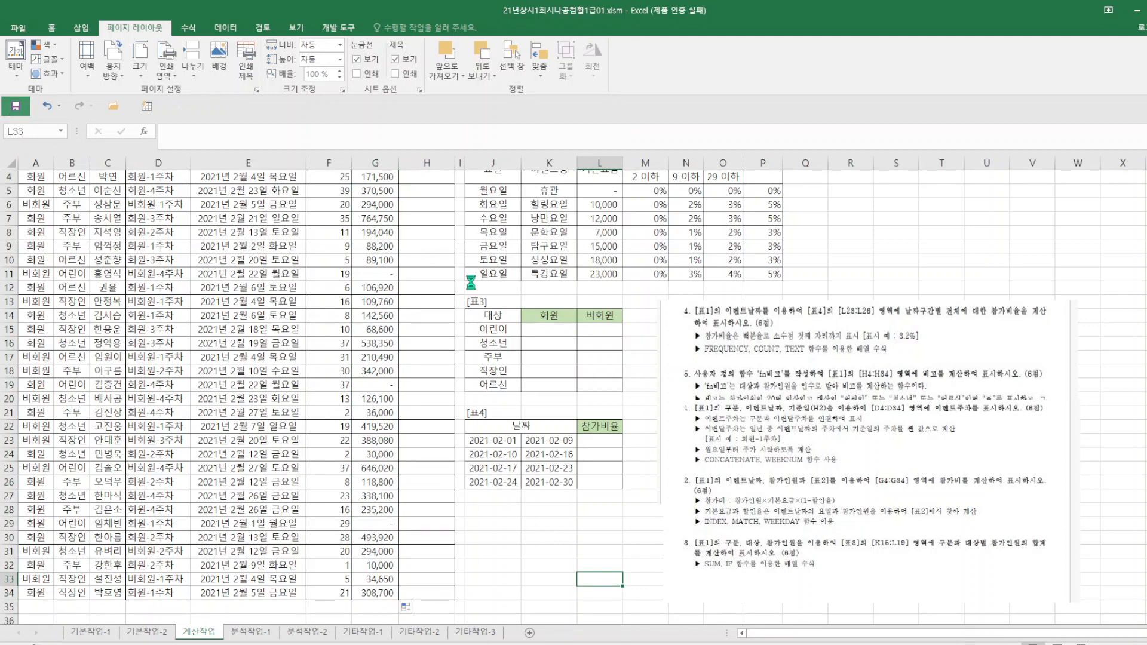
# Move the pictures of problems 4–5 and problems 1–3 up and farther away from [표3] and [표4].
pyautogui.scroll(1, 640, 332)
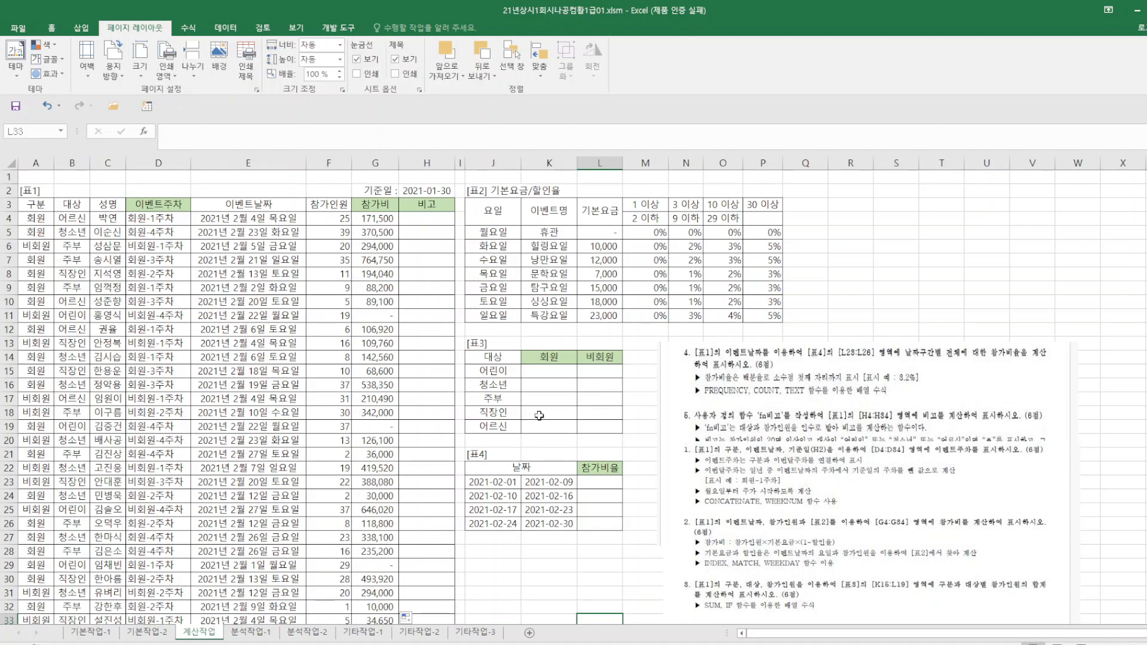
pyautogui.moveTo(897, 396); pyautogui.dragTo(997, 298)
pyautogui.moveTo(700, 571); pyautogui.dragTo(727, 491)
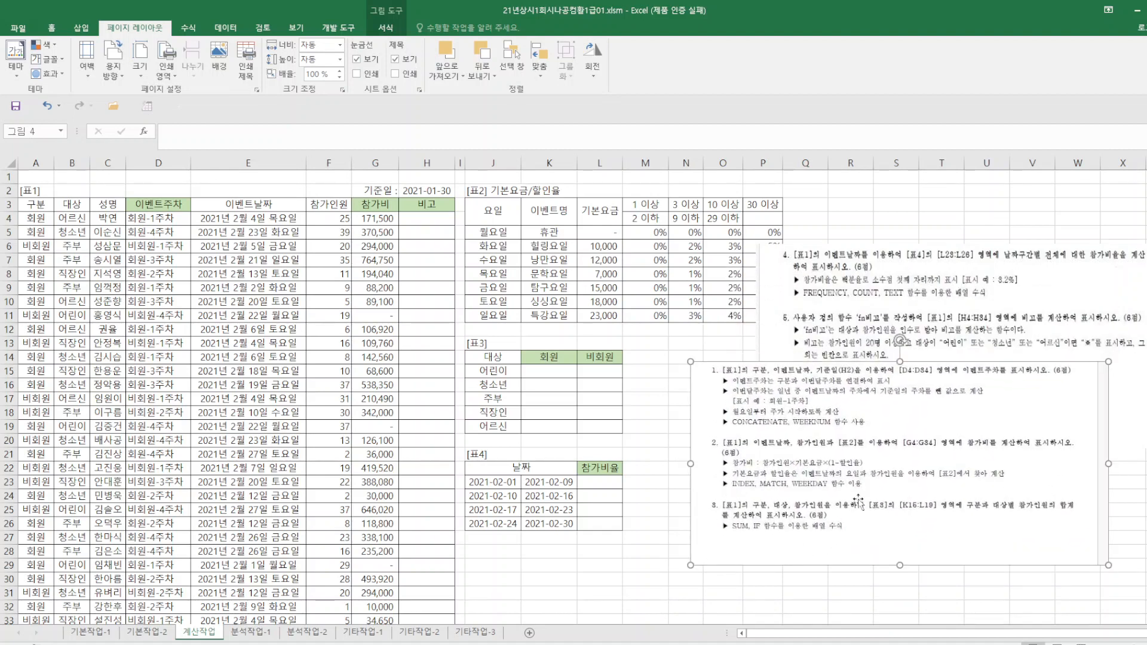
# Start the [표3] formula in K15 with =SUM(IF(( for the participant total.
pyautogui.click(556, 371)
pyautogui.write('=')
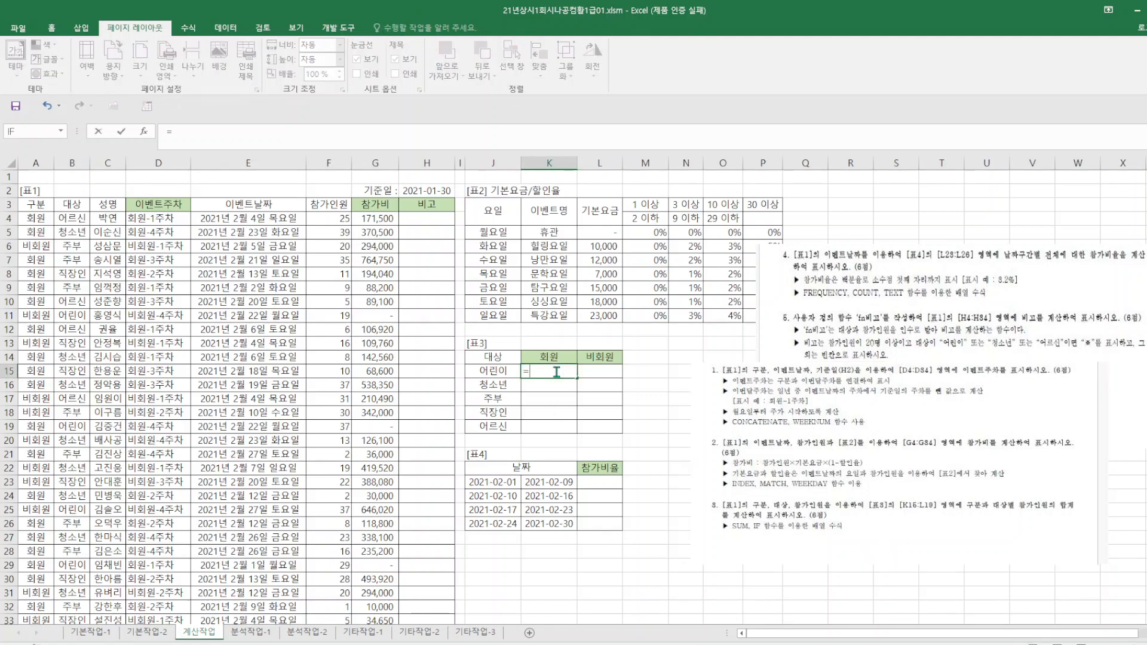
pyautogui.write('SUM')
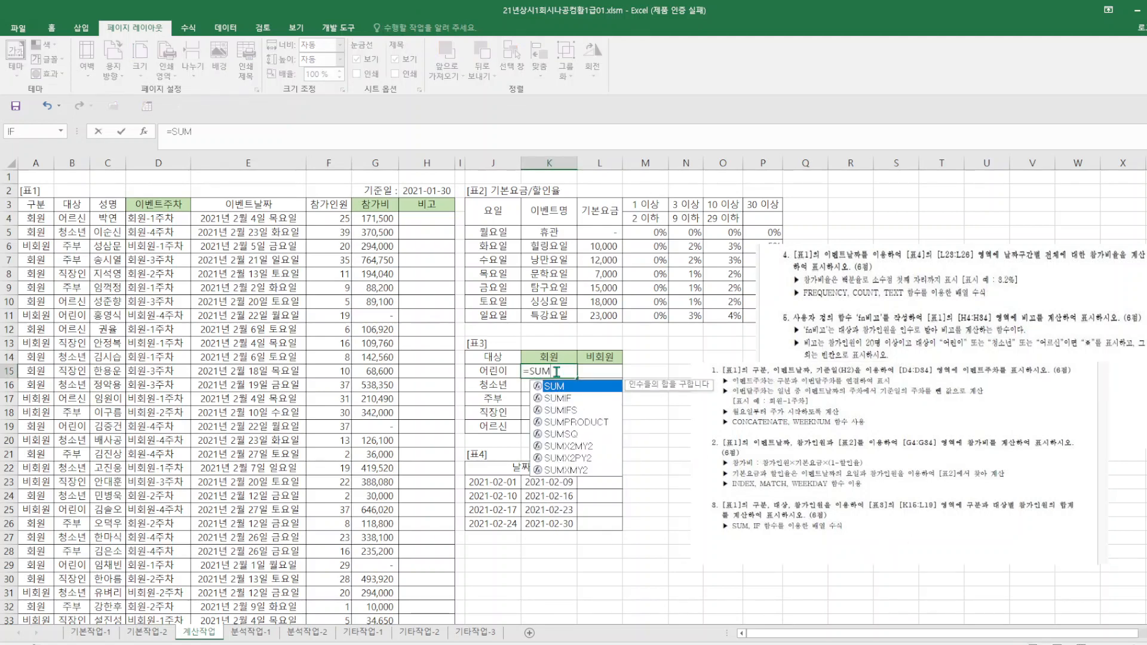
pyautogui.write('(IF(')
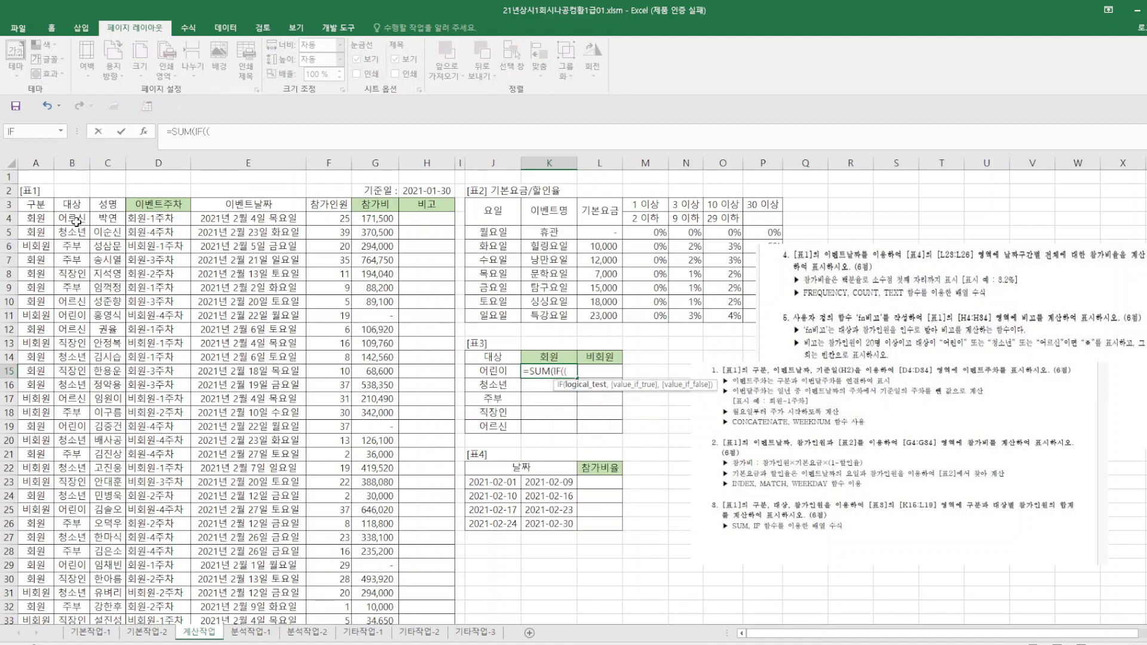
pyautogui.write('(')
# Add the target-group condition $B$4:$B$34=$J15 to the IF in K15, followed by *( for a second condition.
pyautogui.moveTo(77, 222); pyautogui.dragTo(59, 592)
pyautogui.press('F4')
pyautogui.write('=')
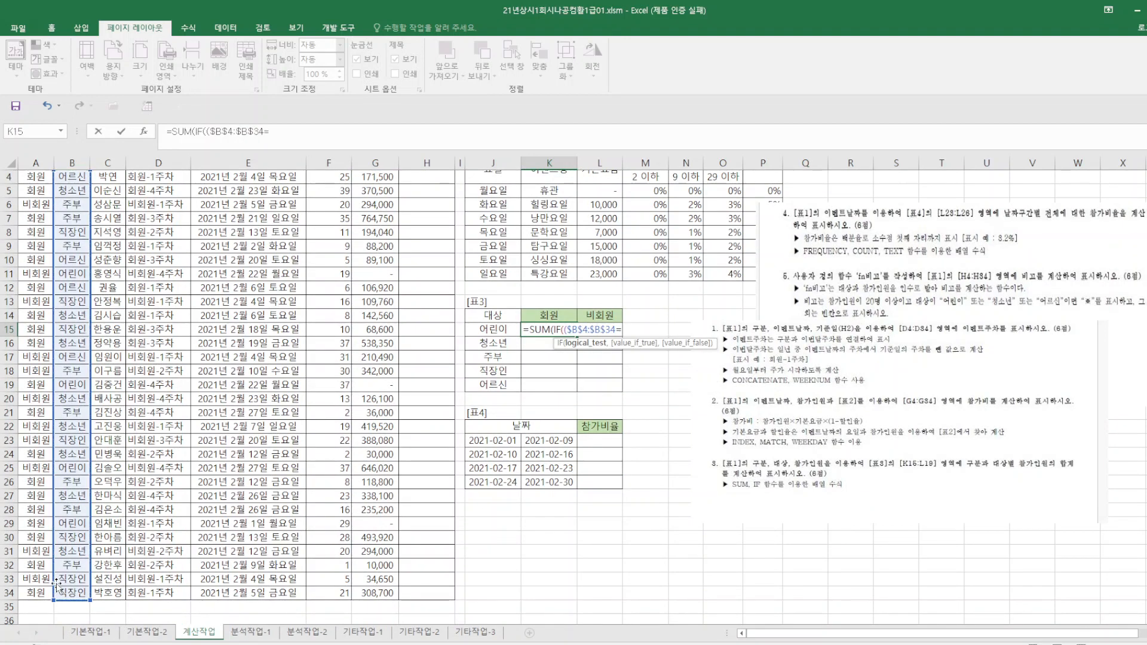
pyautogui.click(502, 329)
pyautogui.press('F4')
pyautogui.press('F4')
pyautogui.press('F4')
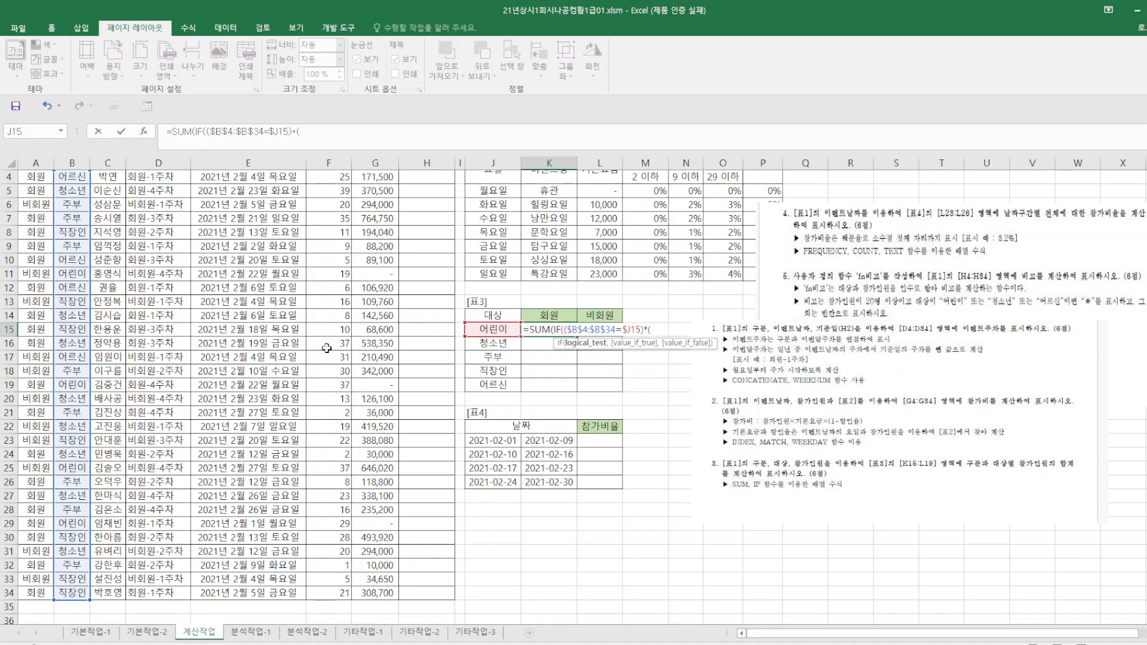
# Add the membership condition $A$4:$A$34=K$14 to the IF in K15, locking only the row of the header reference.
pyautogui.scroll(1, 326, 349)
pyautogui.moveTo(36, 218); pyautogui.dragTo(39, 593)
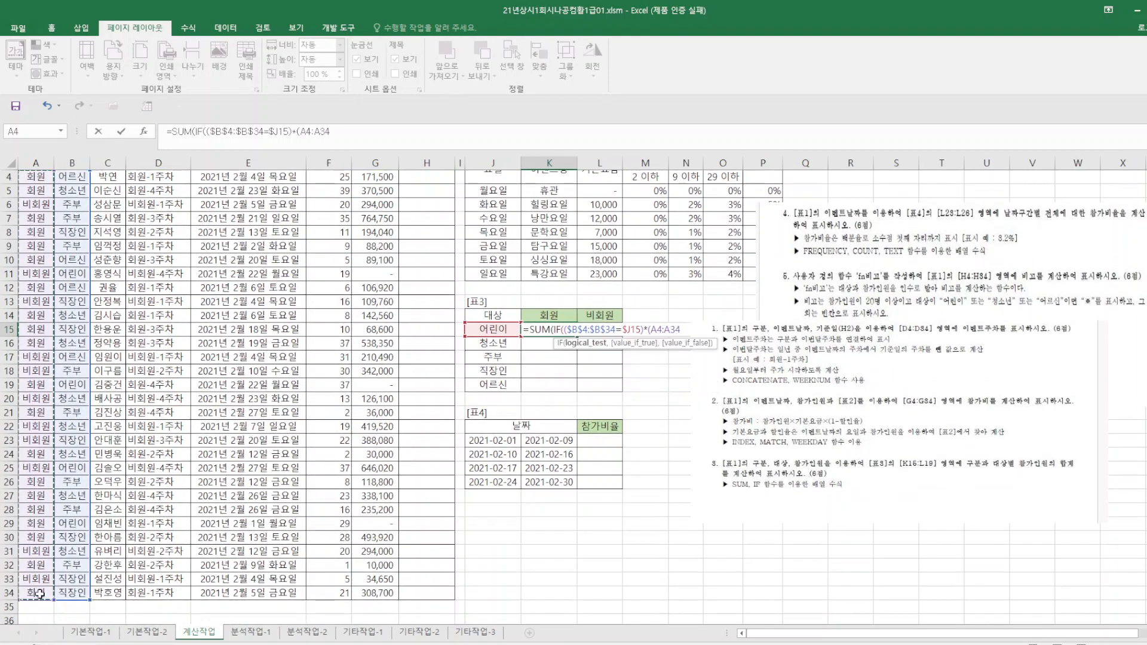
pyautogui.press('F4')
pyautogui.write('=')
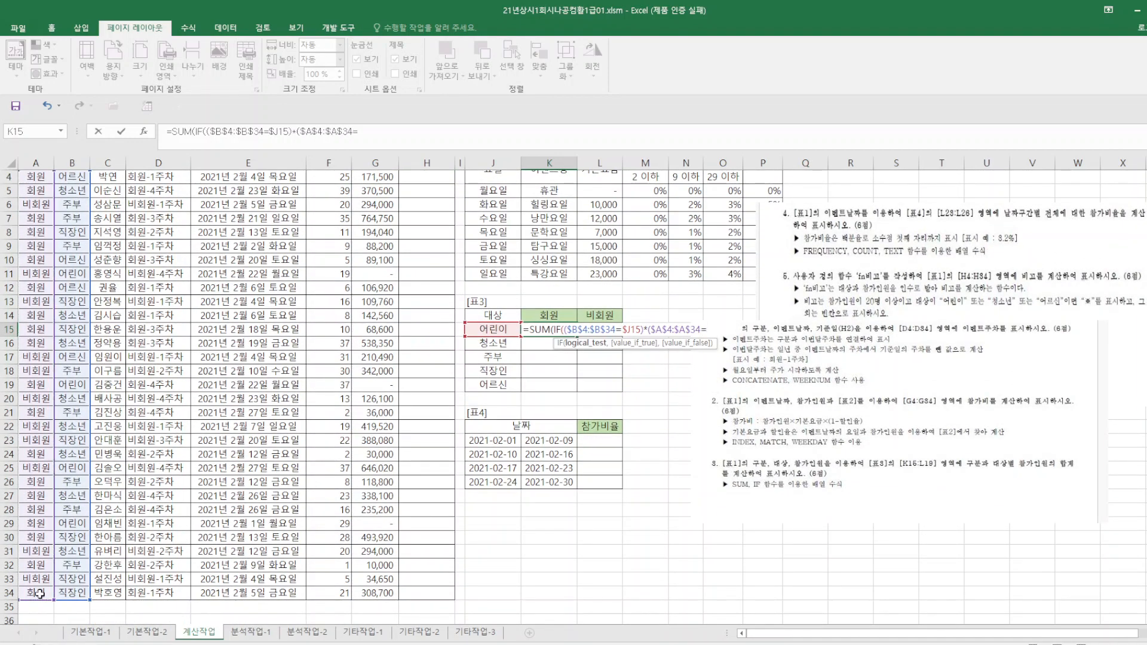
pyautogui.click(557, 316)
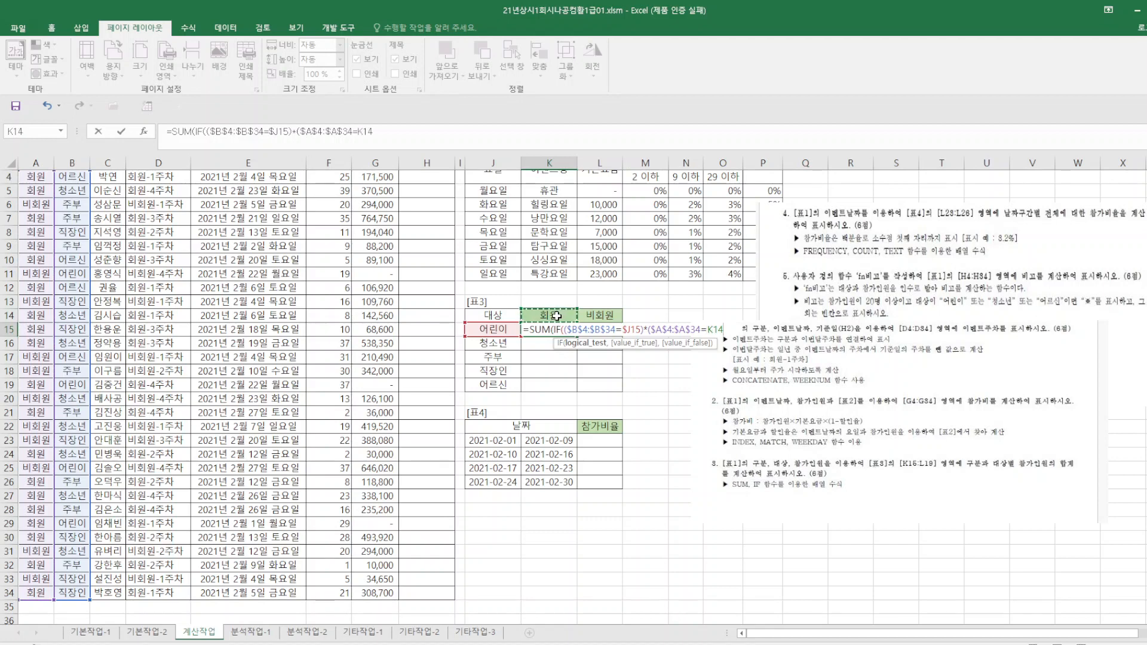
pyautogui.press('F4')
pyautogui.press('F4')
# Use $F$4:$F$34 as the values to sum in K15, close the parentheses, and enter it as an array formula.
pyautogui.write(',')
pyautogui.scroll(1, 499, 287)
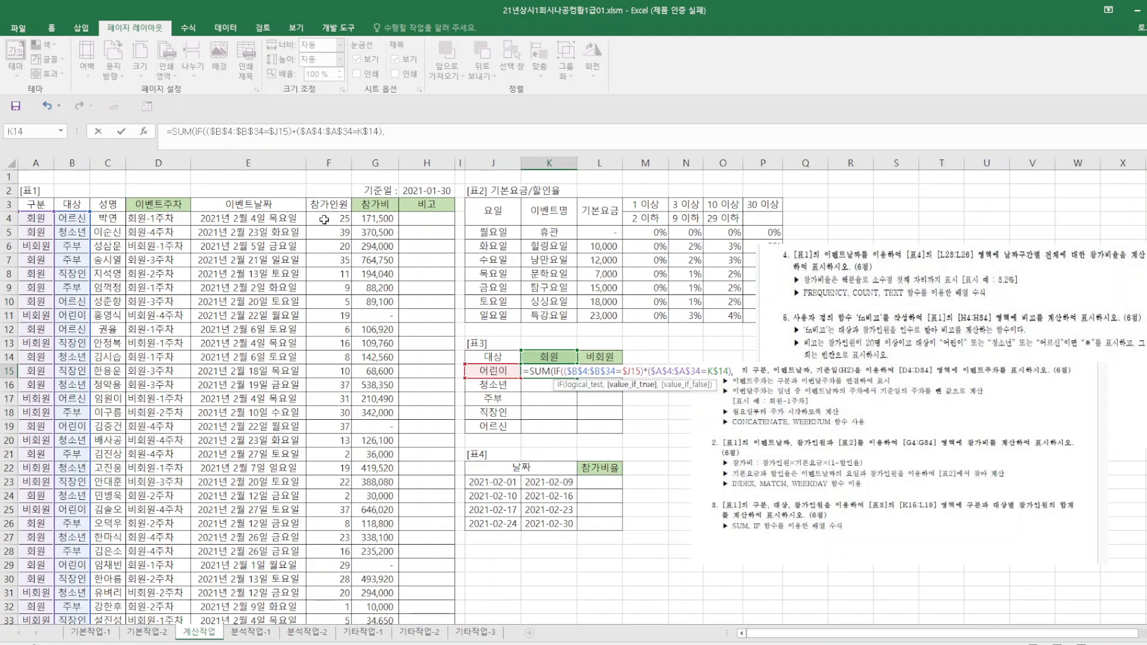
pyautogui.moveTo(323, 219); pyautogui.dragTo(330, 594)
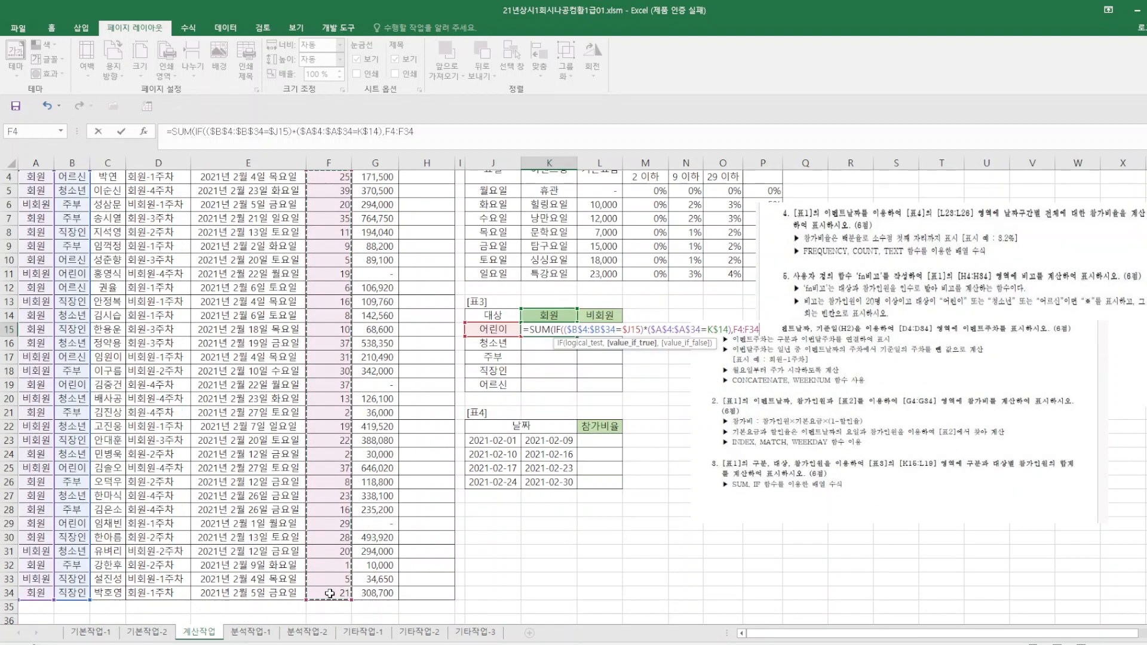
pyautogui.press('F4')
pyautogui.write('))')
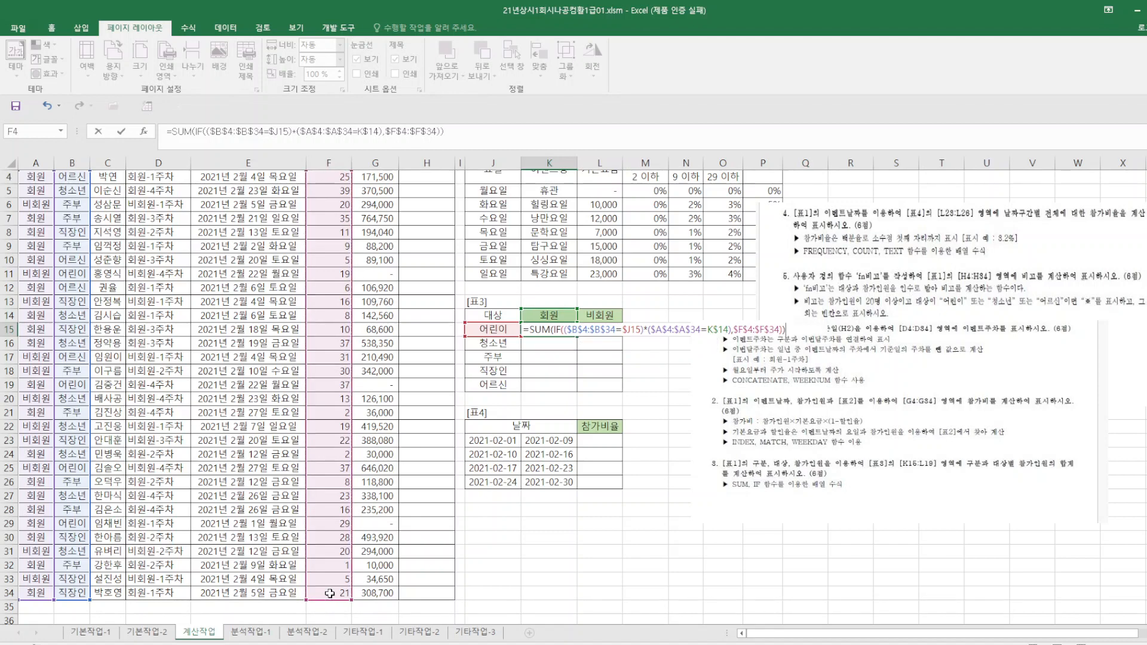
pyautogui.hotkey('ctrl', 'shift', 'Return')
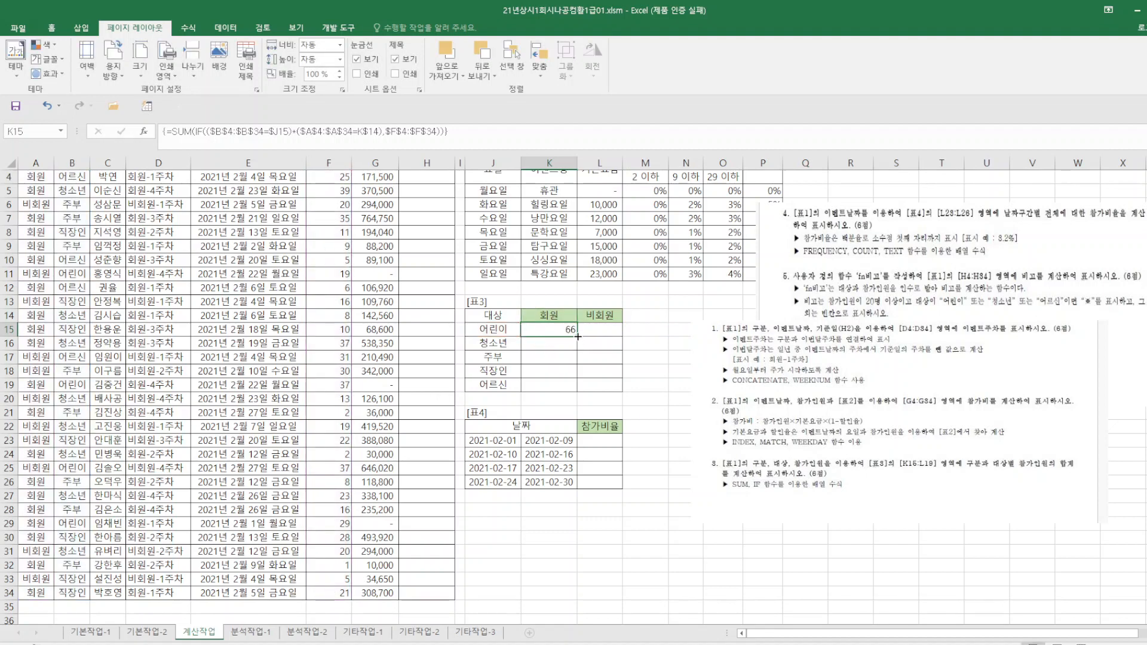
# Fill the K15 array formula across and down to L19 and save the workbook.
pyautogui.moveTo(578, 336); pyautogui.dragTo(623, 392)
pyautogui.click(719, 561)
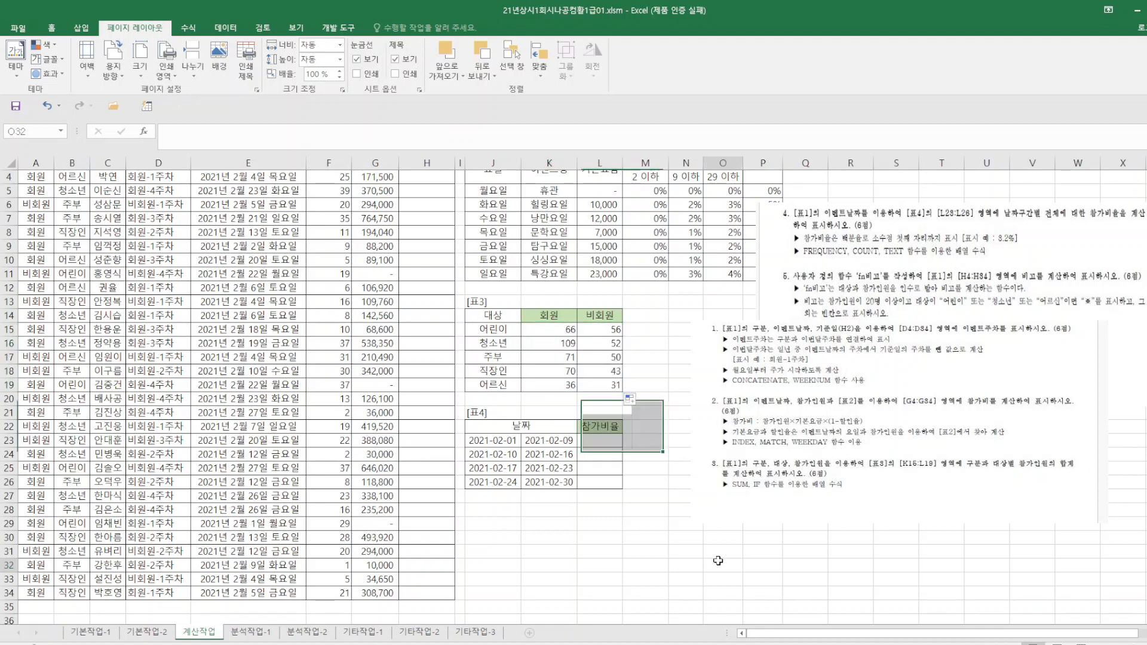
pyautogui.click(16, 106)
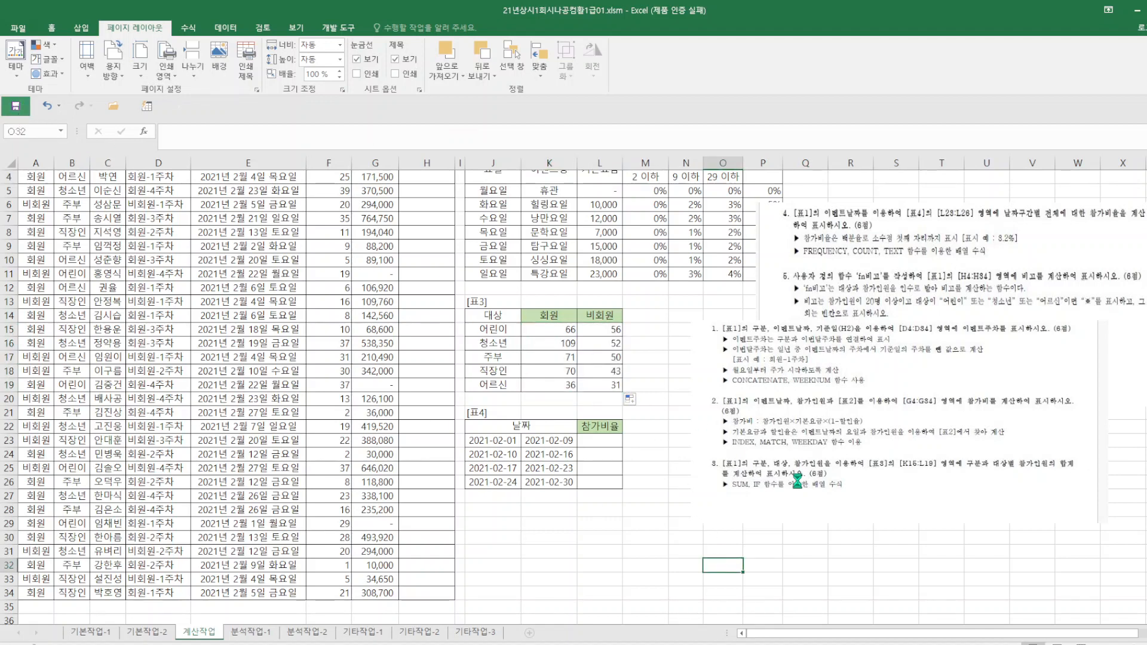
# Delete the picture of problems 1 to 3 and move the picture of problems 4 and 5 down beside [표4].
pyautogui.click(803, 430)
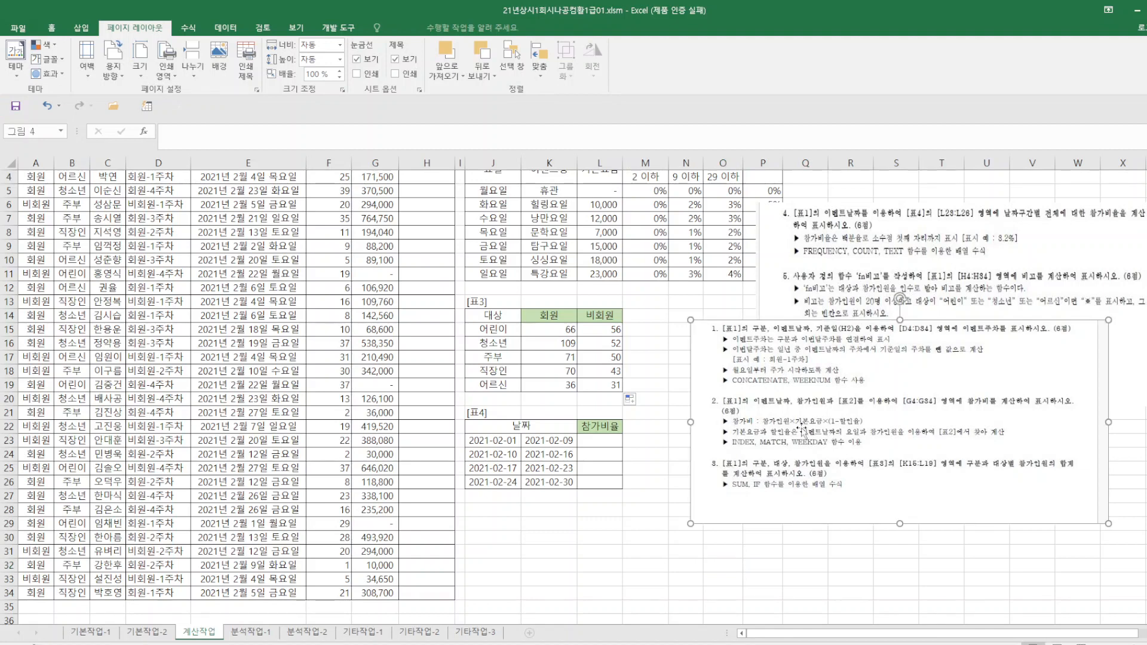
pyautogui.press('Delete')
pyautogui.moveTo(901, 287); pyautogui.dragTo(815, 466)
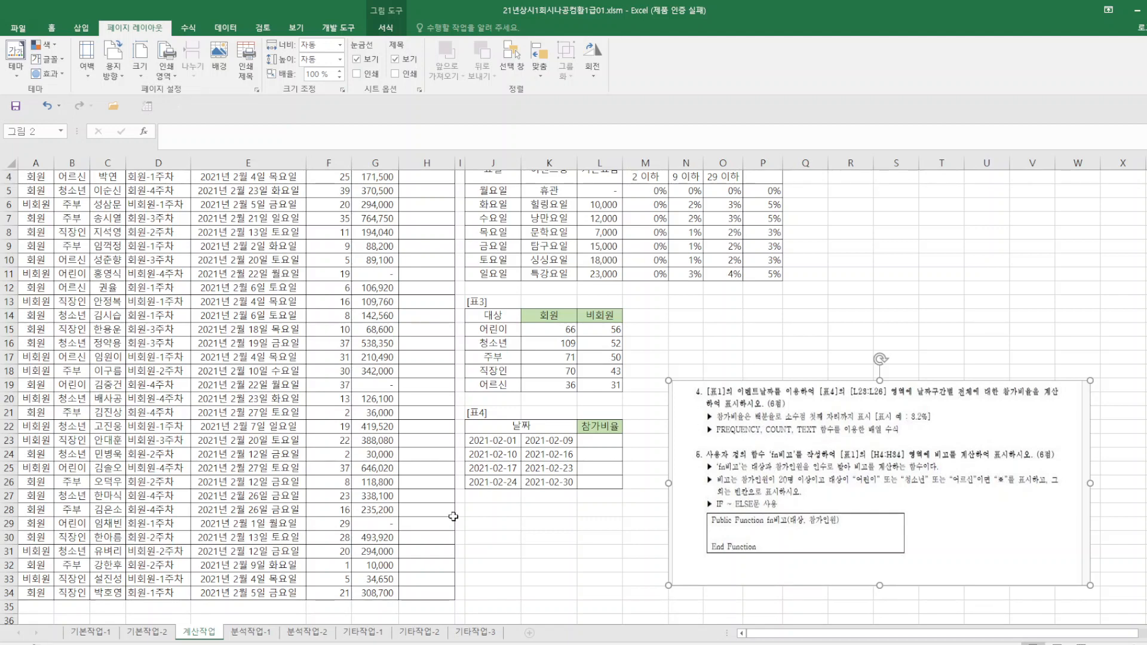
# Deselect the problem picture and select the 참가비율 cells L23:L26 in [표4].
pyautogui.click(548, 537)
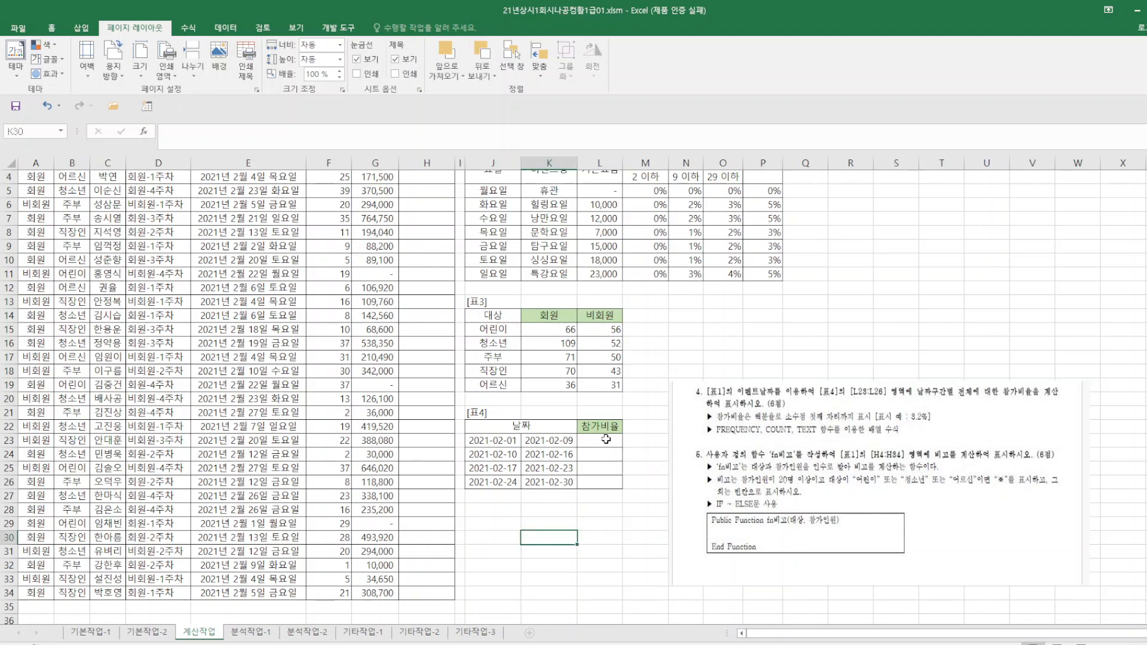
pyautogui.moveTo(606, 439); pyautogui.dragTo(606, 483)
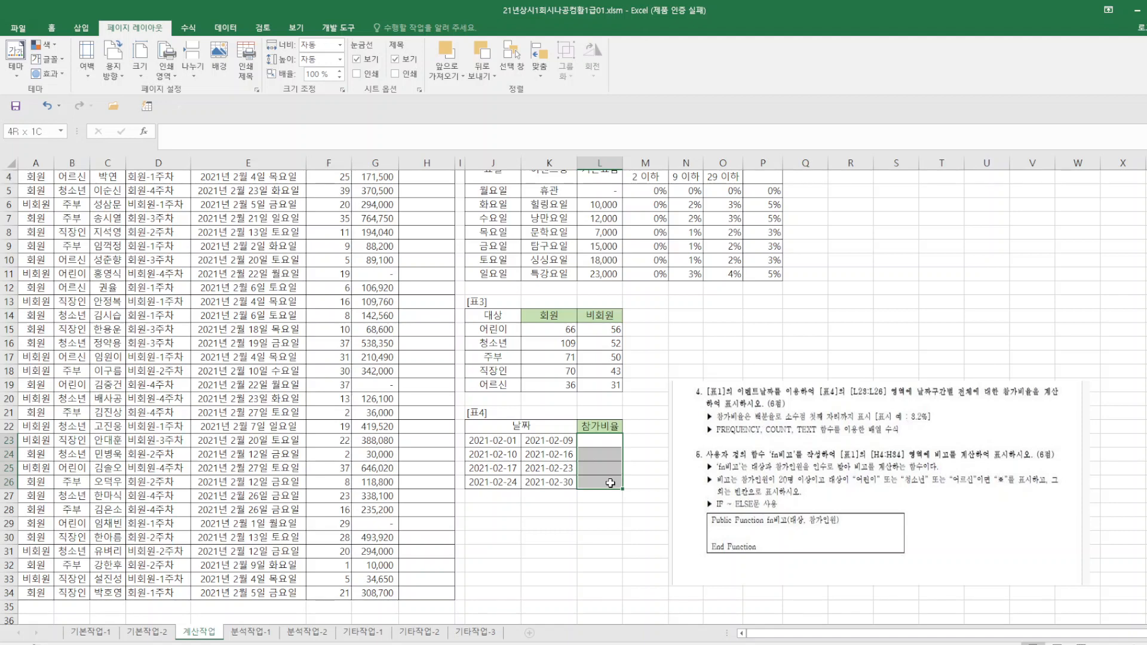
pyautogui.click(190, 136)
pyautogui.write('=')
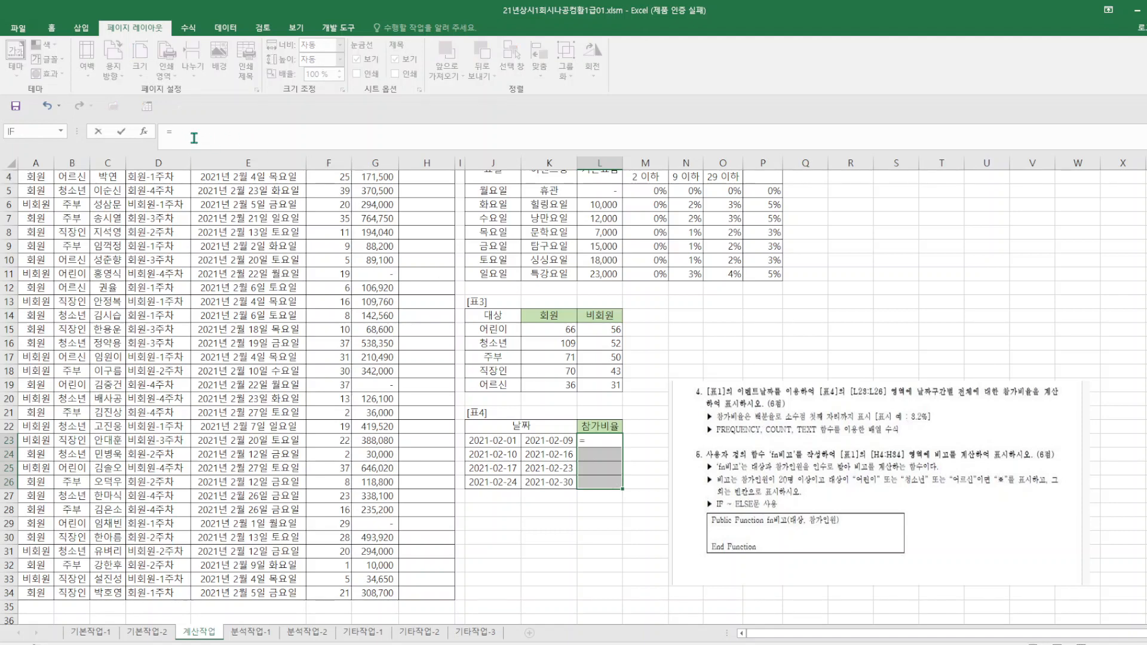
pyautogui.write('TEX')
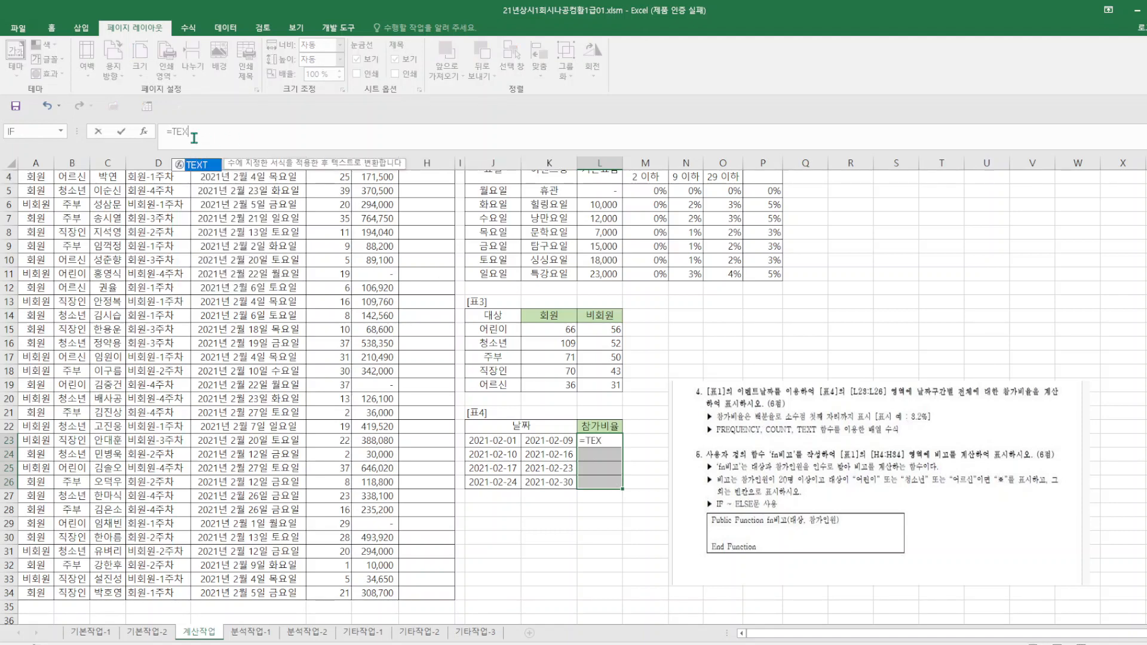
pyautogui.write('X')
pyautogui.press('BackSpace')
pyautogui.write('T(FRE')
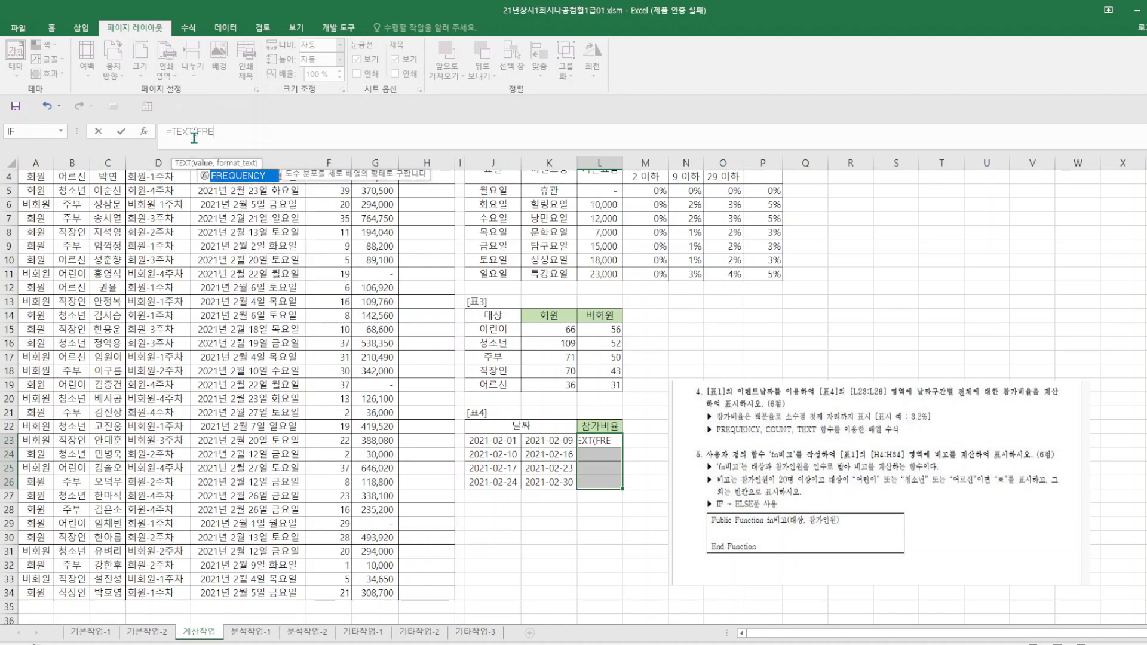
pyautogui.doubleClick(254, 177)
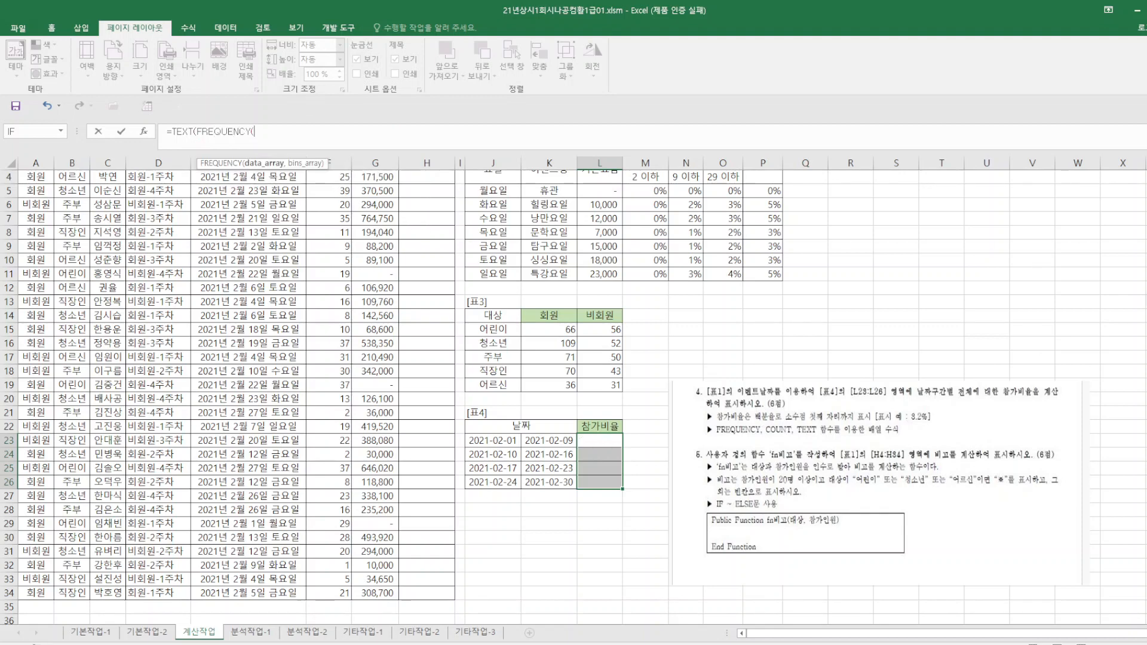
pyautogui.scroll(1, 574, 398)
pyautogui.click(284, 218)
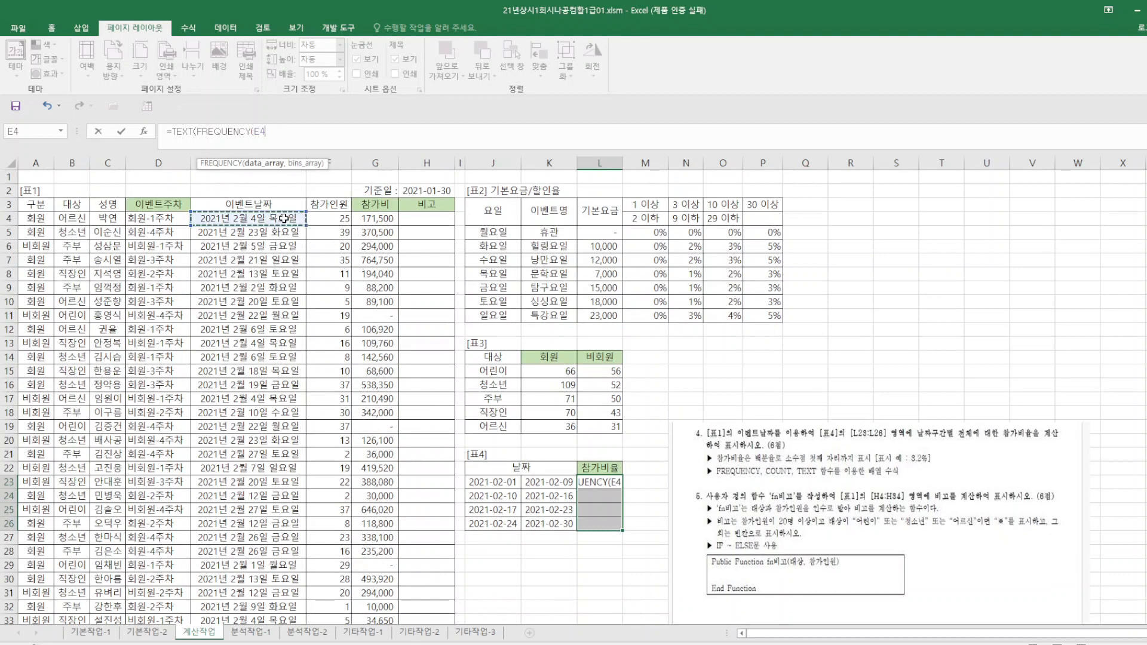
pyautogui.write(',')
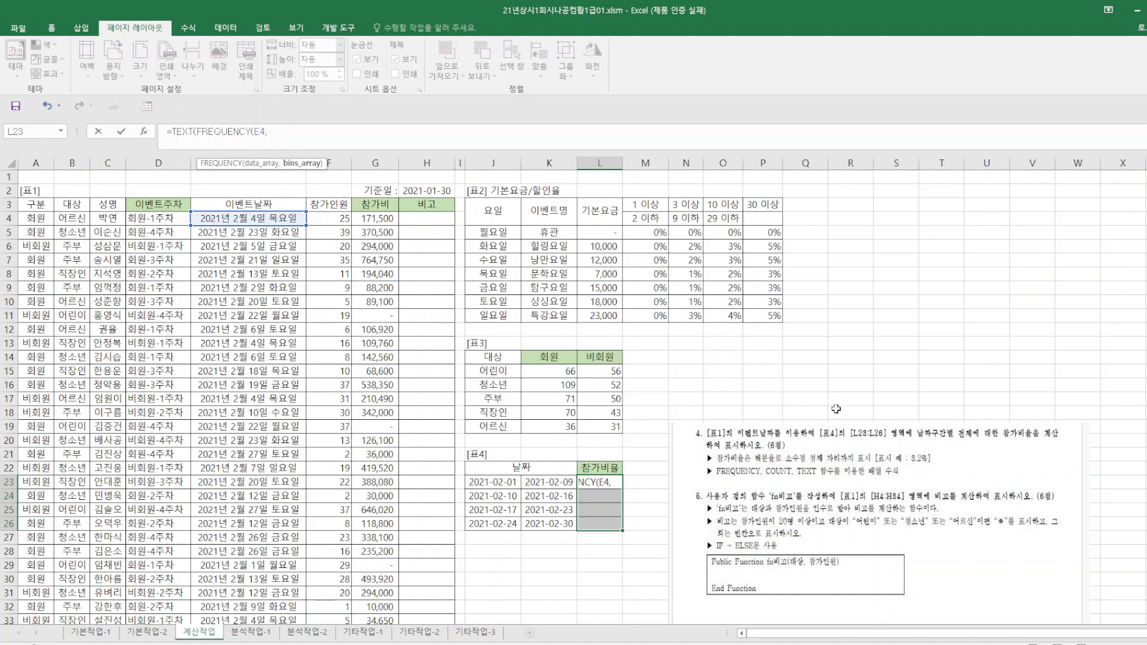
pyautogui.press('BackSpace')
pyautogui.press('BackSpace')
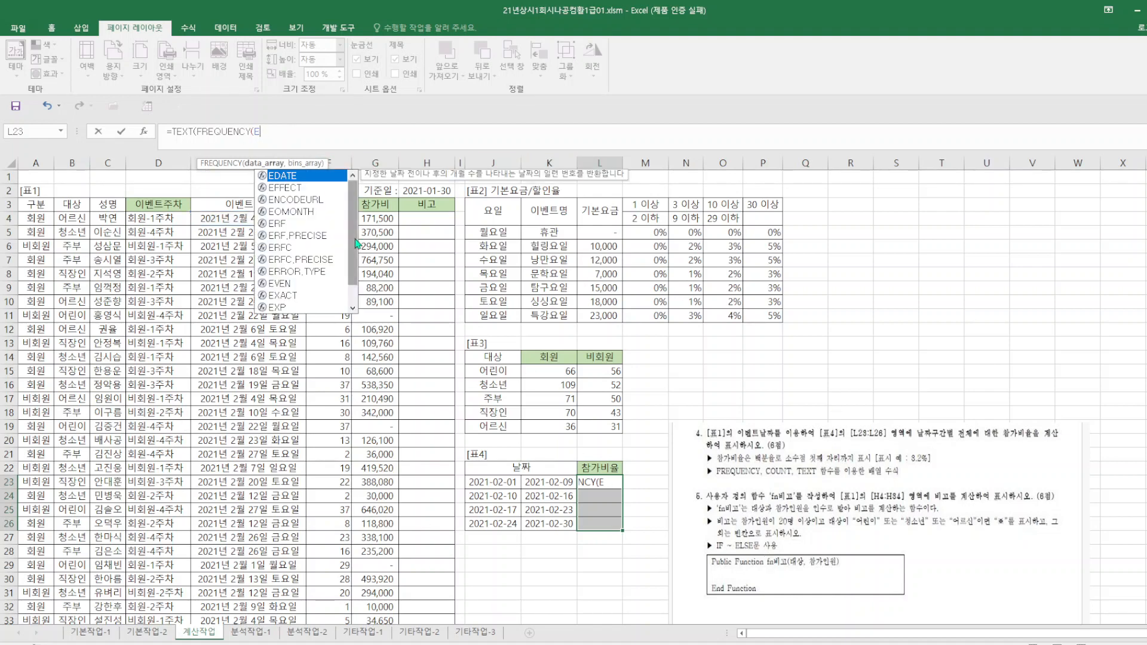
pyautogui.press('BackSpace')
pyautogui.moveTo(254, 216); pyautogui.dragTo(554, 472)
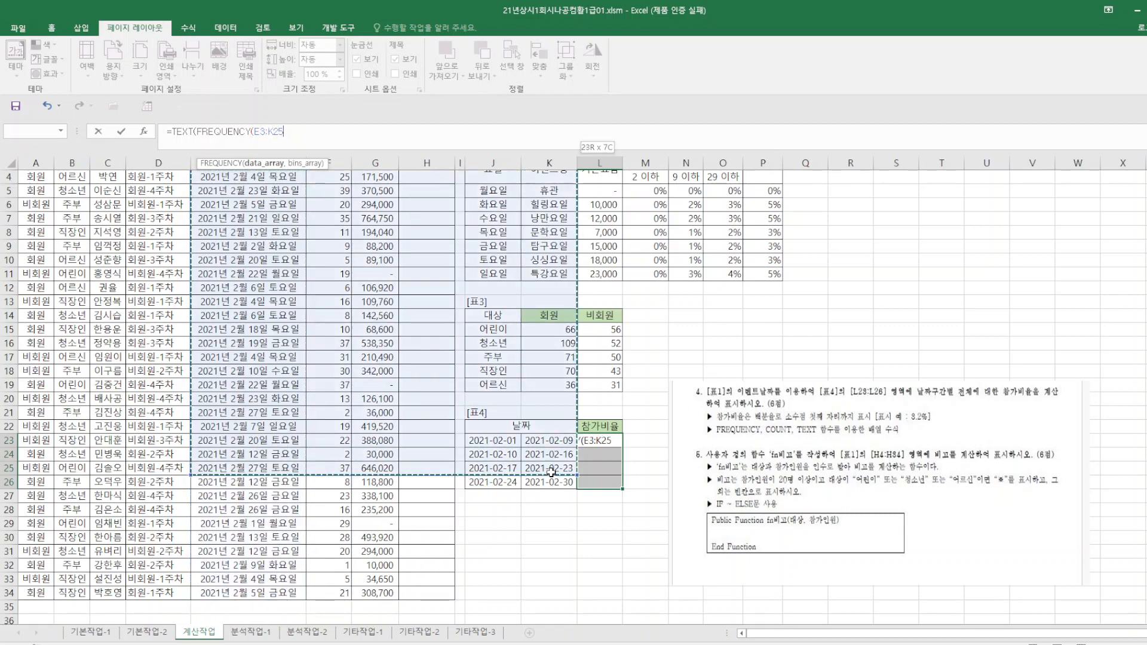
pyautogui.press('Escape')
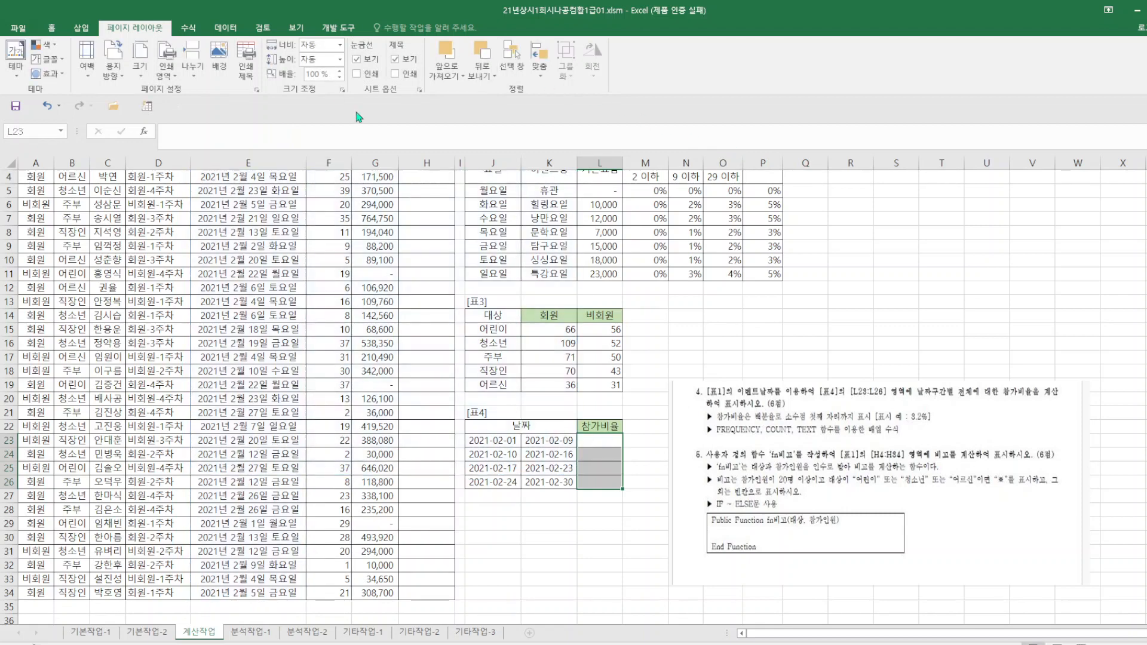
# Start the formula for L23:L26 with a FREQUENCY function nested inside TEXT, leaving it ready for the FREQUENCY arguments.
pyautogui.click(212, 136)
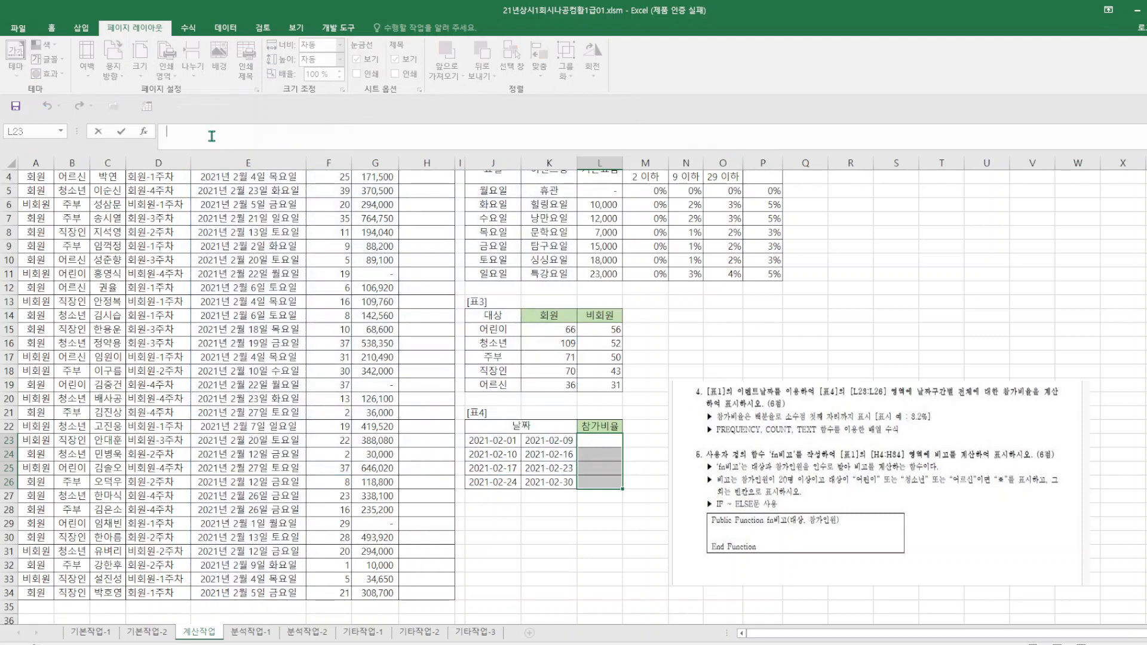
pyautogui.write('=FR')
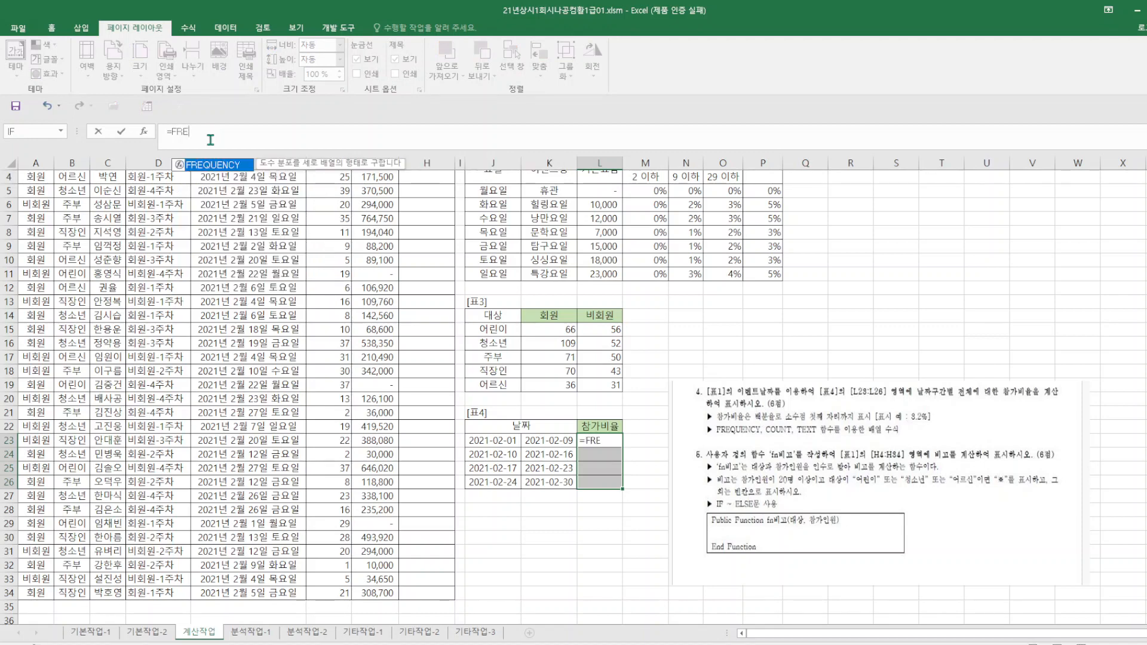
pyautogui.write('E')
pyautogui.doubleClick(215, 168)
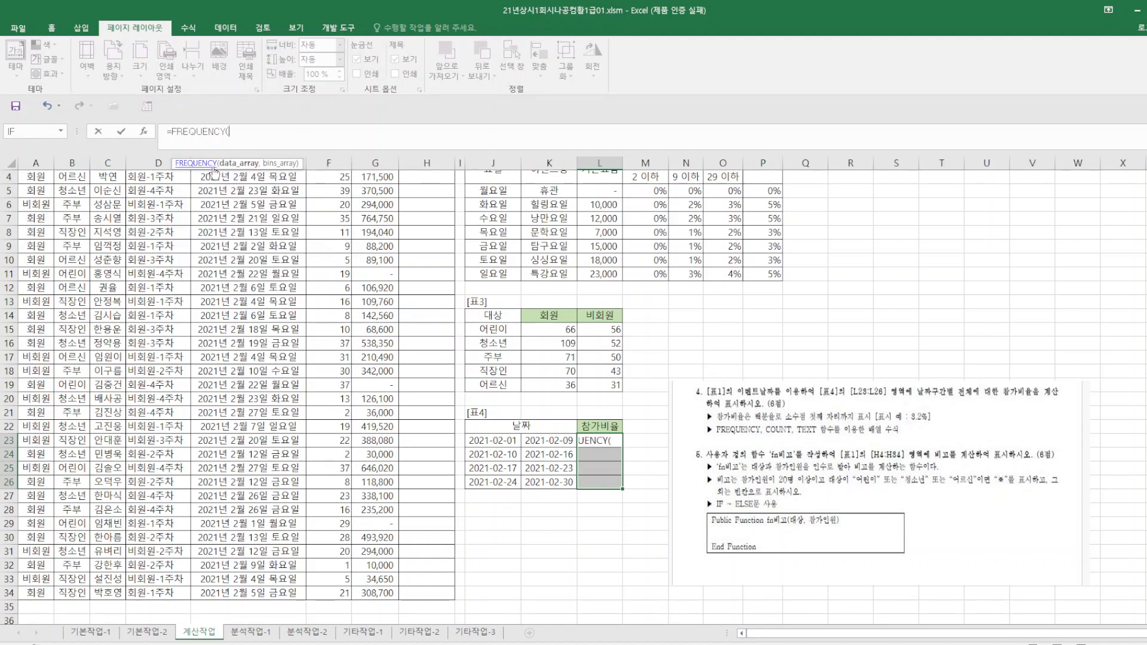
pyautogui.click(172, 131)
pyautogui.write('TEXT')
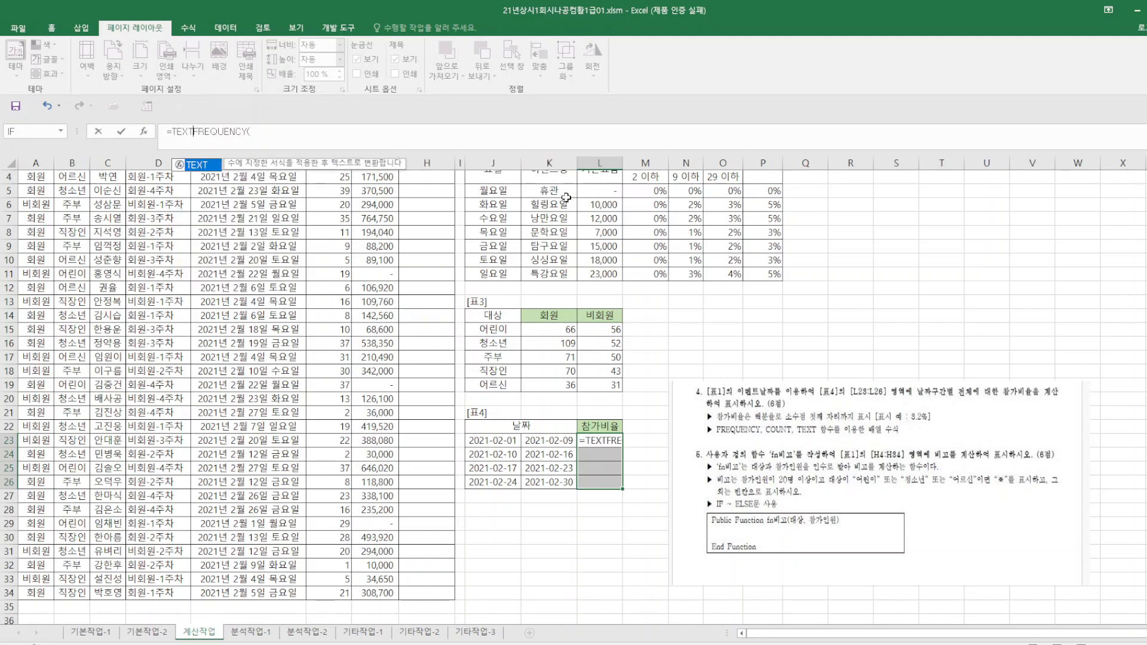
pyautogui.press('Tab')
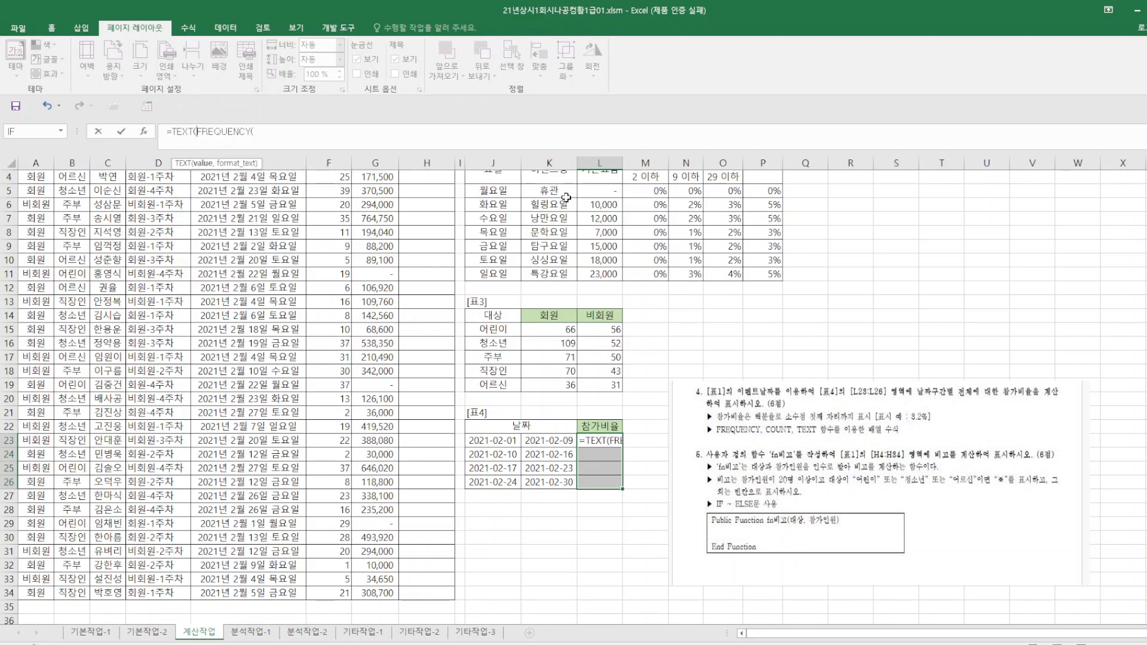
pyautogui.click(280, 132)
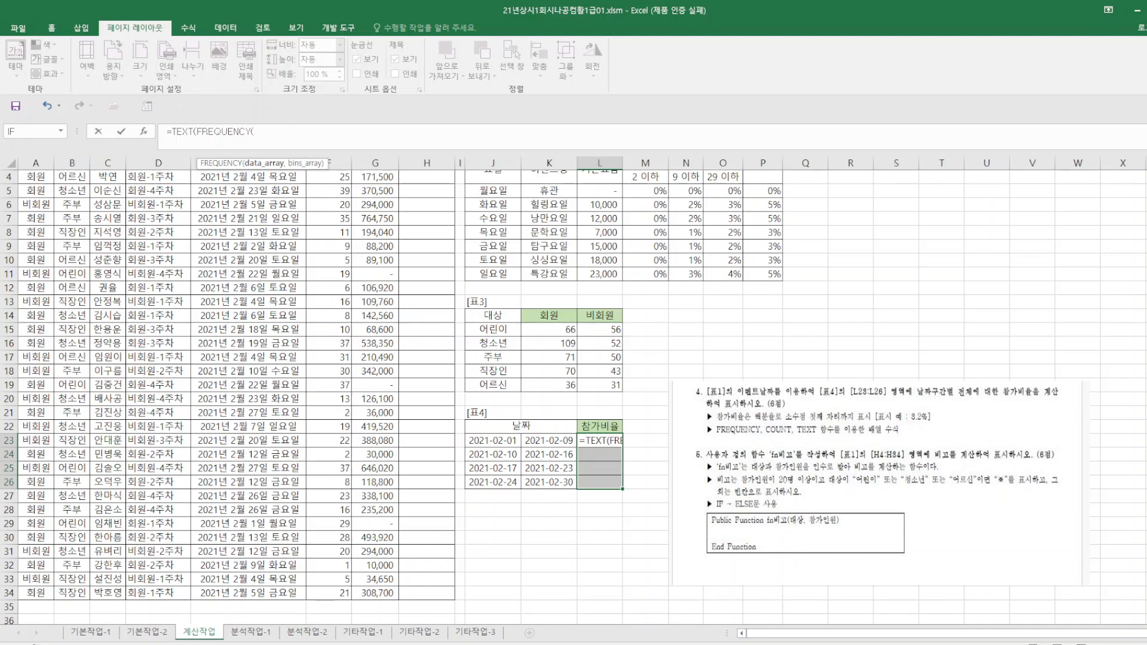
# Give FREQUENCY the event dates E4:E34 as data and the end dates K23:K26 as bins.
pyautogui.scroll(1, 341, 242)
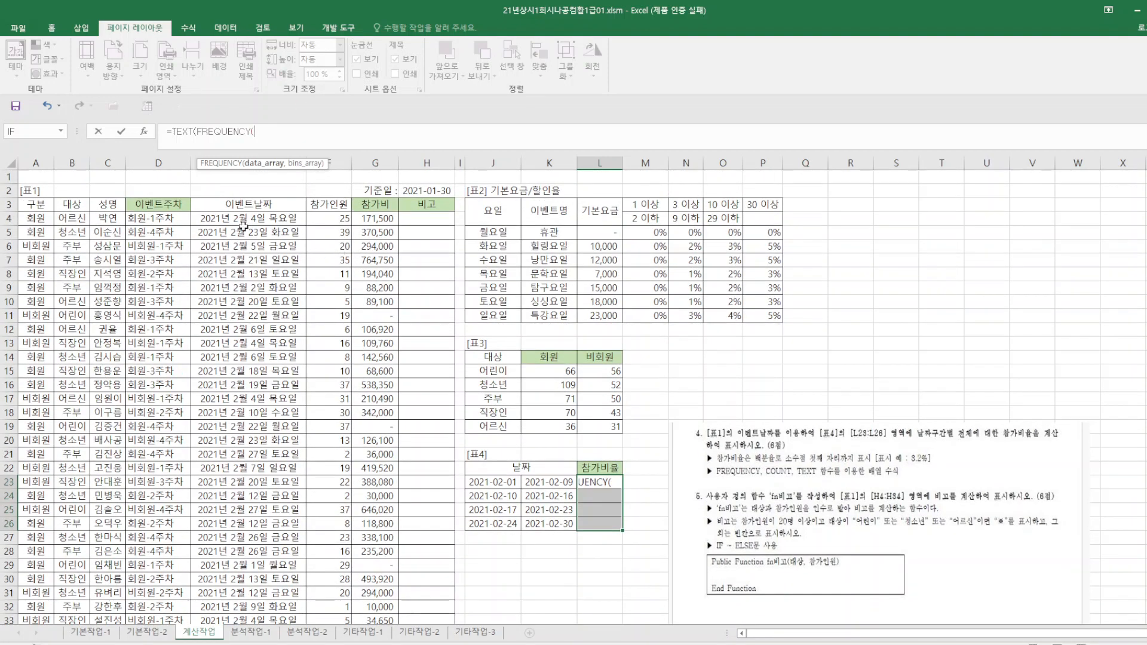
pyautogui.moveTo(266, 223); pyautogui.dragTo(263, 594)
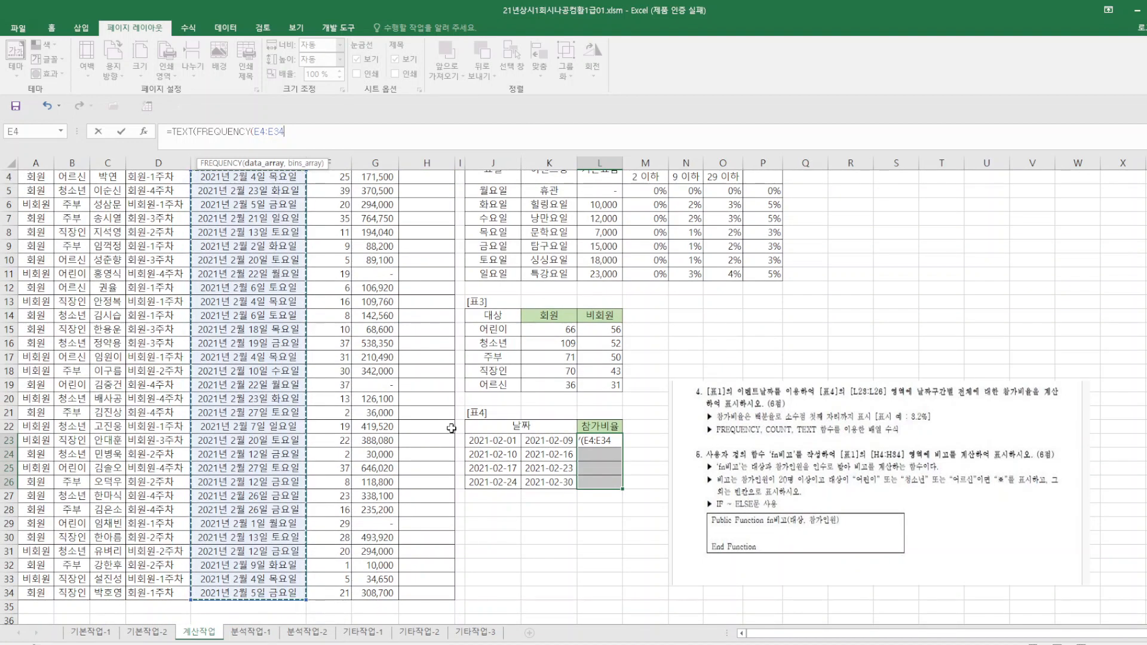
pyautogui.write(',')
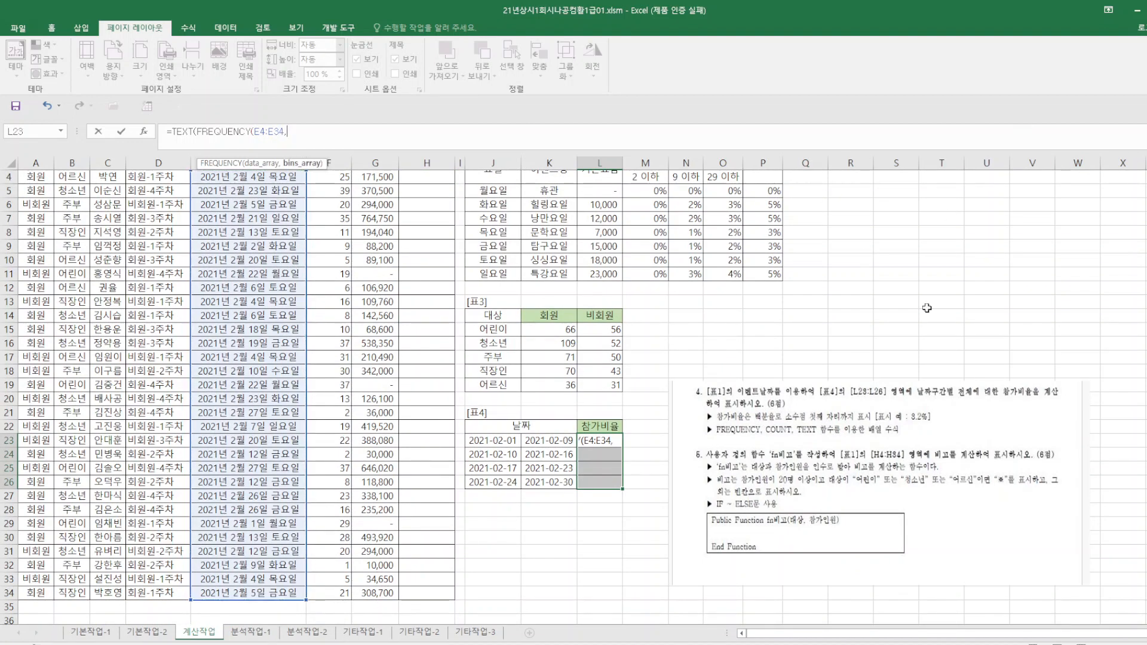
pyautogui.moveTo(554, 440); pyautogui.dragTo(562, 481)
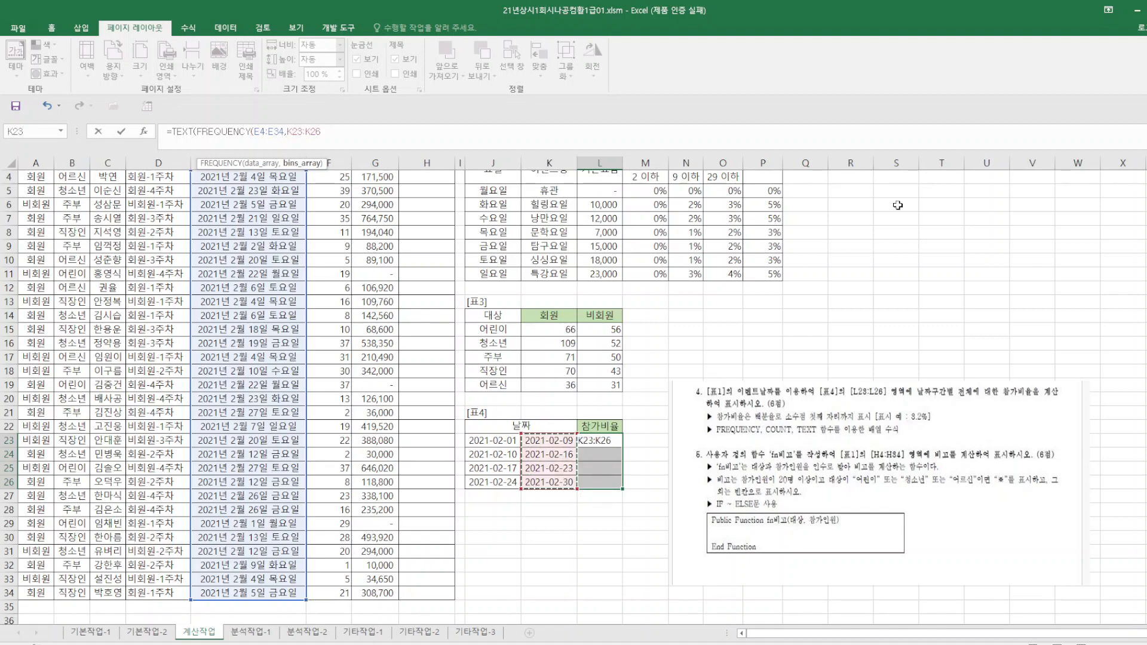
# Close FREQUENCY and divide its result by COUNT(E4:E34), the number of event dates in [표1].
pyautogui.write(')/C')
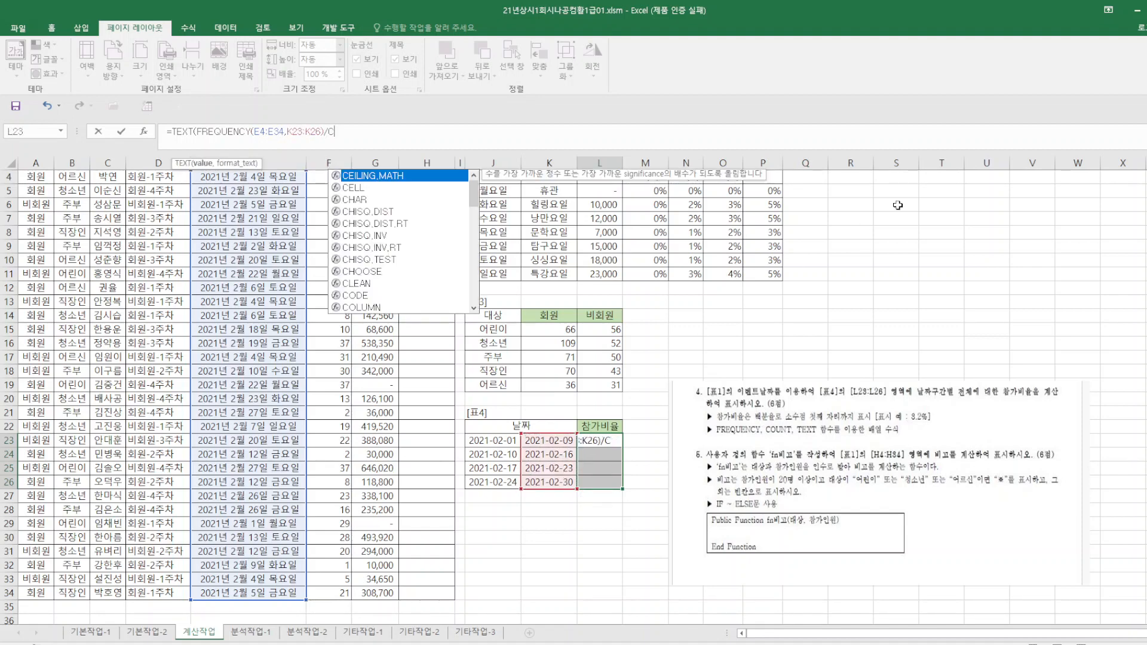
pyautogui.write('OUNT(')
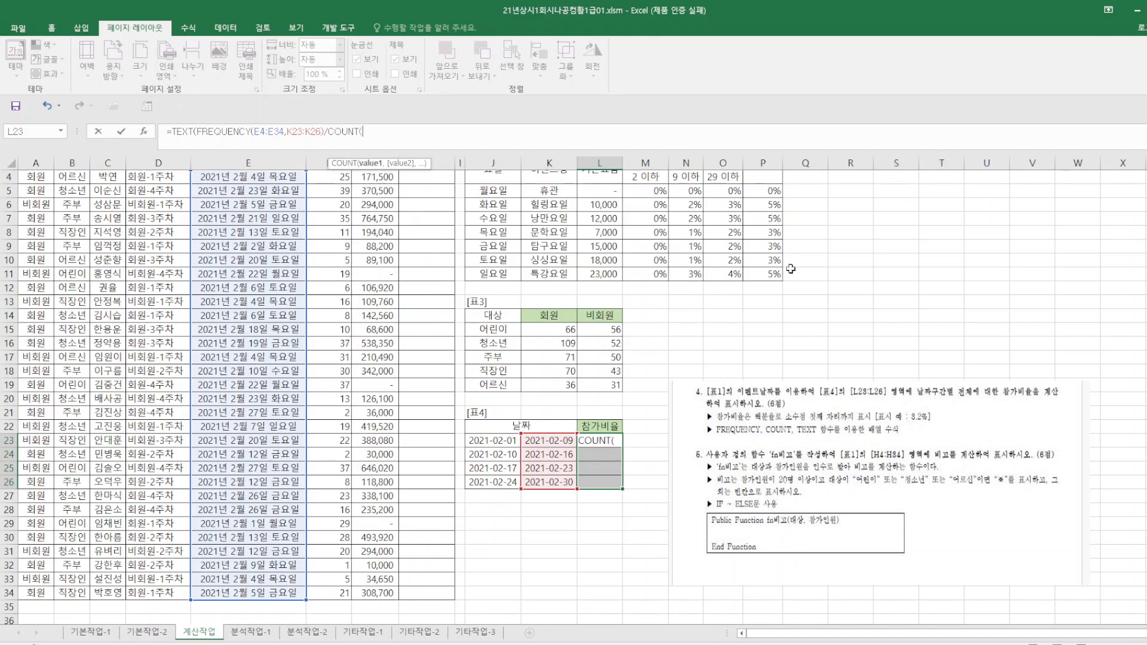
pyautogui.scroll(1, 515, 251)
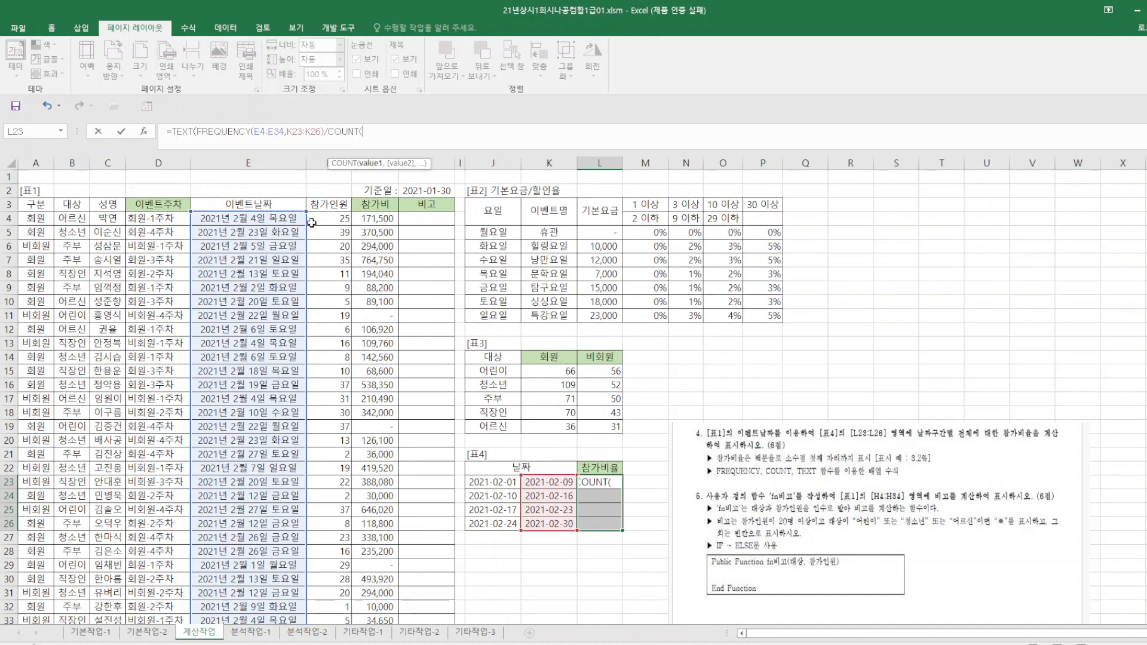
pyautogui.moveTo(268, 218); pyautogui.dragTo(268, 592)
pyautogui.write(')')
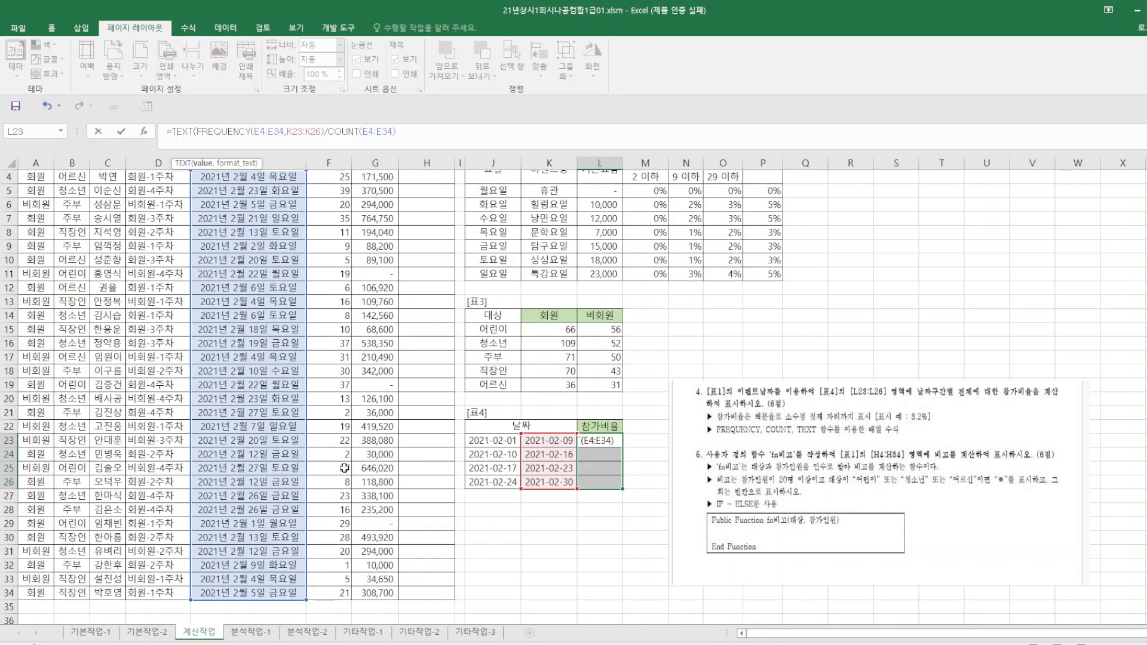
pyautogui.write(',"0.0%')
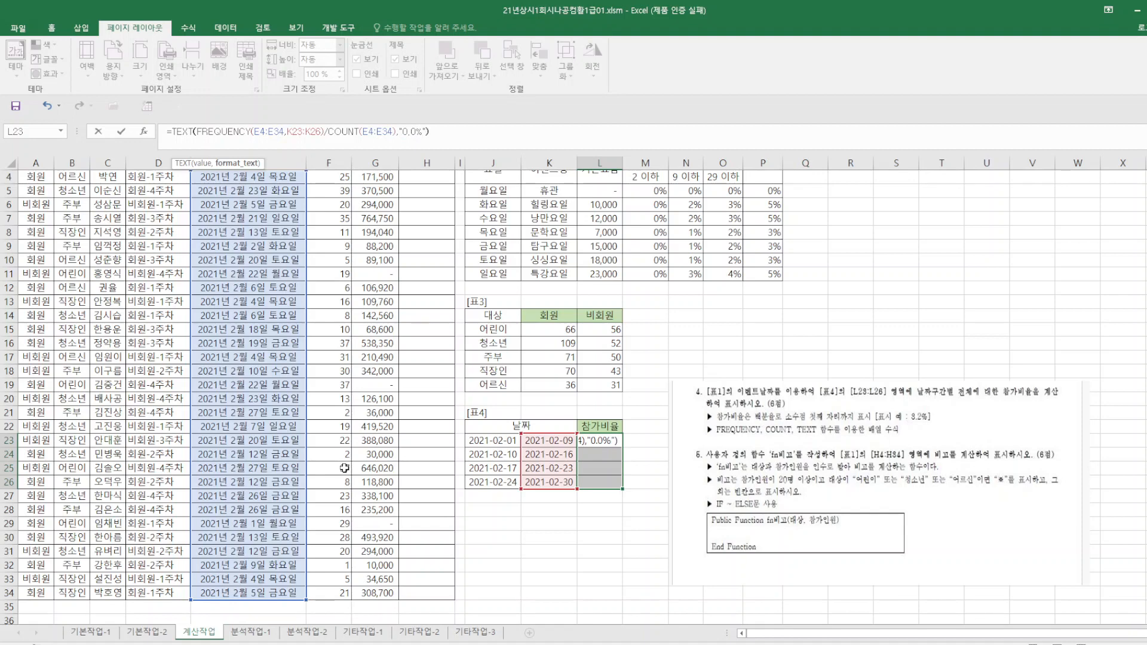
# Add the format "0.0%" to the TEXT function, enter it as an array formula in L23:L26, and save the workbook.
pyautogui.hotkey('ctrl', 'shift', 'Return')
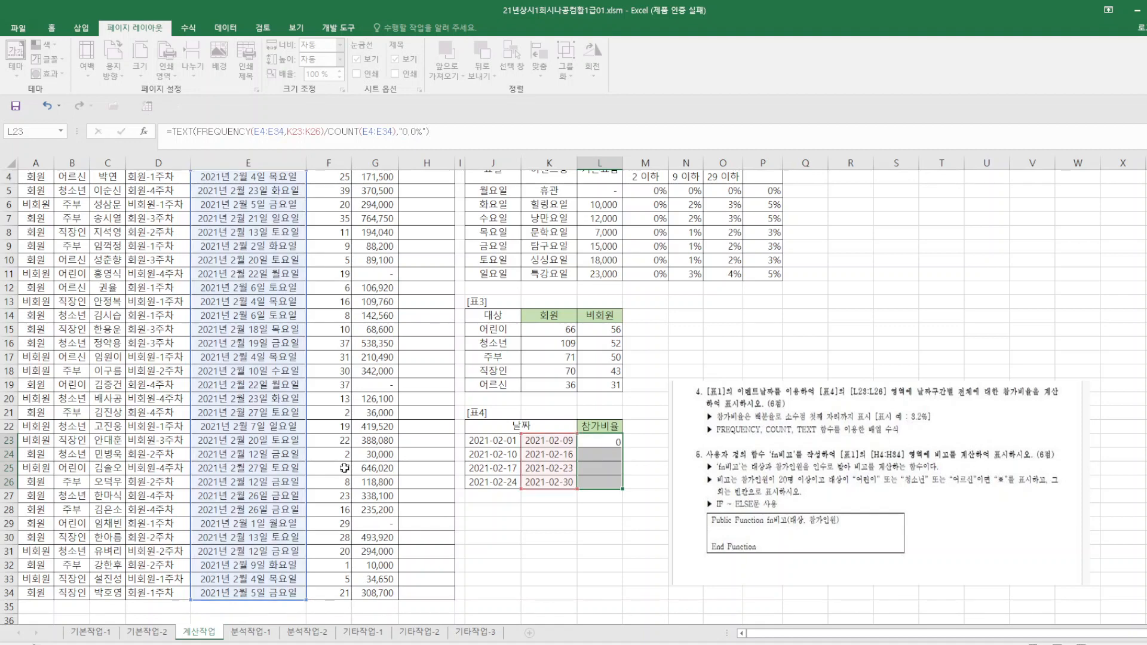
pyautogui.click(563, 580)
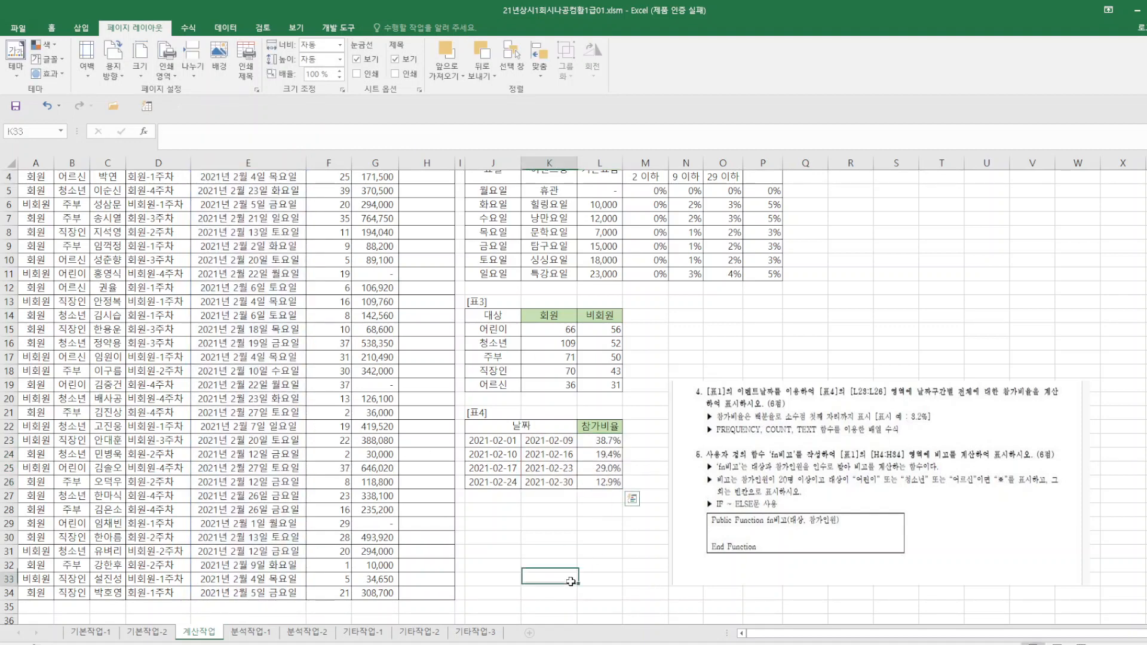
pyautogui.click(17, 107)
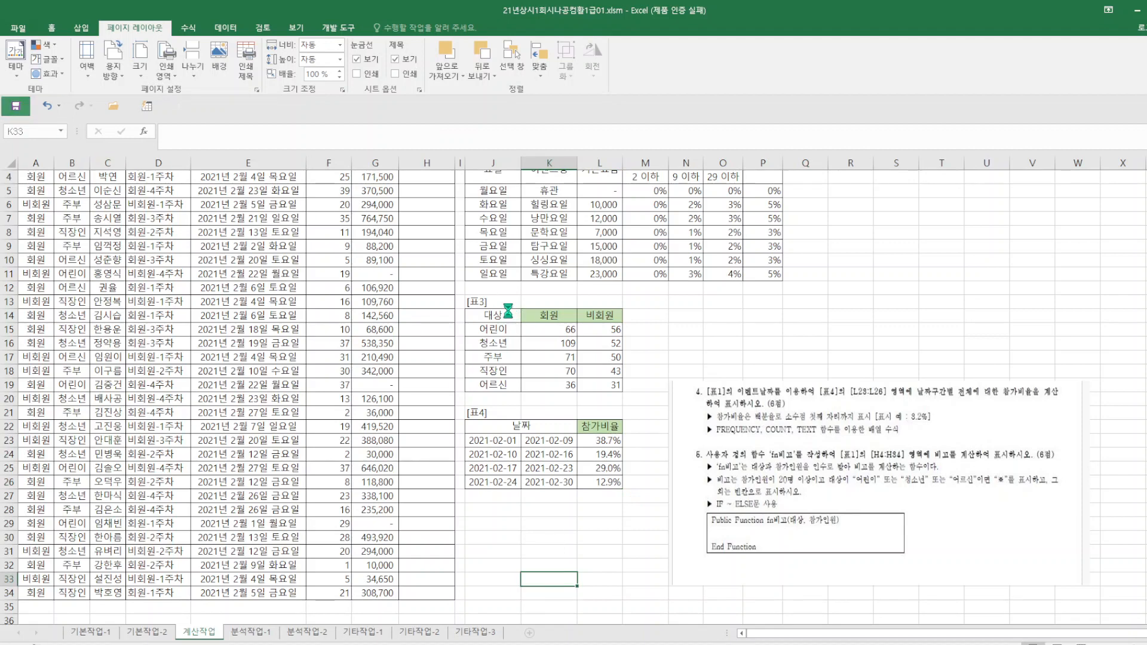
# Move the picture of problems 4 and 5 up to about row 2, over the discount rate columns of [표2].
pyautogui.scroll(1, 507, 308)
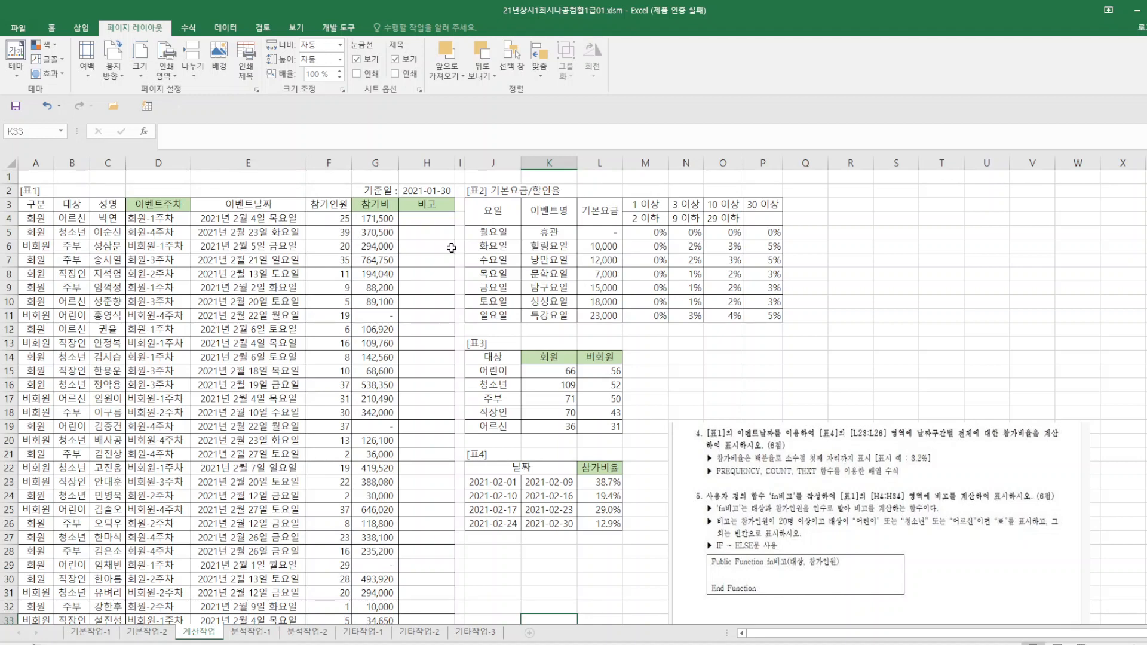
pyautogui.click(419, 219)
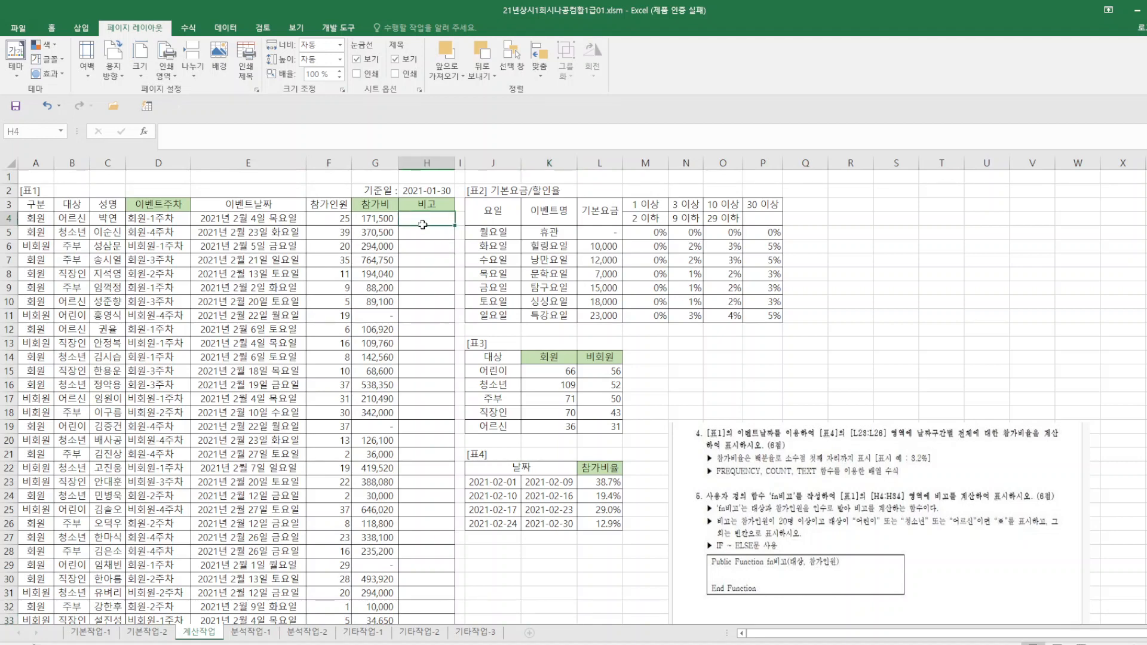
pyautogui.moveTo(907, 593); pyautogui.dragTo(951, 350)
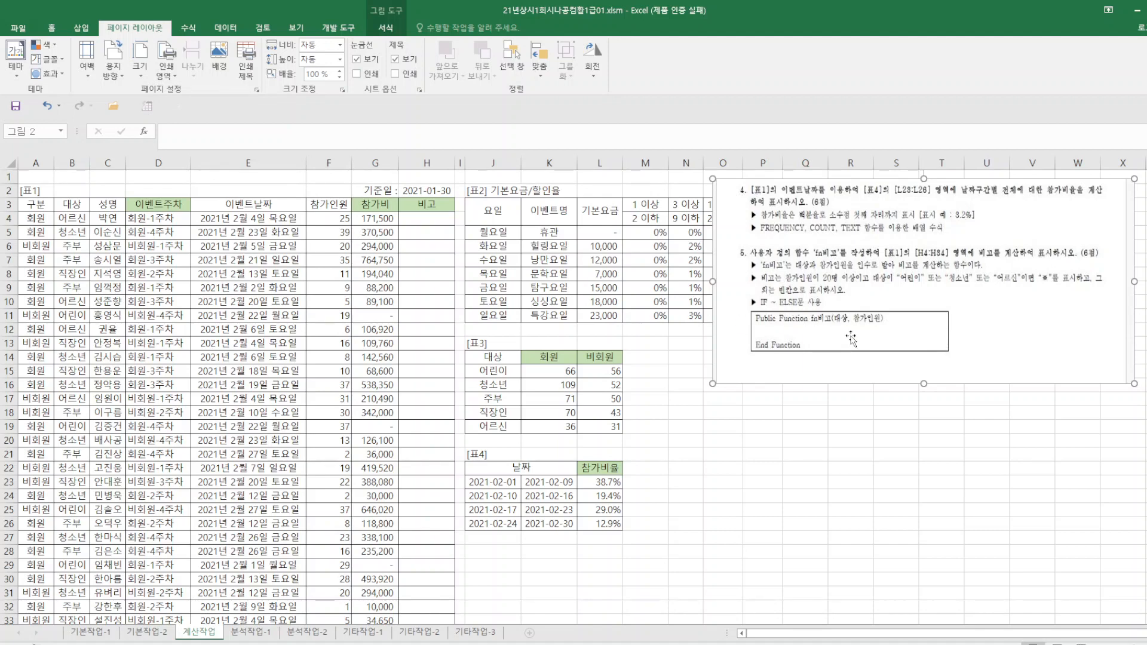
# Open the Visual Basic editor and insert a new module for the fn비고 function.
pyautogui.click(338, 28)
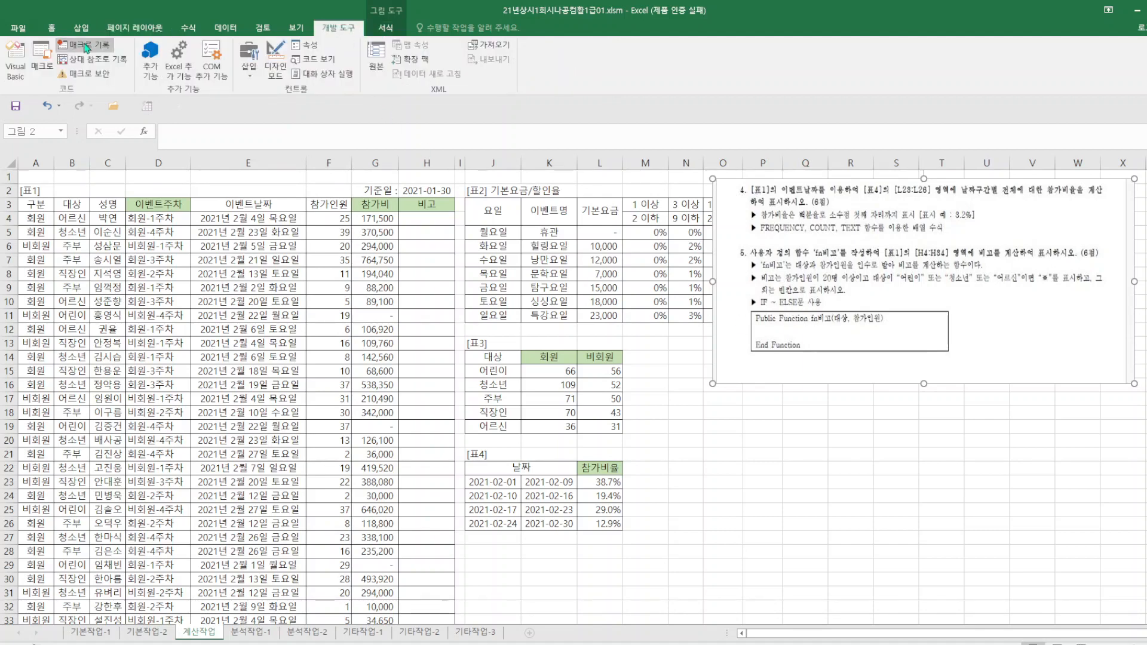
pyautogui.click(15, 60)
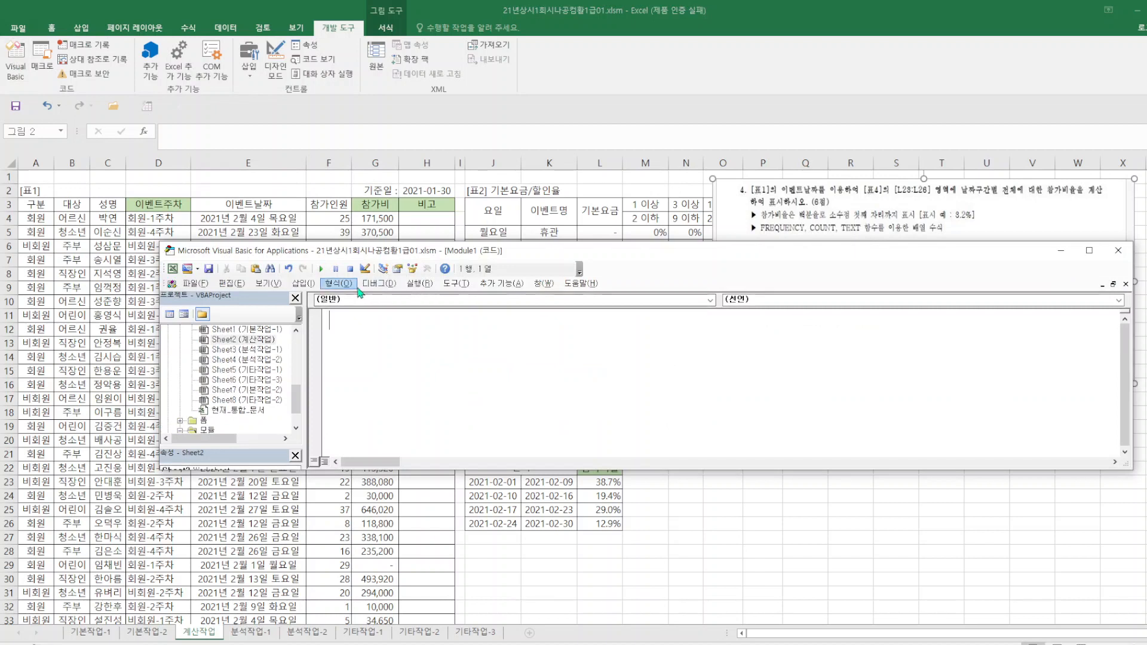
pyautogui.click(302, 283)
pyautogui.click(319, 326)
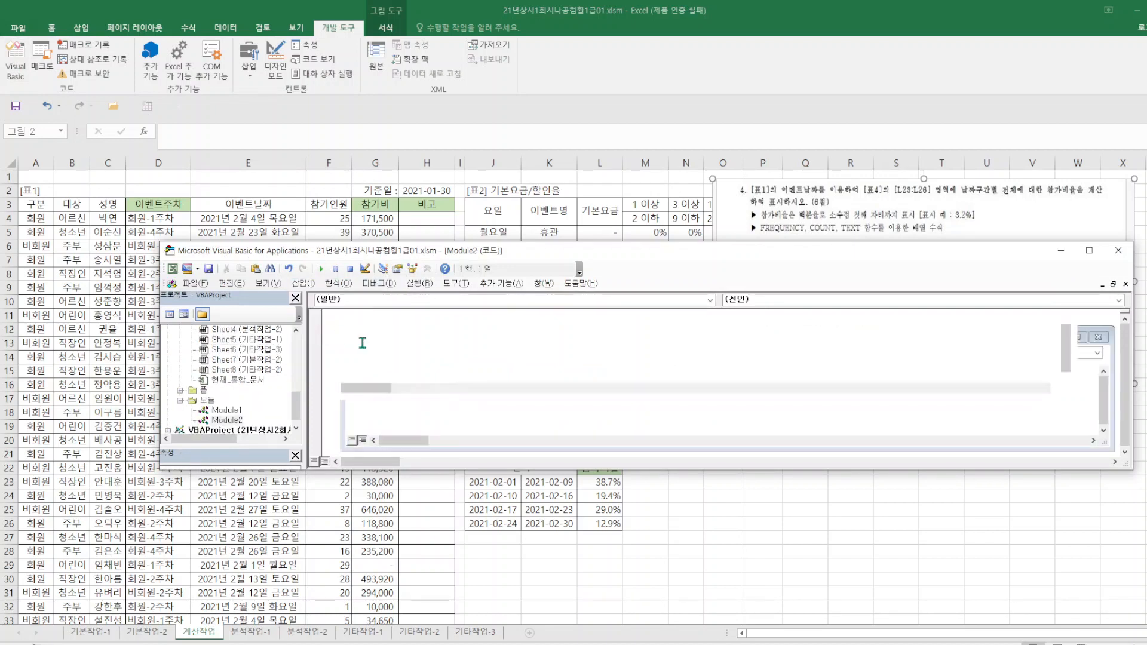
# Declare the function as Public Function fn비고(대상, 참가인원) in the new module.
pyautogui.write('PUBL')
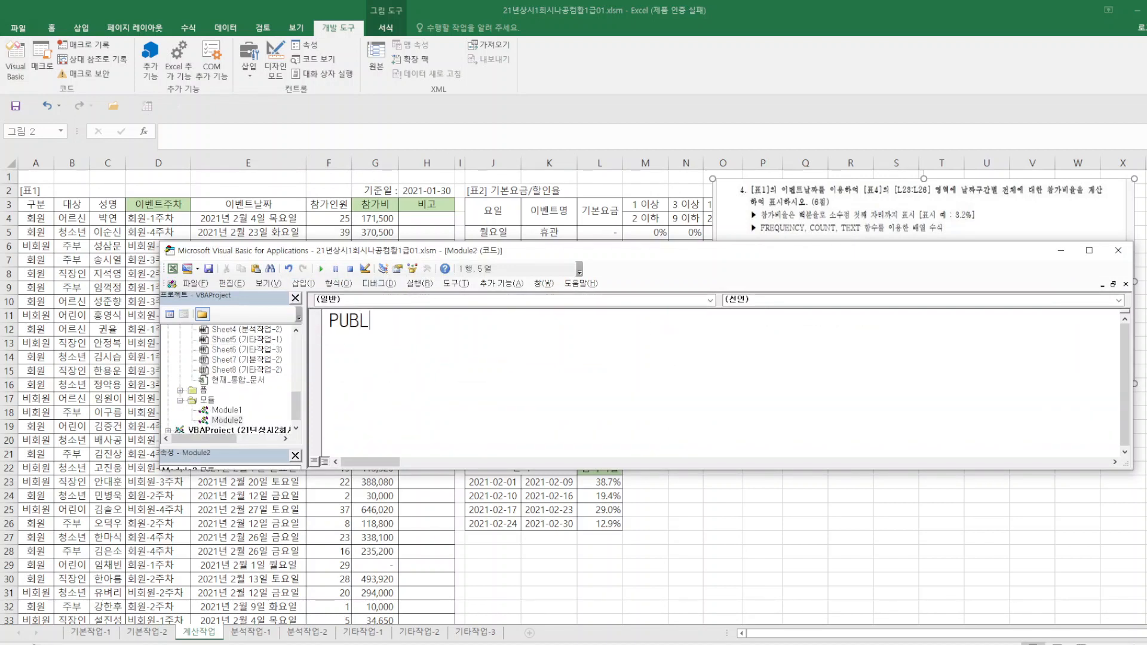
pyautogui.write('I')
pyautogui.press('BackSpace')
pyautogui.press('BackSpace')
pyautogui.press('BackSpace')
pyautogui.press('BackSpace')
pyautogui.press('BackSpace')
pyautogui.write('public func')
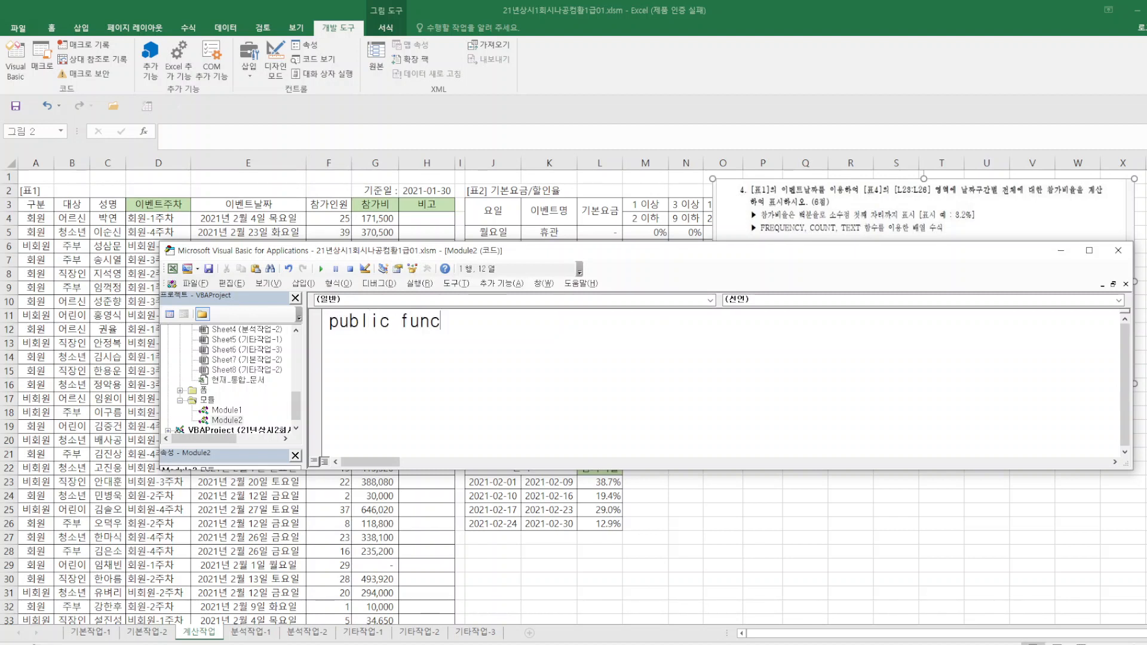
pyautogui.write('tion fnql')
pyautogui.press('BackSpace')
pyautogui.press('Hangul')
pyautogui.write('ㅂㄱ')
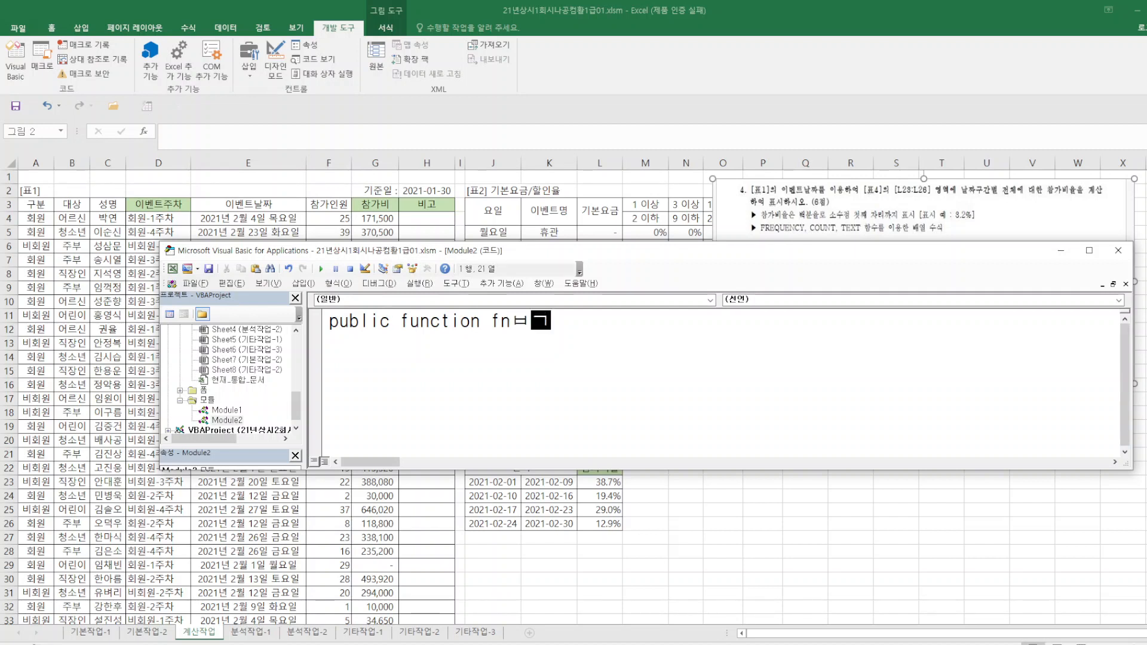
pyautogui.press('BackSpace')
pyautogui.press('BackSpace')
pyautogui.write('비고(대상, 참')
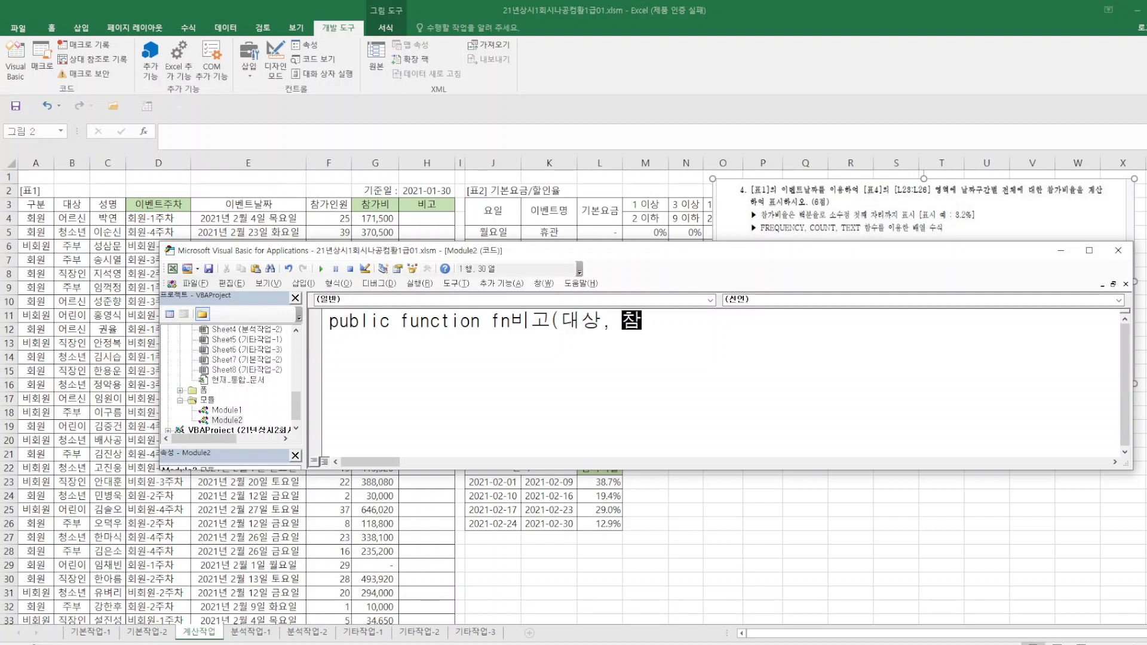
pyautogui.write('강ㅣㄴㅇ')
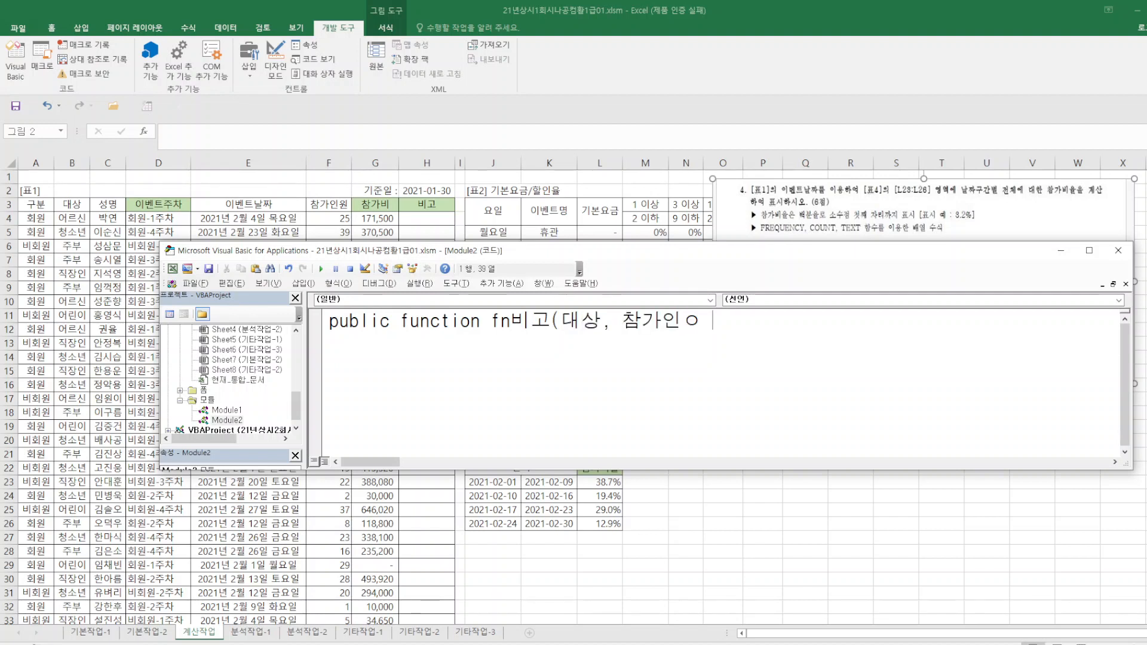
pyautogui.press('BackSpace')
pyautogui.write('ㅇ ')
pyautogui.write('원)')
pyautogui.press('Return')
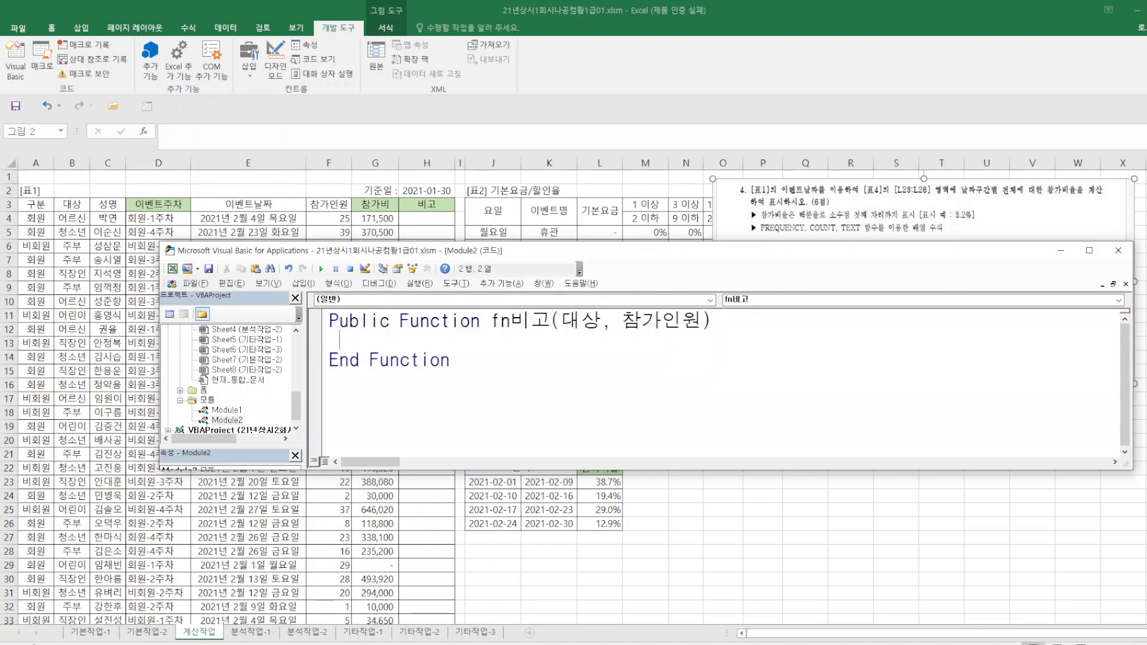
# Start an If statement in fn비고 with the condition 참가인원 >= 20 And (대상 = "어린이".
pyautogui.write('if ck')
pyautogui.press('BackSpace')
pyautogui.press('BackSpace')
pyautogui.press('BackSpace')
pyautogui.write('m')
pyautogui.press('BackSpace')
pyautogui.press('BackSpace')
pyautogui.press('BackSpace')
pyautogui.write('참가인원 >=')
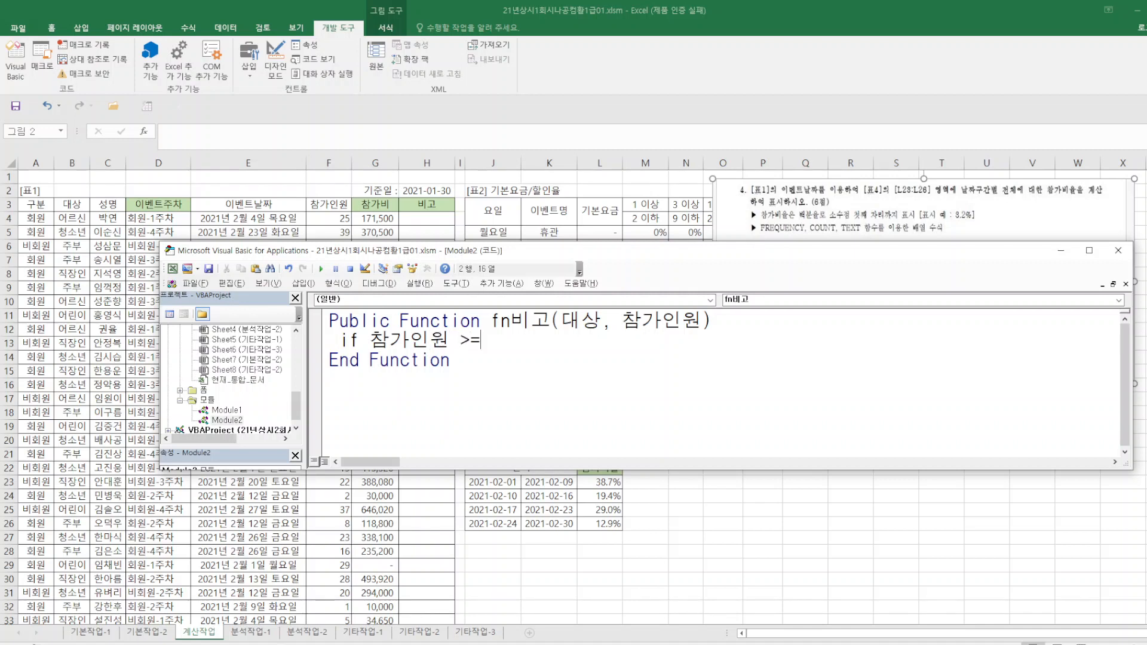
pyautogui.write('20 and')
pyautogui.write(' (대')
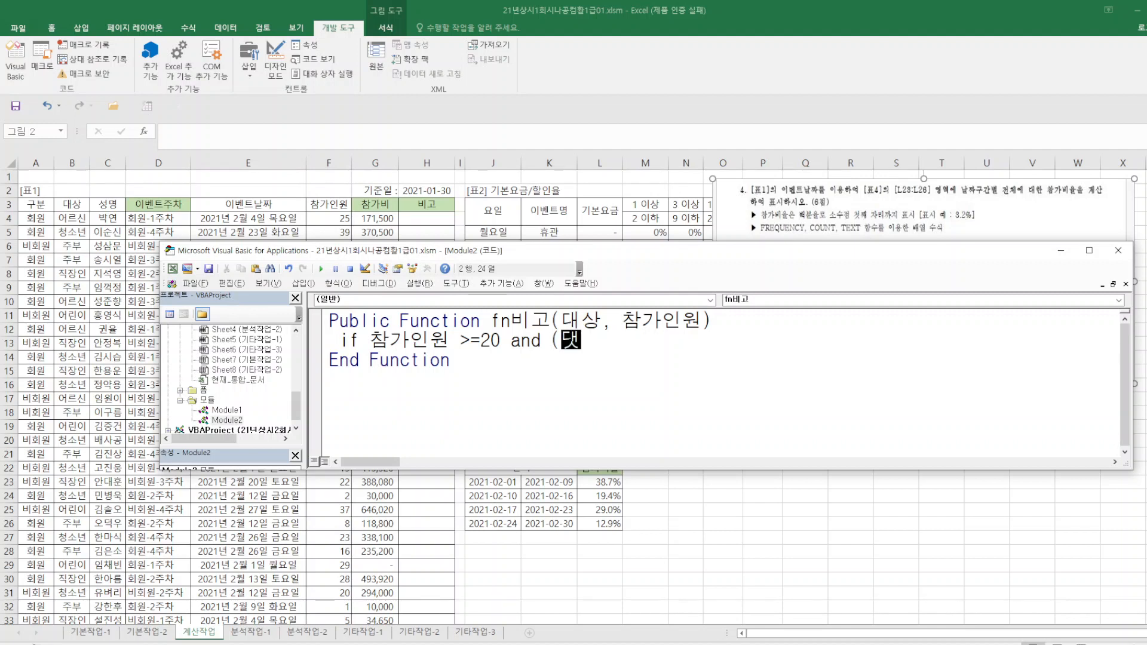
pyautogui.write('상="어린이"')
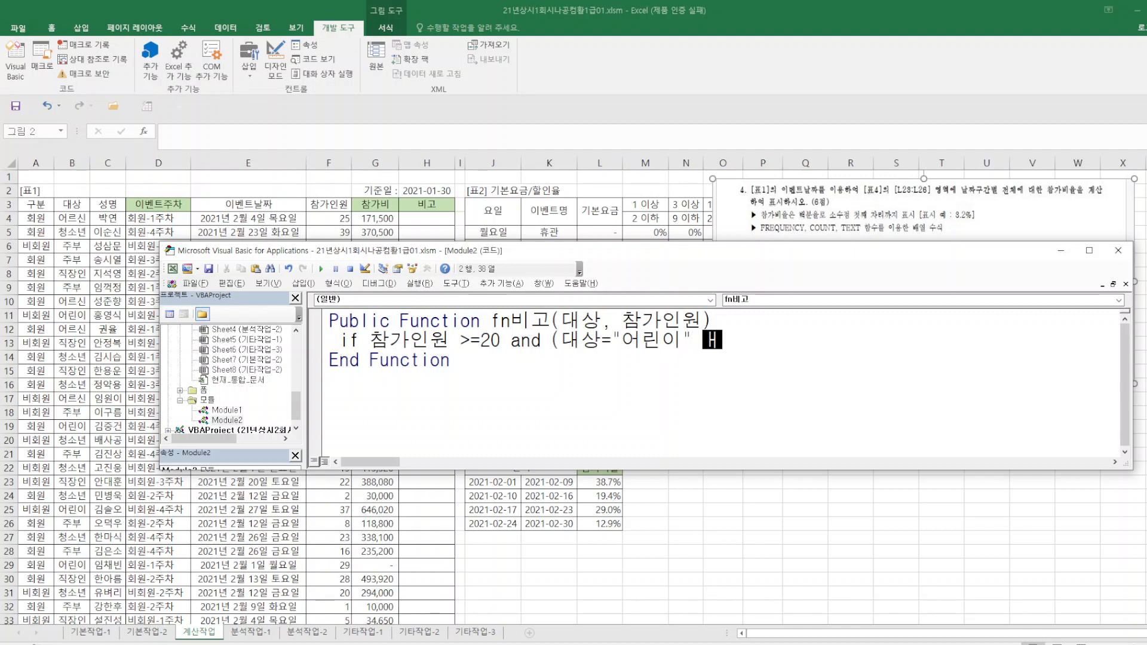
pyautogui.write(' or')
# Extend the If condition with Or 대상 = "청소년", reusing a copy of the "어린이" comparison.
pyautogui.moveTo(565, 345); pyautogui.dragTo(695, 342)
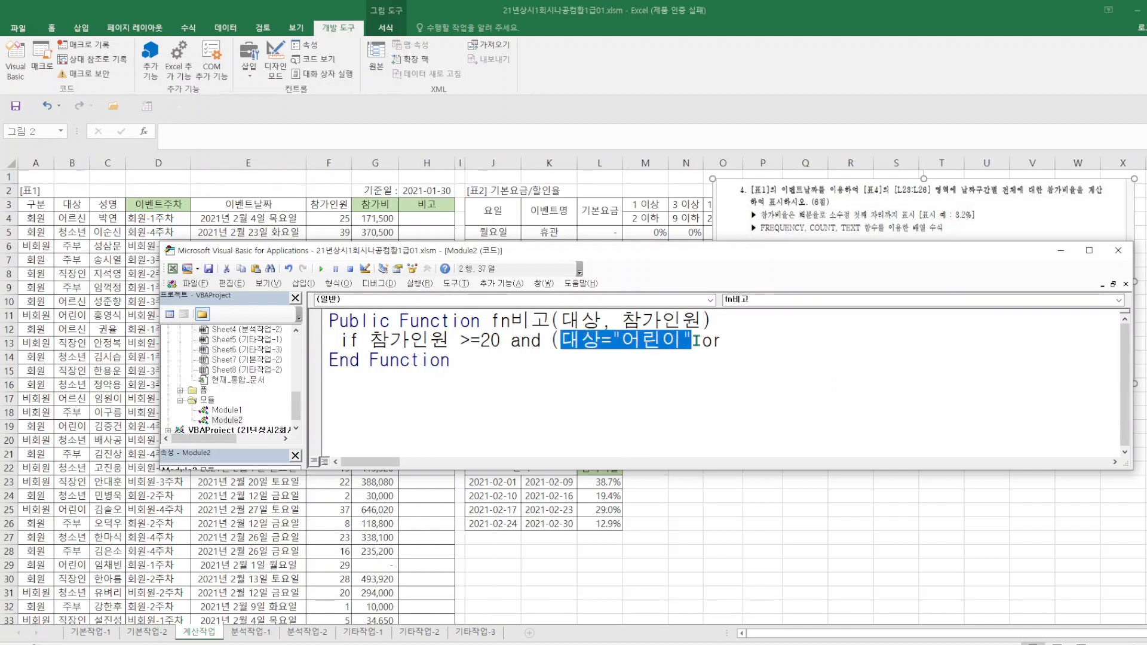
pyautogui.rightClick(671, 346)
pyautogui.click(711, 368)
pyautogui.click(748, 342)
pyautogui.hotkey('ctrl', 'v')
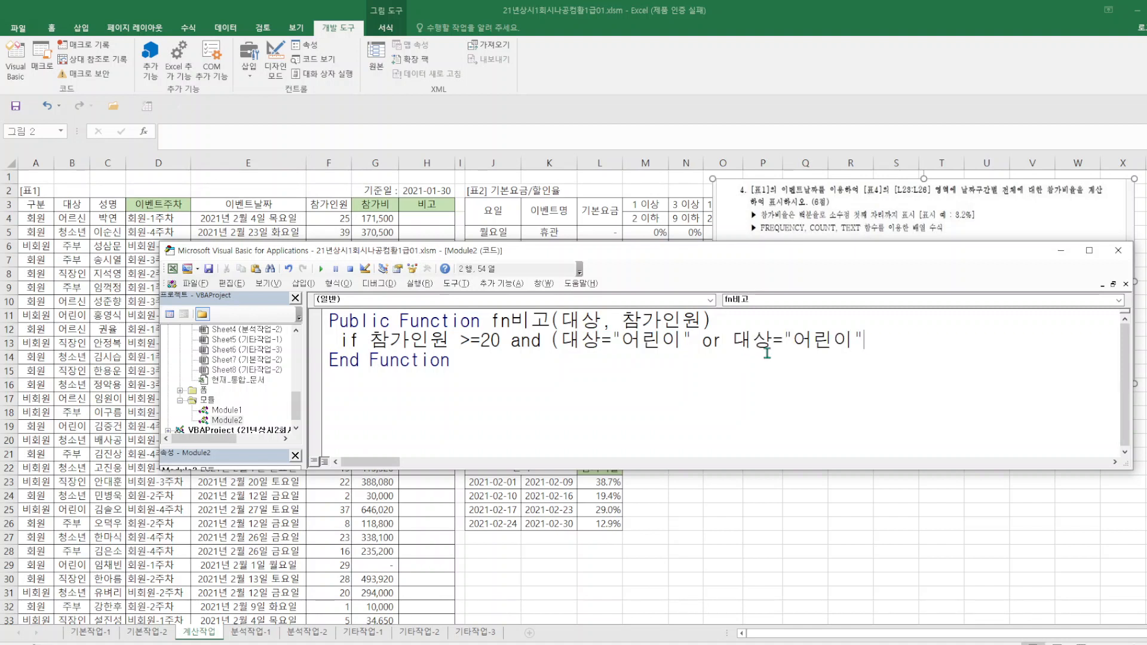
pyautogui.click(797, 341)
pyautogui.moveTo(798, 341); pyautogui.dragTo(855, 344)
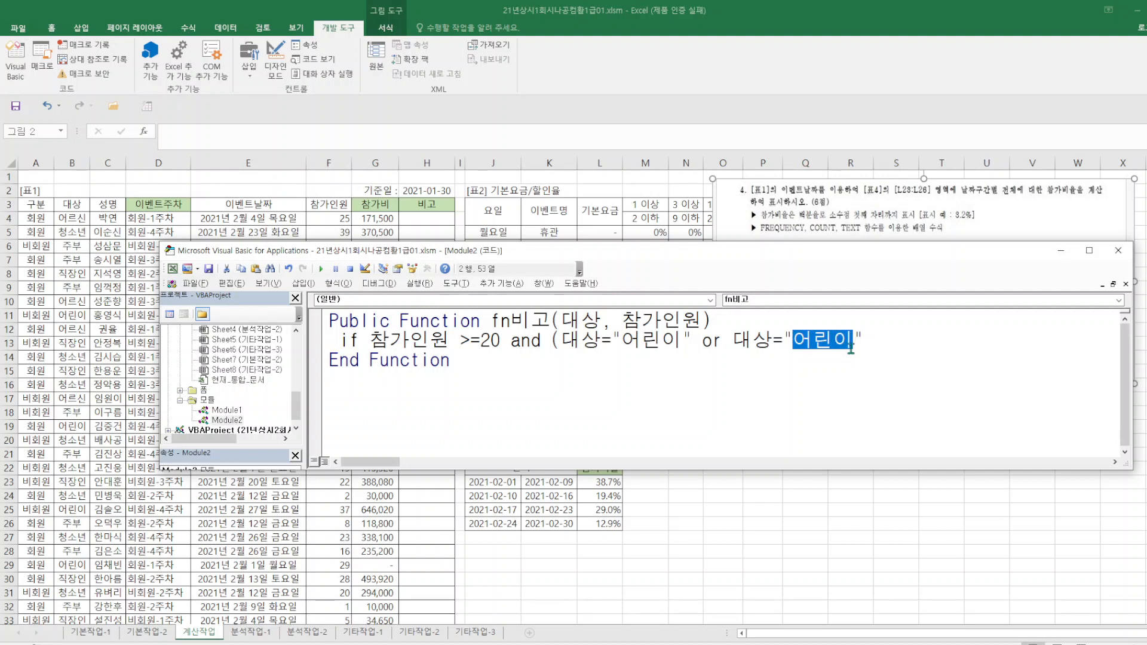
pyautogui.write('c')
pyautogui.write('청소년')
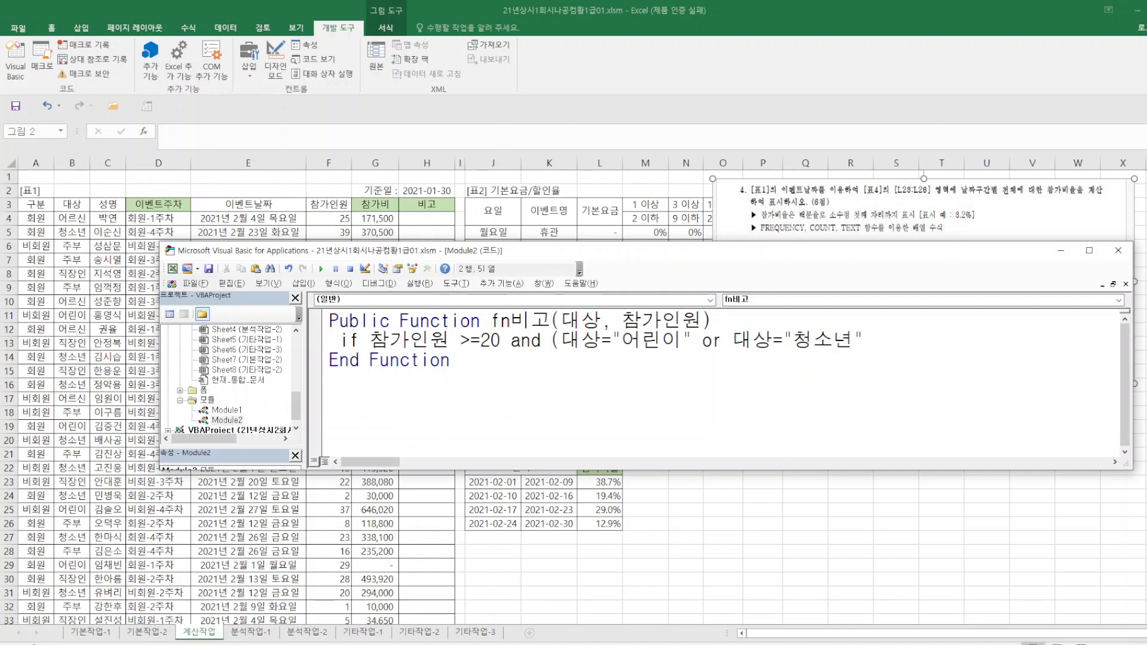
# Add Or 대상 = "어르신" as the third comparison, close the parenthesis and end the If line with Then.
pyautogui.click(925, 345)
pyautogui.write('or')
pyautogui.hotkey('ctrl', 'v')
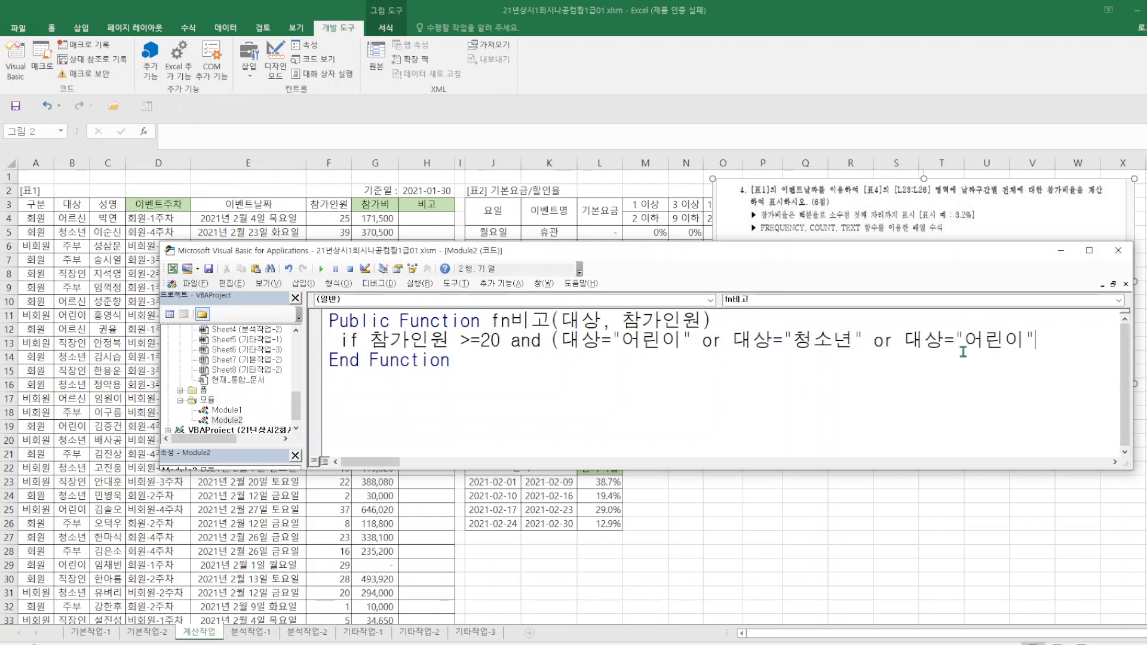
pyautogui.moveTo(987, 345); pyautogui.dragTo(1020, 345)
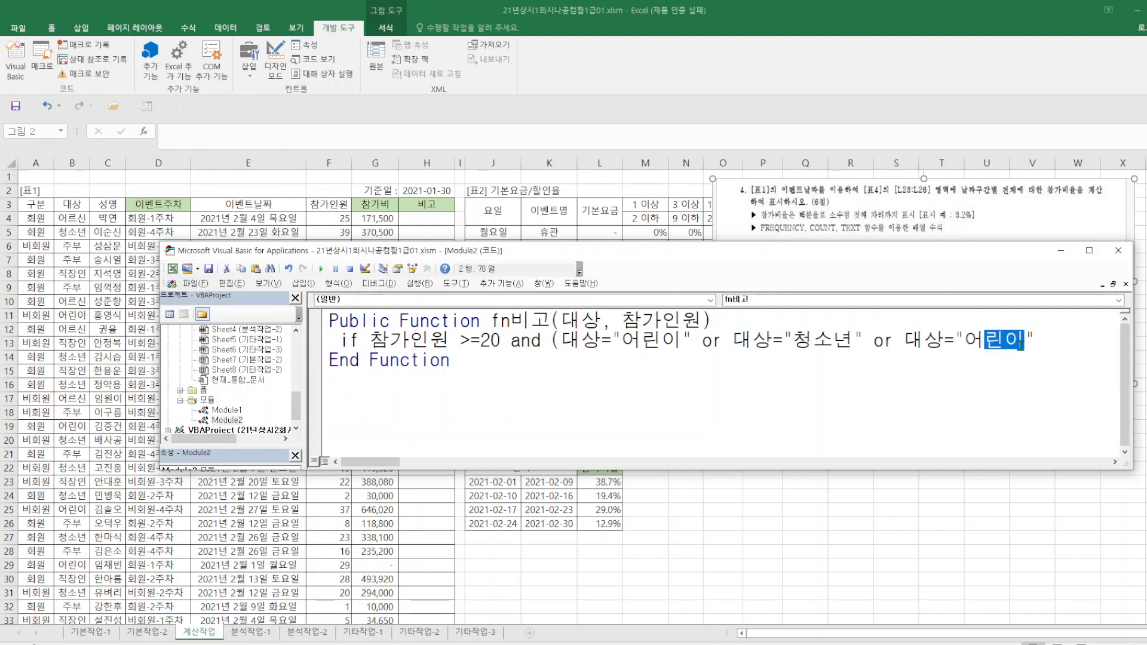
pyautogui.write('흐')
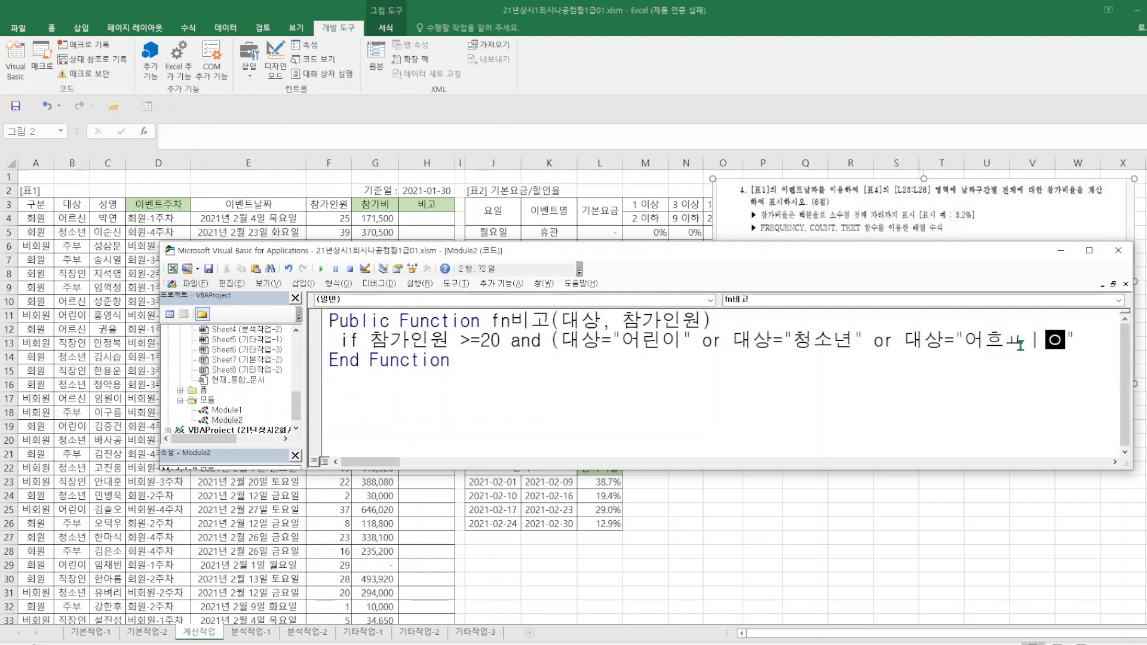
pyautogui.press('BackSpace')
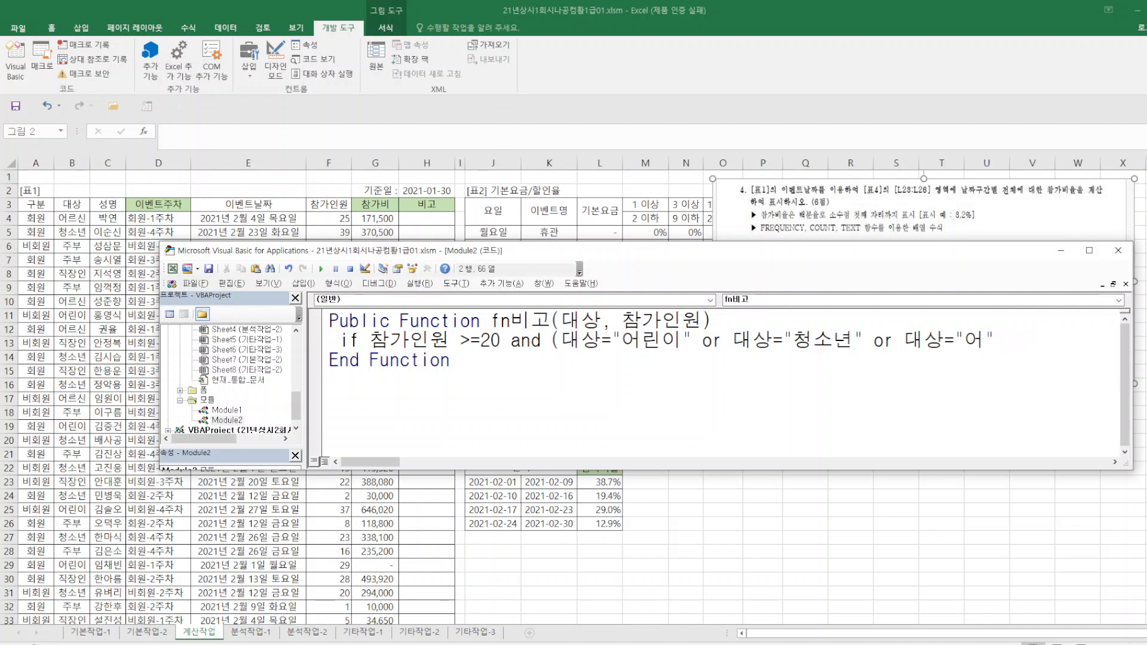
pyautogui.write('르신')
pyautogui.click(1059, 349)
pyautogui.write(')then')
pyautogui.press('Return')
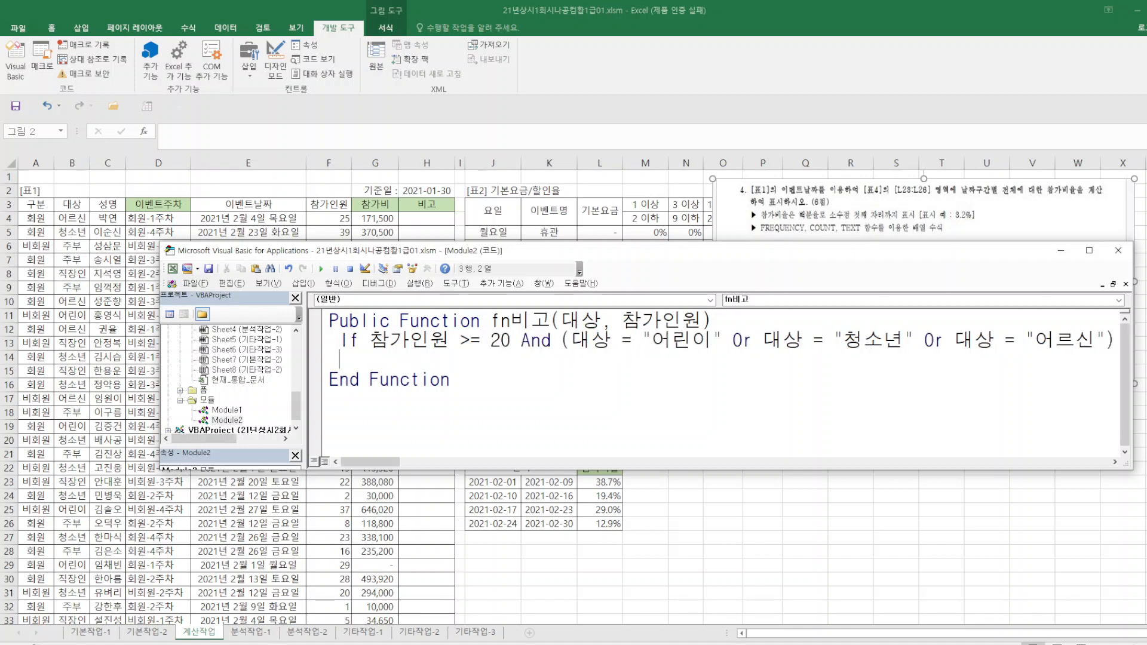
# Assign the special character with fn비고 = "※" on the line below the If condition.
pyautogui.write('fn')
pyautogui.write('빅')
pyautogui.write('고')
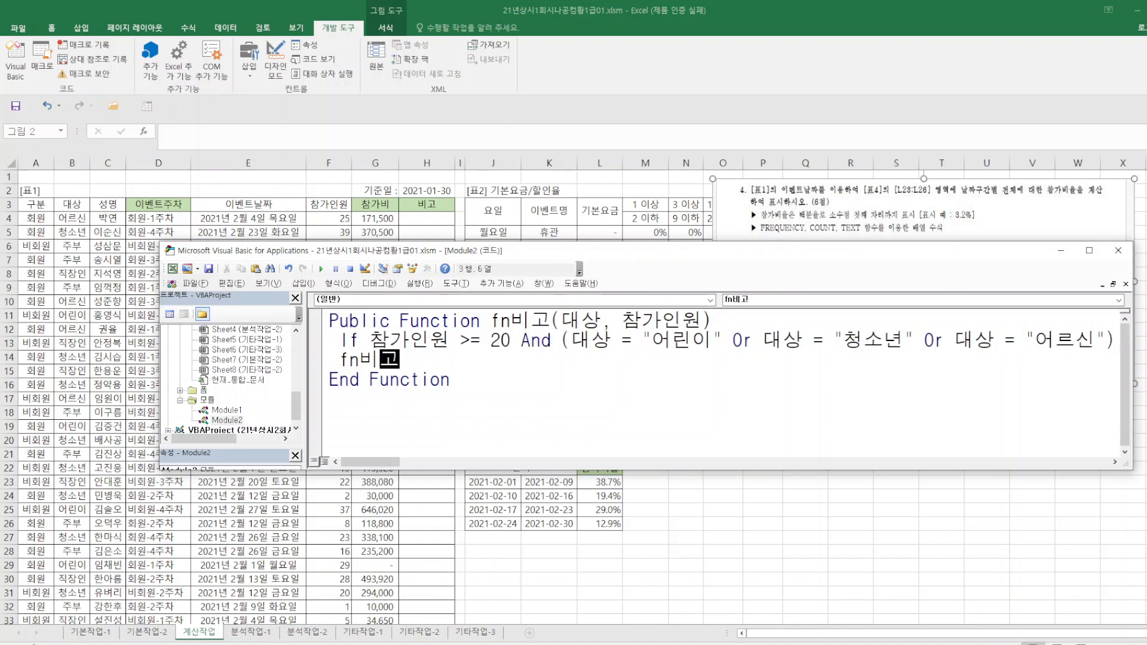
pyautogui.write('="ㅁ ')
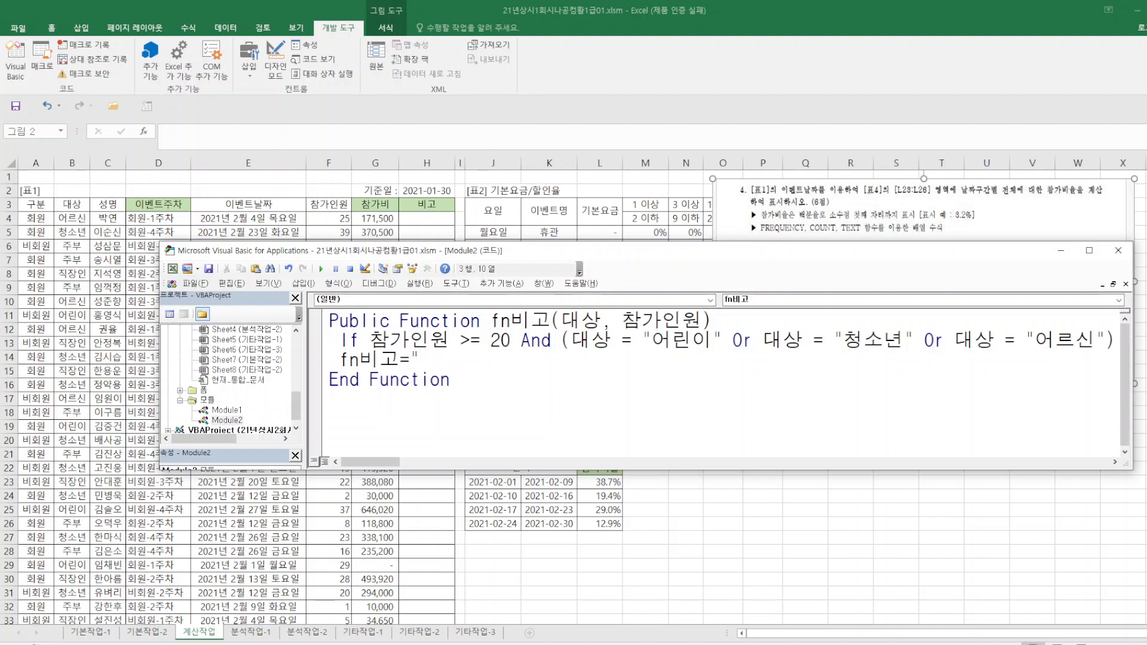
pyautogui.write('ㅁ')
pyautogui.press('Hangul_Hanja')
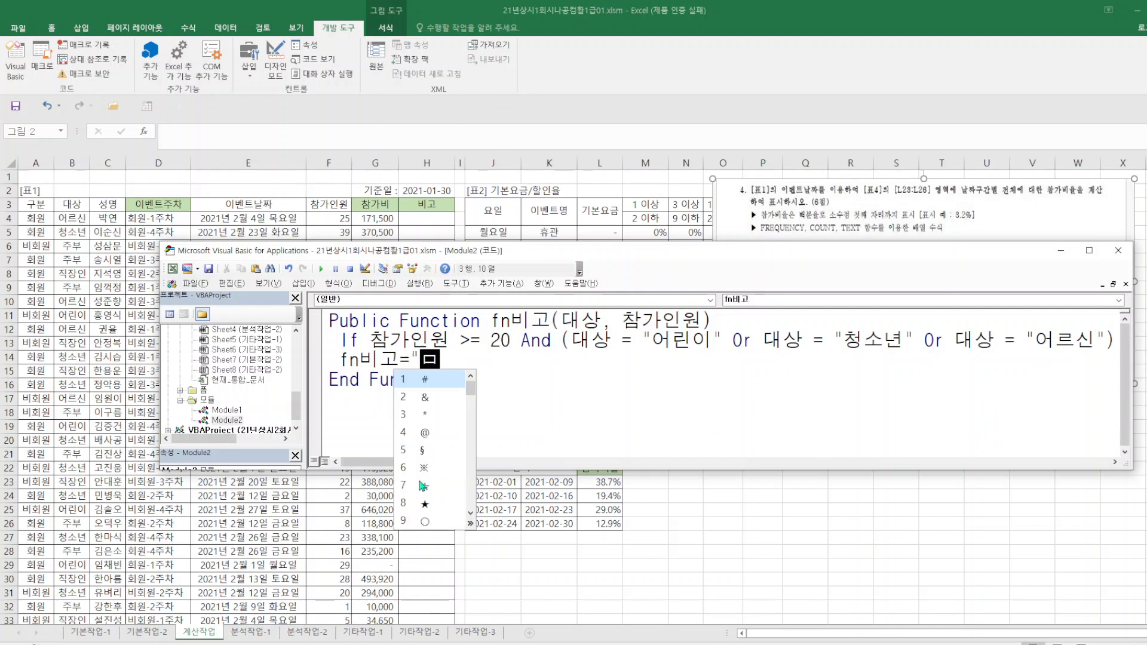
pyautogui.click(425, 468)
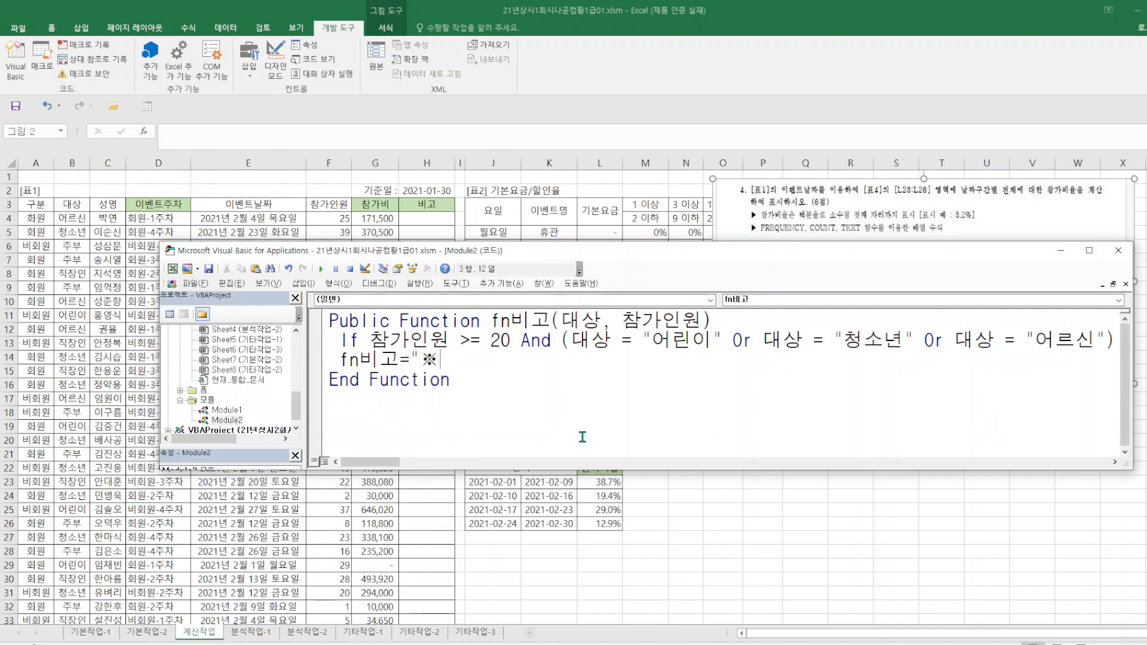
pyautogui.write('"')
pyautogui.press('Return')
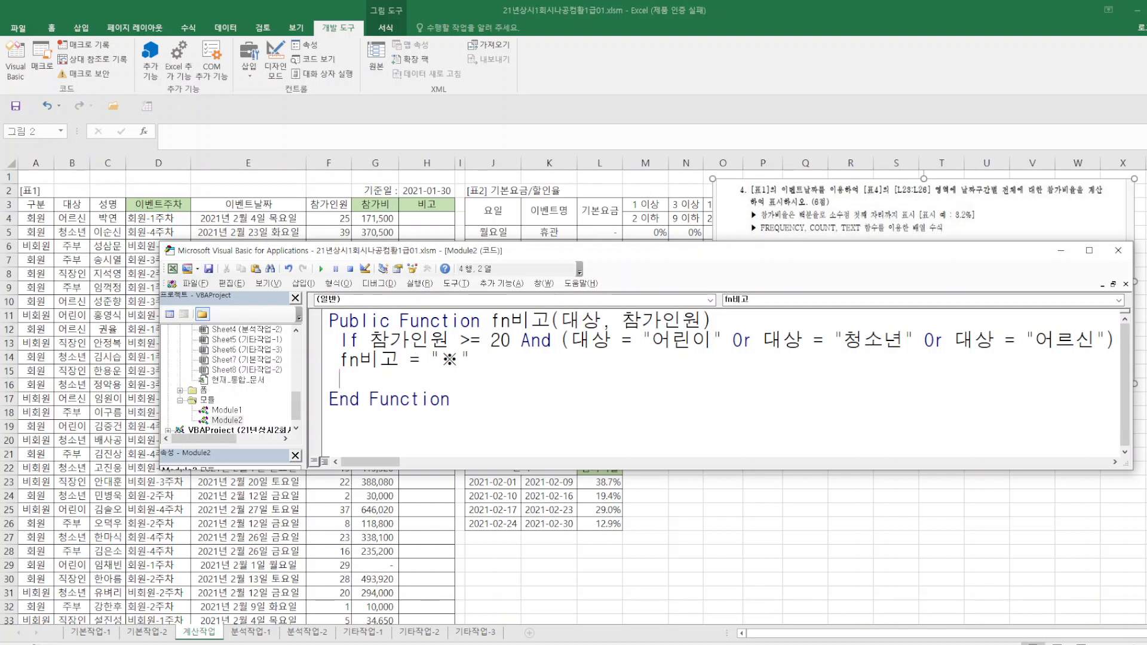
# Add an Else branch that returns a blank with fn비고 = "".
pyautogui.write('ㄱ')
pyautogui.press('BackSpace')
pyautogui.write('rldr')
pyautogui.press('Return')
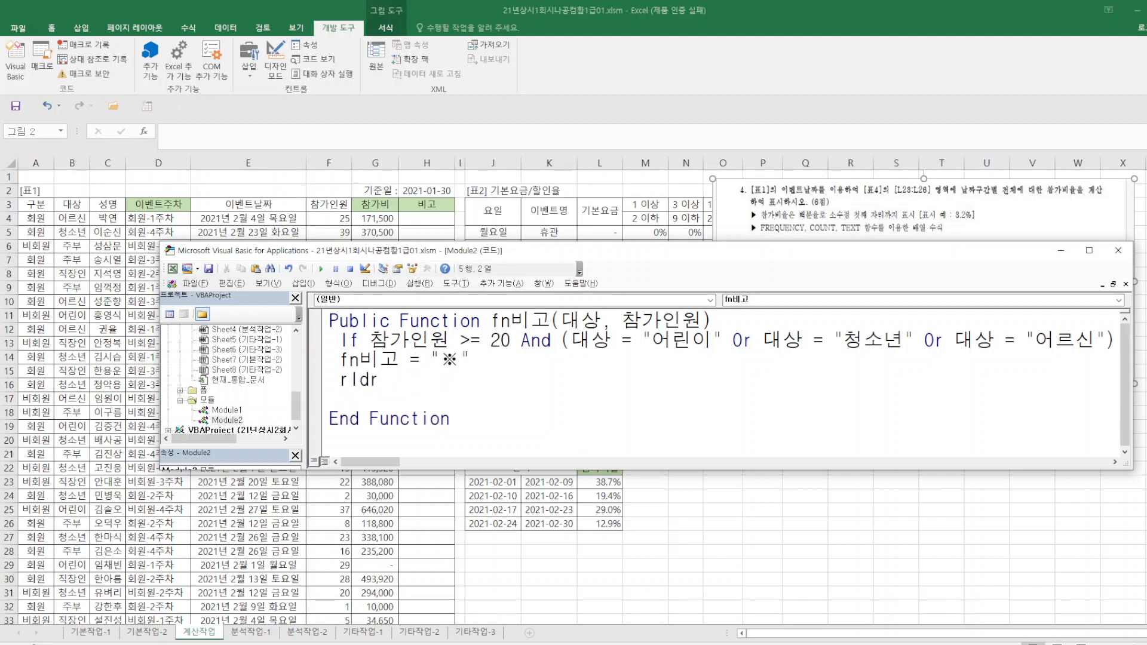
pyautogui.moveTo(380, 380); pyautogui.dragTo(344, 382)
pyautogui.write('r')
pyautogui.press('BackSpace')
pyautogui.write('else')
pyautogui.press('Return')
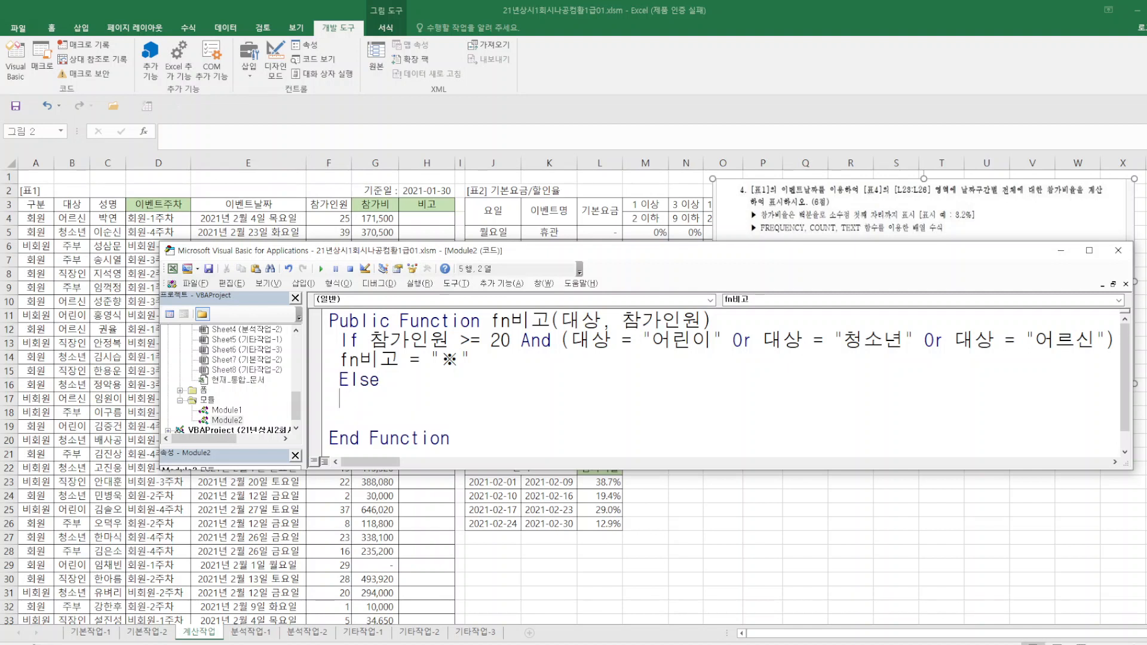
pyautogui.write('fn비고 ')
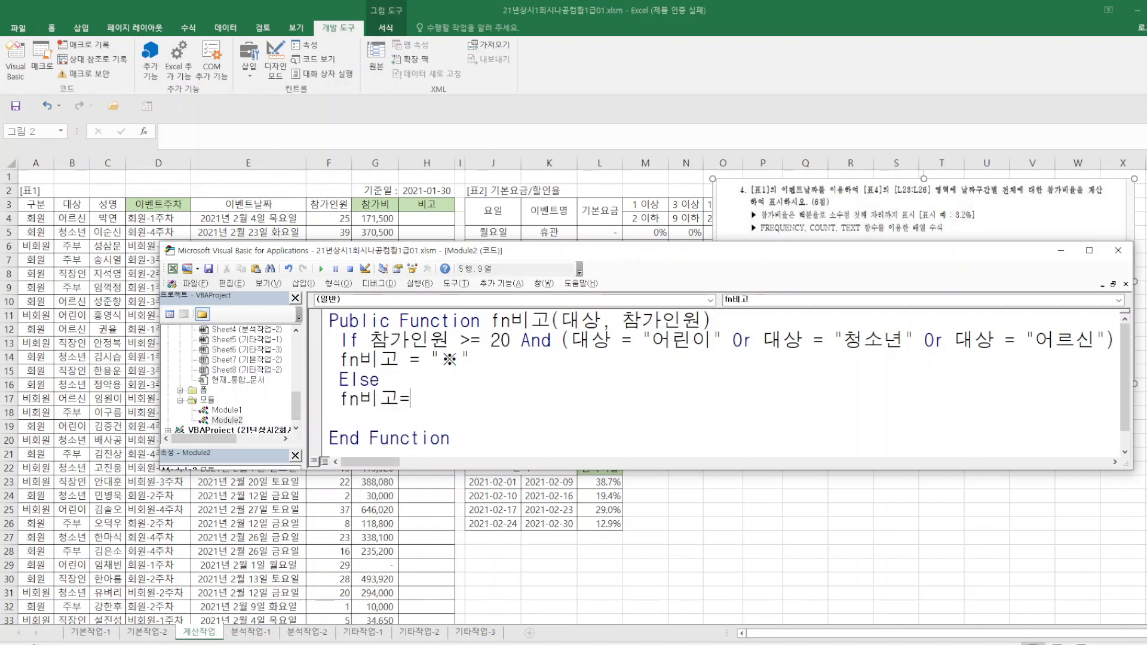
pyautogui.write('= ""')
pyautogui.press('Return')
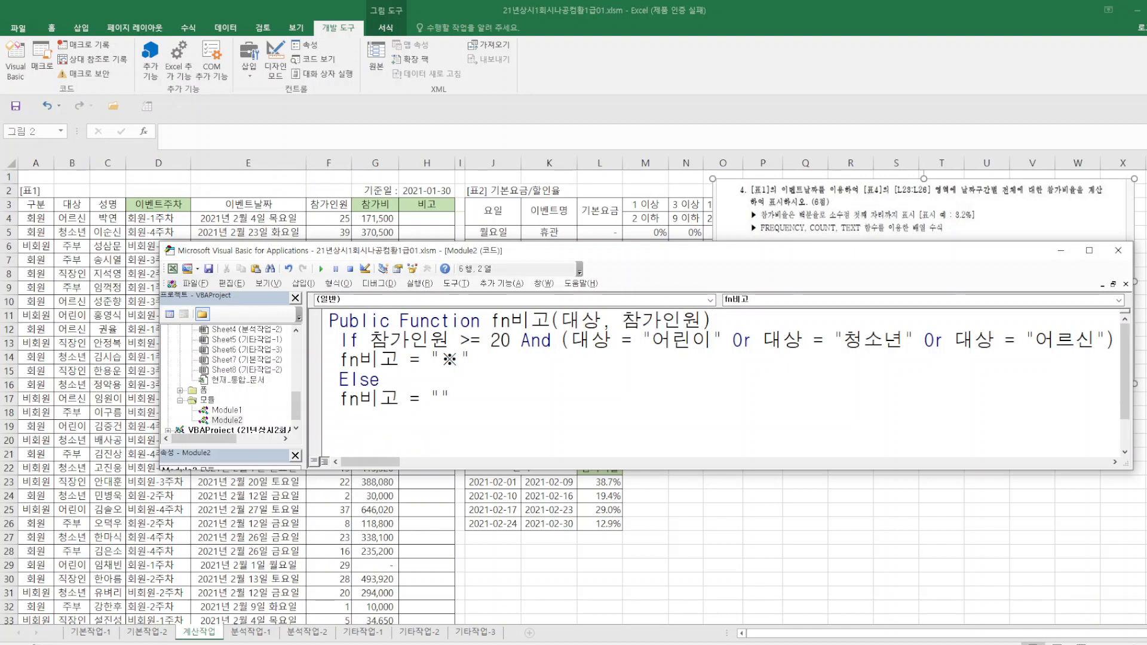
# Finish the block with End If, then close the Visual Basic editor and return to the worksheet.
pyautogui.write('end if')
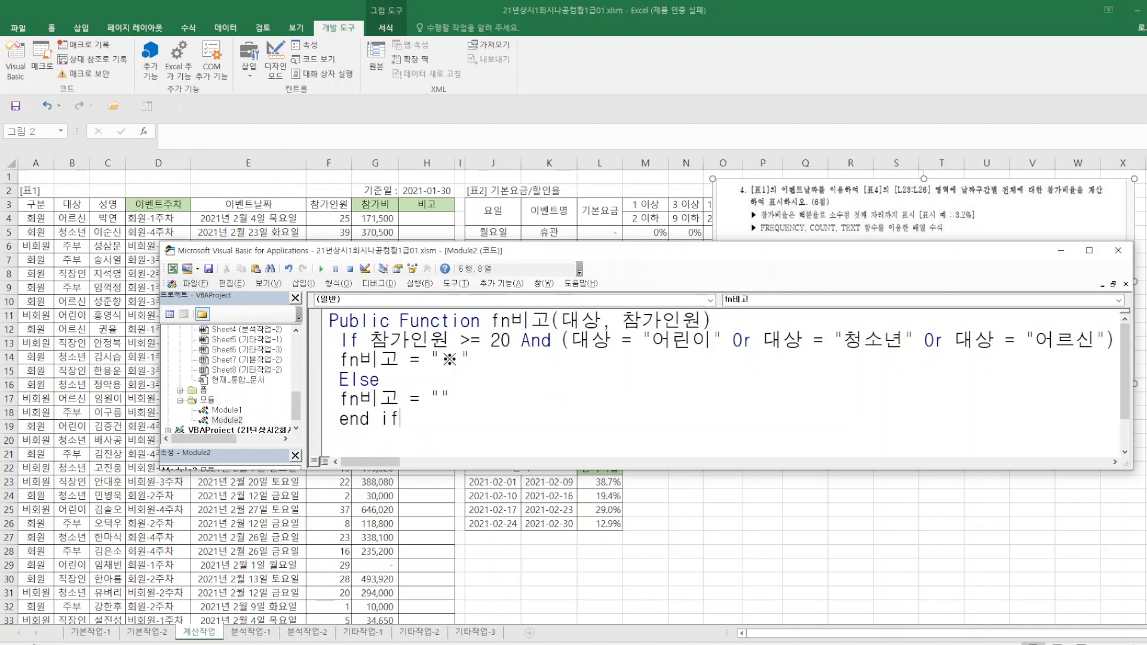
pyautogui.click(195, 283)
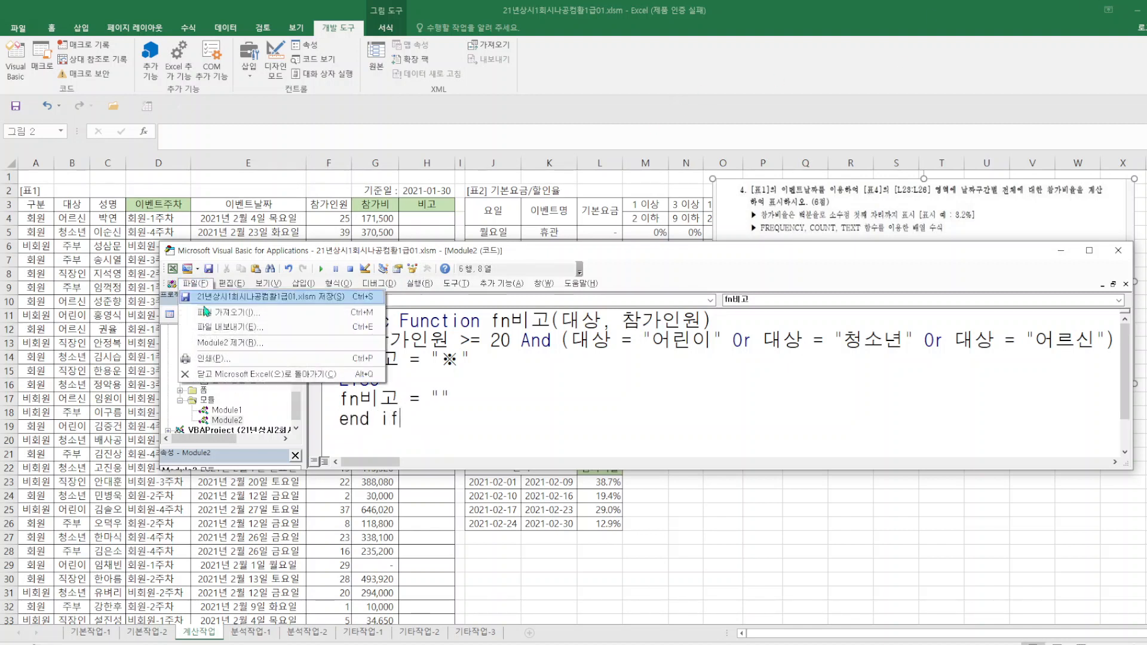
pyautogui.click(222, 375)
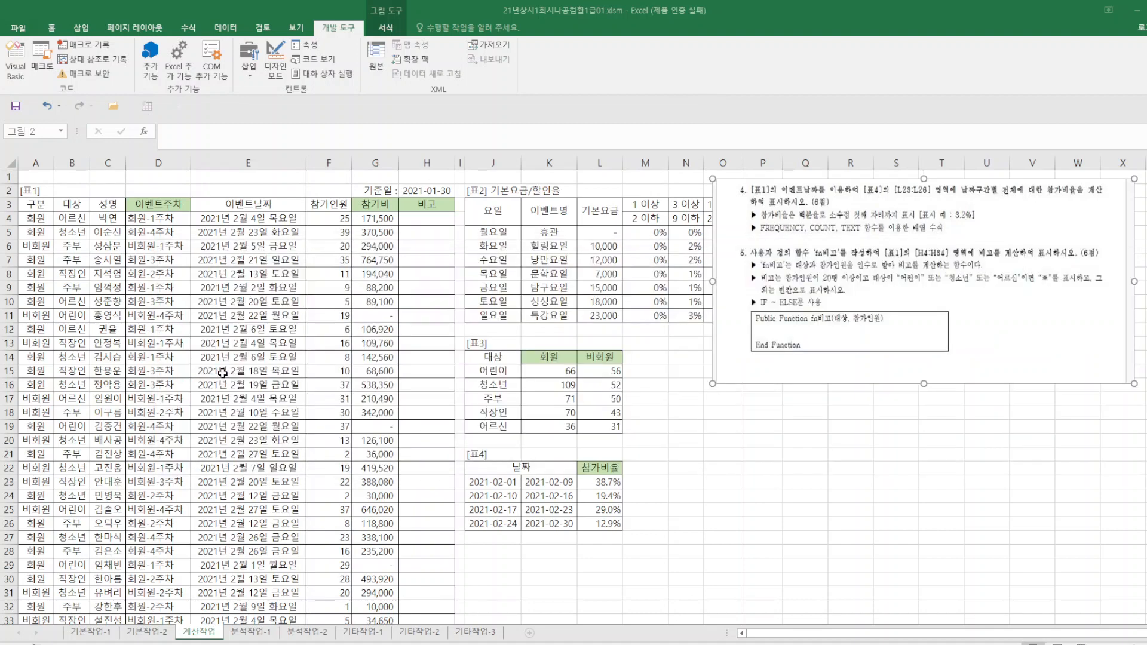
# Enter =fn비고(B4,F4) in cell H4 of the 비고 column.
pyautogui.click(425, 218)
pyautogui.write('=fn')
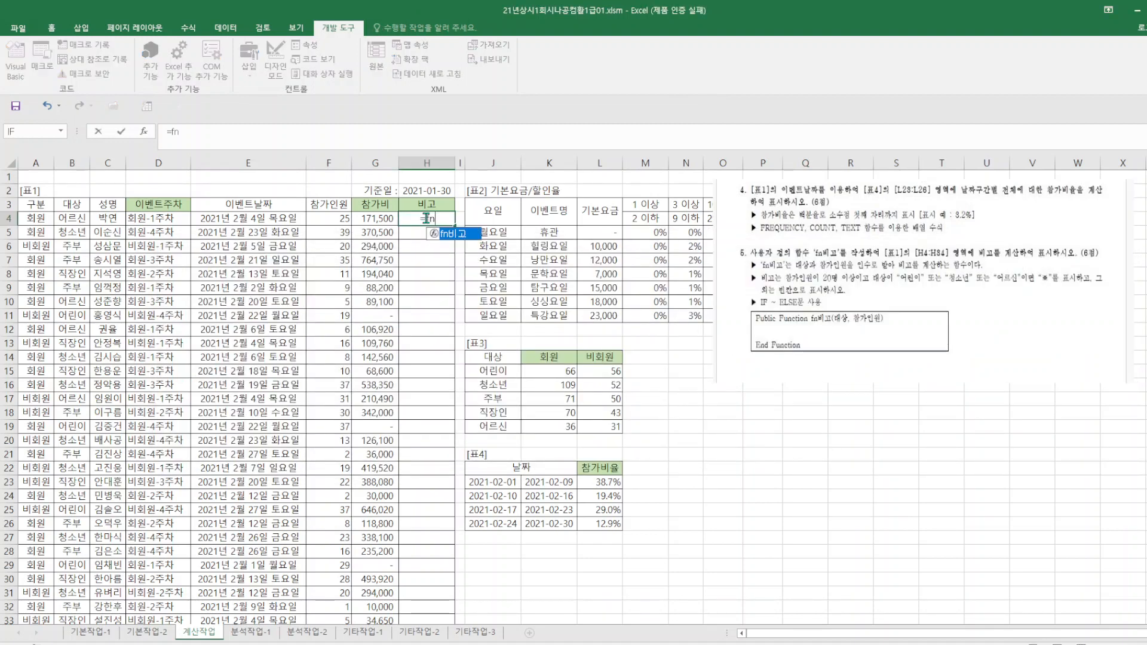
pyautogui.doubleClick(464, 234)
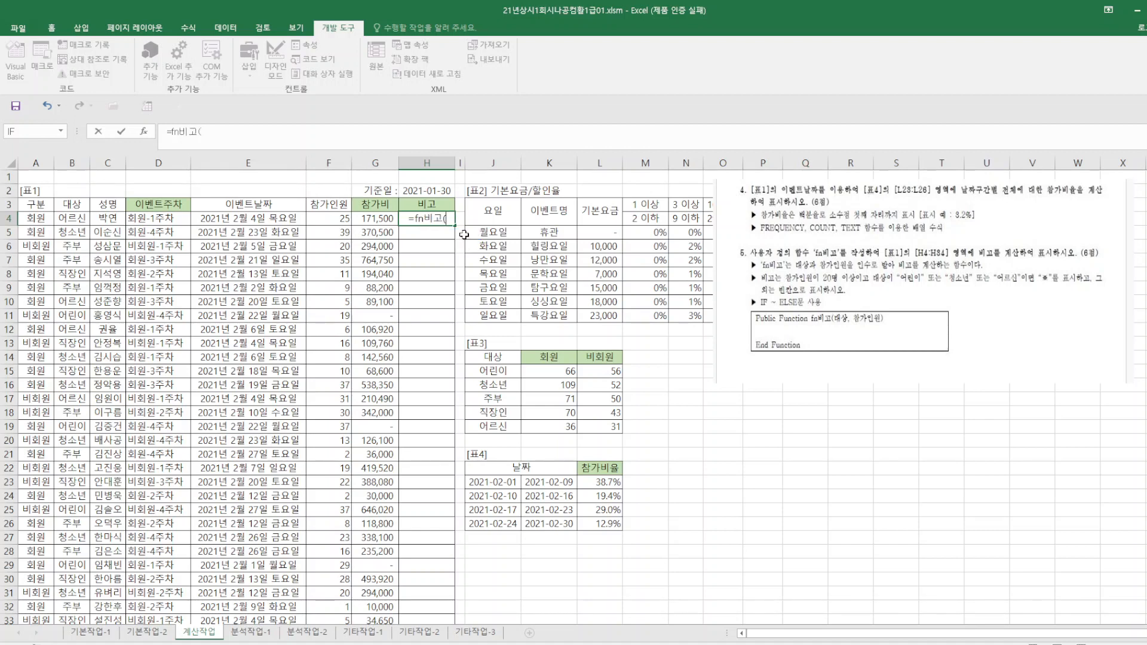
pyautogui.click(81, 220)
pyautogui.write(',')
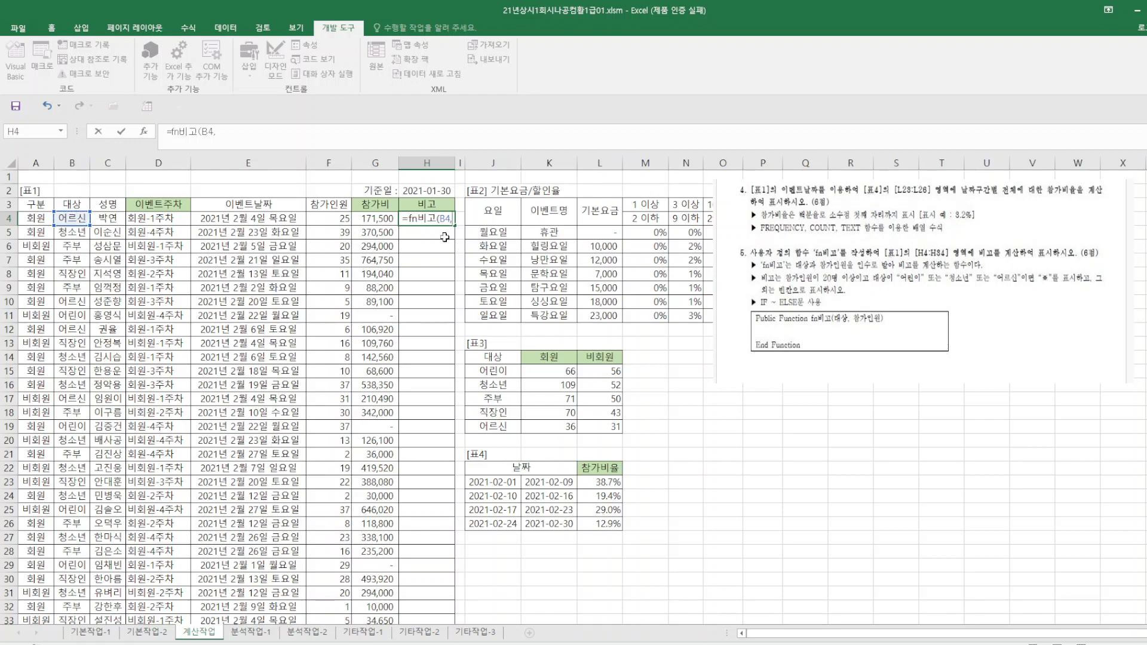
pyautogui.click(332, 222)
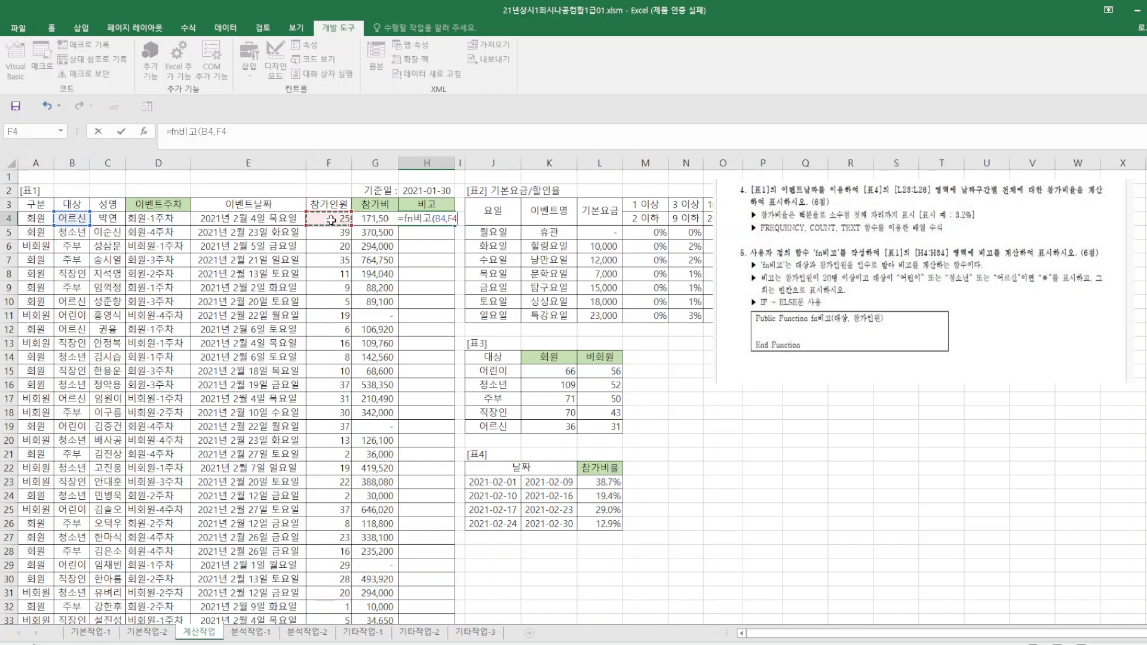
pyautogui.write(')')
pyautogui.press('Return')
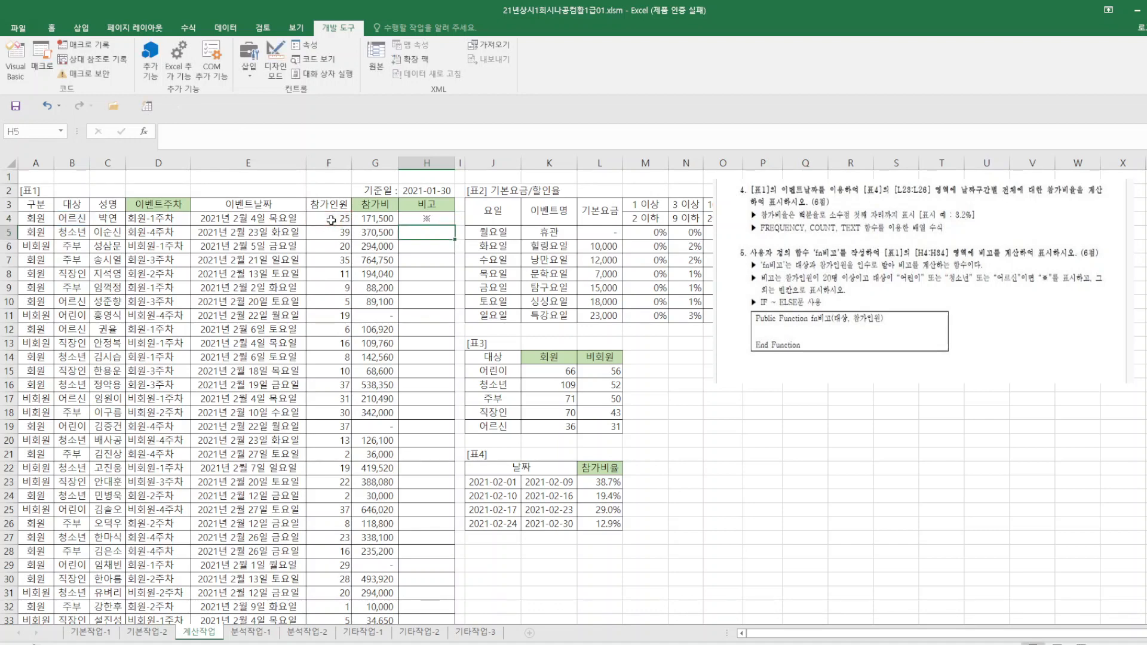
# Fill the fn비고 formula from H4 down through H34 in the 비고 column of [표1].
pyautogui.click(427, 220)
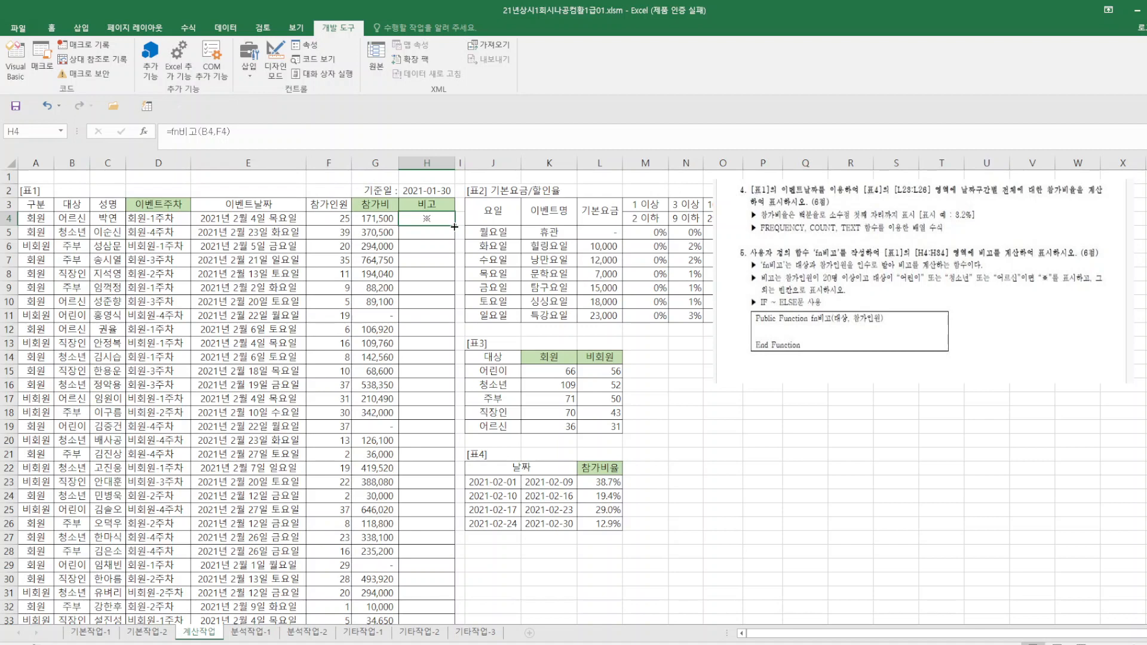
pyautogui.moveTo(455, 227); pyautogui.dragTo(440, 596)
pyautogui.click(783, 515)
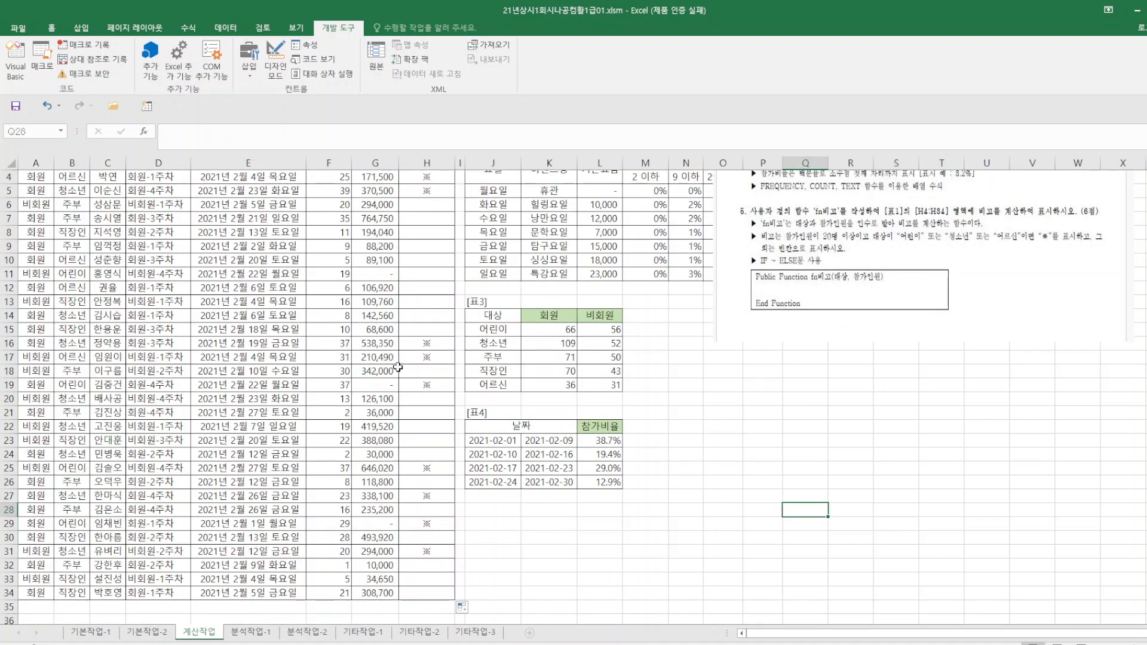
# Check the 비고 results in rows 16 and 17 against their 대상 and 참가인원 entries.
pyautogui.click(83, 353)
pyautogui.click(428, 346)
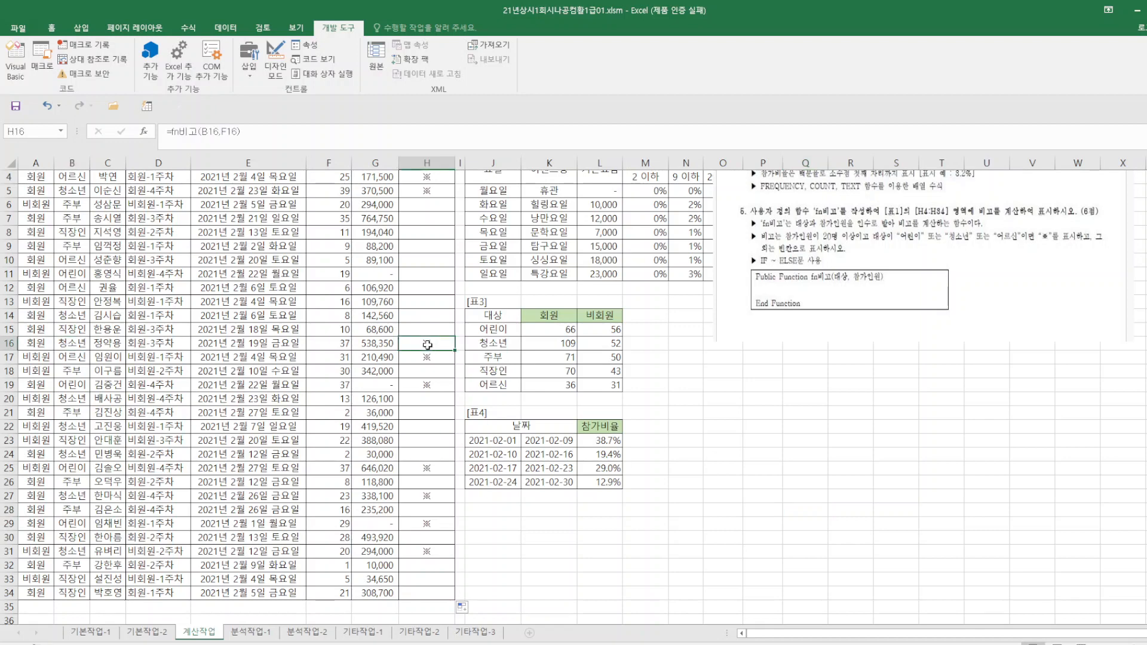
pyautogui.moveTo(79, 357); pyautogui.dragTo(427, 357)
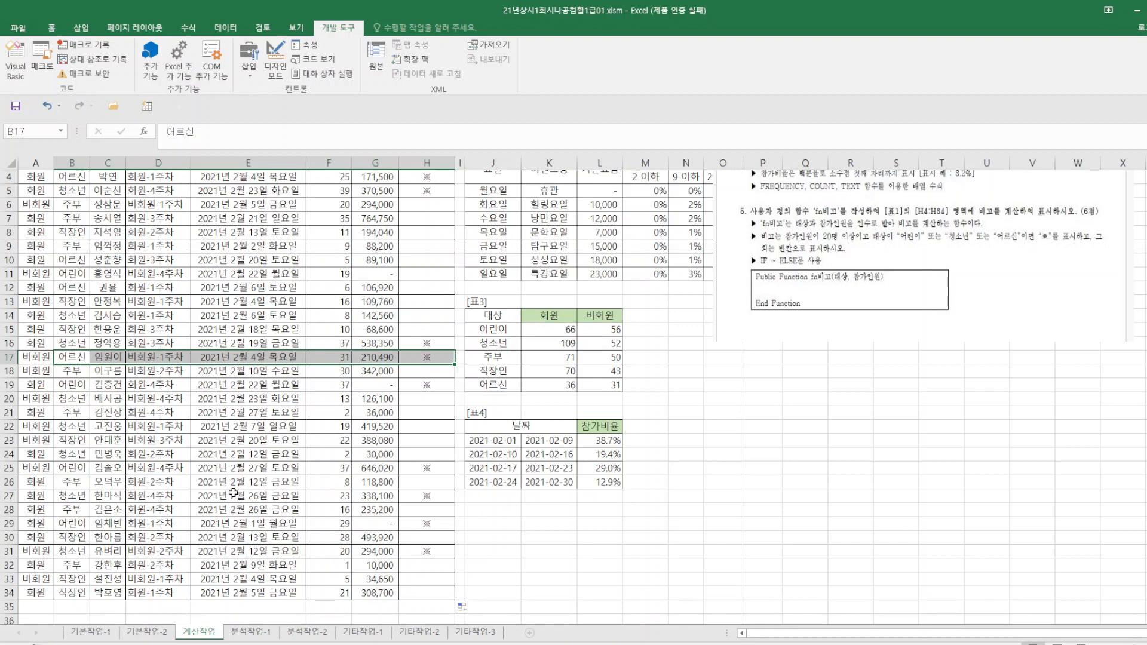
pyautogui.click(688, 530)
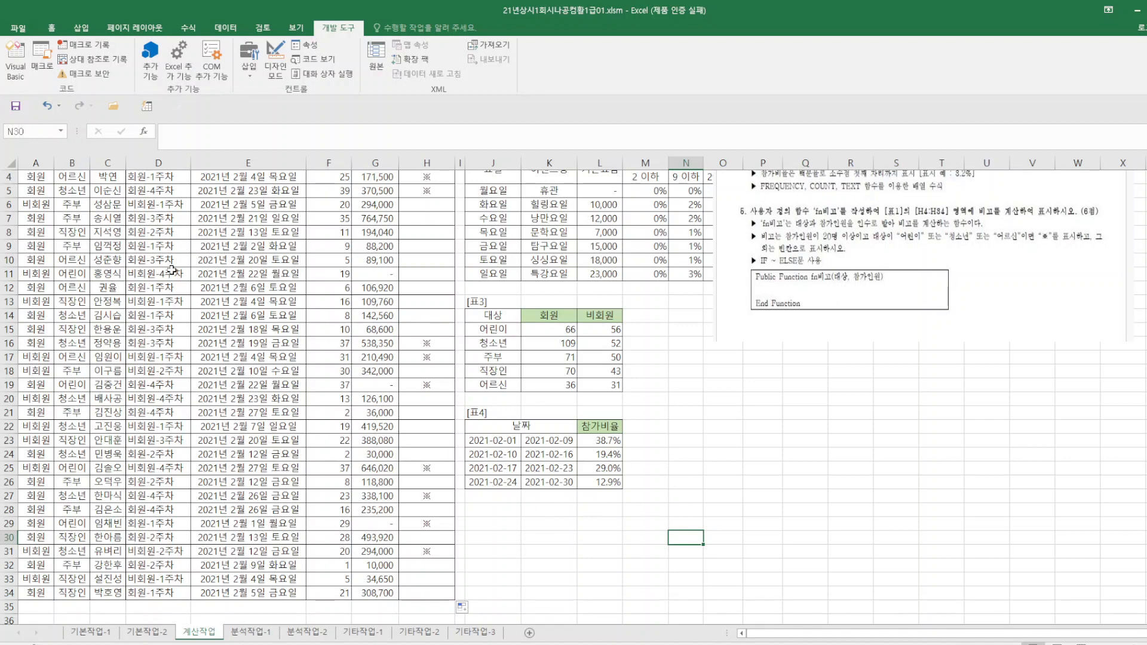
# Save the workbook and enlarge the problem-instruction picture on the 분석작업-1 sheet.
pyautogui.click(15, 105)
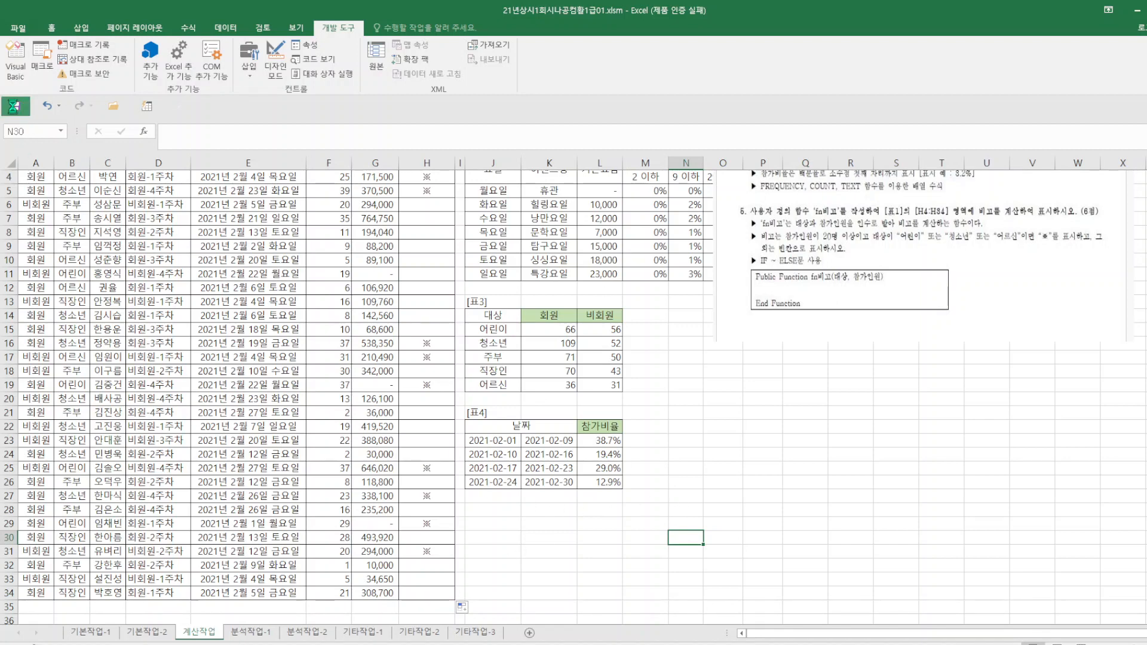
pyautogui.click(254, 635)
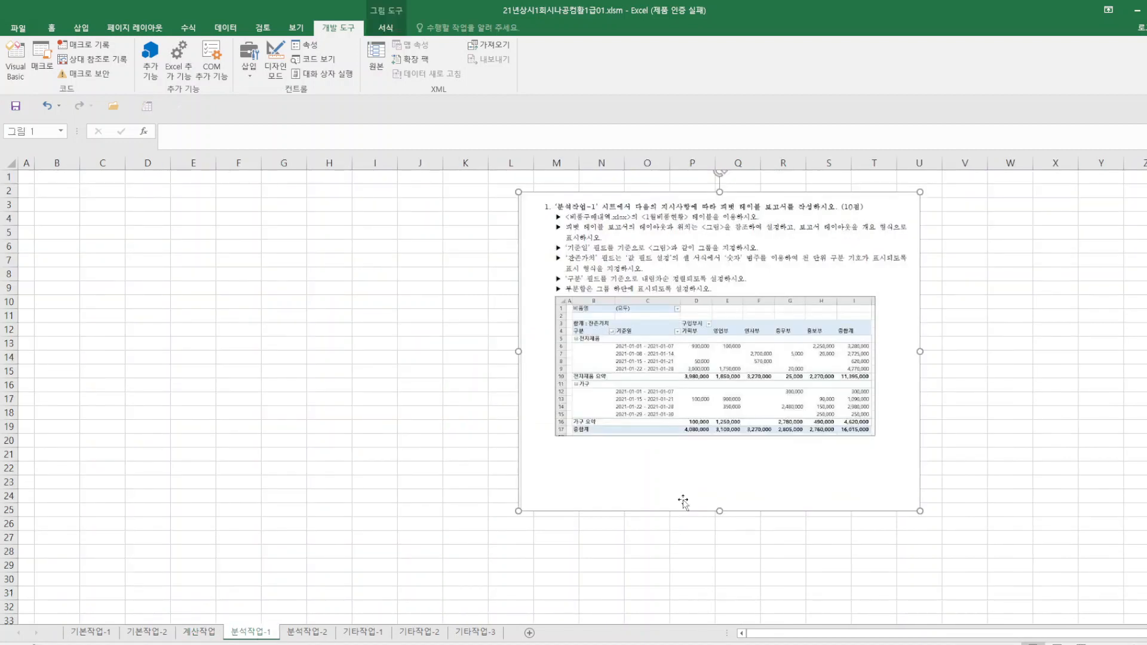
pyautogui.moveTo(917, 513); pyautogui.dragTo(1016, 588)
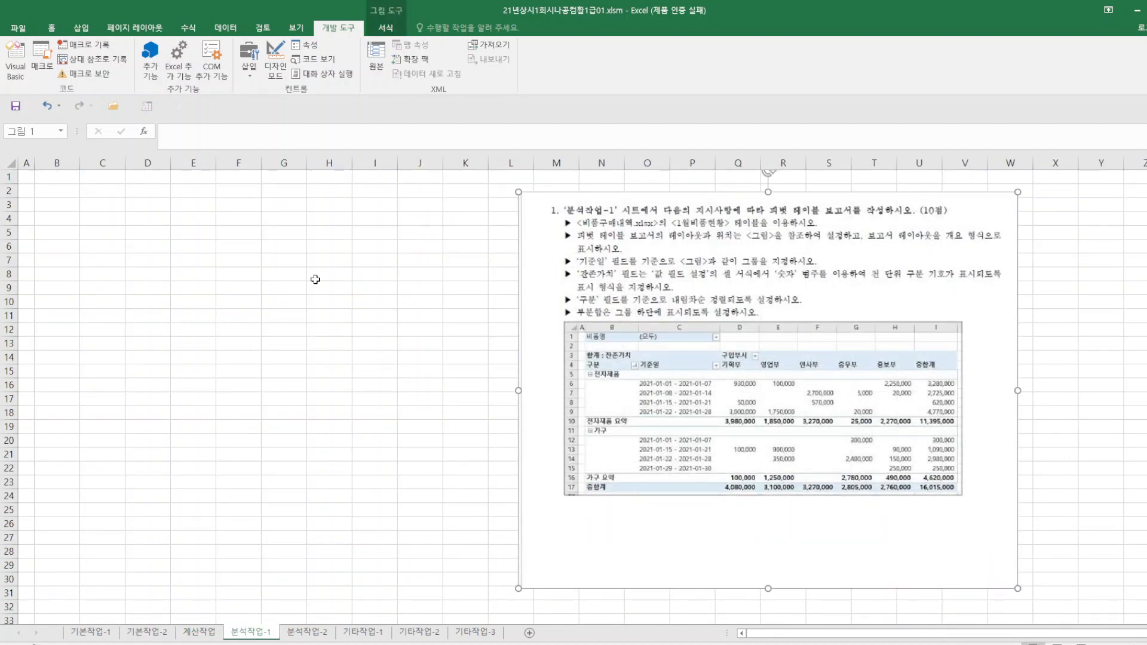
pyautogui.click(232, 35)
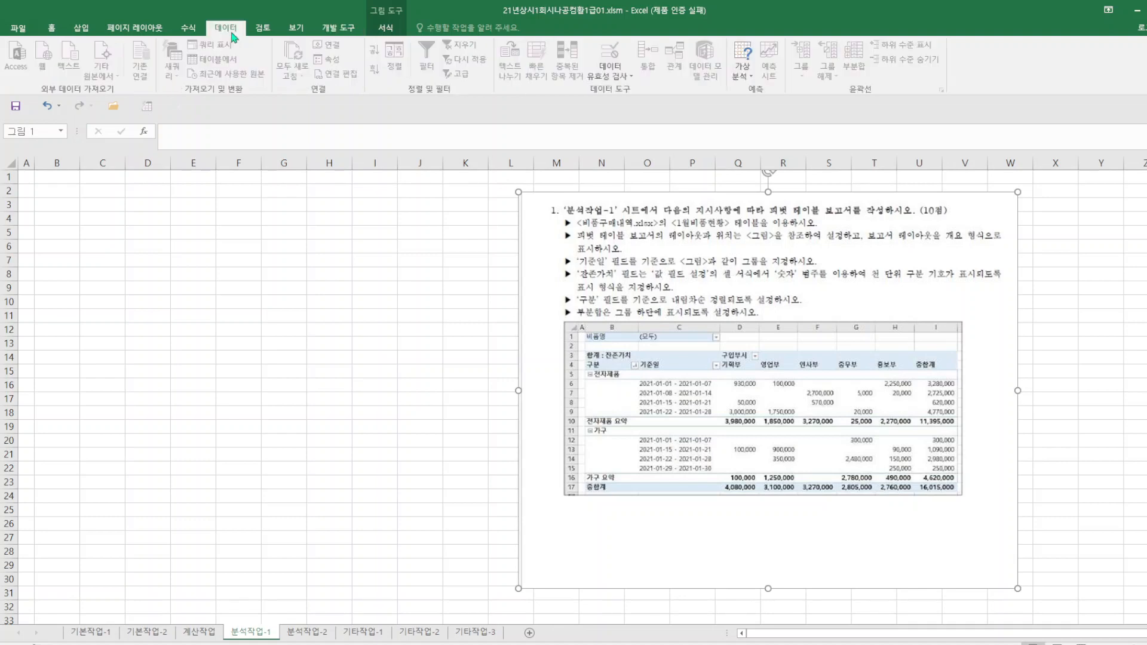
pyautogui.click(237, 304)
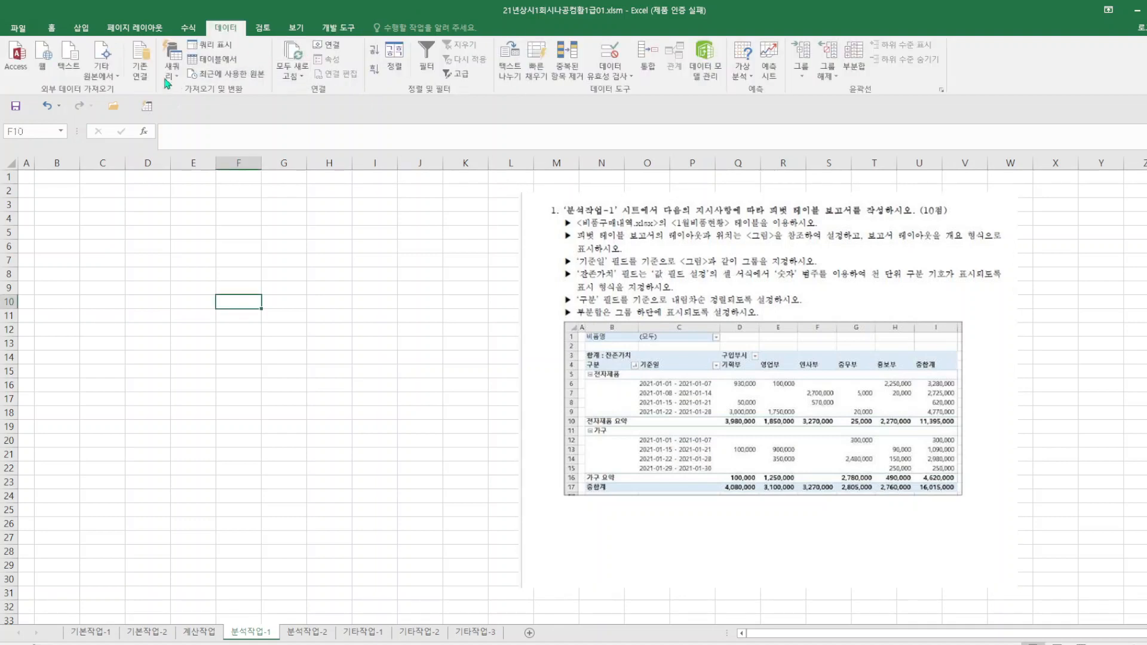
pyautogui.click(66, 67)
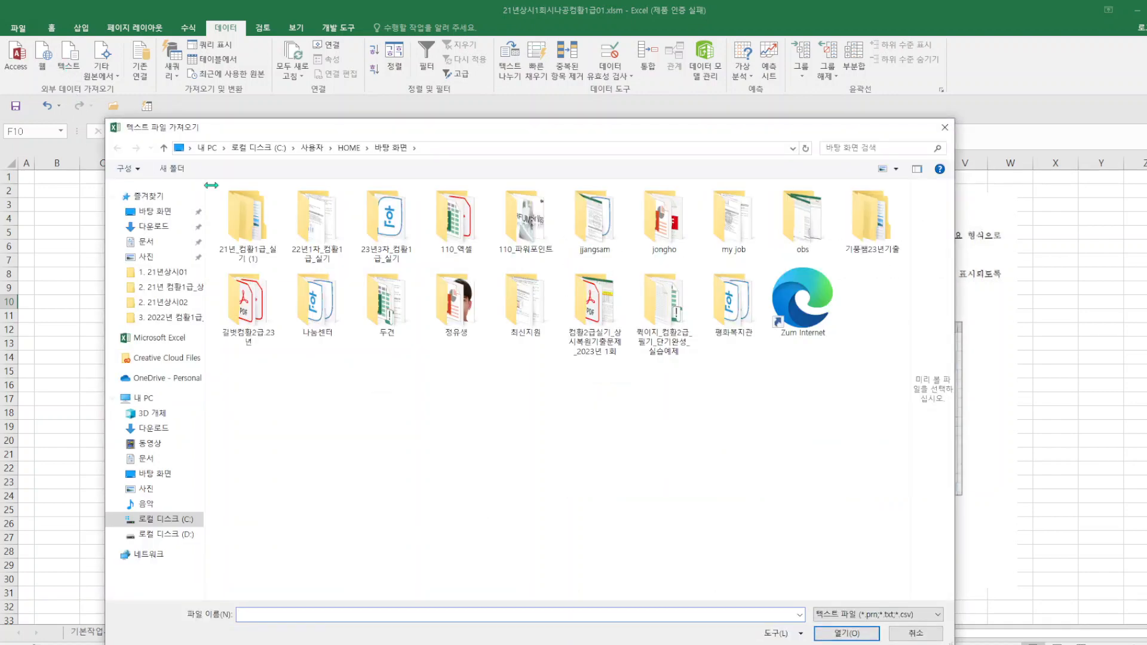
pyautogui.doubleClick(244, 216)
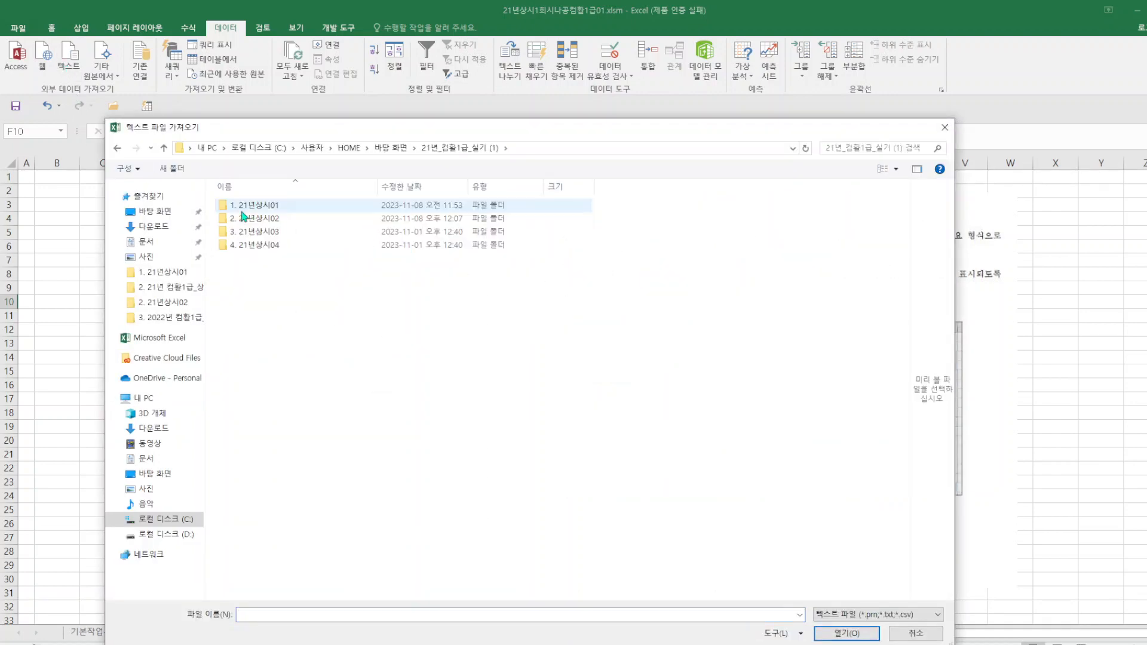
pyautogui.doubleClick(242, 209)
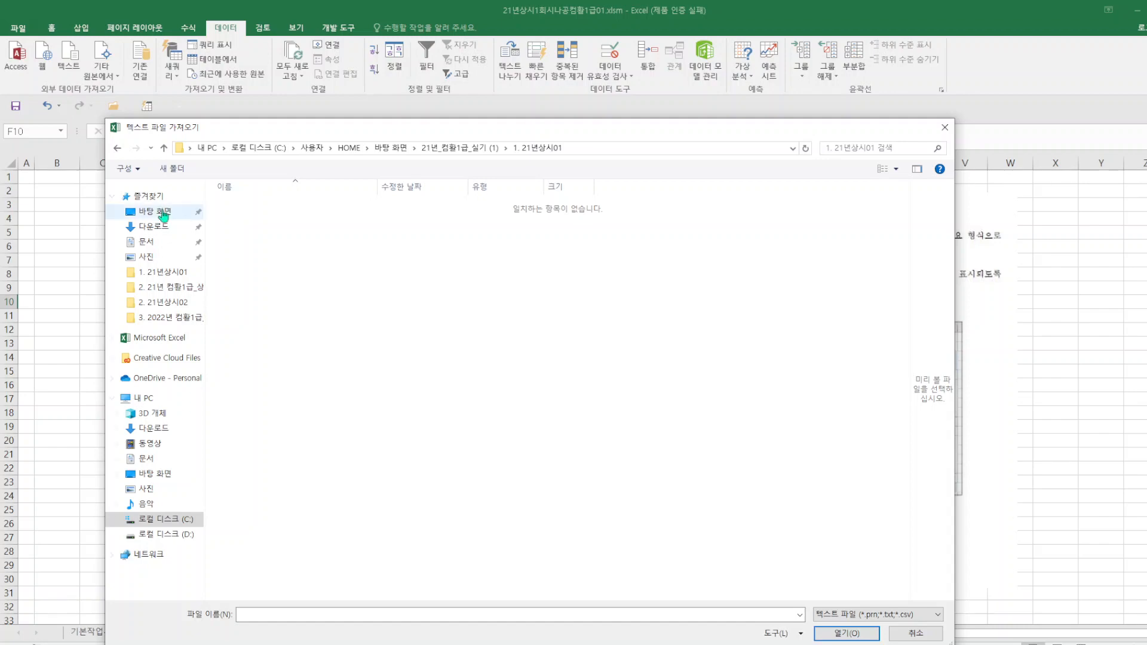
pyautogui.click(157, 212)
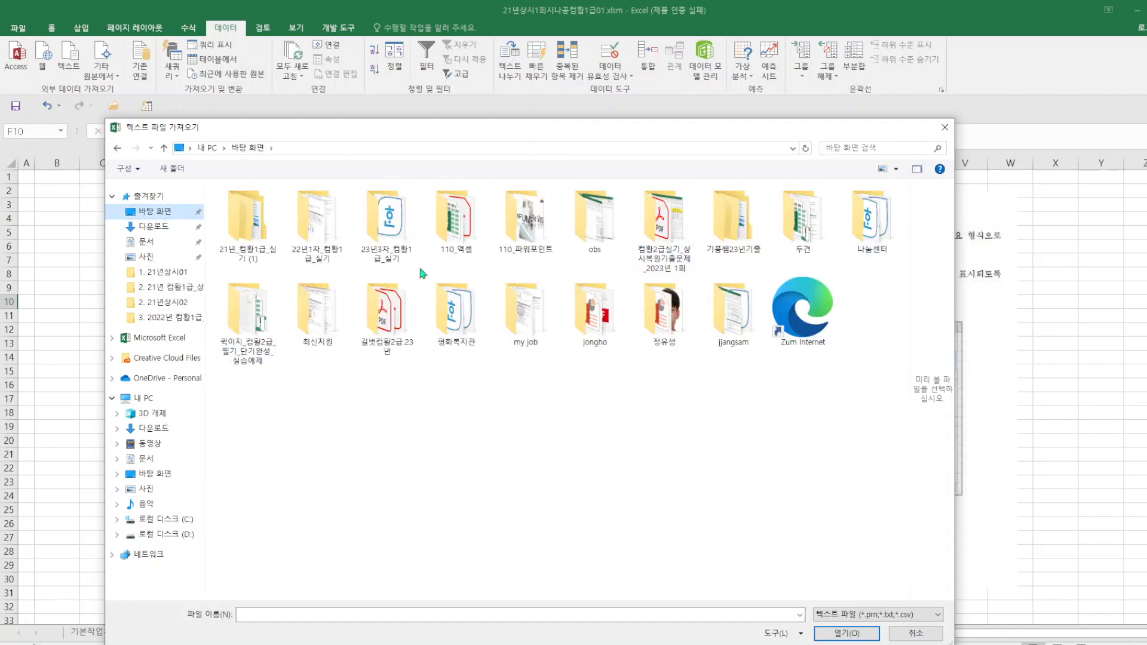
pyautogui.click(945, 128)
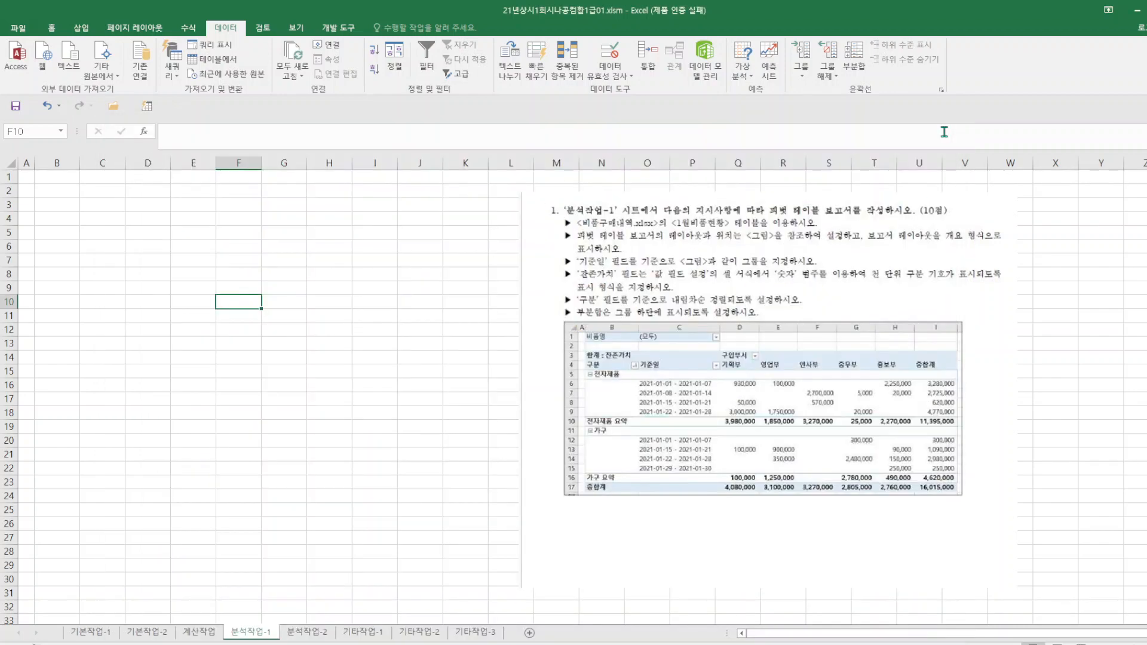
pyautogui.click(72, 59)
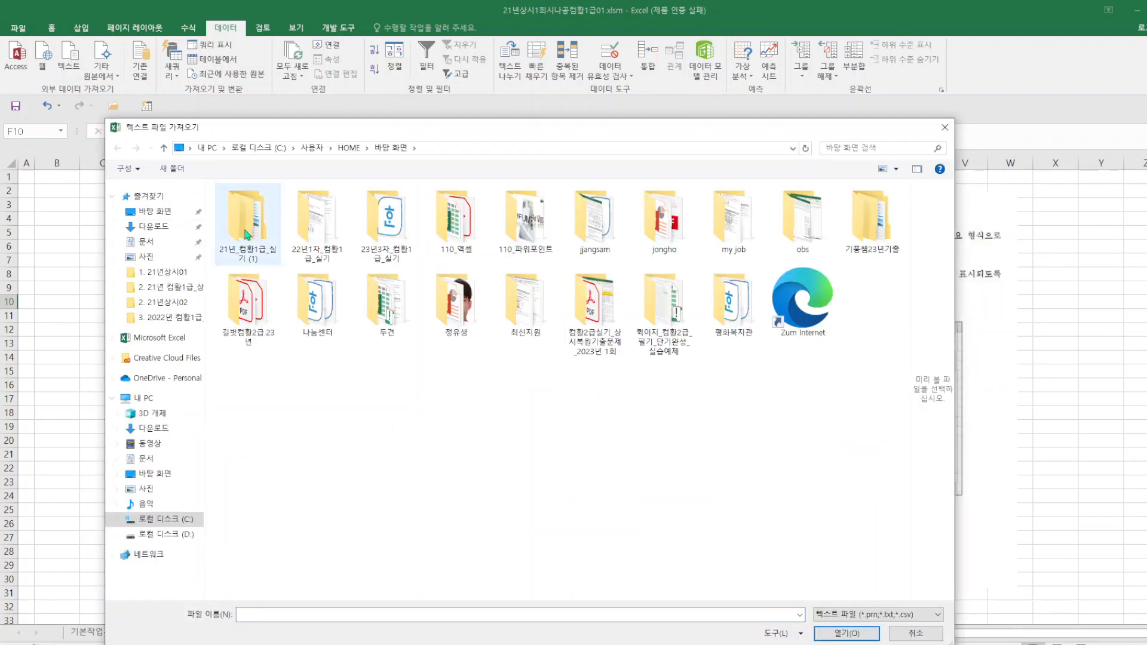
pyautogui.doubleClick(277, 209)
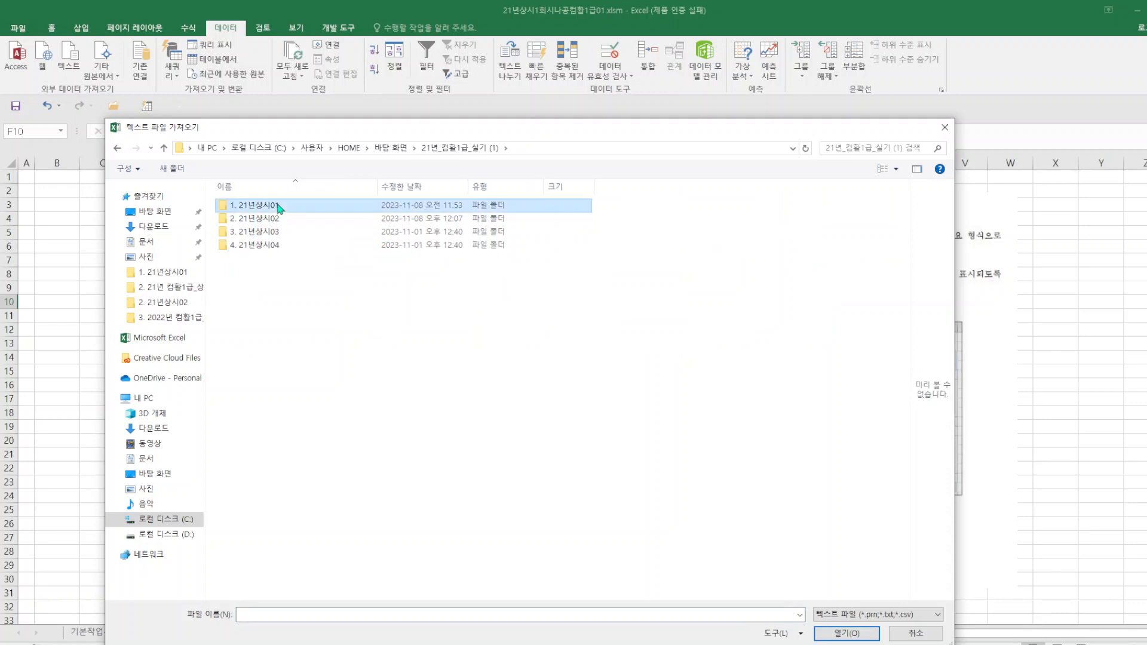
pyautogui.doubleClick(277, 204)
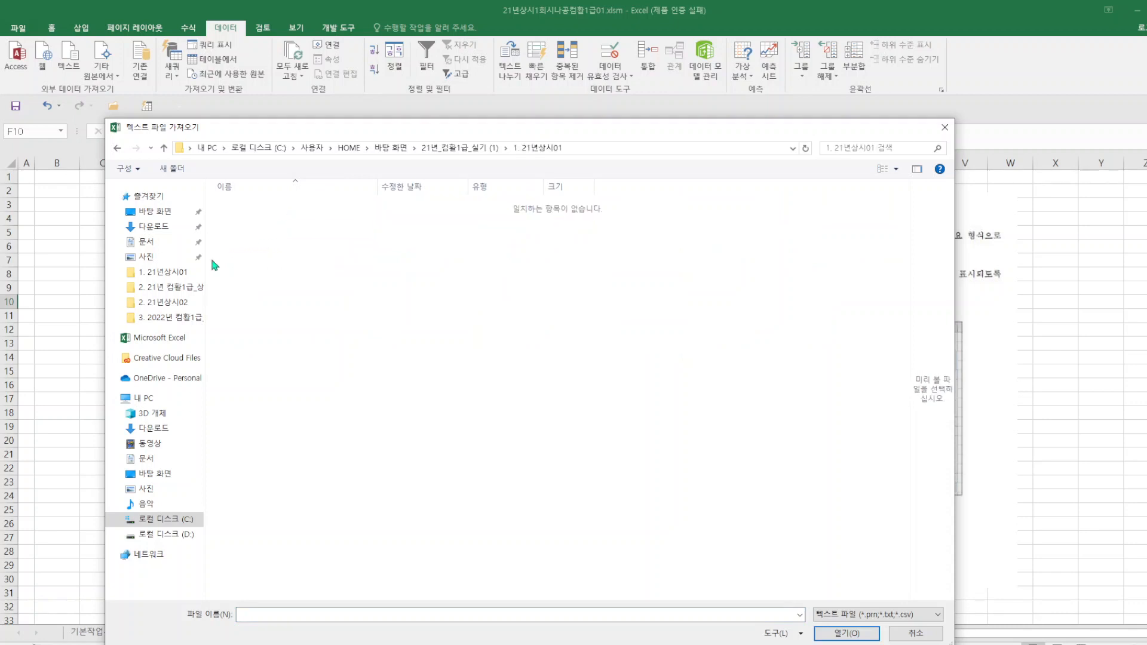
pyautogui.click(153, 273)
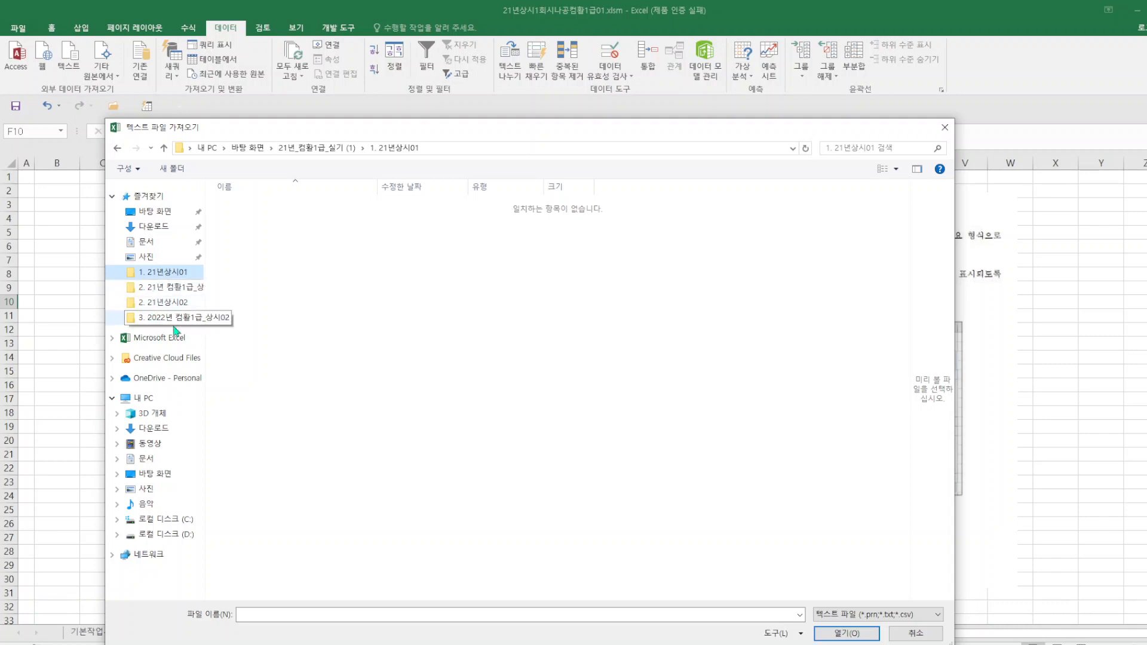
pyautogui.click(942, 128)
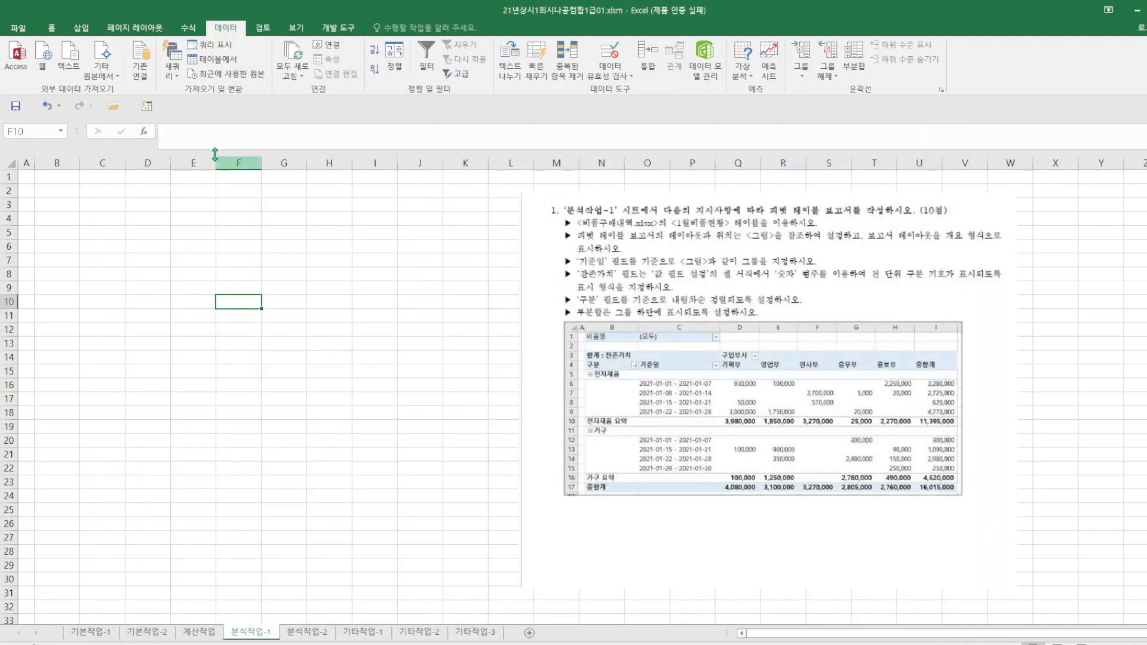
pyautogui.click(139, 66)
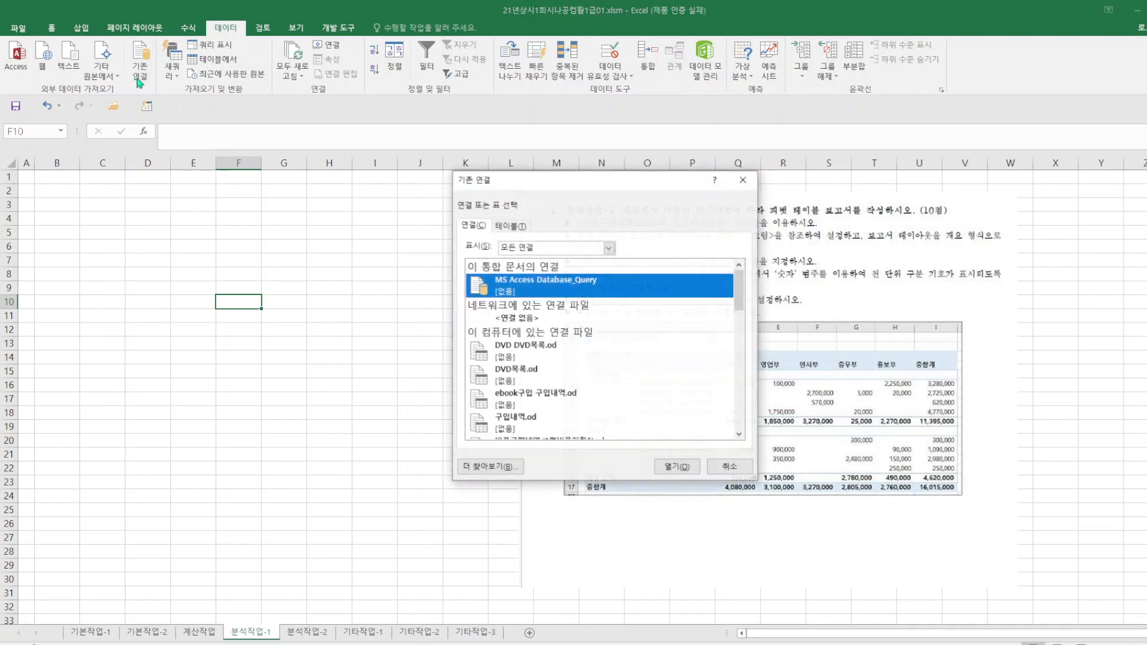
pyautogui.click(510, 468)
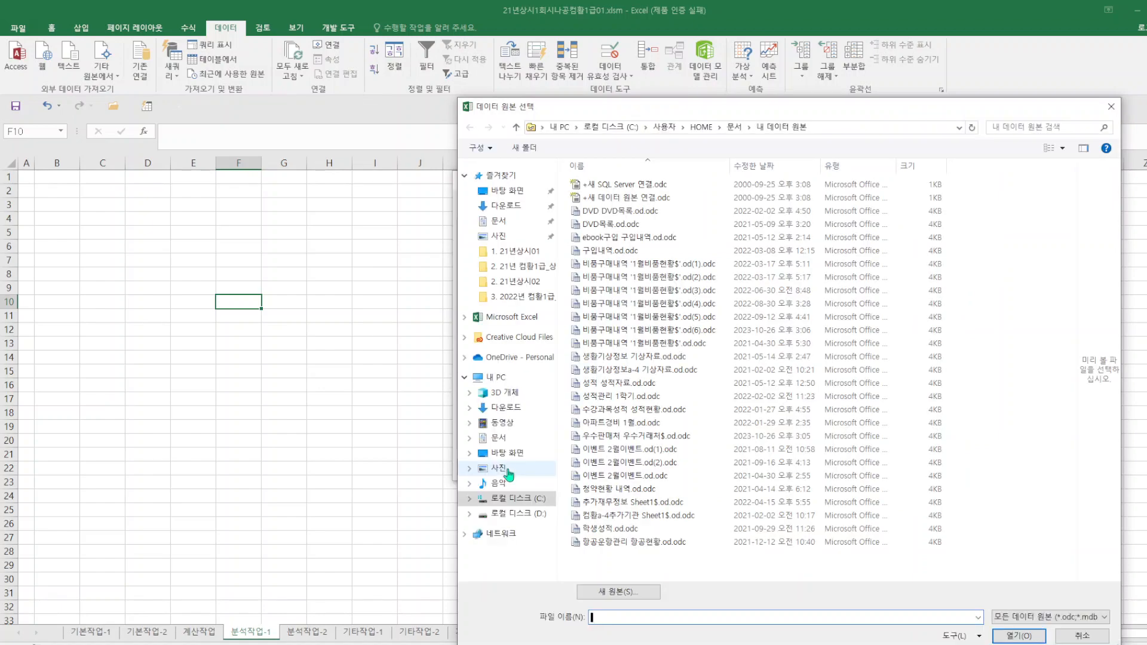
pyautogui.click(505, 453)
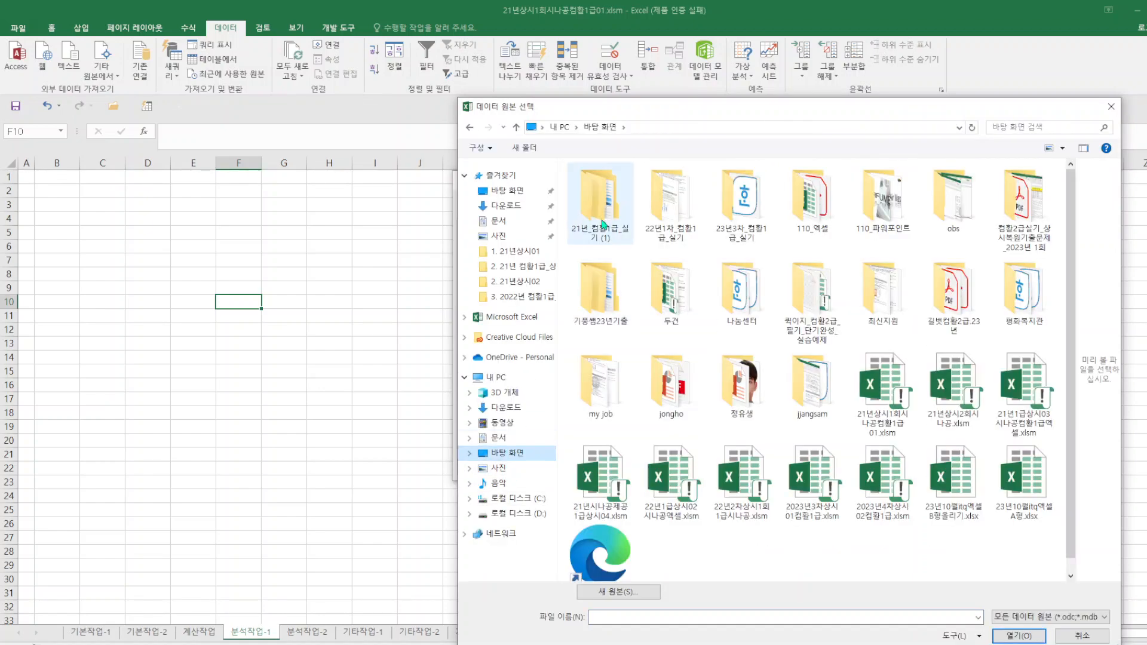
pyautogui.doubleClick(602, 225)
pyautogui.doubleClick(606, 185)
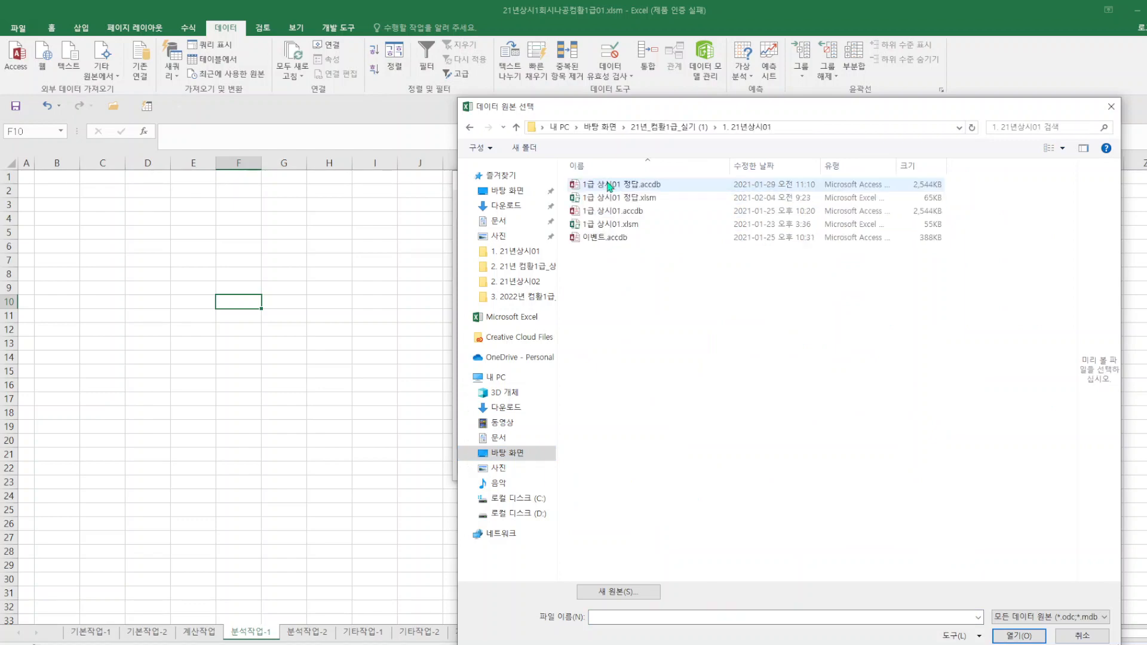
pyautogui.moveTo(856, 105); pyautogui.dragTo(277, 227)
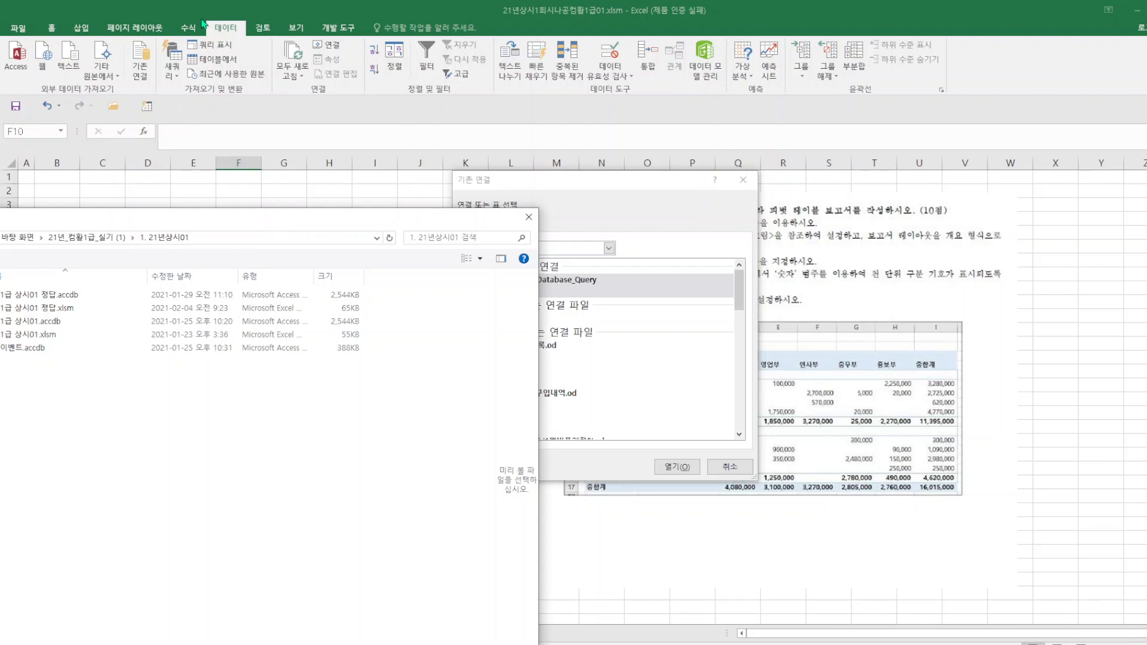
pyautogui.click(528, 217)
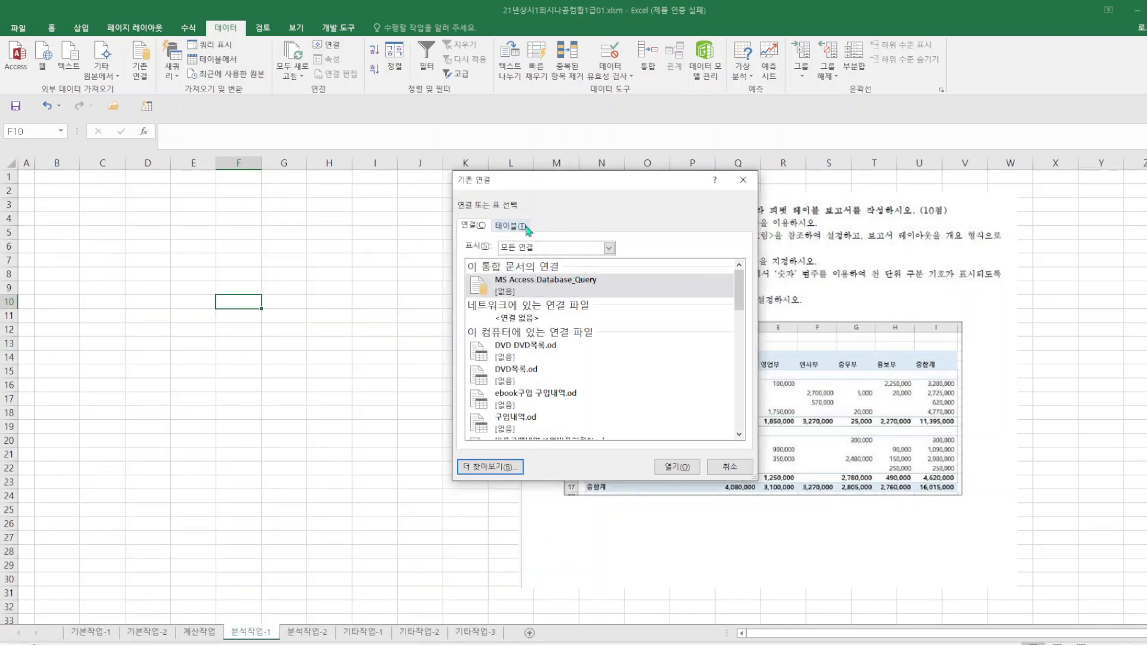
pyautogui.click(743, 180)
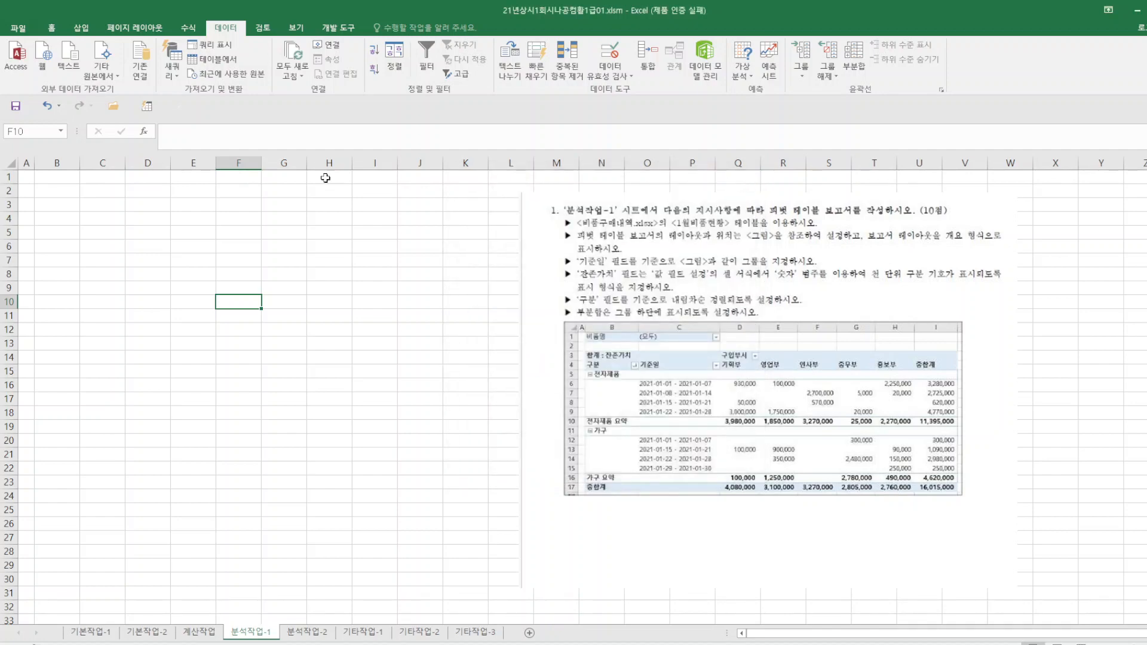
# Start a Microsoft Query from MS Access Database and connect it to 이벤트.accdb in the 1. 21년상시01 folder.
pyautogui.click(118, 79)
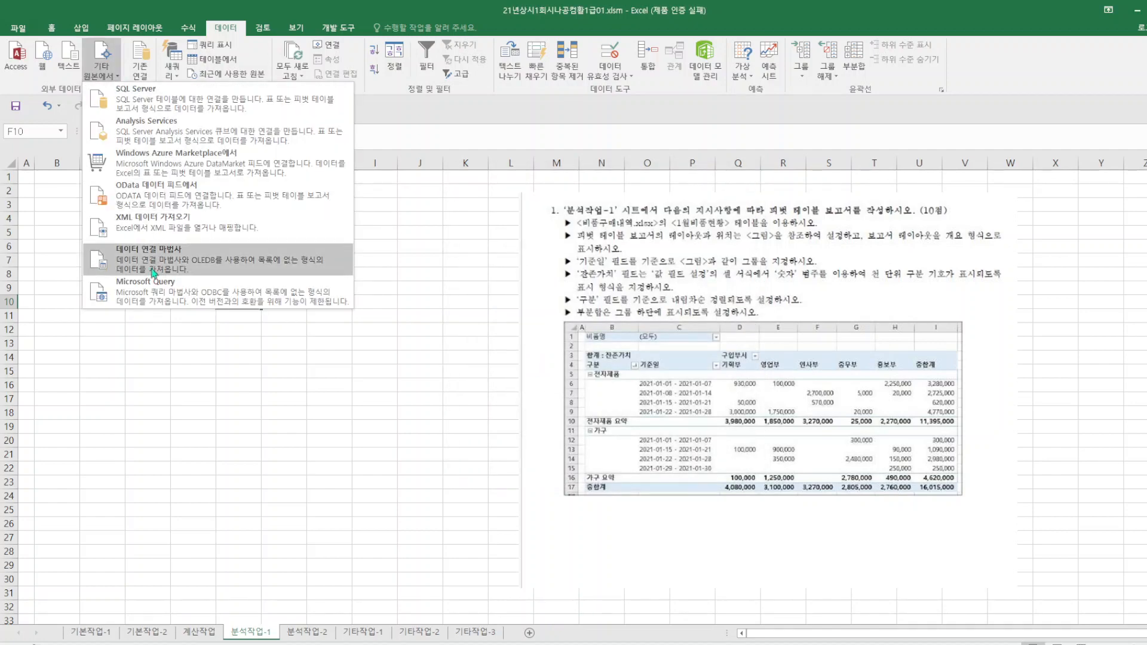
pyautogui.click(154, 288)
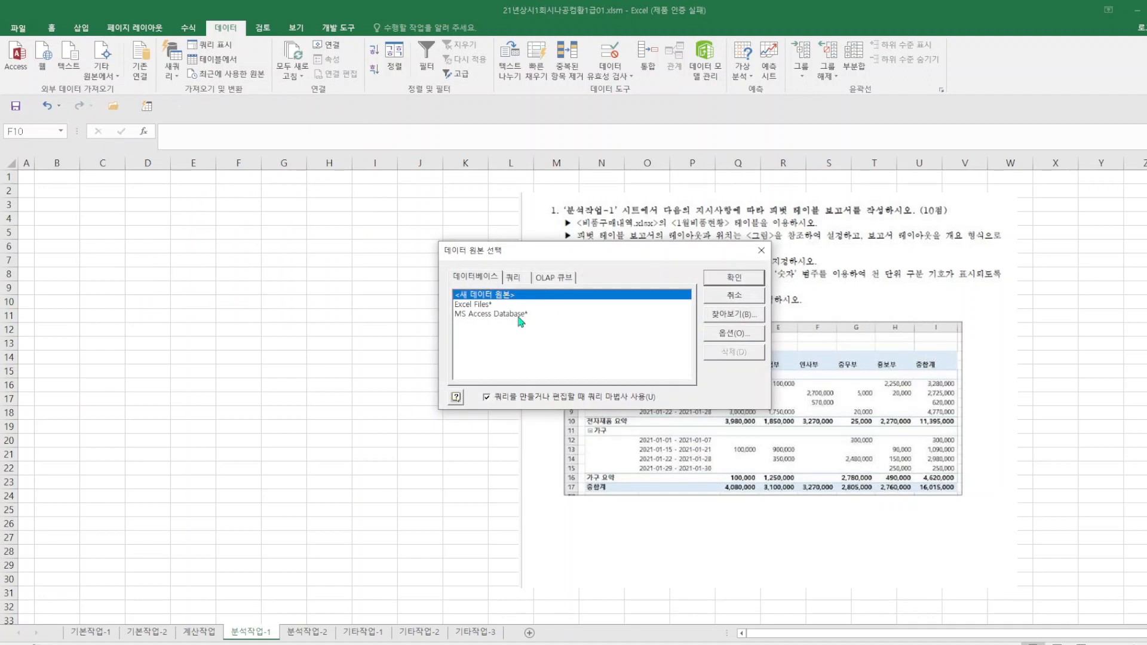
pyautogui.doubleClick(519, 314)
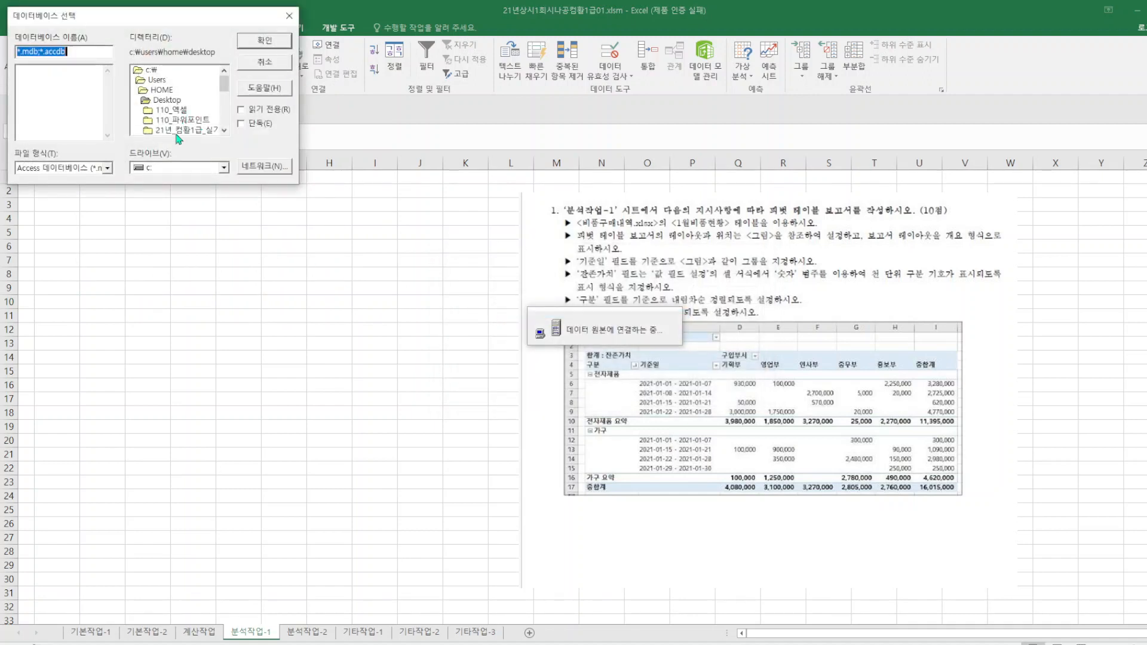
pyautogui.doubleClick(175, 131)
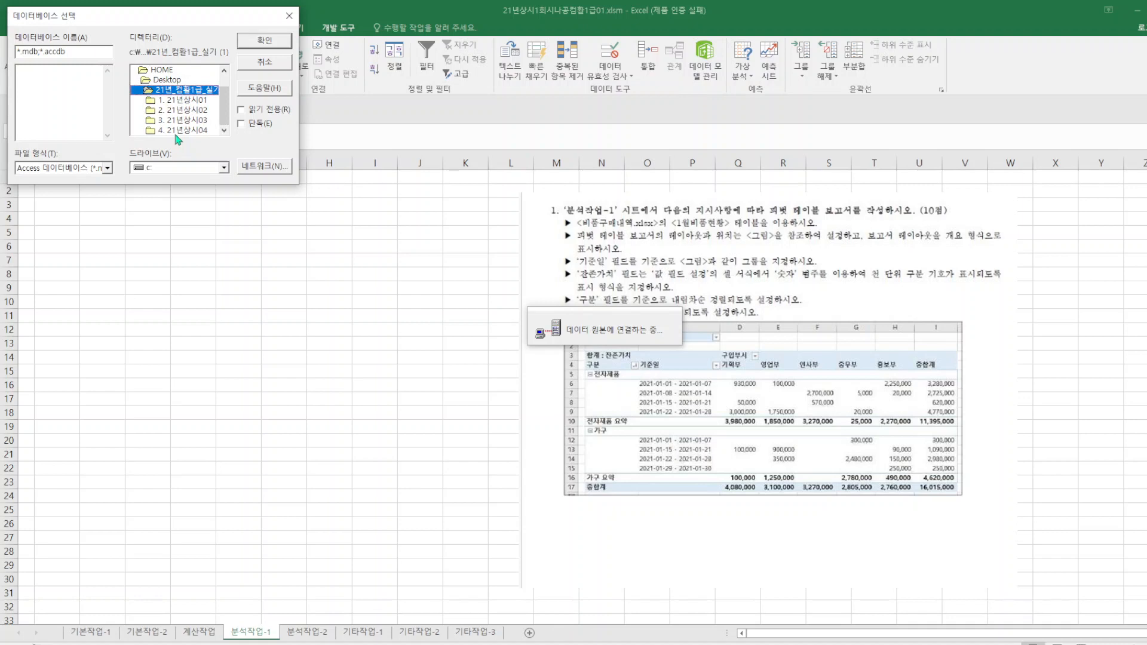
pyautogui.doubleClick(187, 101)
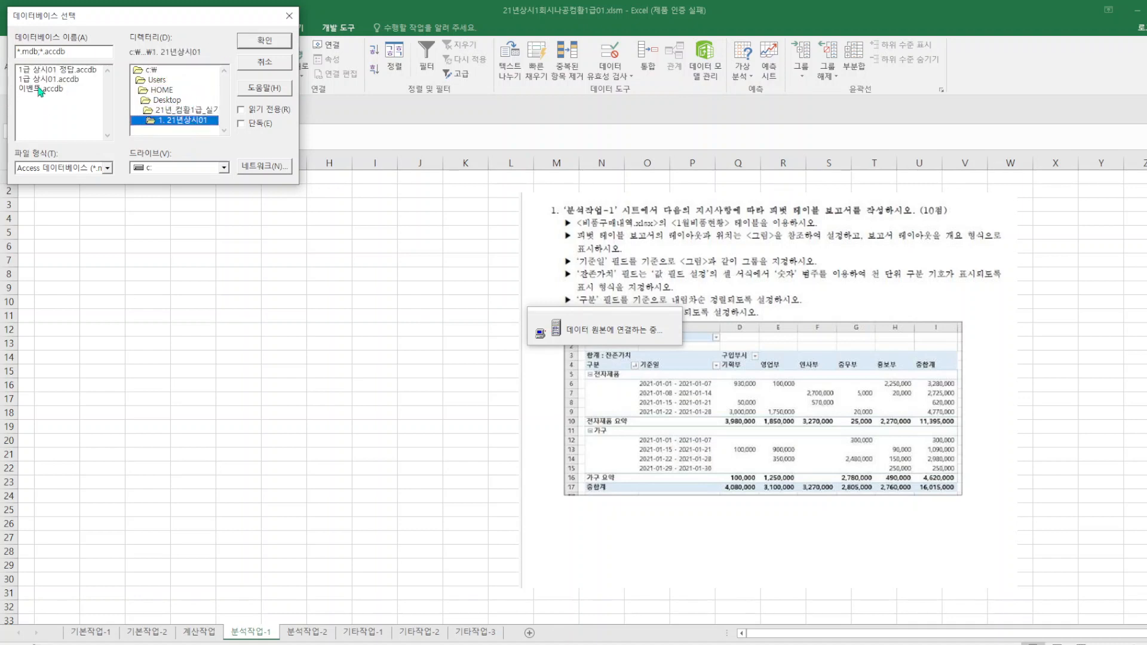
pyautogui.doubleClick(39, 89)
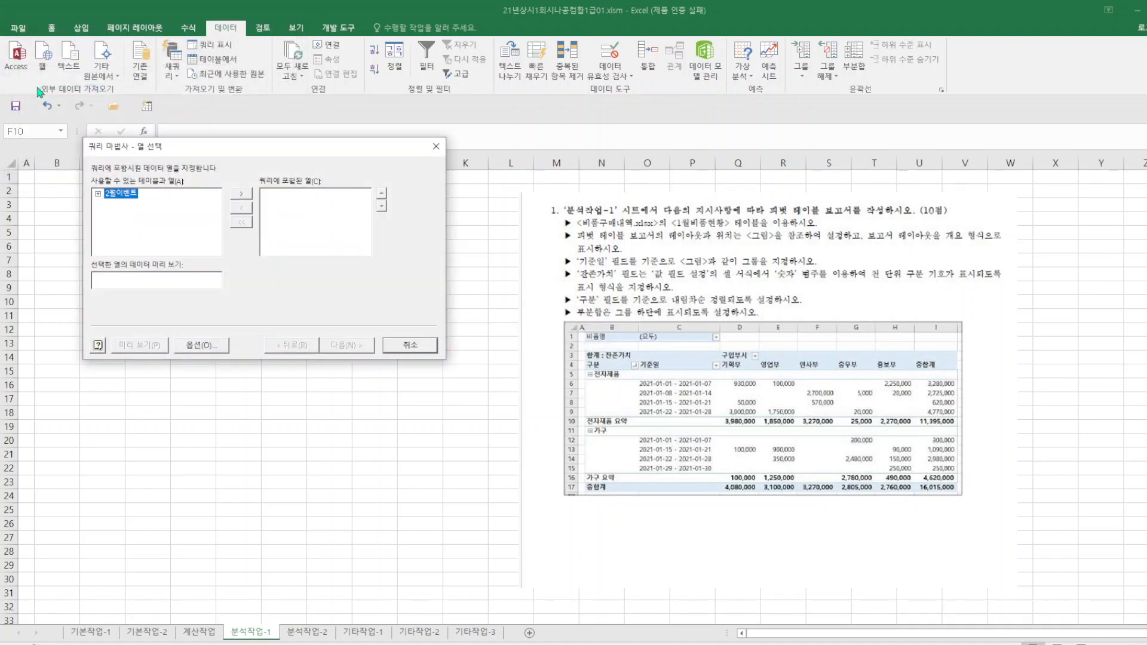
# Add the 구분, 대상, 참가인원 and 참가비 columns of the 2월이벤트 table to the query.
pyautogui.click(98, 194)
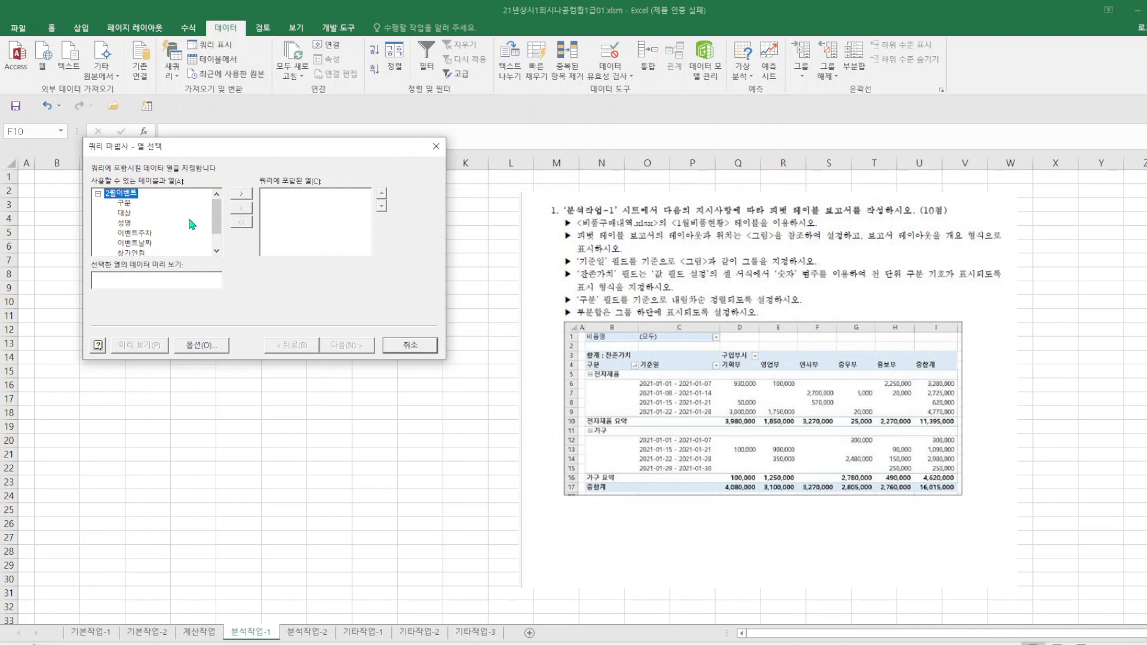
pyautogui.doubleClick(125, 204)
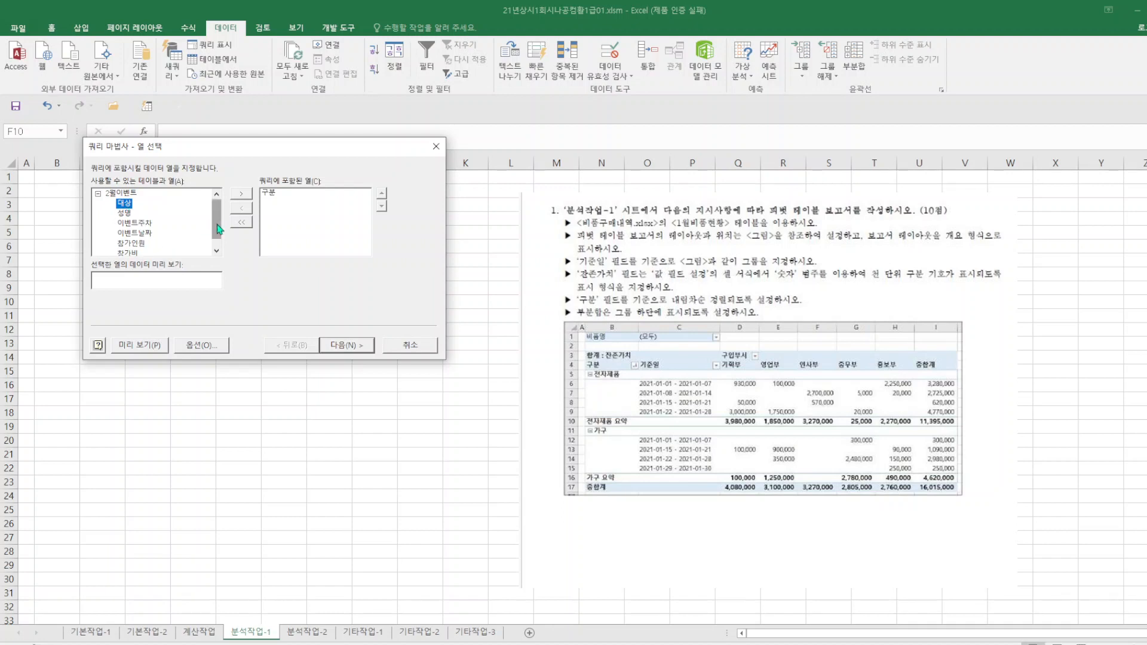
pyautogui.moveTo(217, 225)
pyautogui.mouseDown()
pyautogui.moveTo(217, 236)
pyautogui.moveTo(212, 206)
pyautogui.mouseUp()
pyautogui.doubleClick(129, 204)
pyautogui.doubleClick(139, 233)
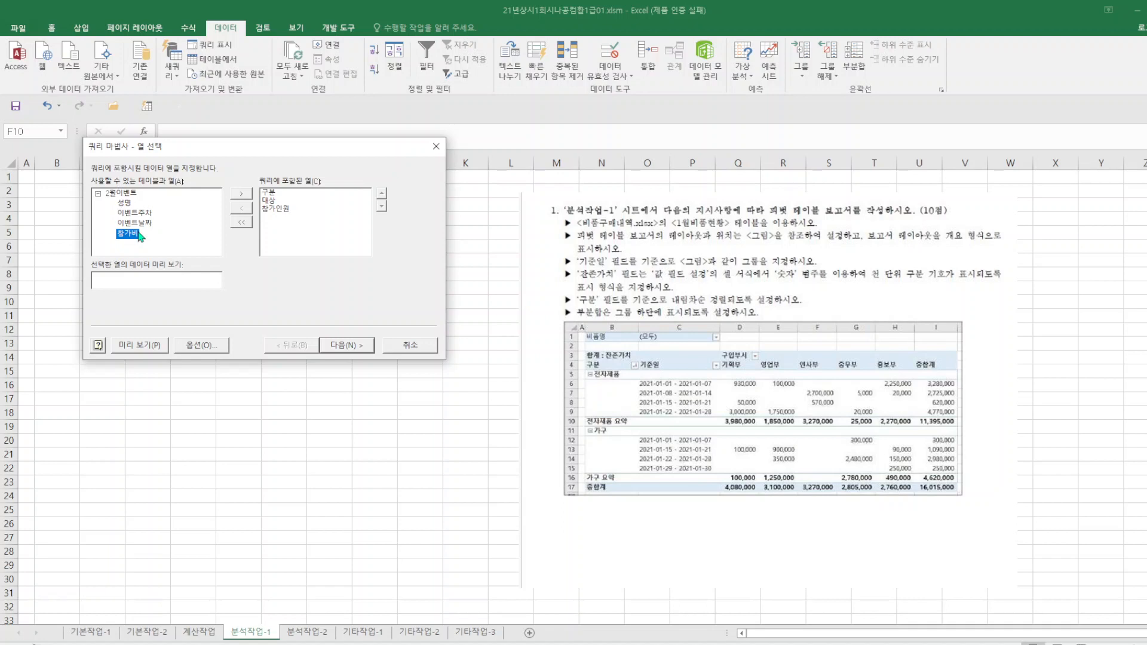
pyautogui.doubleClick(125, 235)
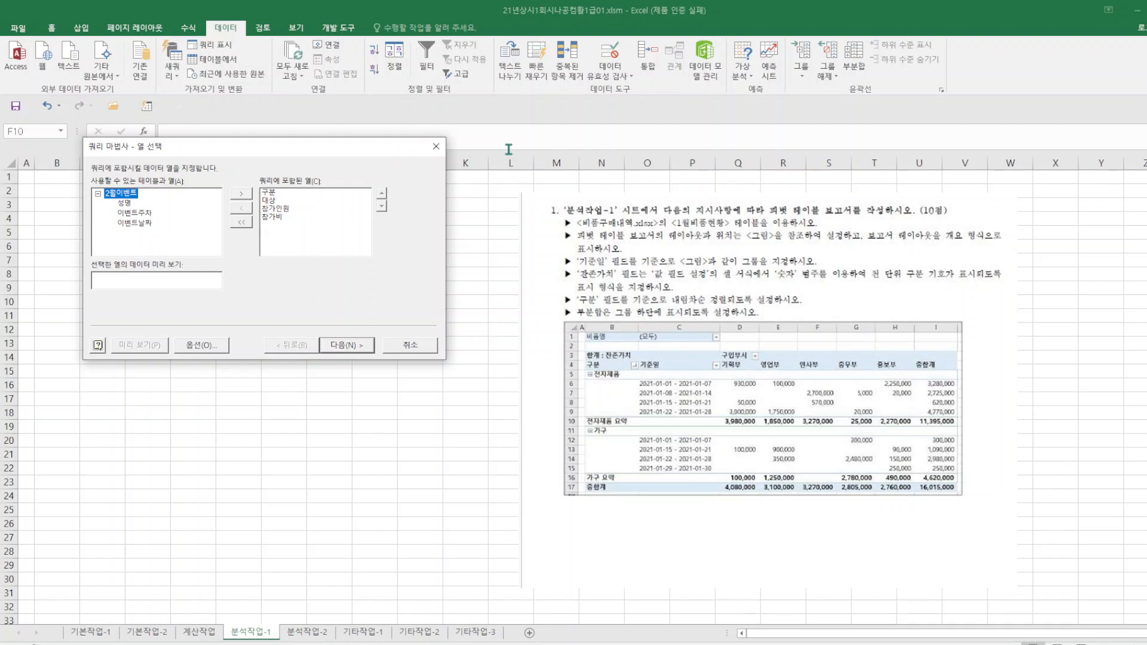
# Cancel the query wizard for the 2월이벤트 table without changing the query in Microsoft Query.
pyautogui.click(438, 149)
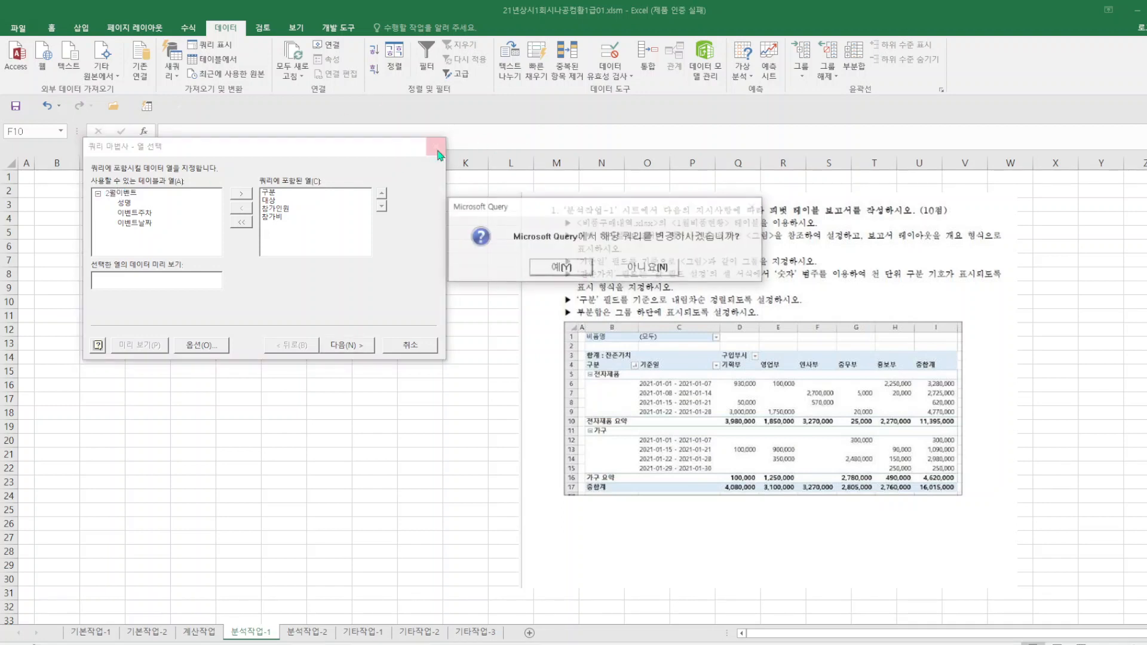
pyautogui.click(657, 267)
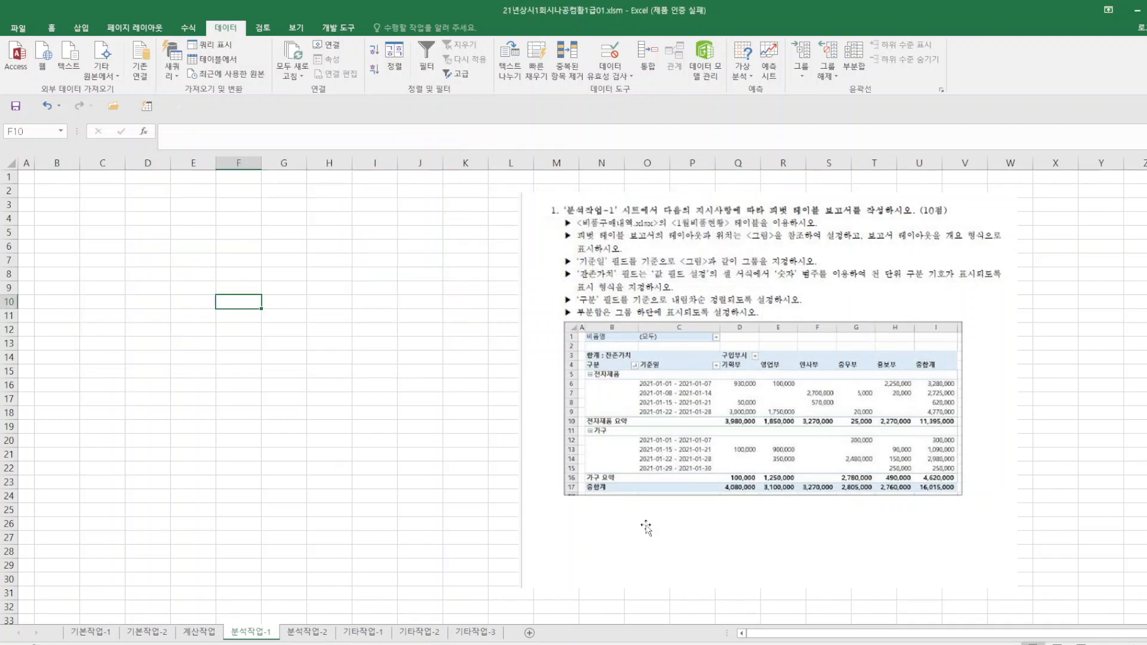
pyautogui.click(146, 106)
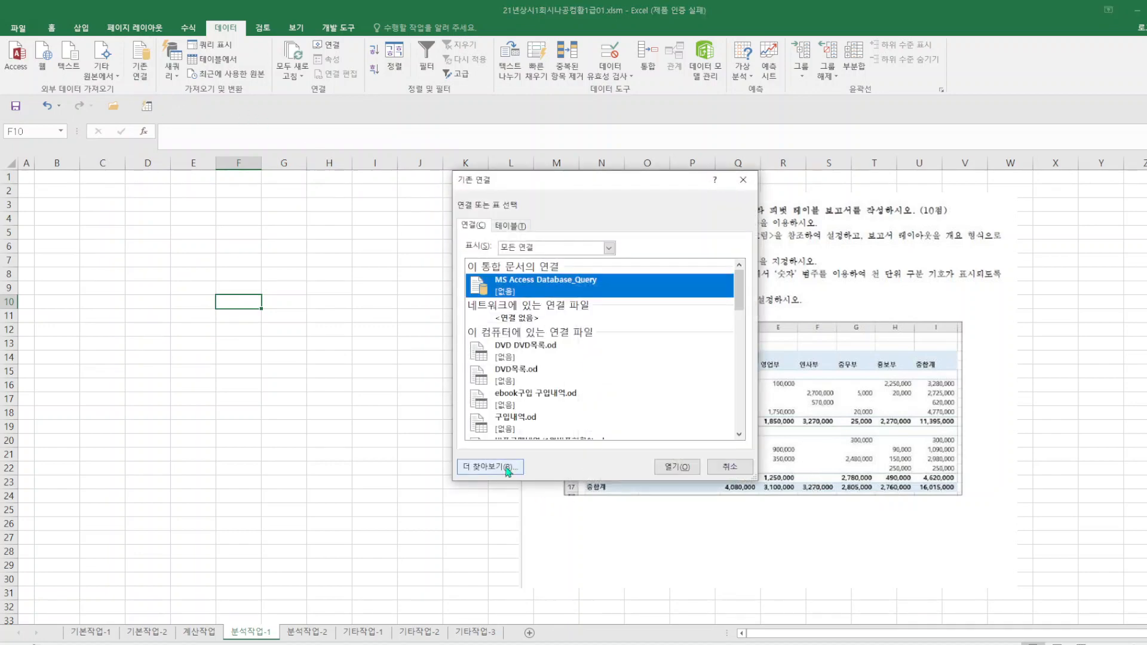
pyautogui.click(508, 467)
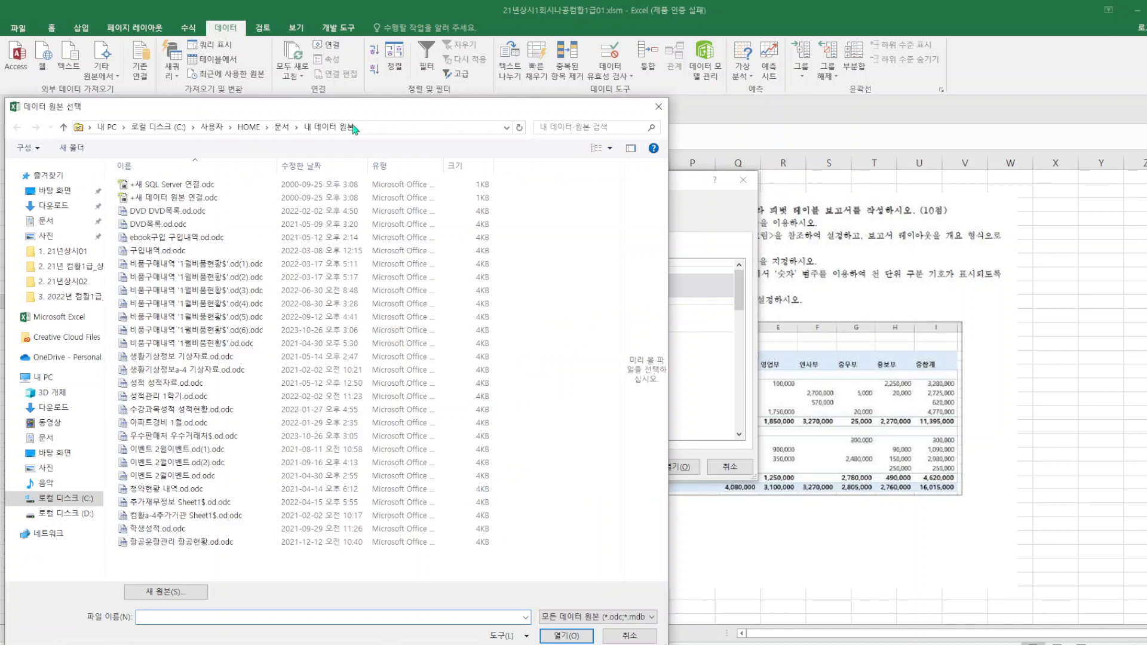
pyautogui.click(94, 190)
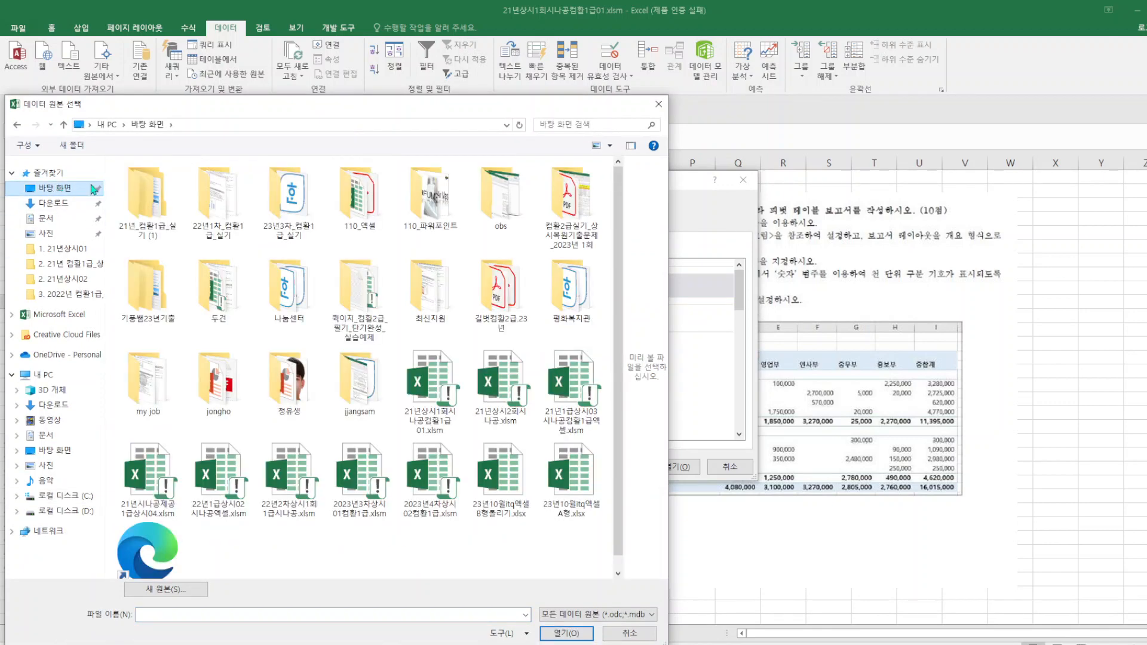
pyautogui.doubleClick(144, 206)
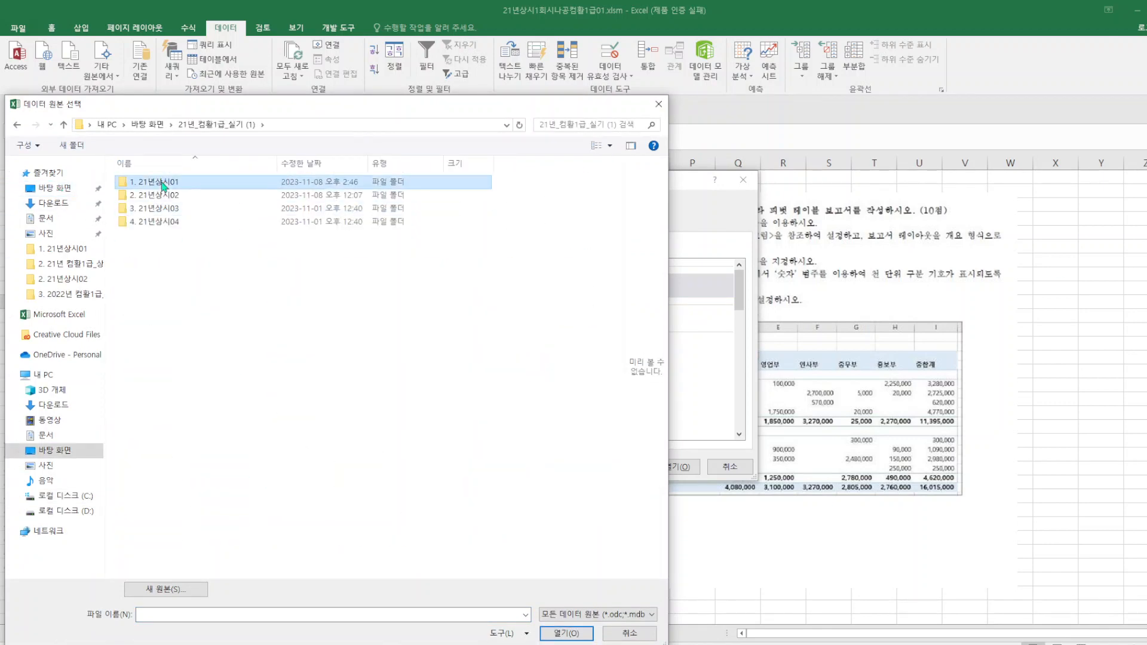
pyautogui.doubleClick(159, 183)
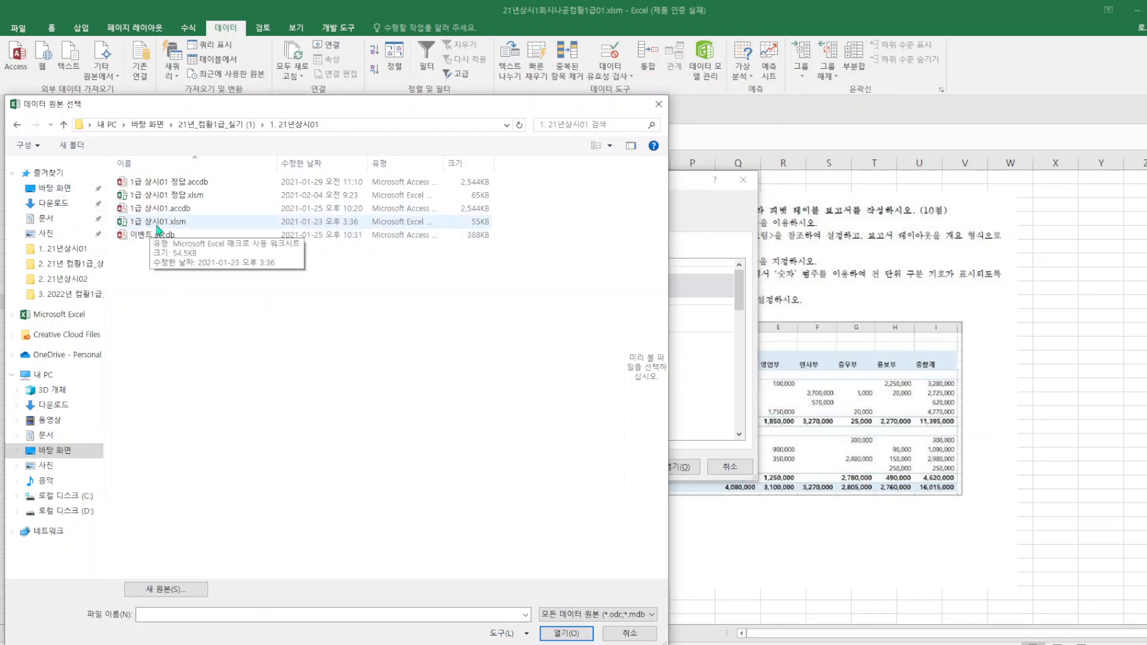
pyautogui.click(66, 124)
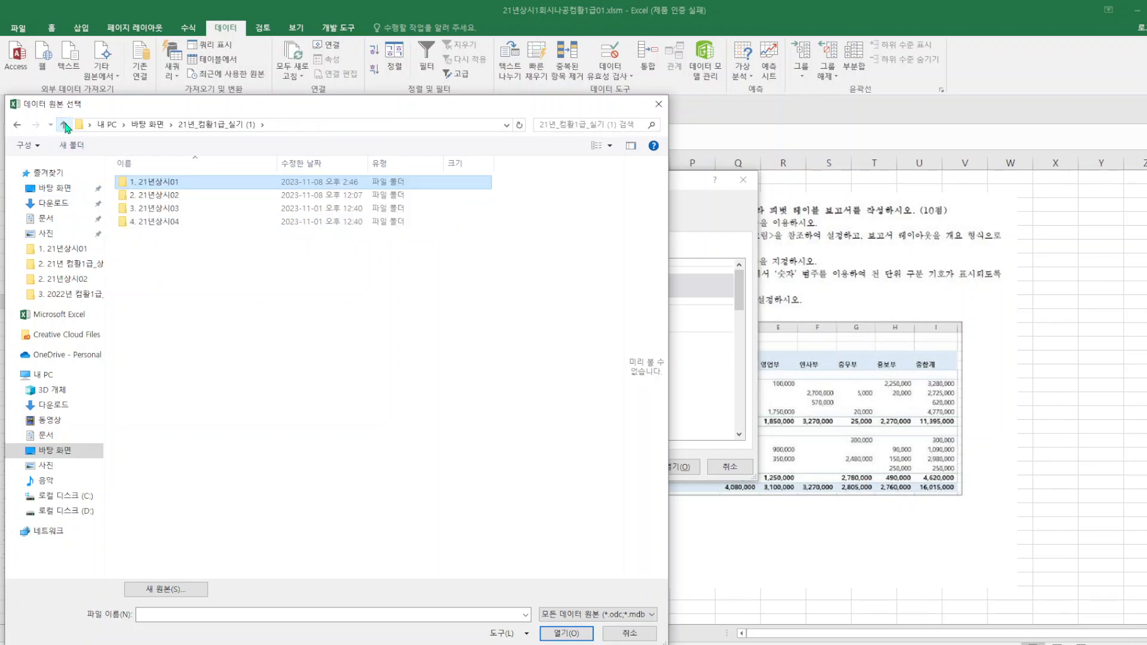
pyautogui.click(65, 125)
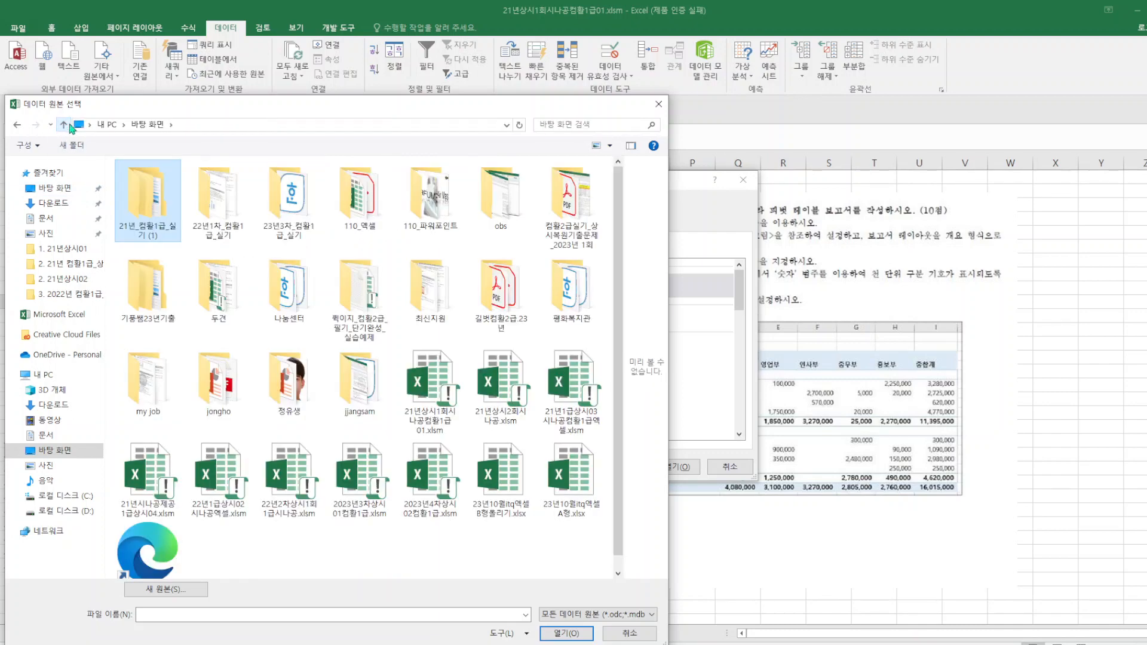
pyautogui.click(659, 104)
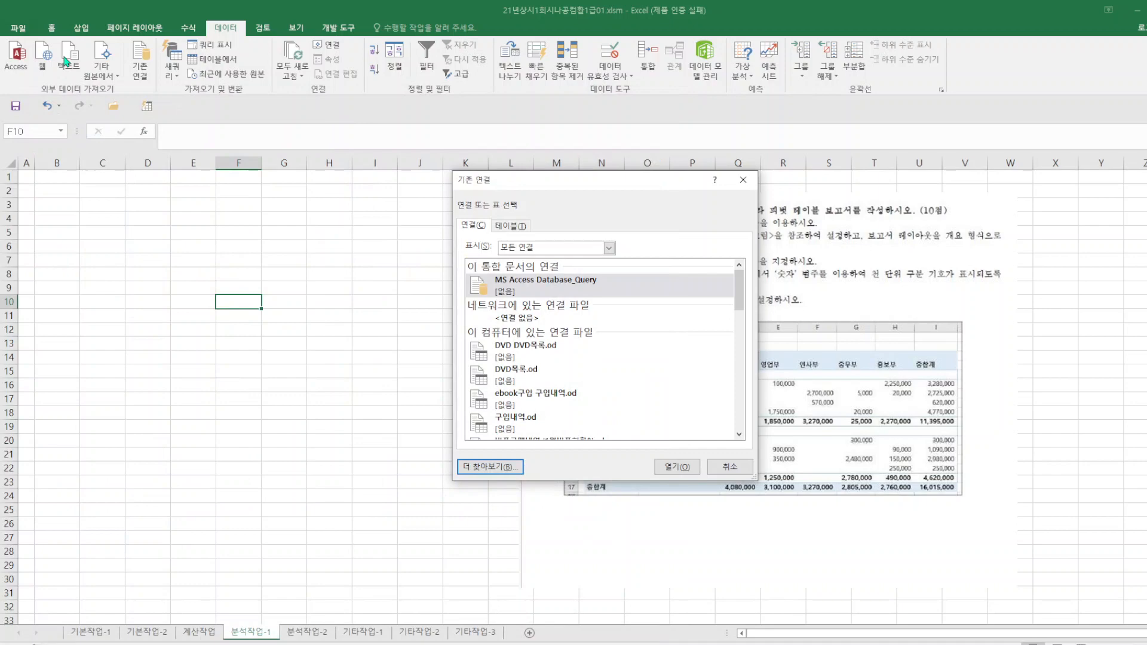
pyautogui.click(504, 467)
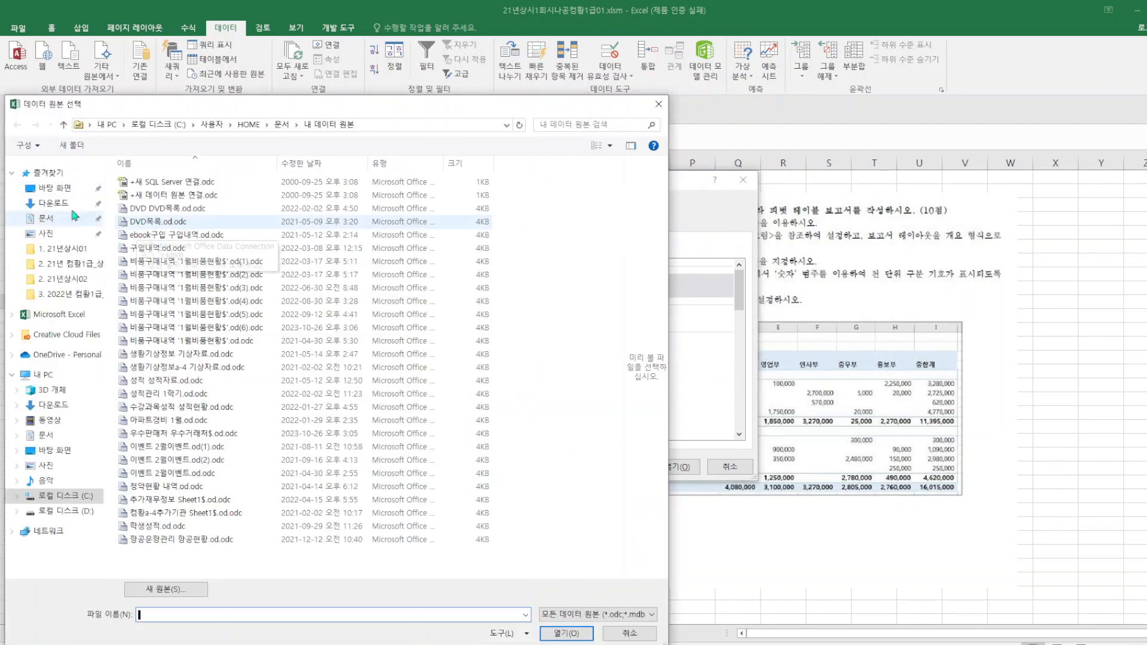
pyautogui.click(60, 188)
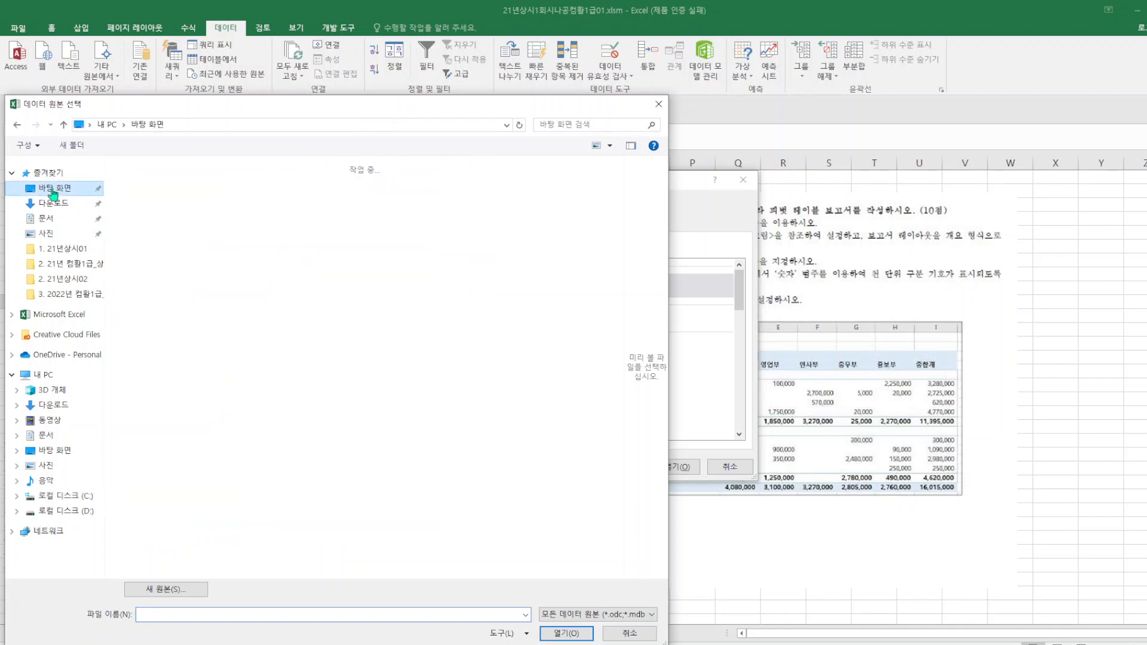
pyautogui.doubleClick(129, 215)
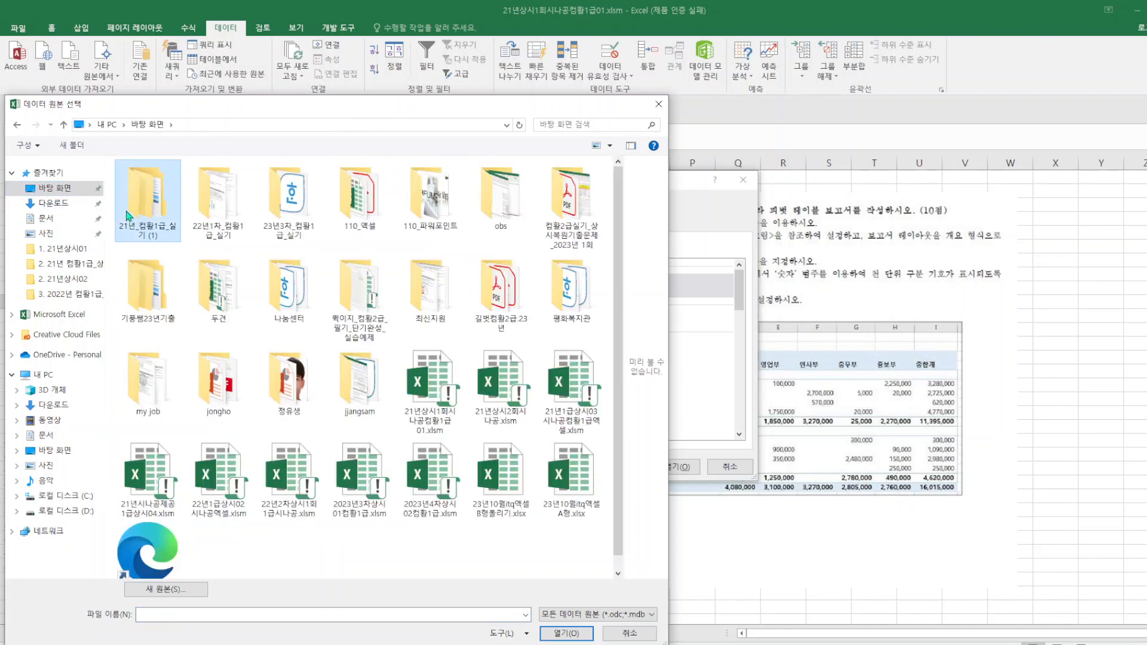
pyautogui.doubleClick(152, 182)
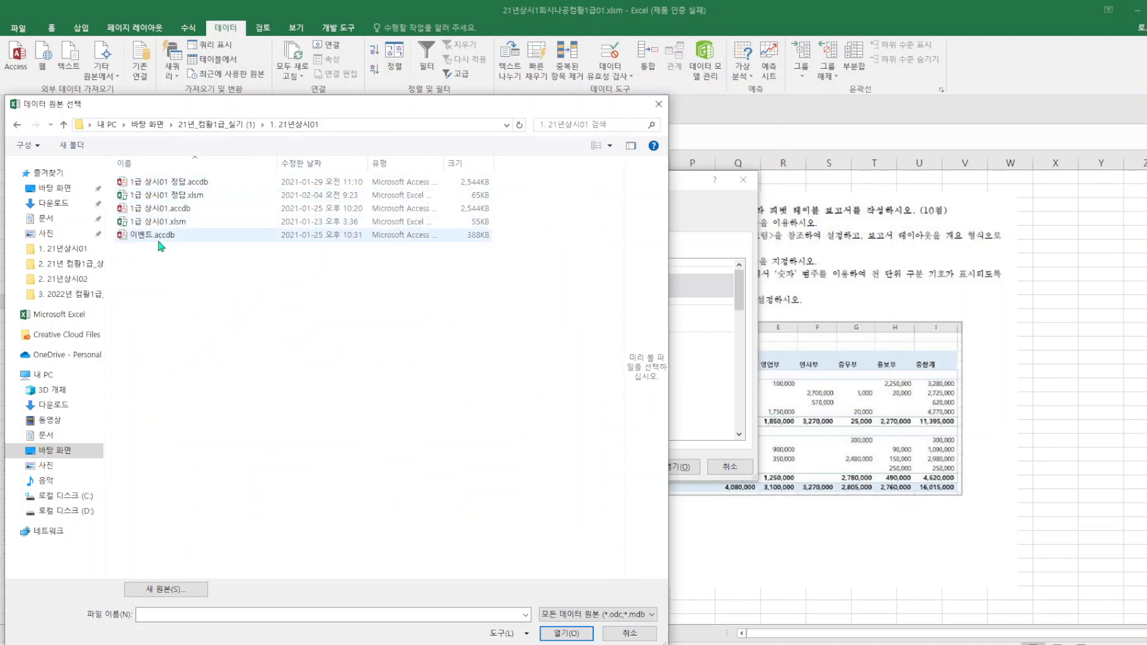
pyautogui.click(63, 126)
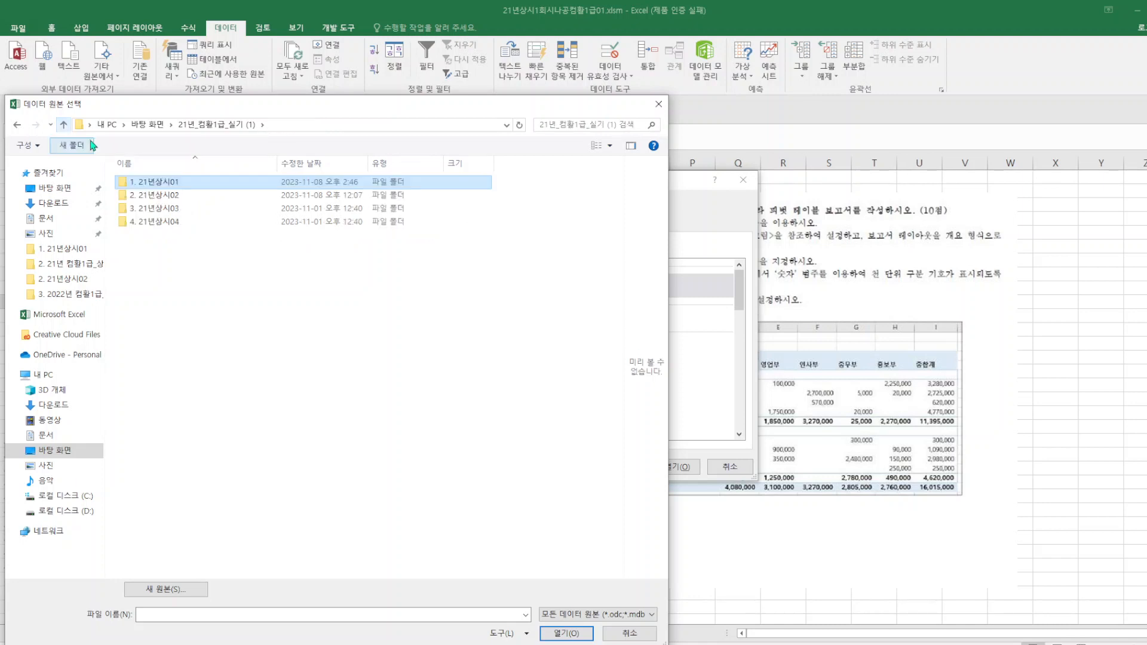
pyautogui.click(659, 104)
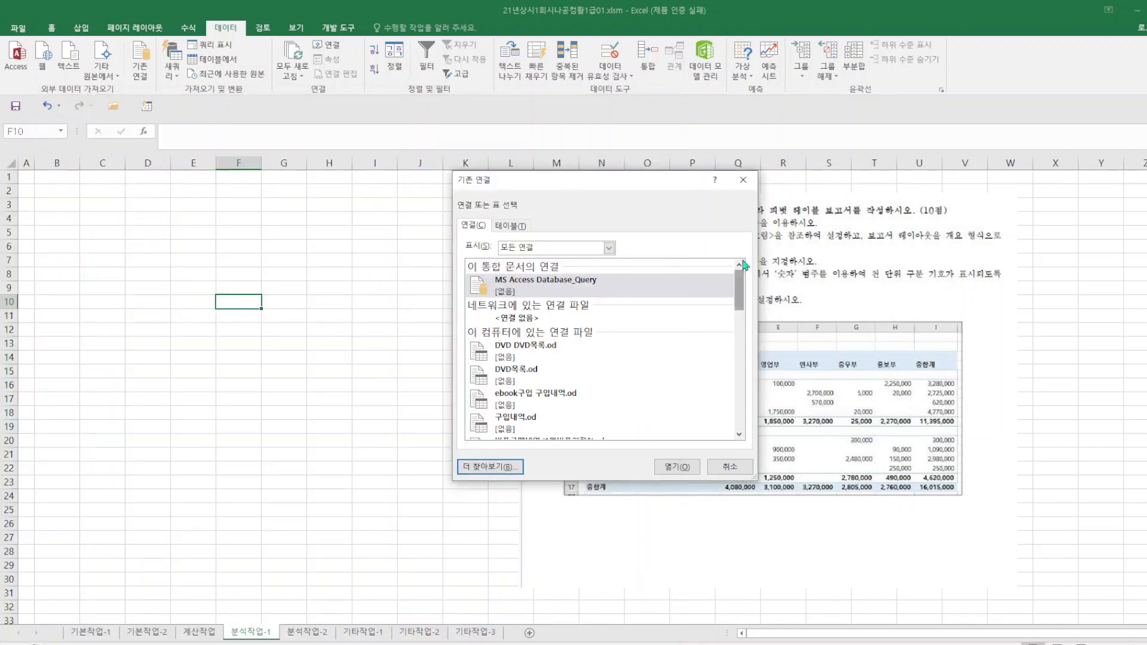
pyautogui.click(754, 180)
# Switch to the 21년상시01_엑셀 PDF and snip the 분석작업-1 pivot table problem together with its example figure.
pyautogui.hotkey('alt', 'Tab')
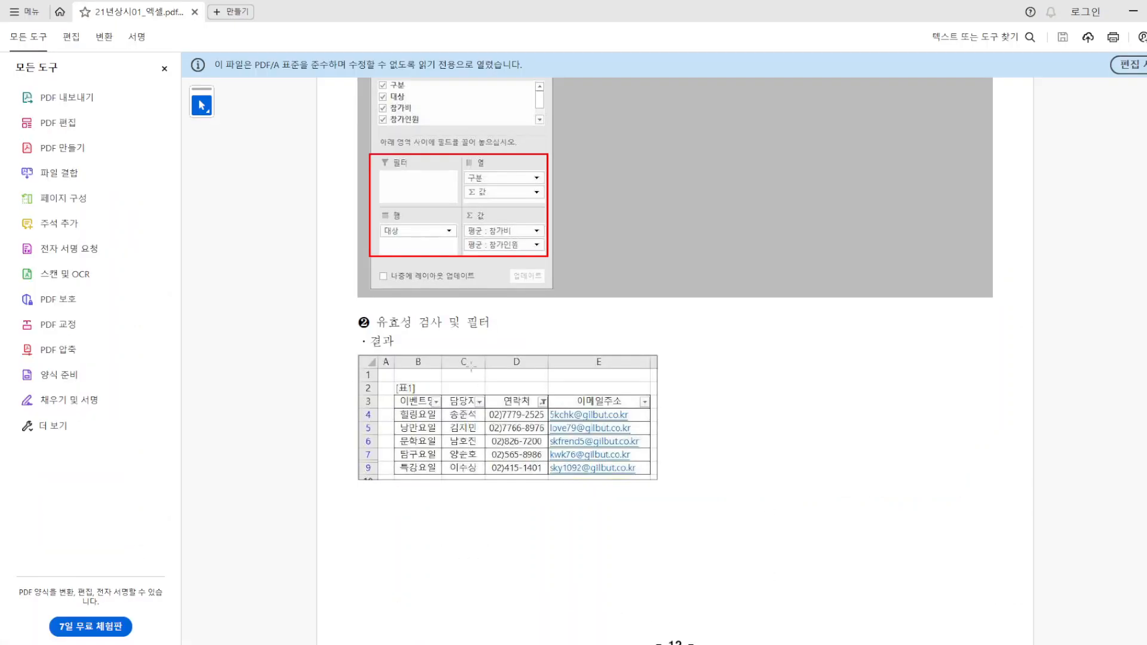
pyautogui.scroll(15, 524, 351)
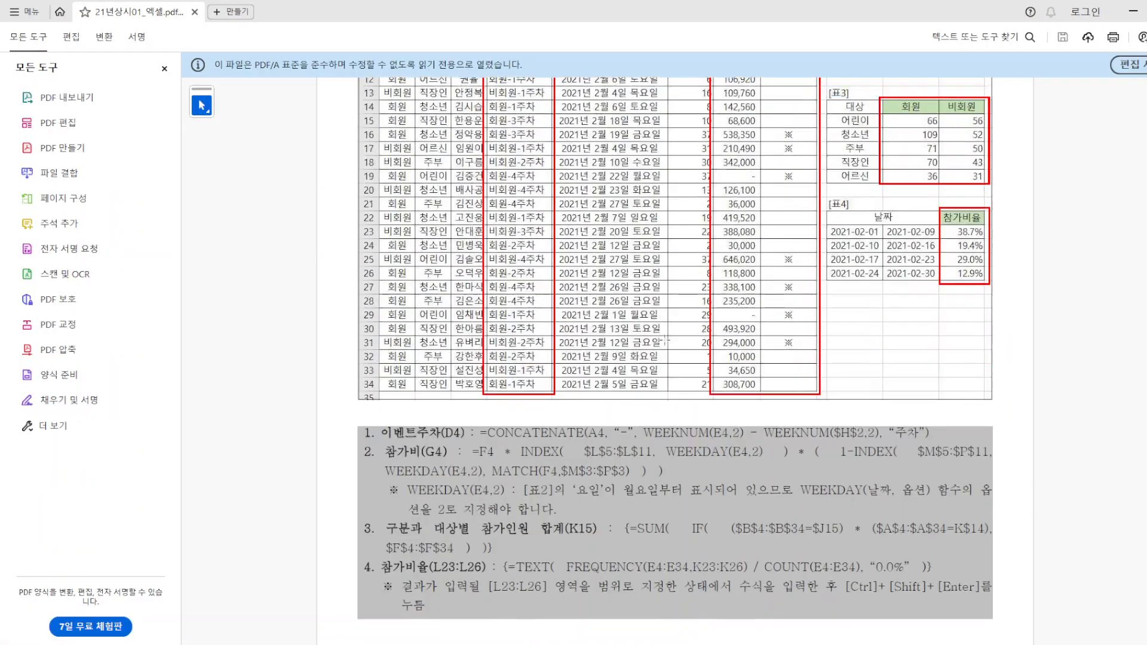
pyautogui.scroll(12, 656, 339)
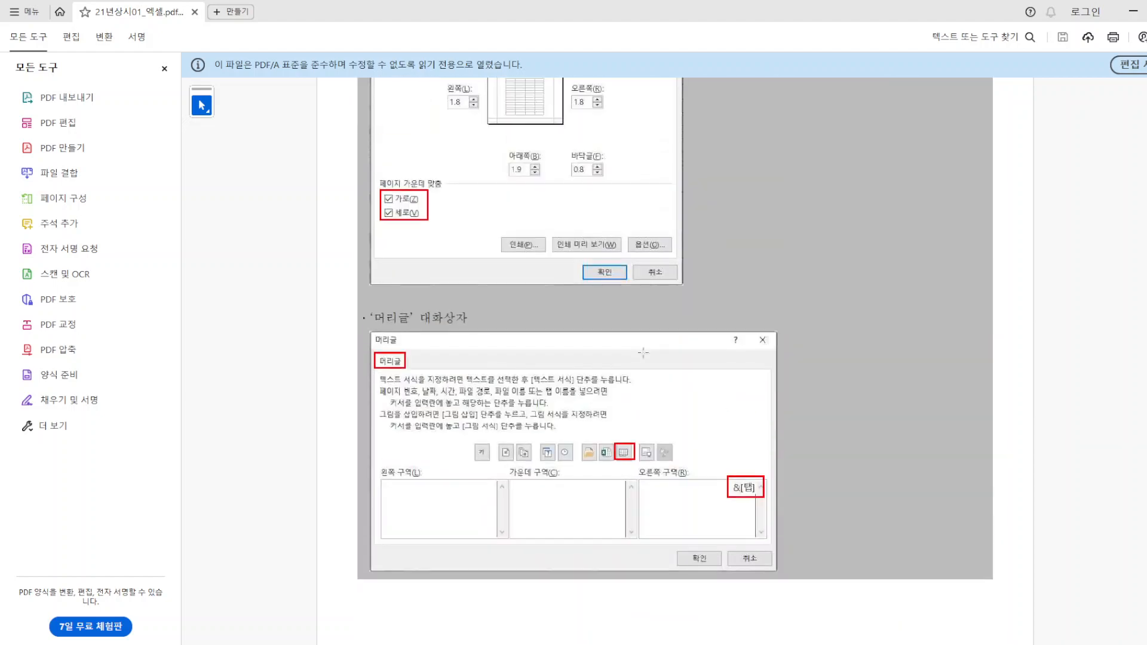
pyautogui.scroll(10, 640, 358)
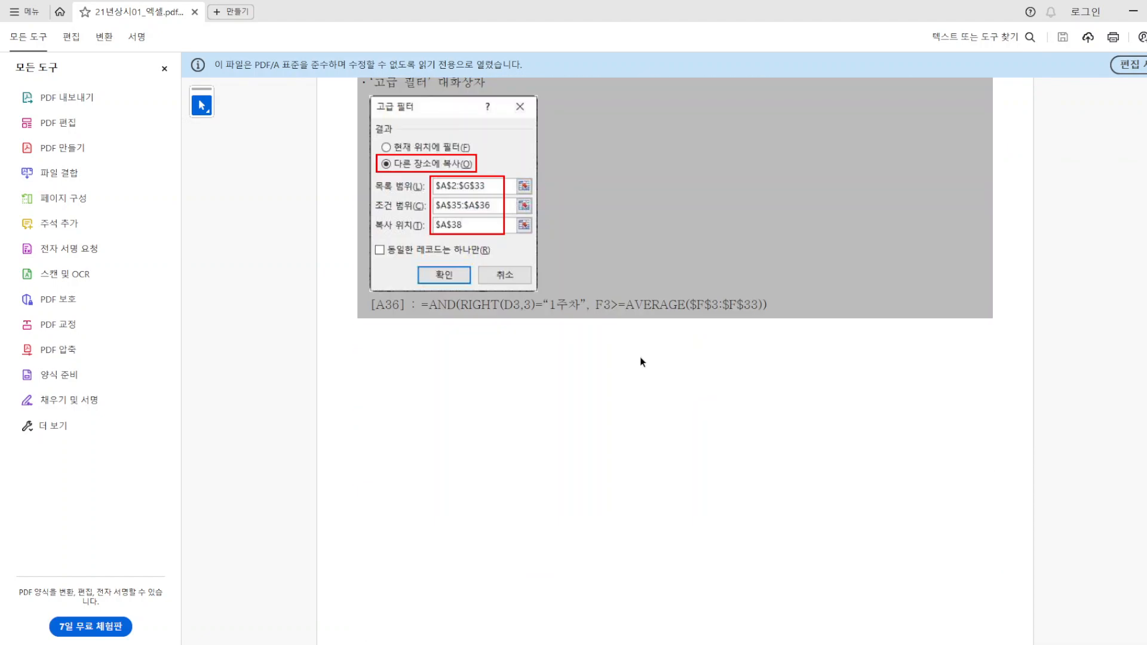
pyautogui.scroll(5, 642, 362)
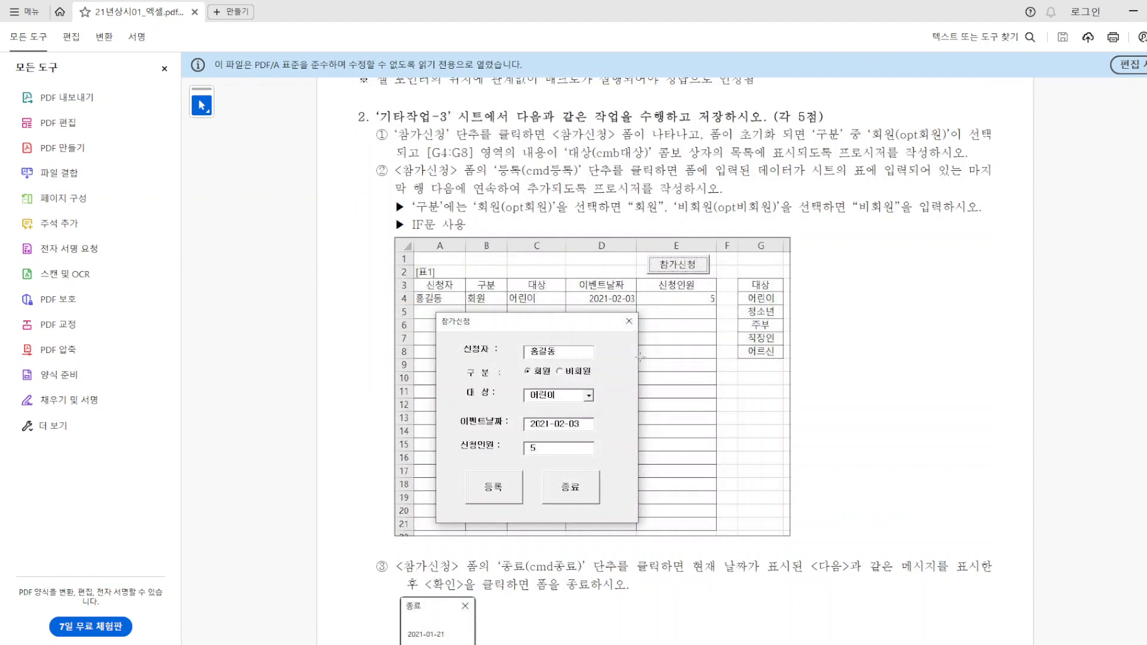
pyautogui.scroll(8, 640, 357)
pyautogui.scroll(8, 640, 357)
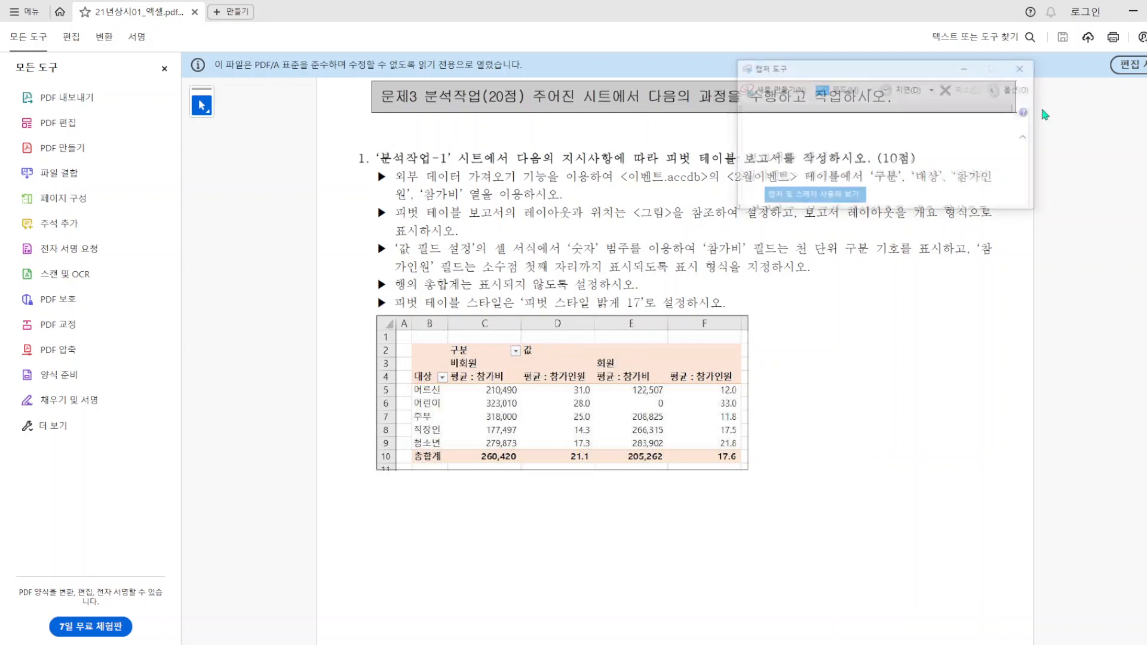
pyautogui.click(785, 92)
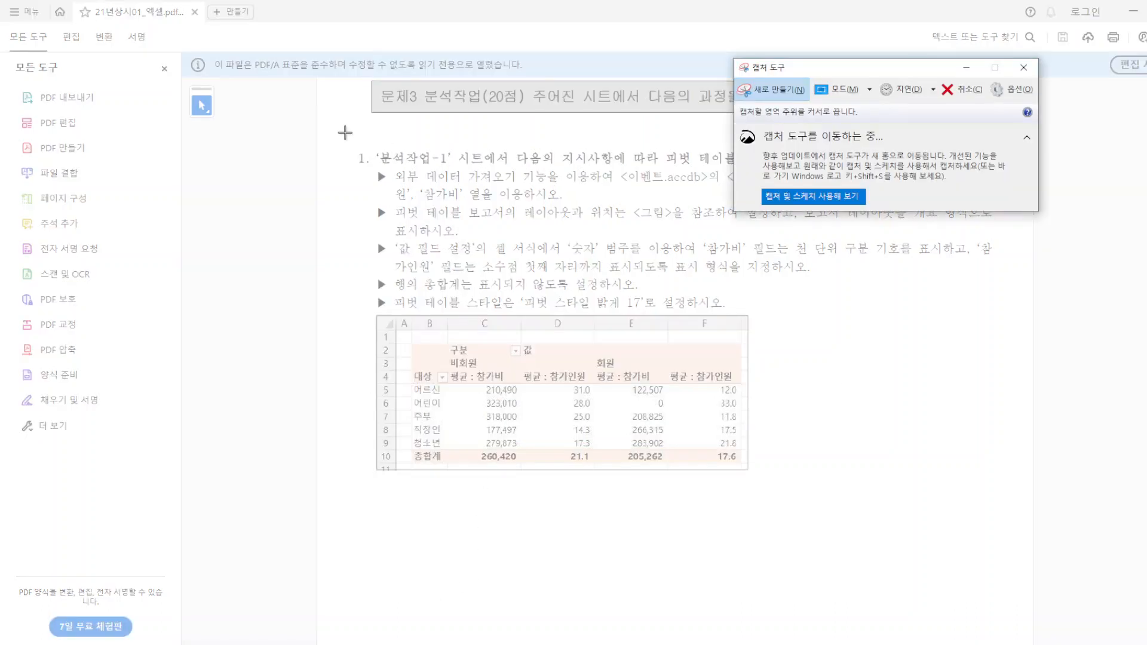
pyautogui.moveTo(342, 128); pyautogui.dragTo(1055, 635)
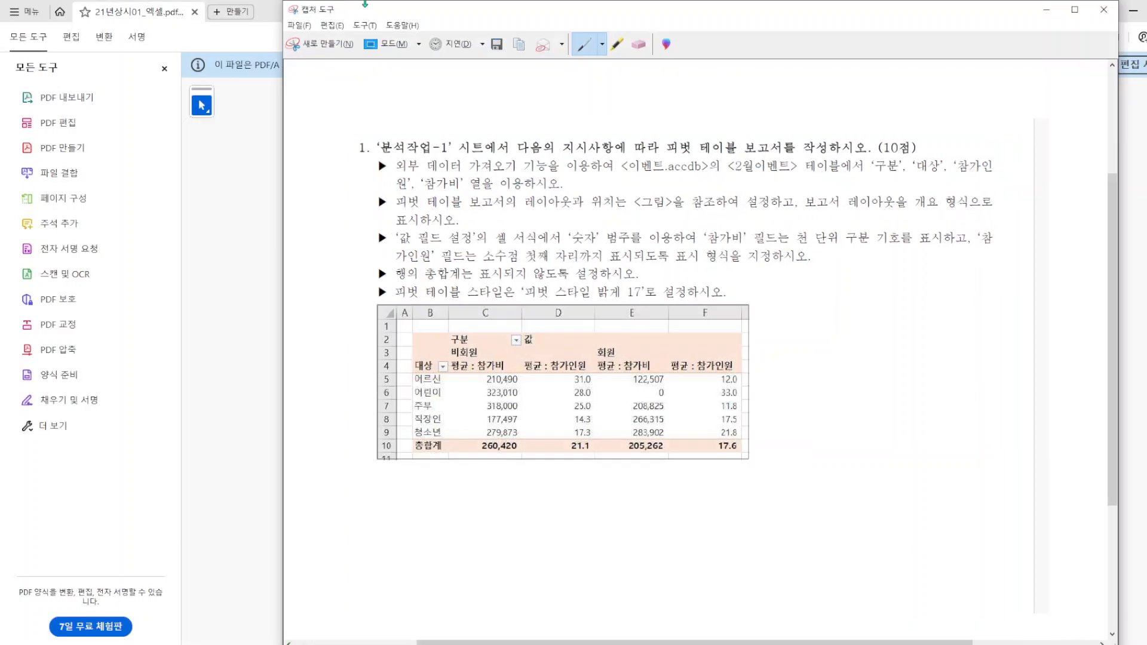
# Save the captured problem to the desktop as the JPEG file 21년분석33 and close the snipping tool.
pyautogui.click(299, 25)
pyautogui.click(340, 60)
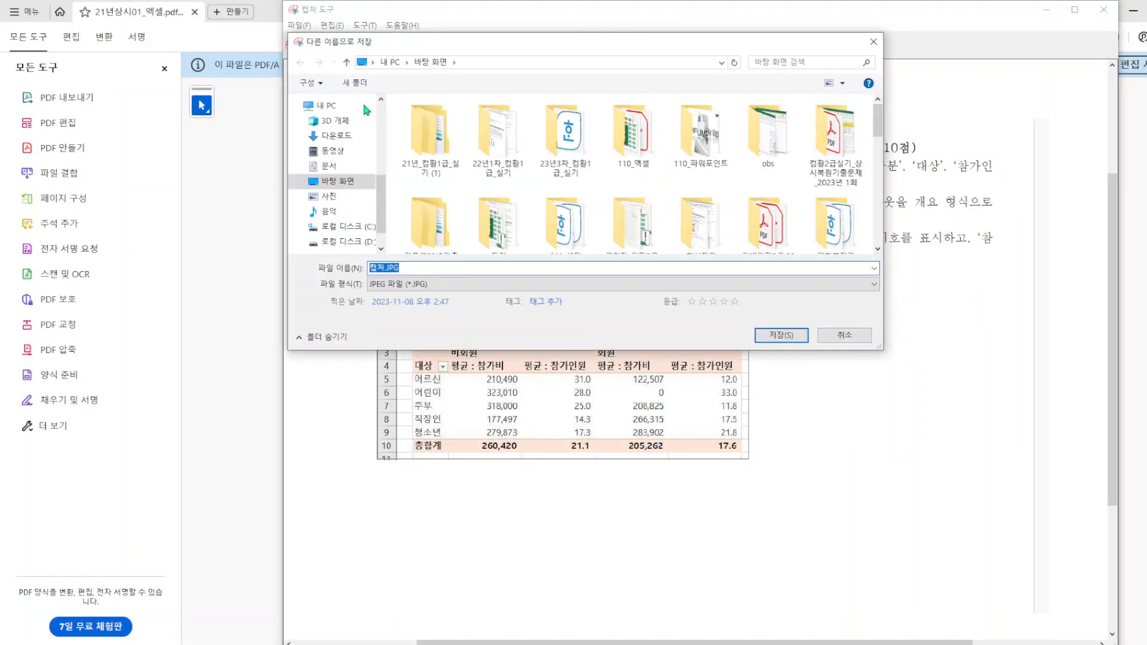
pyautogui.write('21')
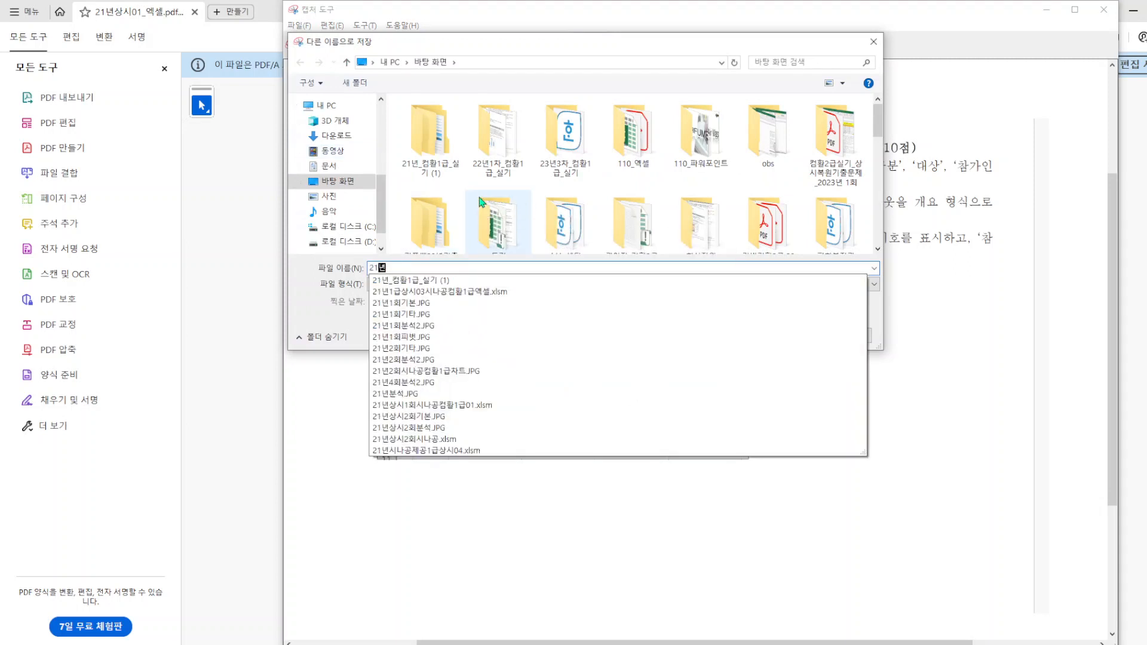
pyautogui.write('년분ㅅ')
pyautogui.write('33')
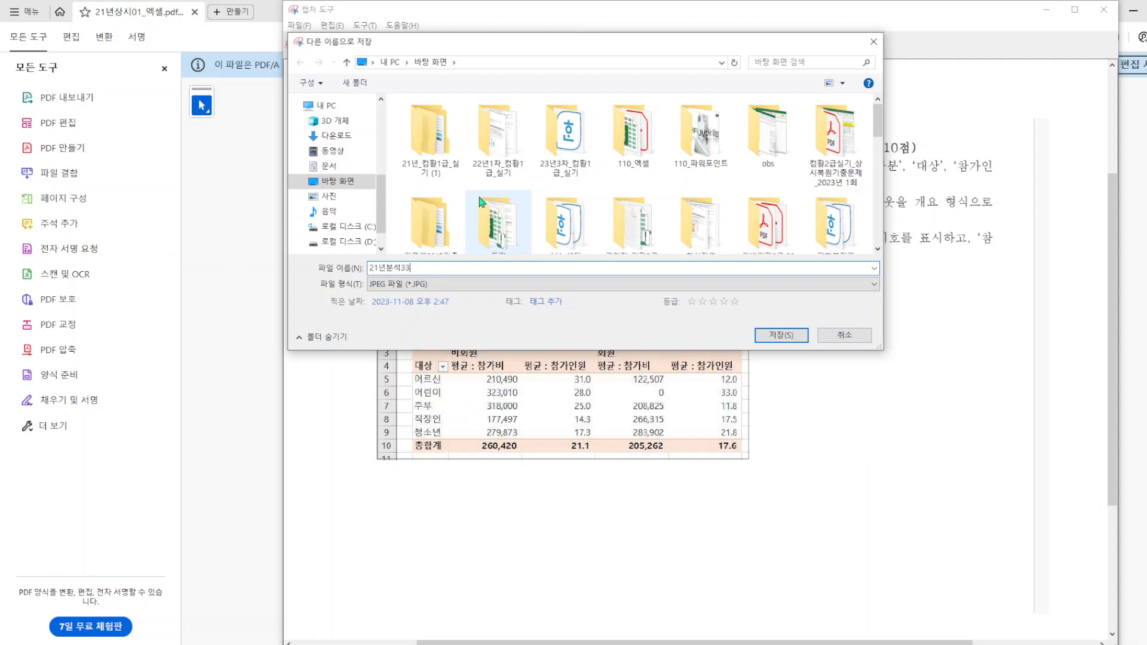
pyautogui.click(781, 335)
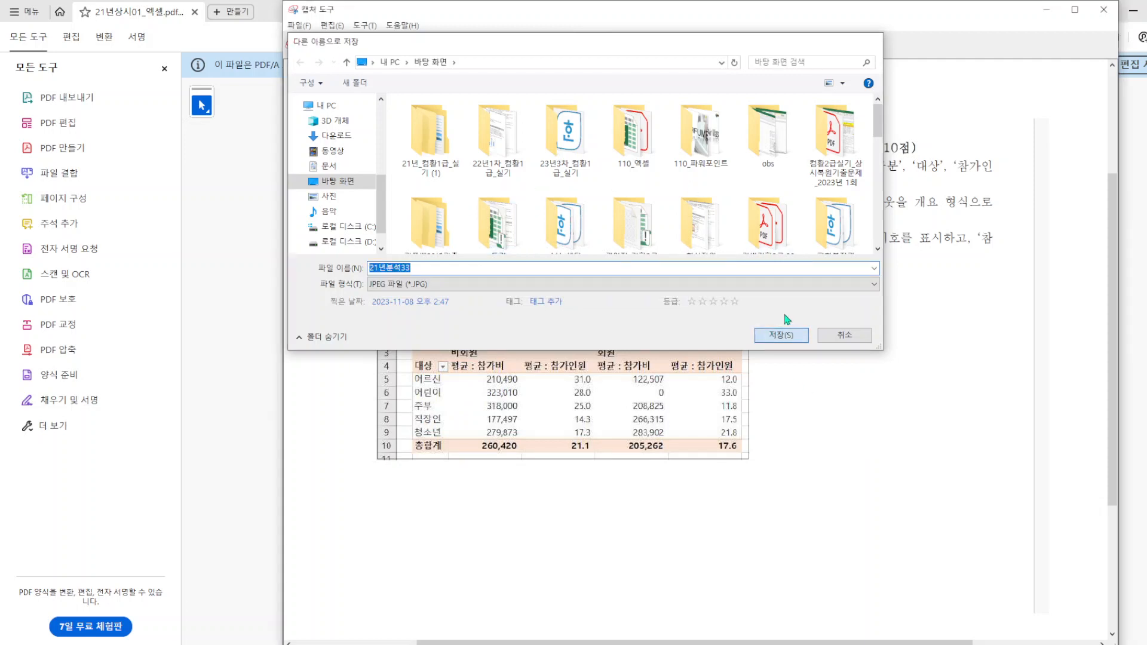
pyautogui.click(1104, 10)
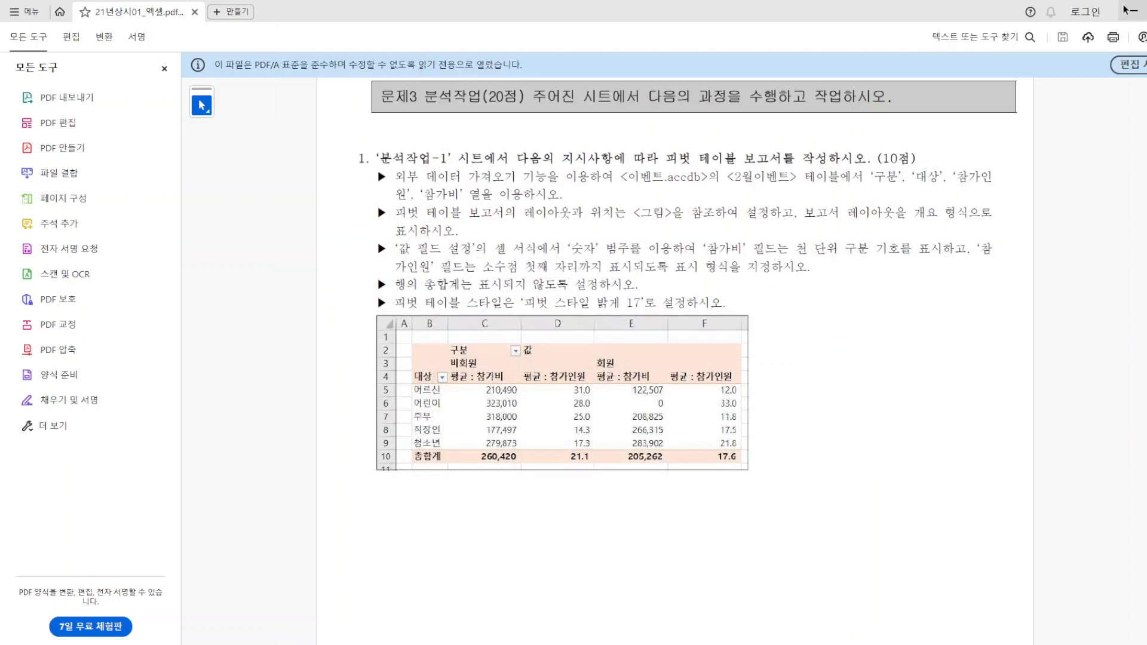
# Return to the Excel workbook and delete the 비품구매내역 instruction picture from the 분석작업-1 sheet.
pyautogui.click(1129, 10)
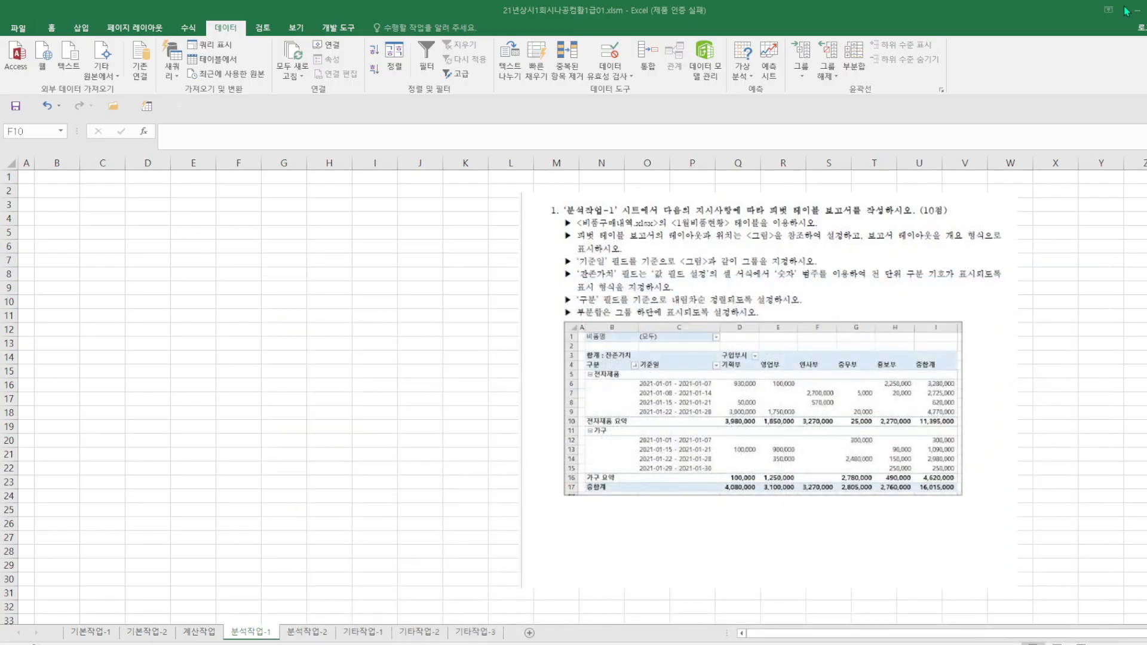
pyautogui.click(837, 285)
pyautogui.press('Delete')
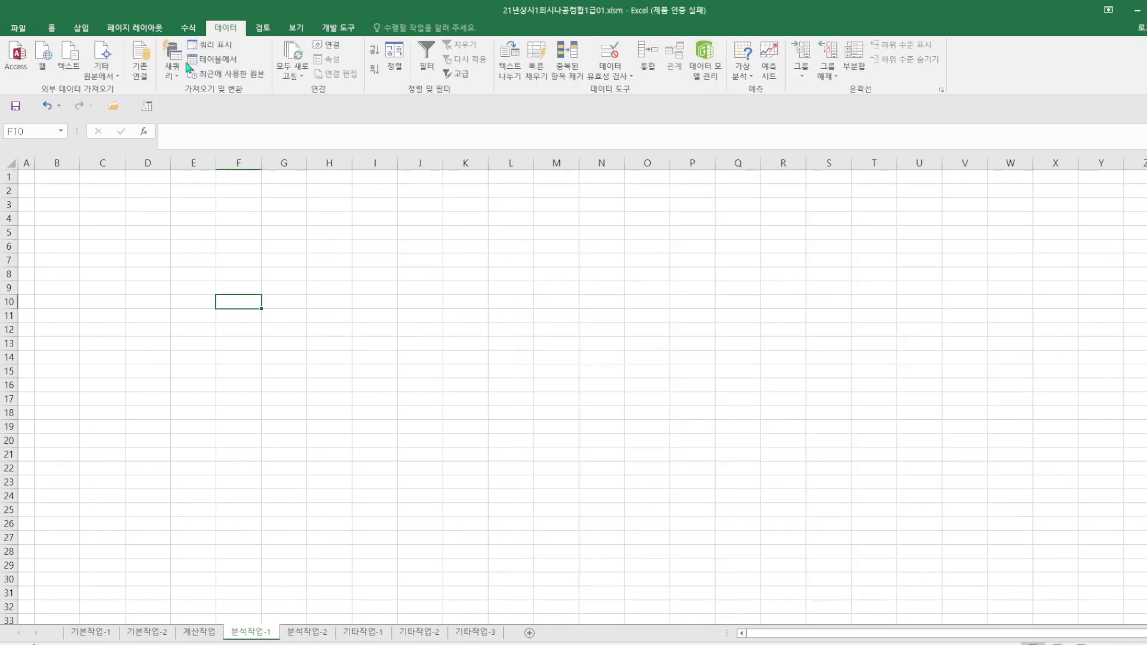
# Insert the 21년분석33.JPG picture on the 분석작업-1 sheet, move it to around columns J to V, and narrow it to about 23.87 cm.
pyautogui.click(84, 31)
pyautogui.click(118, 59)
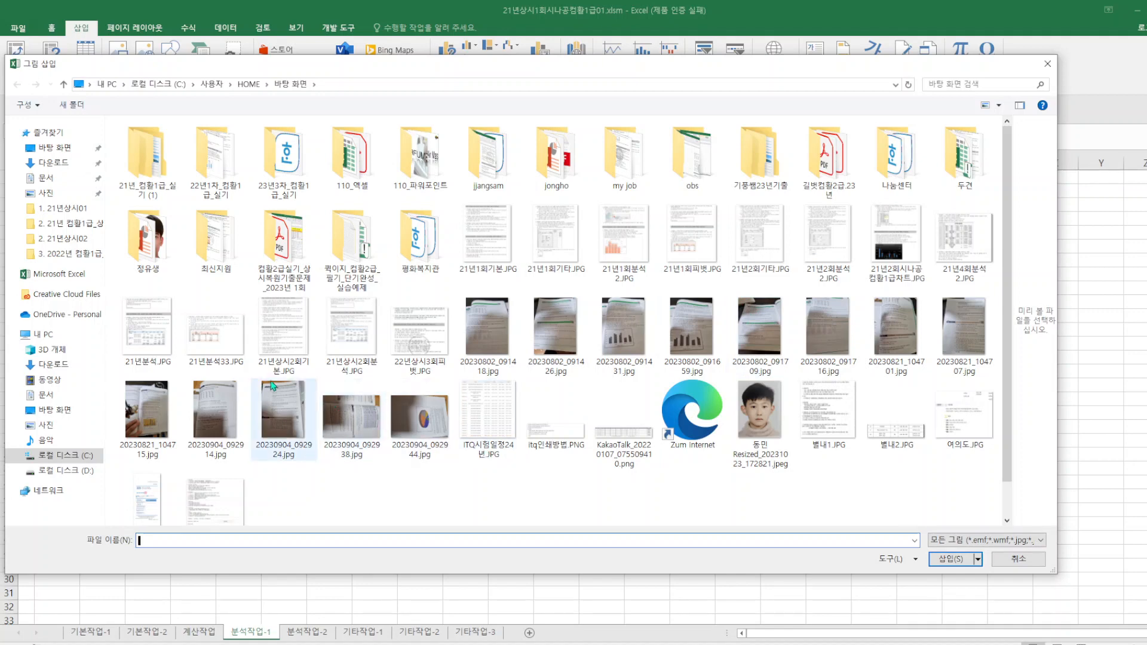
pyautogui.doubleClick(218, 328)
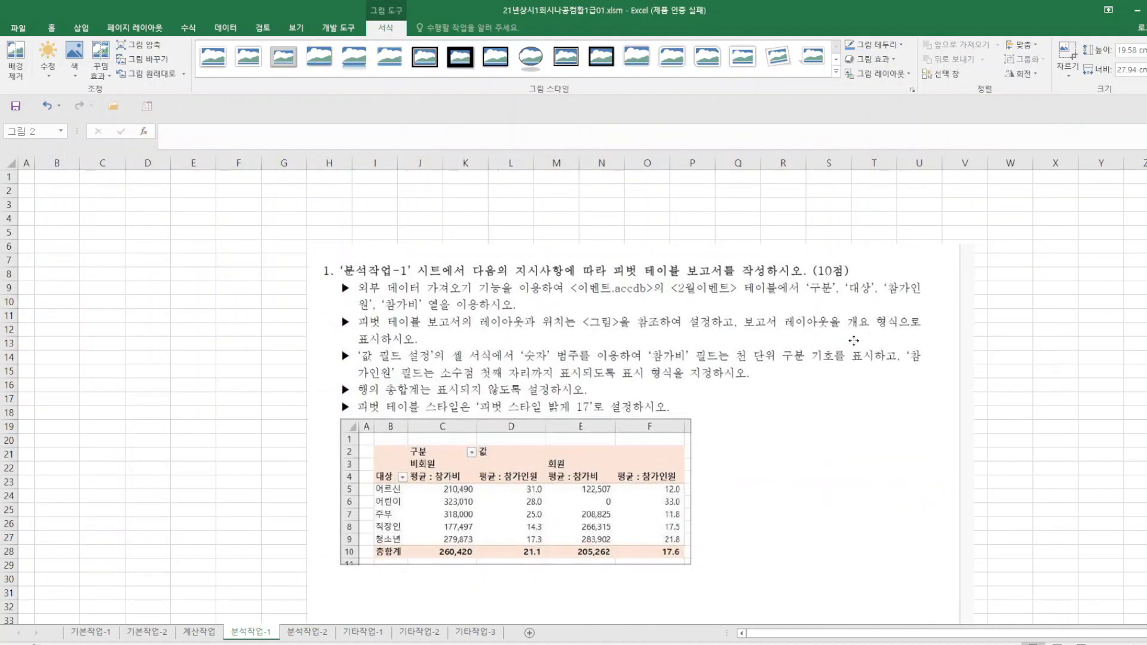
pyautogui.moveTo(854, 340); pyautogui.dragTo(960, 283)
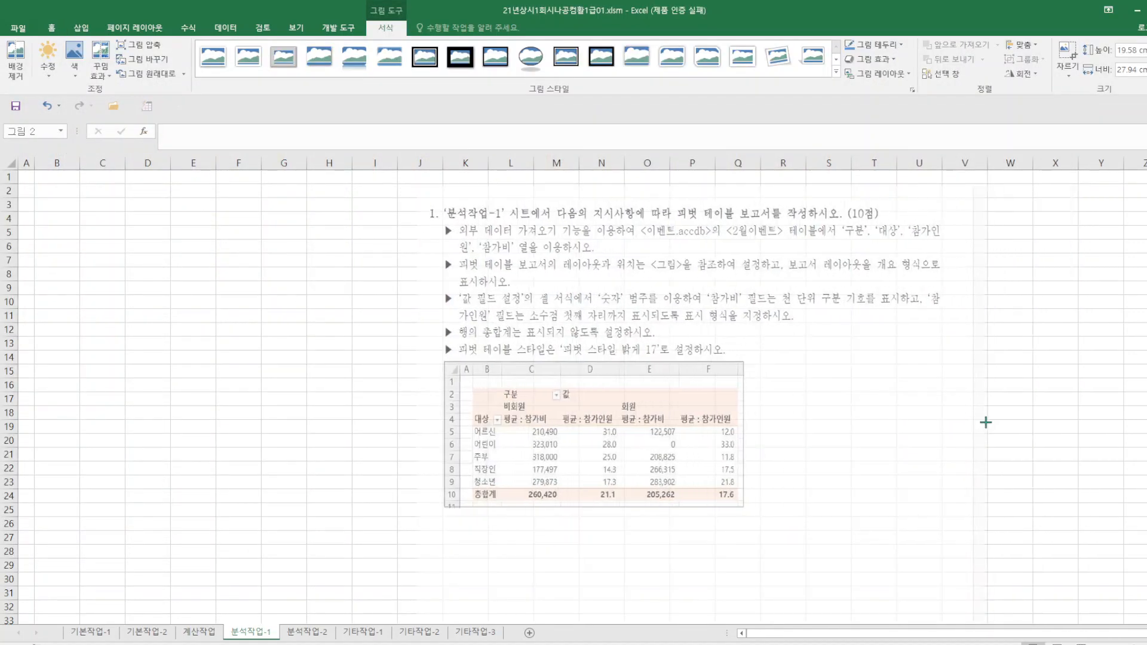
pyautogui.moveTo(986, 423); pyautogui.dragTo(986, 420)
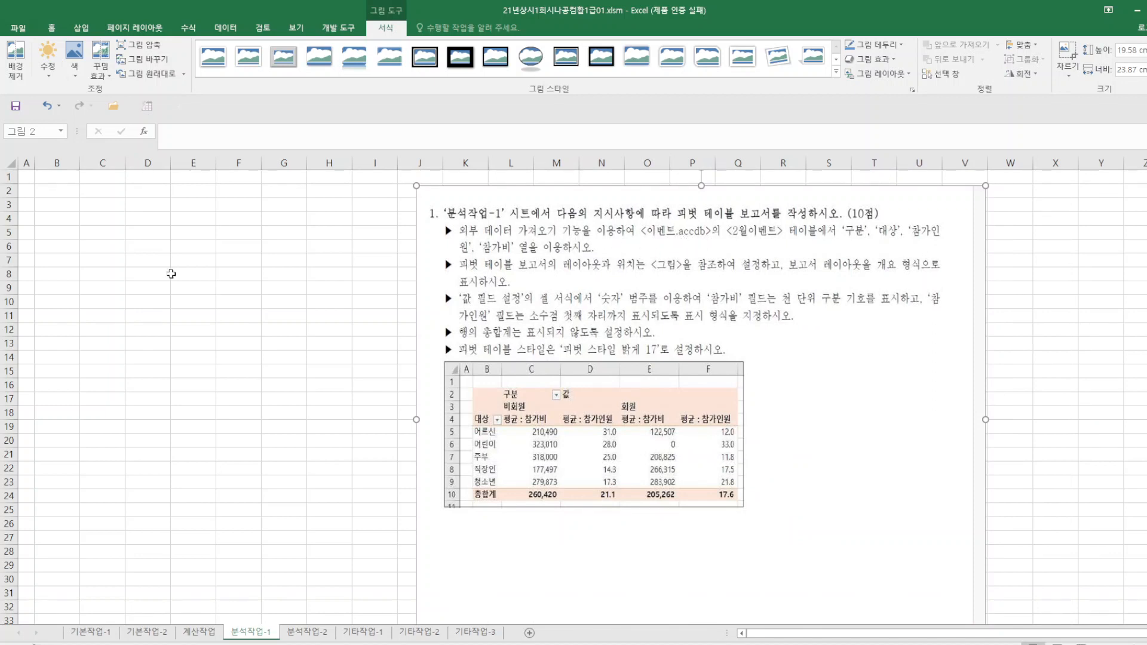
# Start an external data query through Microsoft Query, connecting to 이벤트.accdb in the desktop's 21년_컴활1급_실기 folder, subfolder 1. 21년상시01.
pyautogui.click(170, 274)
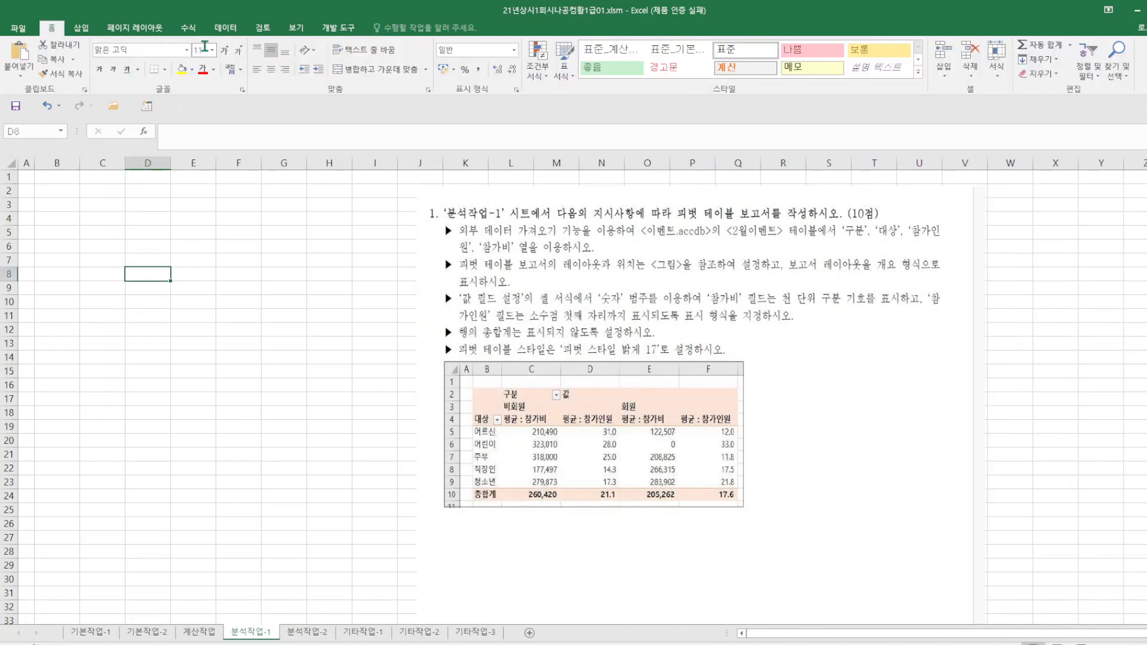
pyautogui.click(225, 28)
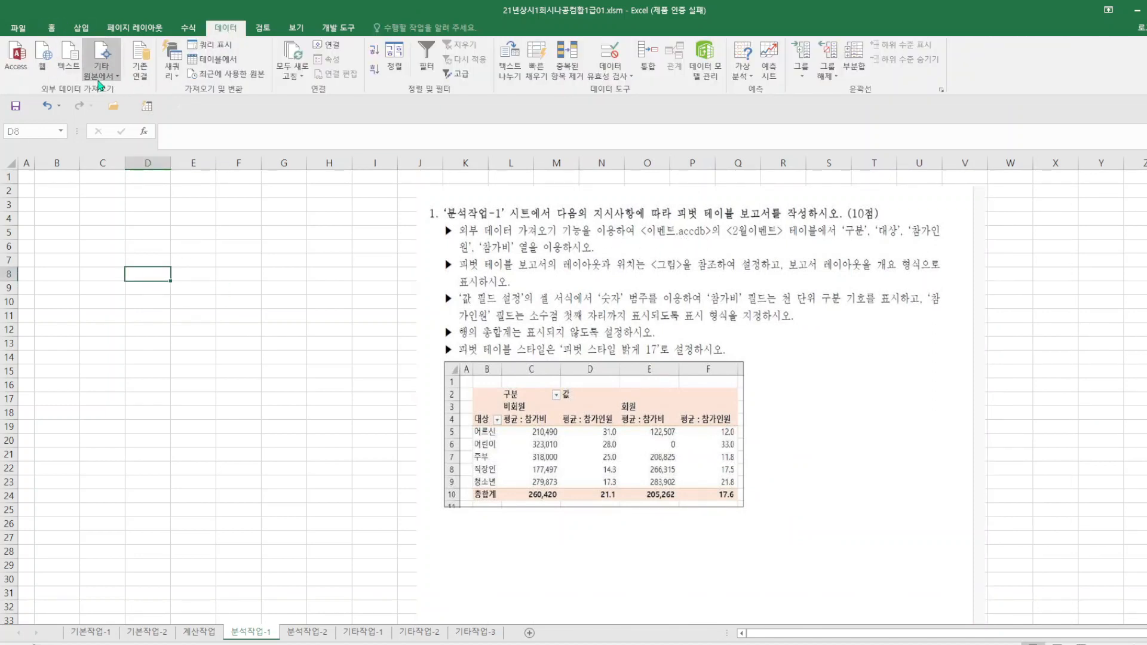
pyautogui.click(99, 85)
pyautogui.click(142, 287)
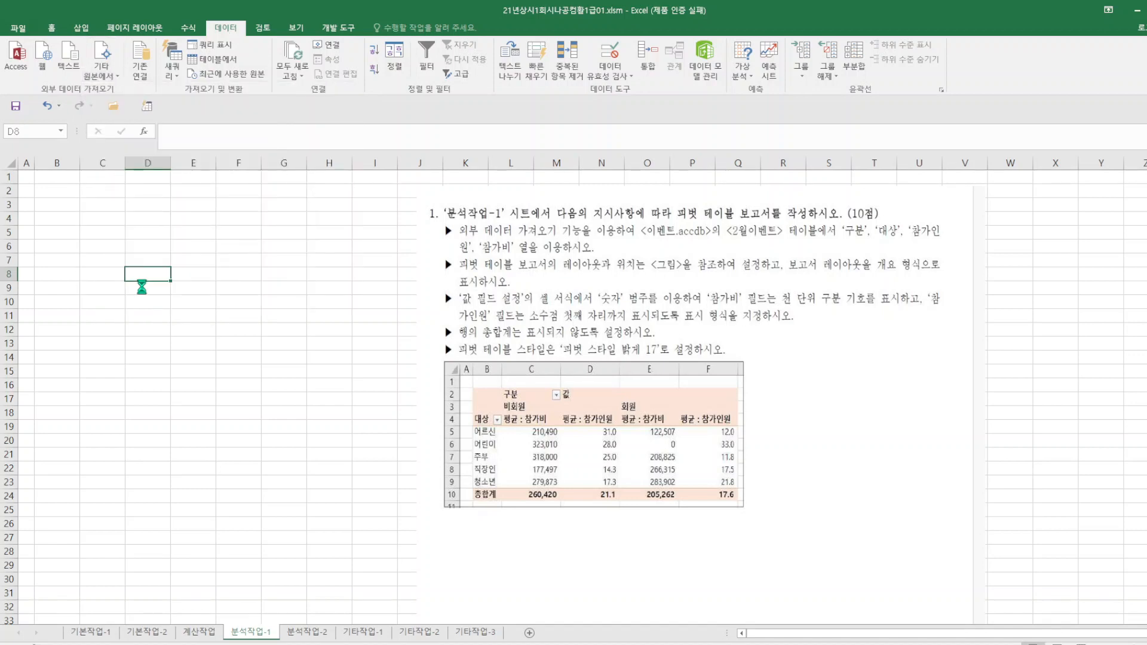
pyautogui.doubleClick(516, 315)
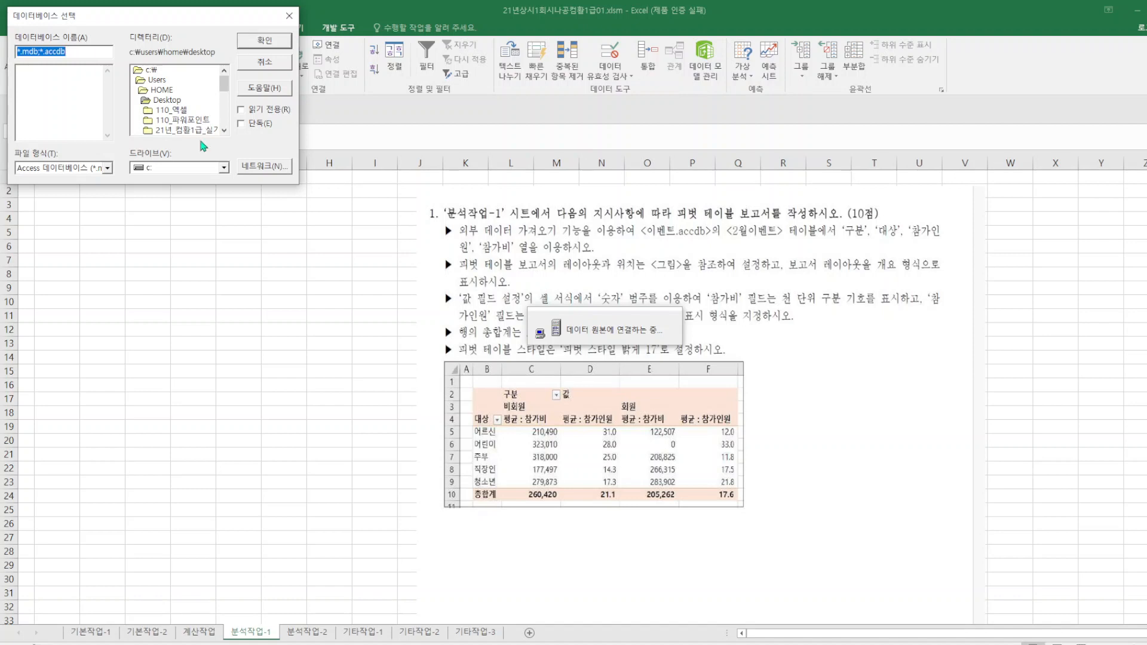
pyautogui.click(172, 101)
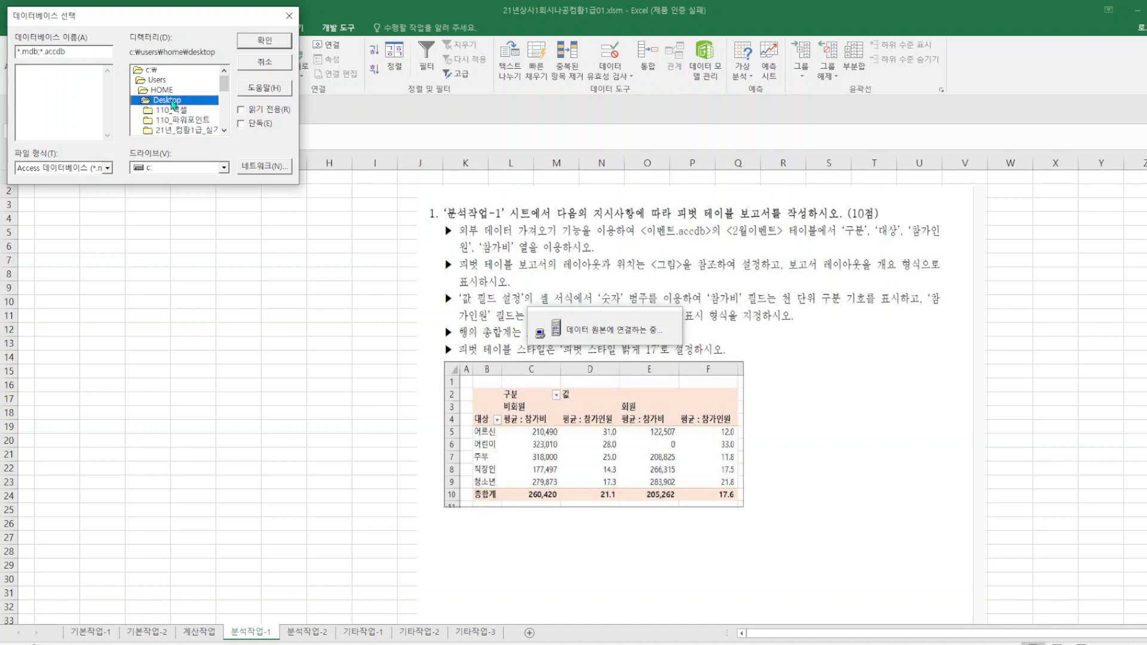
pyautogui.doubleClick(195, 131)
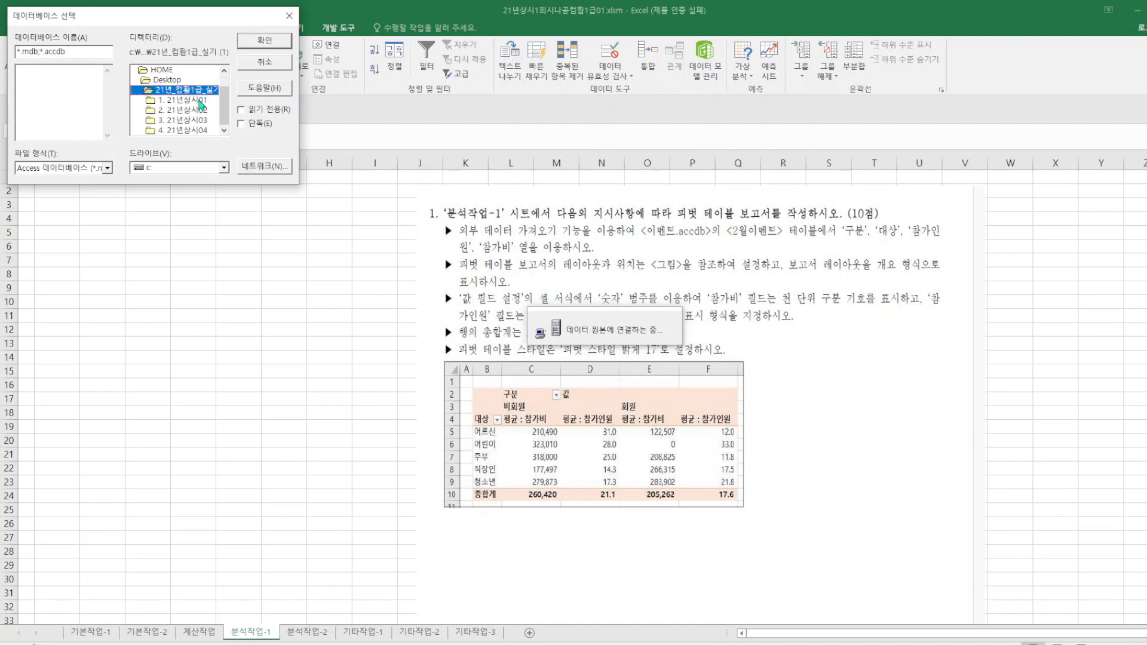
pyautogui.doubleClick(200, 101)
pyautogui.doubleClick(39, 90)
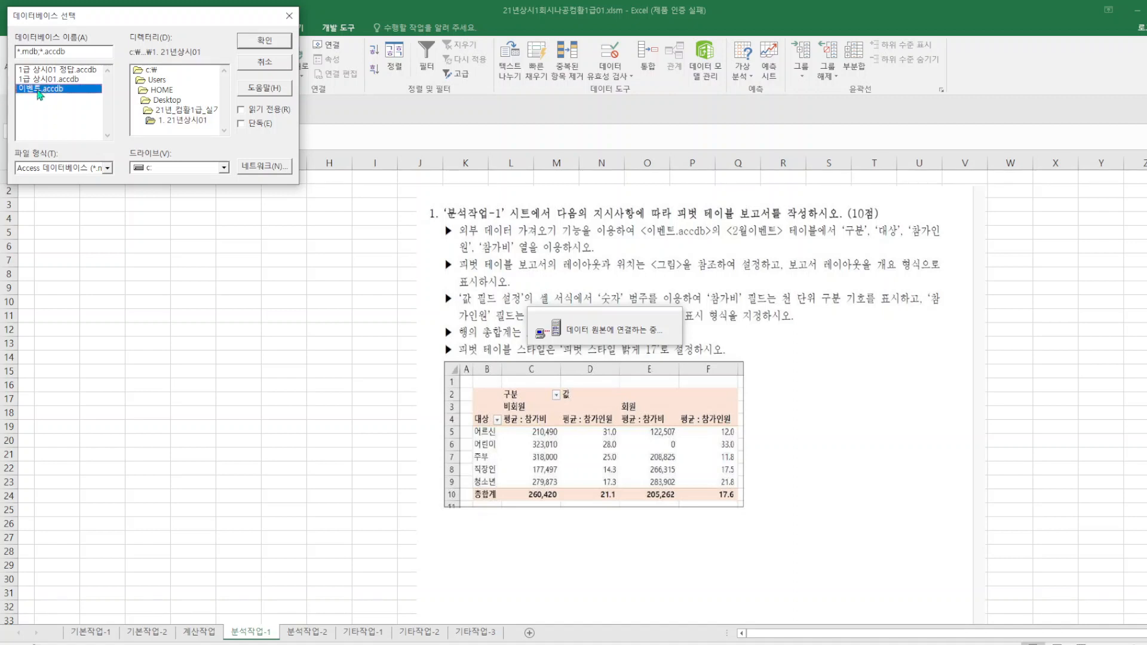
# Include the 구분, 대상, 참가인원 and 참가비 columns of the 2월이벤트 table and finish the query without filtering or sorting, returning the data to Excel.
pyautogui.click(97, 194)
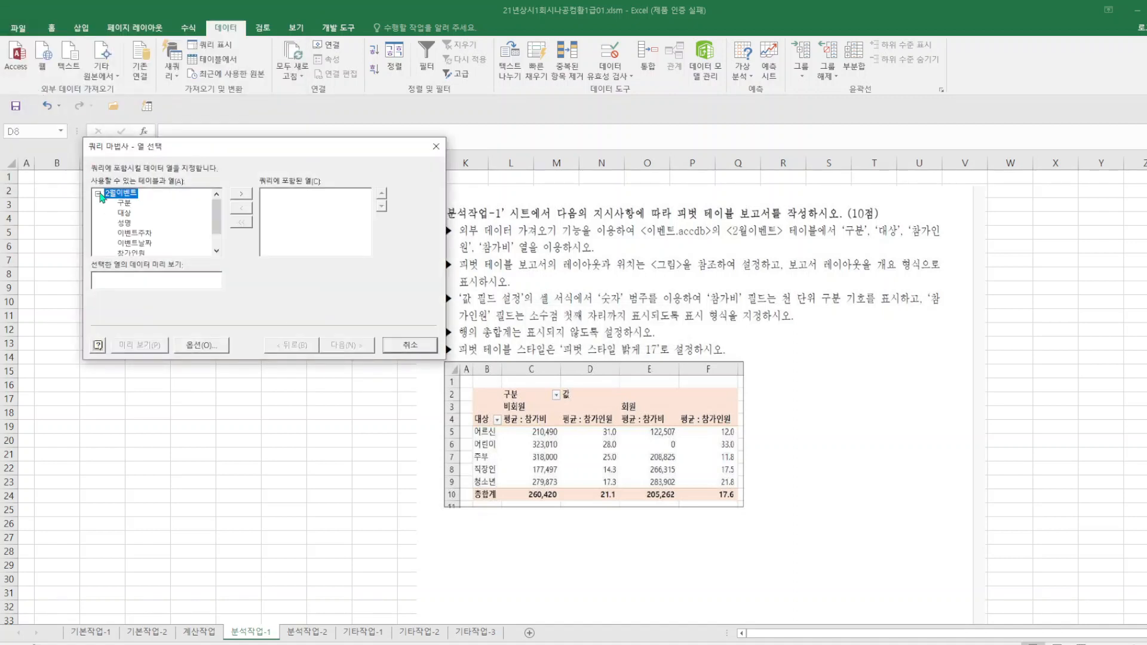
pyautogui.moveTo(367, 157); pyautogui.dragTo(315, 165)
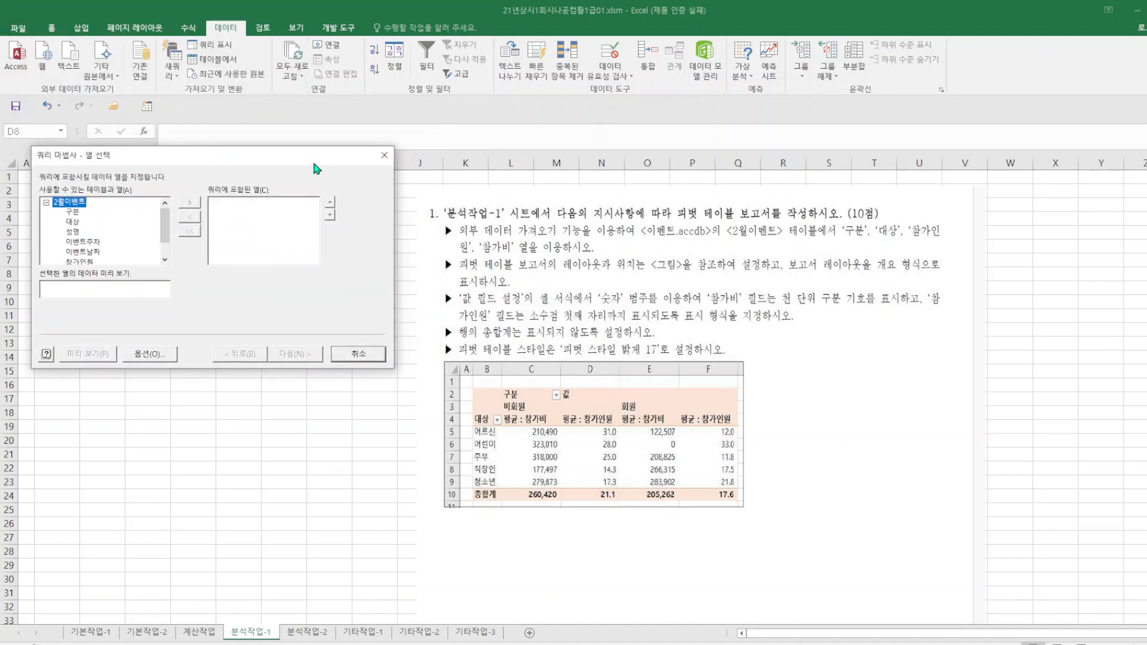
pyautogui.doubleClick(74, 212)
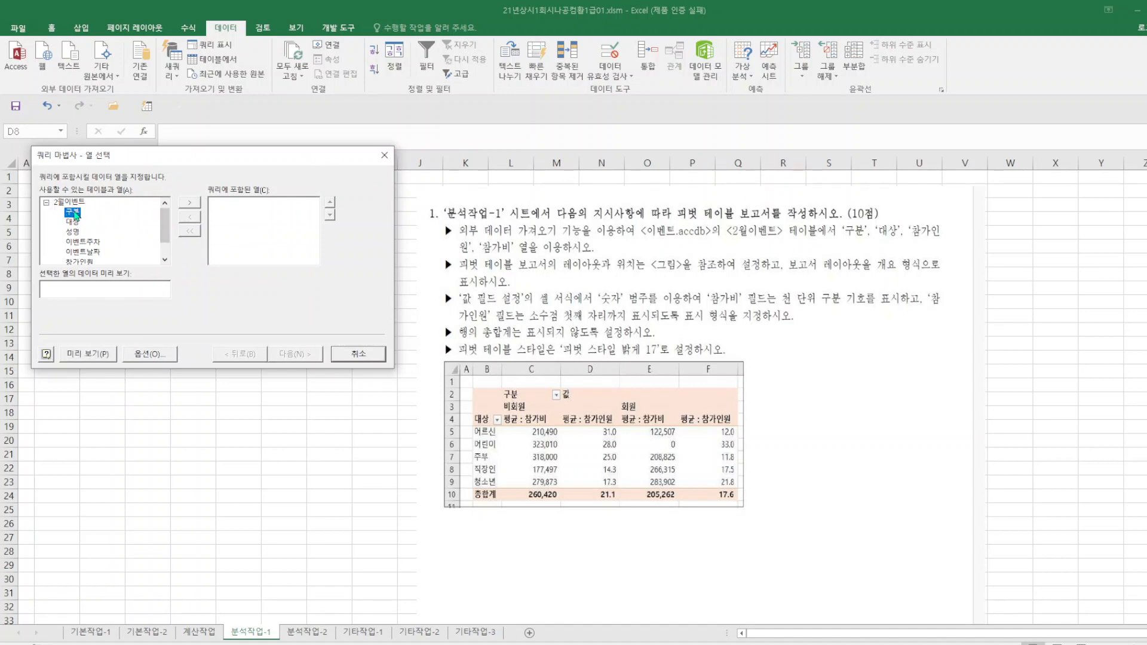
pyautogui.doubleClick(74, 212)
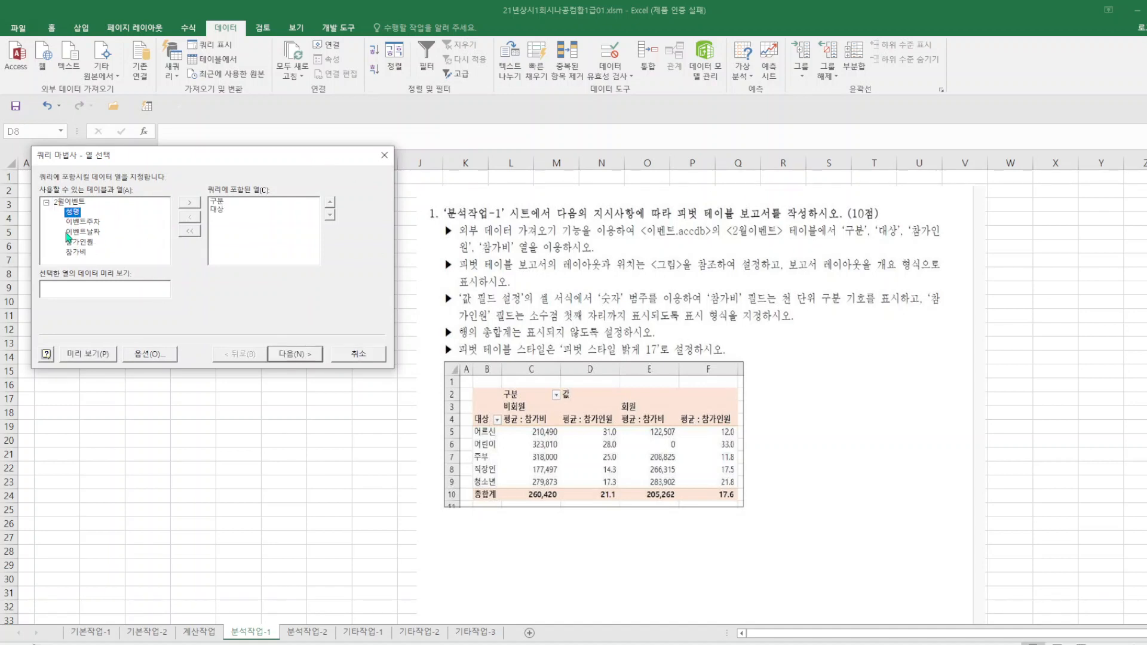
pyautogui.doubleClick(88, 242)
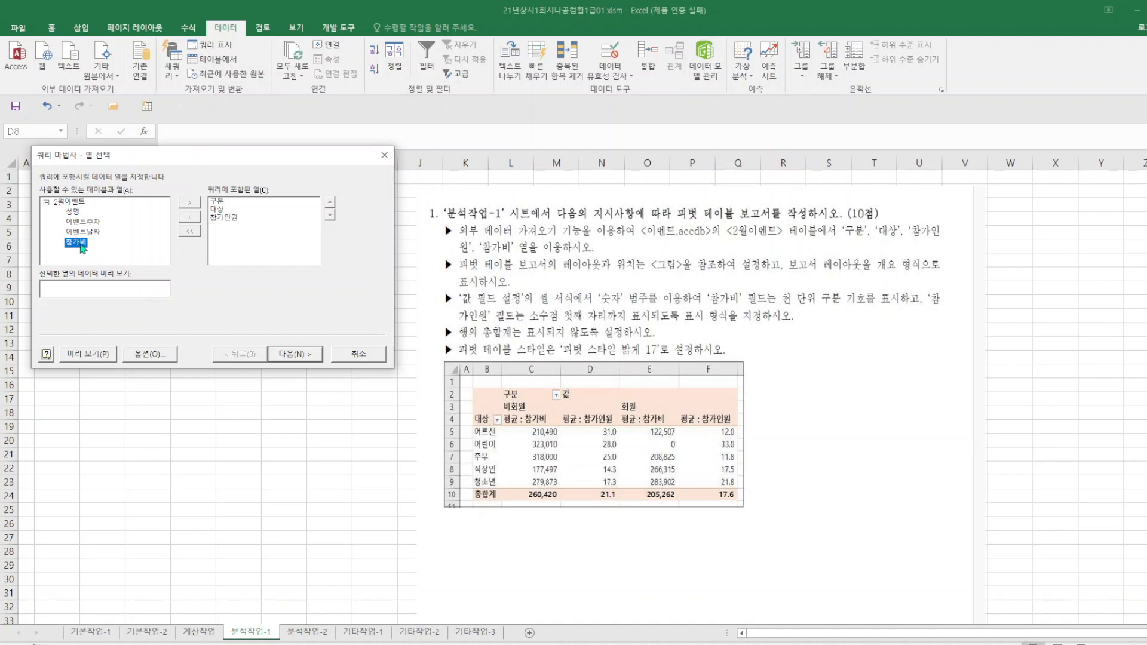
pyautogui.doubleClick(76, 242)
pyautogui.click(311, 357)
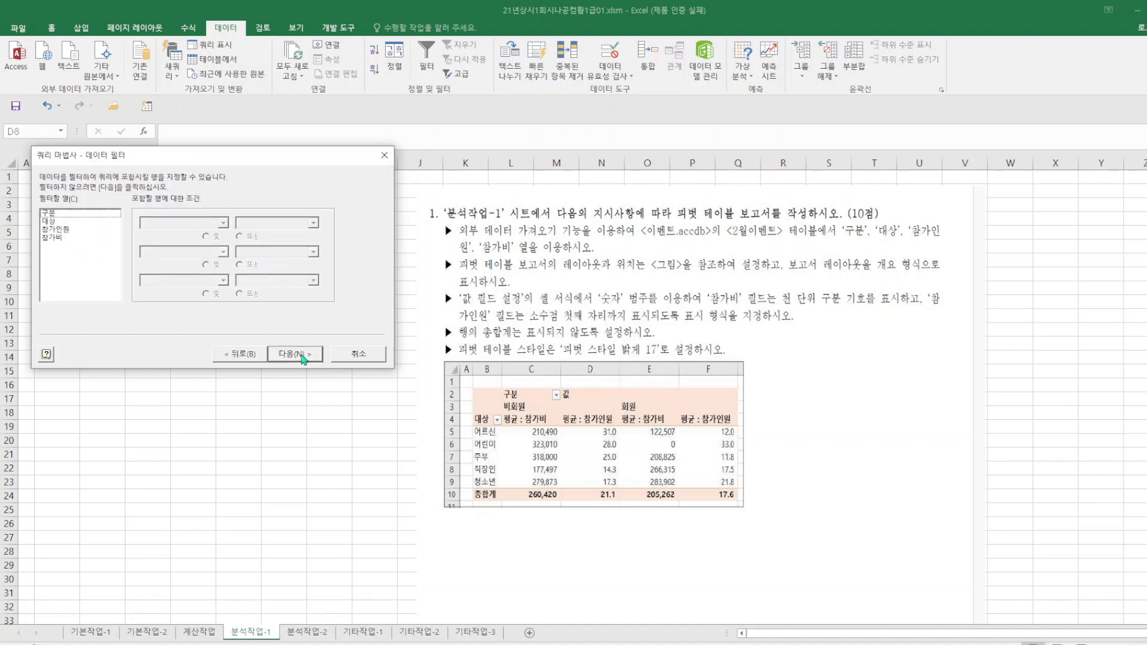
pyautogui.click(303, 356)
pyautogui.click(301, 357)
pyautogui.click(299, 356)
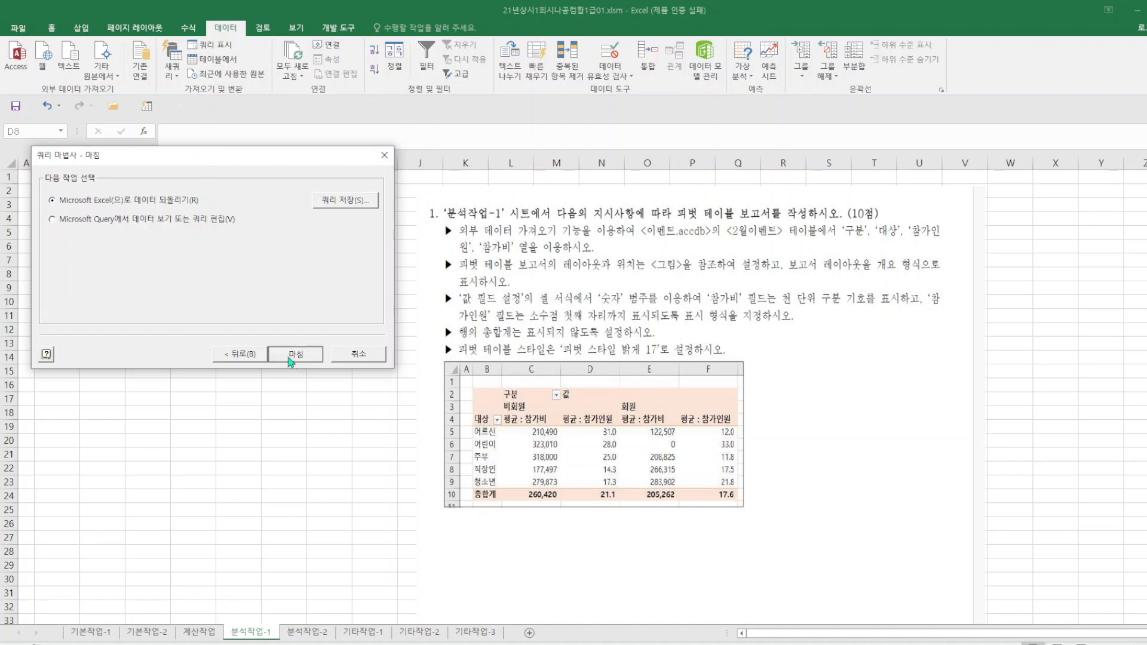
# Import the query data as a pivot table report on the existing 분석작업-1 sheet, starting at cell B2.
pyautogui.moveTo(572, 158); pyautogui.dragTo(372, 183)
pyautogui.click(289, 221)
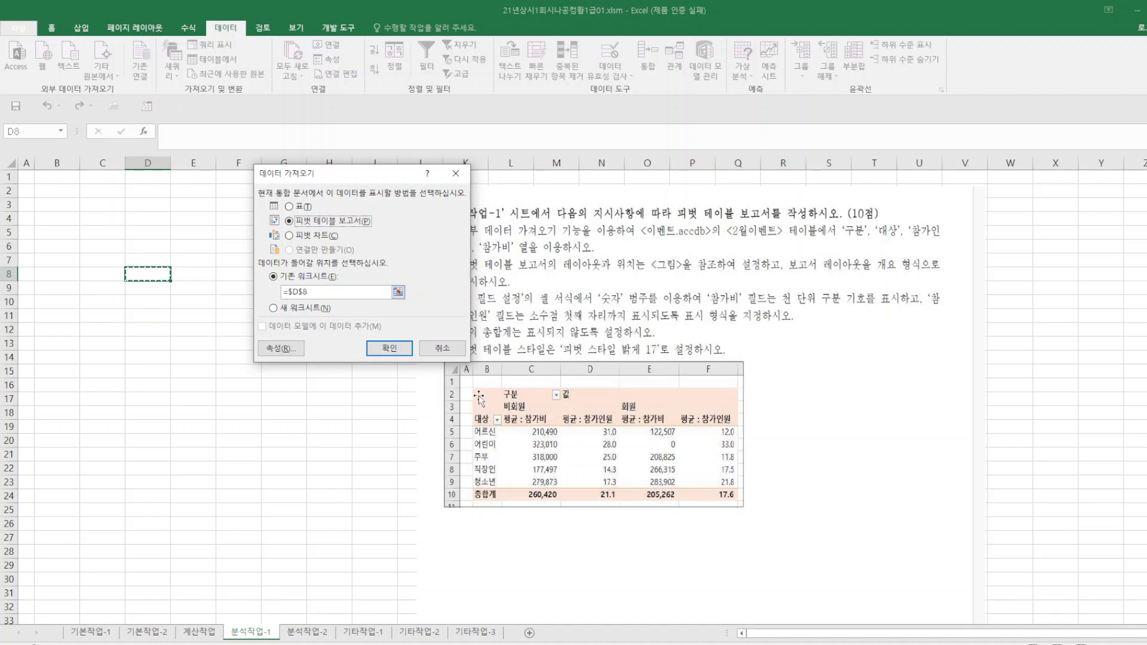
pyautogui.moveTo(317, 297); pyautogui.dragTo(283, 292)
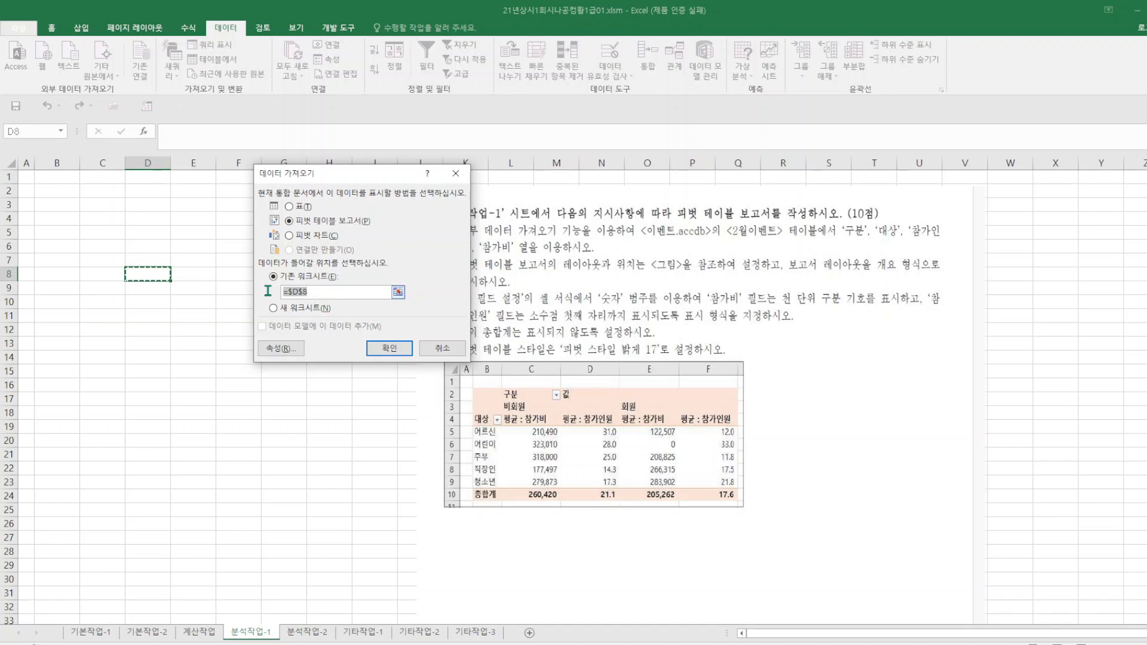
pyautogui.click(55, 193)
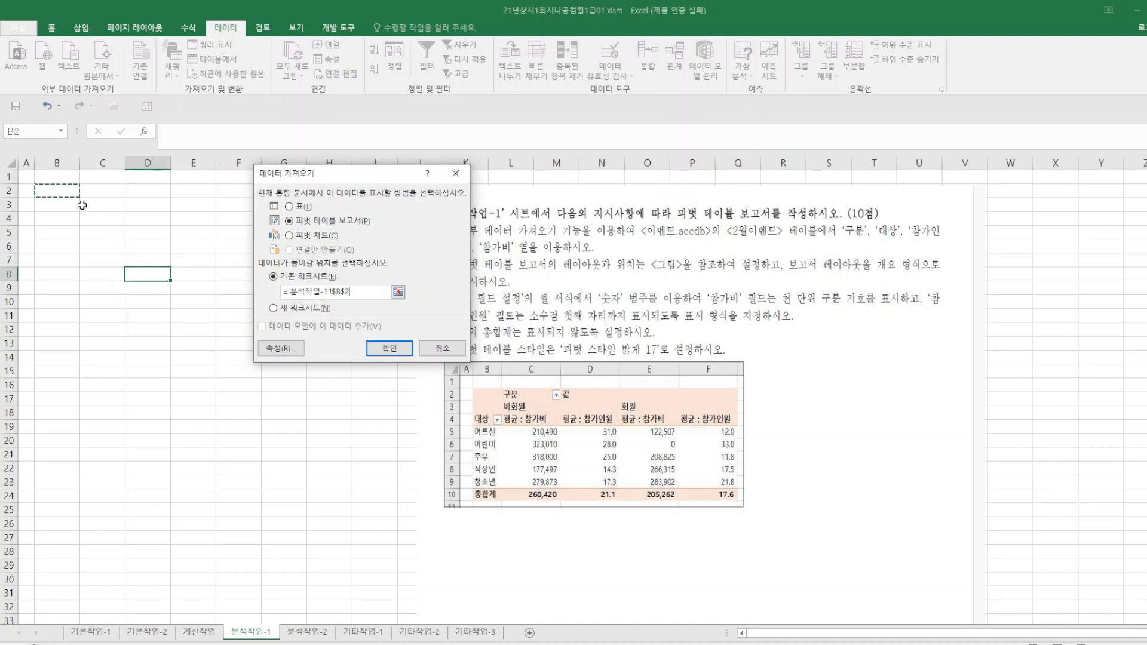
pyautogui.click(389, 348)
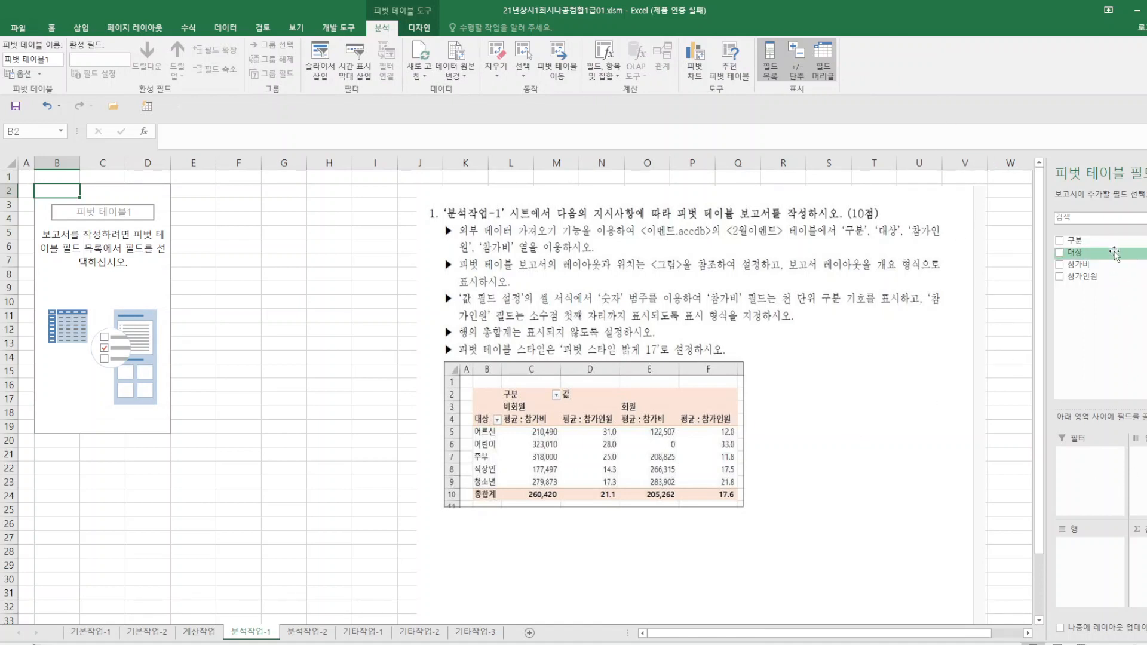
# Lay out the pivot table with 구분 as columns, 대상 as rows, and 참가비 and 참가인원 as values.
pyautogui.moveTo(1075, 241); pyautogui.dragTo(1139, 472)
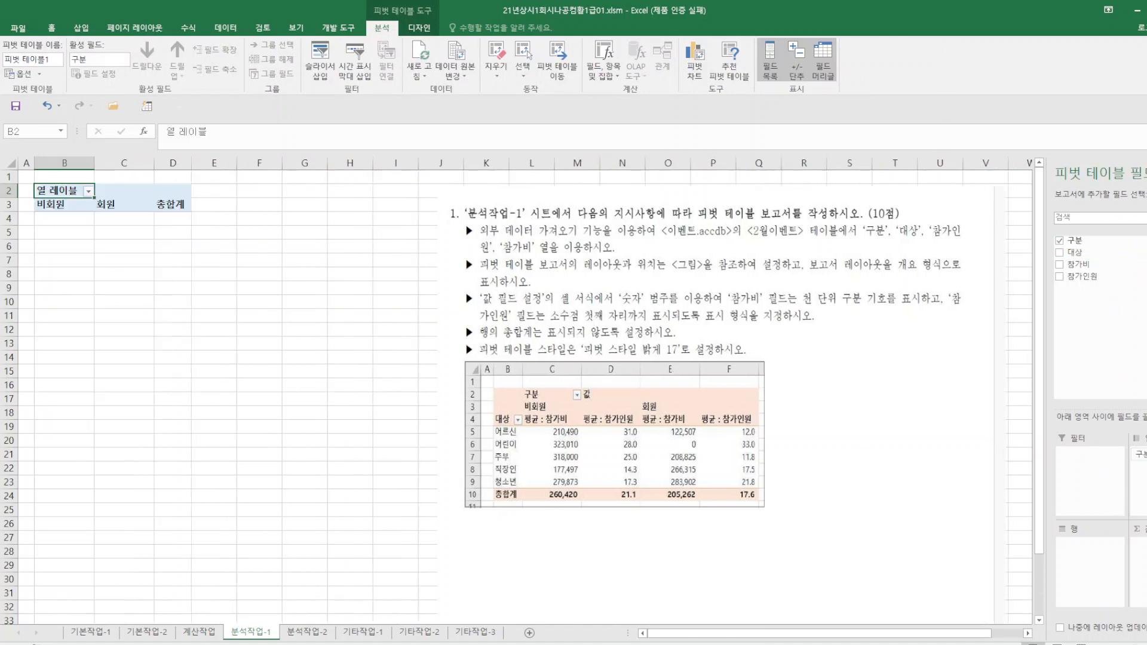
pyautogui.moveTo(1074, 252); pyautogui.dragTo(1089, 560)
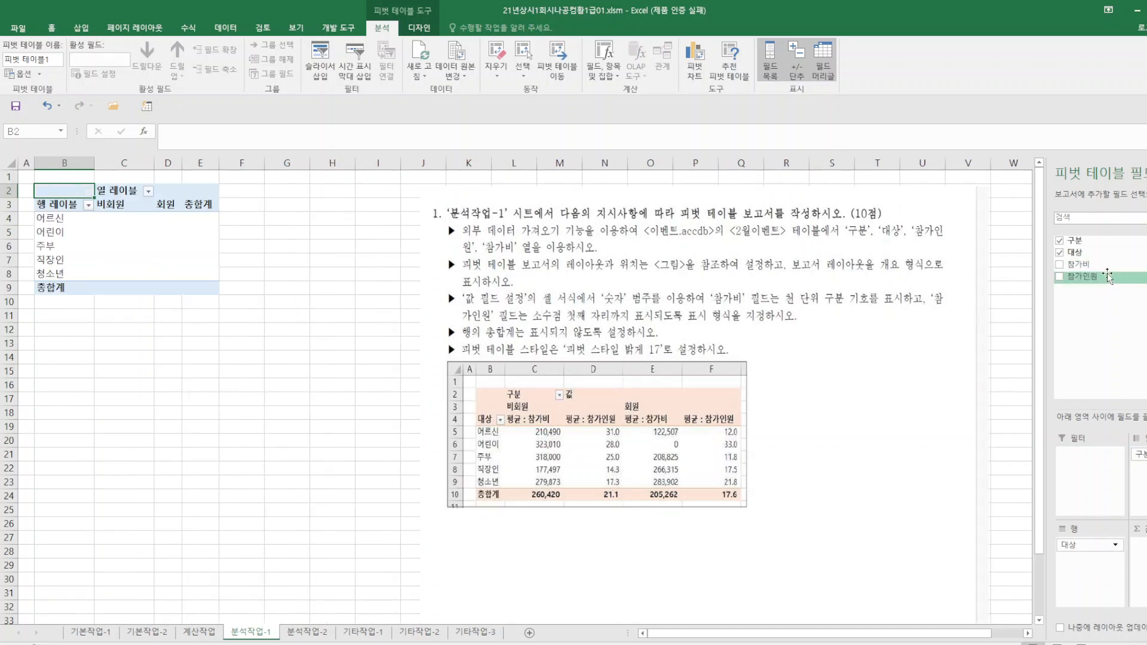
pyautogui.moveTo(1079, 265); pyautogui.dragTo(1140, 556)
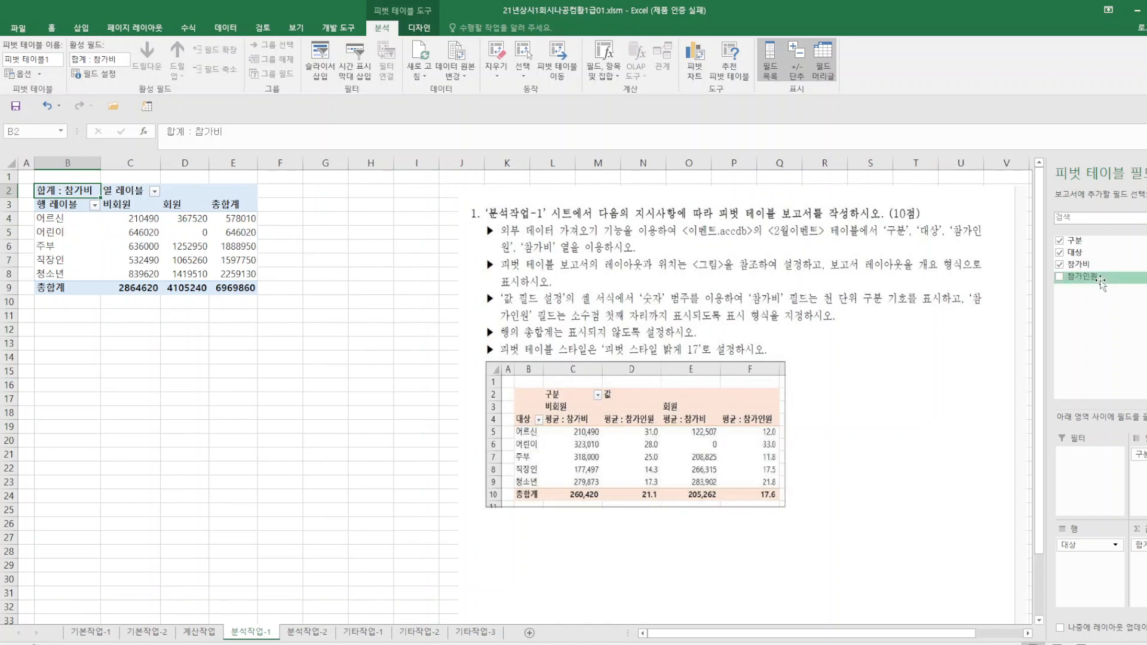
pyautogui.moveTo(1082, 277); pyautogui.dragTo(1140, 554)
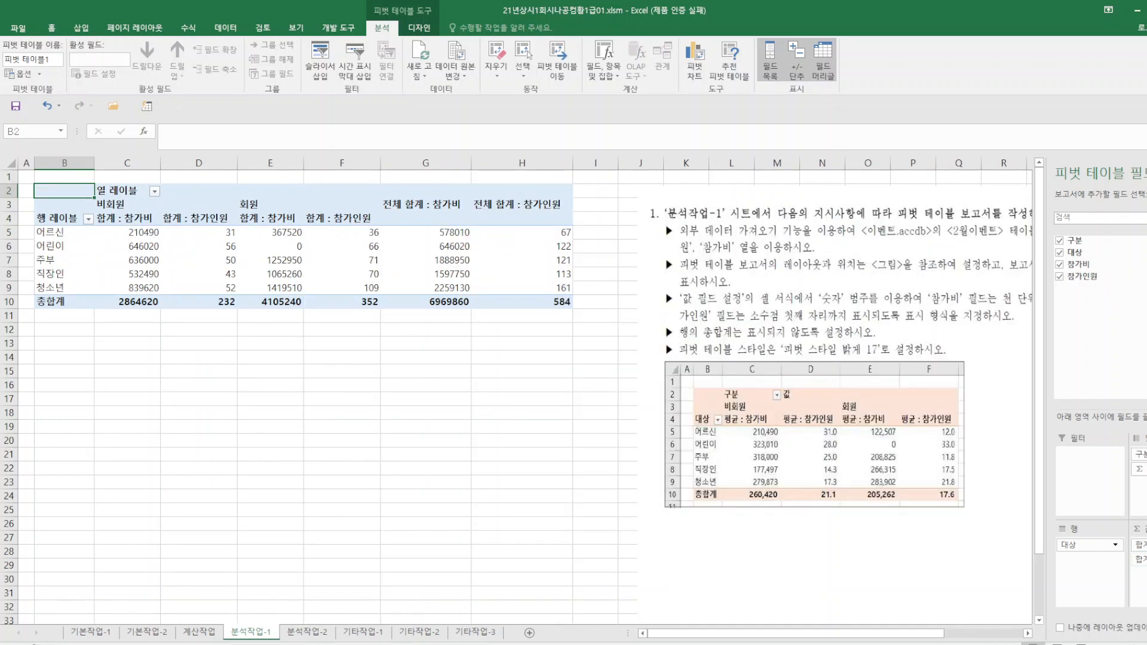
# Change the summary function of both value fields, 참가비 and 참가인원, to average (평균).
pyautogui.click(1140, 545)
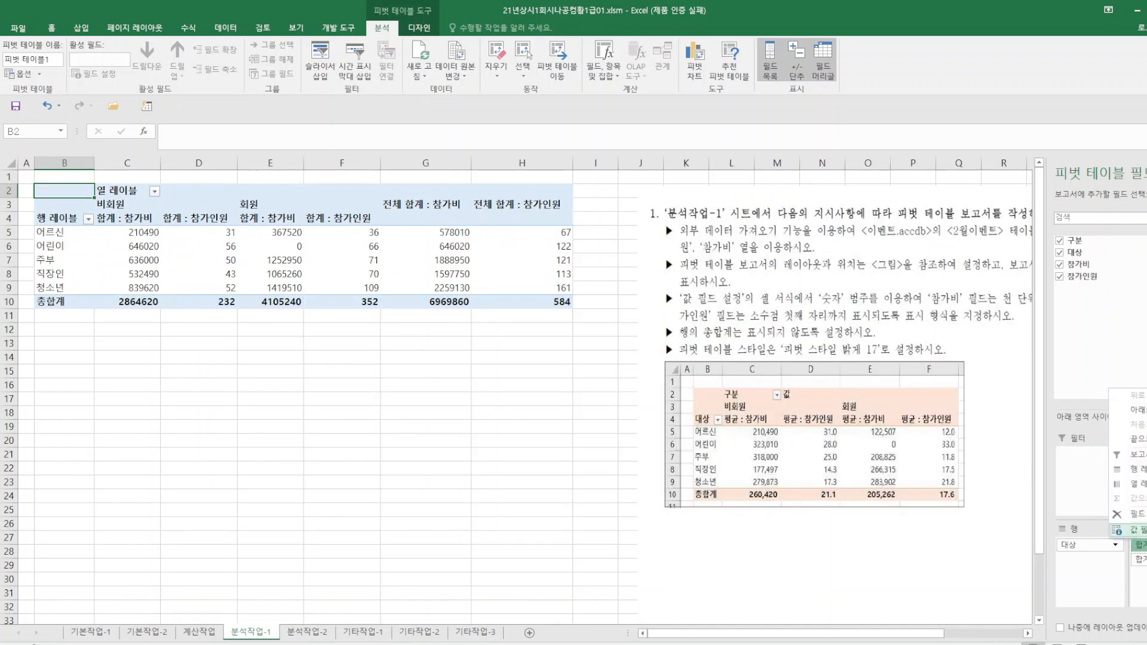
pyautogui.click(1136, 530)
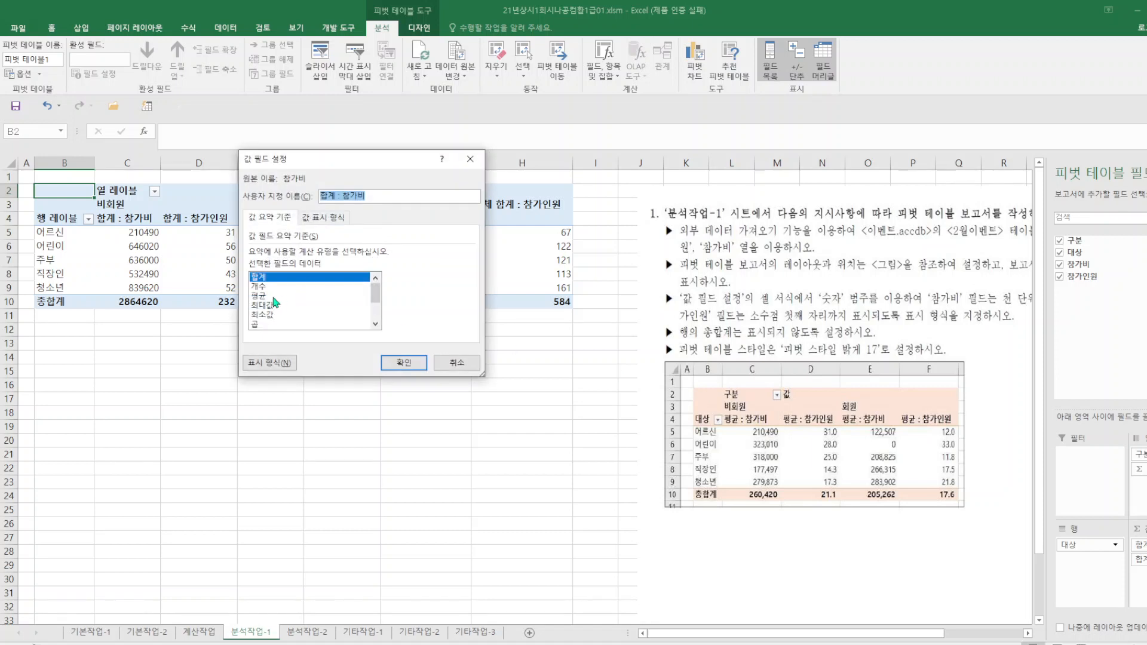
pyautogui.click(273, 296)
pyautogui.click(402, 363)
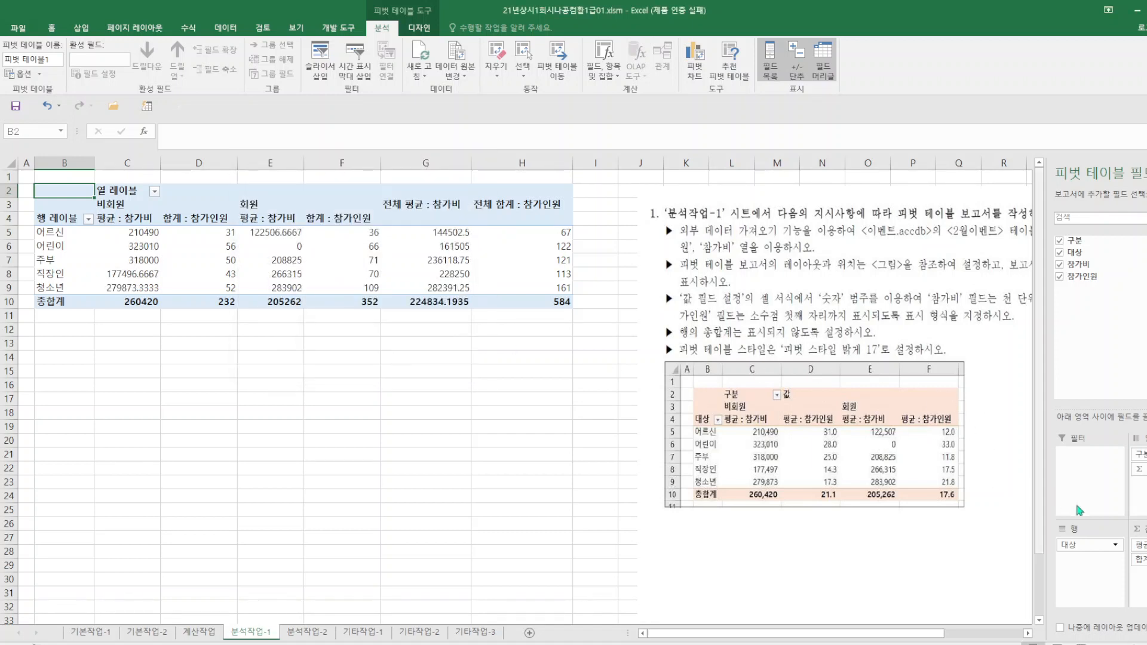
pyautogui.click(1140, 560)
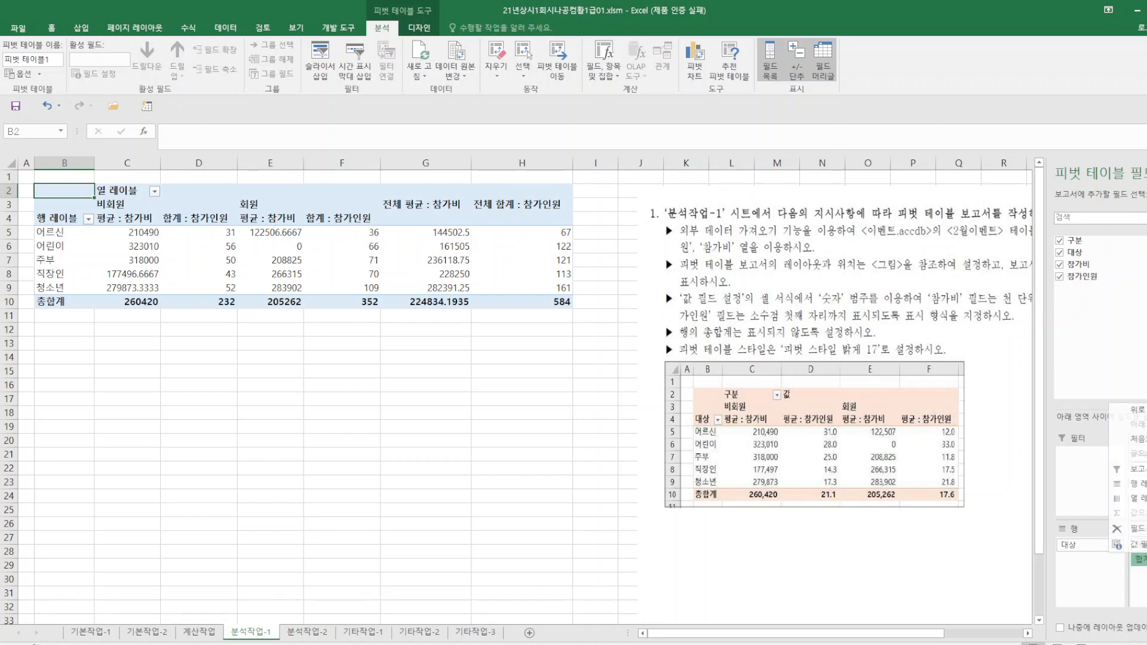
pyautogui.click(1132, 543)
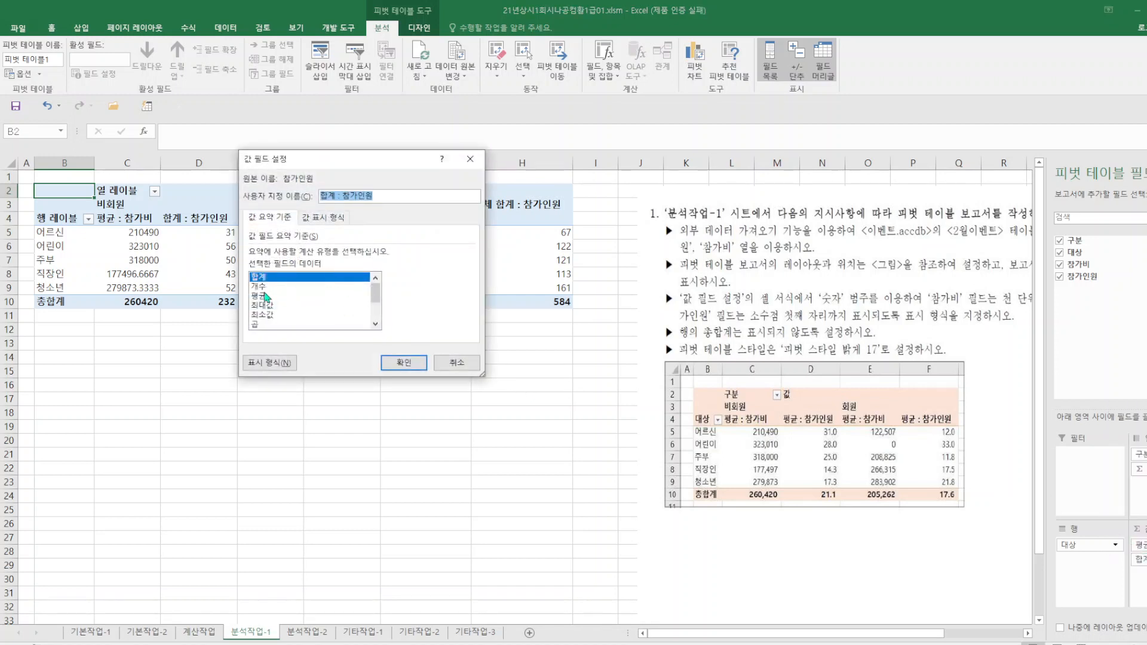
pyautogui.click(264, 296)
pyautogui.click(404, 363)
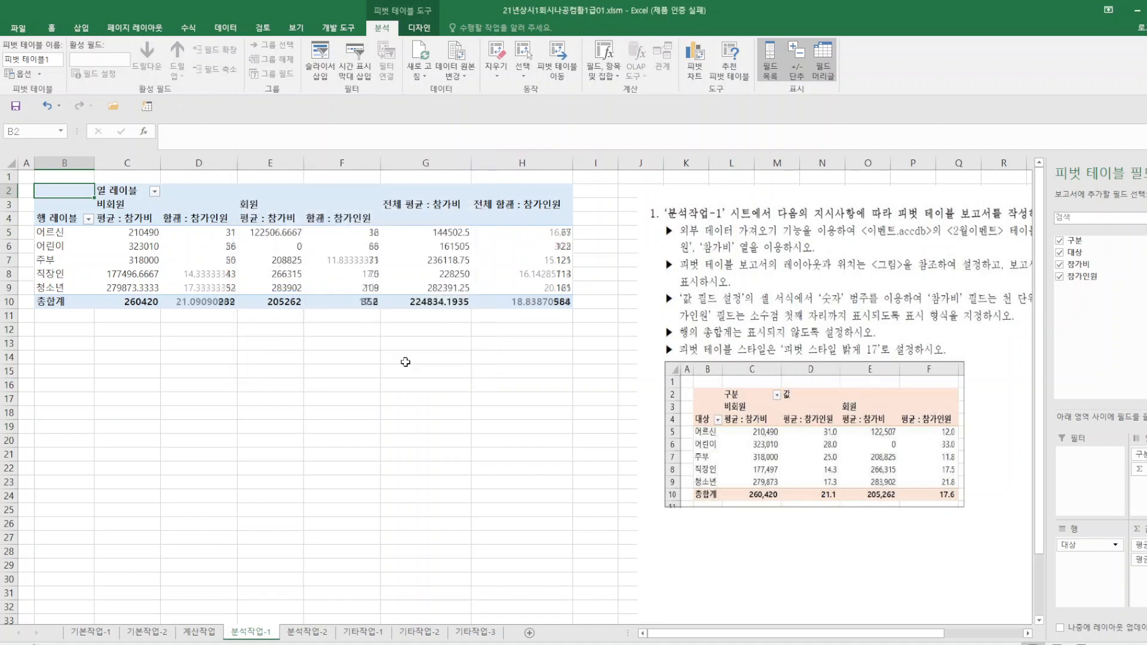
# Close the pivot table field list and display the report layout in outline form (개요 형식).
pyautogui.click(522, 468)
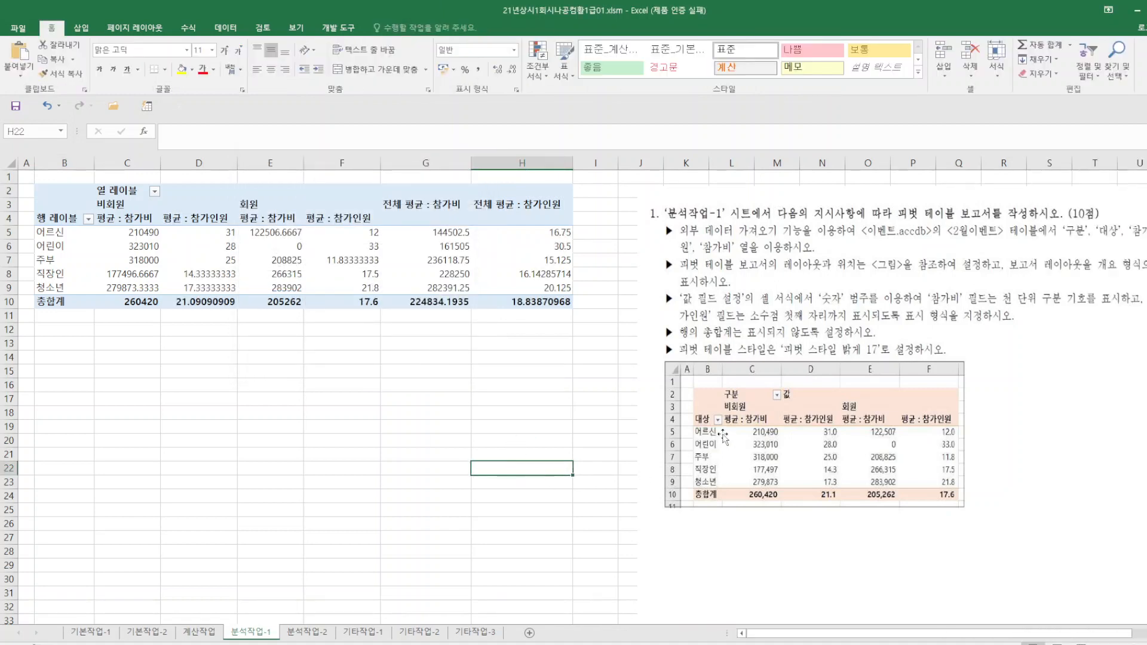
pyautogui.click(434, 289)
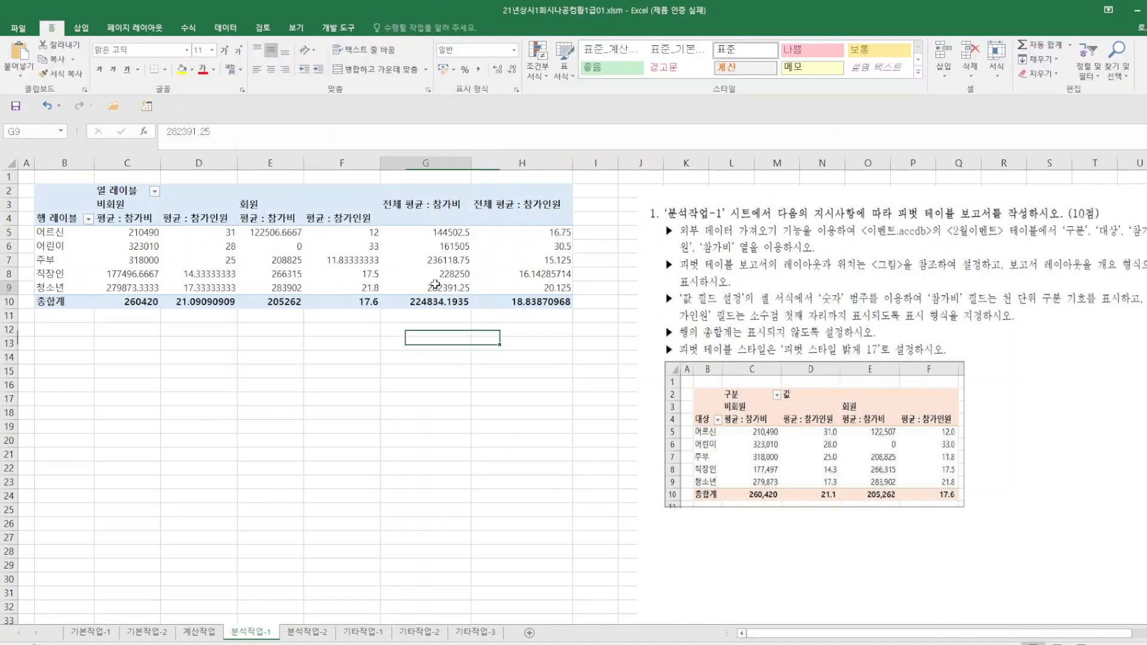
pyautogui.click(419, 27)
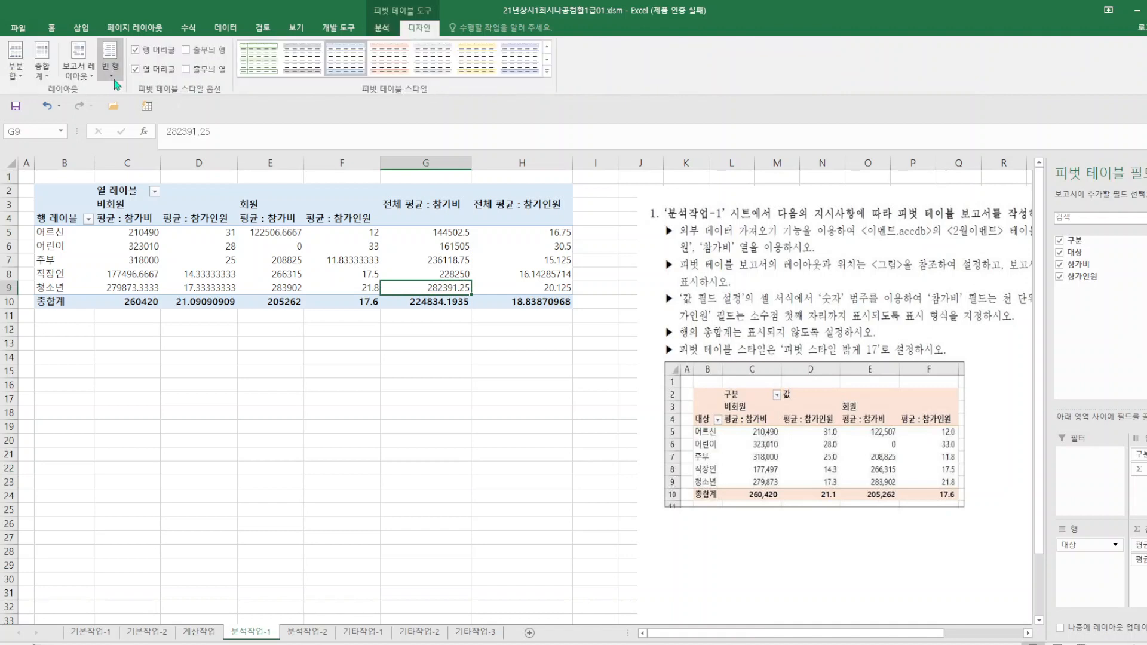
pyautogui.click(92, 72)
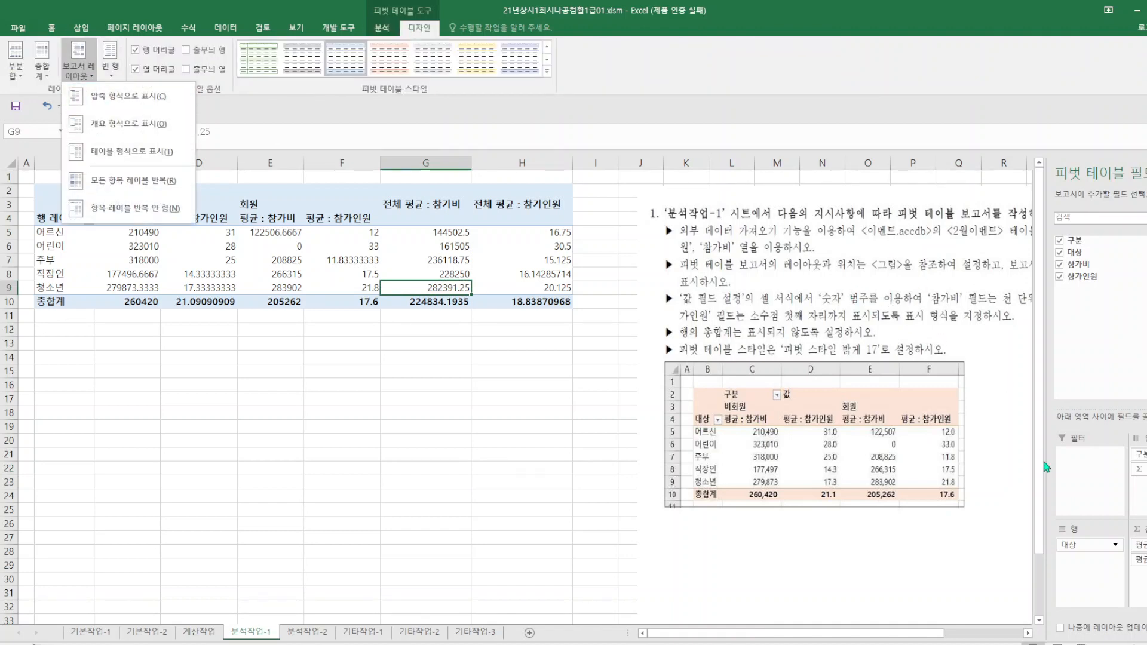
pyautogui.click(342, 505)
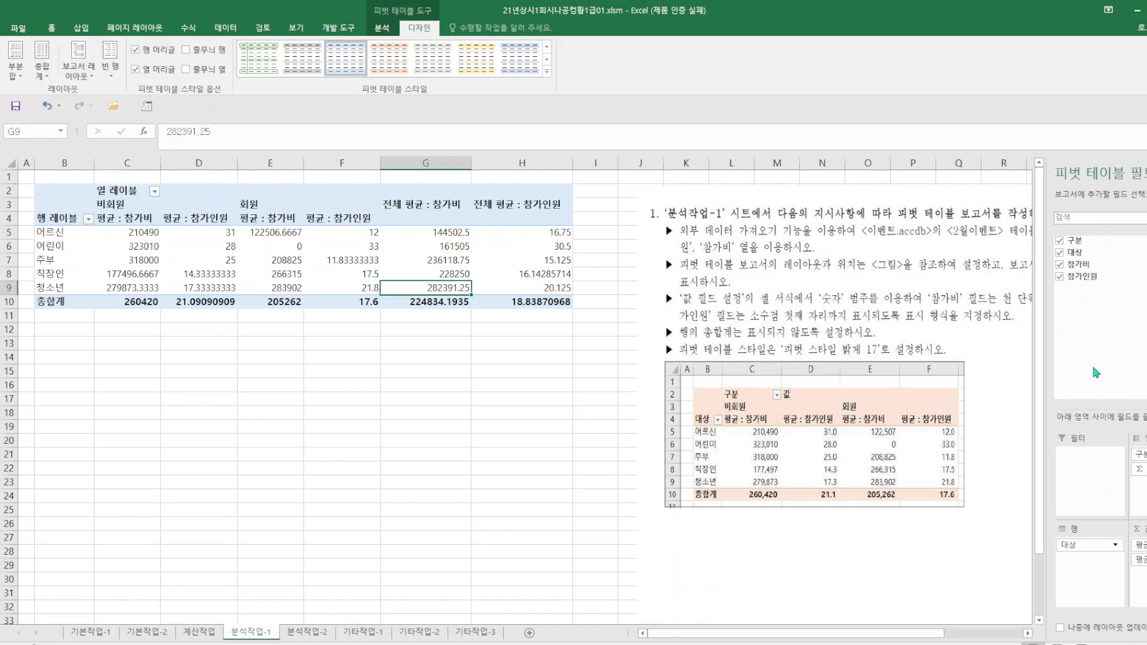
pyautogui.click(1146, 172)
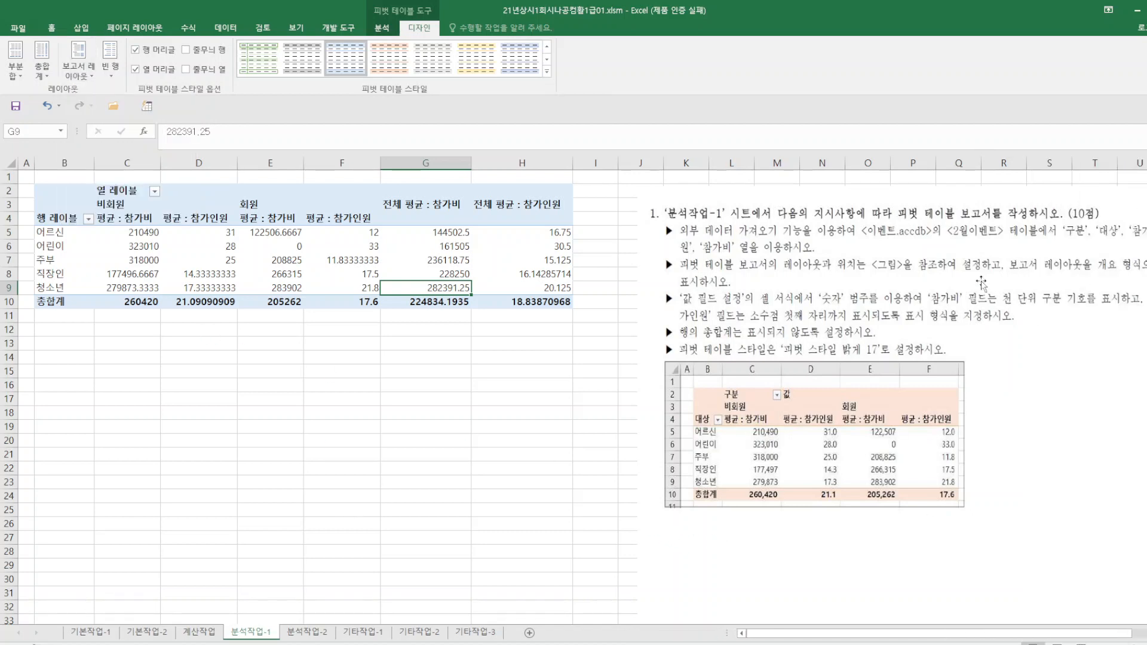
pyautogui.click(81, 77)
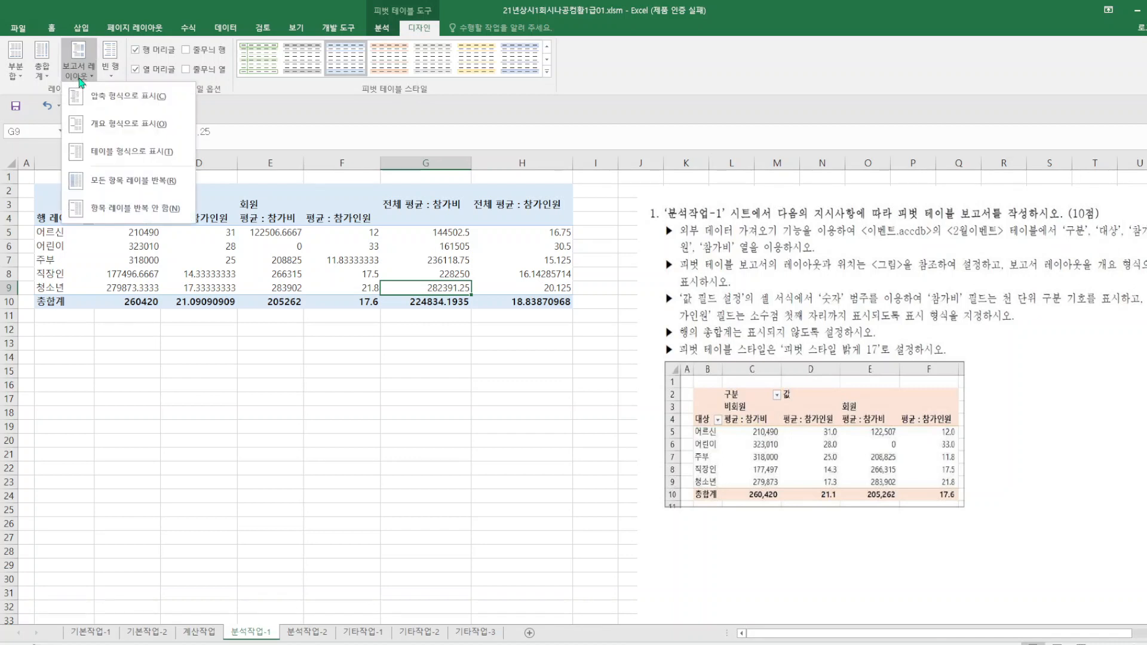
pyautogui.click(109, 128)
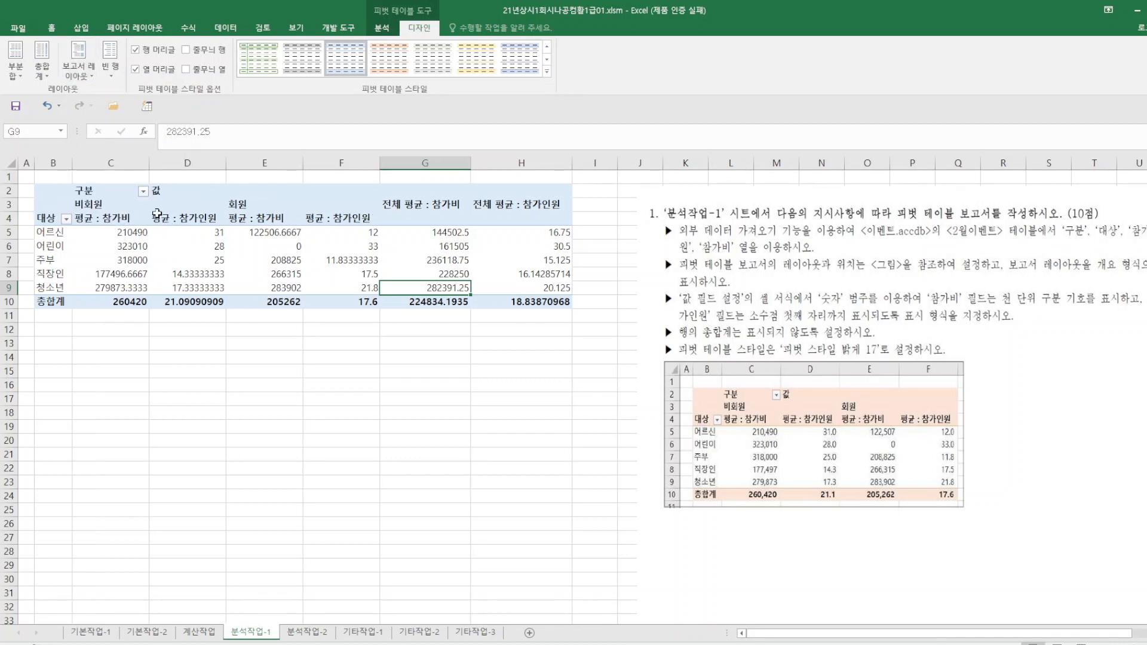
pyautogui.click(154, 205)
pyautogui.click(80, 74)
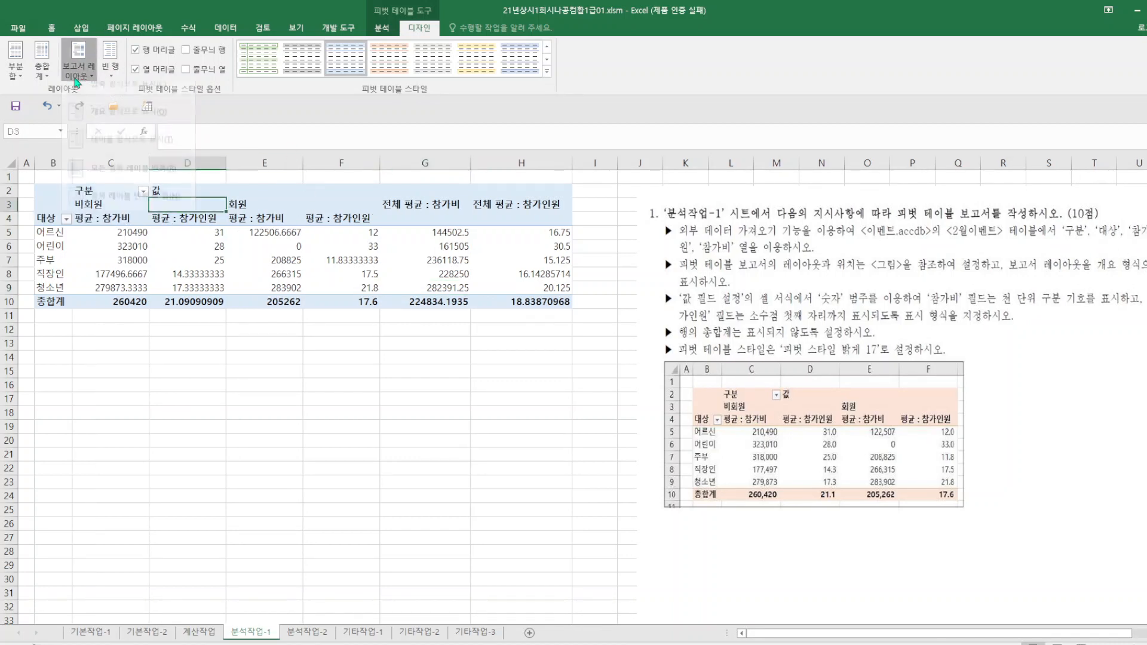
pyautogui.click(131, 135)
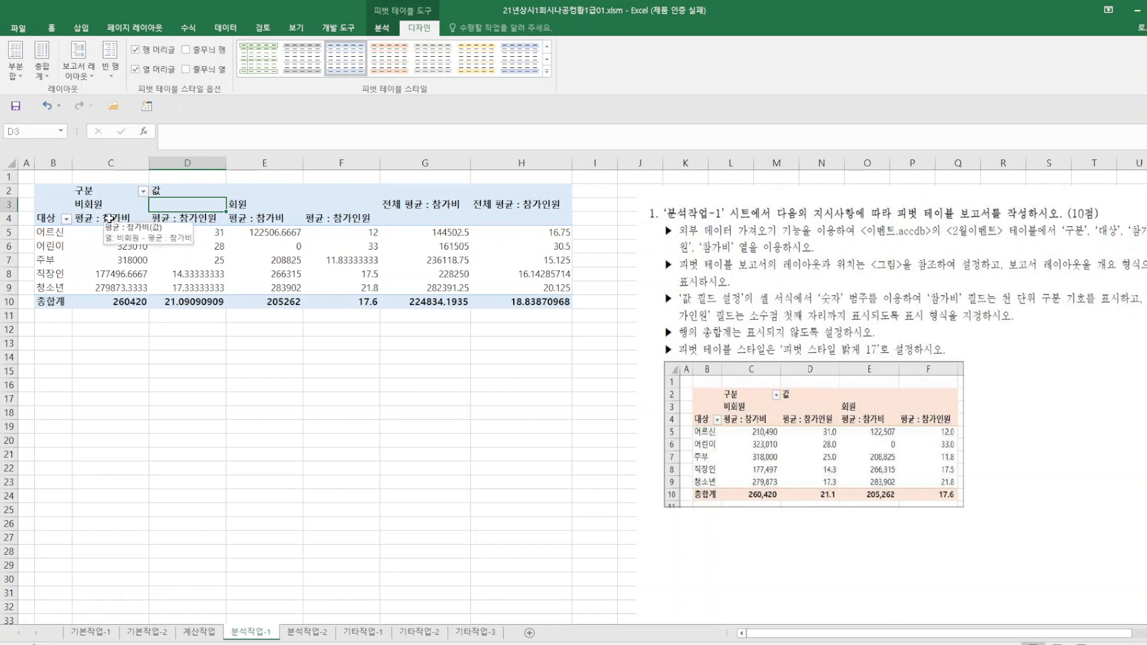
# Format the 참가비 value field with the 숫자 category, no decimals and the thousands separator through its value field settings.
pyautogui.click(109, 218)
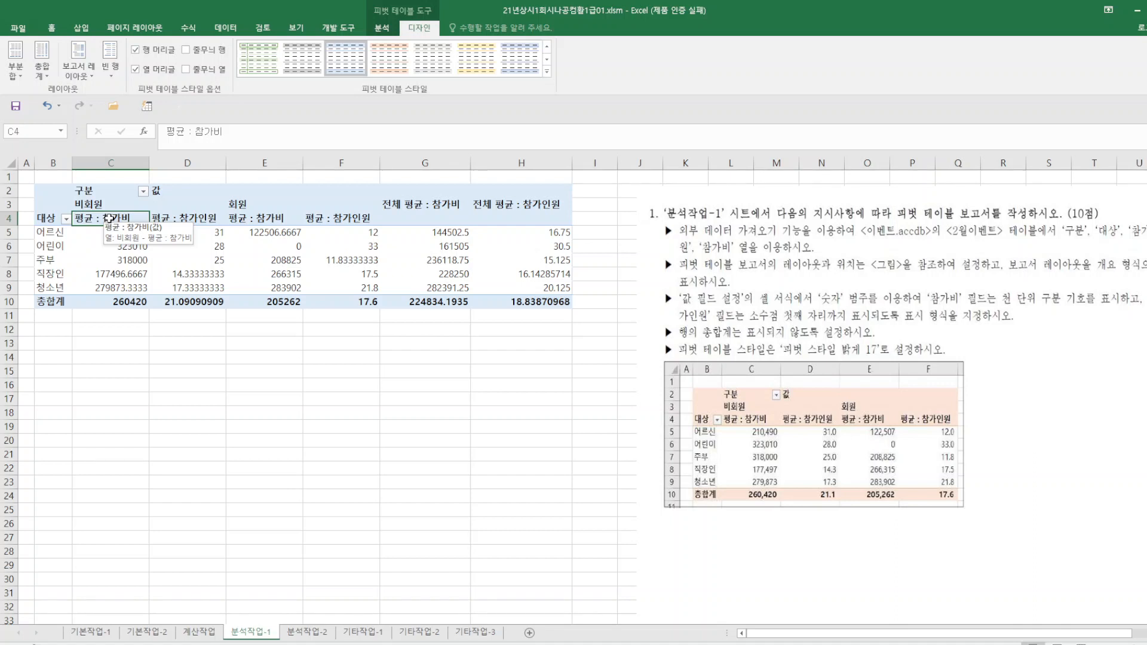
pyautogui.rightClick(110, 218)
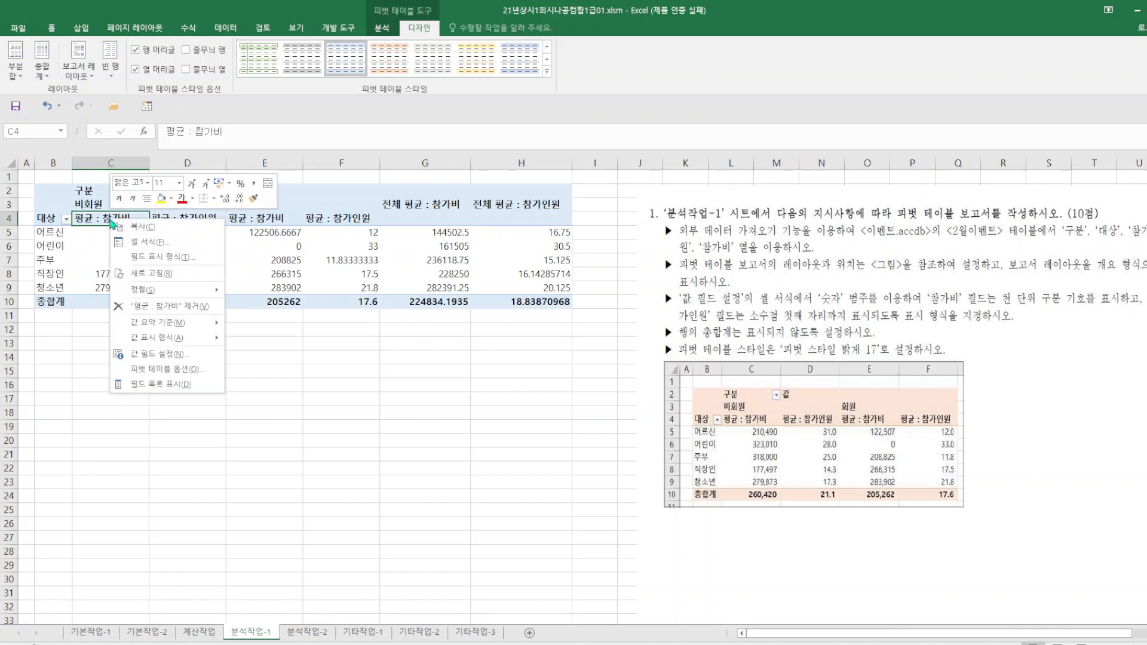
pyautogui.click(166, 361)
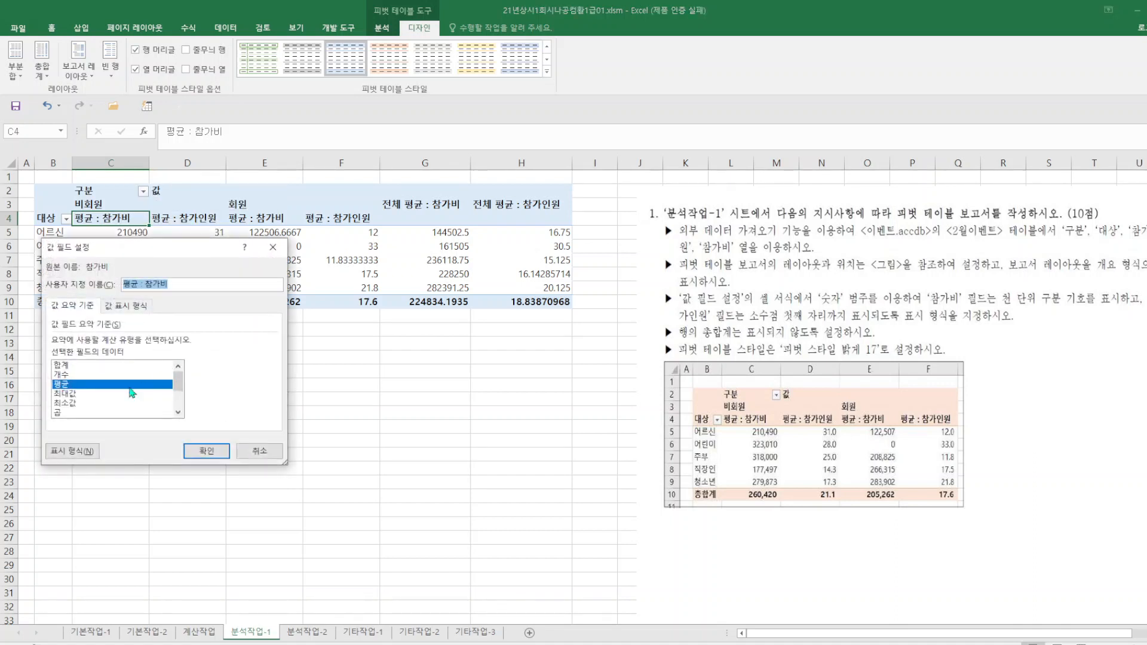
pyautogui.click(80, 453)
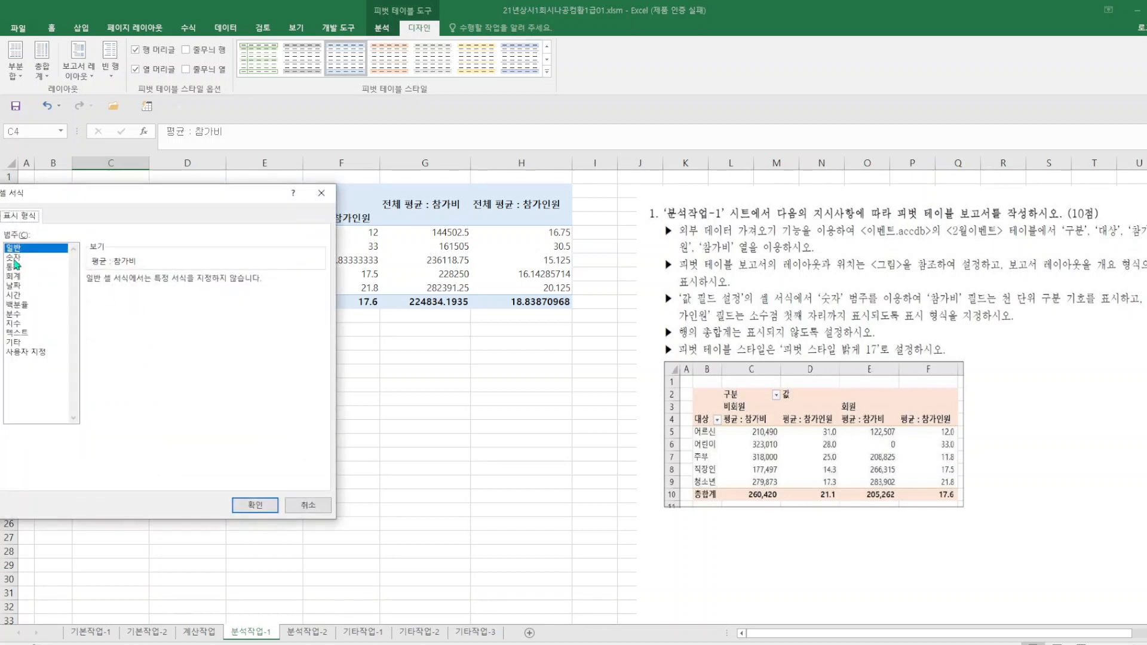
pyautogui.click(14, 259)
pyautogui.click(90, 298)
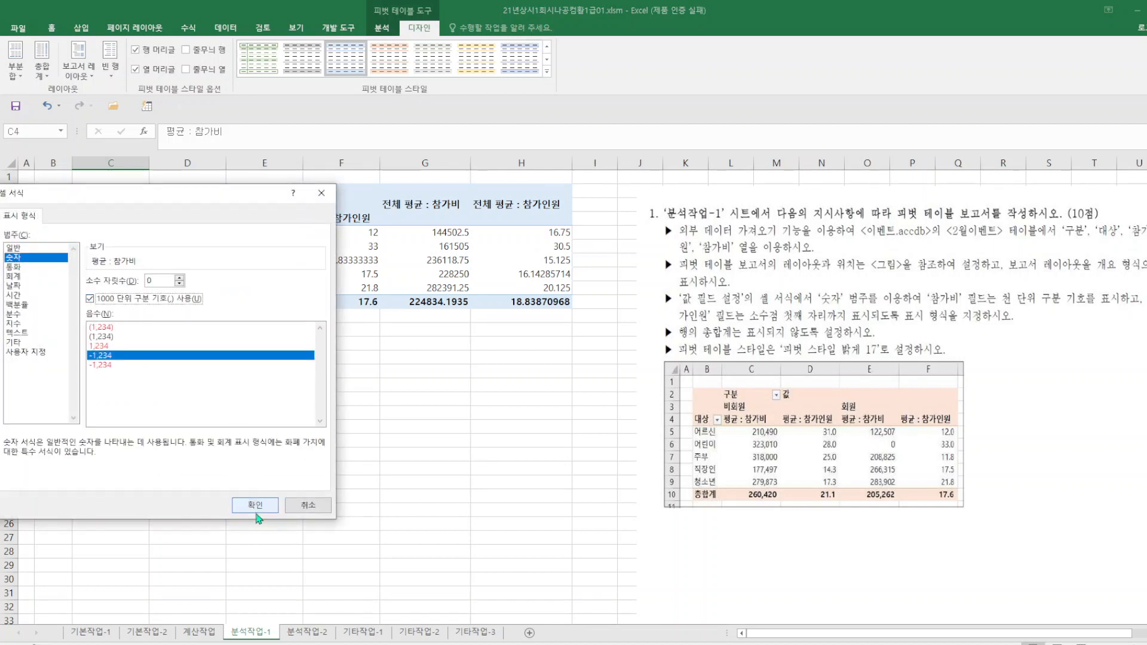
pyautogui.click(256, 506)
pyautogui.click(207, 454)
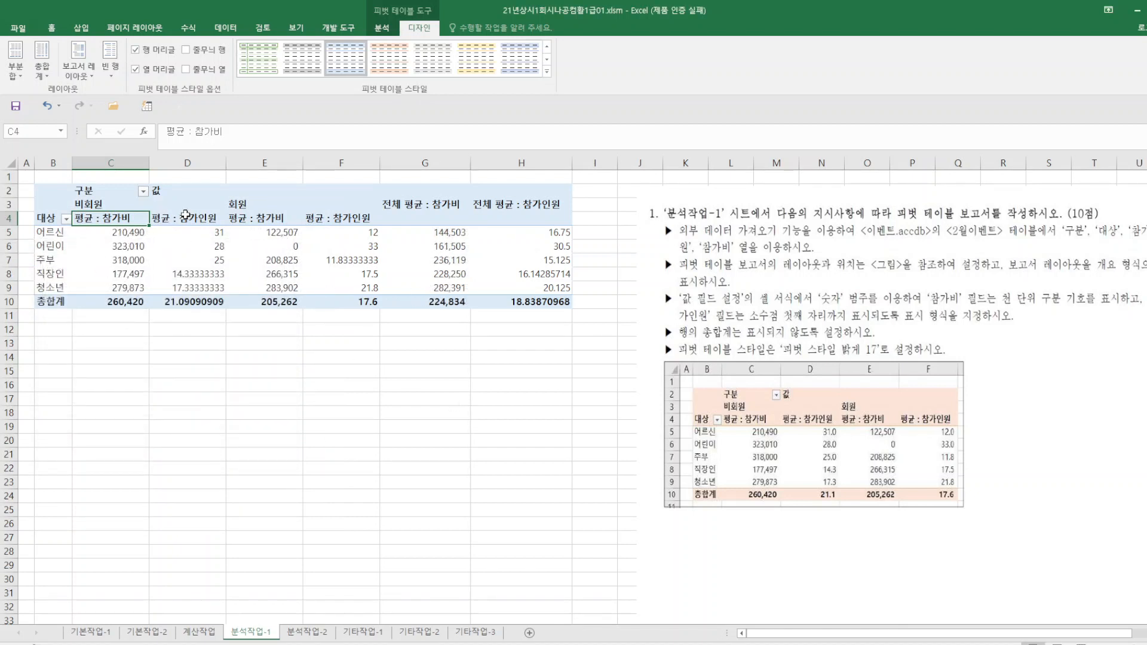
# Format the 참가인원 value field with the 숫자 category and 1 decimal place through its value field settings.
pyautogui.rightClick(188, 218)
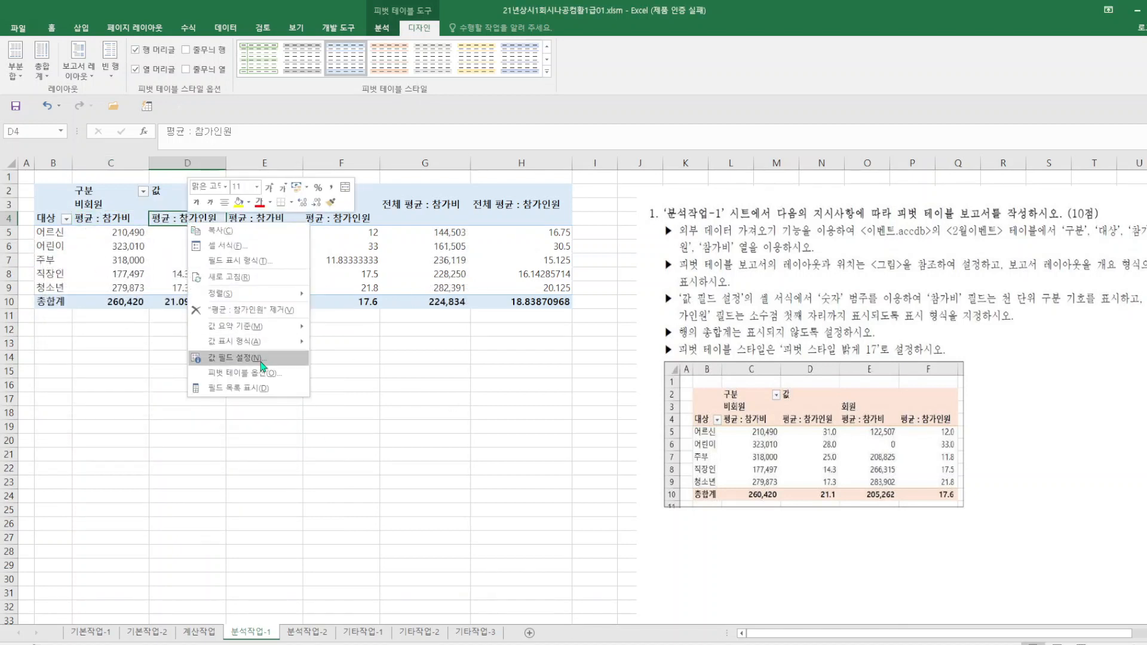
pyautogui.click(263, 358)
pyautogui.click(177, 453)
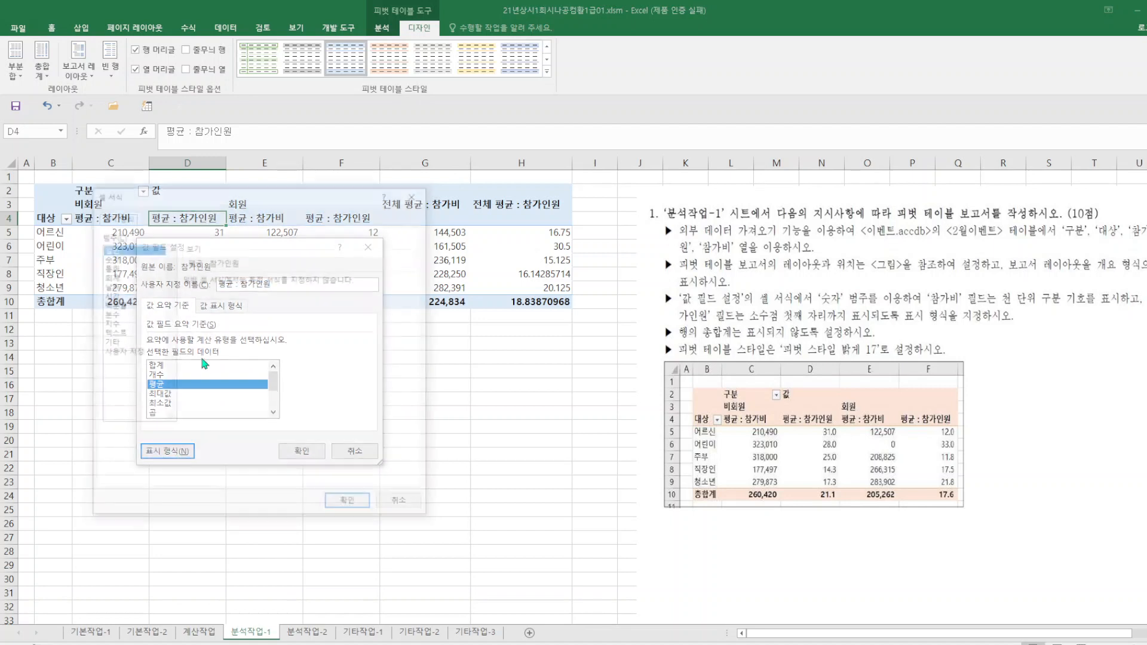
pyautogui.click(120, 258)
pyautogui.doubleClick(248, 281)
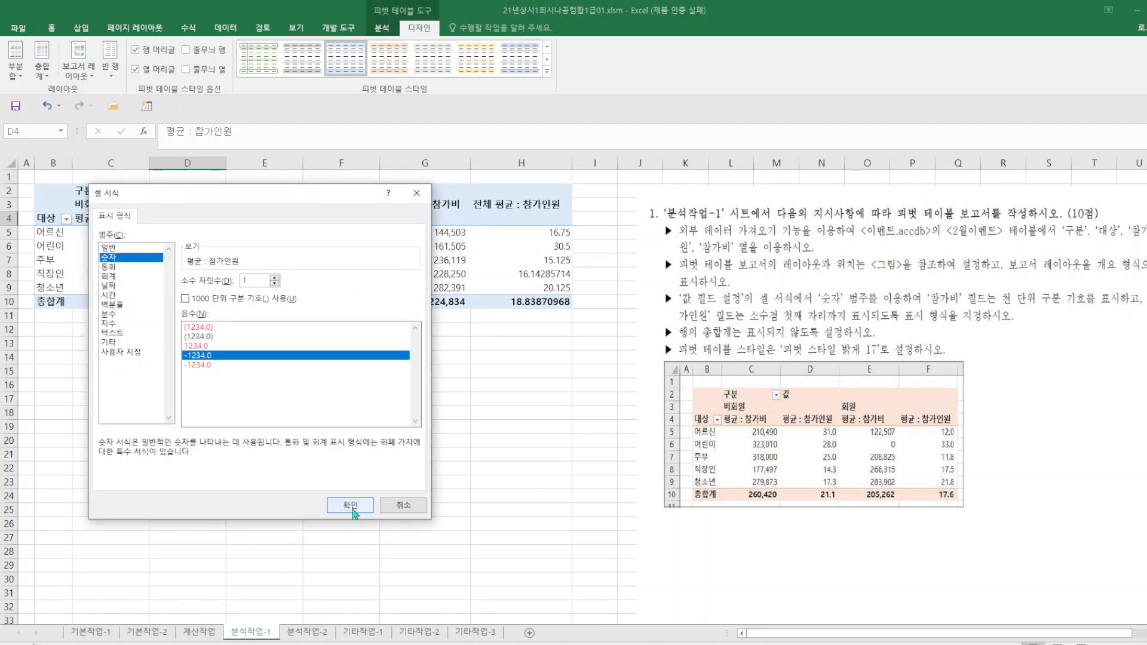
pyautogui.click(347, 506)
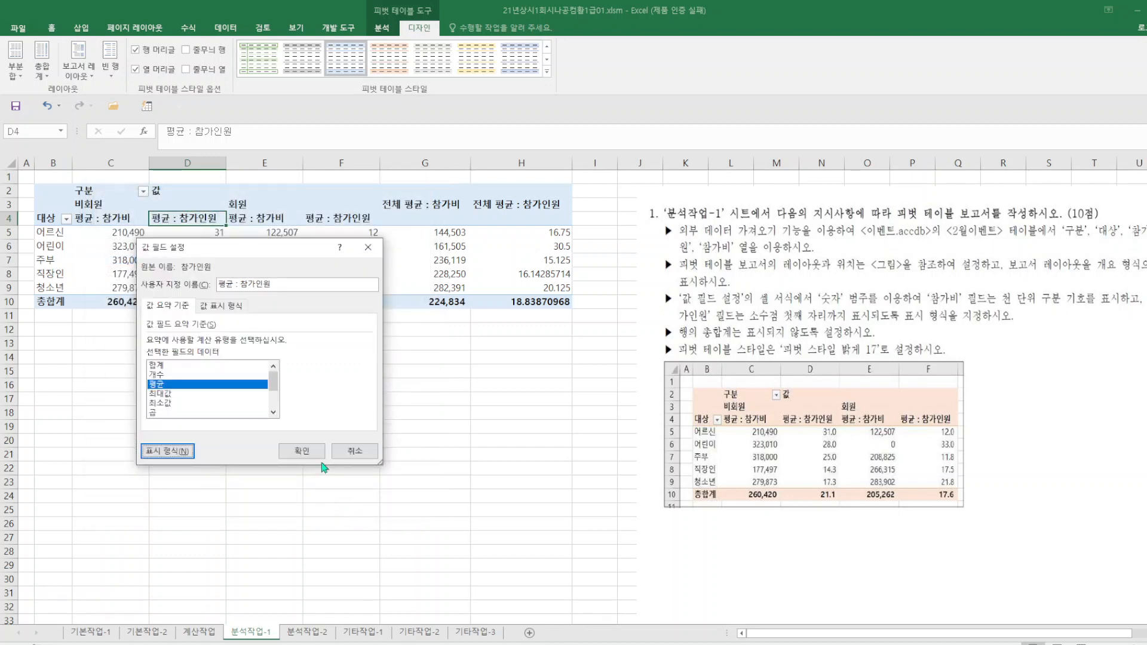
pyautogui.click(297, 456)
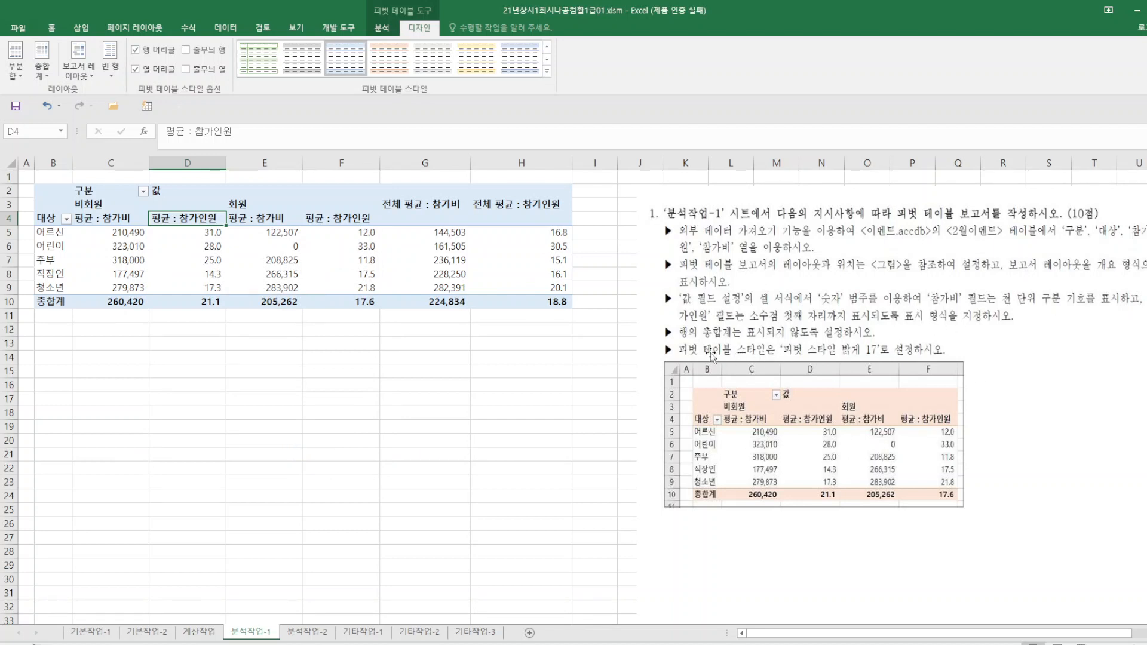
# Turn on the pivot table's grand totals for columns only and apply the 피벗 스타일 밝게 17 style.
pyautogui.click(42, 63)
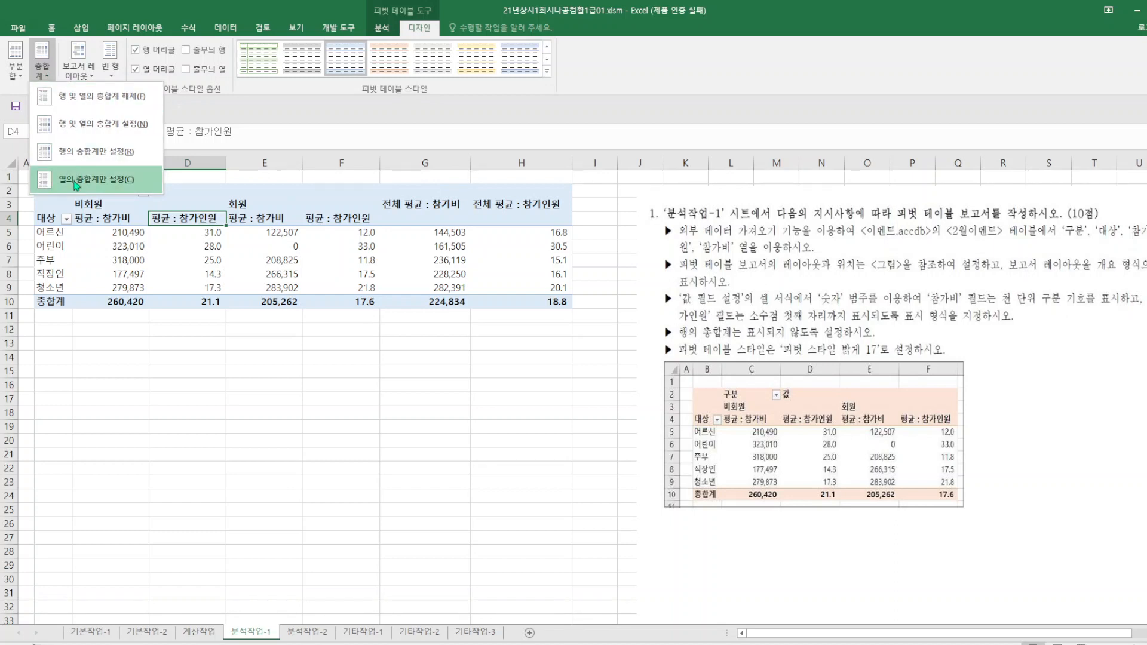
pyautogui.click(76, 181)
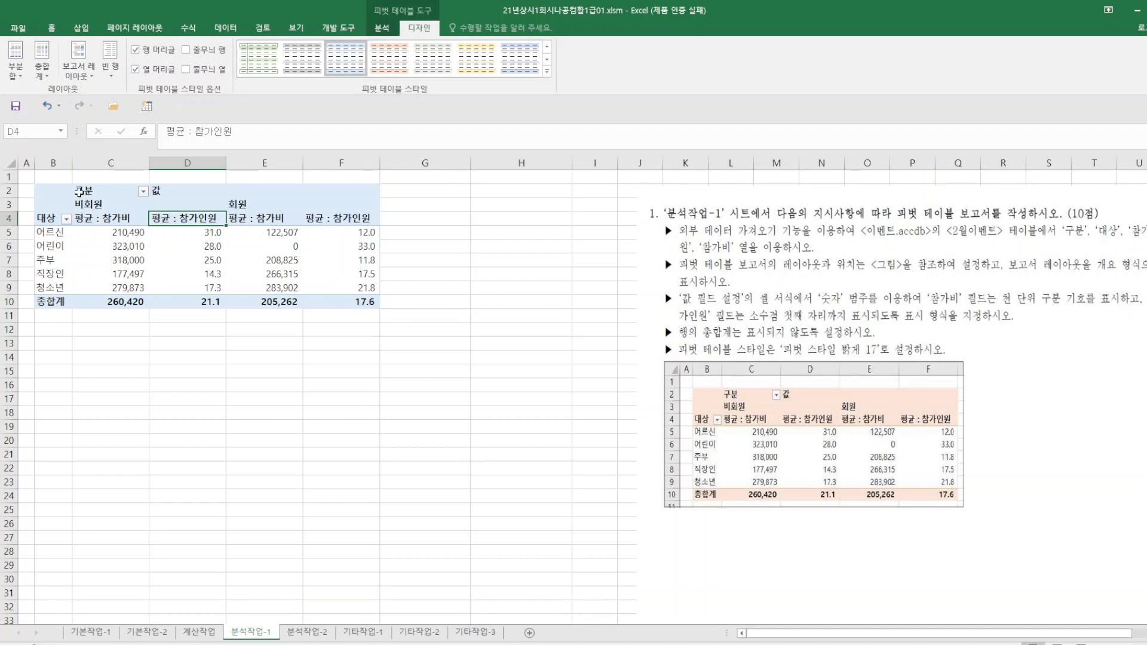
pyautogui.click(51, 28)
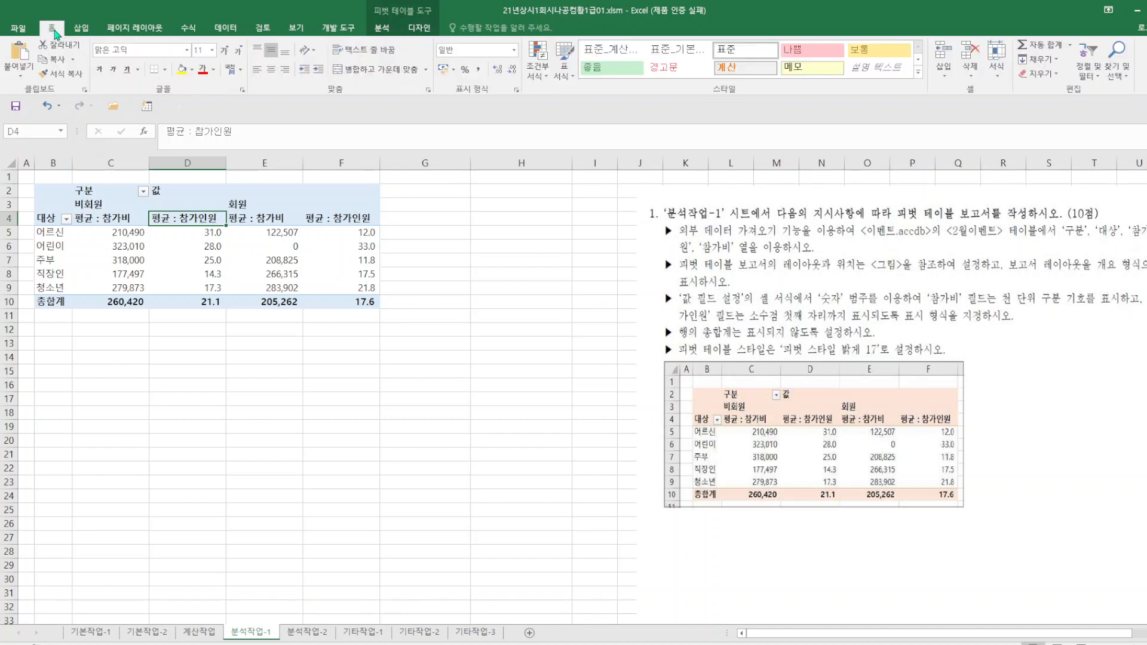
pyautogui.click(564, 70)
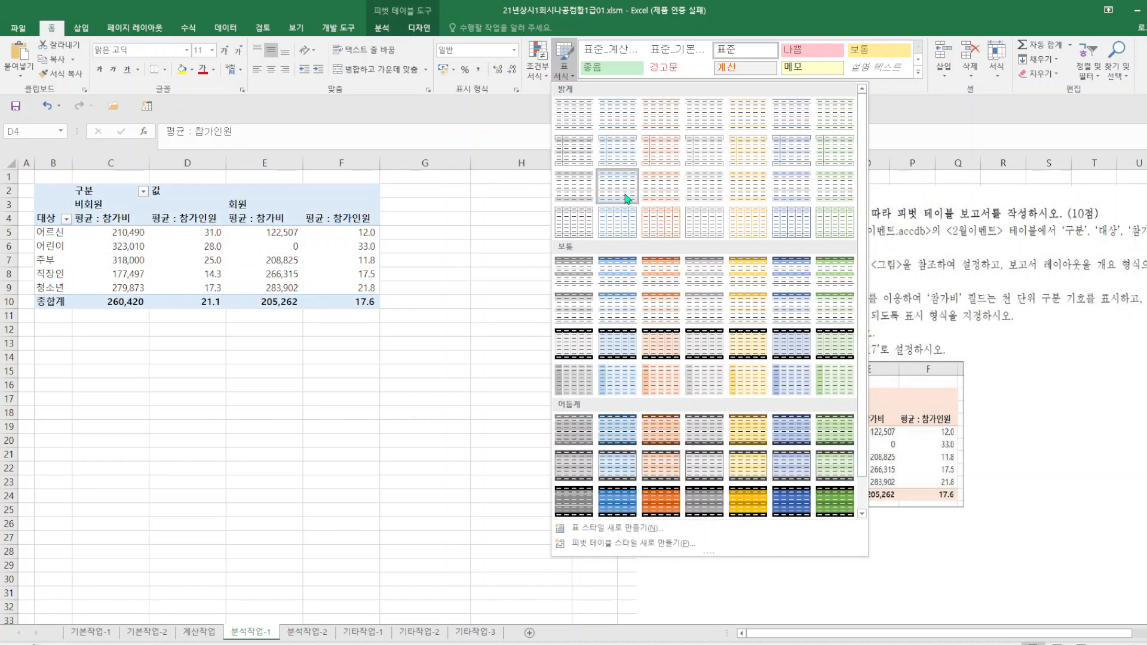
pyautogui.click(672, 197)
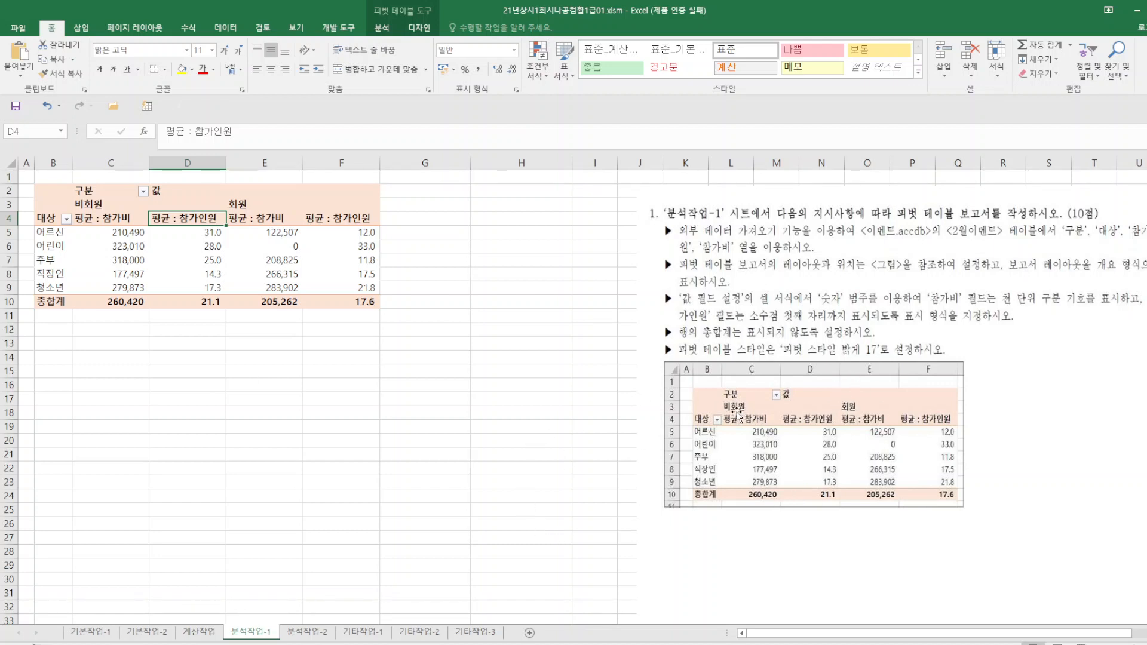
pyautogui.click(410, 428)
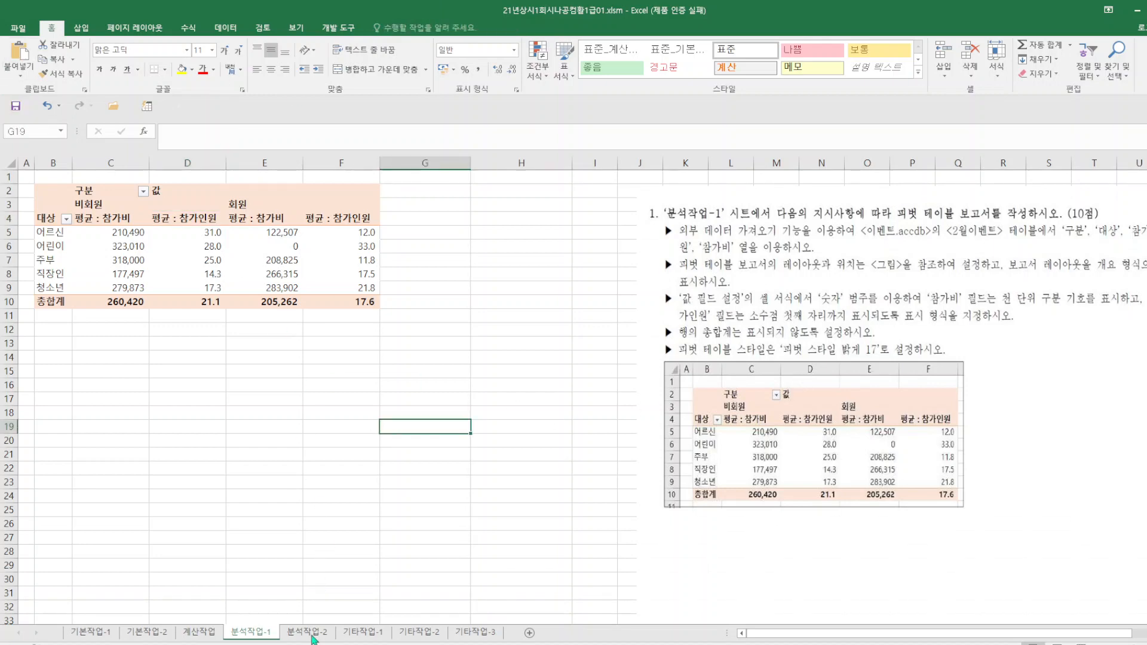
# On the 분석작업-2 sheet, give E4:E9 a 사용자 지정 data validation rule with a SEARCH formula looking for "@" in cell E4.
pyautogui.click(314, 640)
pyautogui.moveTo(641, 483); pyautogui.dragTo(705, 472)
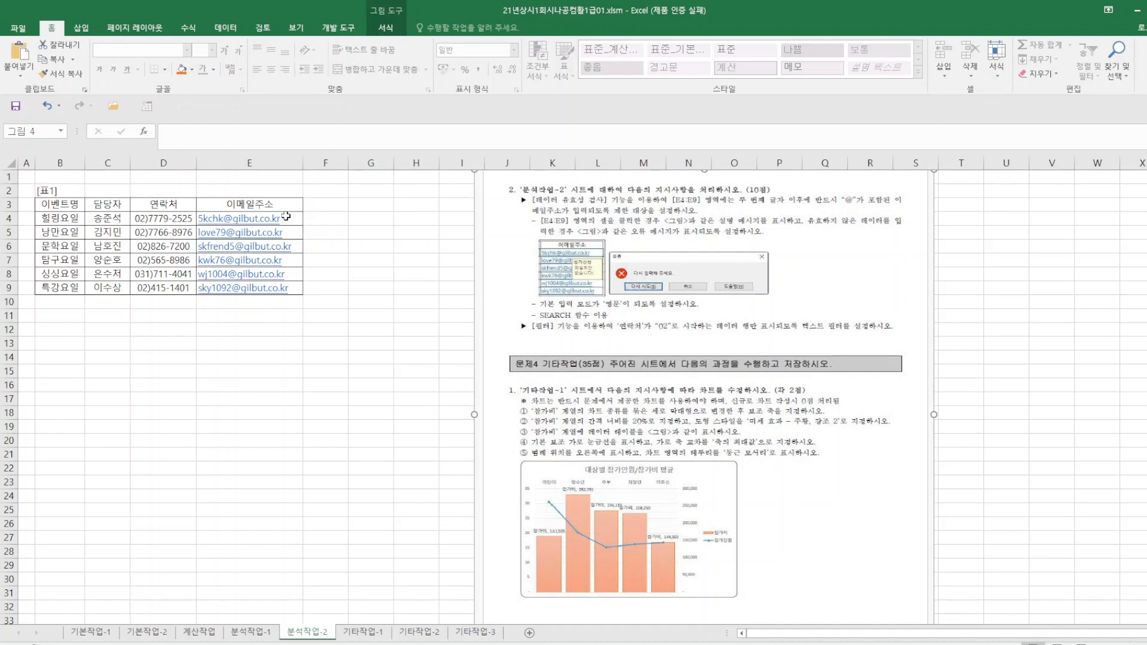
pyautogui.moveTo(286, 216); pyautogui.dragTo(289, 289)
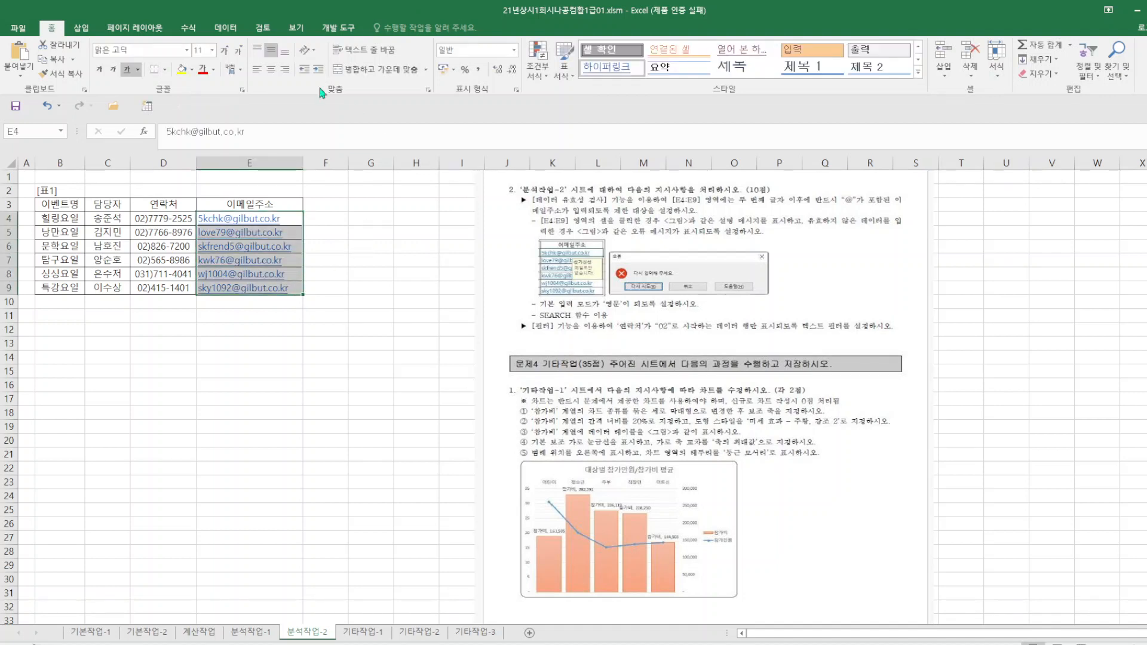
pyautogui.click(226, 27)
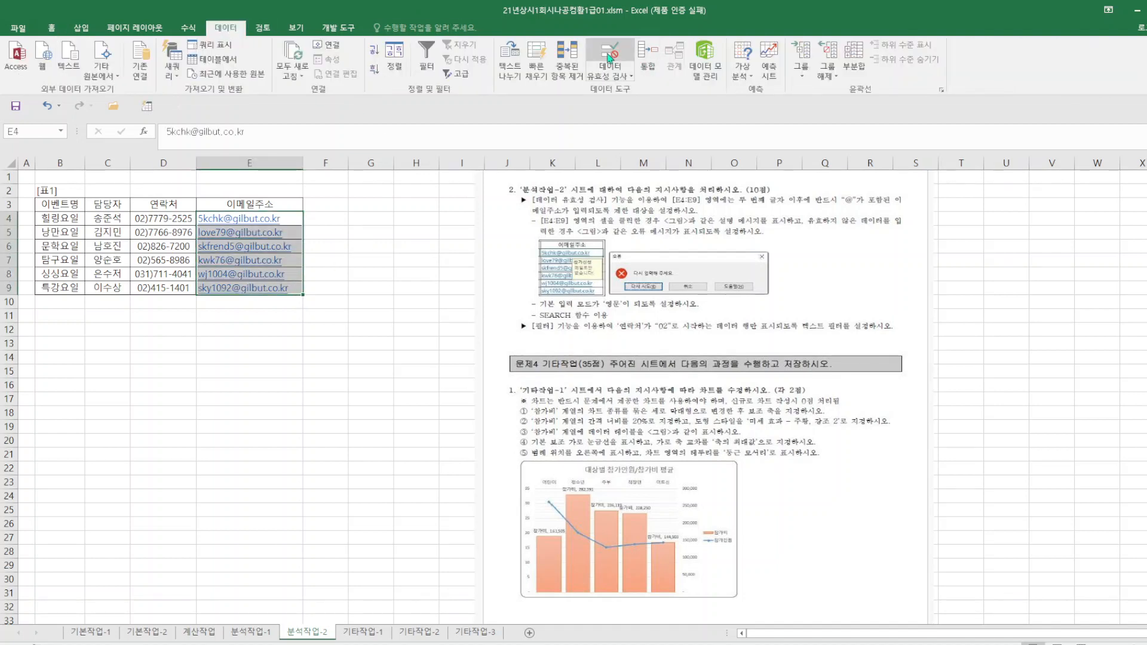
pyautogui.click(610, 57)
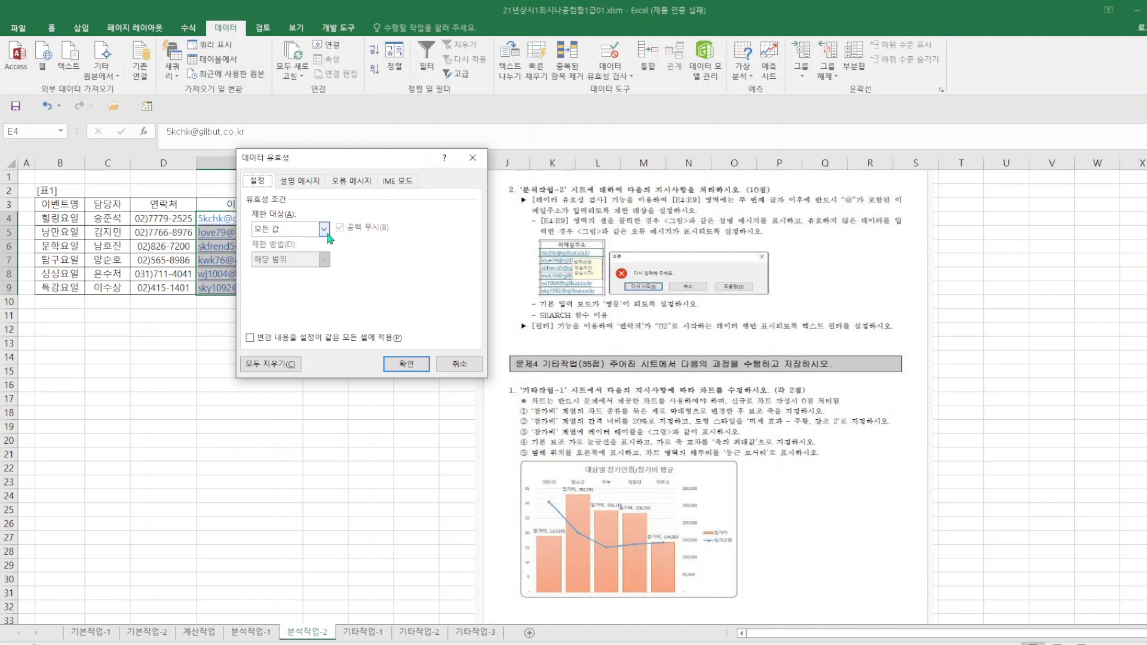
pyautogui.click(325, 231)
pyautogui.click(281, 307)
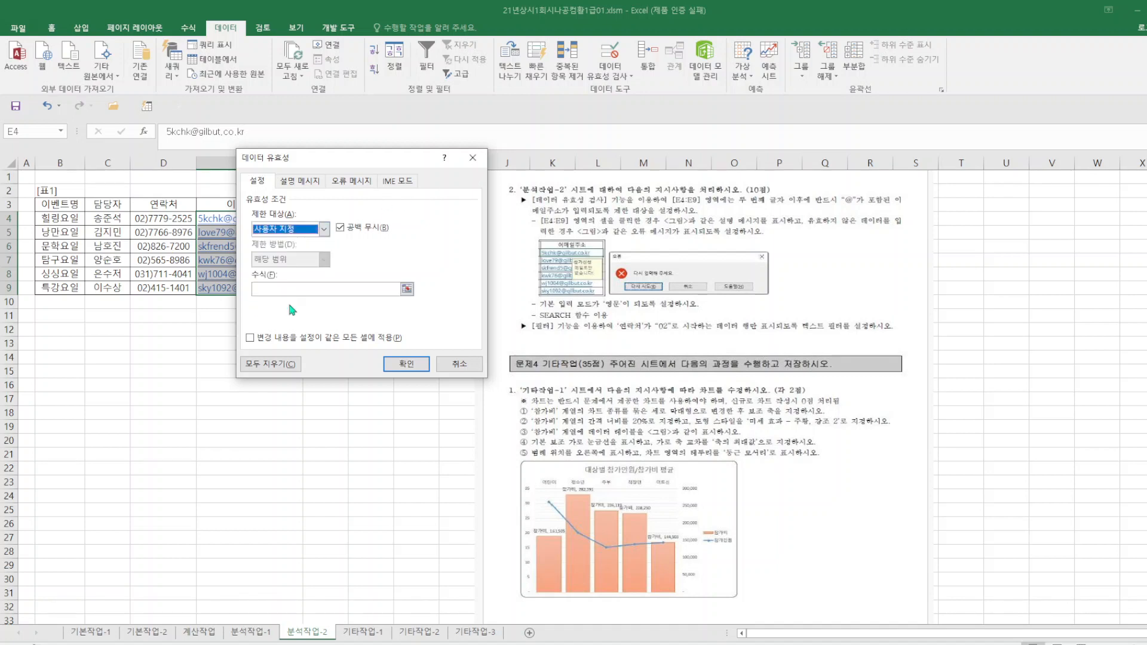
pyautogui.click(285, 290)
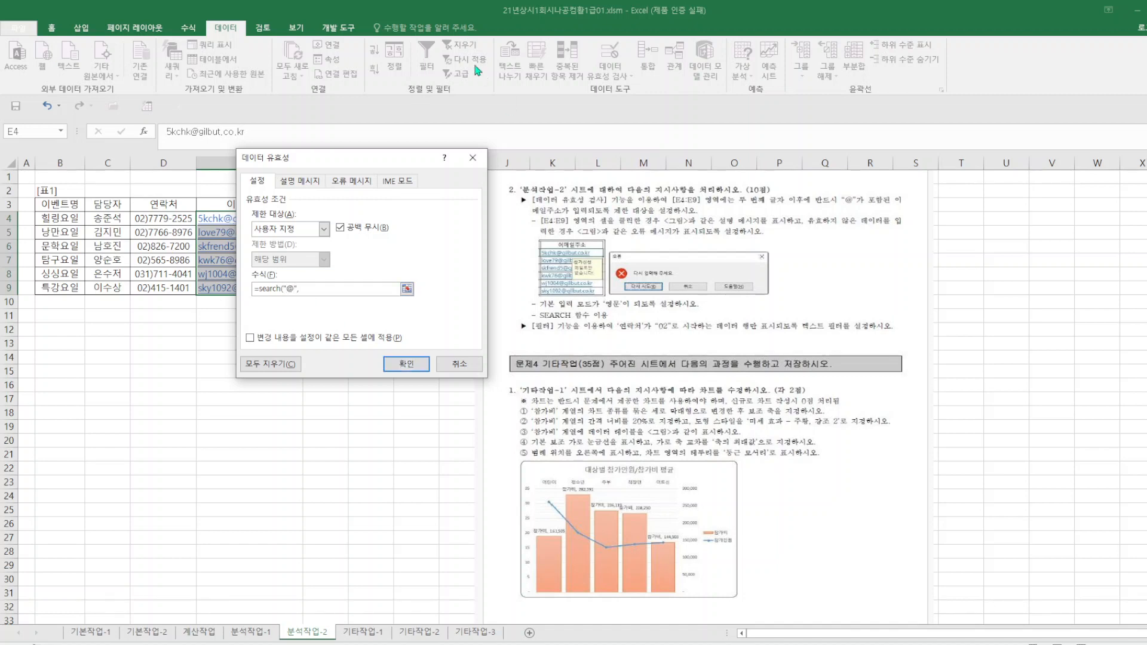
pyautogui.click(217, 221)
pyautogui.write(')>=2')
# Add an input message to the E4:E9 validation with the title 참가신청 and the text 메일로만 받습니다!
pyautogui.click(305, 185)
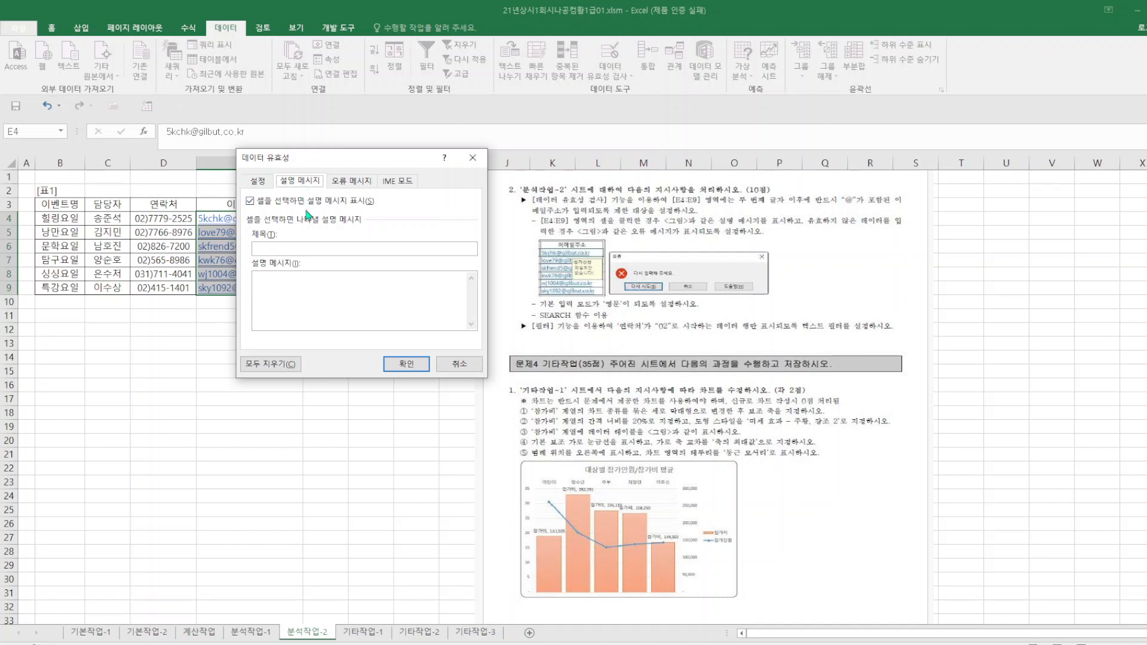
pyautogui.click(305, 250)
pyautogui.write('참가신ㅊ')
pyautogui.write('일로만 받습')
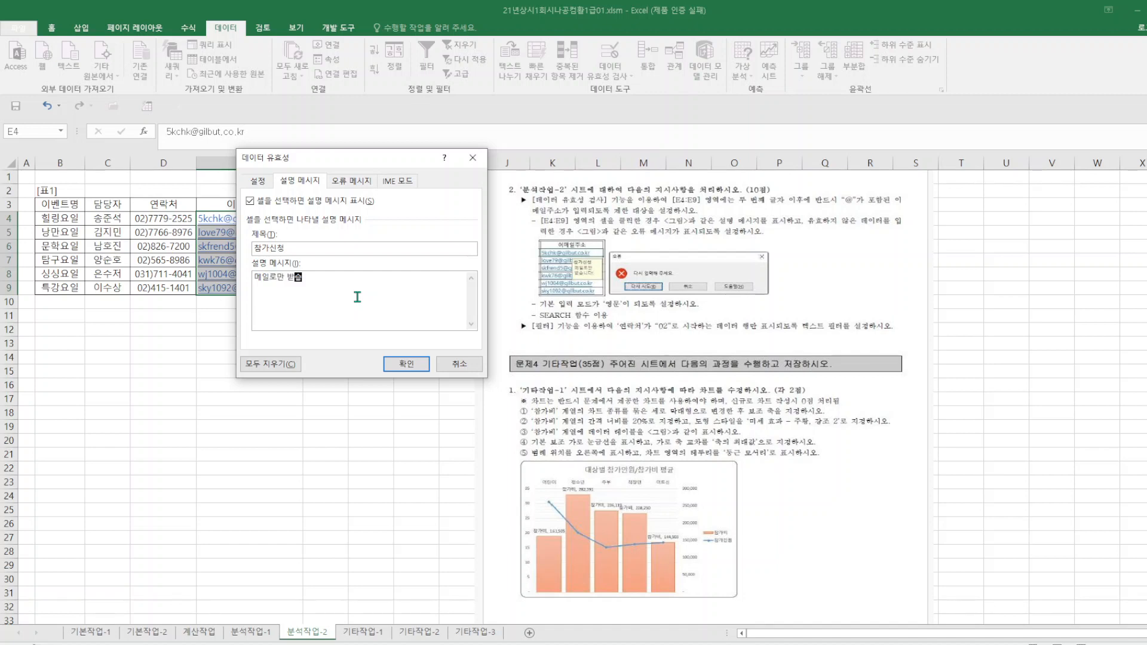
pyautogui.write('니다')
# Set the validation's error alert style to 중지.
pyautogui.click(362, 182)
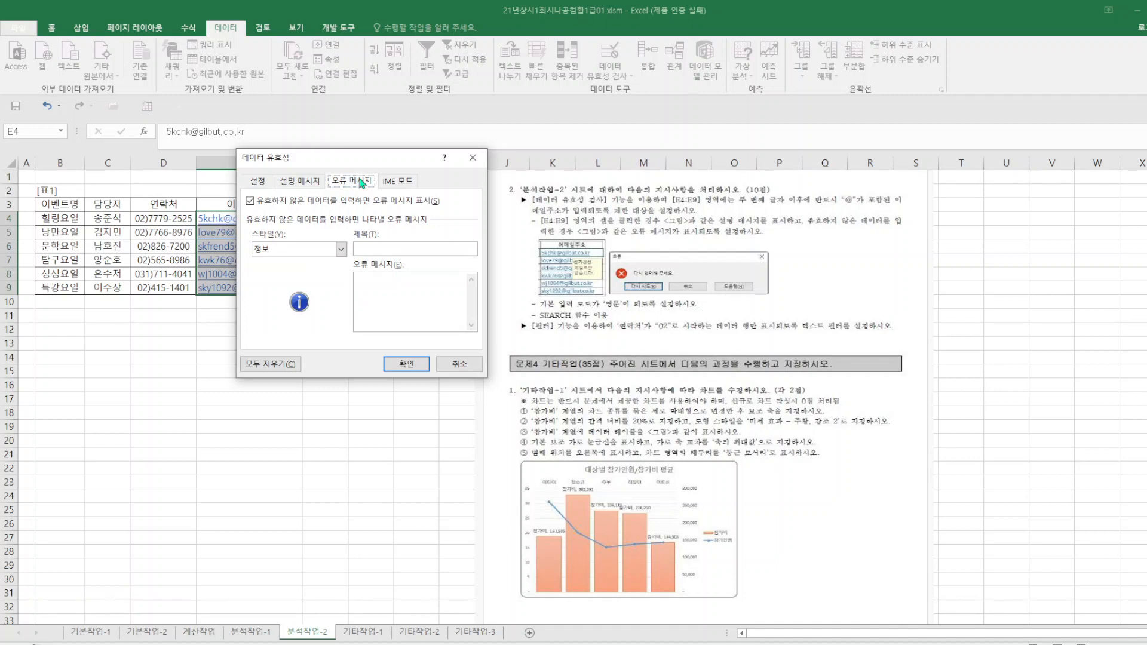
pyautogui.click(341, 249)
pyautogui.click(277, 270)
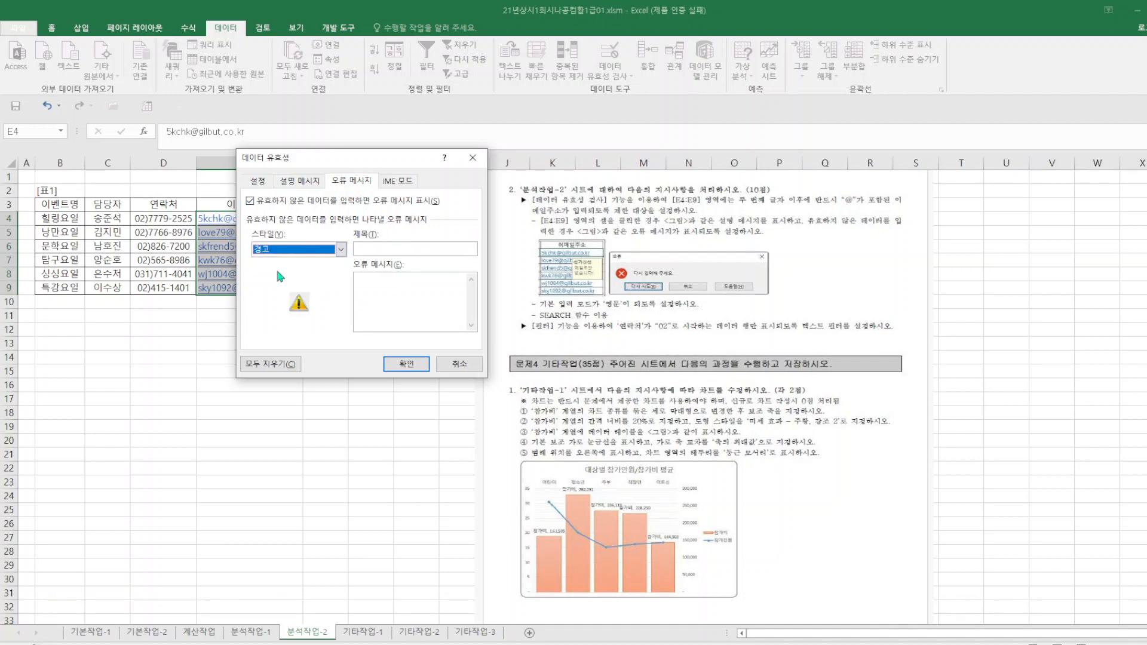
pyautogui.click(341, 250)
pyautogui.click(278, 280)
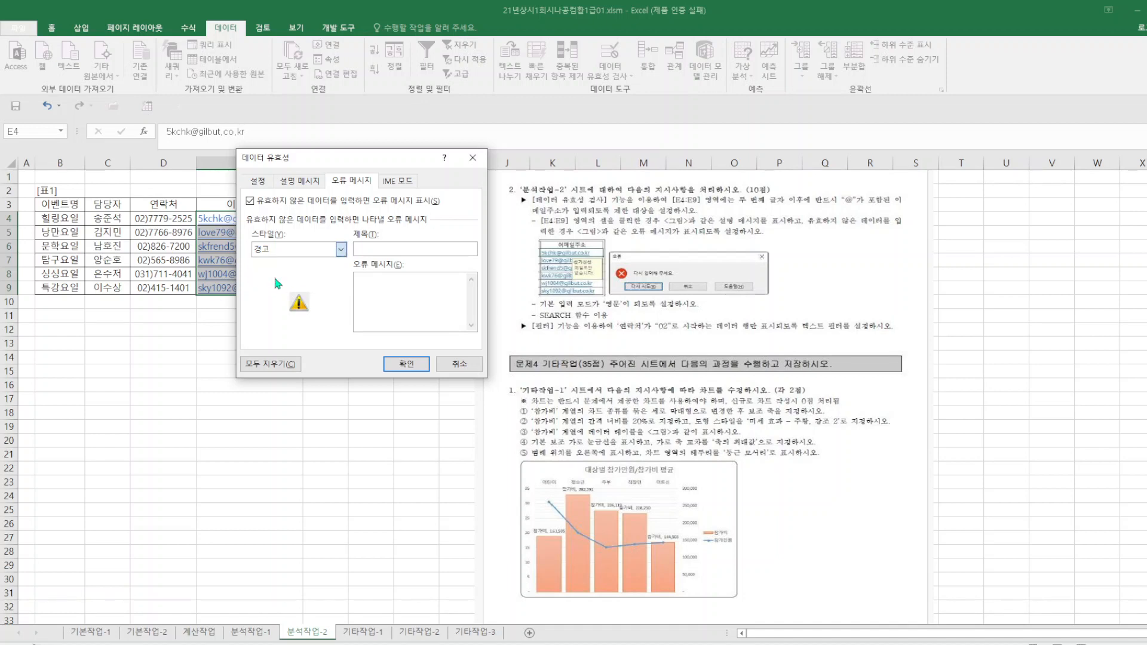
pyautogui.click(341, 249)
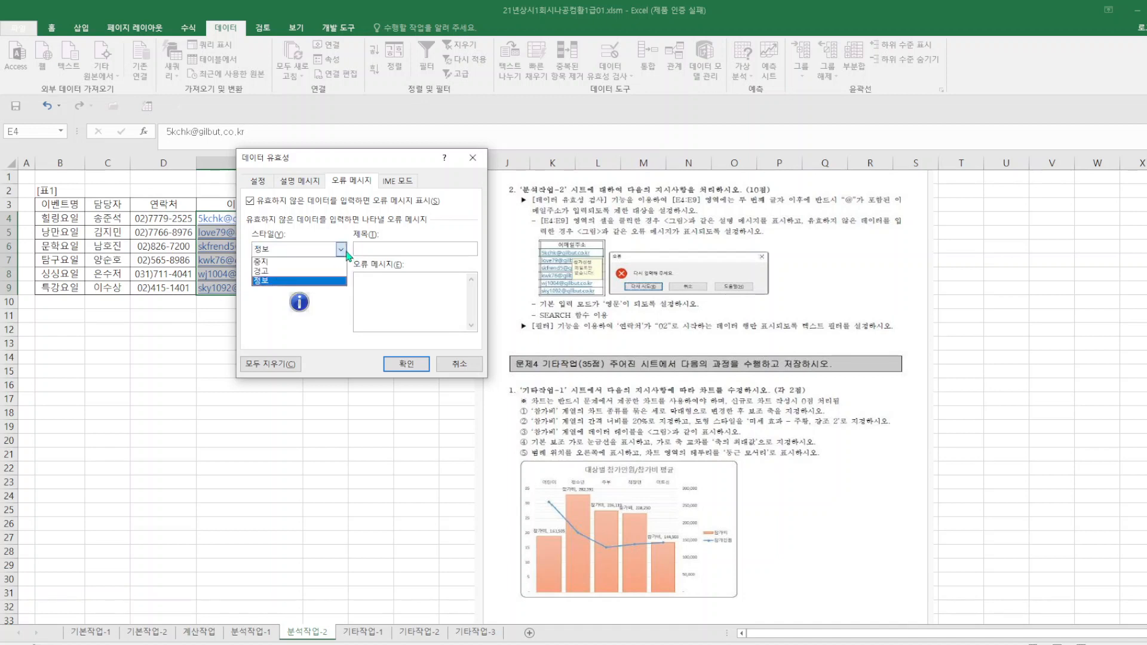
pyautogui.click(278, 259)
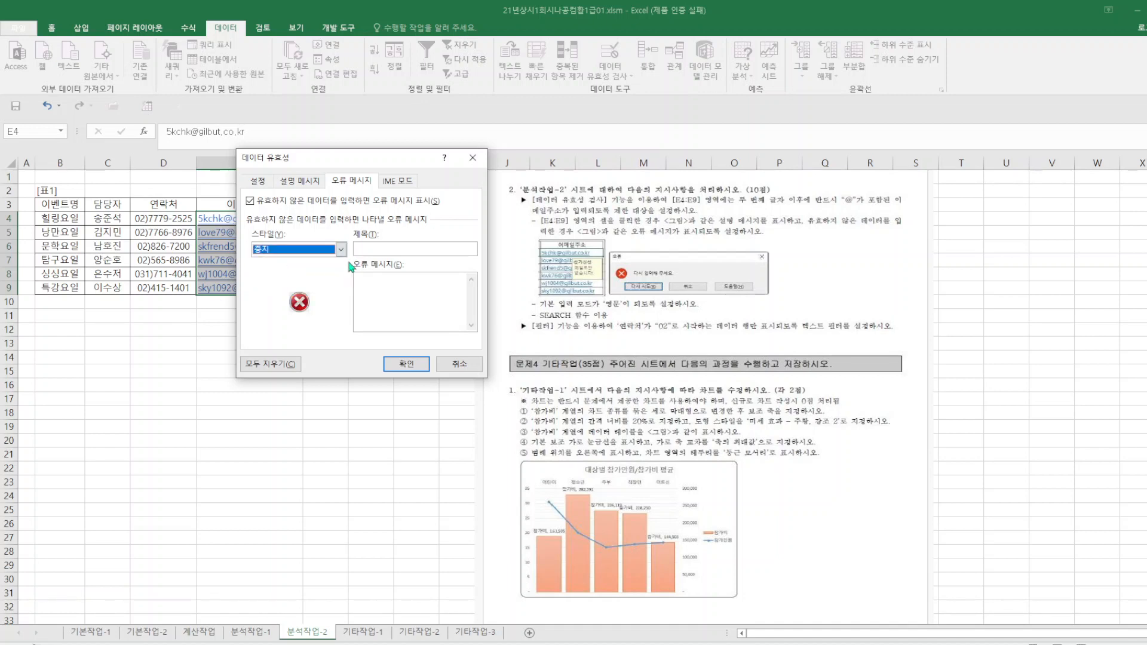
# Give the error alert the title 오류 and the message 다시 입력해 주세요., apply the validation and save the workbook.
pyautogui.click(389, 247)
pyautogui.write('오류')
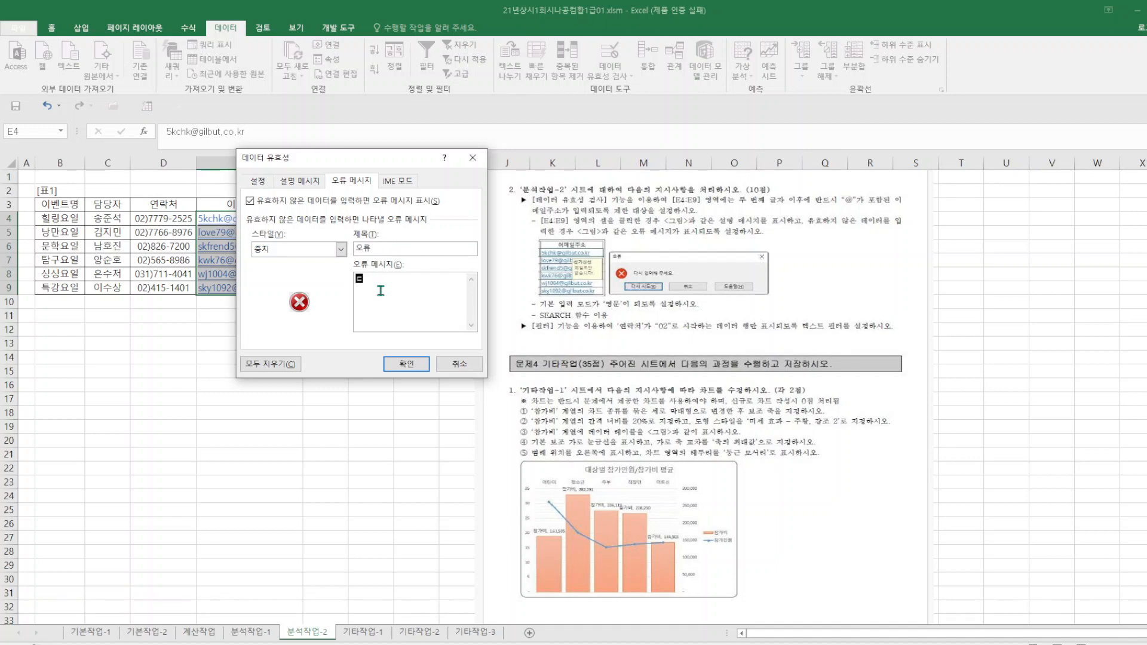
pyautogui.write('다시')
pyautogui.write(' 입력해')
pyautogui.write(' 주세요')
pyautogui.write('.')
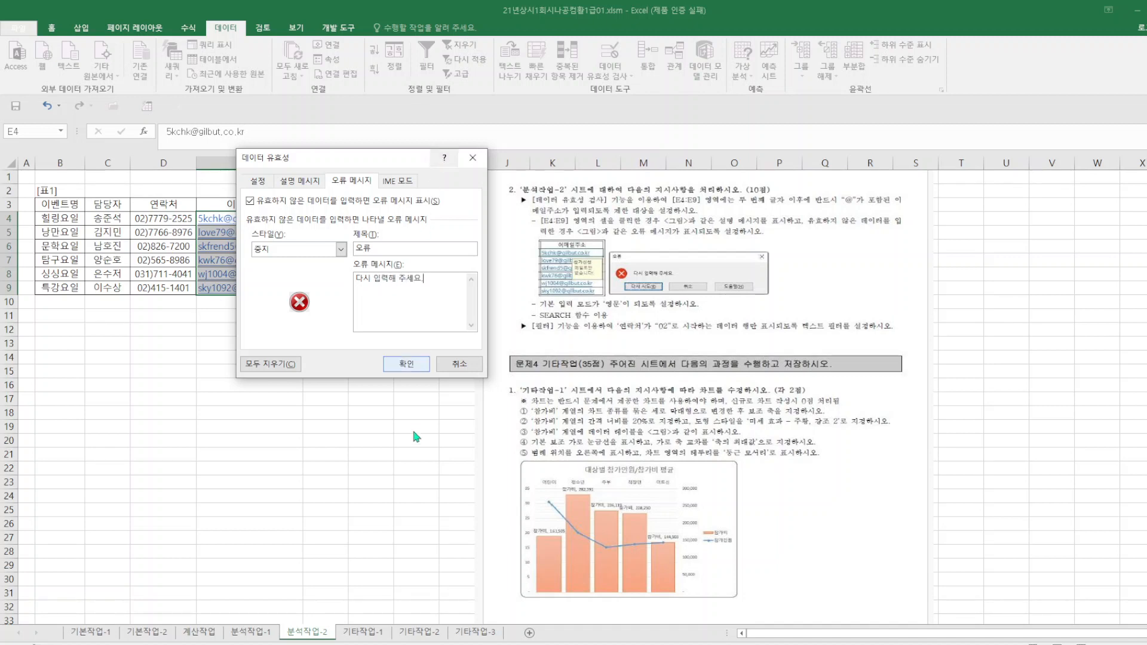
pyautogui.click(407, 364)
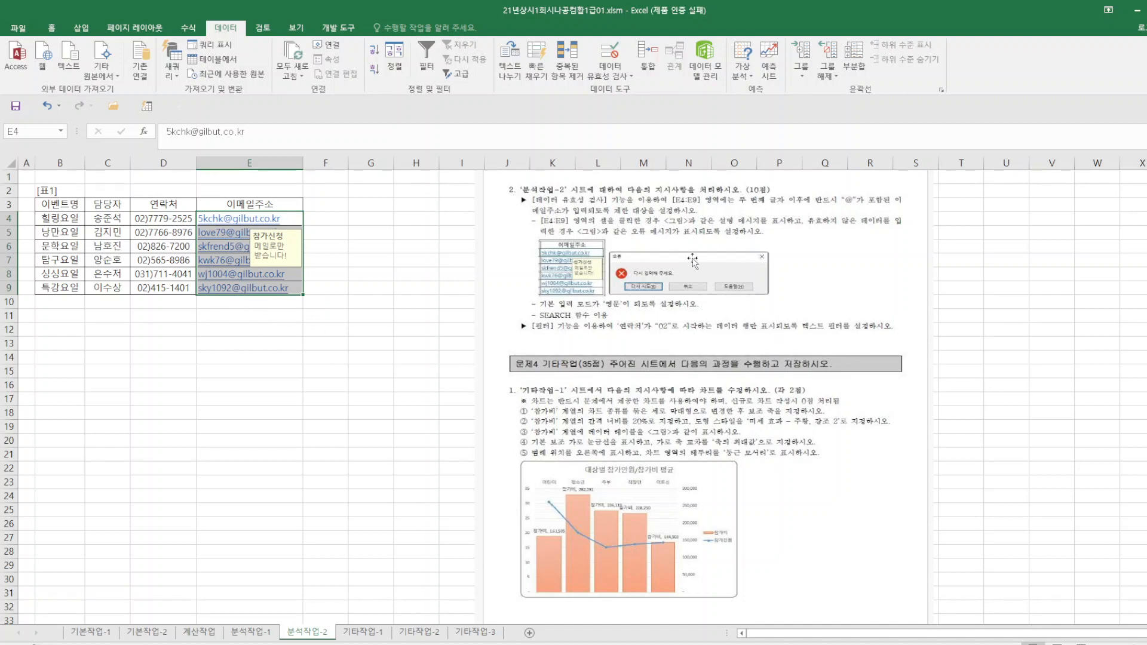
pyautogui.click(16, 110)
# Turn on filtering for the 표1 table and open a custom text filter for the 연락처 column.
pyautogui.click(161, 207)
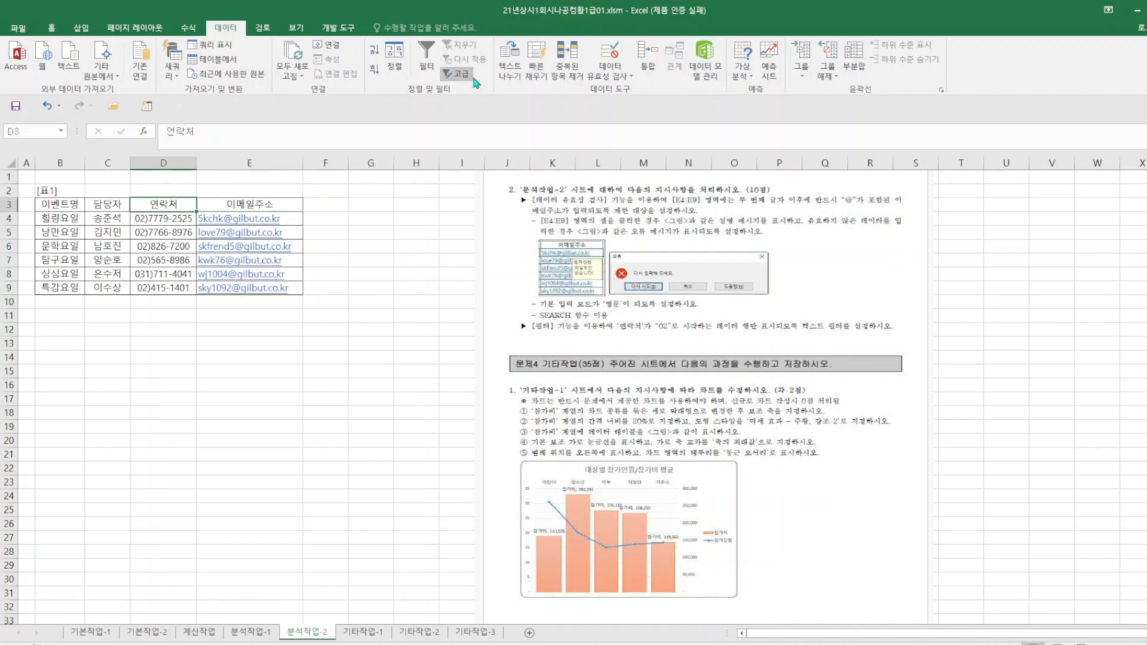
pyautogui.click(436, 74)
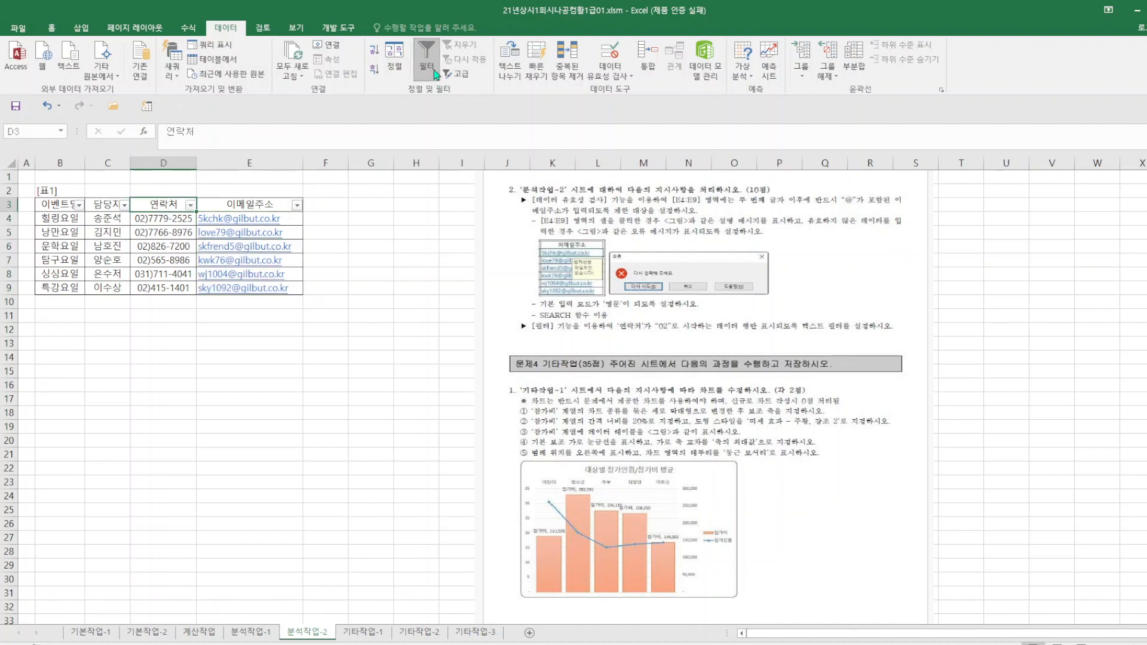
pyautogui.click(190, 206)
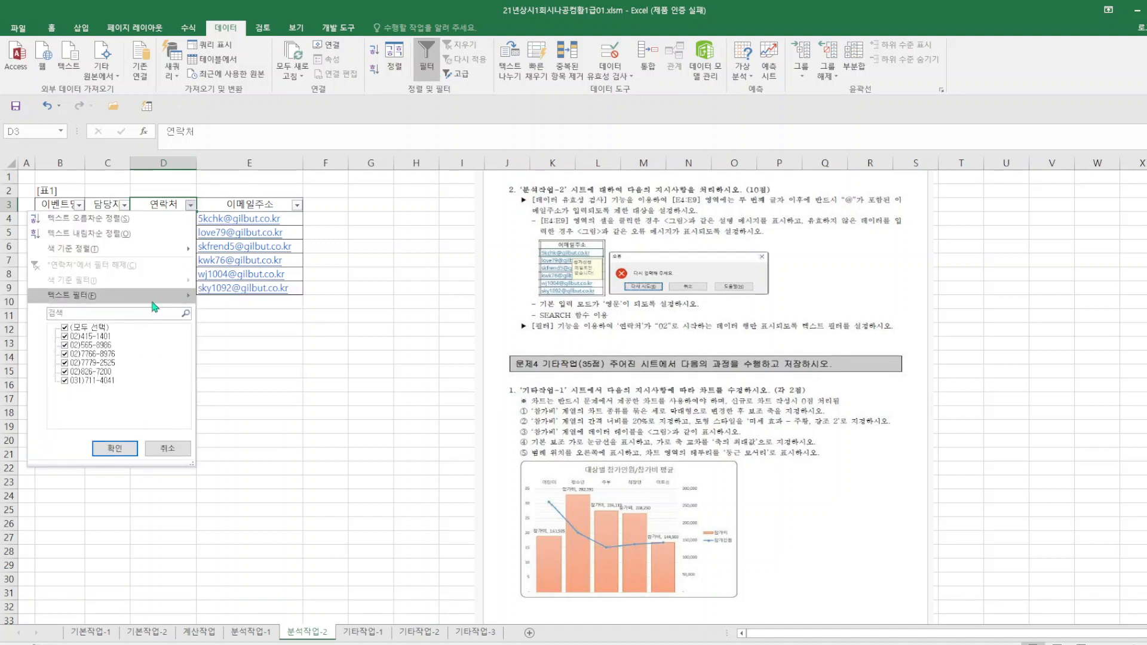
pyautogui.moveTo(154, 308)
pyautogui.click(249, 397)
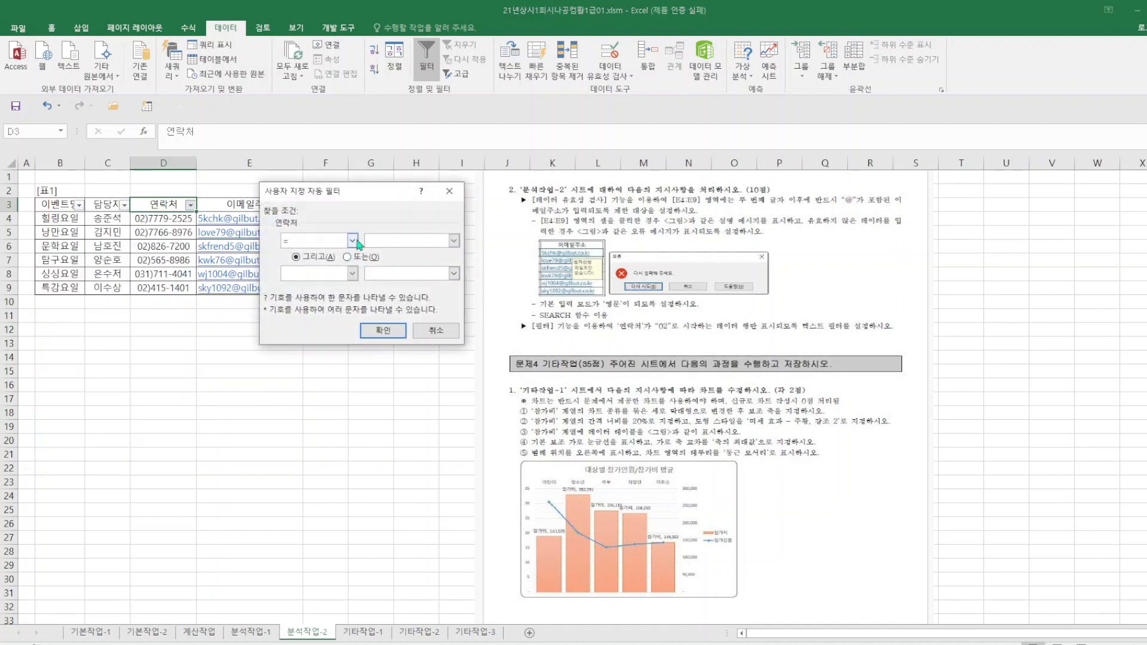
# Filter the 연락처 column with the 시작 문자 condition set to 02, and save the workbook.
pyautogui.click(353, 241)
pyautogui.scroll(-1, 354, 269)
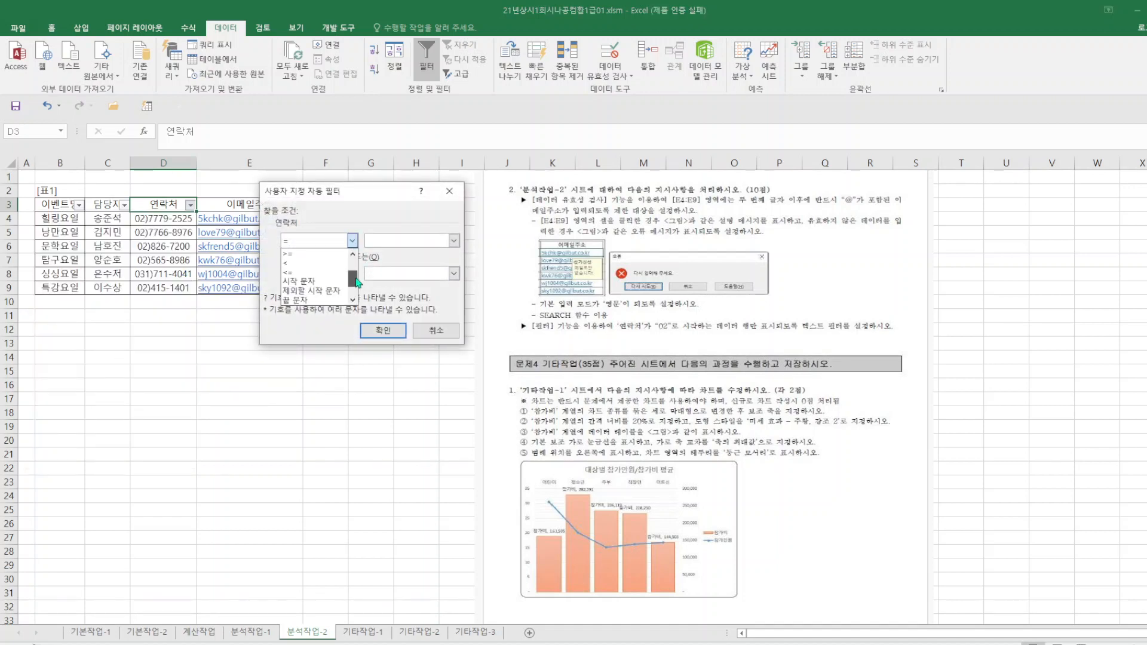
pyautogui.click(322, 282)
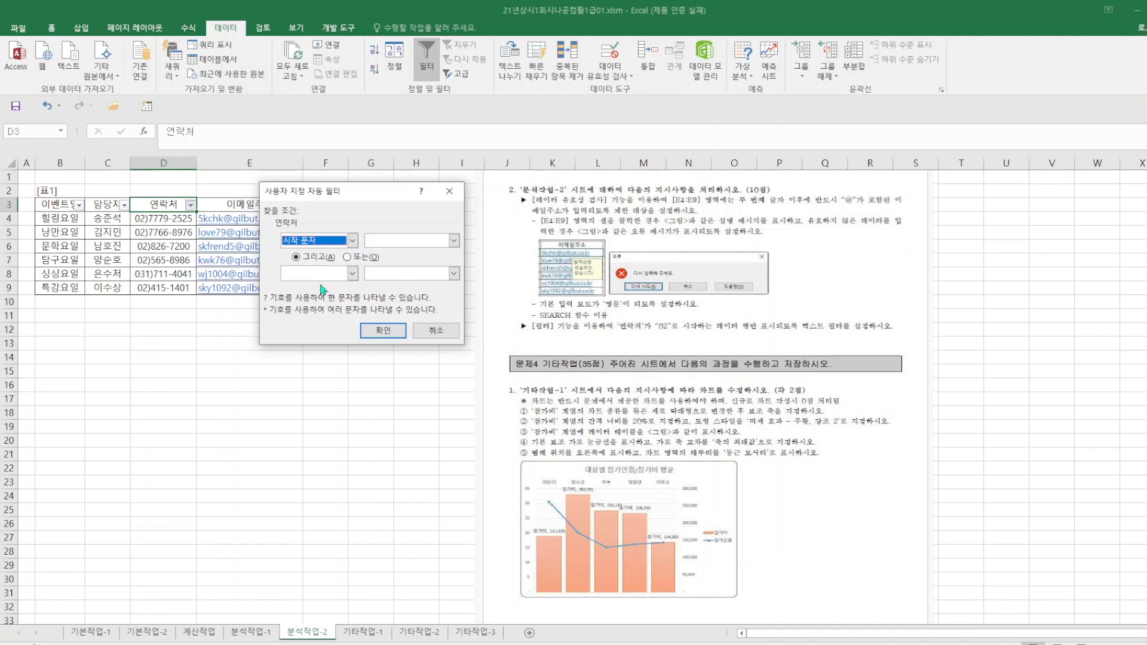
pyautogui.click(389, 242)
pyautogui.write('02')
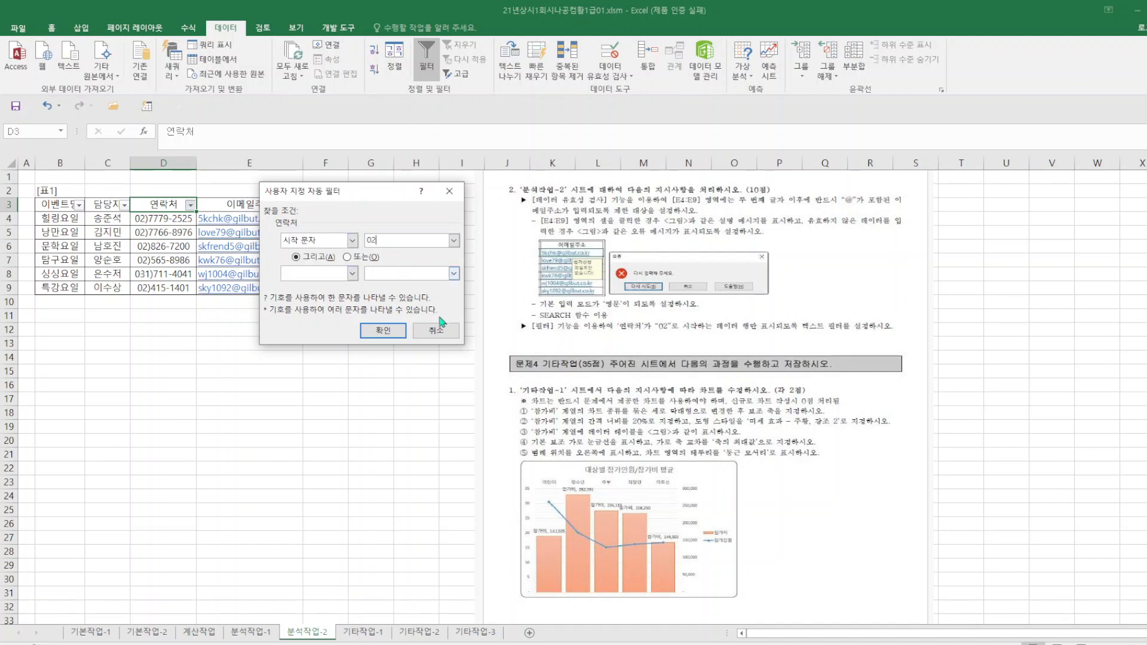
pyautogui.click(384, 332)
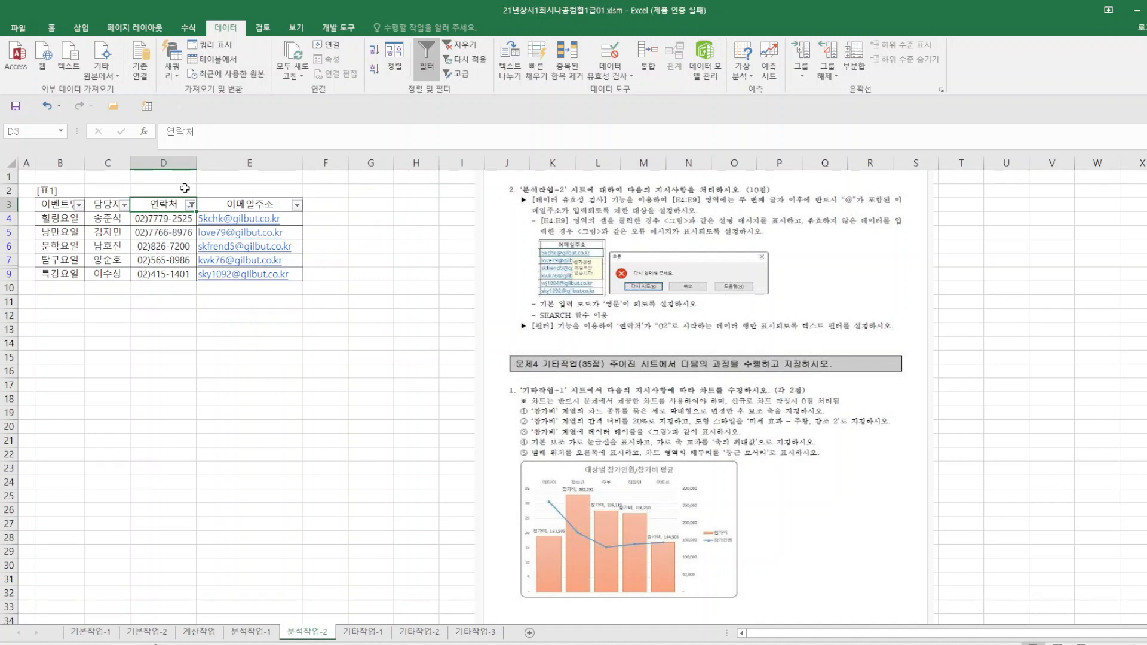
pyautogui.click(319, 345)
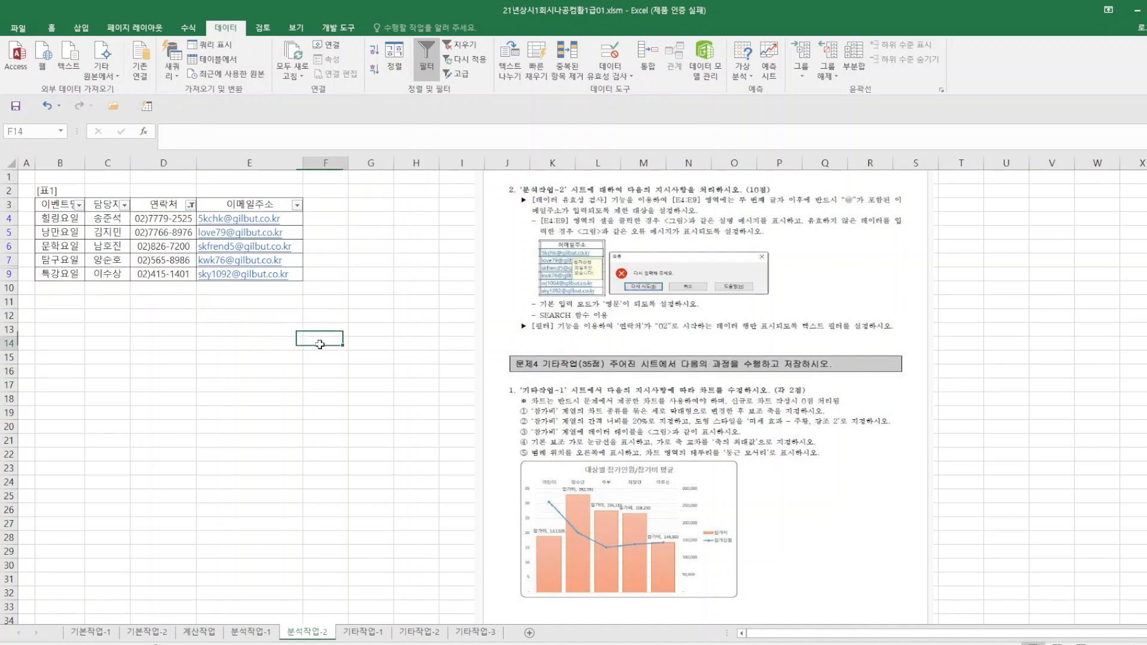
pyautogui.click(16, 108)
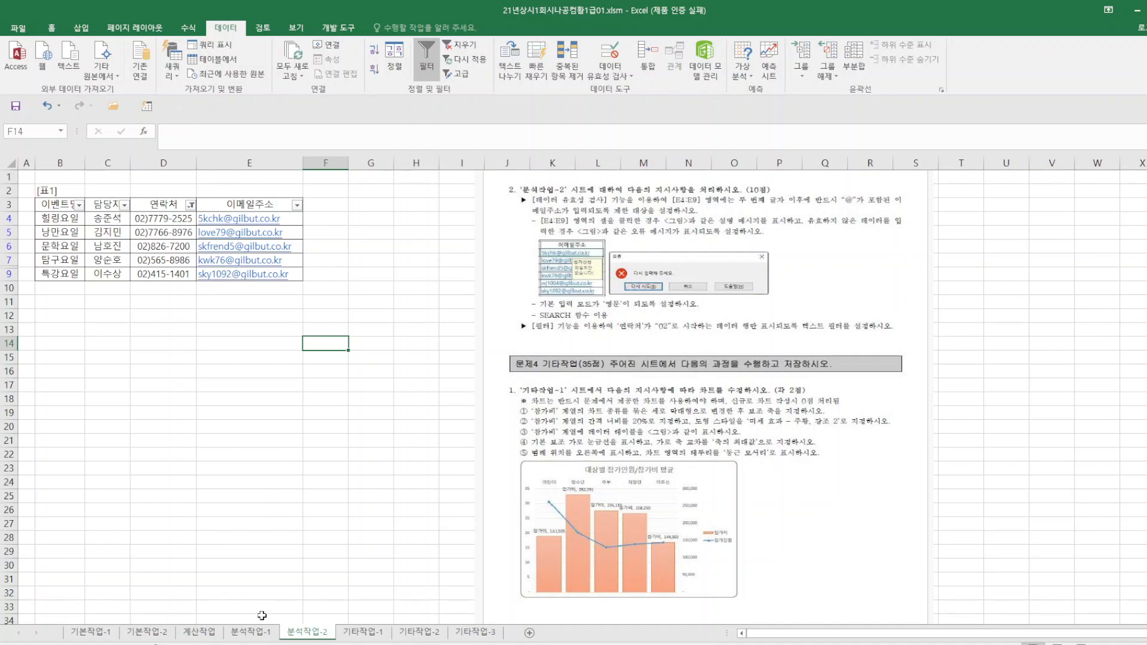
# On the 기타작업-1 sheet, change the chart's 참가비 series to 묶은 세로 막대형 on the secondary axis.
pyautogui.click(359, 637)
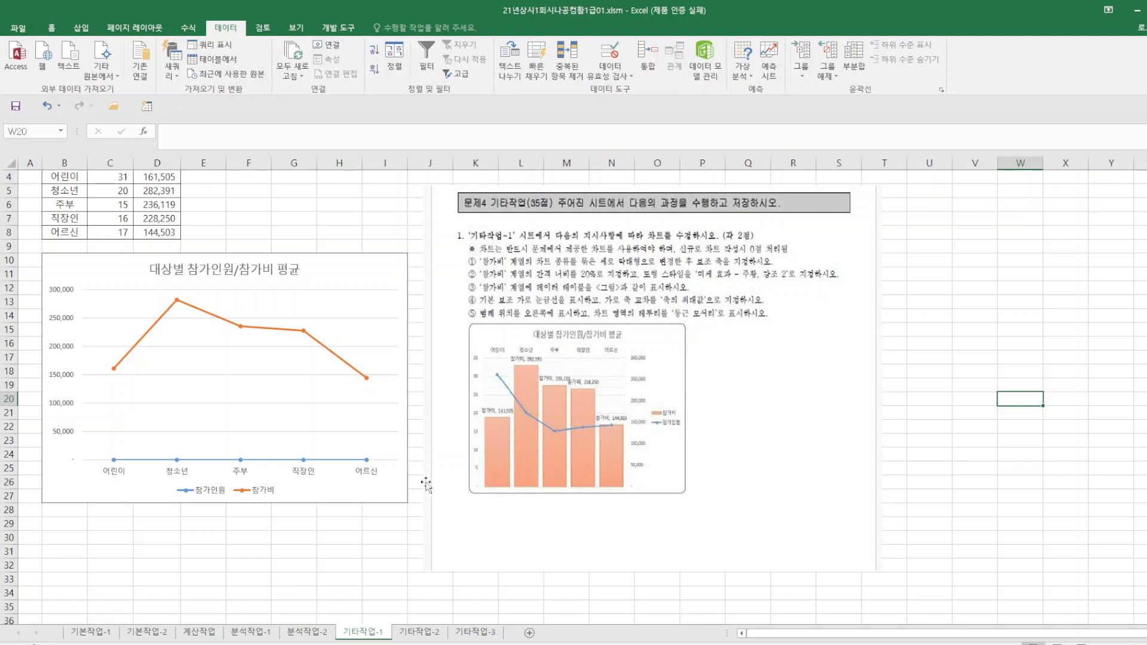
pyautogui.click(304, 332)
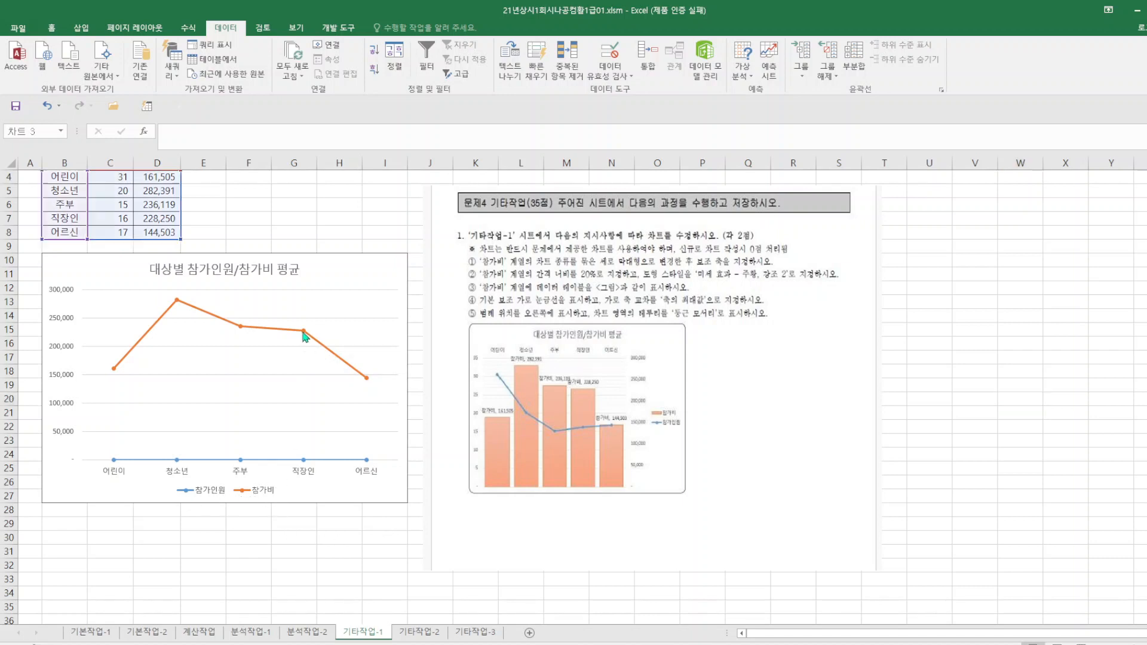
pyautogui.rightClick(304, 332)
pyautogui.click(367, 371)
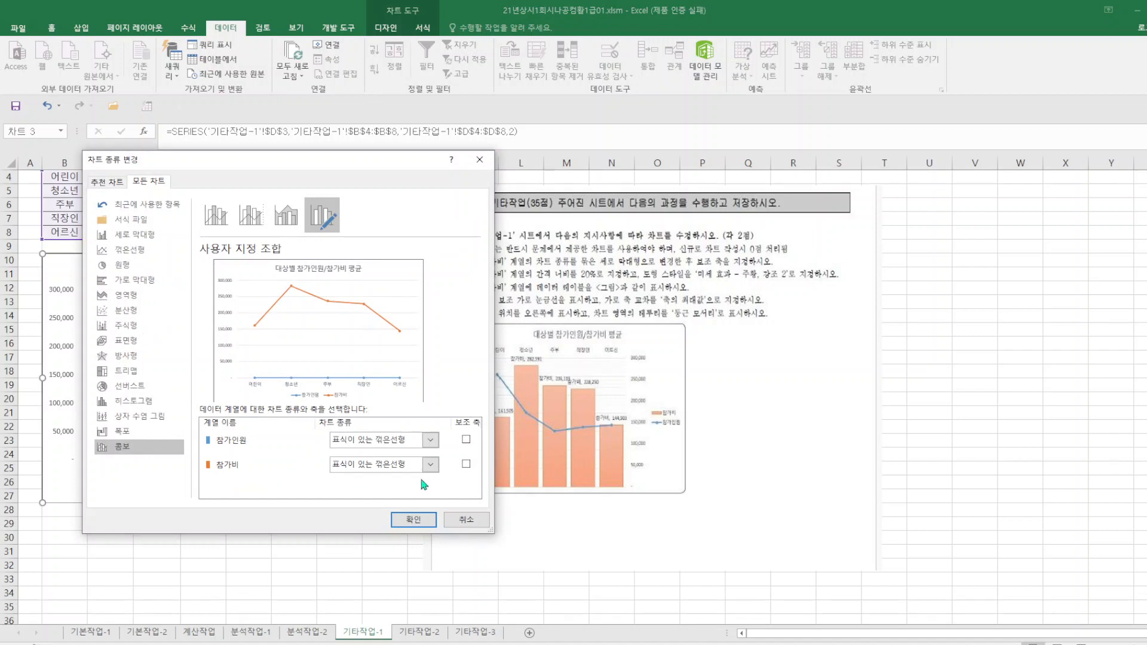
pyautogui.click(430, 464)
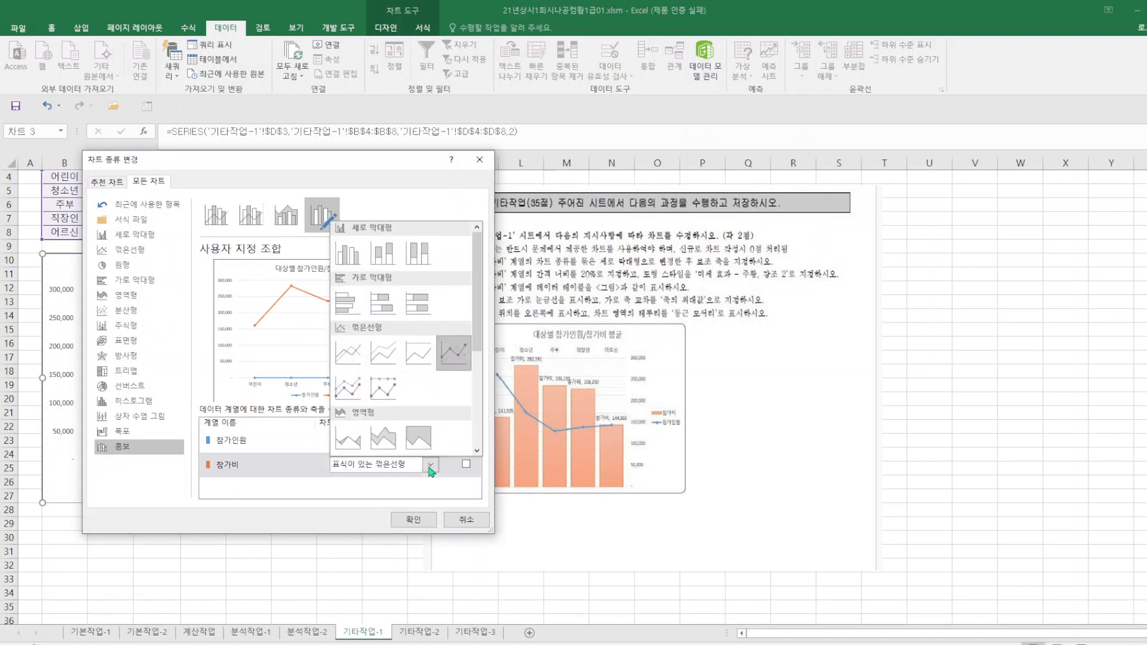
pyautogui.click(346, 262)
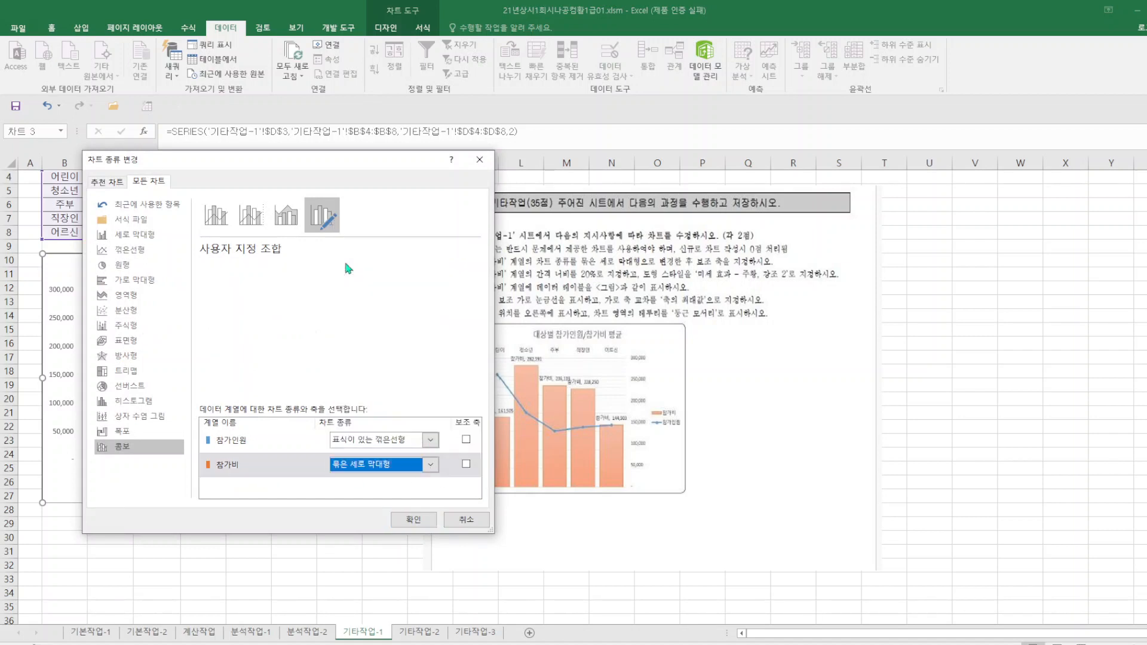
pyautogui.click(467, 464)
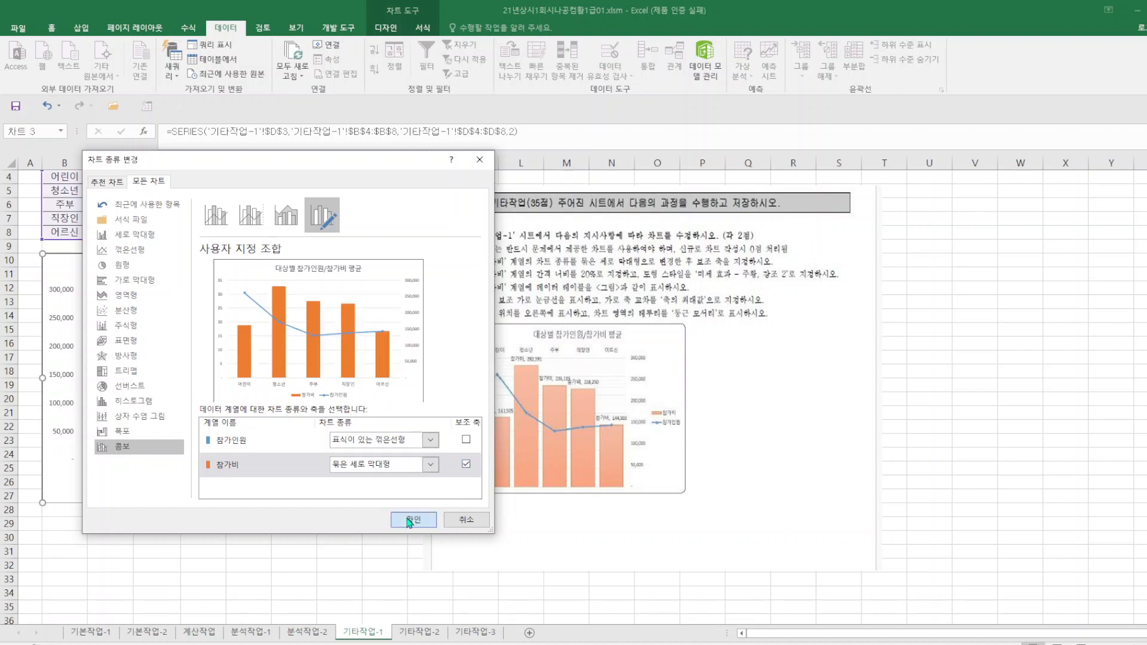
pyautogui.click(409, 519)
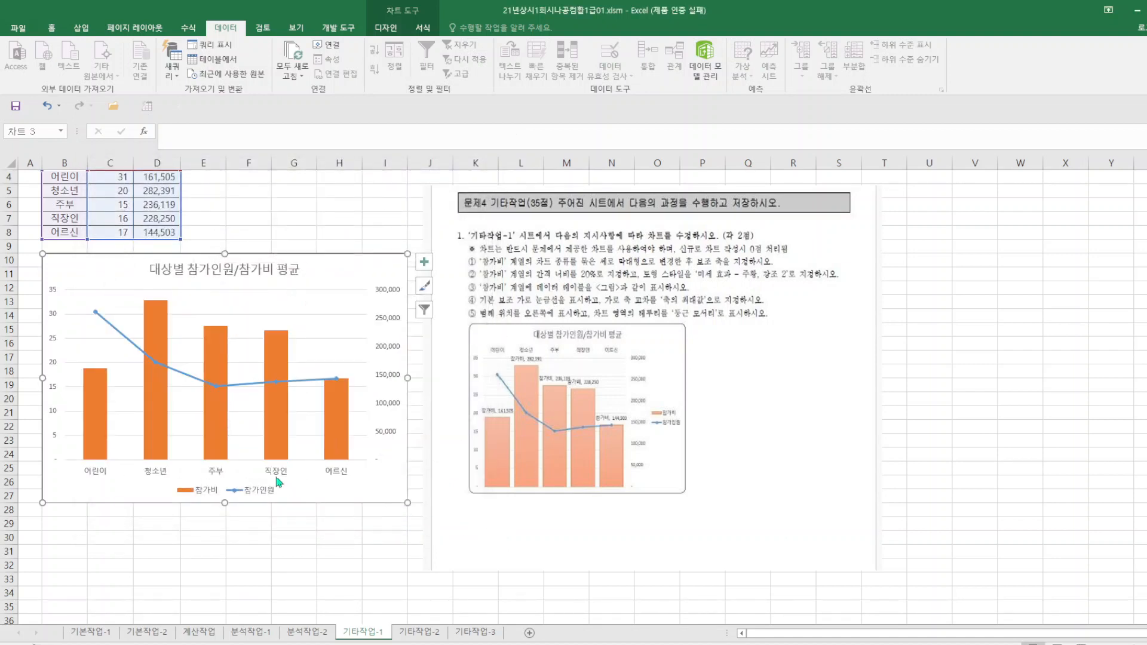
# Set the 참가비 series' gap width (간격 너비) to 20%.
pyautogui.rightClick(216, 411)
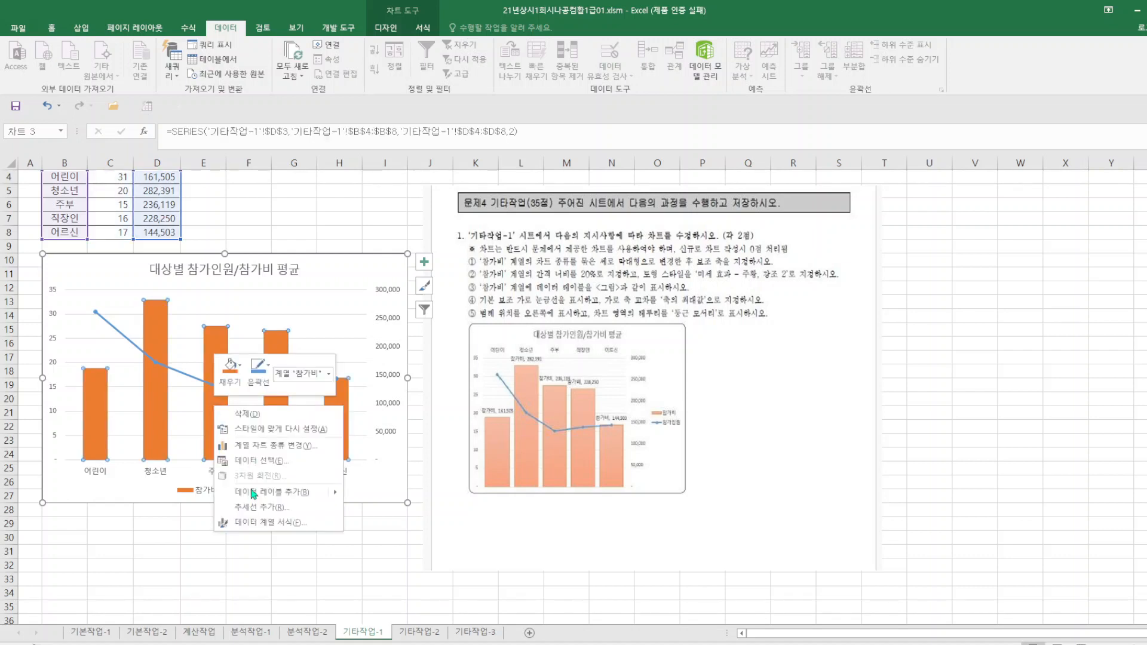
pyautogui.click(266, 523)
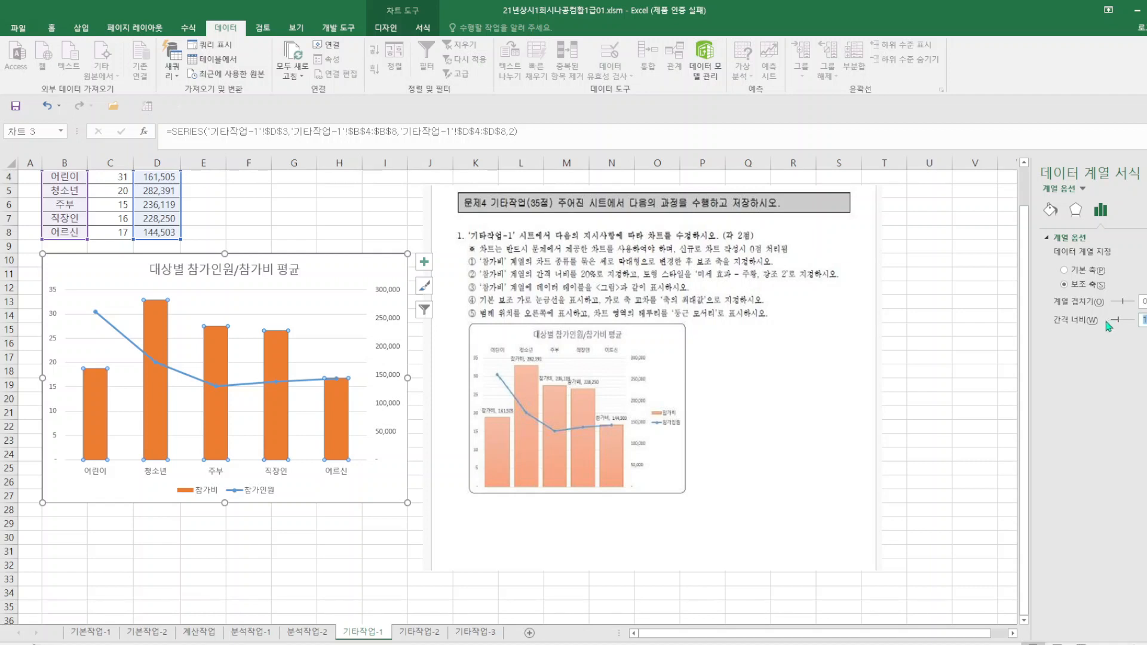
pyautogui.write('20')
pyautogui.press('Return')
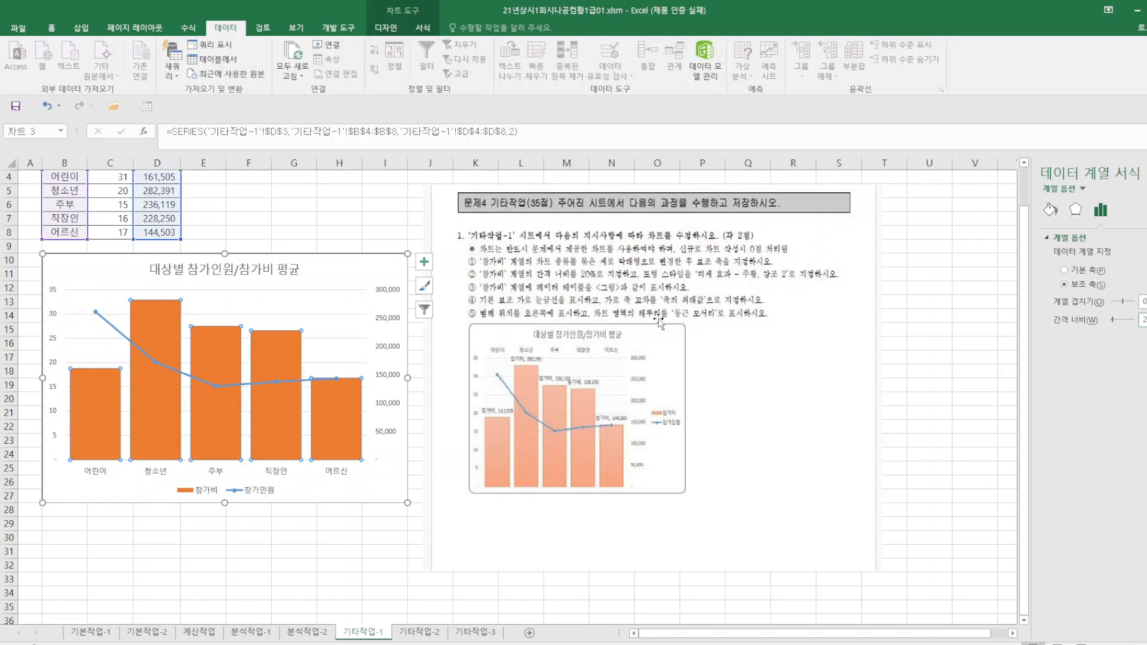
# Apply the shape style 미세 효과 - 주황, 강조 2 to the 참가비 series.
pyautogui.click(418, 28)
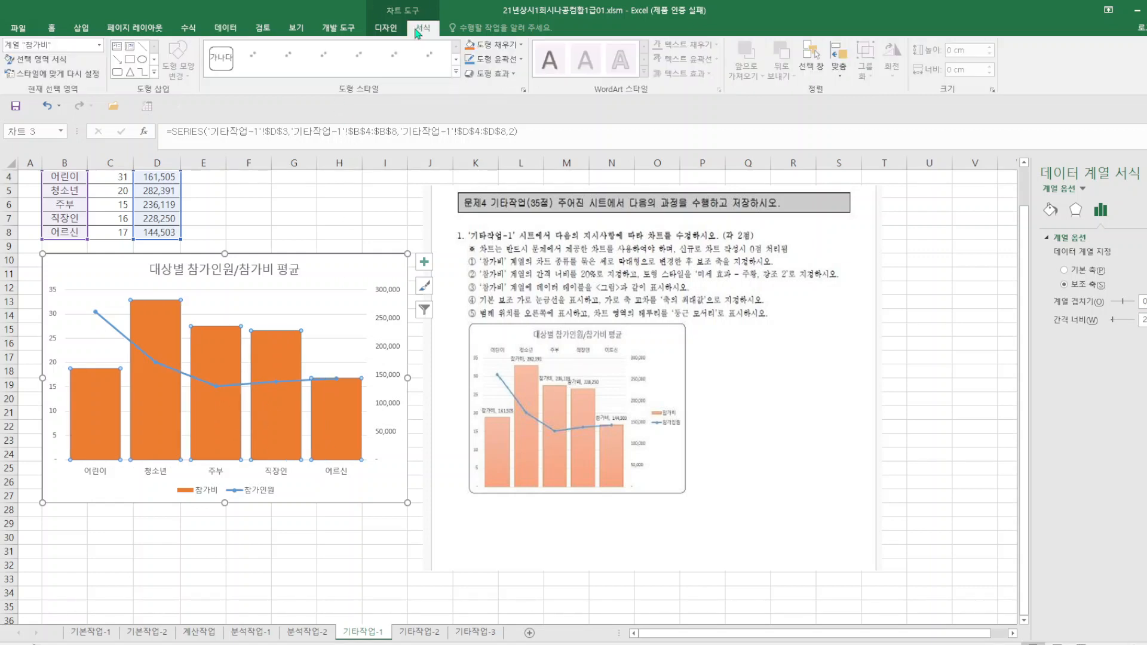
pyautogui.click(456, 72)
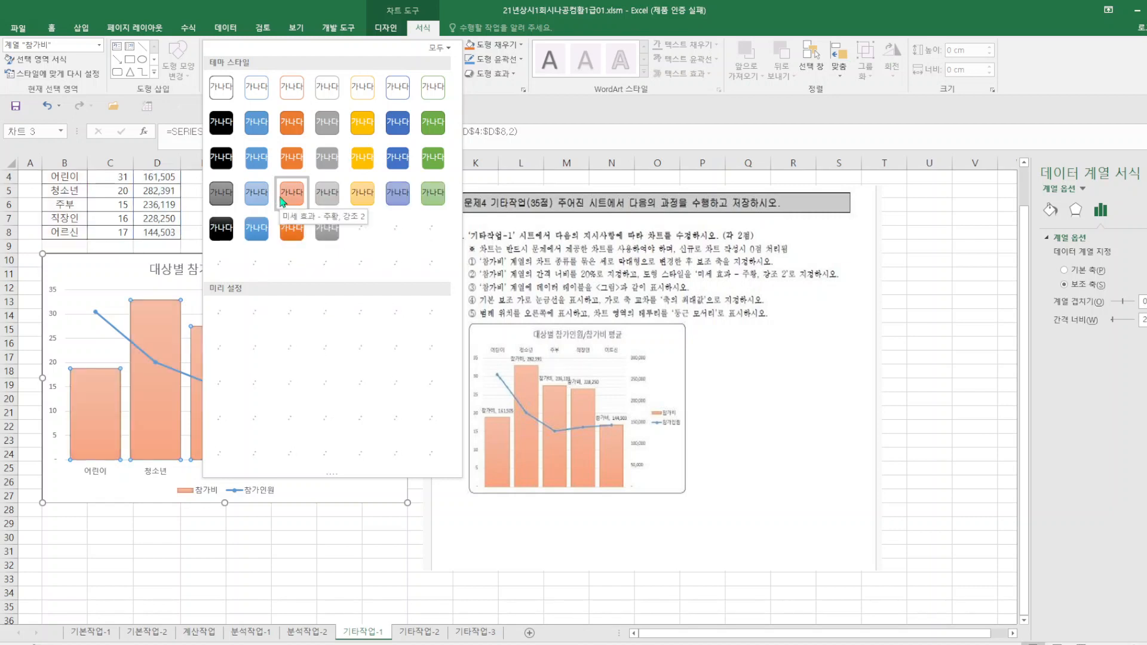
pyautogui.click(283, 201)
pyautogui.click(448, 565)
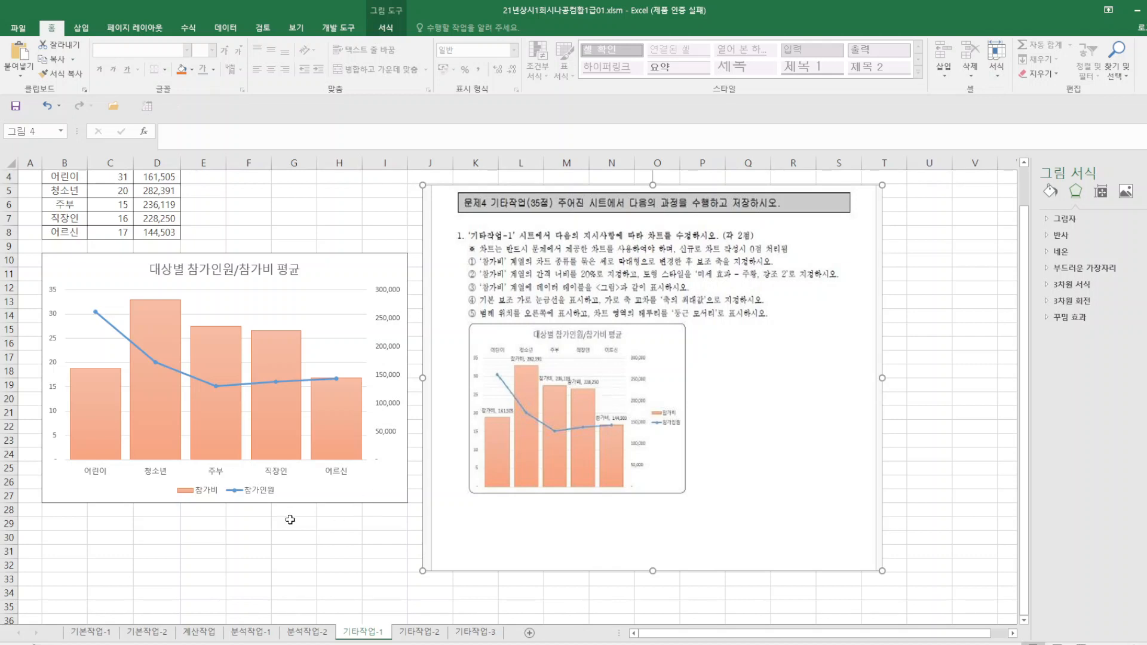
# Add data labels to the 참가비 column series in the chart.
pyautogui.click(161, 426)
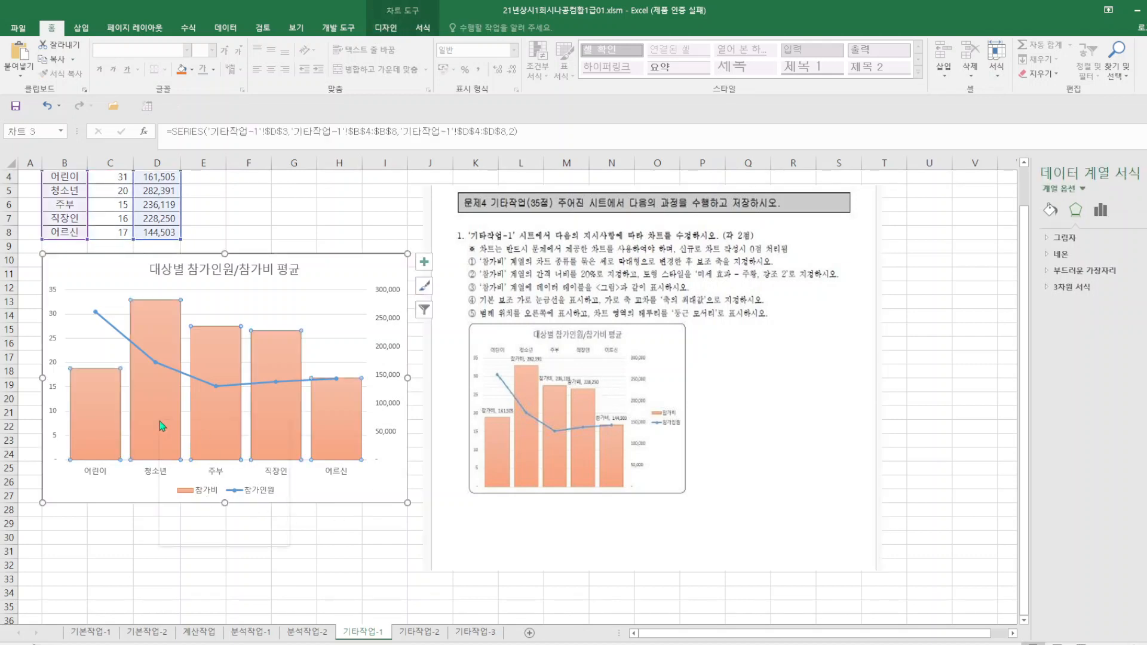
pyautogui.rightClick(161, 426)
pyautogui.click(212, 508)
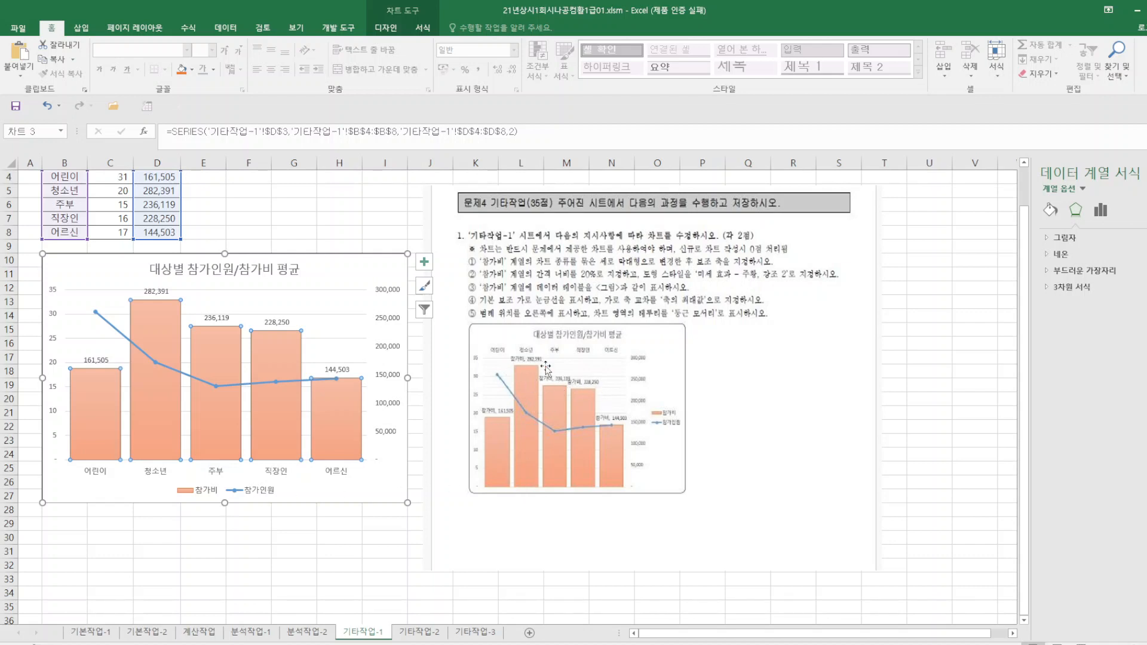
# Set the 참가비 data labels to include the series name (계열 이름) along with the value.
pyautogui.click(157, 293)
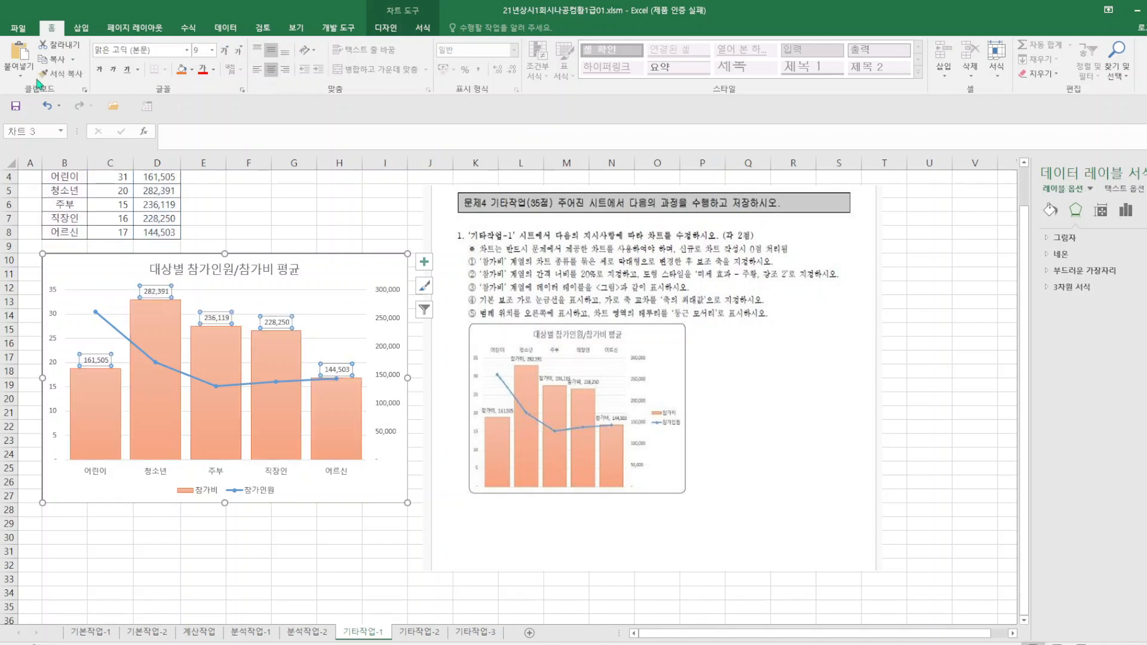
pyautogui.click(385, 28)
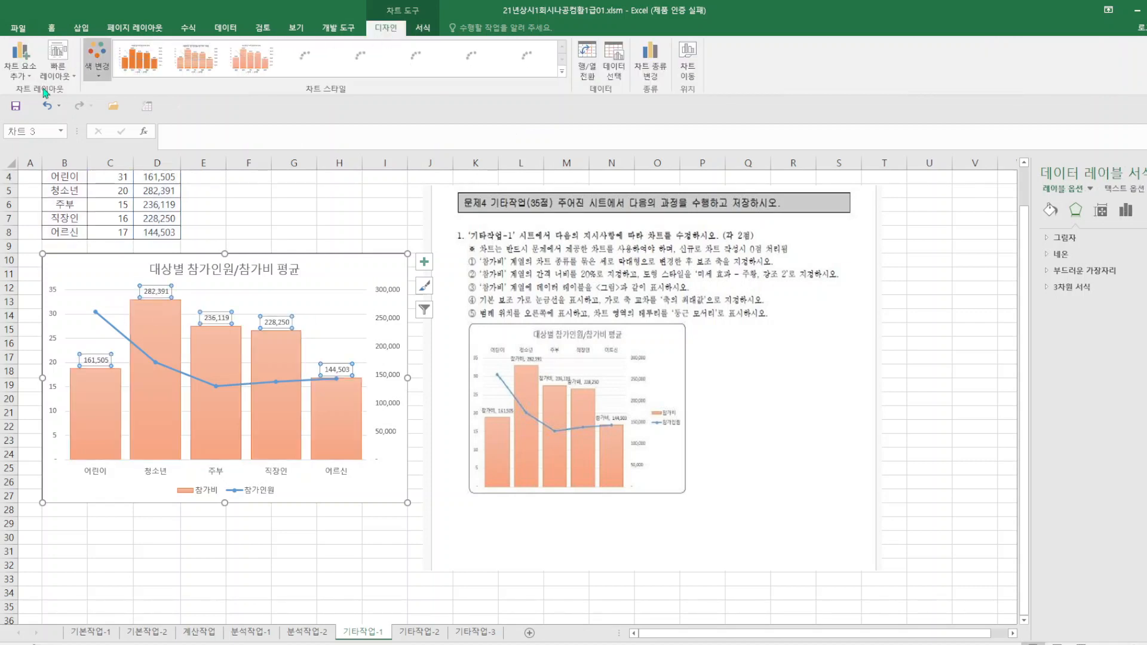
pyautogui.click(25, 81)
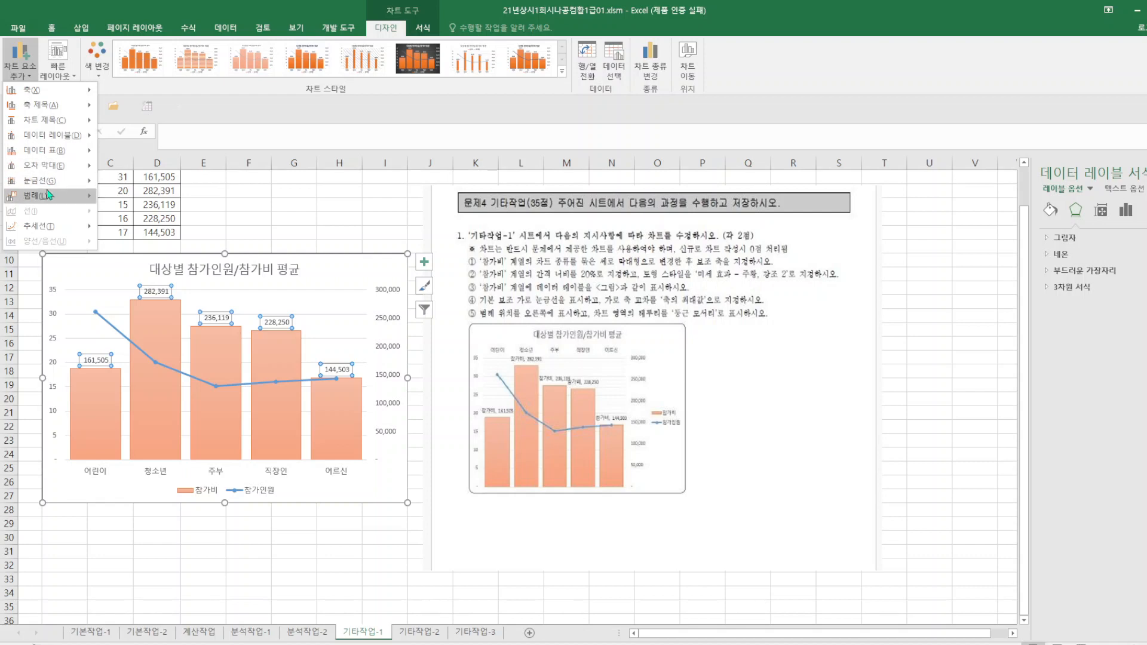
pyautogui.moveTo(75, 141)
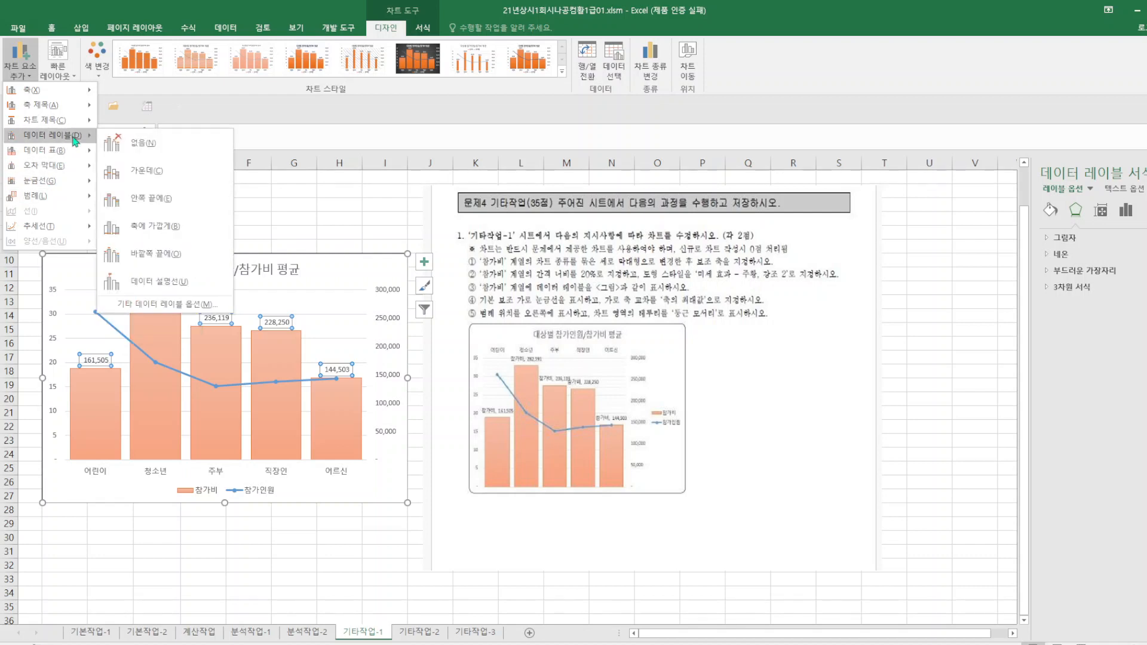
pyautogui.click(171, 304)
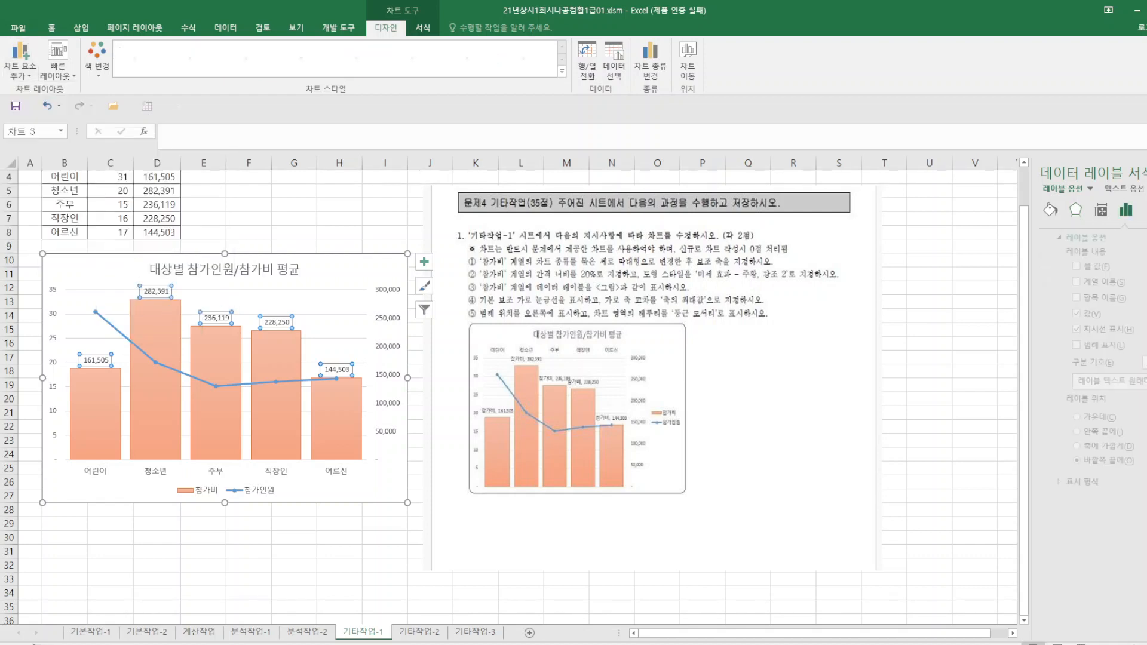
pyautogui.click(1064, 282)
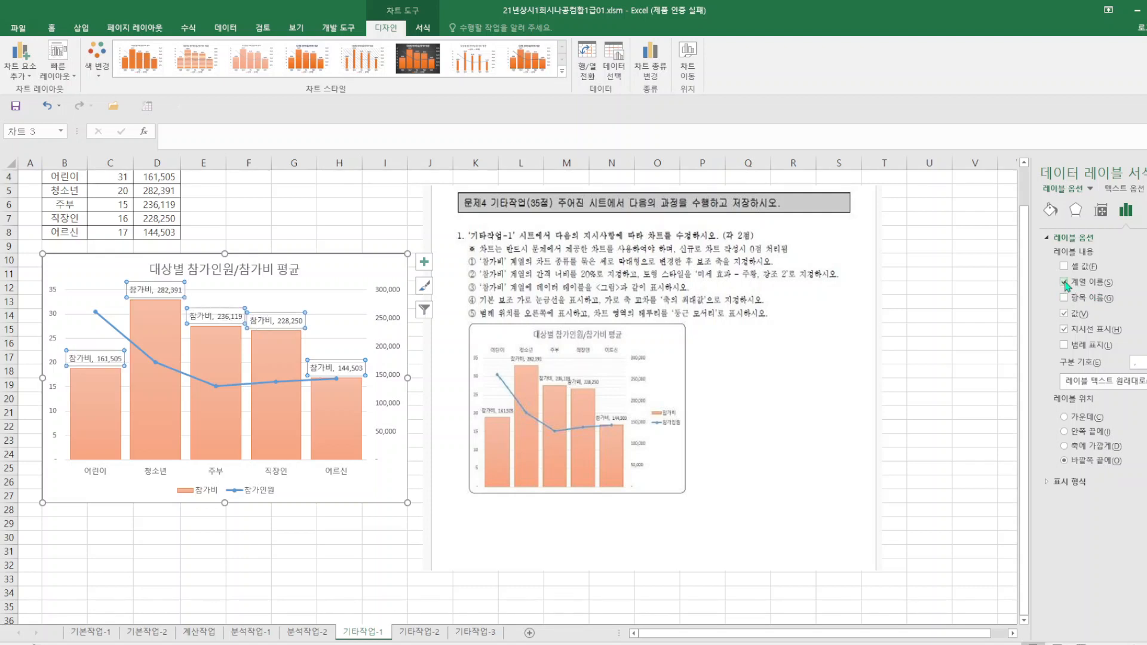
pyautogui.click(476, 582)
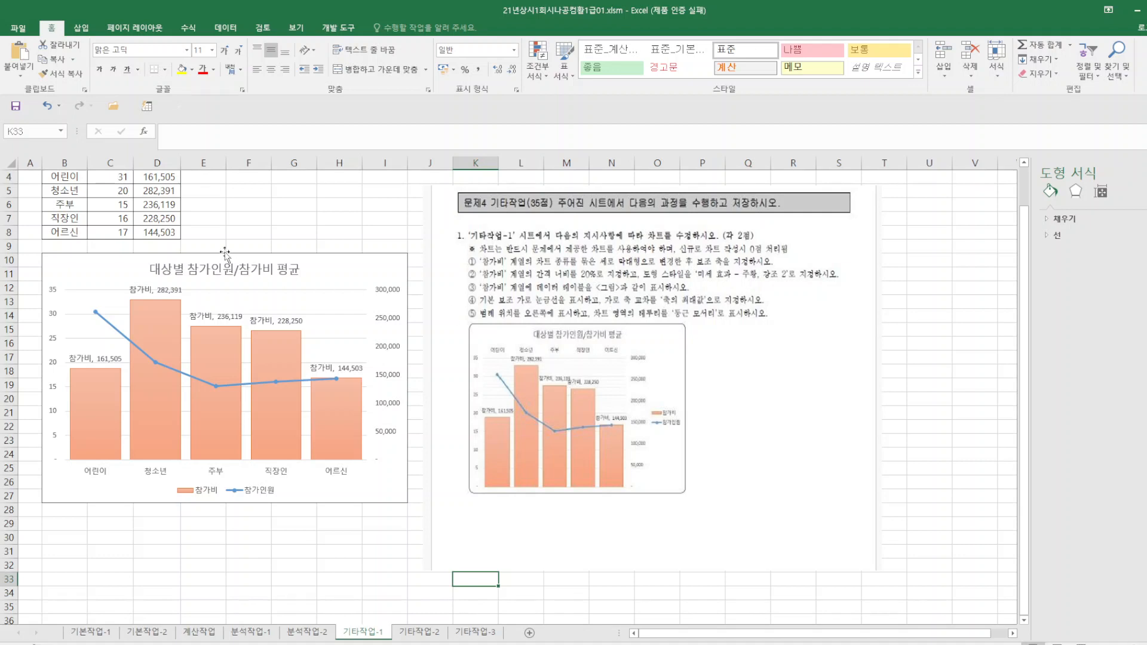
# Show the primary minor horizontal gridlines (기본 보조 가로) on the chart.
pyautogui.click(352, 267)
pyautogui.click(399, 31)
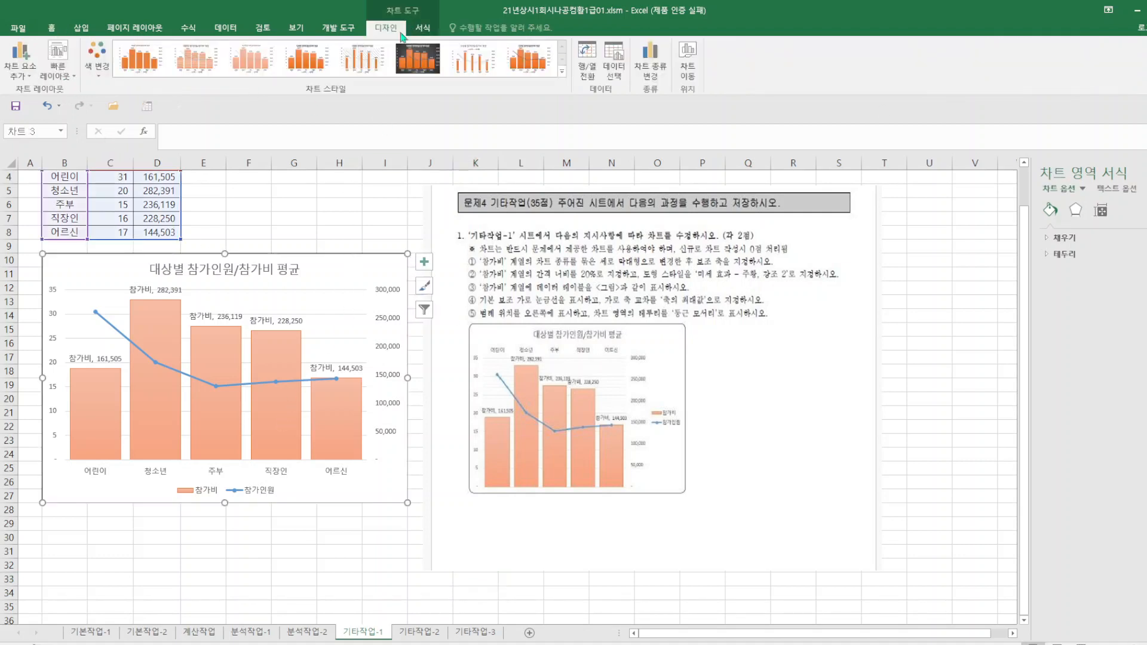
pyautogui.click(20, 65)
pyautogui.moveTo(57, 180)
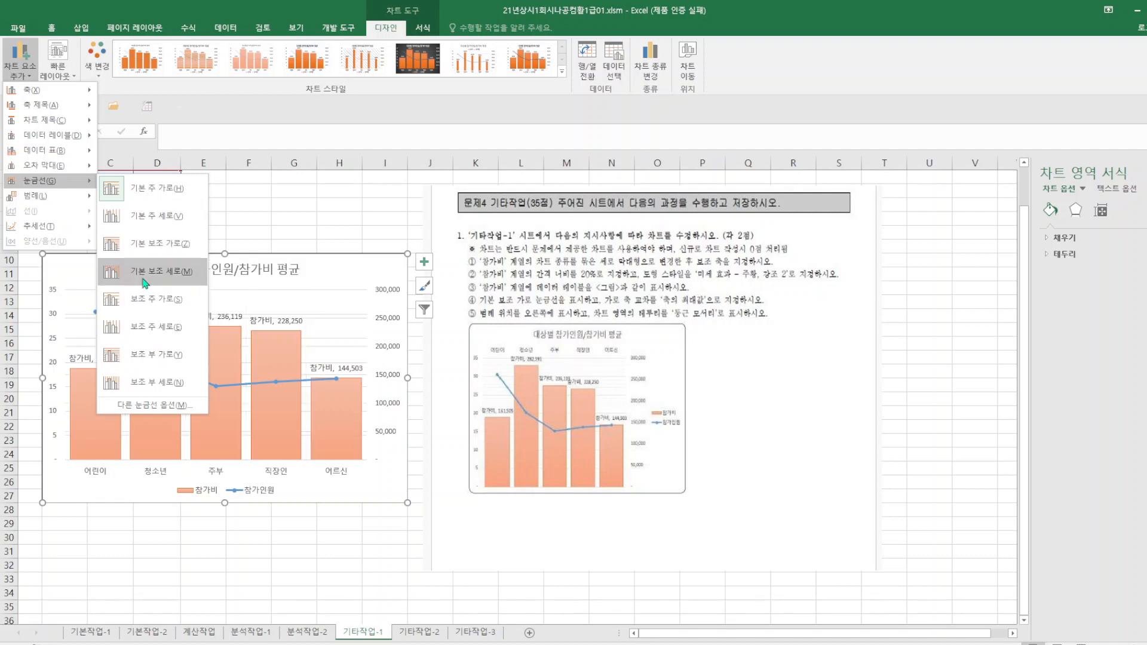
pyautogui.click(151, 244)
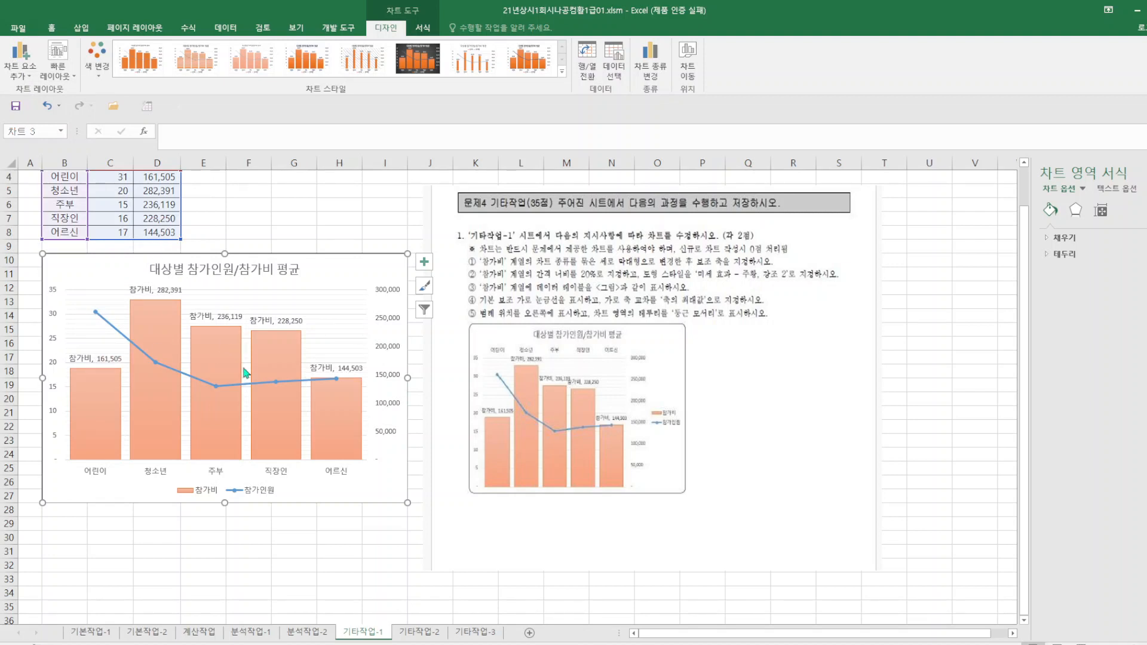
# Examine the formatting options for the chart area, plot area, data labels and major gridlines.
pyautogui.click(1101, 212)
pyautogui.rightClick(321, 291)
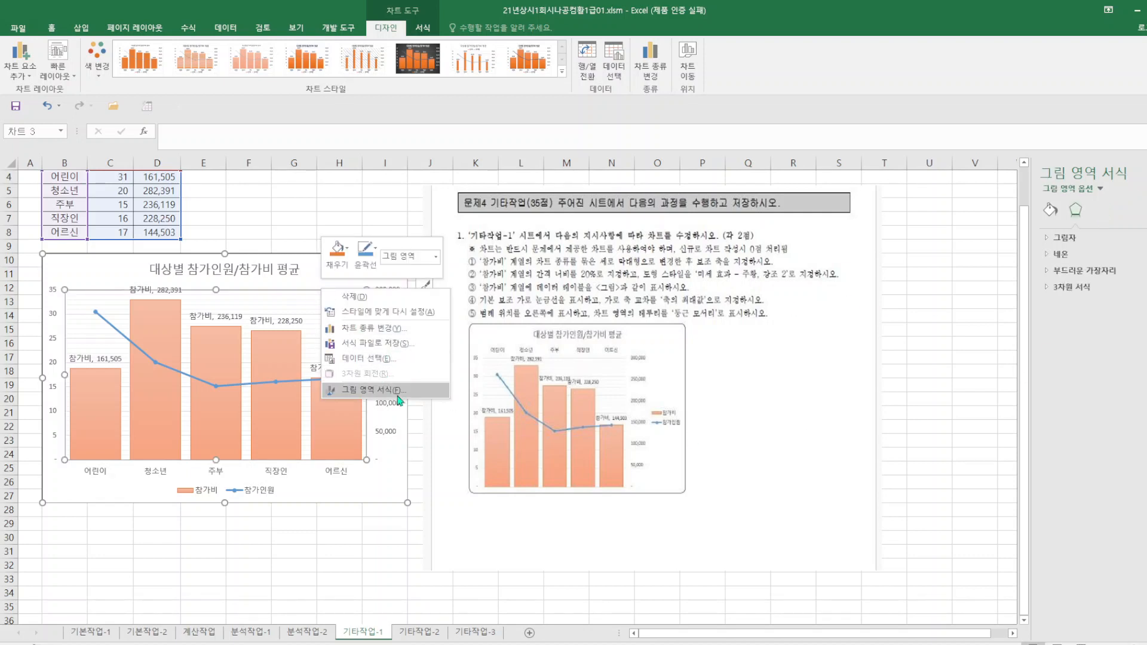
pyautogui.click(252, 316)
pyautogui.rightClick(251, 317)
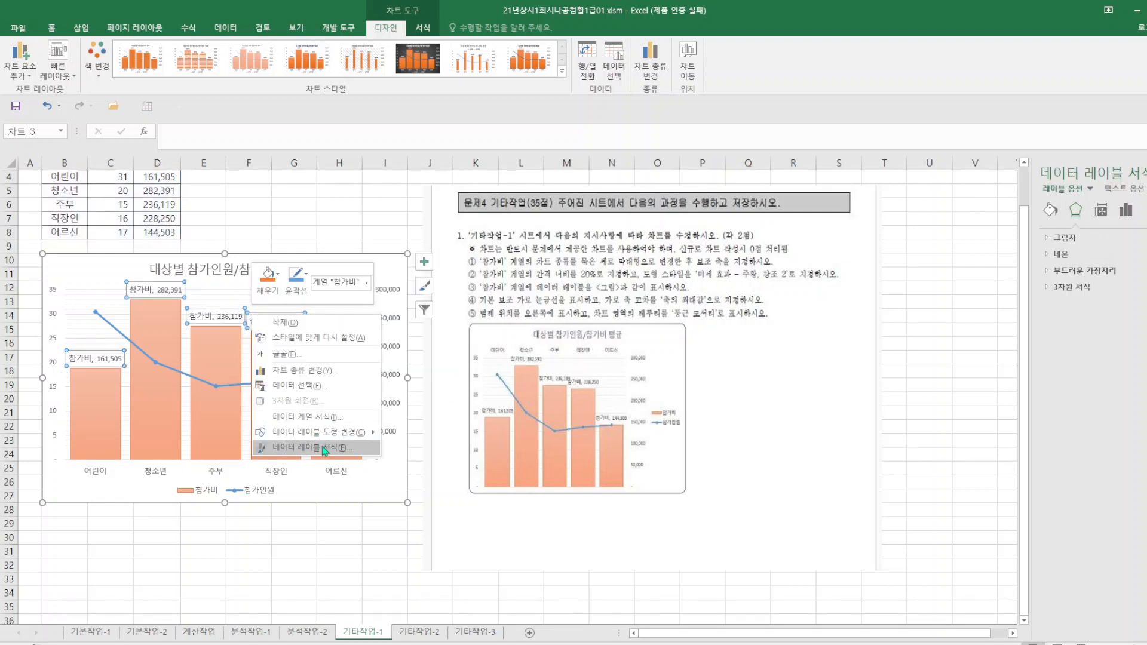
pyautogui.click(792, 603)
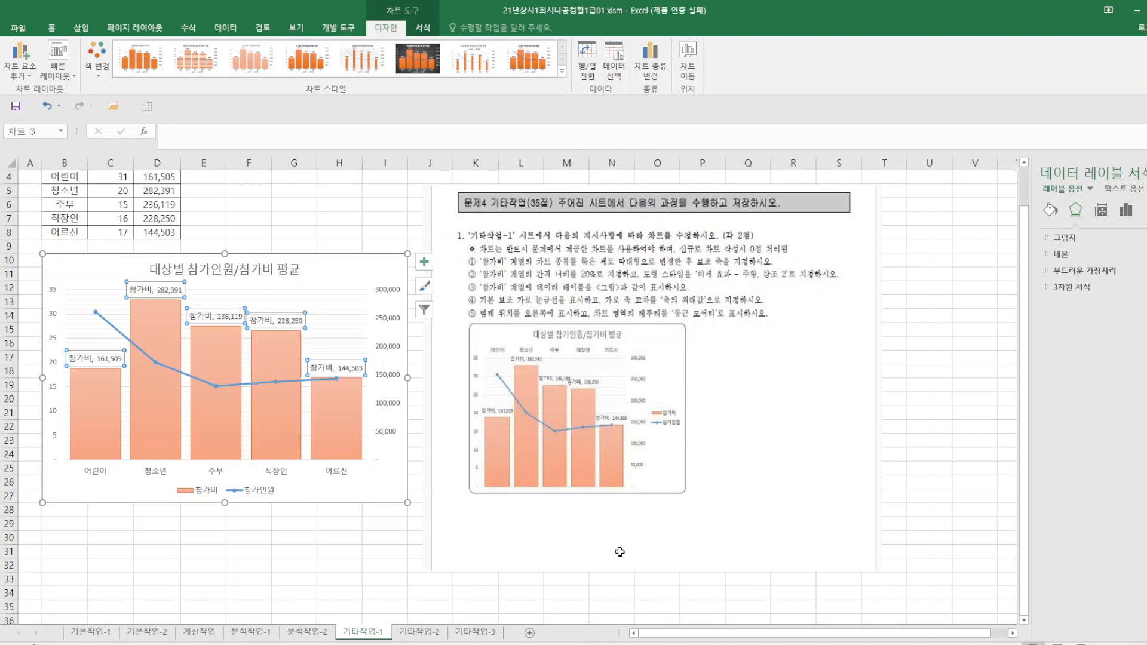
pyautogui.rightClick(359, 296)
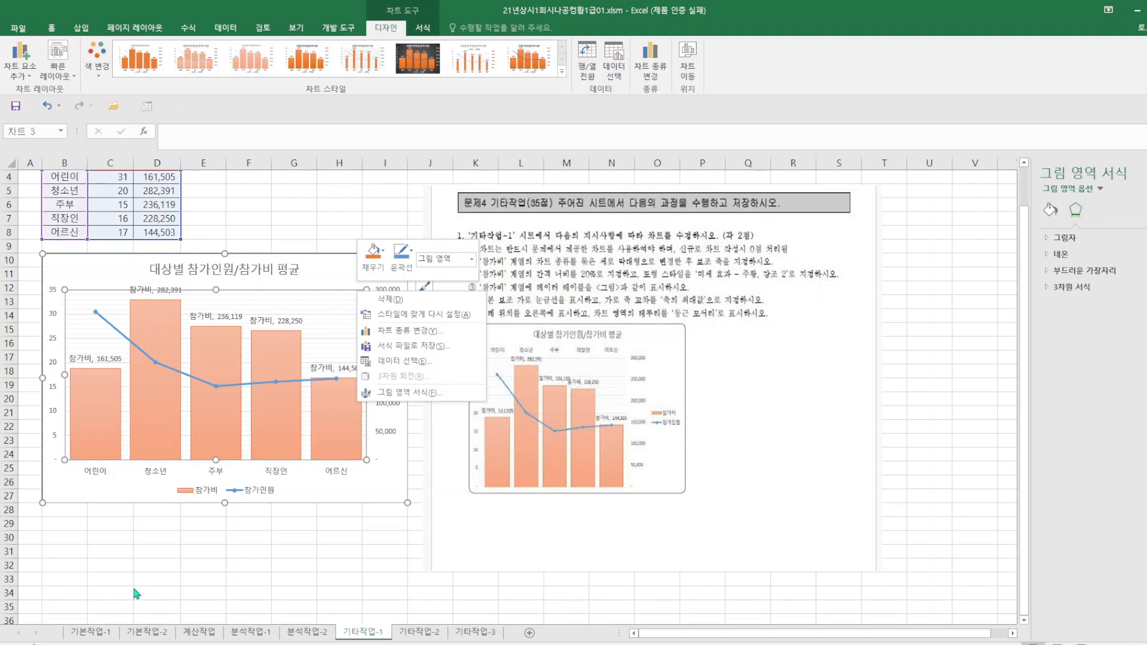
pyautogui.press('Escape')
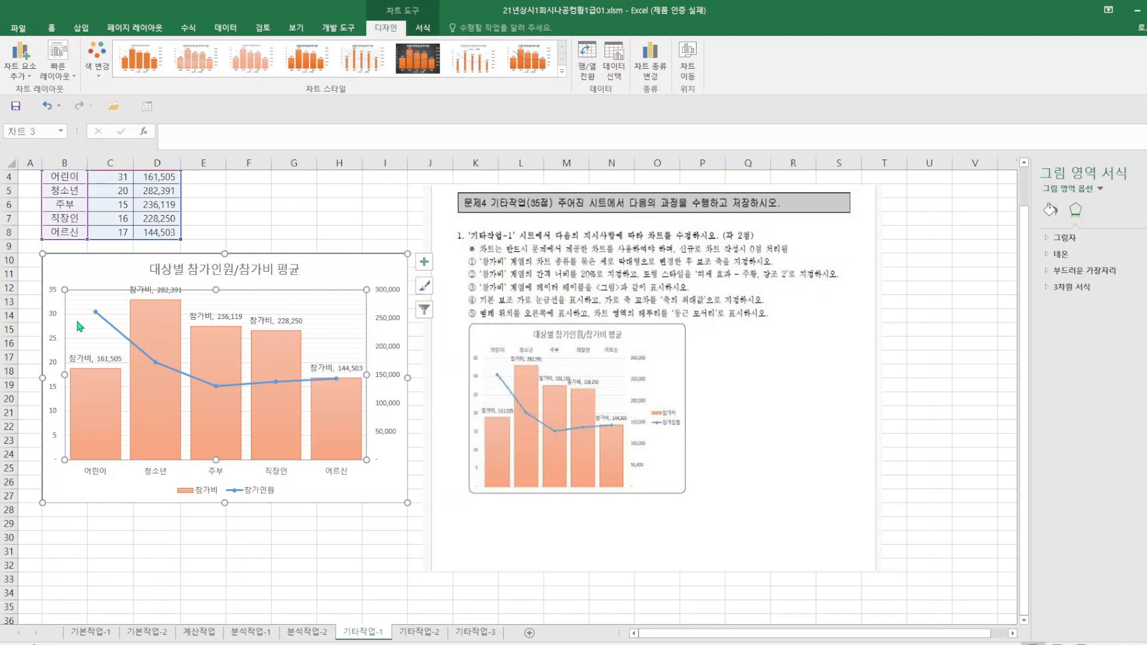
pyautogui.click(75, 313)
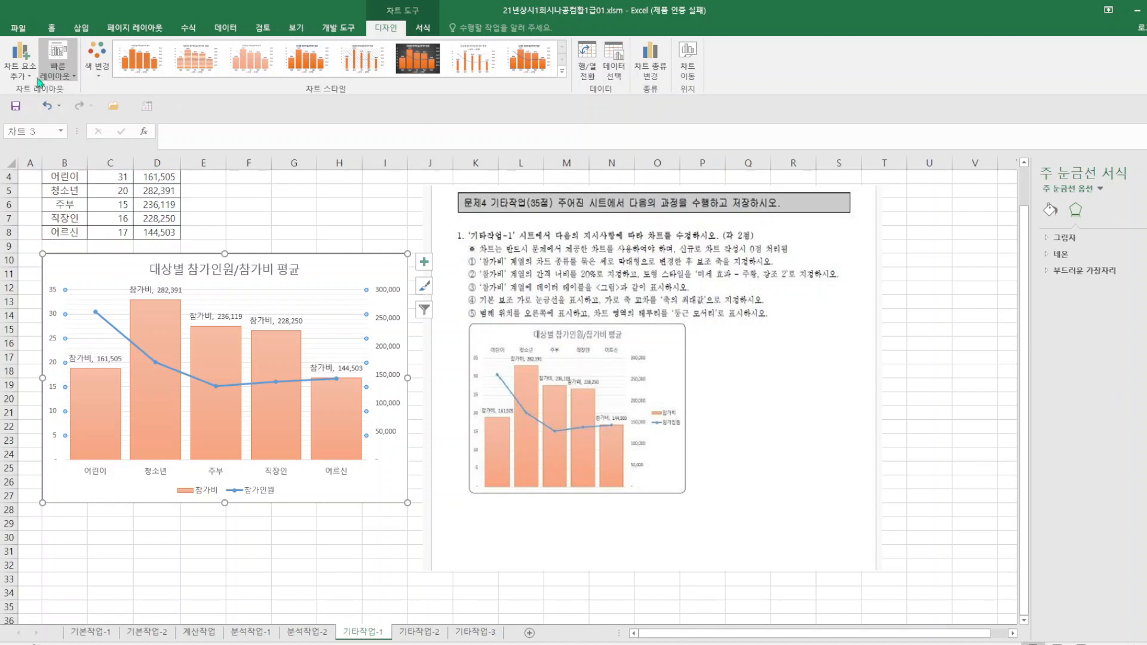
pyautogui.click(21, 67)
pyautogui.moveTo(60, 188)
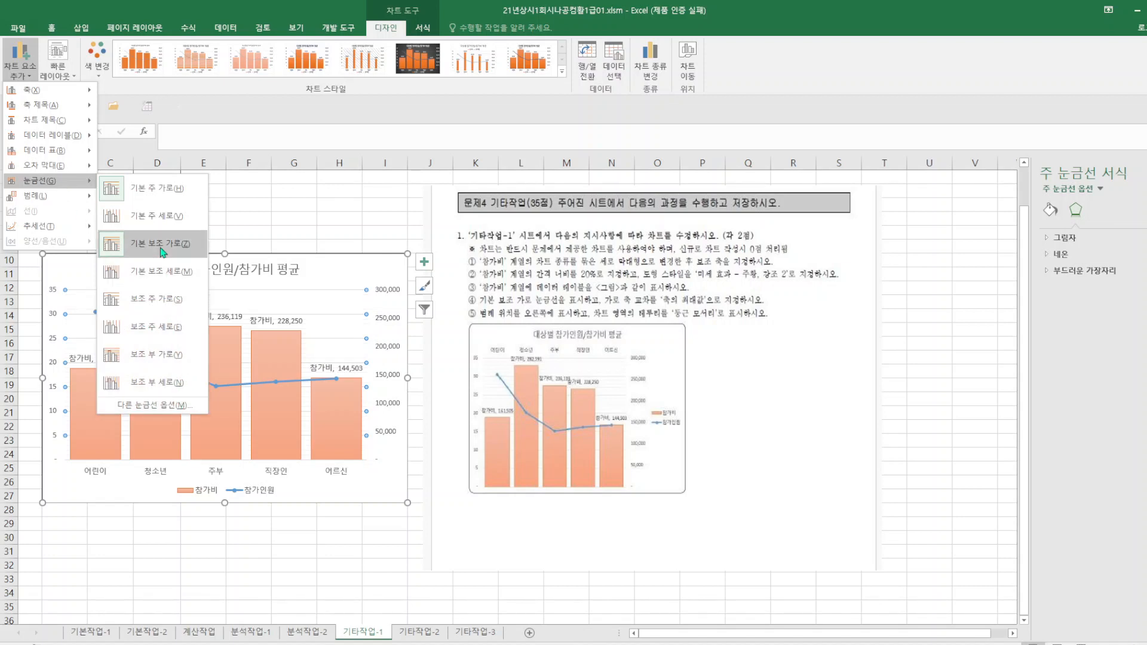
pyautogui.click(188, 411)
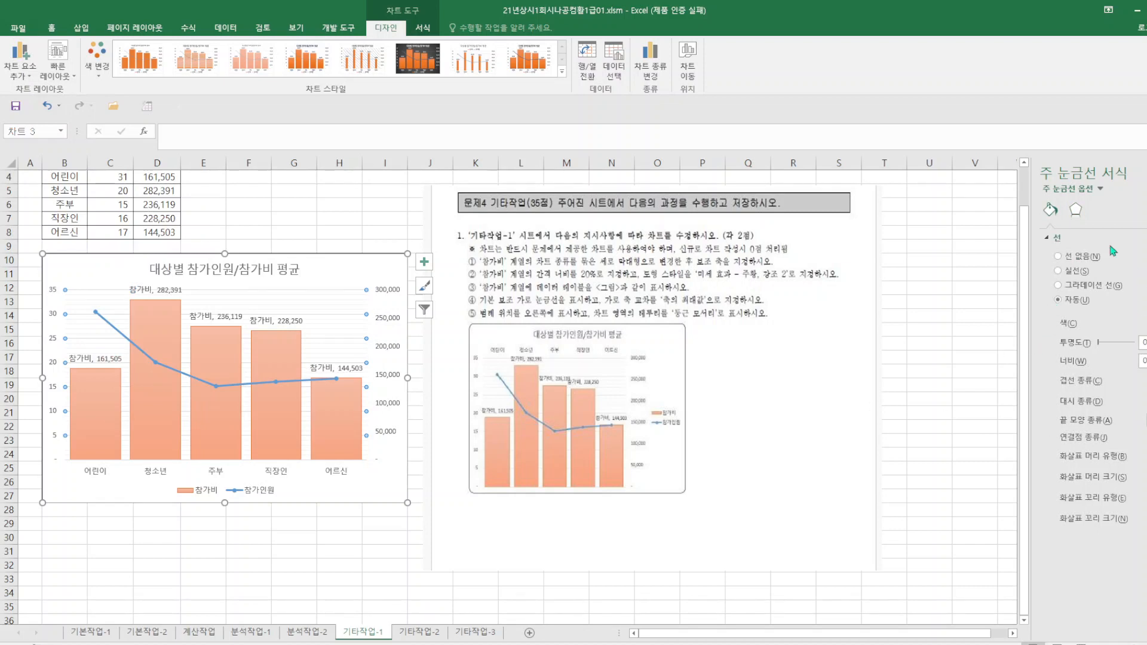
pyautogui.click(1076, 210)
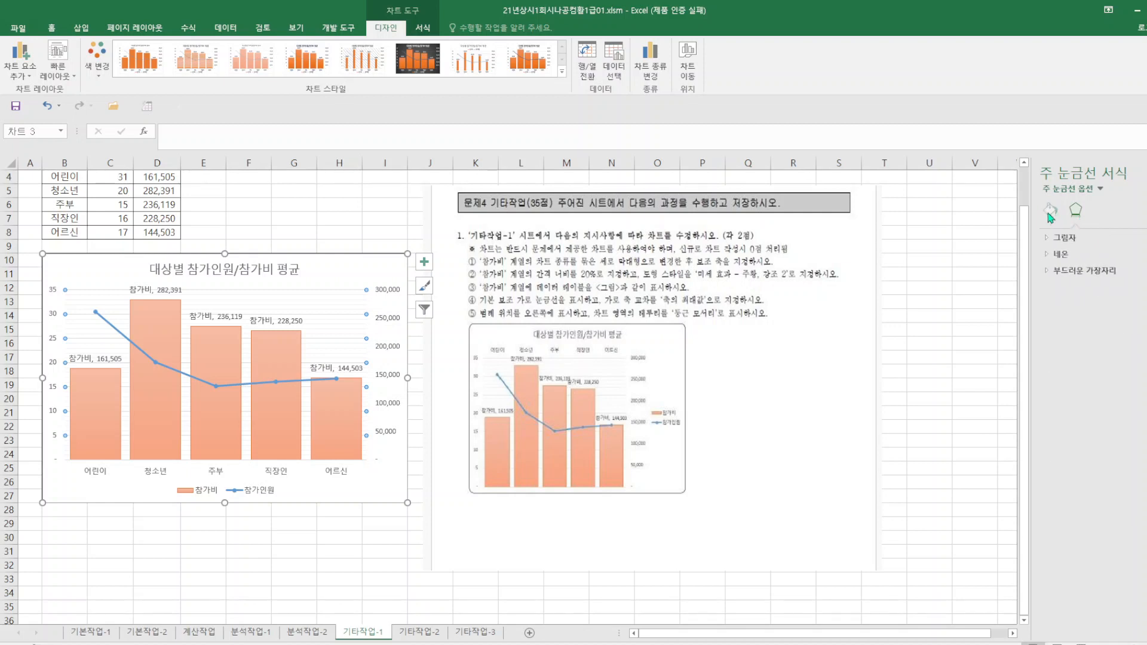
pyautogui.click(1050, 211)
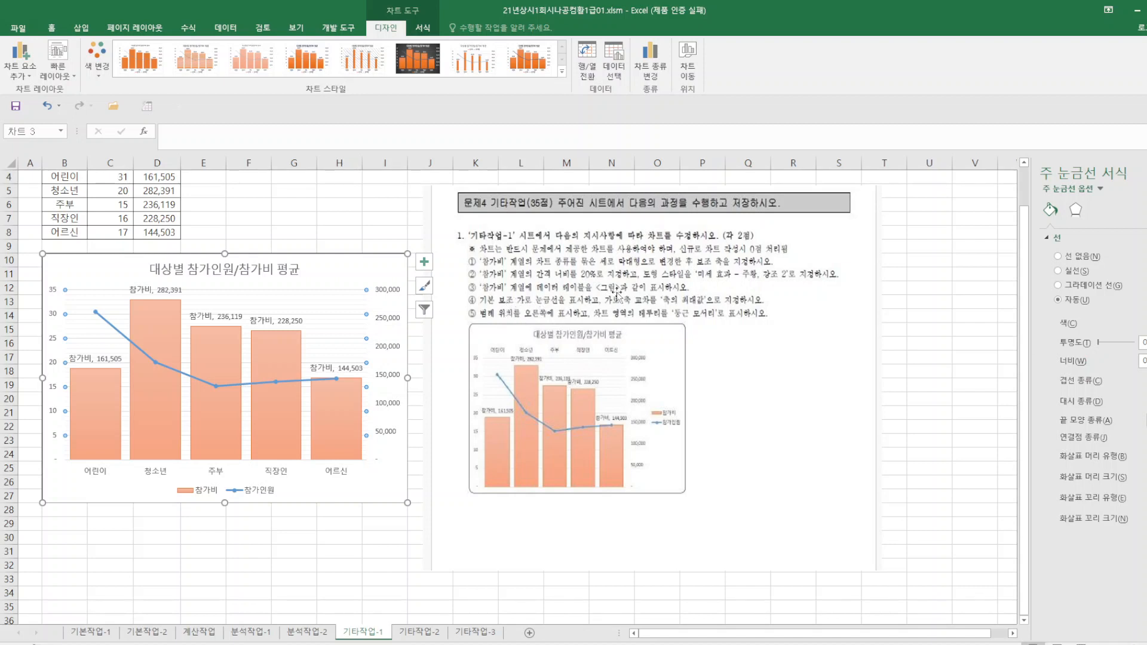
# Set the horizontal axis crossing (가로 축 교차) of the primary vertical axis to 축의 최대값.
pyautogui.rightClick(53, 339)
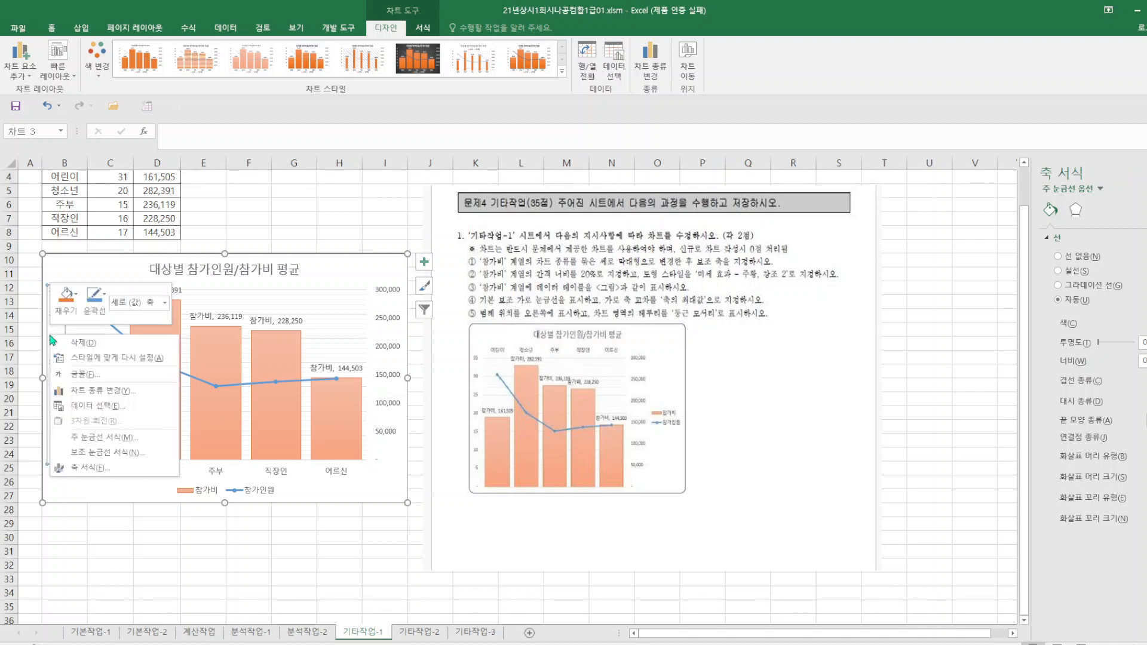
pyautogui.click(84, 467)
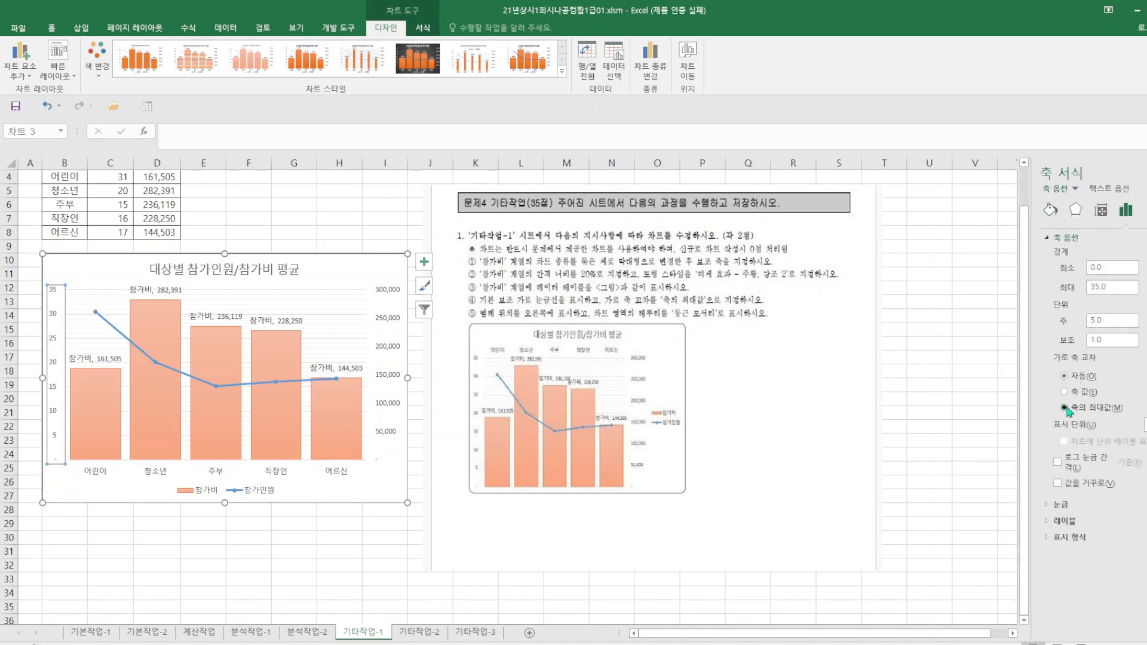
pyautogui.click(1064, 408)
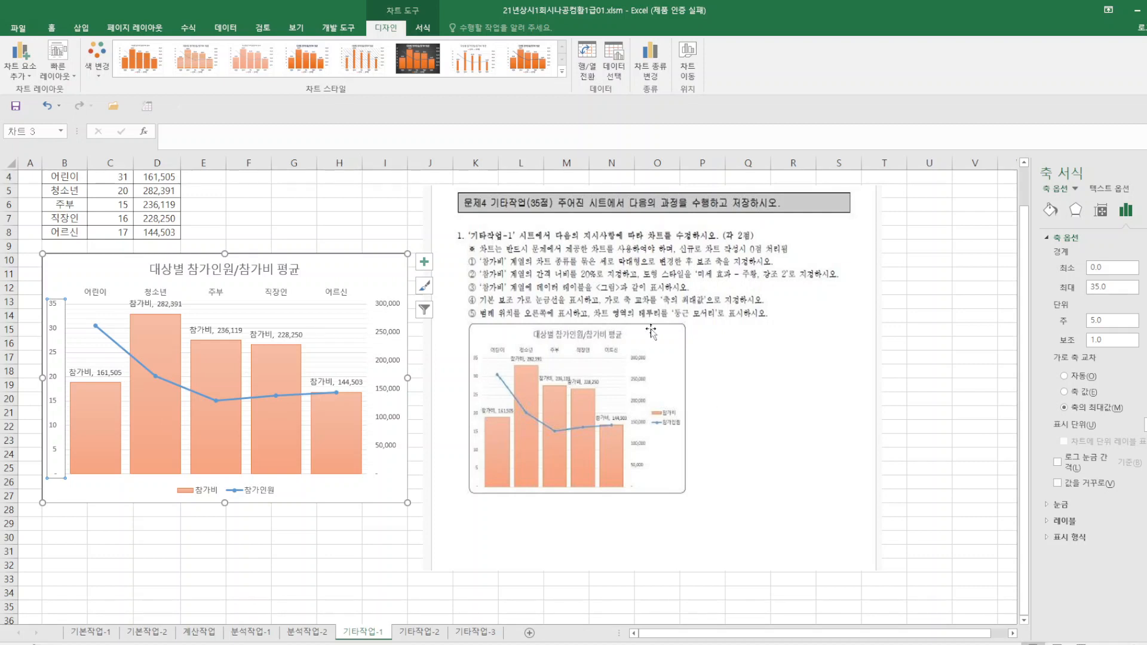
# Give the chart area border rounded corners (둥근 모서리).
pyautogui.click(1048, 212)
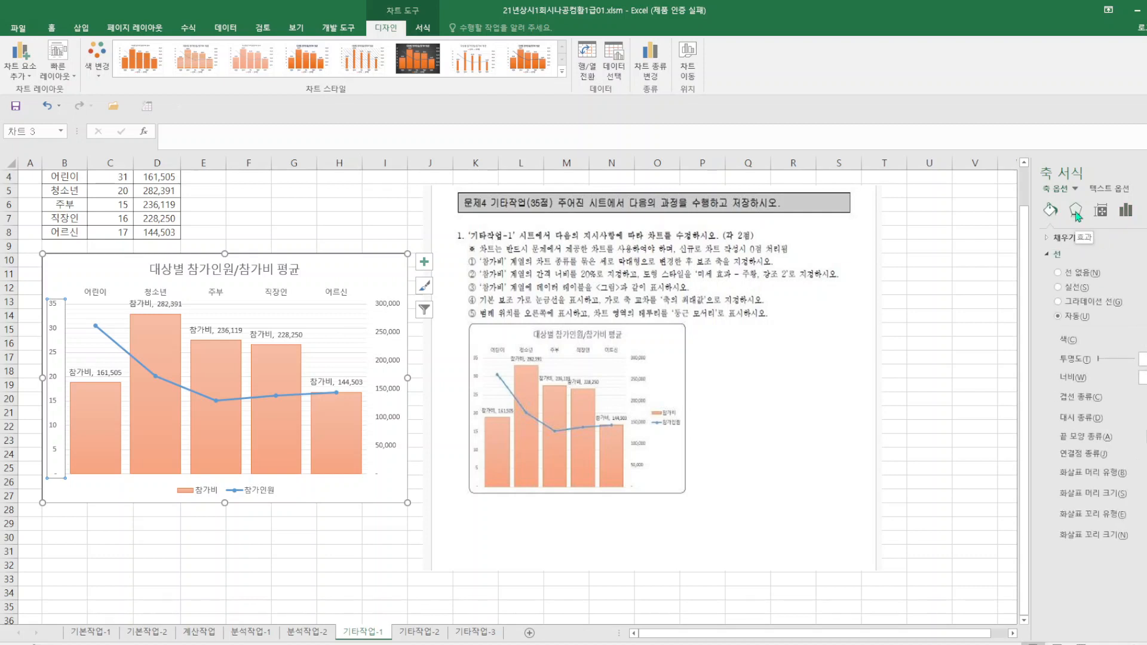
pyautogui.rightClick(371, 263)
pyautogui.click(418, 510)
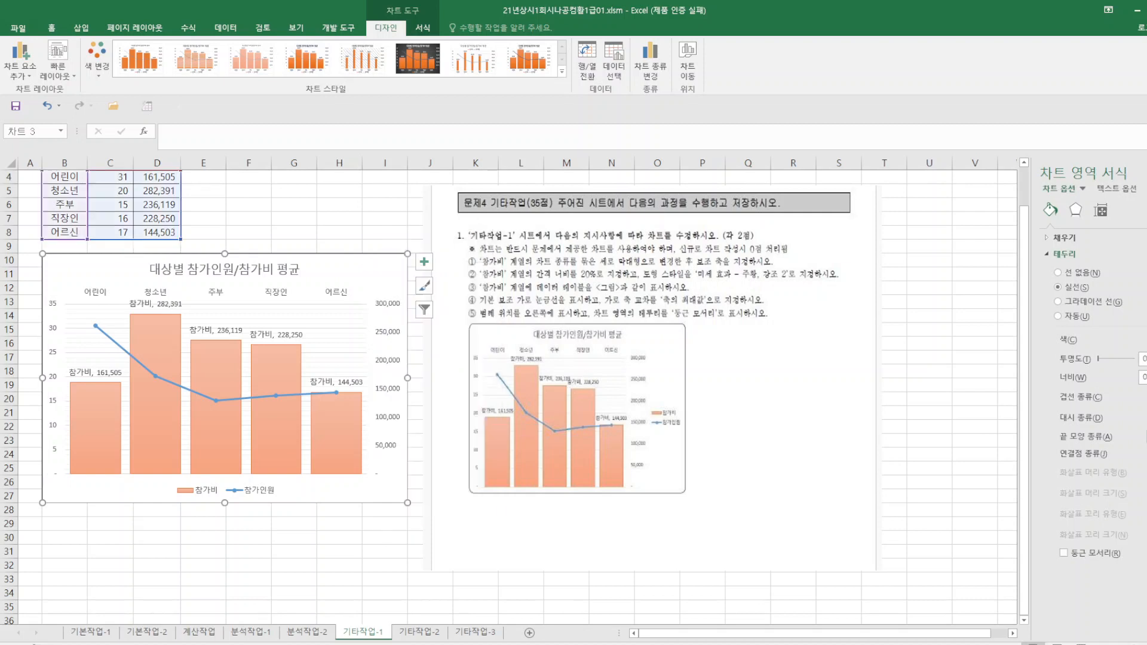
pyautogui.click(1064, 554)
# Set the chart legend position to 오른쪽 and save the workbook.
pyautogui.click(268, 494)
pyautogui.rightClick(267, 497)
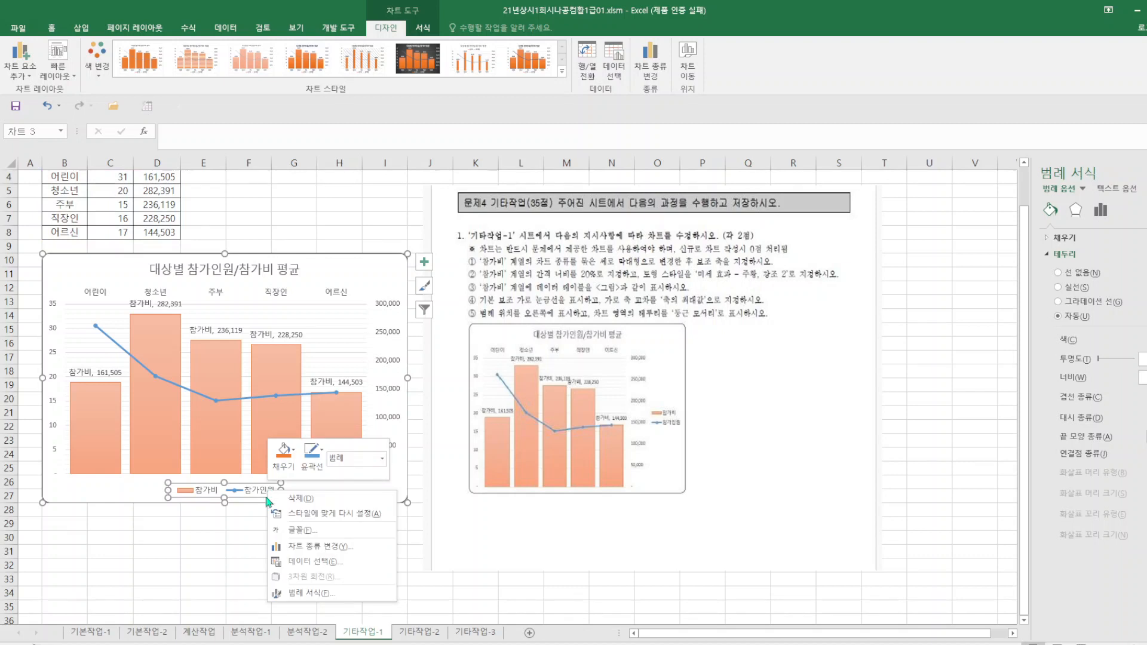
pyautogui.click(332, 595)
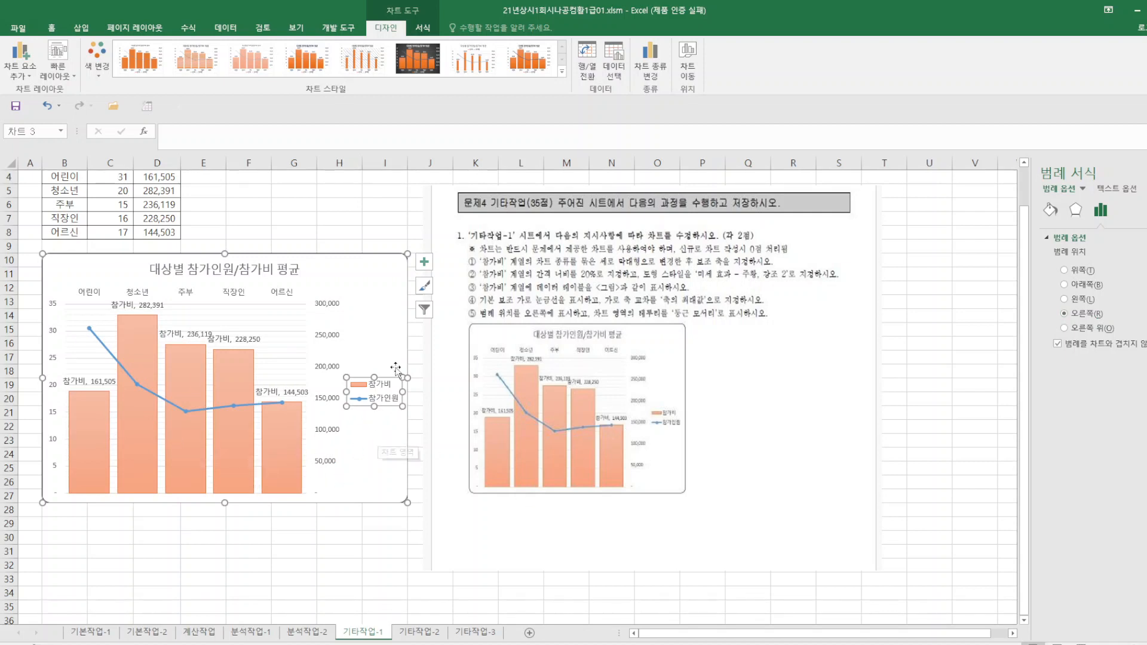
pyautogui.click(931, 469)
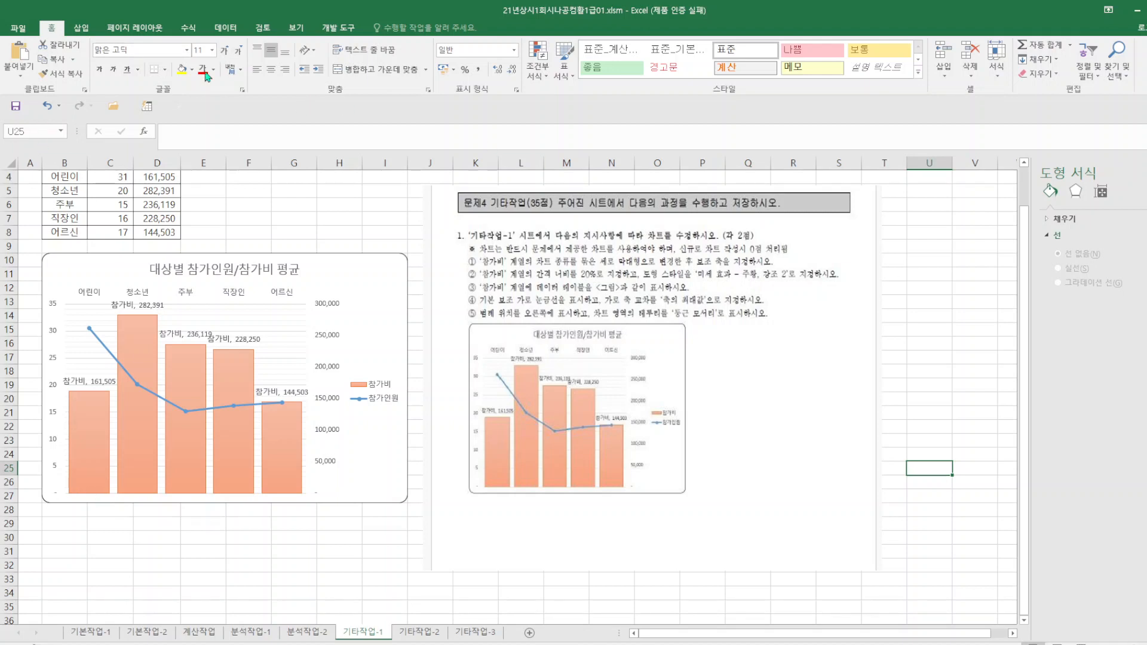
pyautogui.click(16, 107)
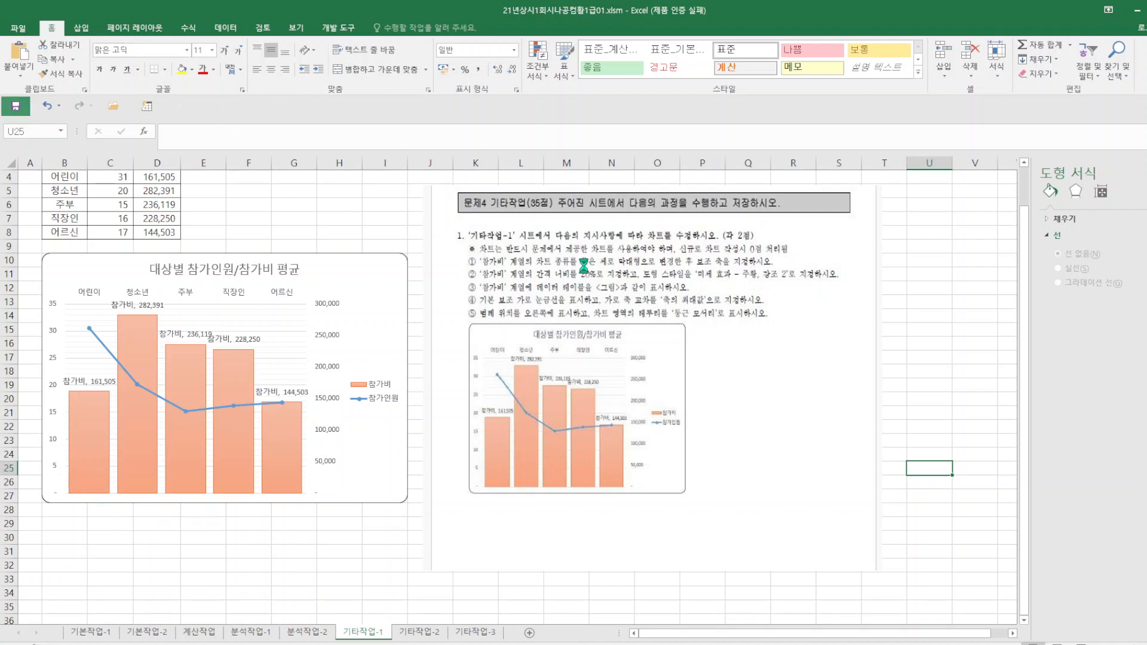
# On the 기타작업-2 sheet, widen the problem picture and crop off everything below the macro instructions.
pyautogui.hotkey('ctrl', 'pagedown')
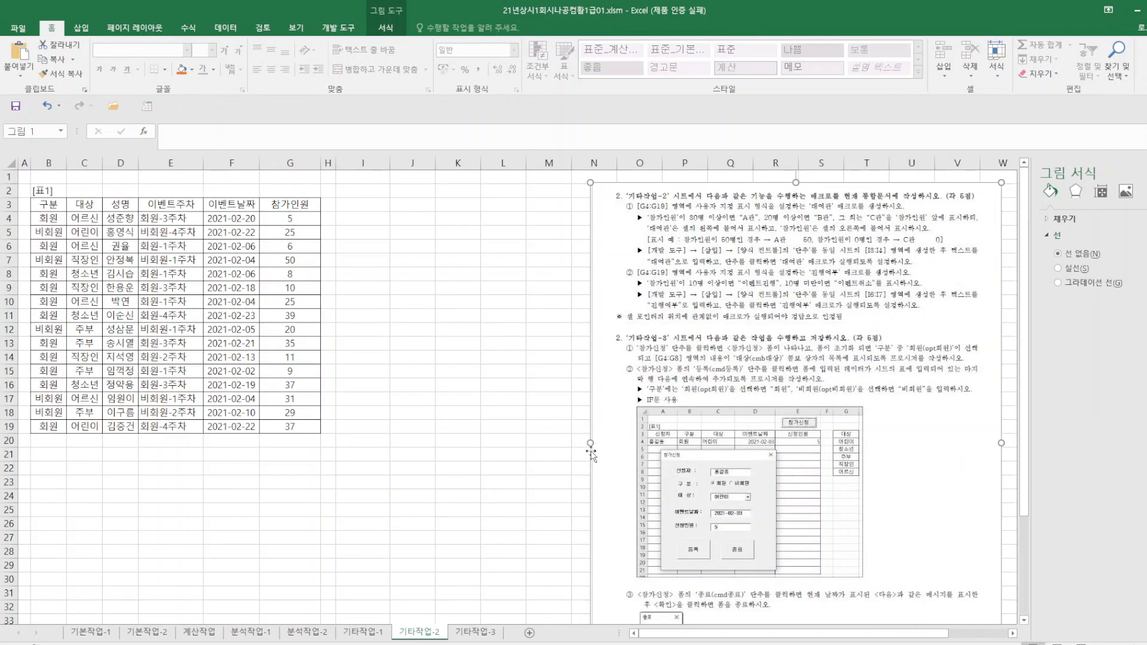
pyautogui.moveTo(589, 443); pyautogui.dragTo(476, 446)
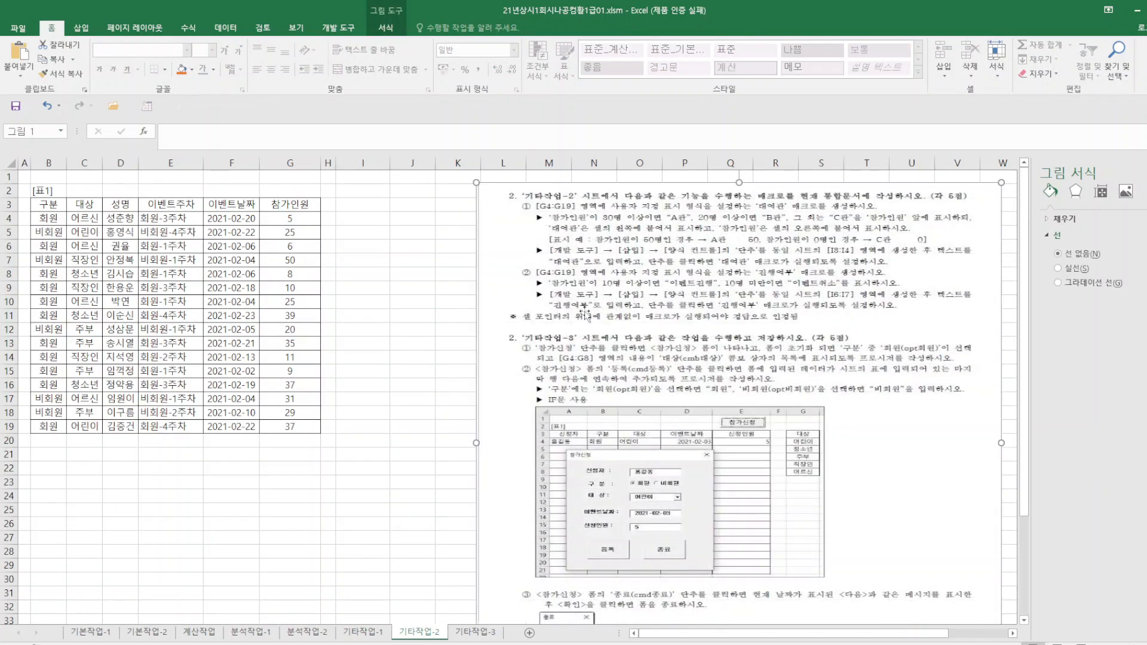
pyautogui.click(386, 27)
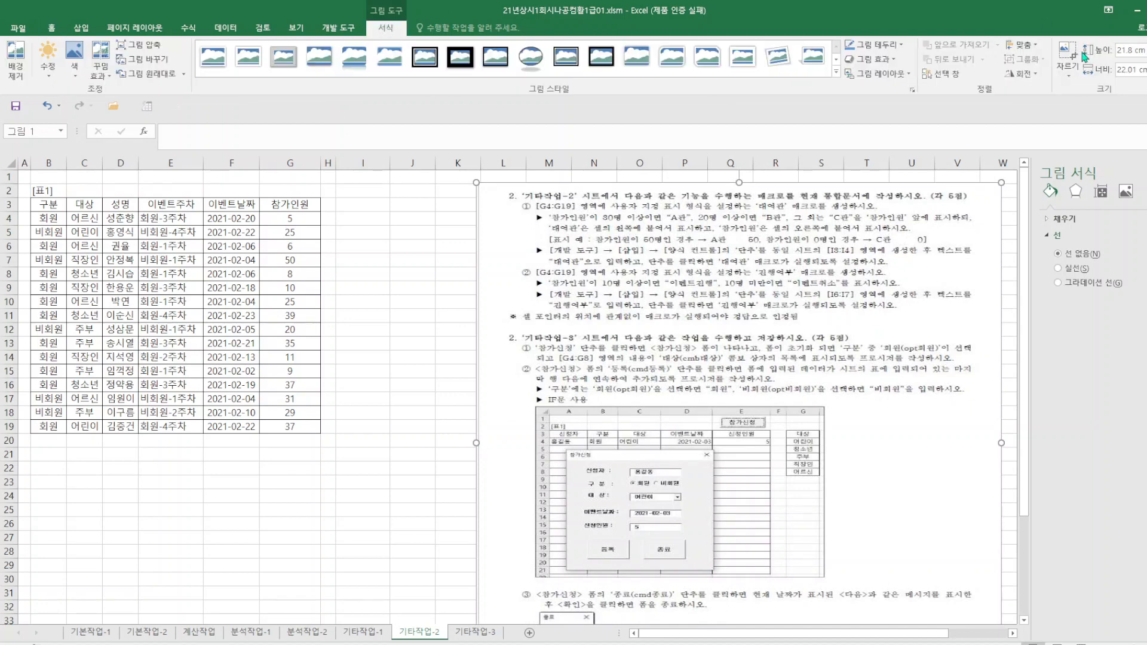
pyautogui.scroll(-4, 774, 507)
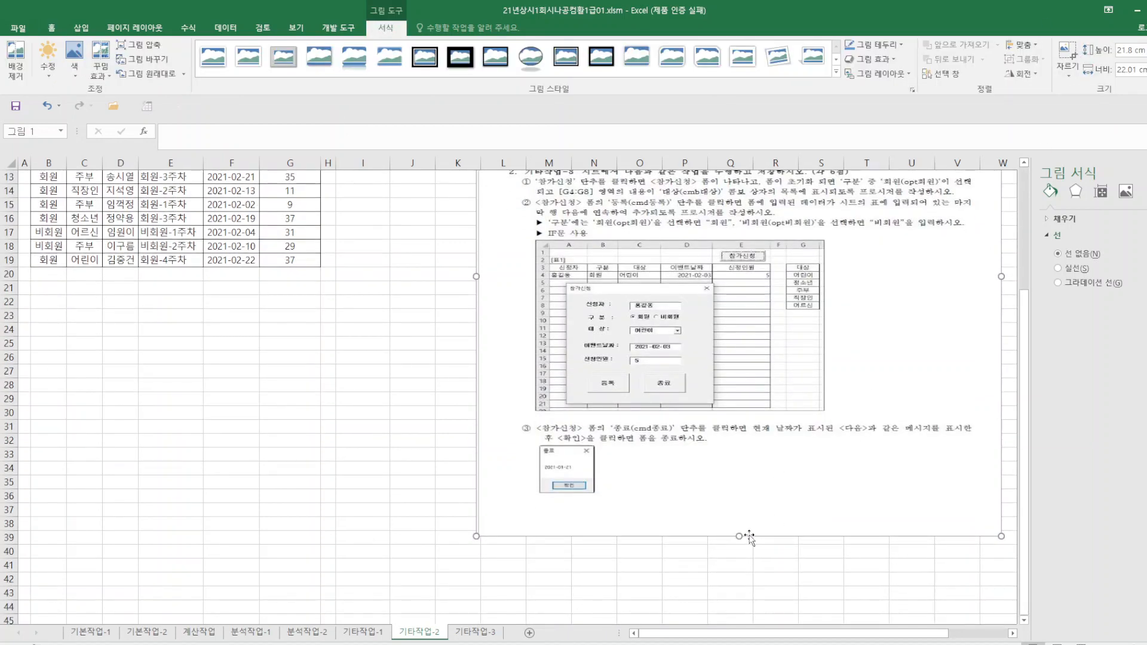
pyautogui.click(1067, 54)
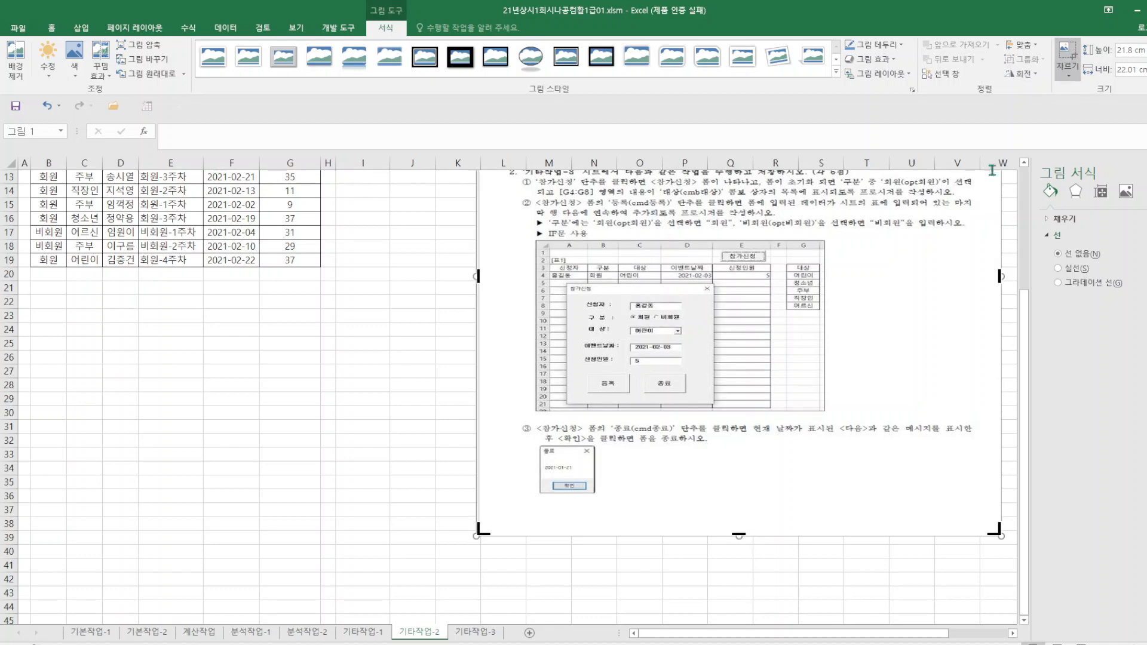
pyautogui.moveTo(739, 535); pyautogui.dragTo(738, 327)
pyautogui.click(297, 485)
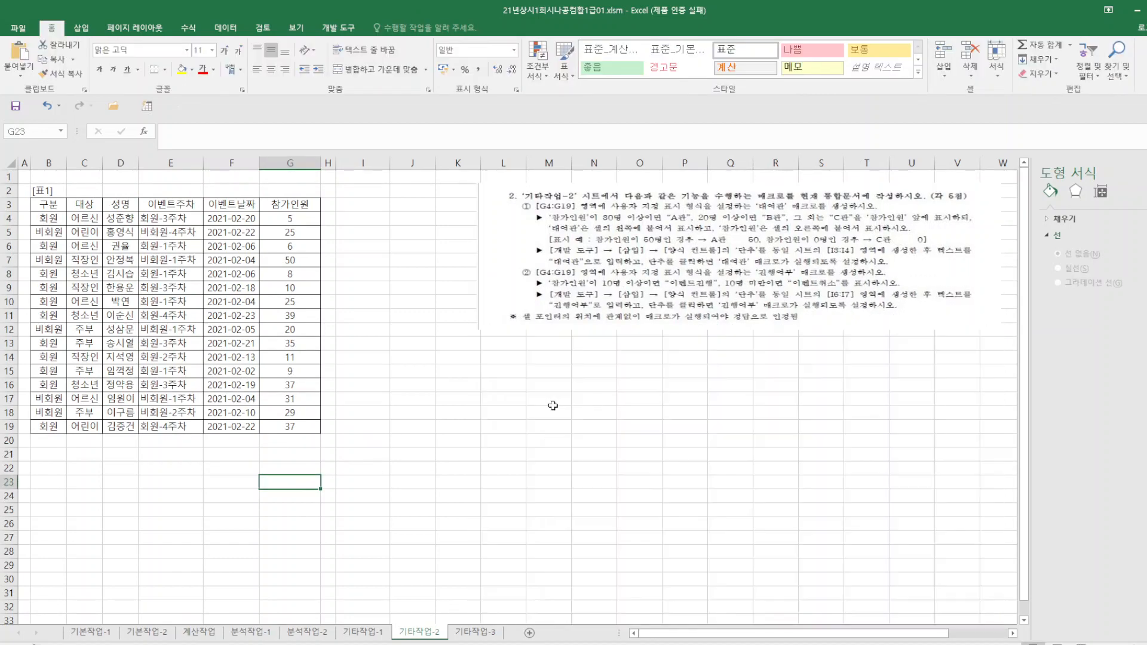
# Move the cropped problem picture closer to the table and stretch it slightly taller.
pyautogui.moveTo(621, 276); pyautogui.dragTo(558, 332)
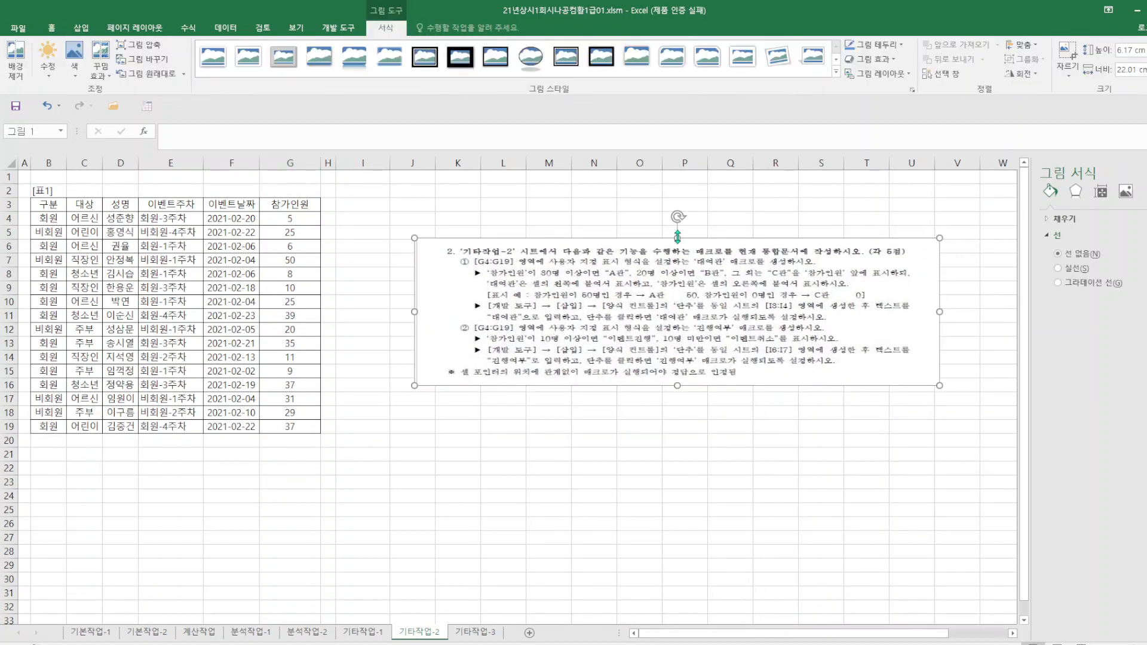
pyautogui.moveTo(677, 238); pyautogui.dragTo(677, 214)
pyautogui.click(381, 290)
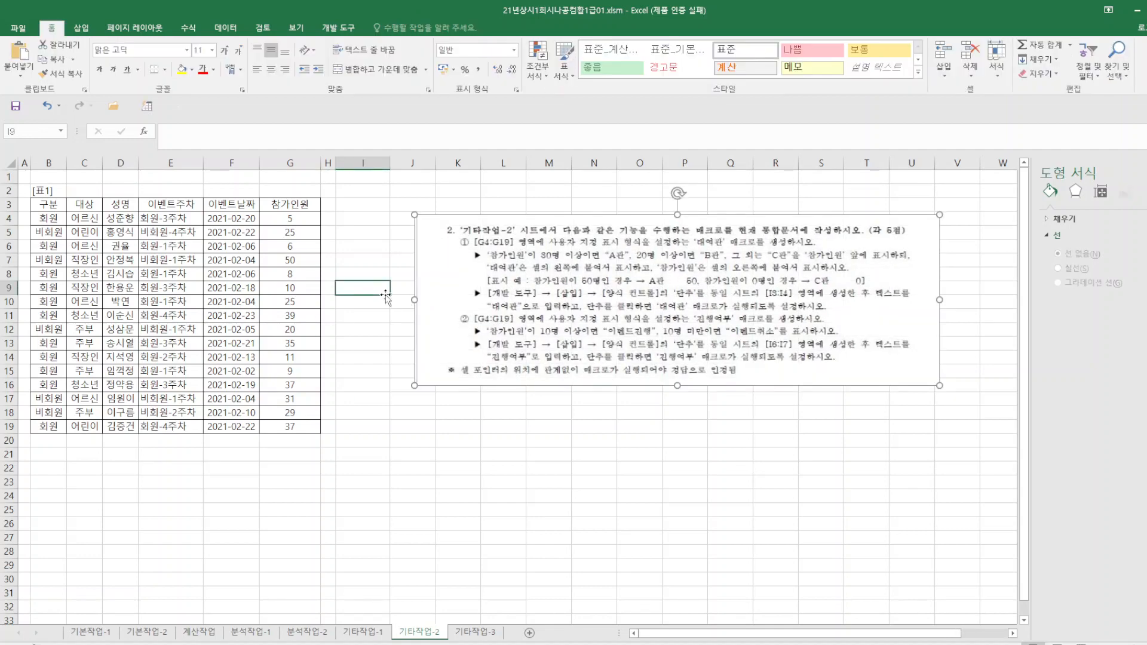
# Start recording a macro named 대여관, stored in 현재 통합 문서.
pyautogui.click(339, 30)
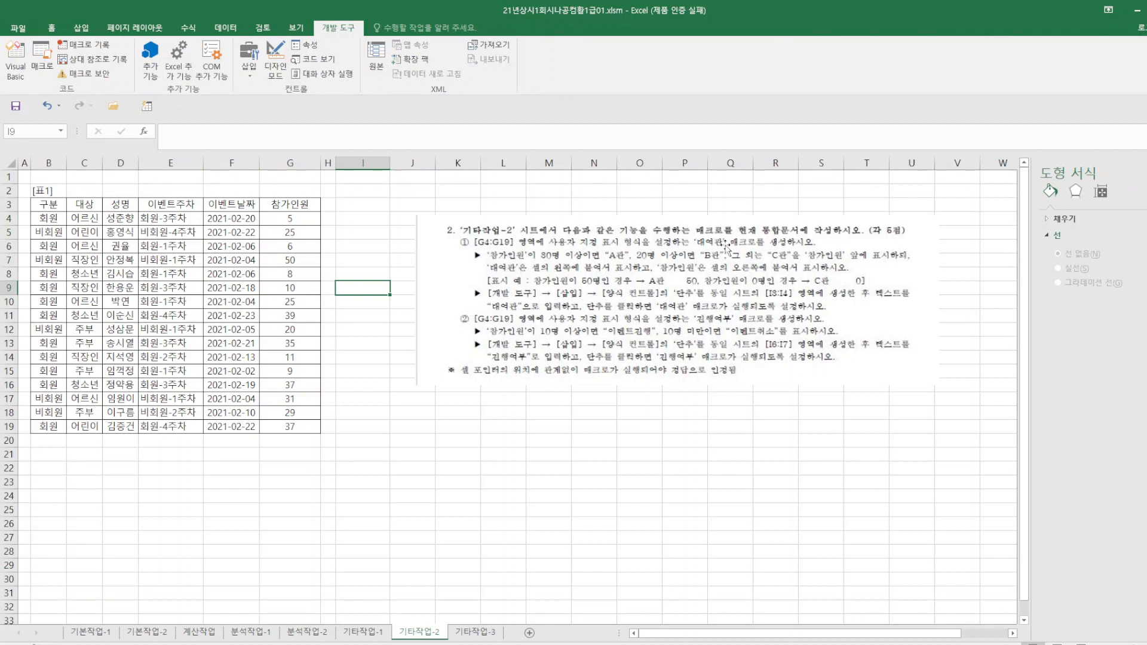
pyautogui.click(84, 45)
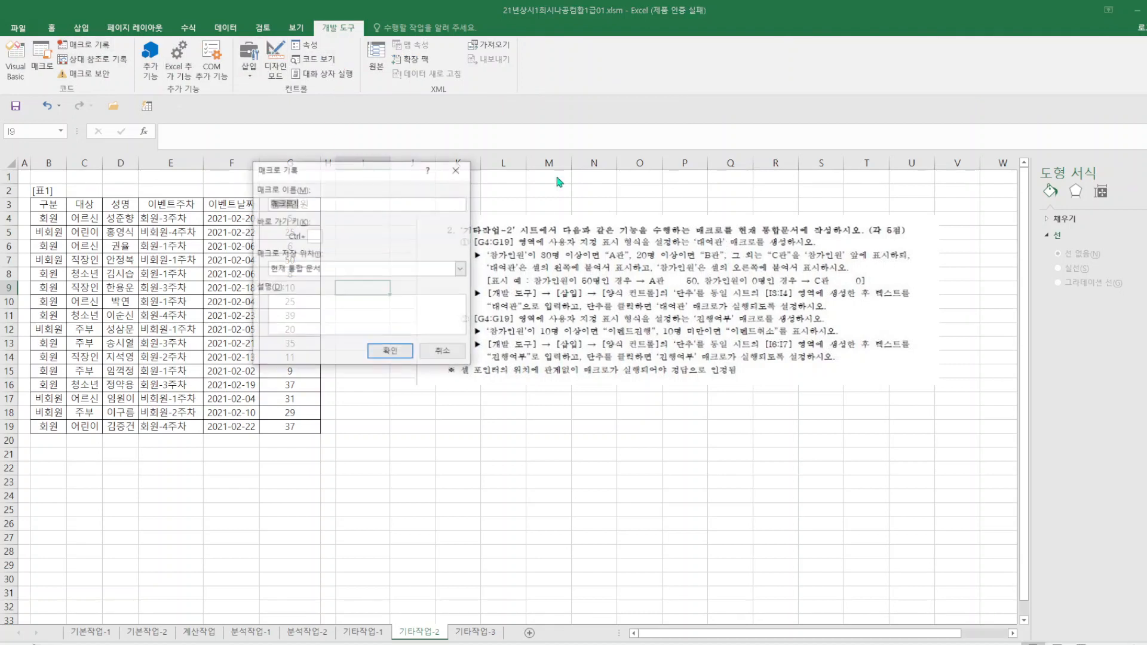
pyautogui.write('대여관')
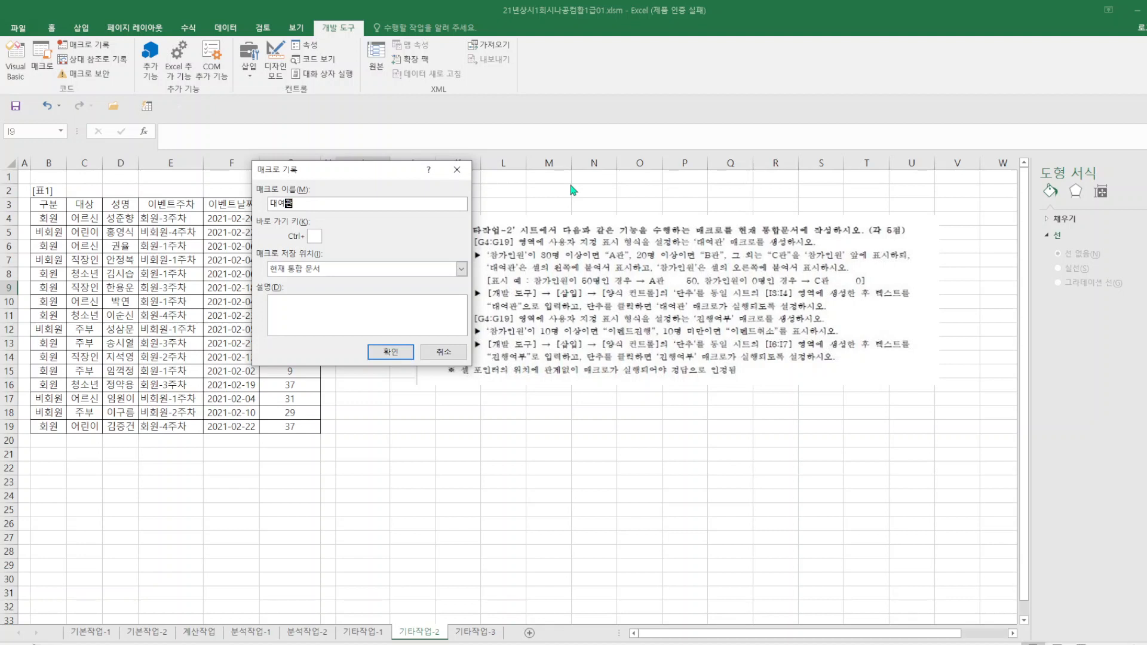
pyautogui.press('Return')
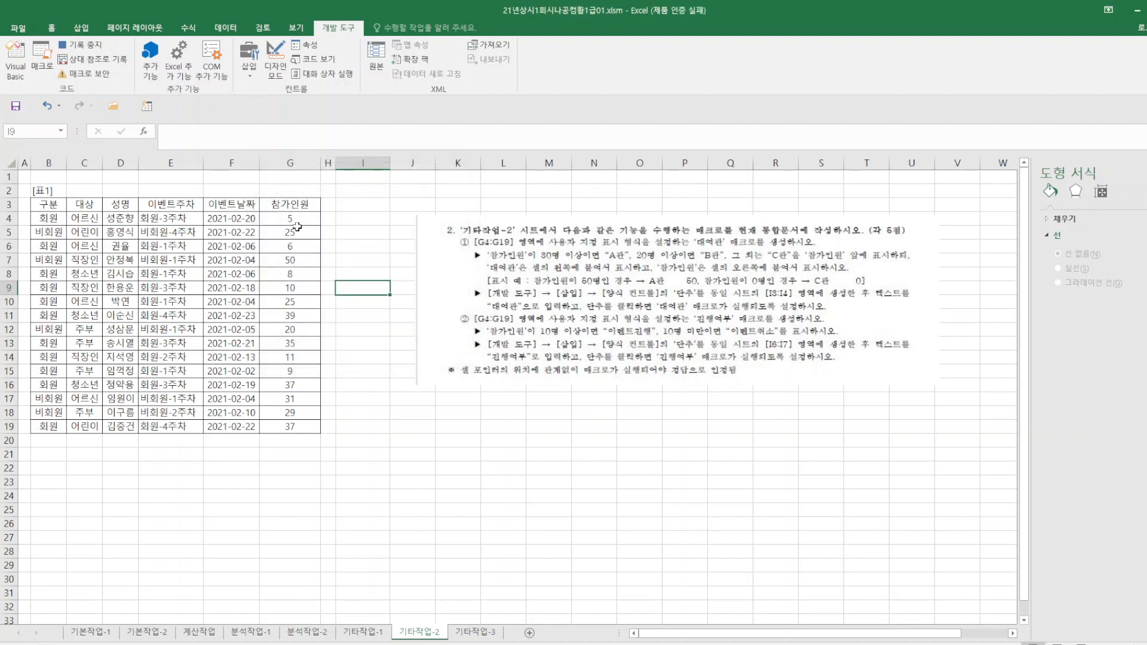
# Begin a custom number format (사용자 지정) for G4:G19 with the condition [>=30].
pyautogui.moveTo(289, 215); pyautogui.dragTo(293, 428)
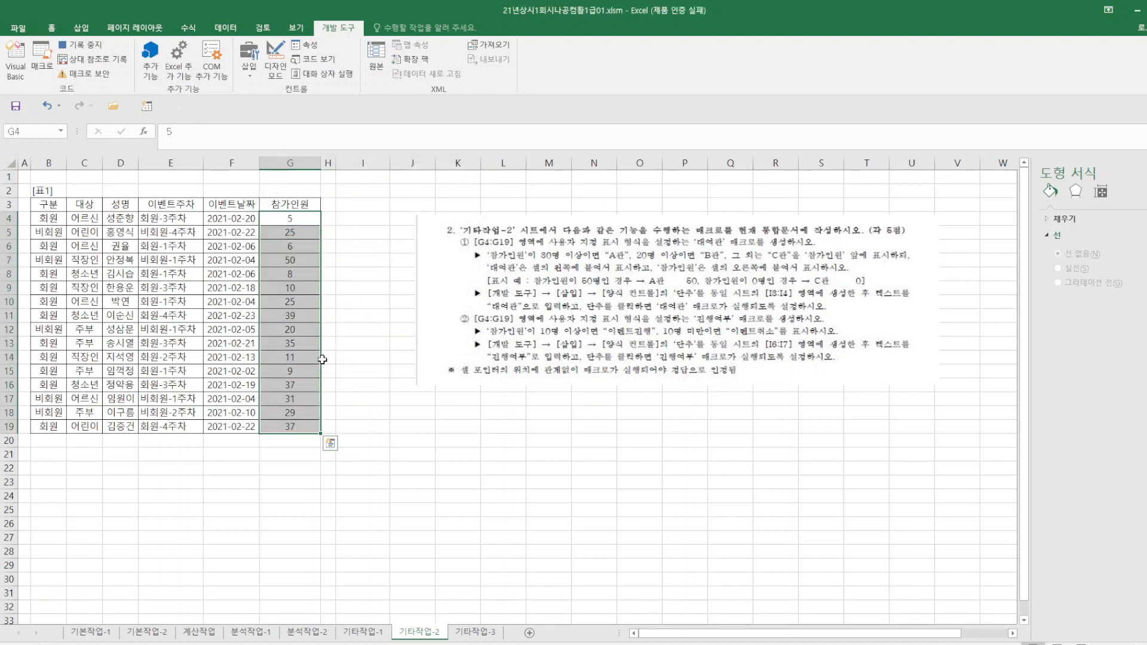
pyautogui.rightClick(306, 355)
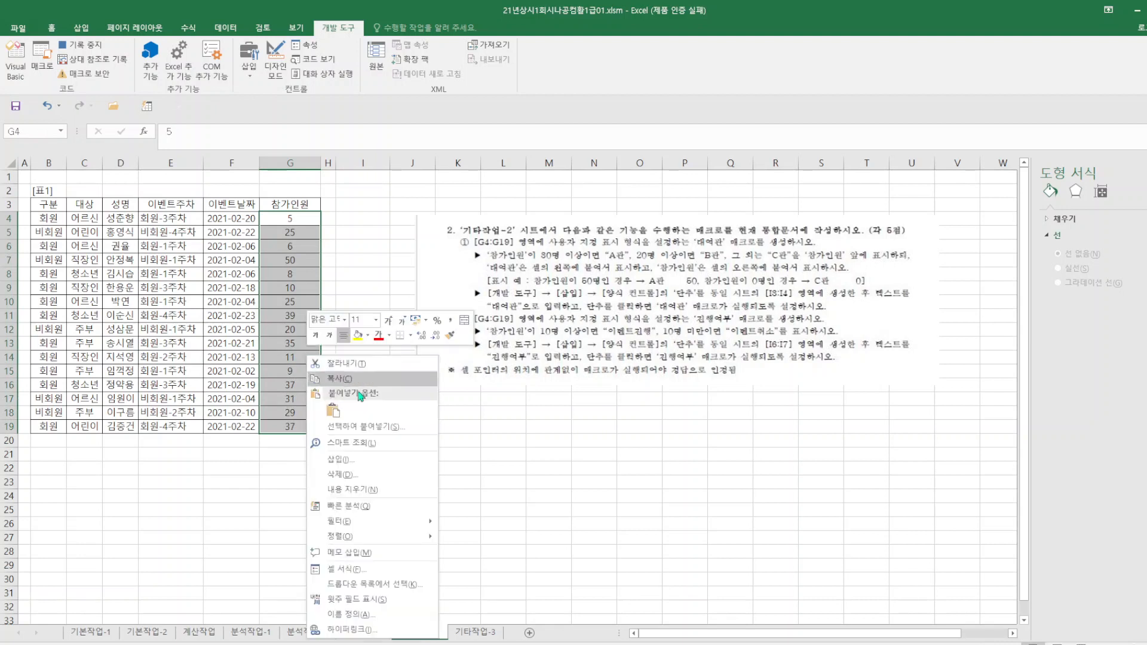
pyautogui.click(367, 569)
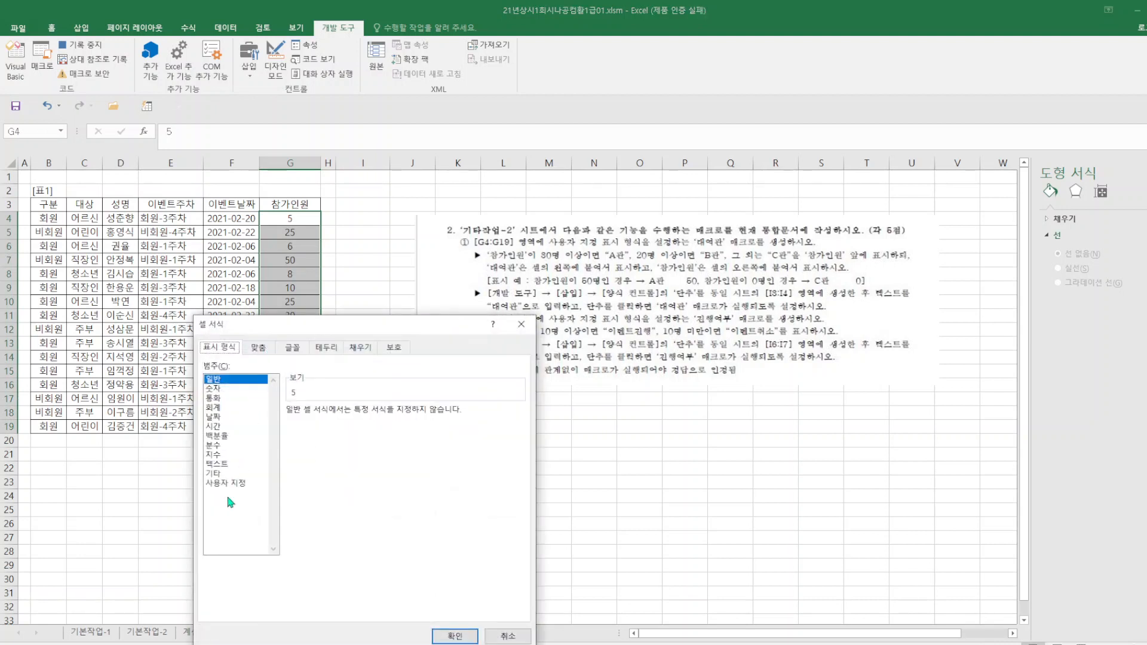
pyautogui.click(233, 487)
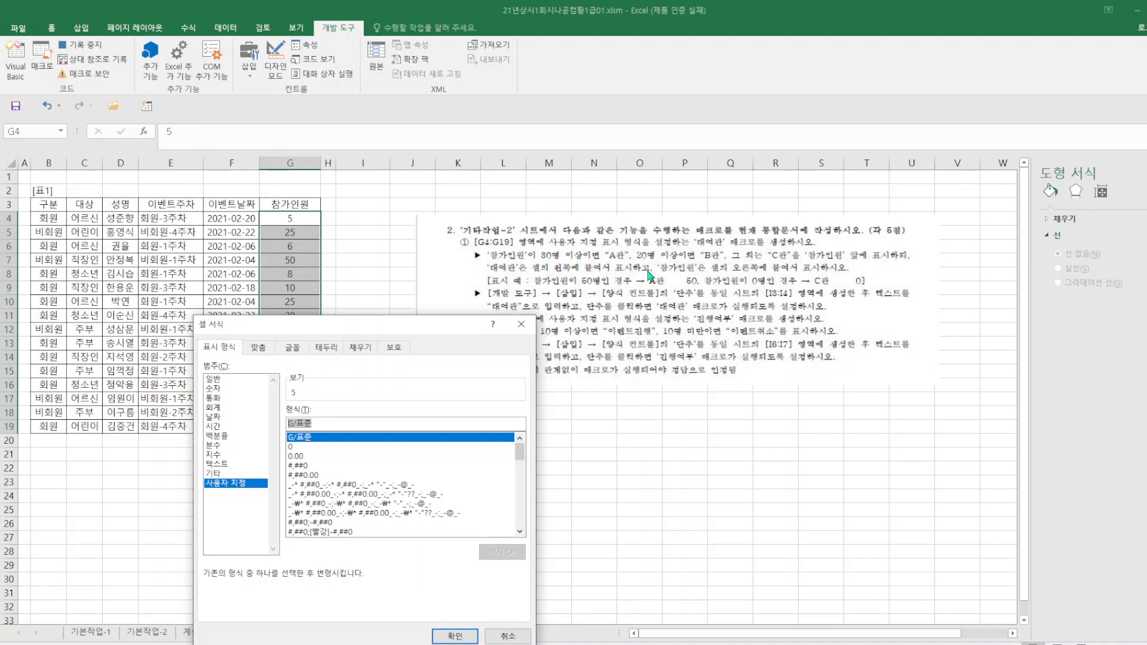
pyautogui.write('[>=30')
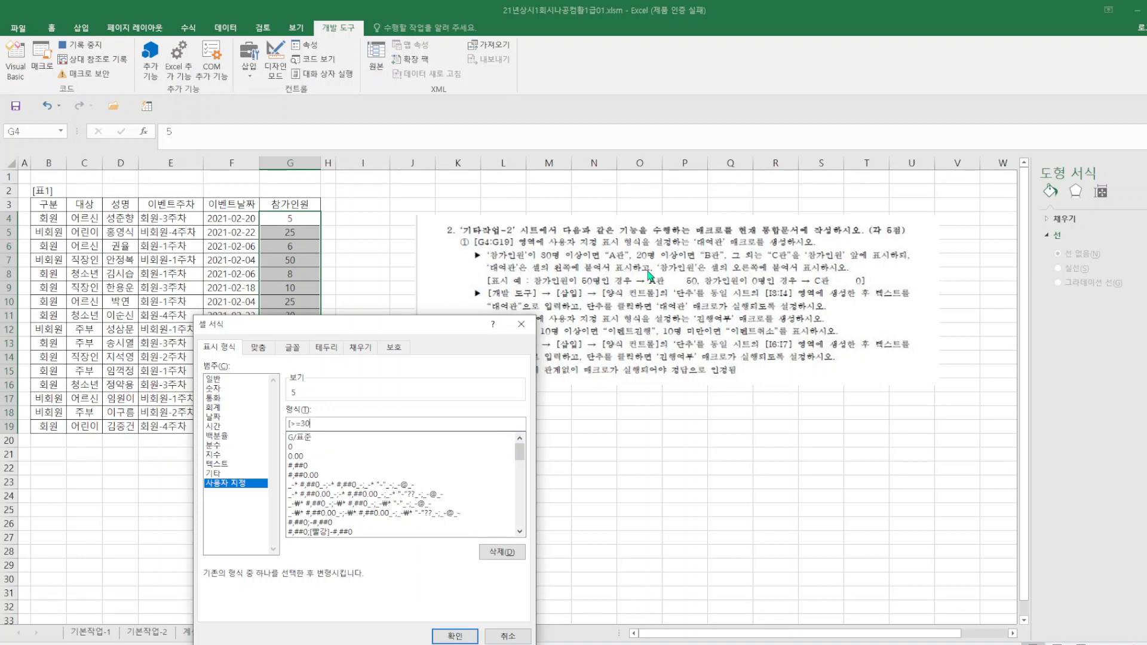
pyautogui.write(']"A관* ;[')
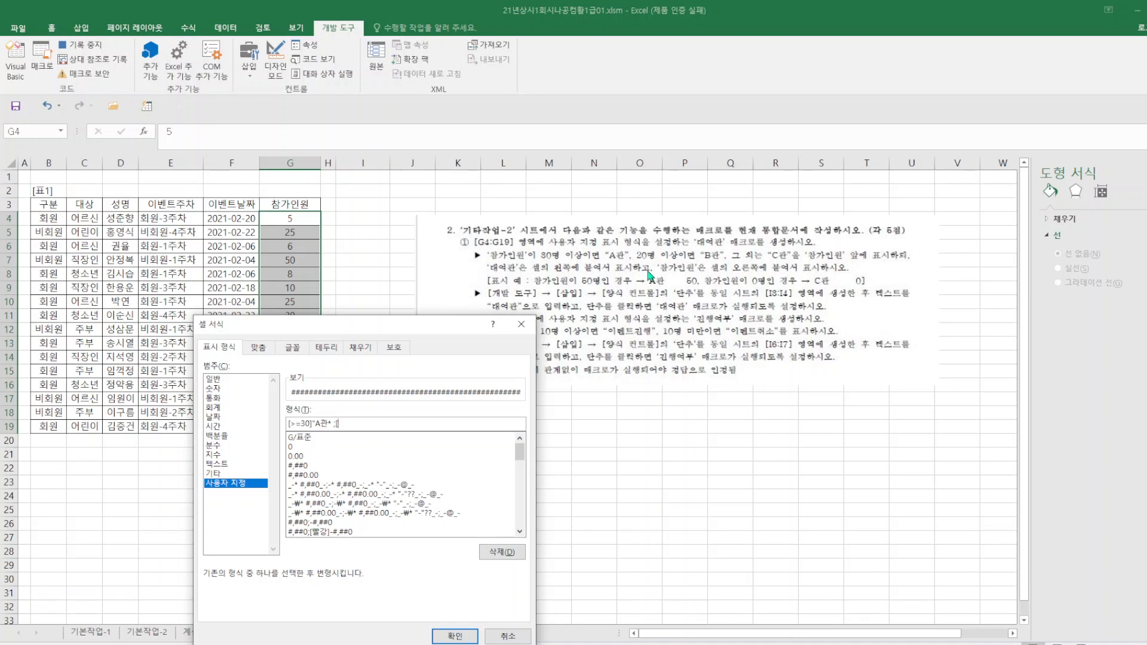
# Complete the custom format as [>=30]"A관"* ;[>=20]"B관"* ;0 and apply it to G4:G19.
pyautogui.write('>=20]"')
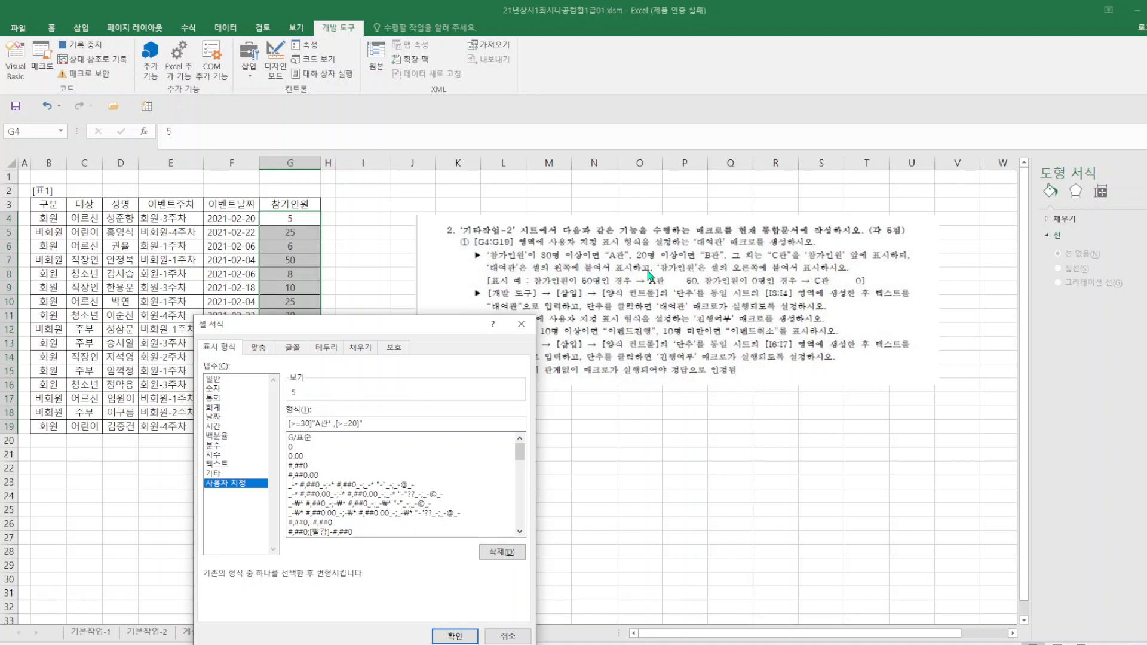
pyautogui.write('B관')
pyautogui.write('"*')
pyautogui.write(';0')
pyautogui.click(328, 424)
pyautogui.write('"')
pyautogui.click(464, 637)
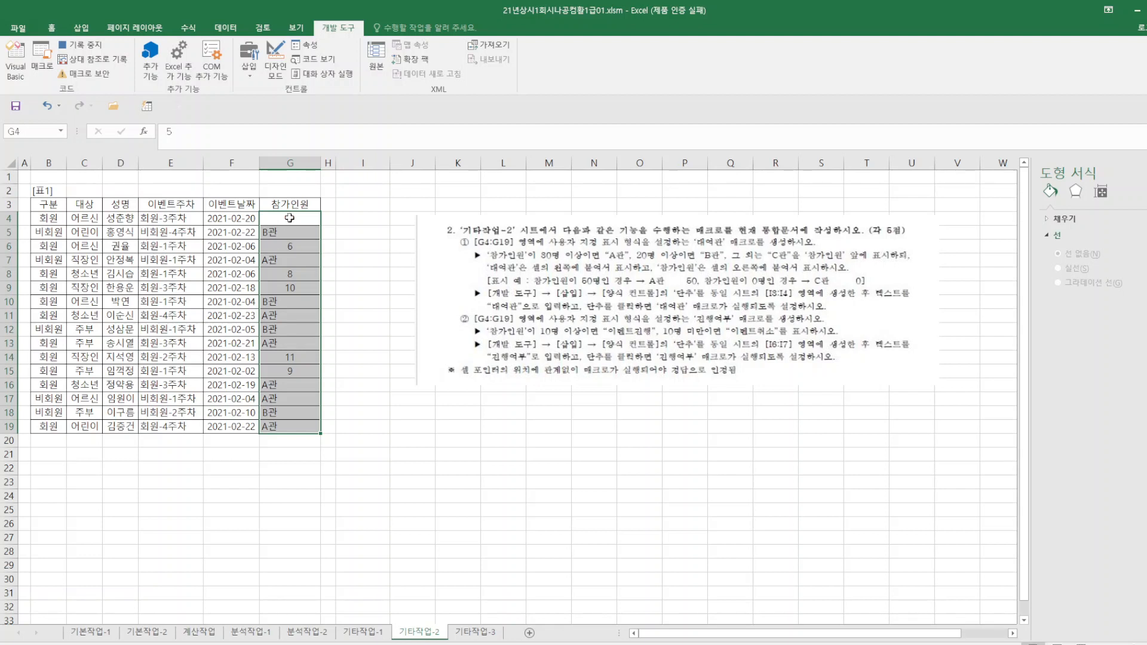
# Review the custom number format of G4:G19 without changing it, and stop the macro recording.
pyautogui.rightClick(295, 300)
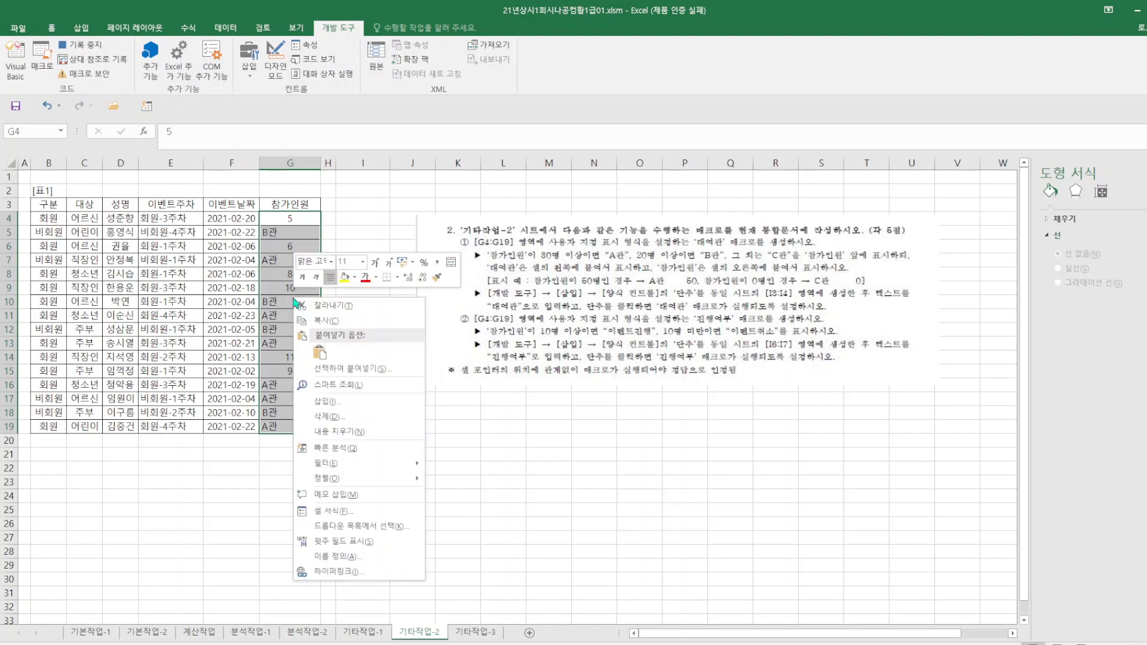
pyautogui.click(343, 512)
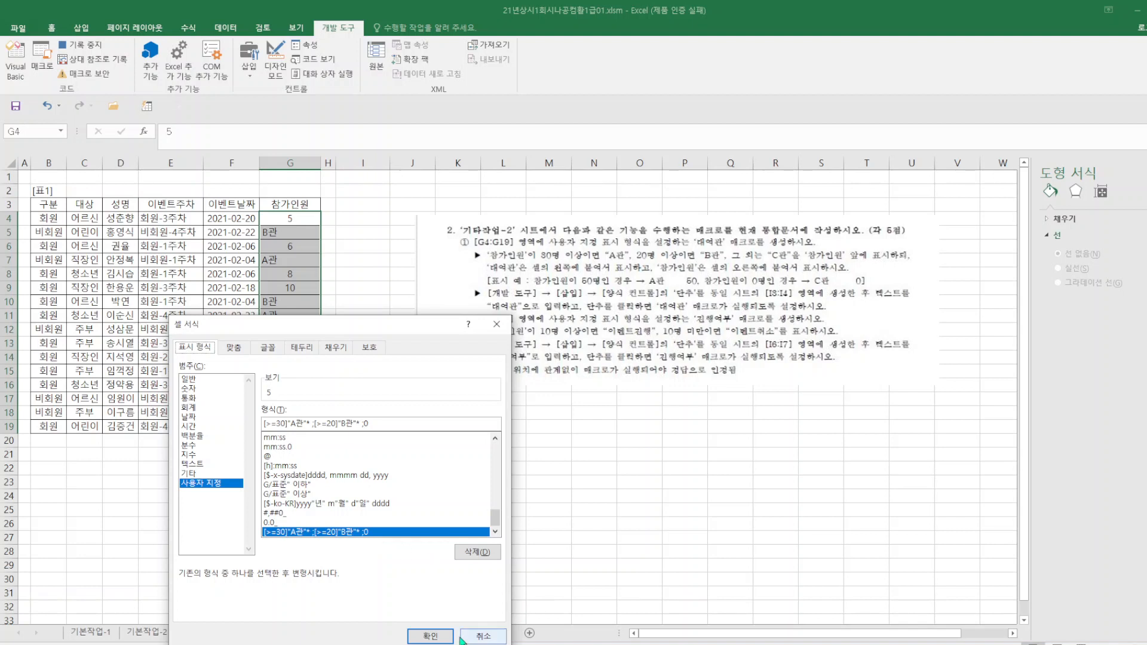
pyautogui.click(483, 636)
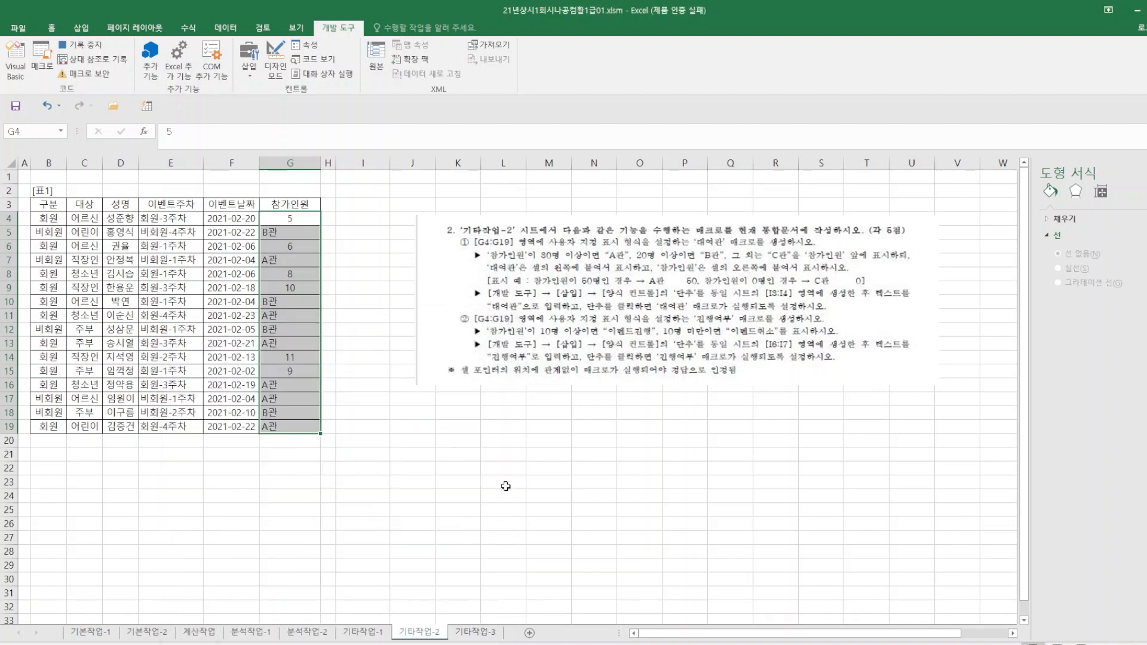
pyautogui.click(392, 376)
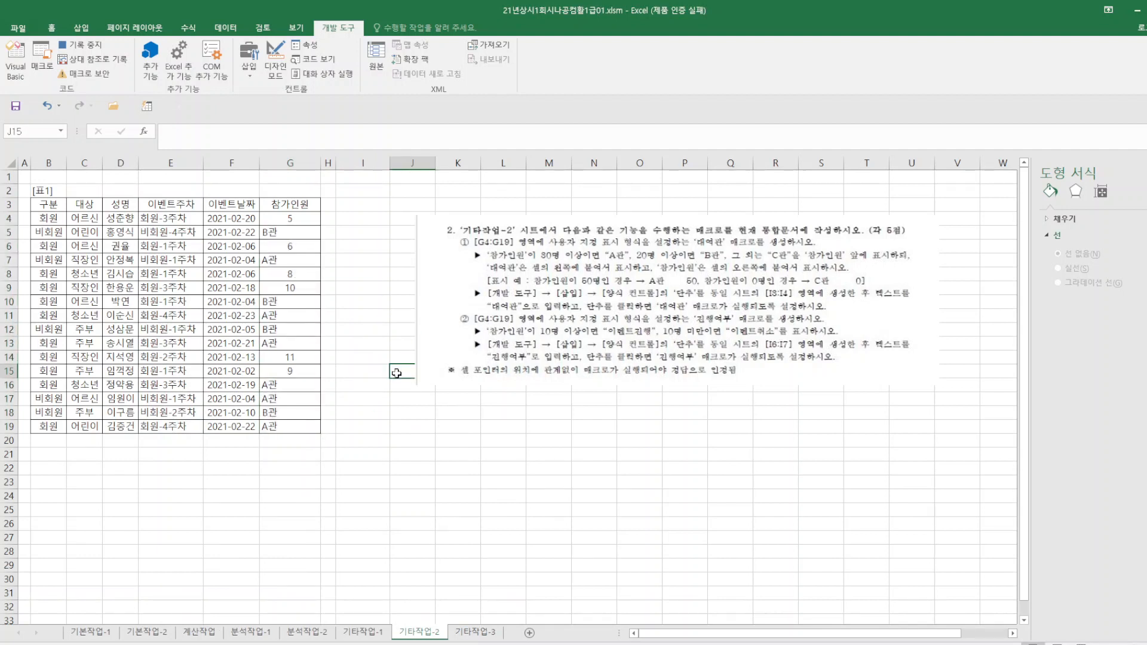
pyautogui.click(99, 51)
# Switch to the answer workbook 1급 상시01 정답.xlsm and run the 대여관 macro on its 기타작업-2 sheet.
pyautogui.click(696, 644)
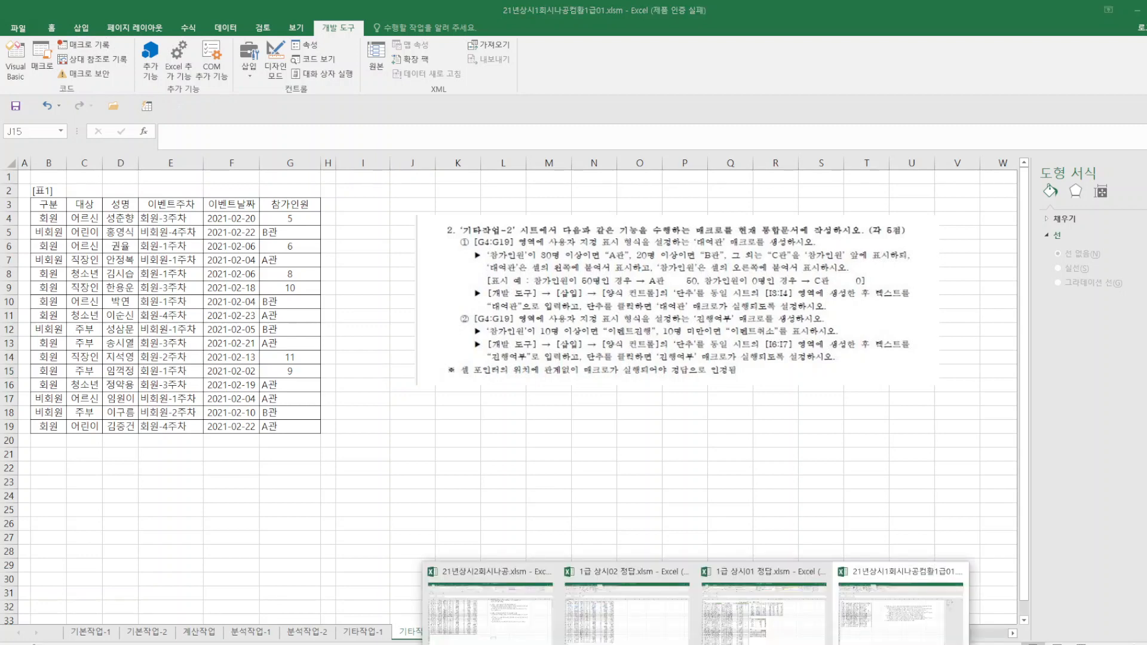
pyautogui.click(750, 615)
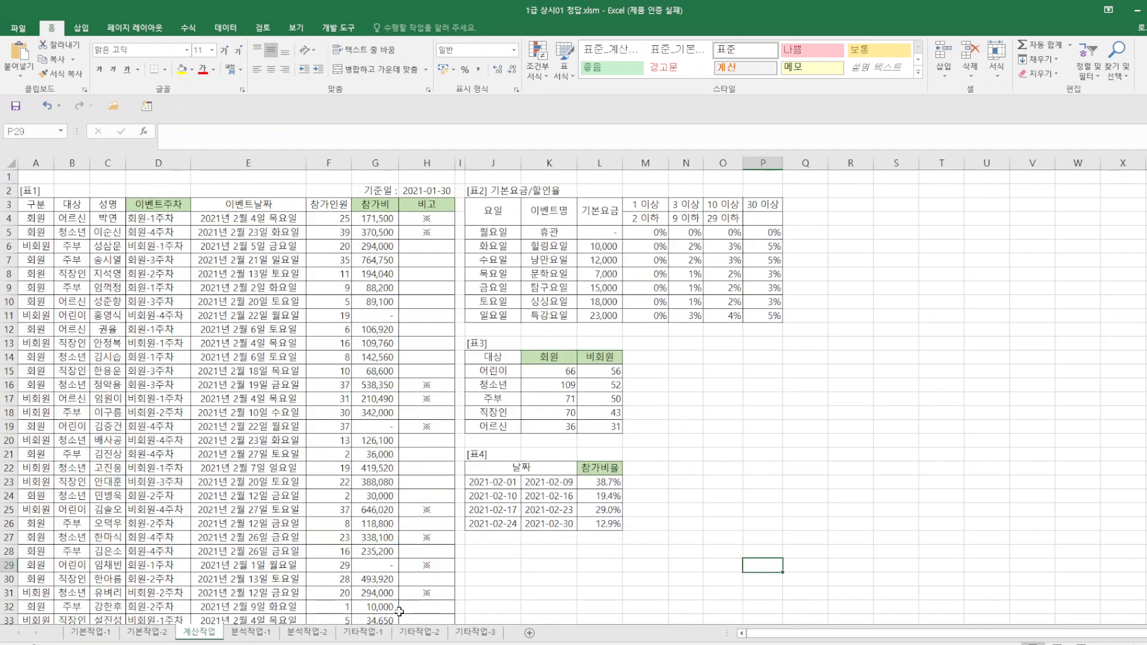
pyautogui.click(378, 637)
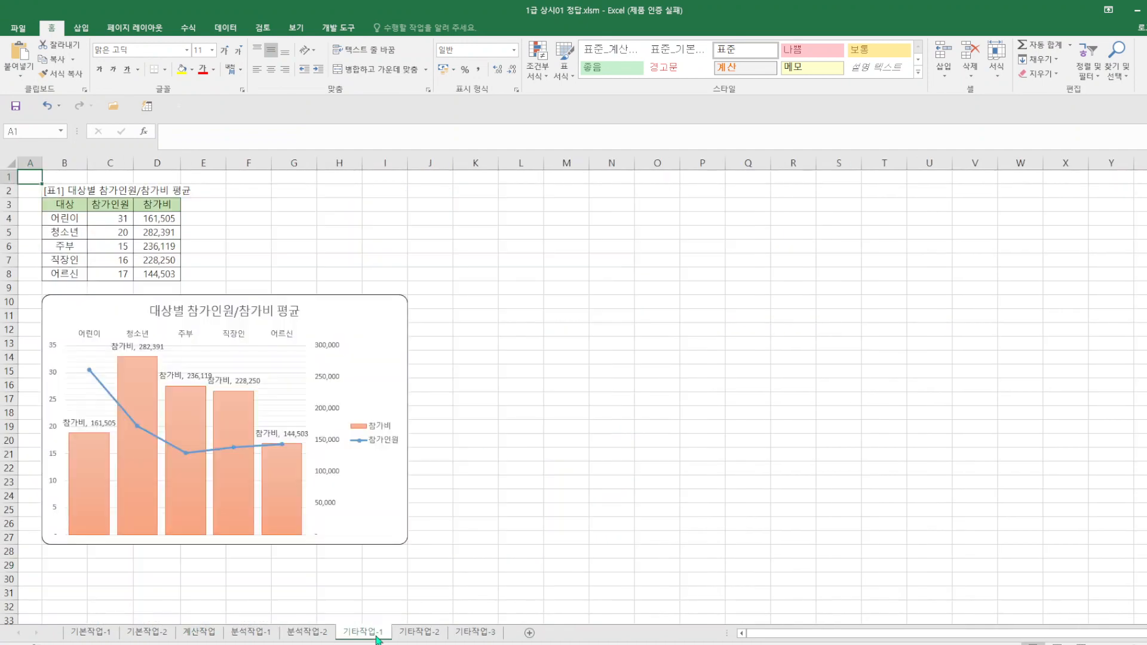
pyautogui.click(425, 637)
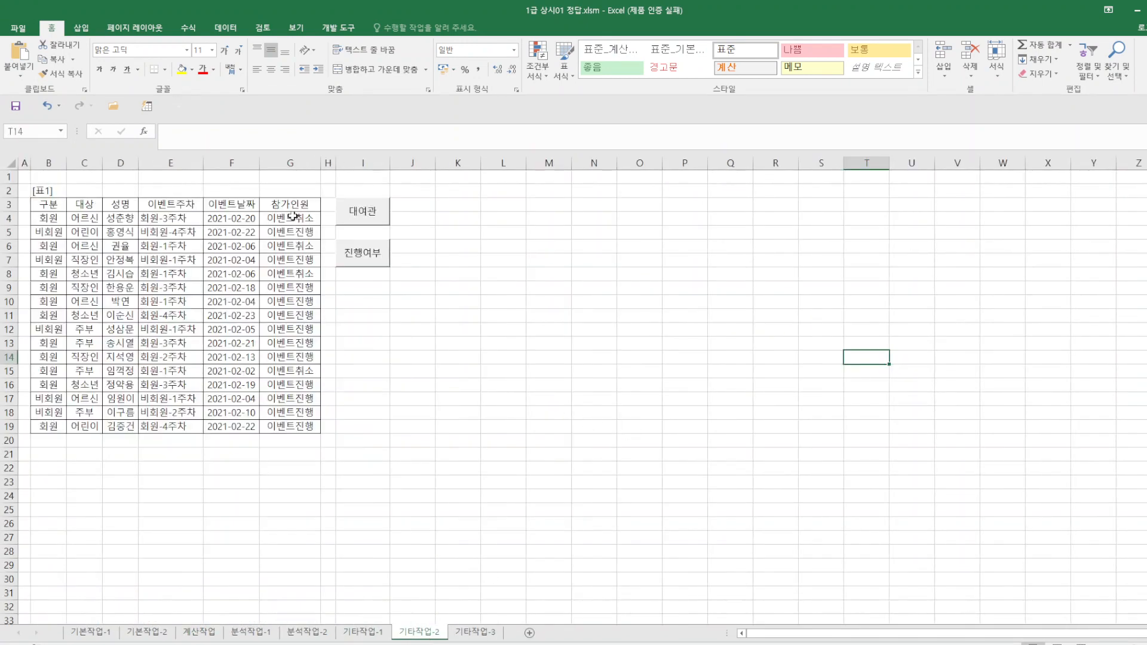
pyautogui.moveTo(290, 218); pyautogui.dragTo(295, 417)
pyautogui.click(365, 213)
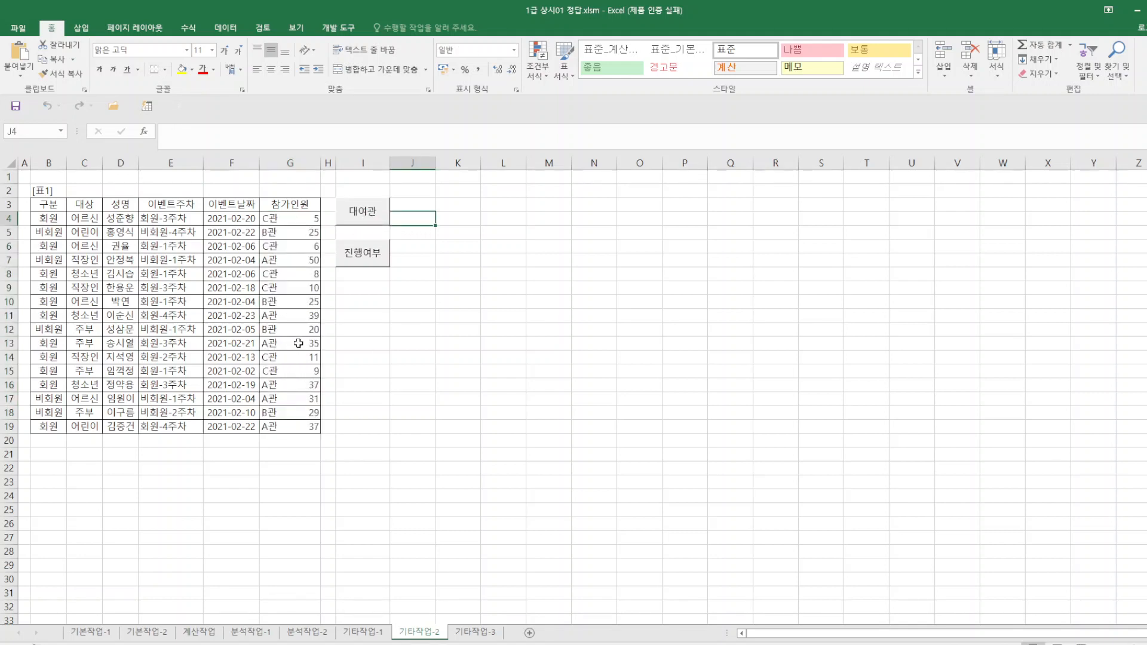
# Examine the custom number format code of cell G13 in the answer workbook.
pyautogui.rightClick(300, 347)
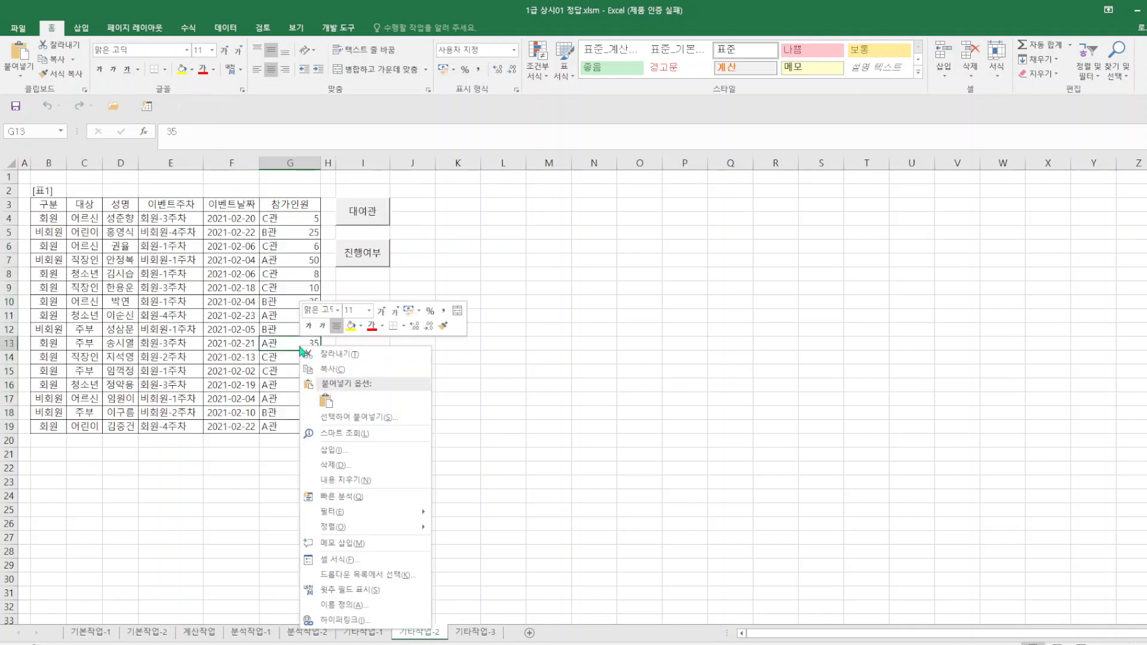
pyautogui.click(368, 560)
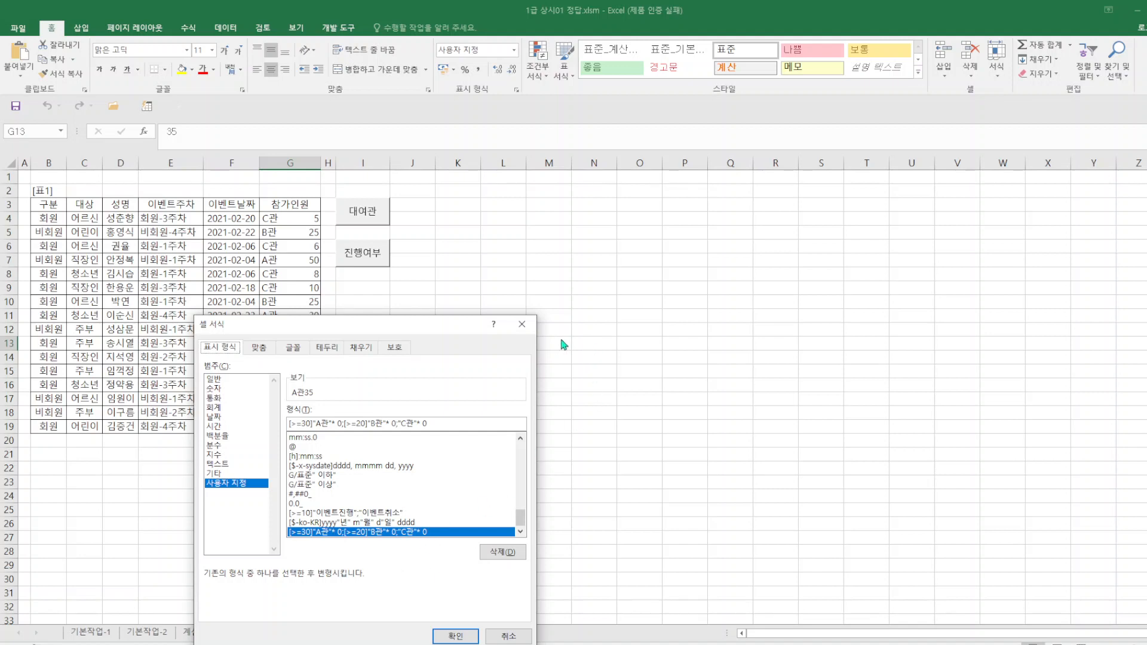
pyautogui.click(522, 324)
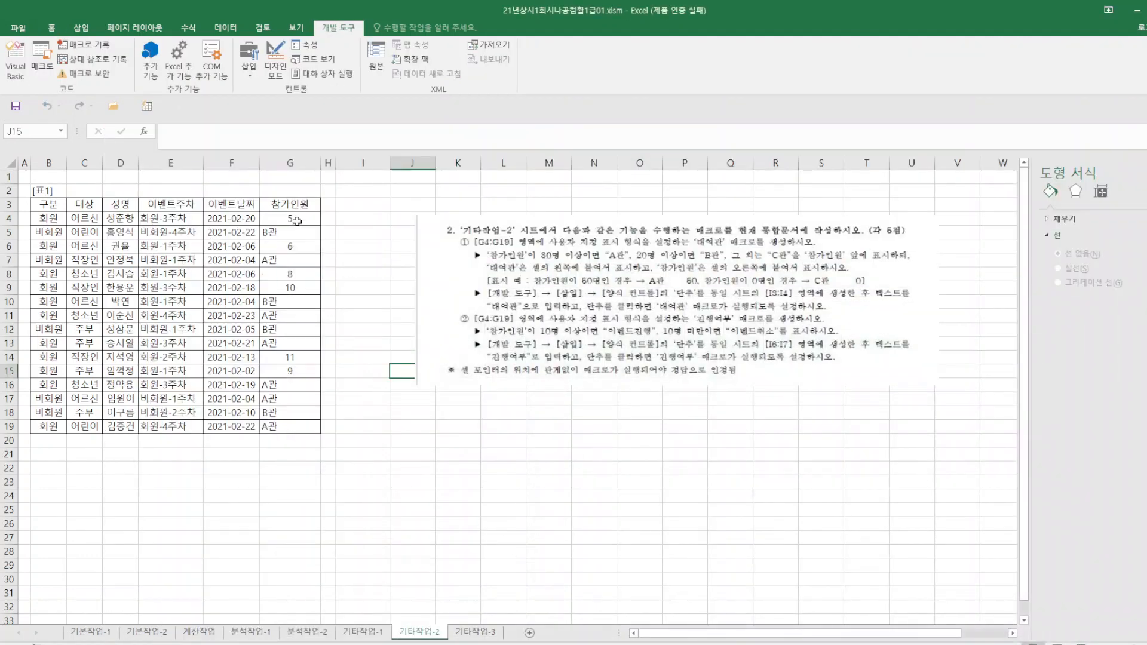
# Reset the number format of G4:G19 to General (일반).
pyautogui.moveTo(296, 221); pyautogui.dragTo(290, 427)
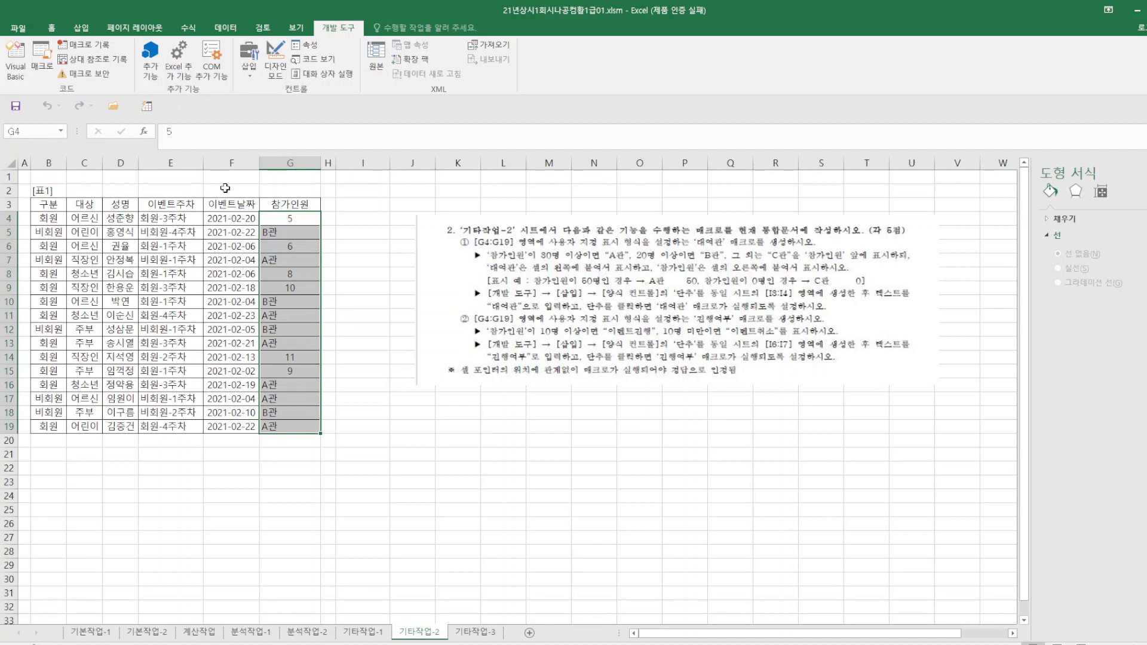
pyautogui.rightClick(317, 393)
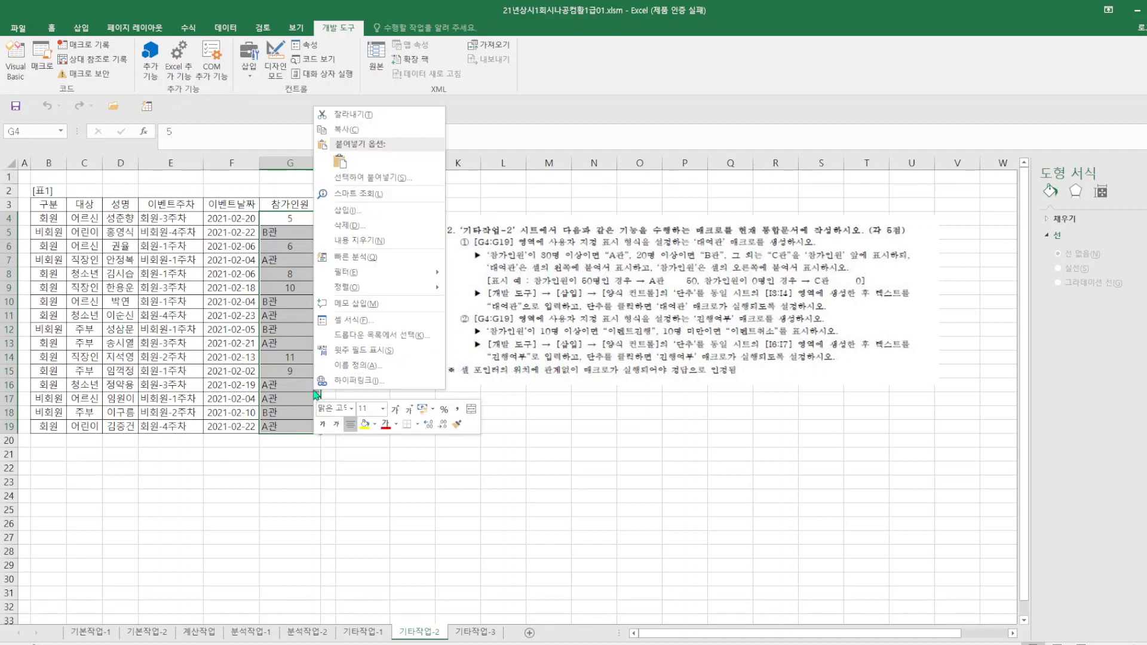
pyautogui.click(349, 320)
pyautogui.click(220, 207)
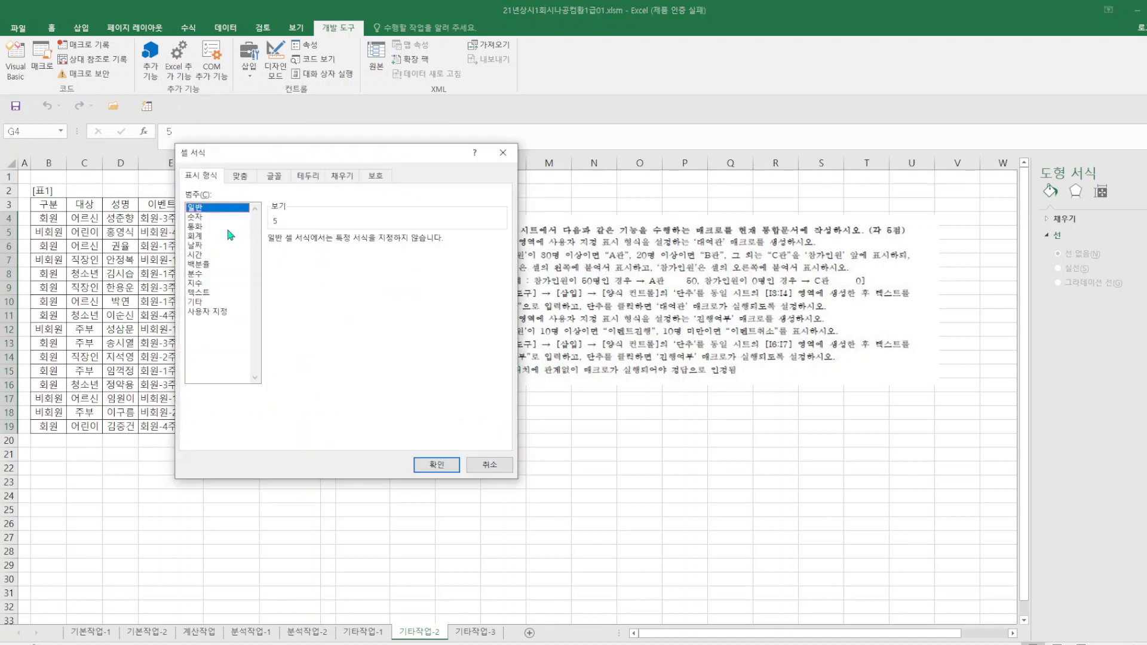
pyautogui.click(437, 465)
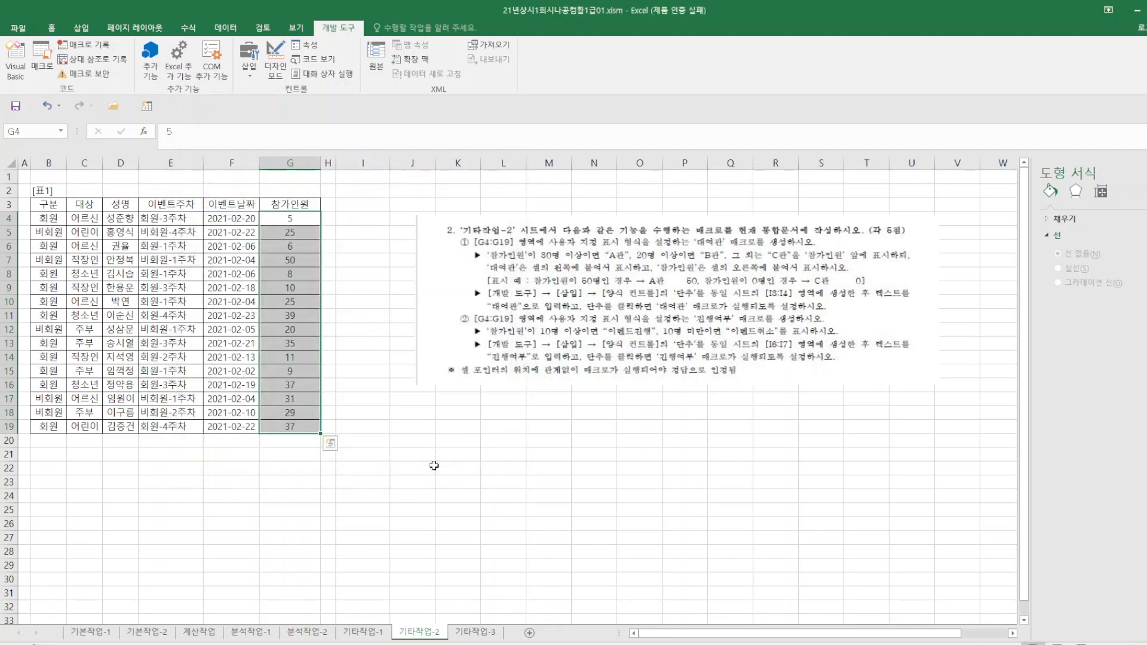
pyautogui.click(402, 411)
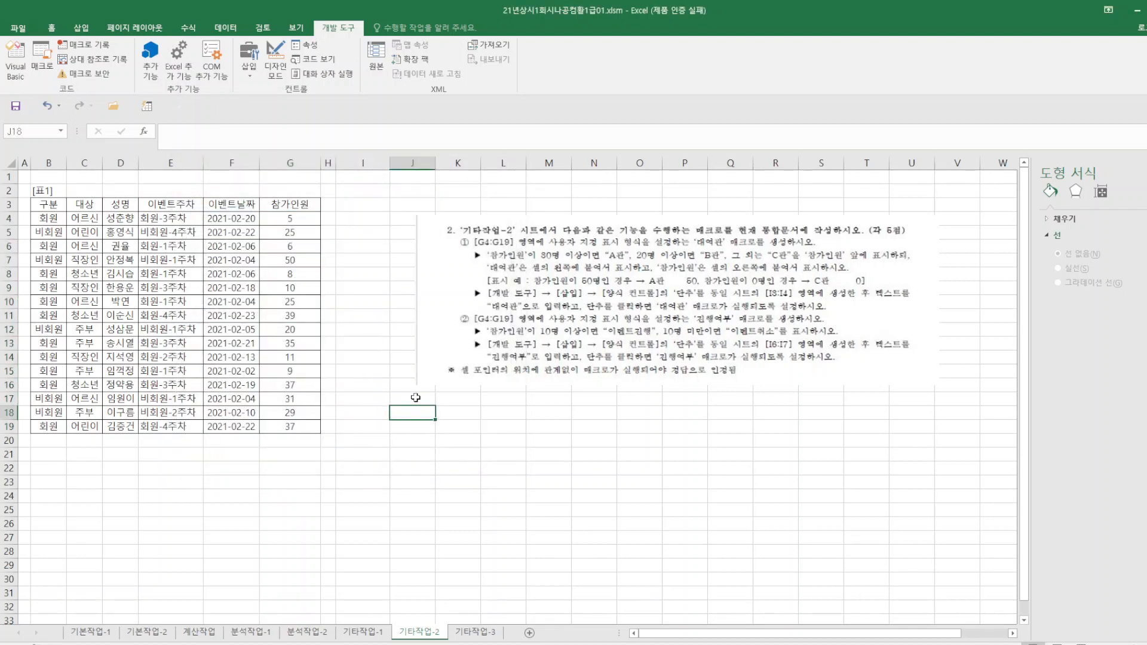
# Delete the current workbook's own 대여관 macro, not the one belonging to the answer workbook.
pyautogui.click(42, 60)
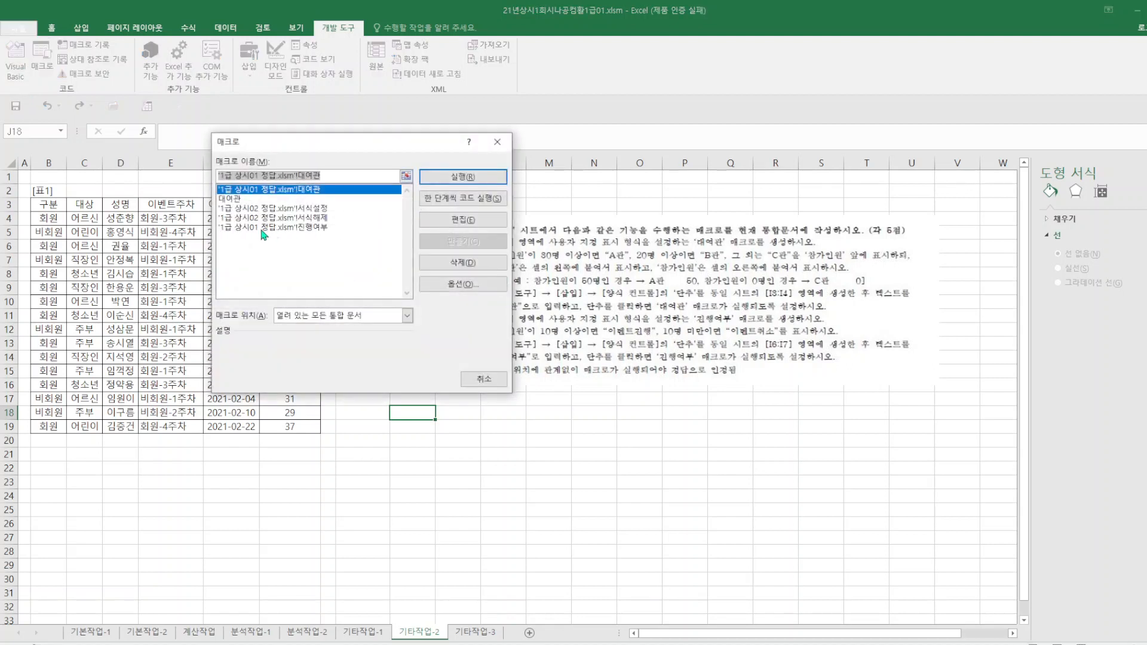
pyautogui.click(232, 201)
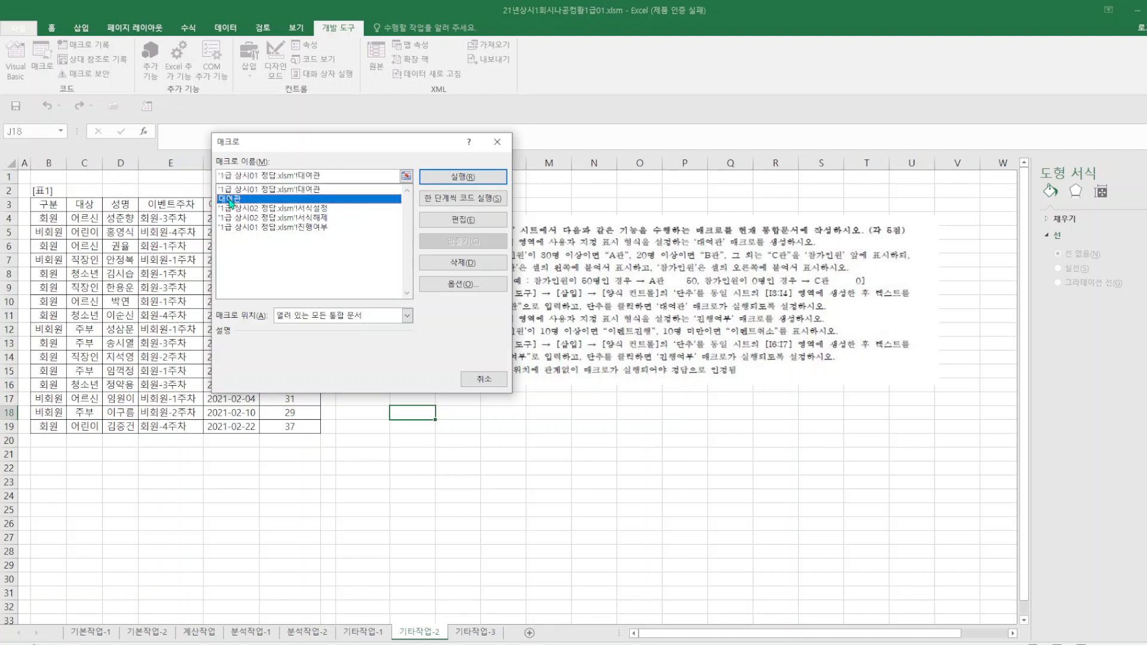
pyautogui.click(478, 265)
pyautogui.click(553, 370)
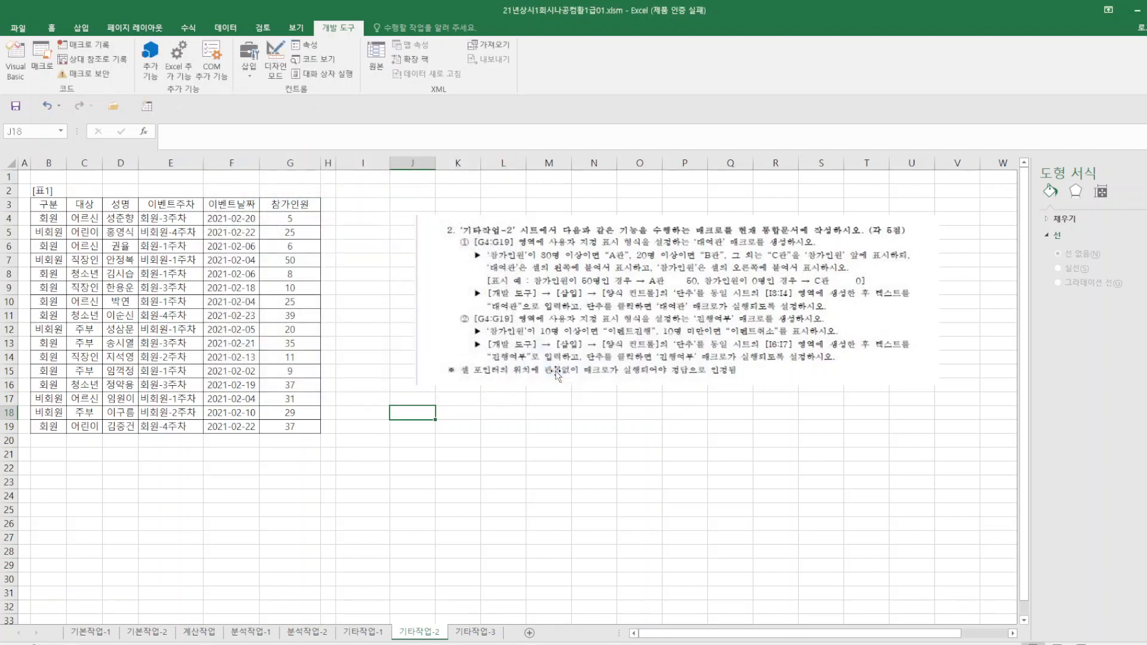
pyautogui.click(512, 505)
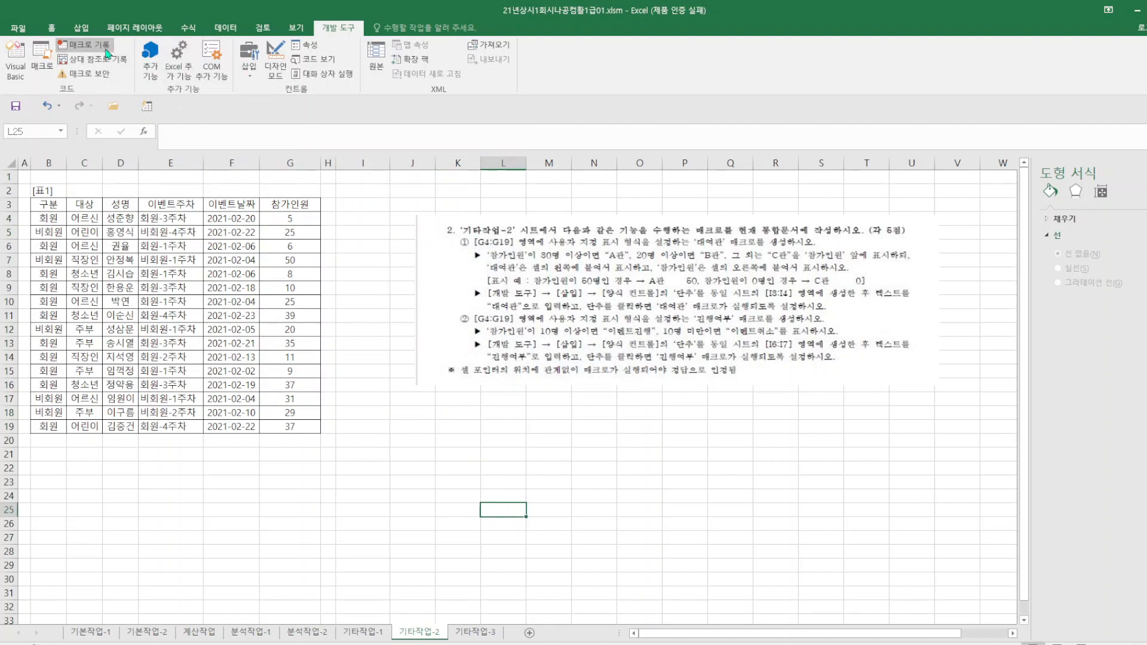
# Start recording a new macro named 대여관, stored in the current workbook.
pyautogui.click(84, 45)
pyautogui.write('대')
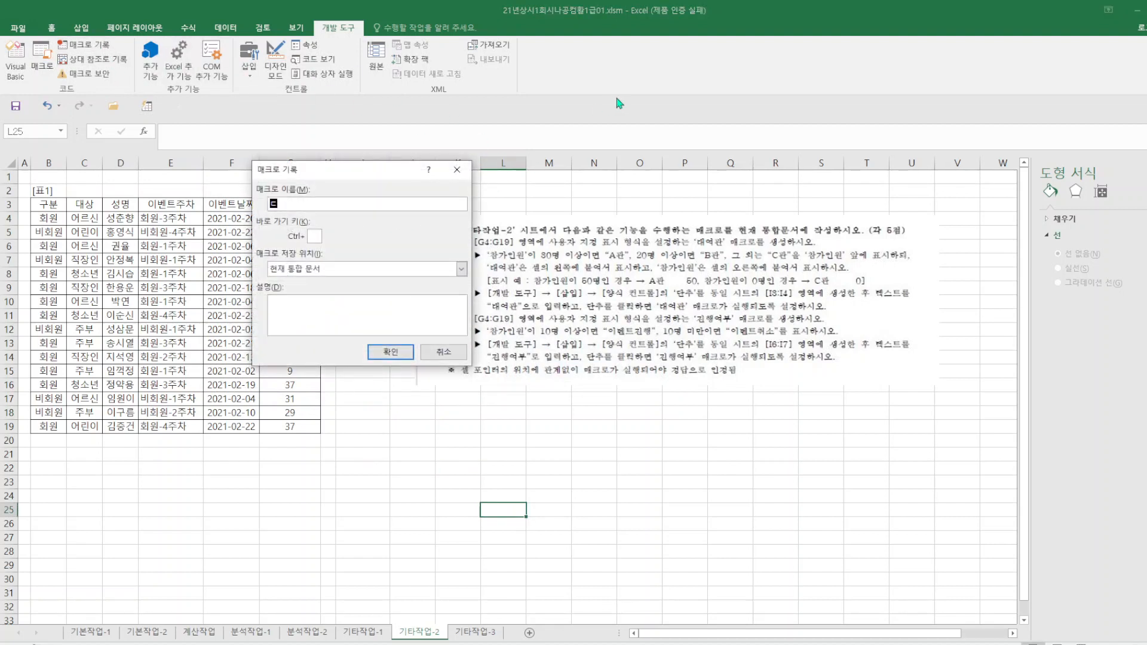
pyautogui.write('여관')
pyautogui.click(391, 352)
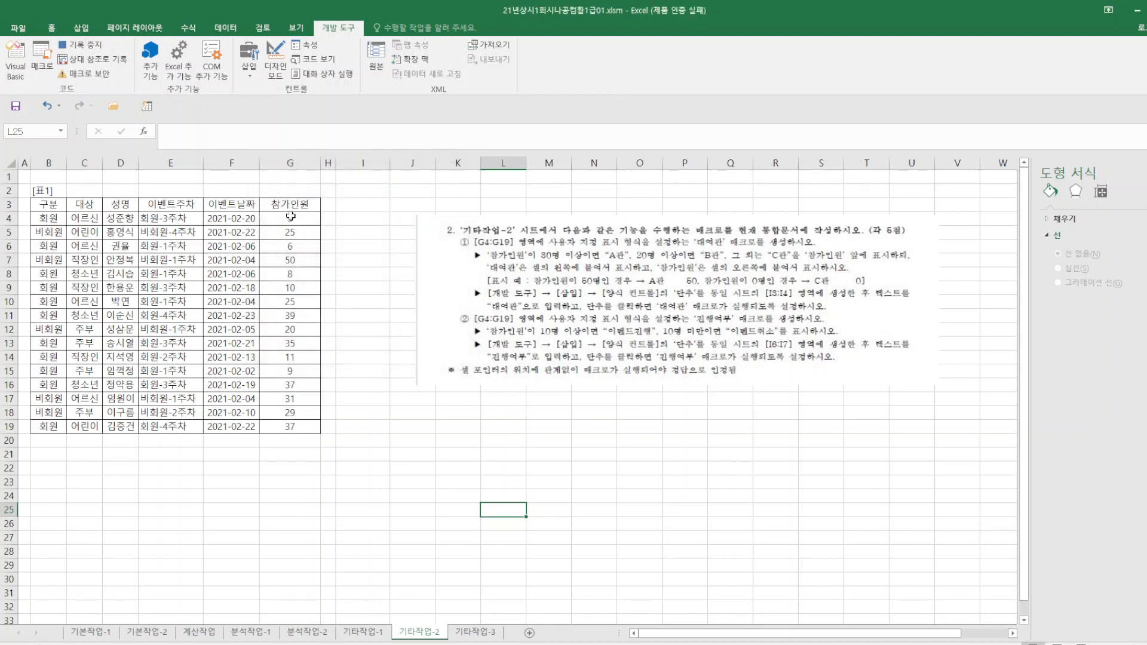
# Open the cell format settings for G4:G19 and choose the custom (사용자 지정) number format category.
pyautogui.moveTo(289, 218); pyautogui.dragTo(293, 428)
pyautogui.rightClick(289, 346)
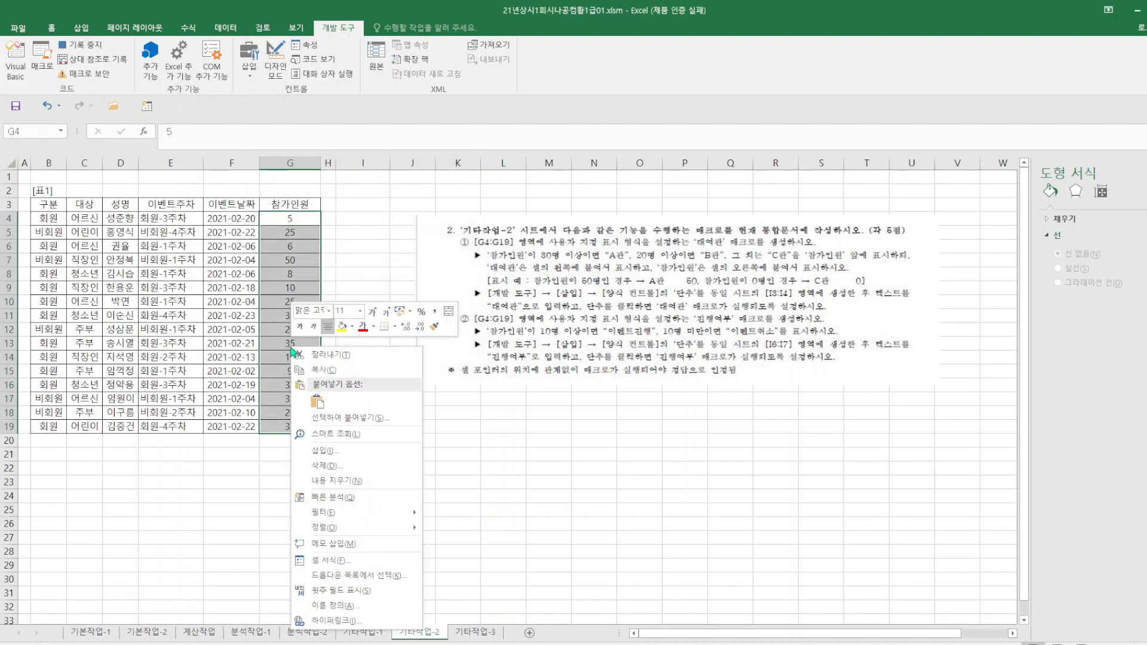
pyautogui.click(330, 560)
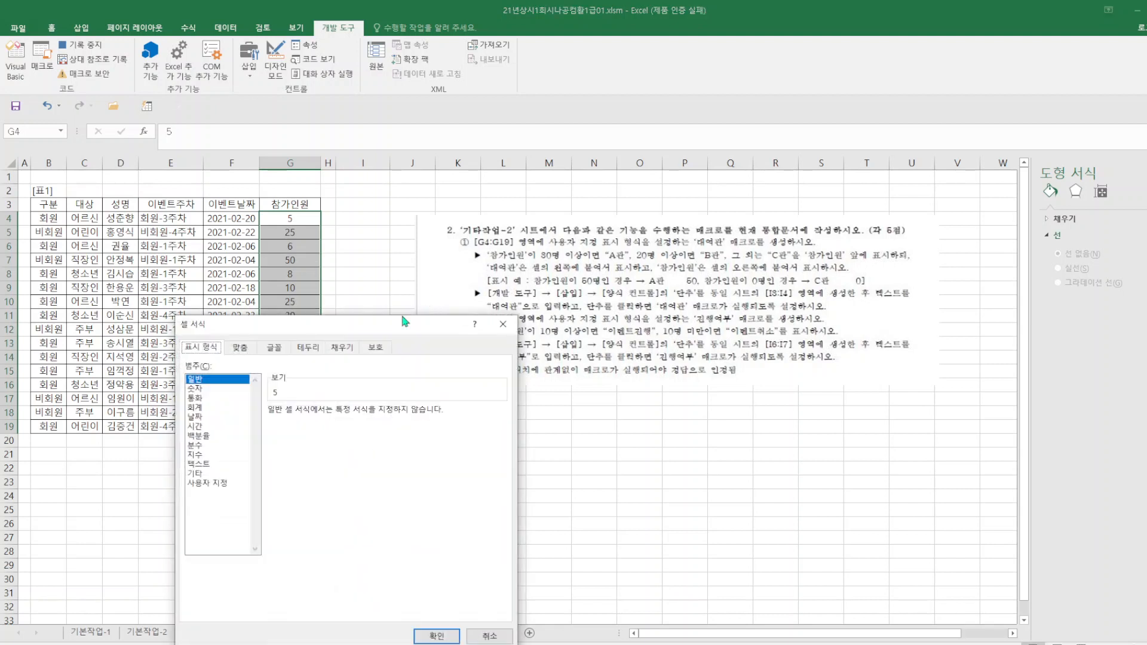
pyautogui.click(231, 483)
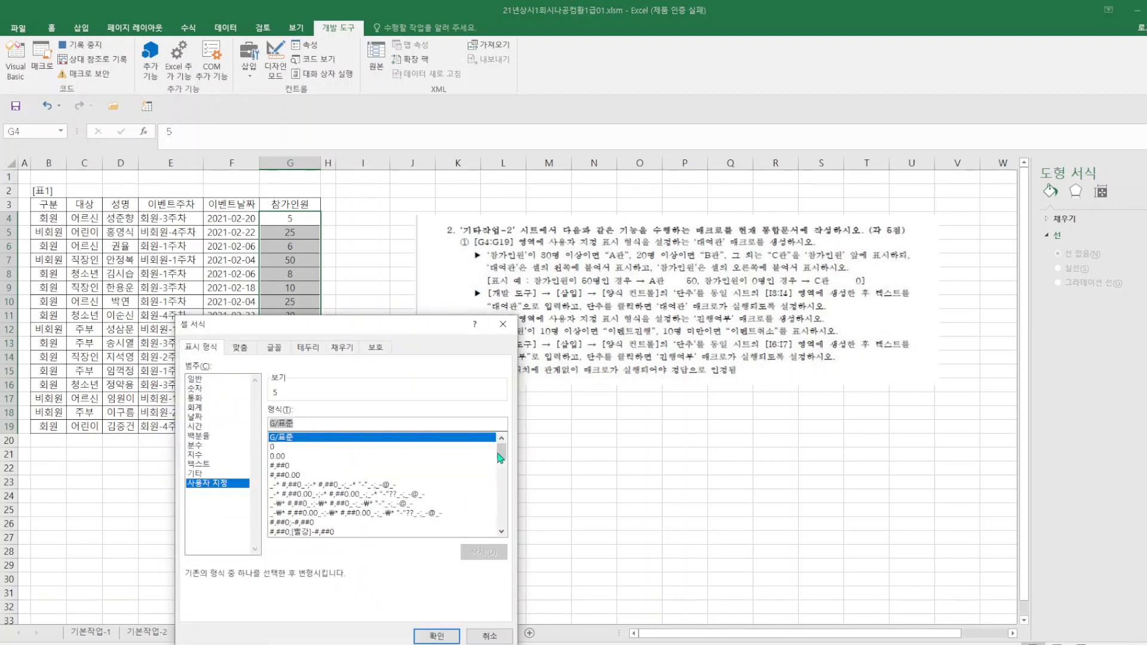
pyautogui.scroll(-1, 501, 461)
pyautogui.moveTo(500, 461)
pyautogui.mouseDown()
pyautogui.moveTo(501, 482)
pyautogui.moveTo(501, 450)
pyautogui.mouseUp()
# Enter the first two sections of the custom format as [>=30]"A관"* 0;[>=20]"B관"* 0.
pyautogui.write('[>=30')
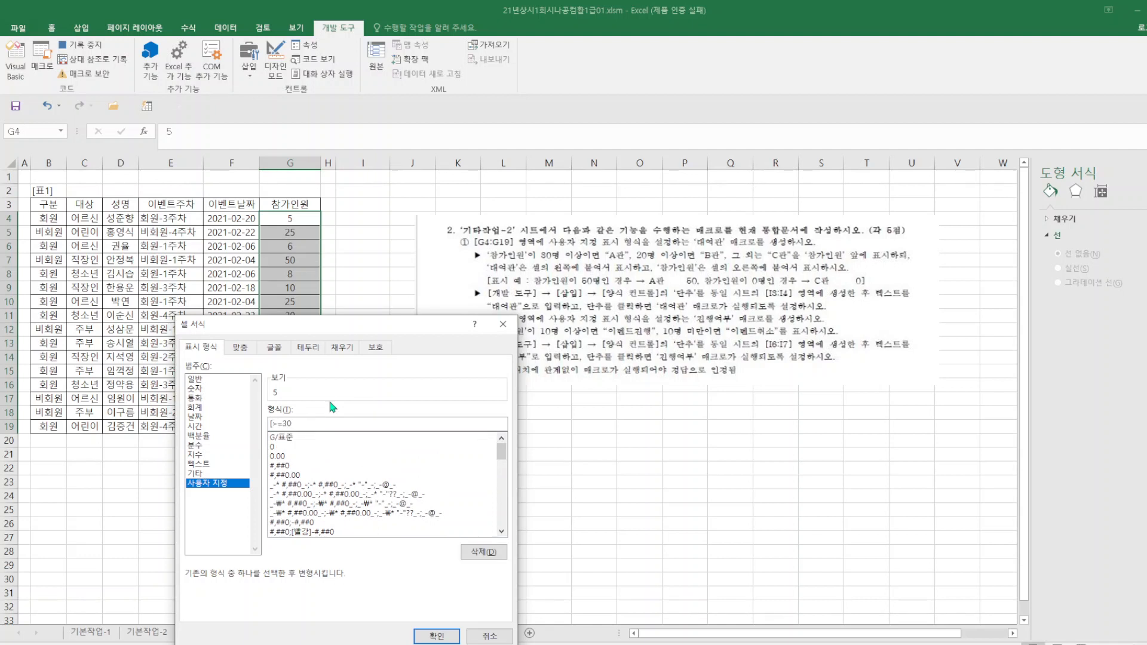
pyautogui.write(']"')
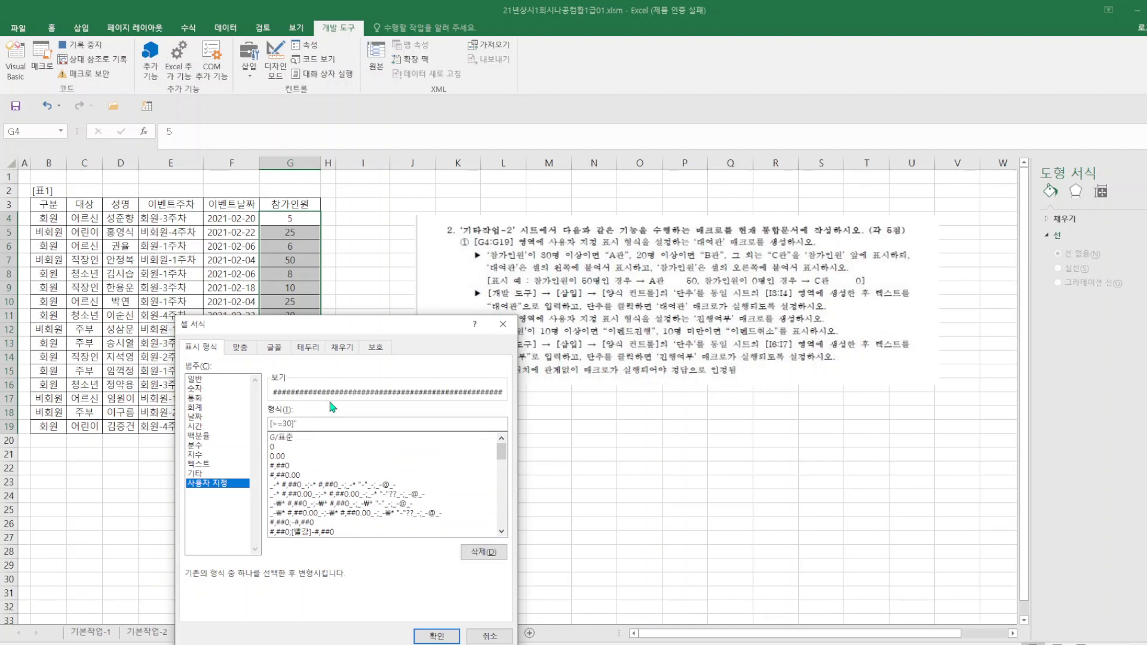
pyautogui.write('A관"')
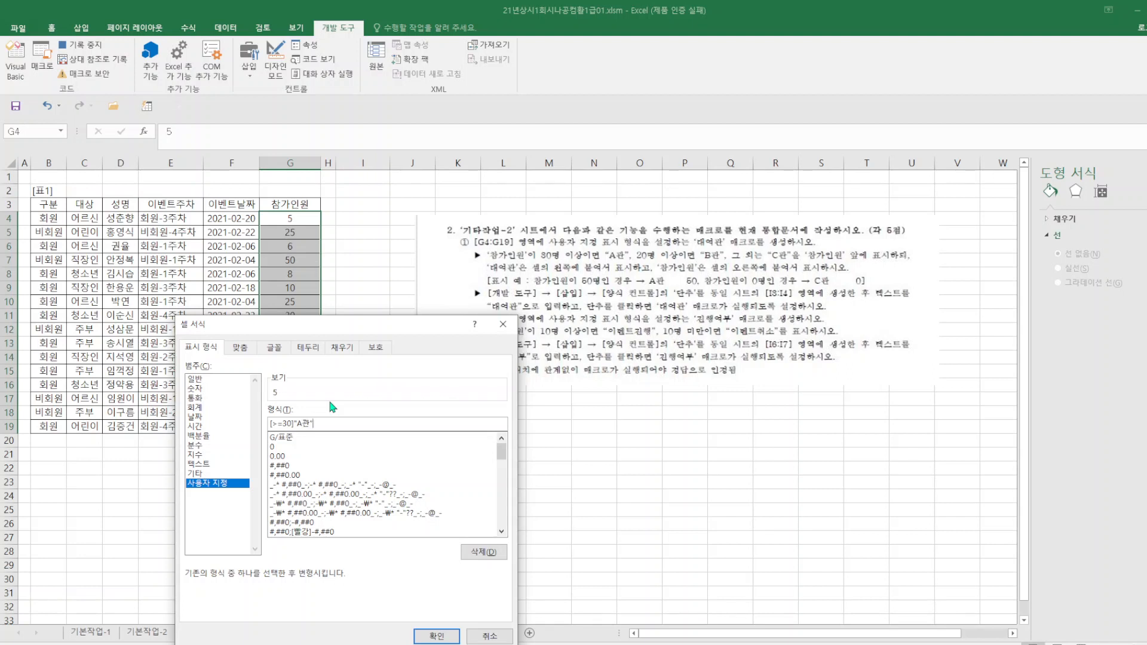
pyautogui.write('* 0;[>=20')
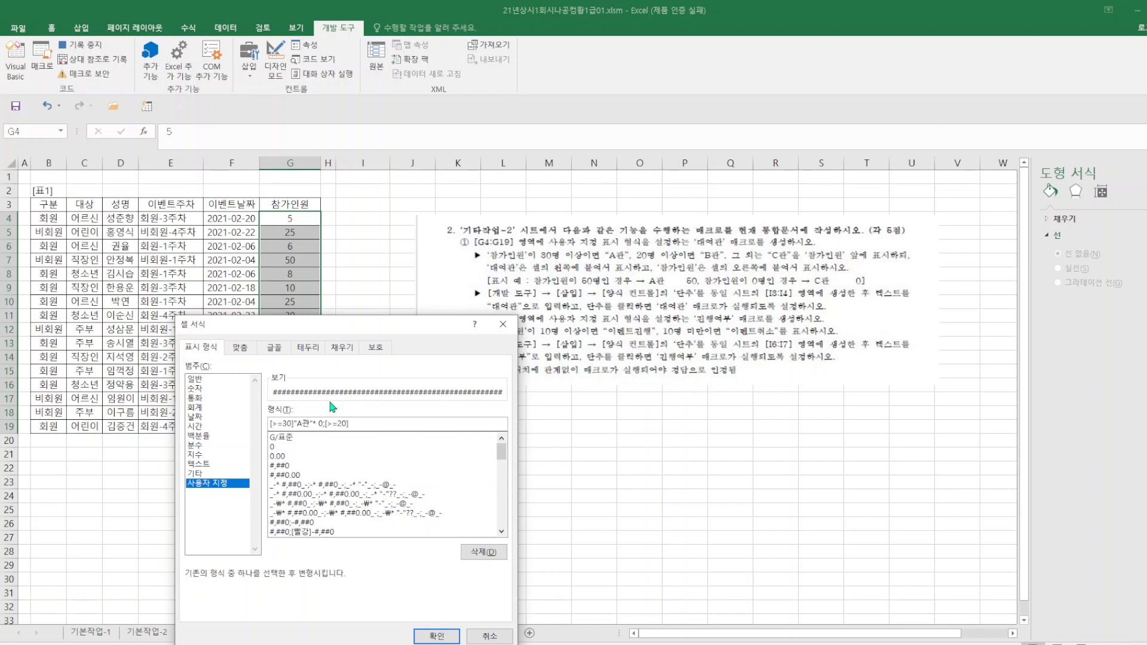
pyautogui.write('B관"* 0')
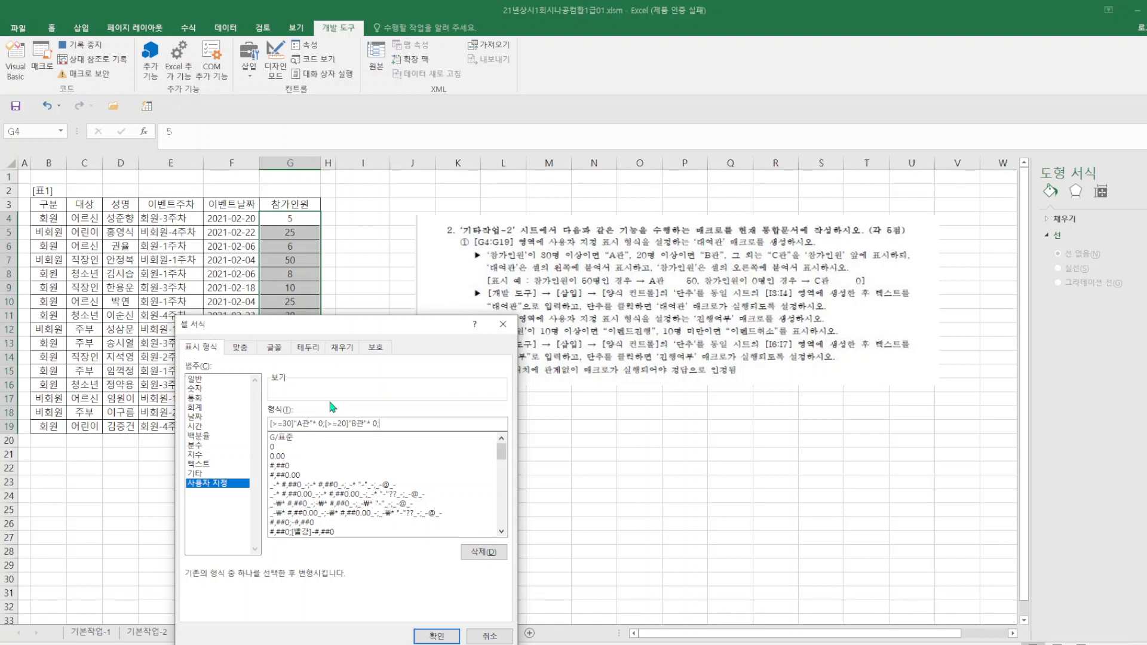
# Add "C관* 0 as the third section and try to apply the custom format to G4:G19.
pyautogui.write(';"C관* 0')
pyautogui.click(444, 636)
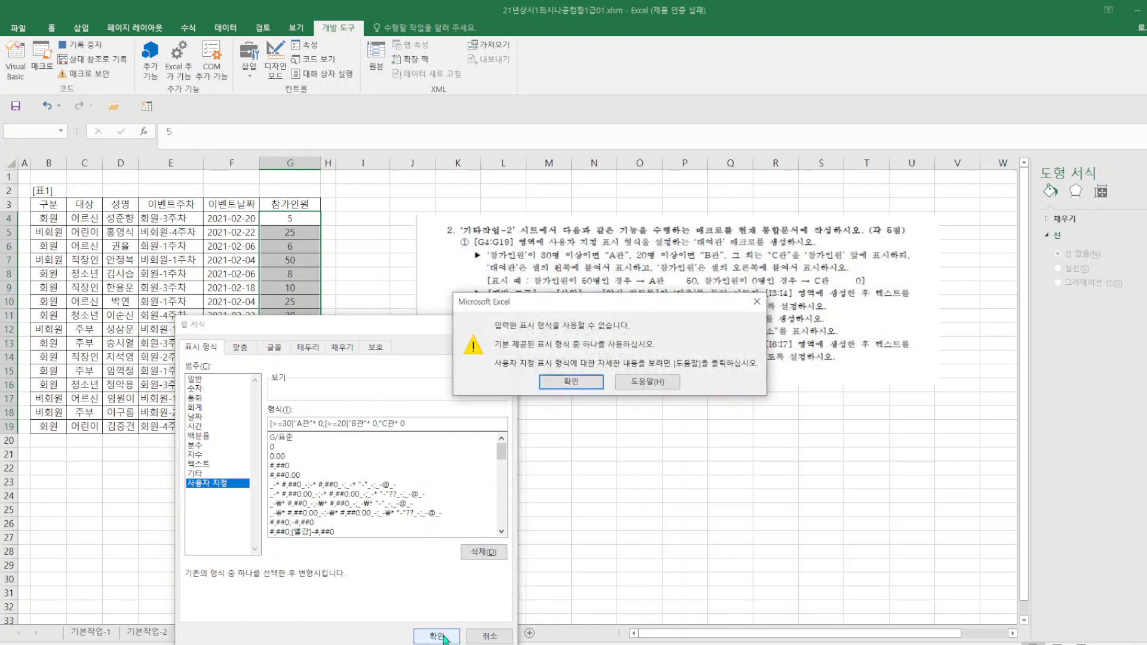
pyautogui.click(592, 388)
# Pick the existing custom format [>=30]"A관"* ;[>=20]"B관"* ;0 from the format list for G4:G19.
pyautogui.click(307, 438)
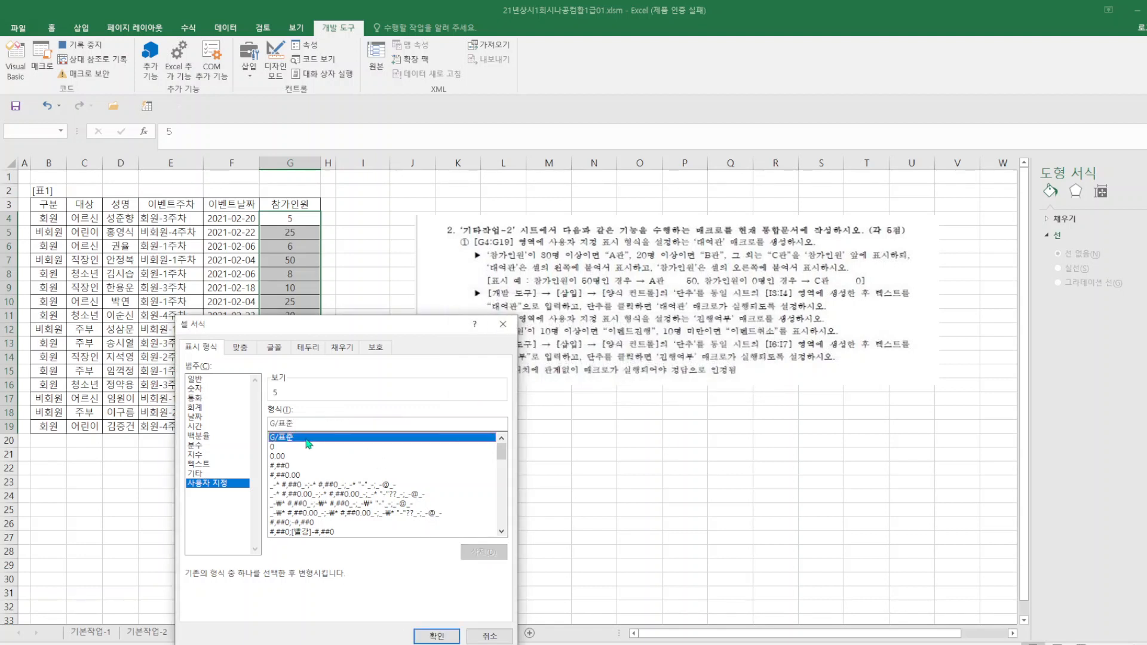
pyautogui.moveTo(502, 452); pyautogui.dragTo(504, 541)
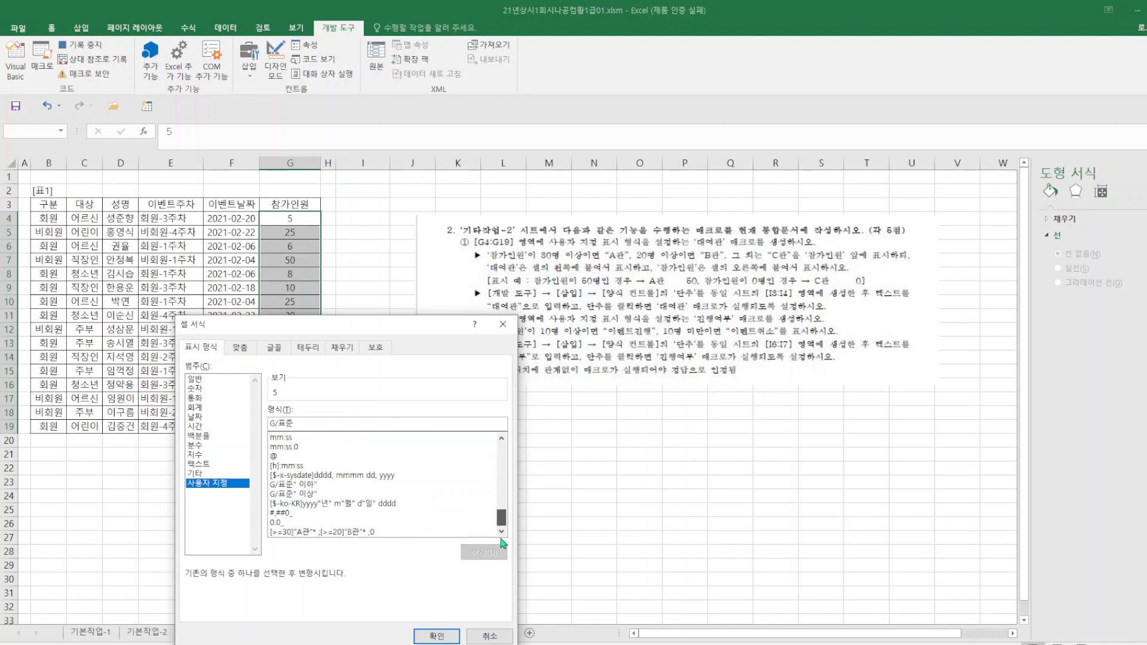
pyautogui.click(337, 532)
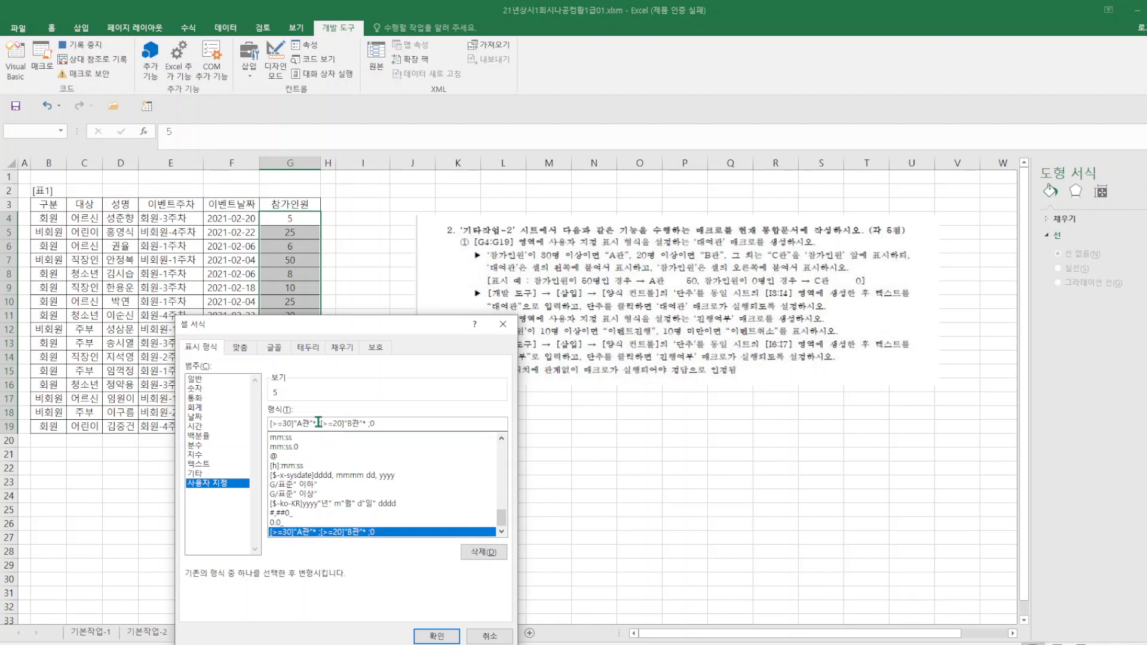
# Complete the custom format as [>=30]"A관"* 0;[>=20]"B관"* 0;"C관"* 0, apply it to G4:G19, and stop recording the 대여관 macro.
pyautogui.write('0')
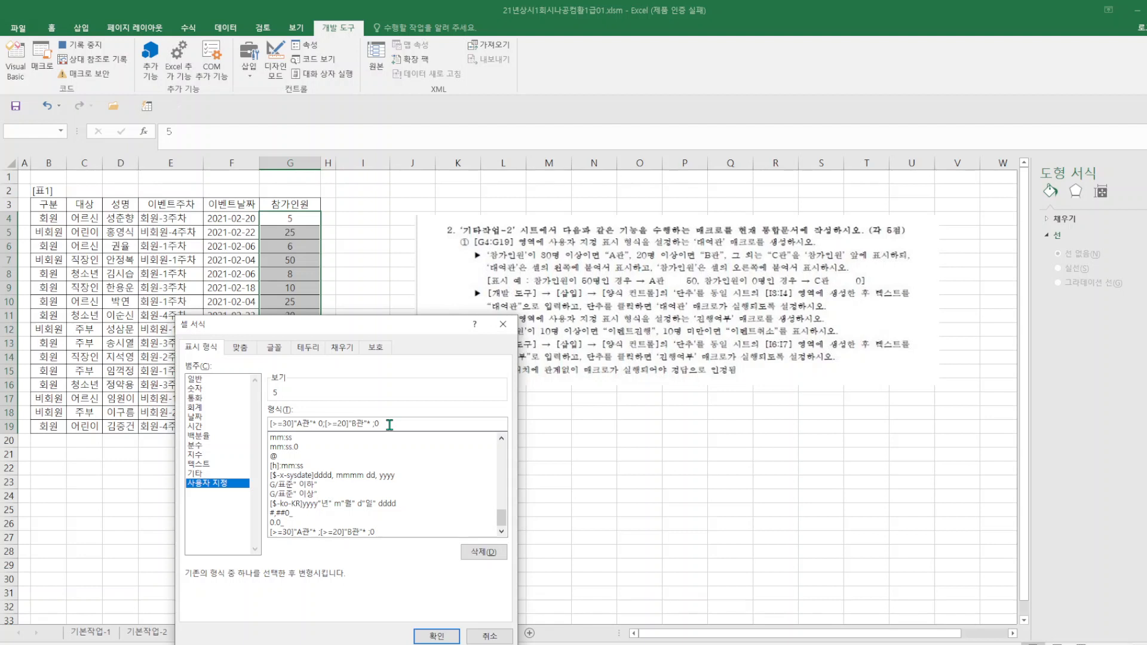
pyautogui.press('BackSpace')
pyautogui.write('"C관"* 0')
pyautogui.click(370, 423)
pyautogui.write('0')
pyautogui.click(437, 636)
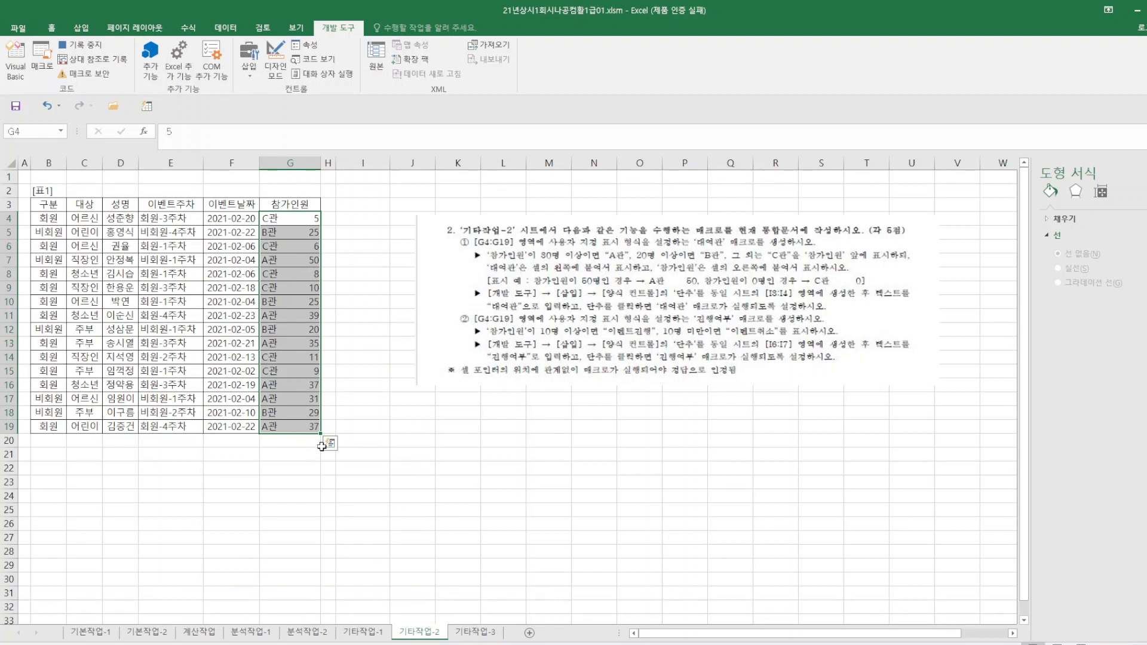
pyautogui.click(441, 441)
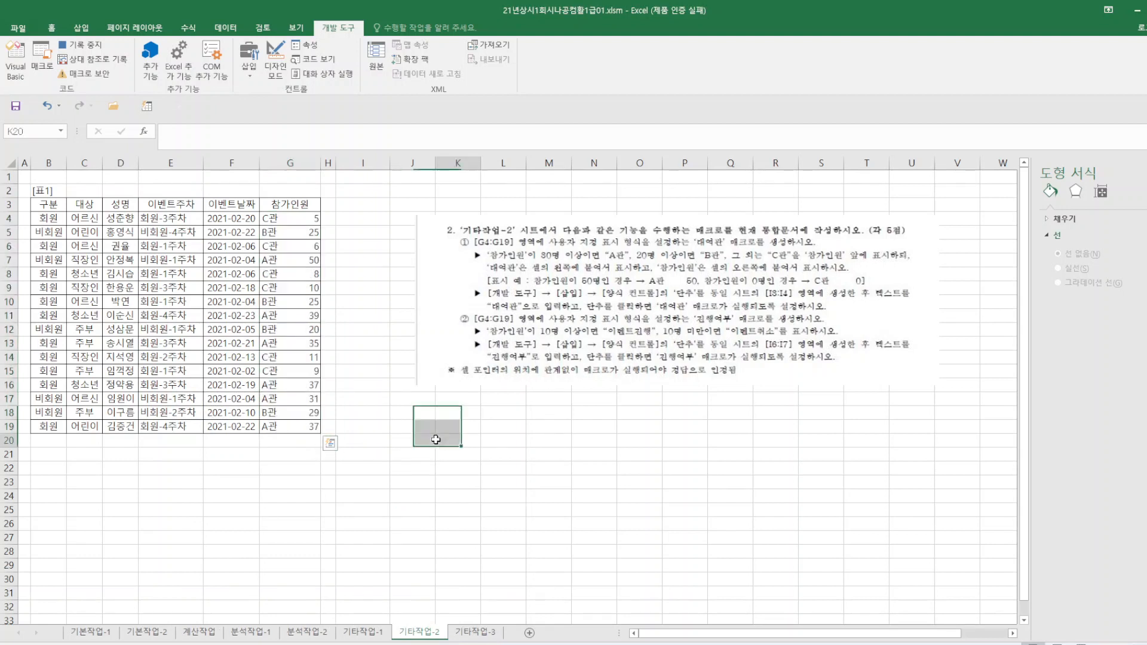
pyautogui.click(89, 50)
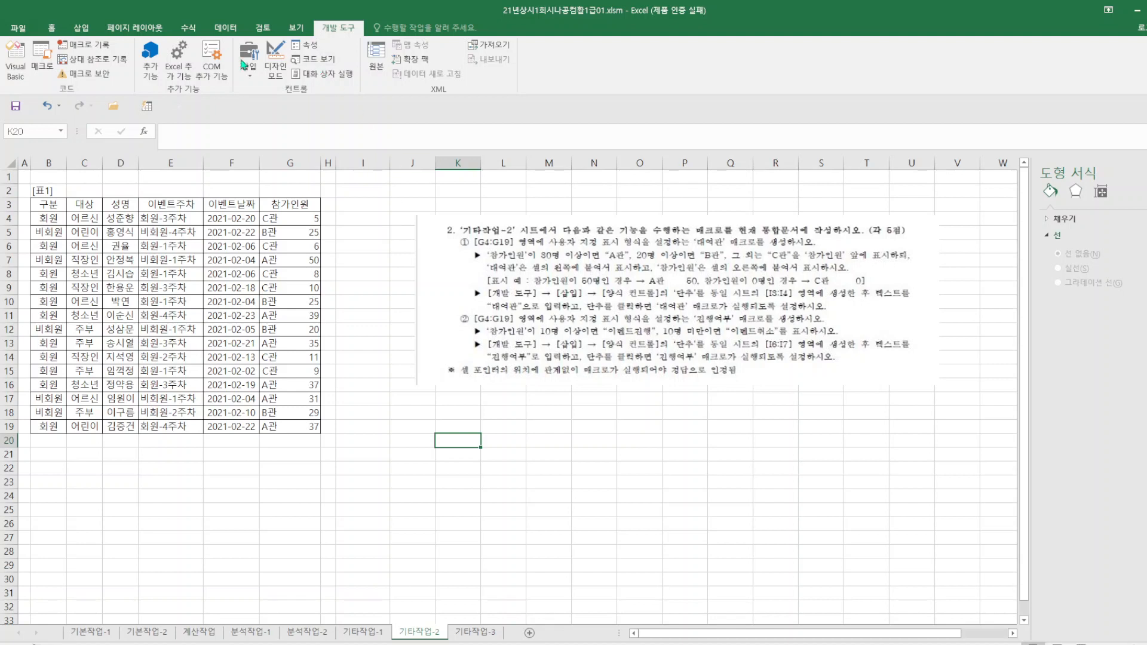
# Start recording a macro named 진행여부, stored in the current workbook.
pyautogui.click(100, 46)
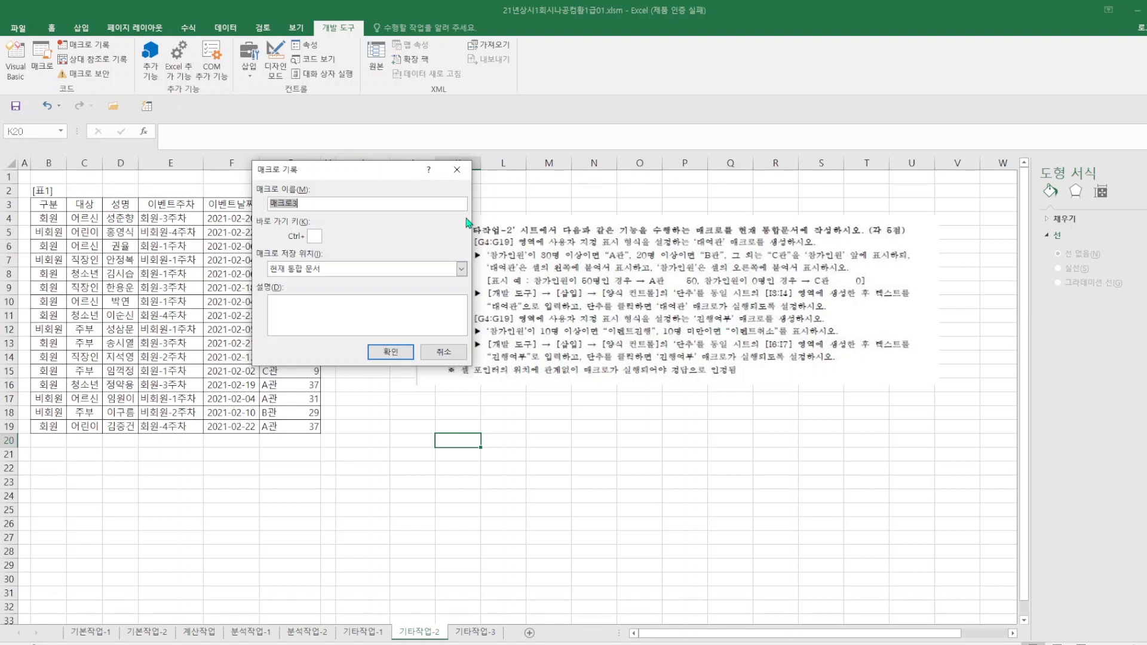
pyautogui.write('진행여부')
pyautogui.press('Return')
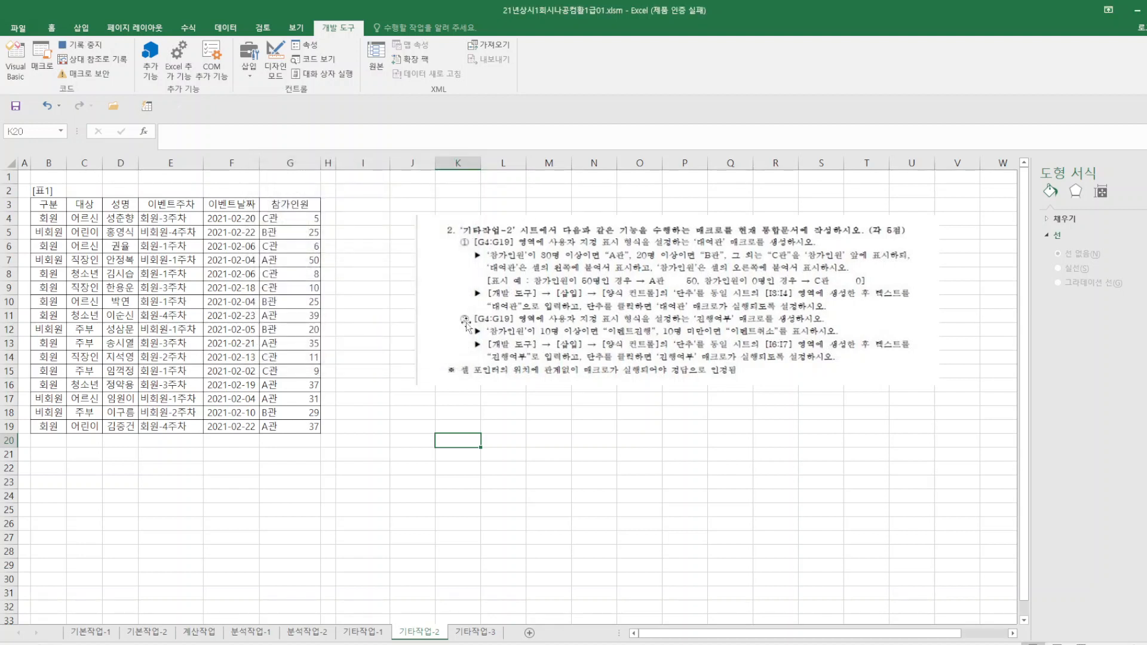
# Open the cell format settings for G4:G19 and choose the custom (사용자 지정) category, starting from the G/표준 format.
pyautogui.moveTo(293, 220); pyautogui.dragTo(289, 425)
pyautogui.rightClick(304, 378)
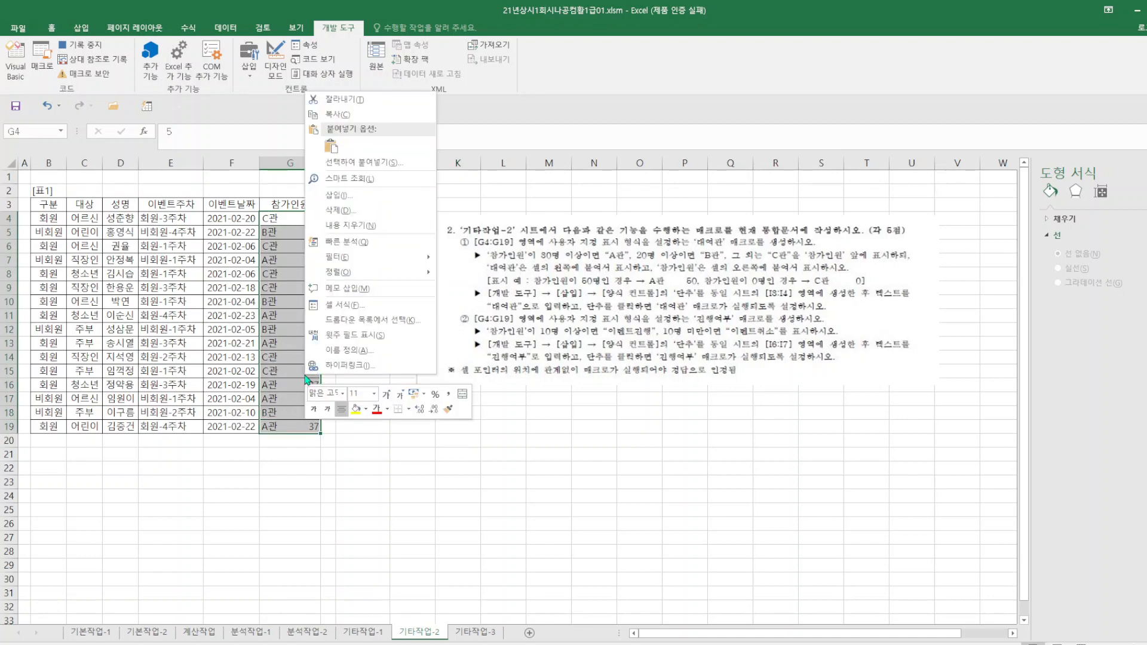
pyautogui.click(336, 304)
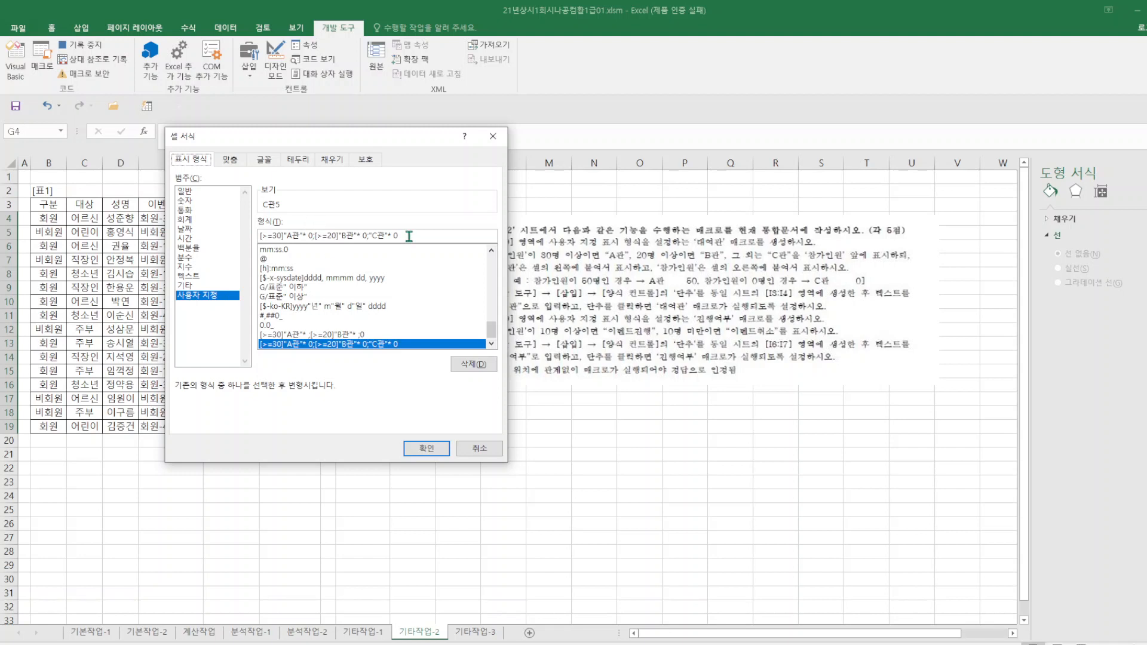
pyautogui.click(203, 247)
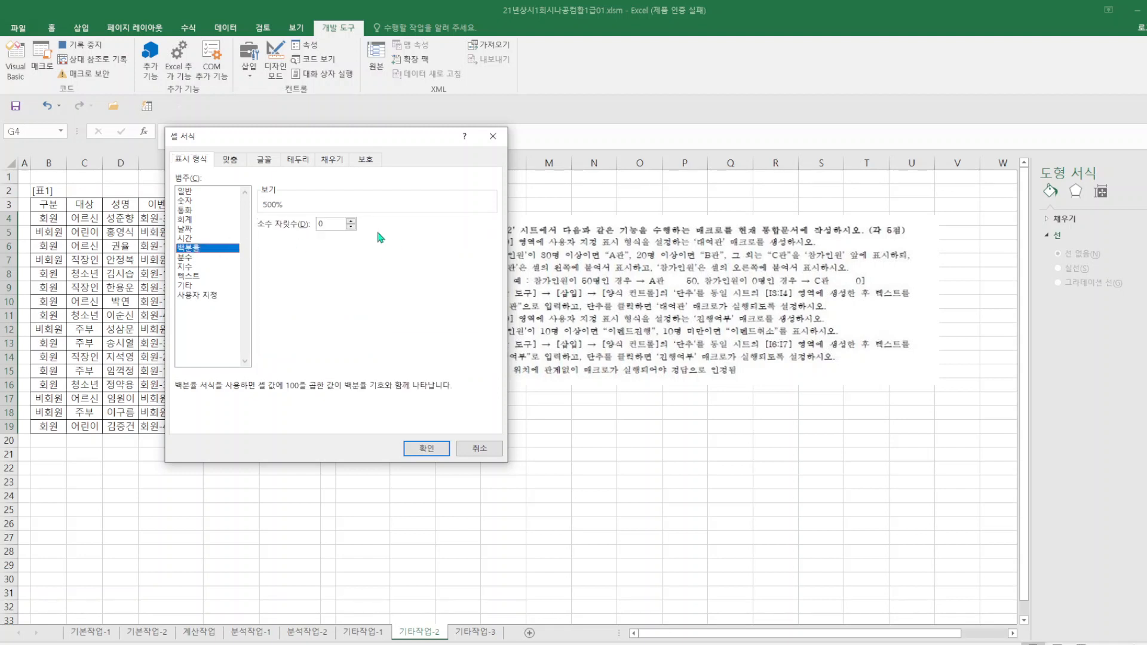
pyautogui.click(197, 295)
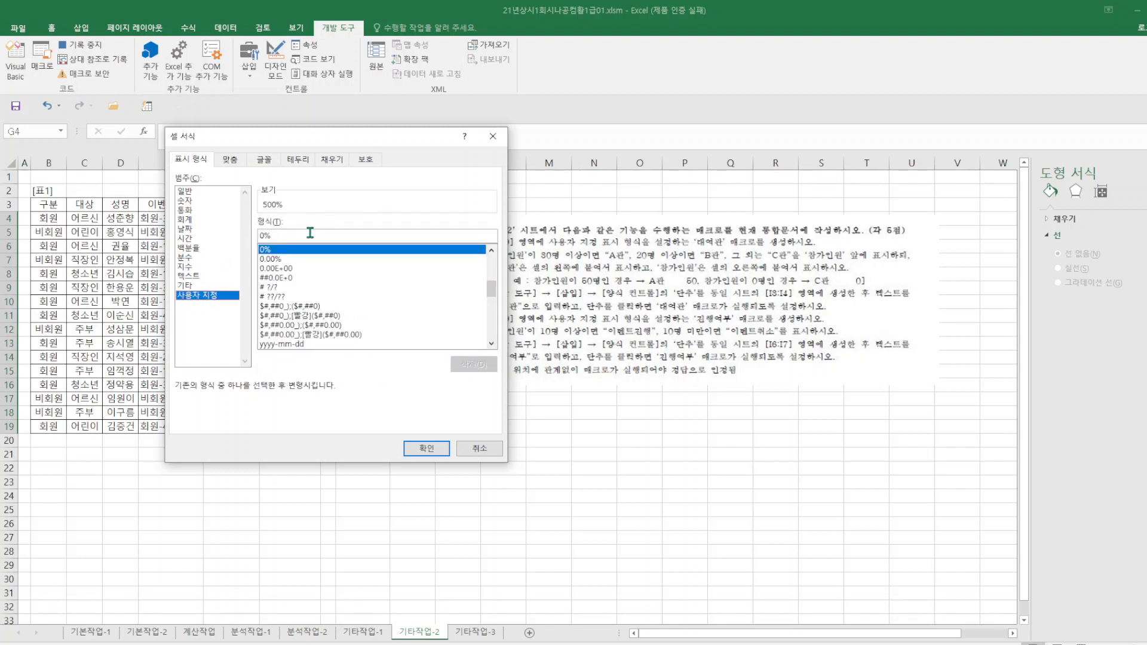
pyautogui.moveTo(302, 233); pyautogui.dragTo(236, 234)
pyautogui.moveTo(366, 139); pyautogui.dragTo(276, 198)
pyautogui.click(117, 251)
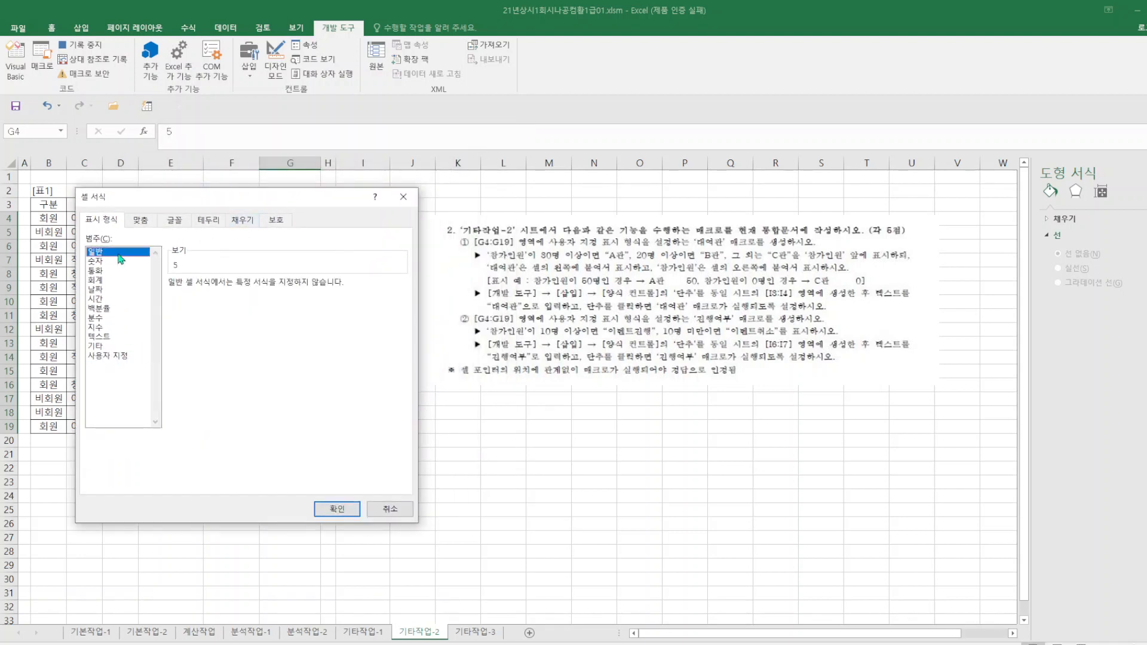
pyautogui.click(115, 357)
pyautogui.moveTo(225, 297); pyautogui.dragTo(157, 299)
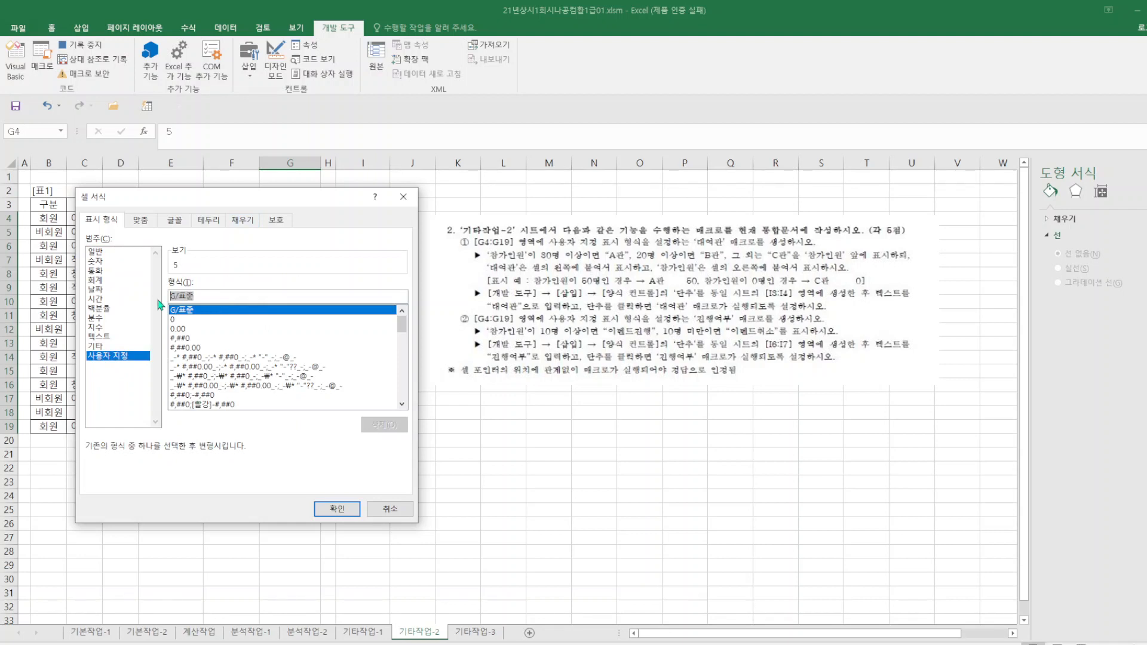
# Enter [>=10]"이벤트진행"; as the first section of the custom format for G4:G19.
pyautogui.write(']>=1')
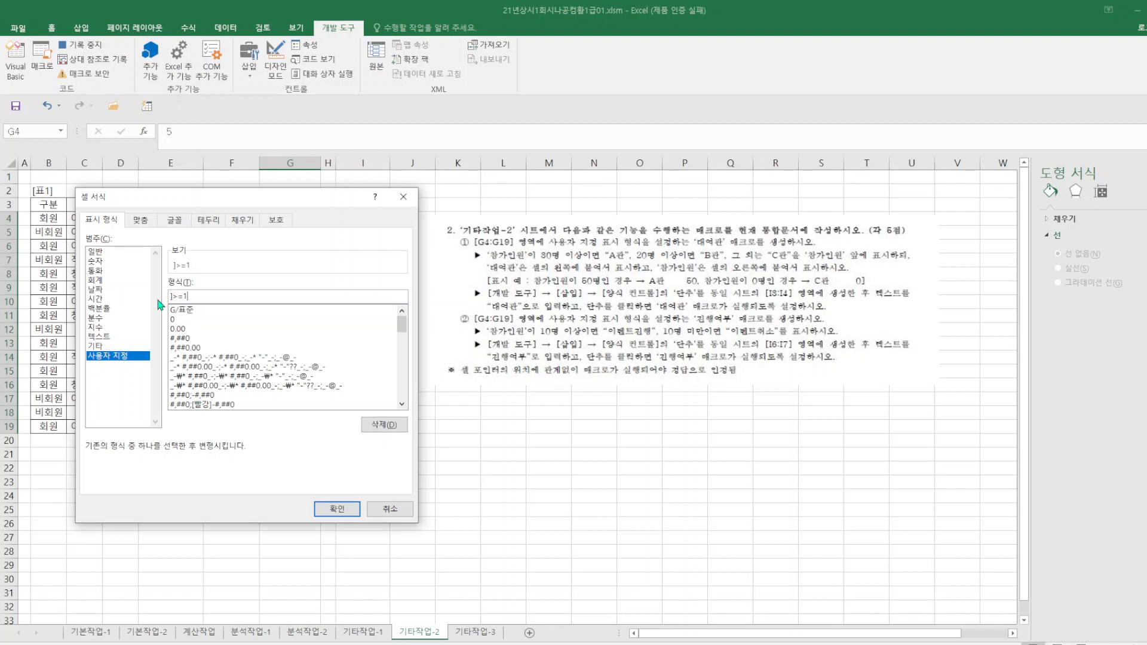
pyautogui.press('BackSpace')
pyautogui.press('BackSpace')
pyautogui.press('BackSpace')
pyautogui.press('BackSpace')
pyautogui.write('[>=10]"ㄷ')
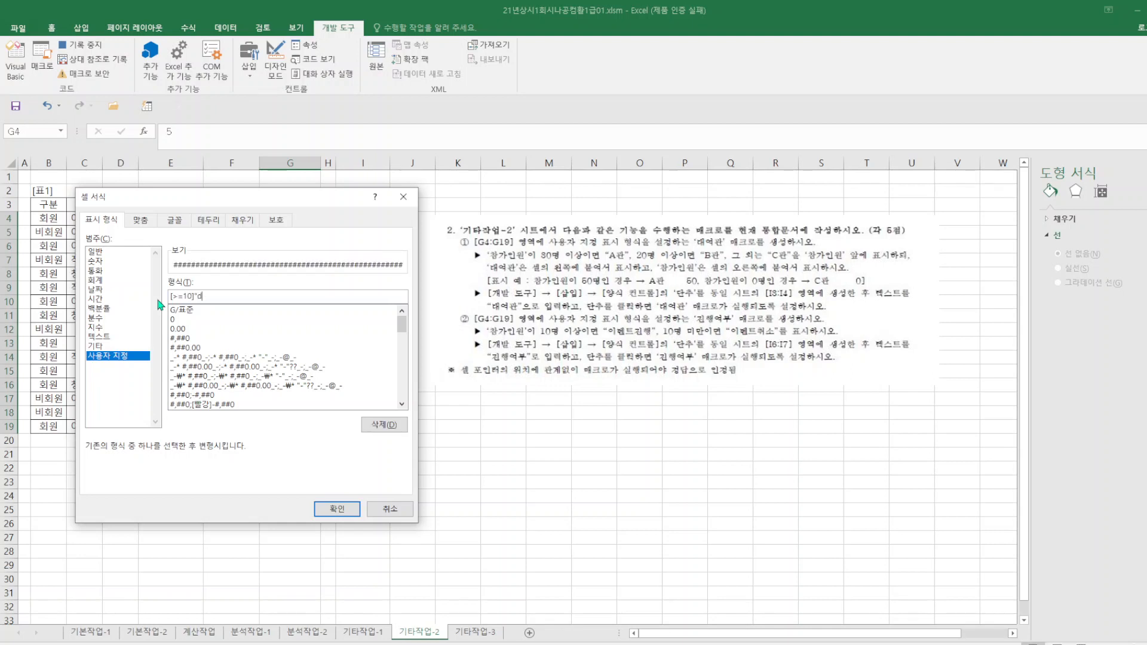
pyautogui.press('BackSpace')
pyautogui.write('이벤트진행";')
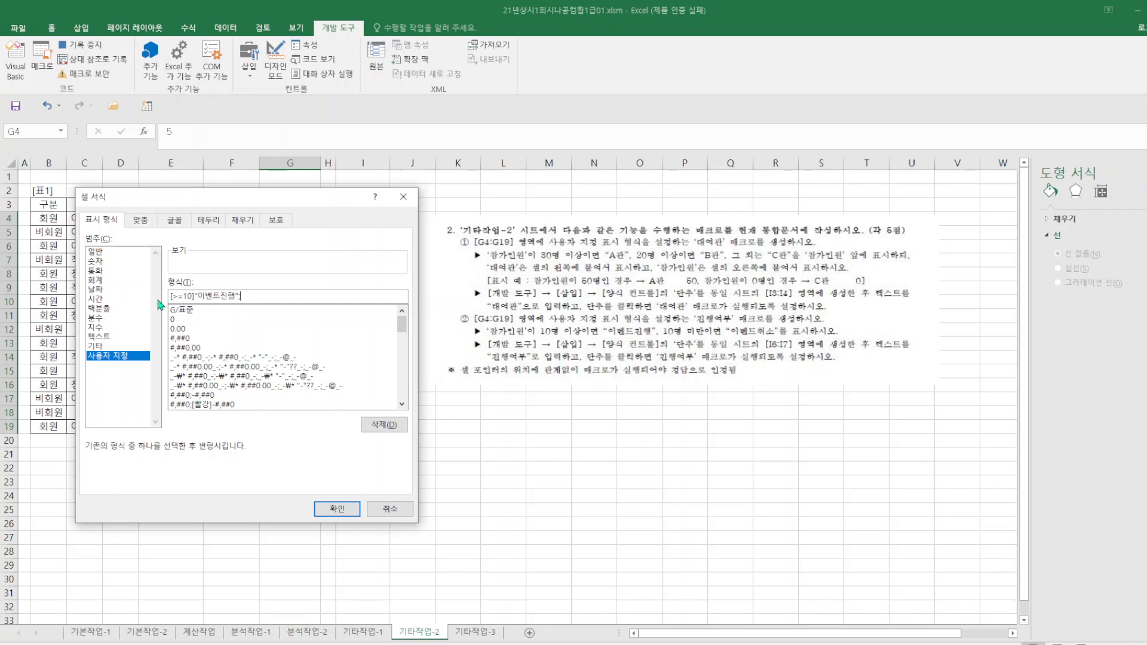
# Add "이벤트취소" as the second section, apply the format to G4:G19, and stop recording the 진행여부 macro.
pyautogui.write('"이벤트취소"')
pyautogui.click(337, 508)
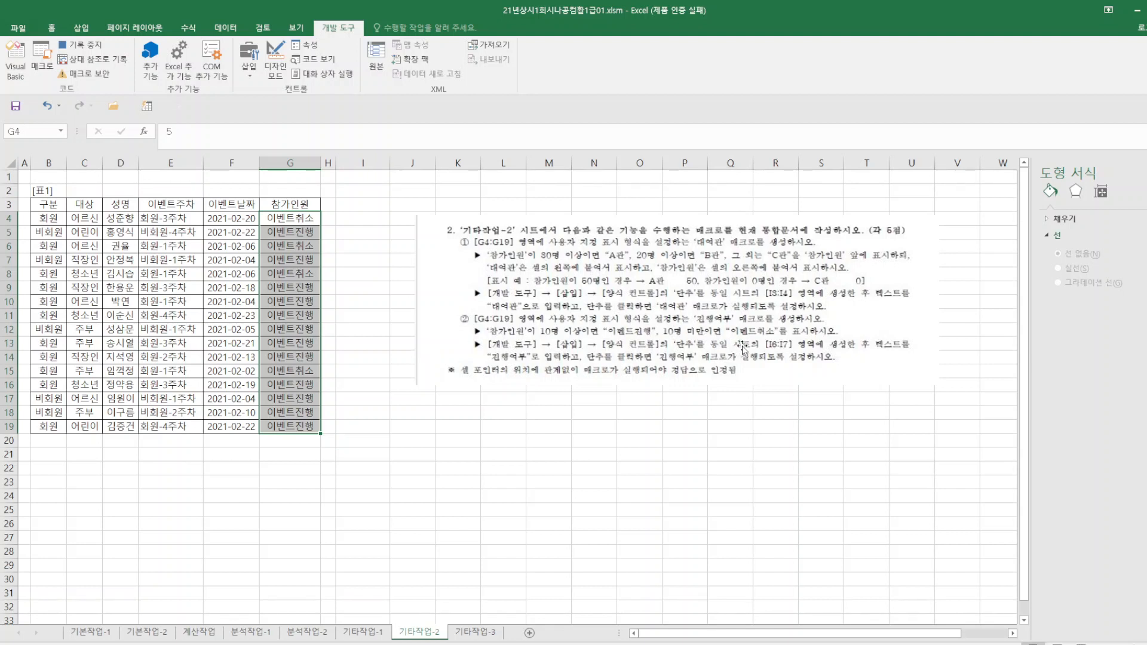
pyautogui.click(399, 285)
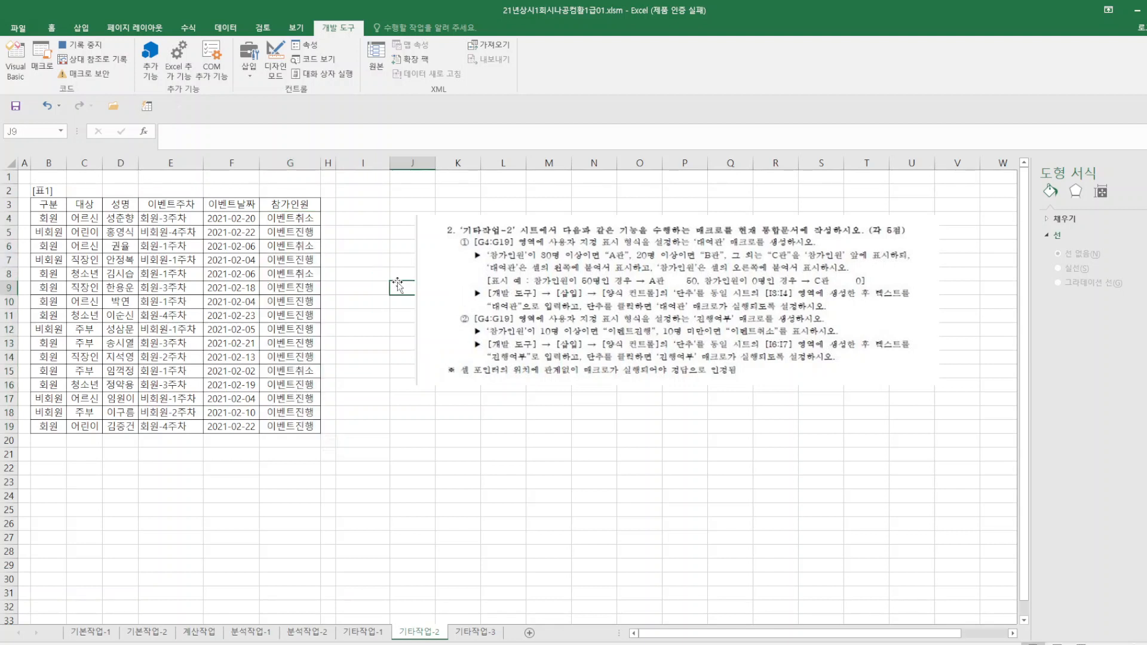
pyautogui.click(84, 46)
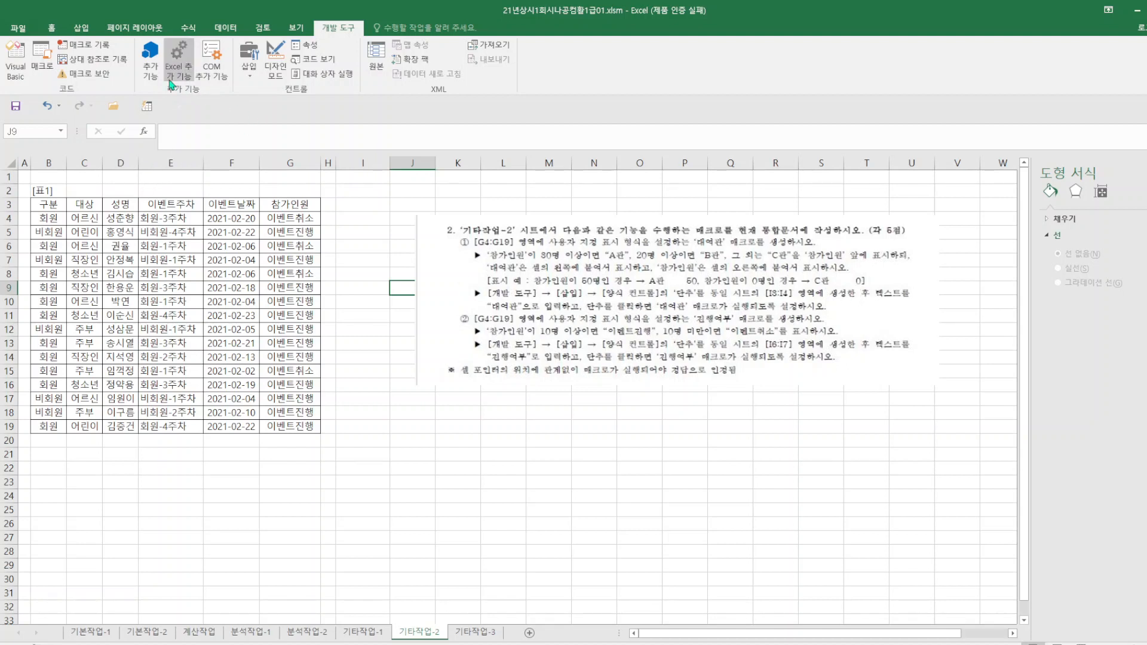
# Insert a form control button snapped to cells I3:I4 and assign the current workbook's 대여관 macro to it.
pyautogui.click(249, 81)
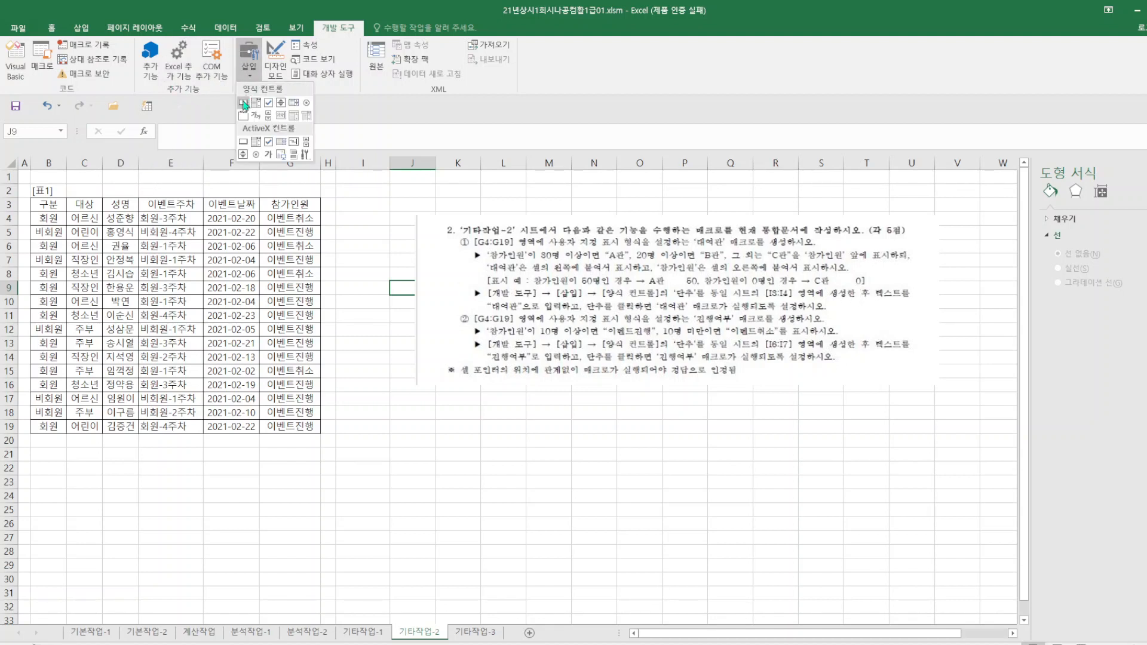
pyautogui.click(242, 97)
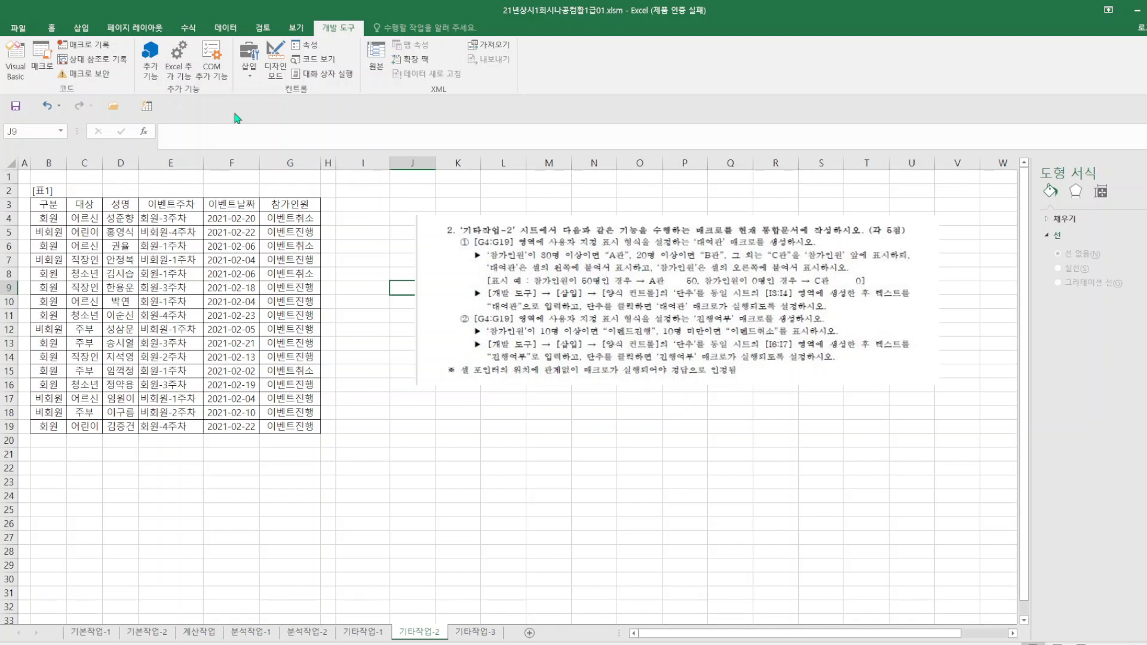
pyautogui.press('alt')
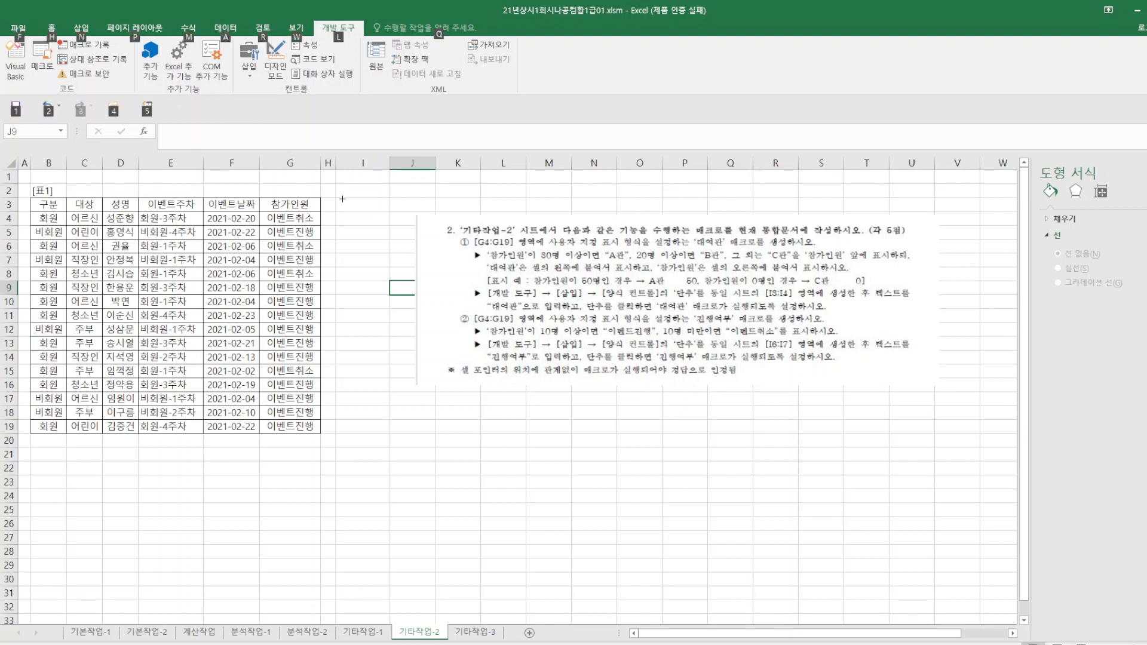
pyautogui.moveTo(339, 198); pyautogui.dragTo(348, 224)
pyautogui.click(251, 199)
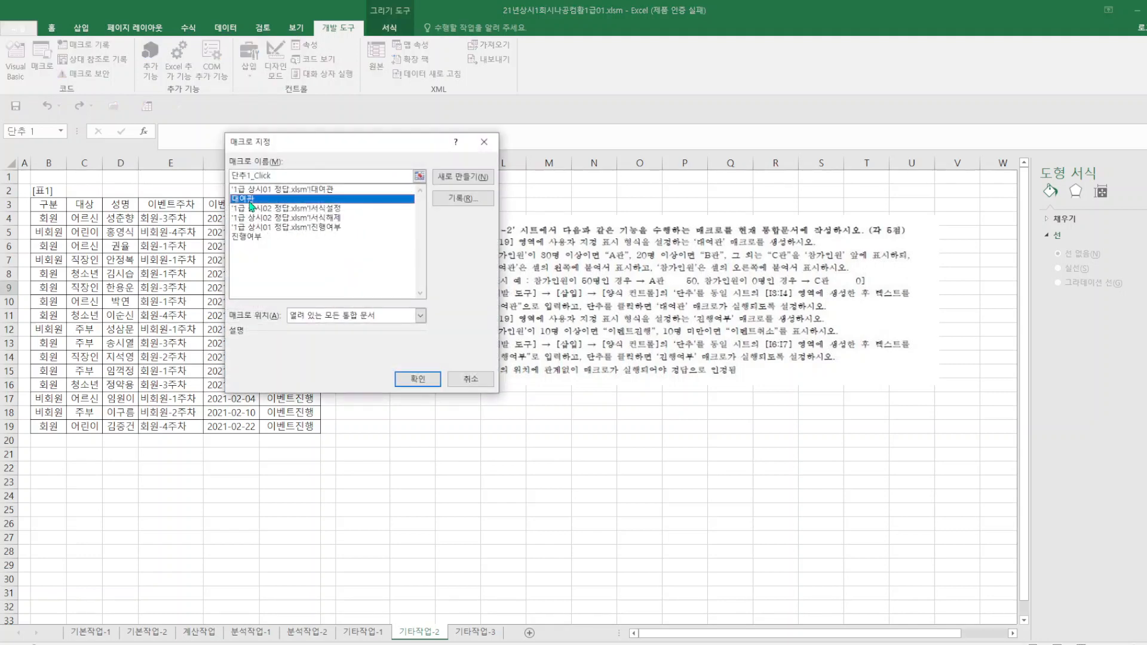
pyautogui.click(417, 379)
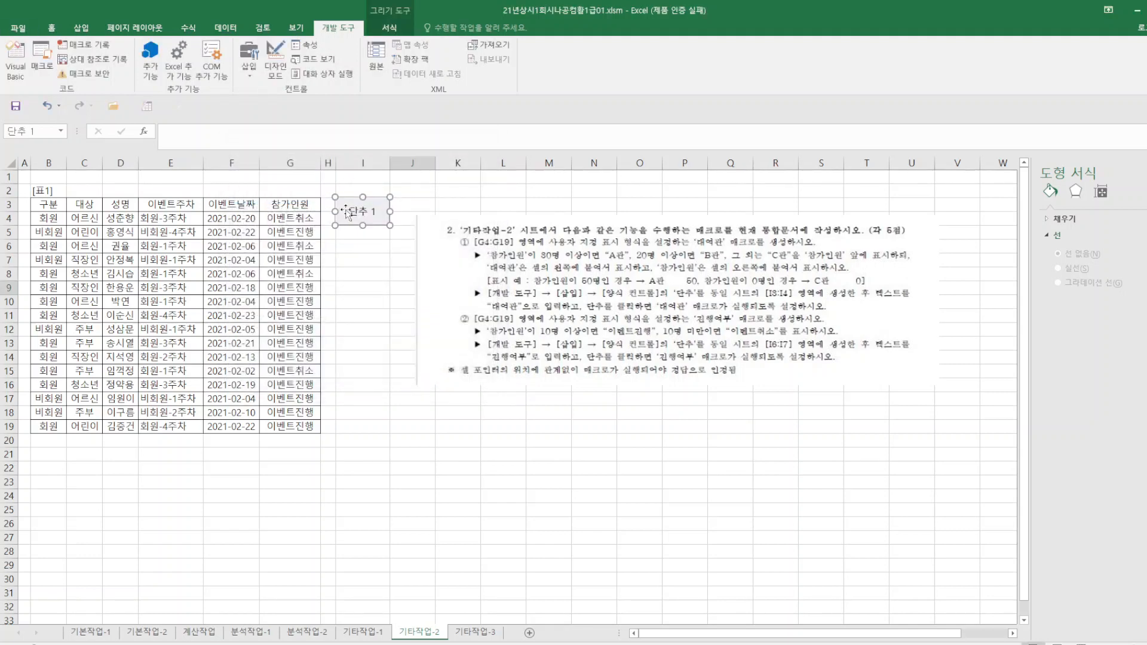
# Change the text of the button in I3:I4 to 대여관.
pyautogui.click(349, 210)
pyautogui.moveTo(349, 210); pyautogui.dragTo(438, 193)
pyautogui.write('대여관')
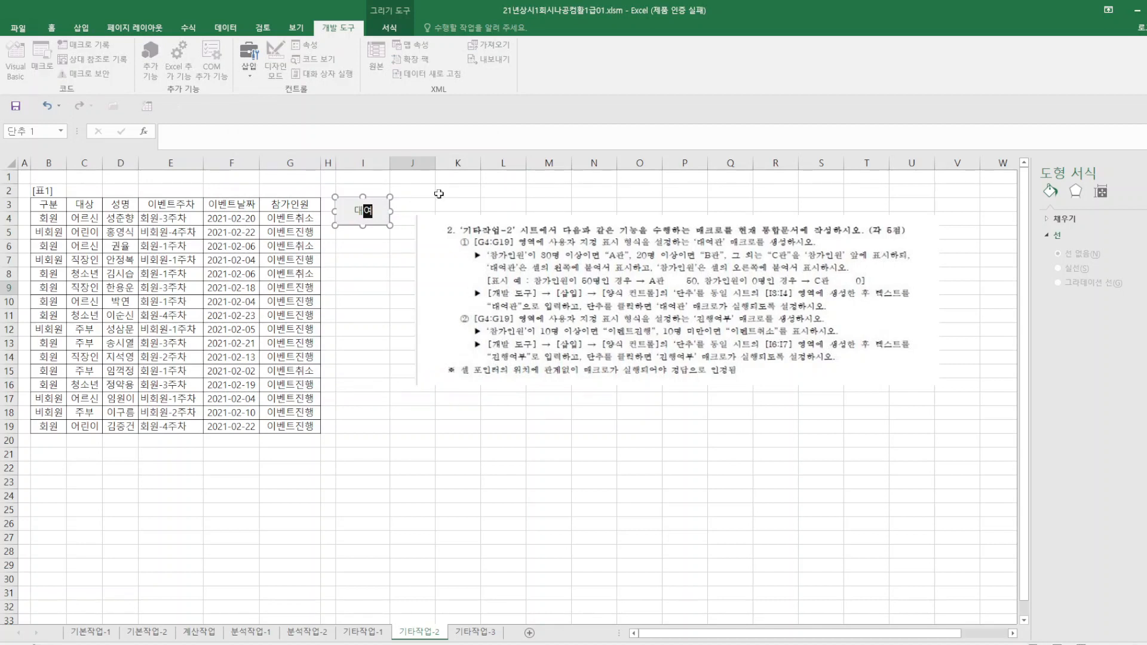
pyautogui.click(619, 455)
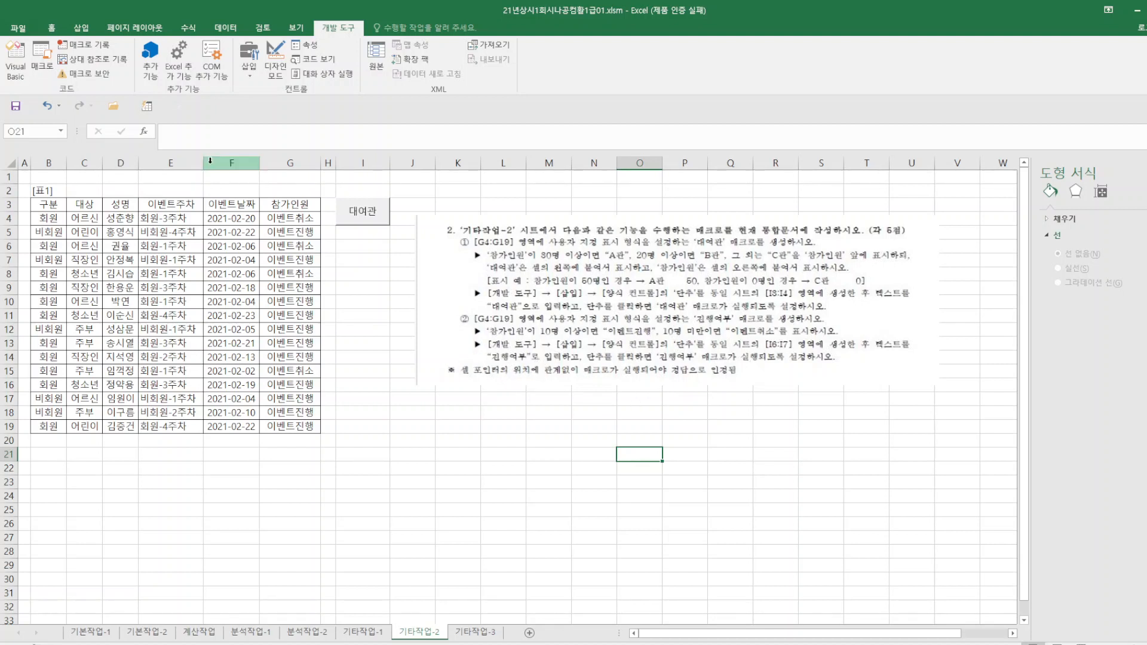
# Insert a second form control button snapped to cells I6:I7 and assign the current workbook's 진행여부 macro to it.
pyautogui.click(249, 70)
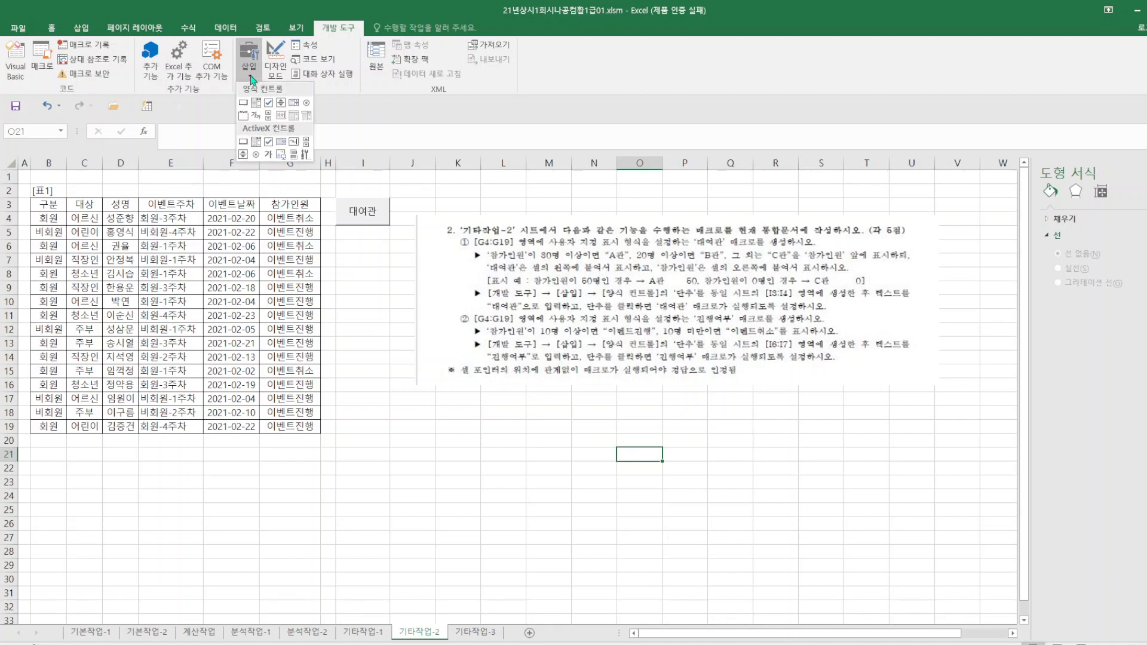
pyautogui.click(244, 104)
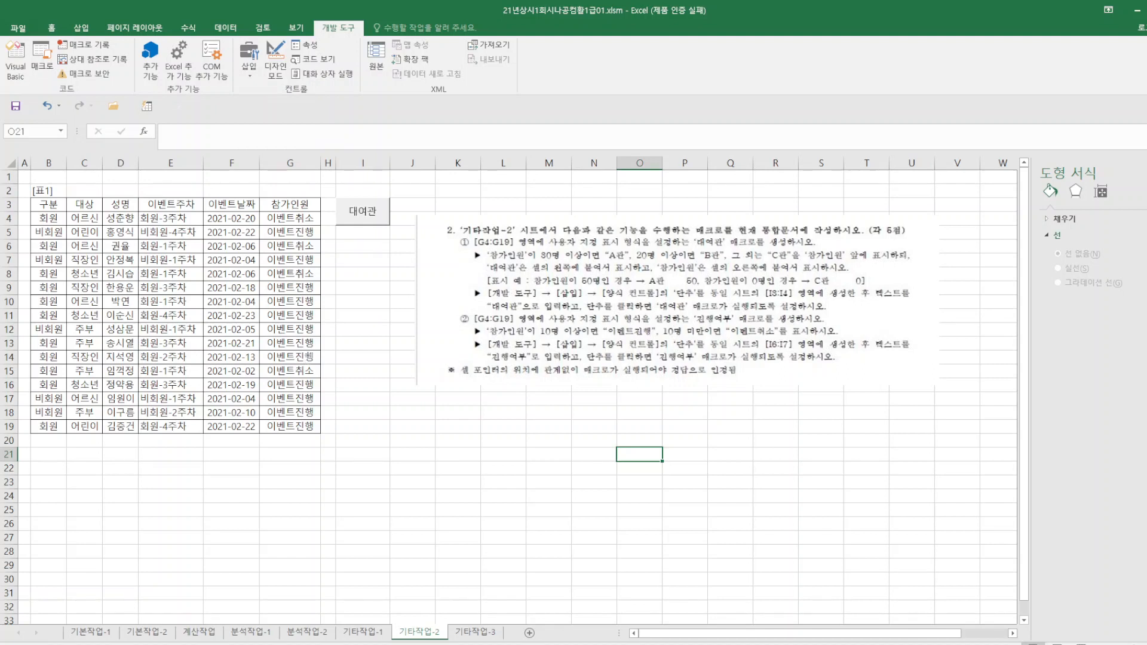
pyautogui.press('alt')
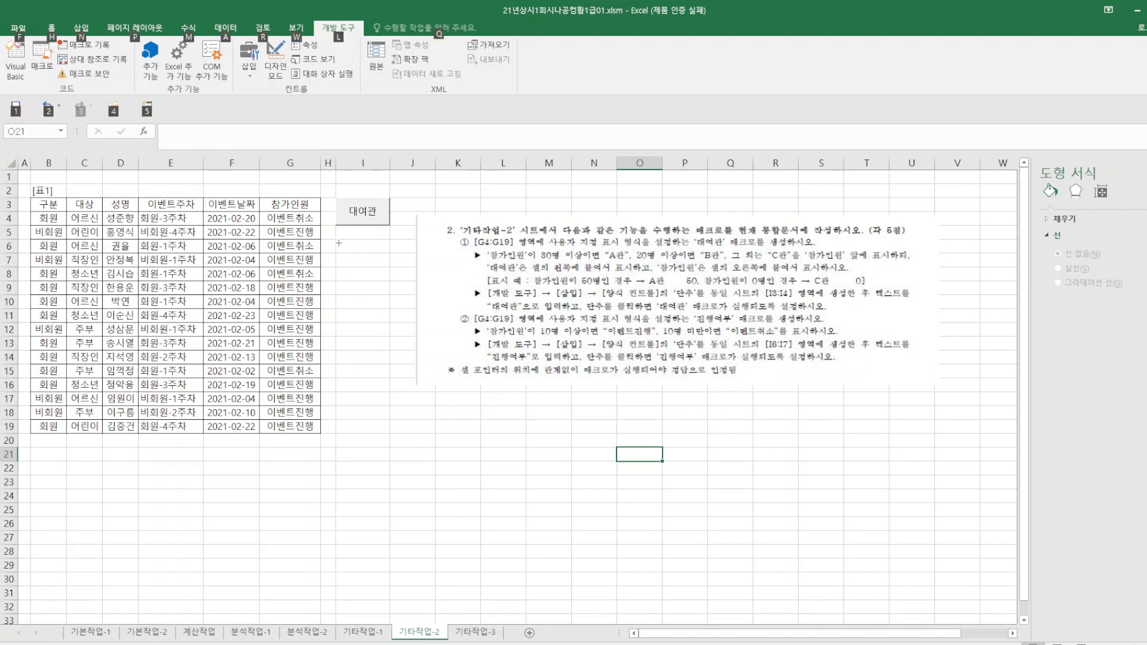
pyautogui.moveTo(337, 239); pyautogui.dragTo(390, 269)
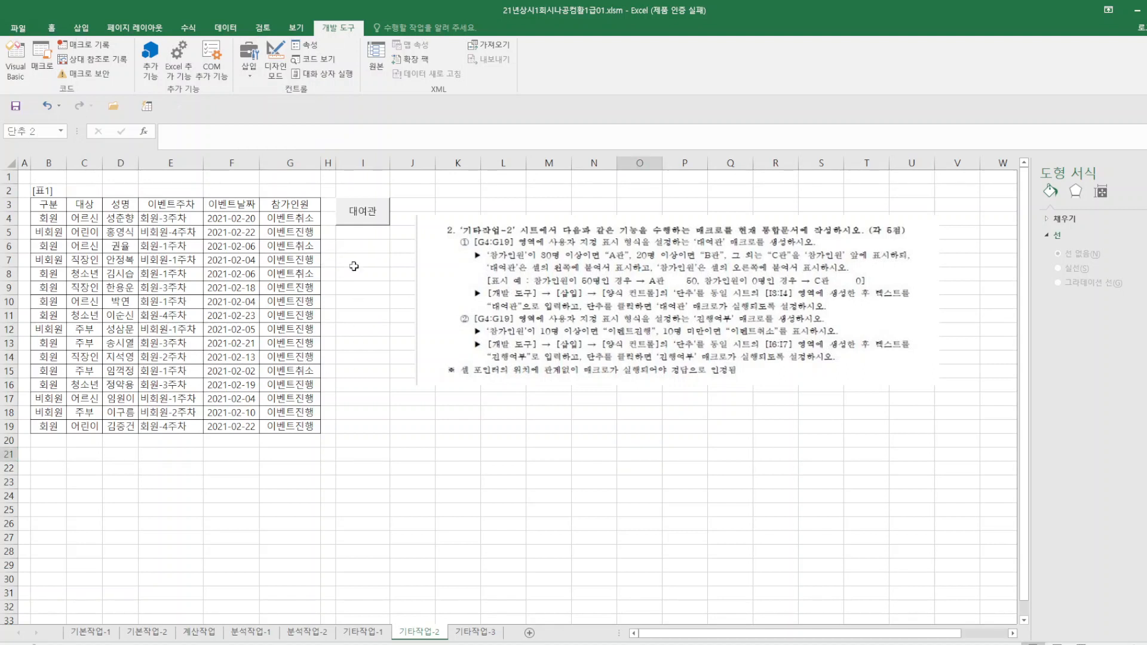
pyautogui.click(269, 237)
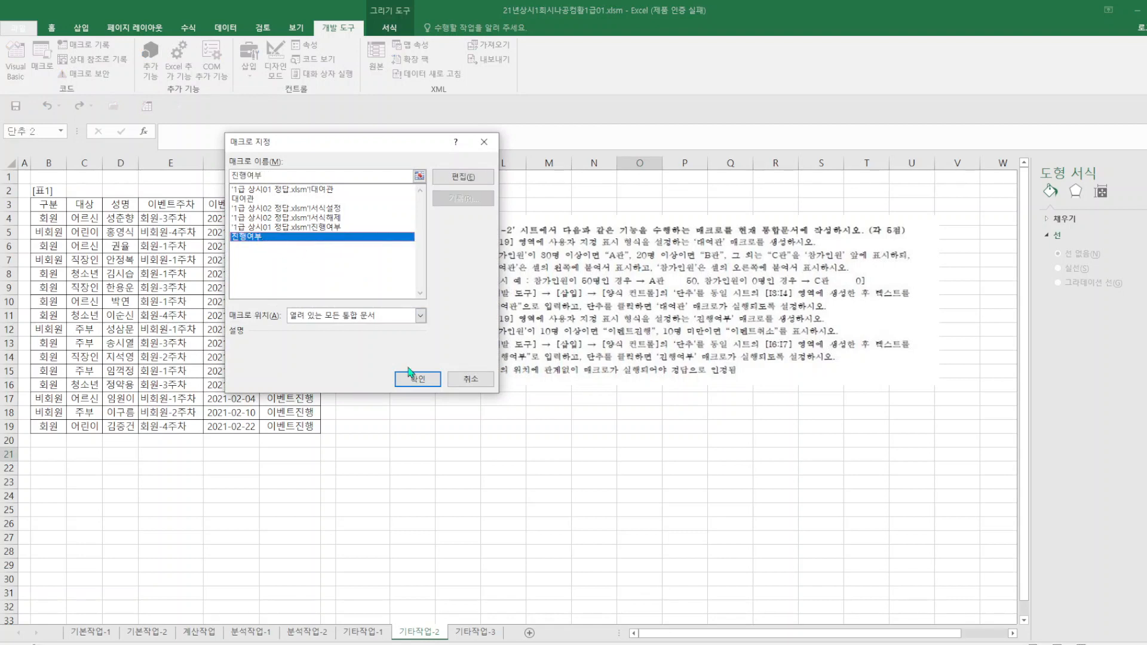
pyautogui.click(418, 378)
# Change the text of the button in I6:I7 to 진행여부.
pyautogui.click(353, 252)
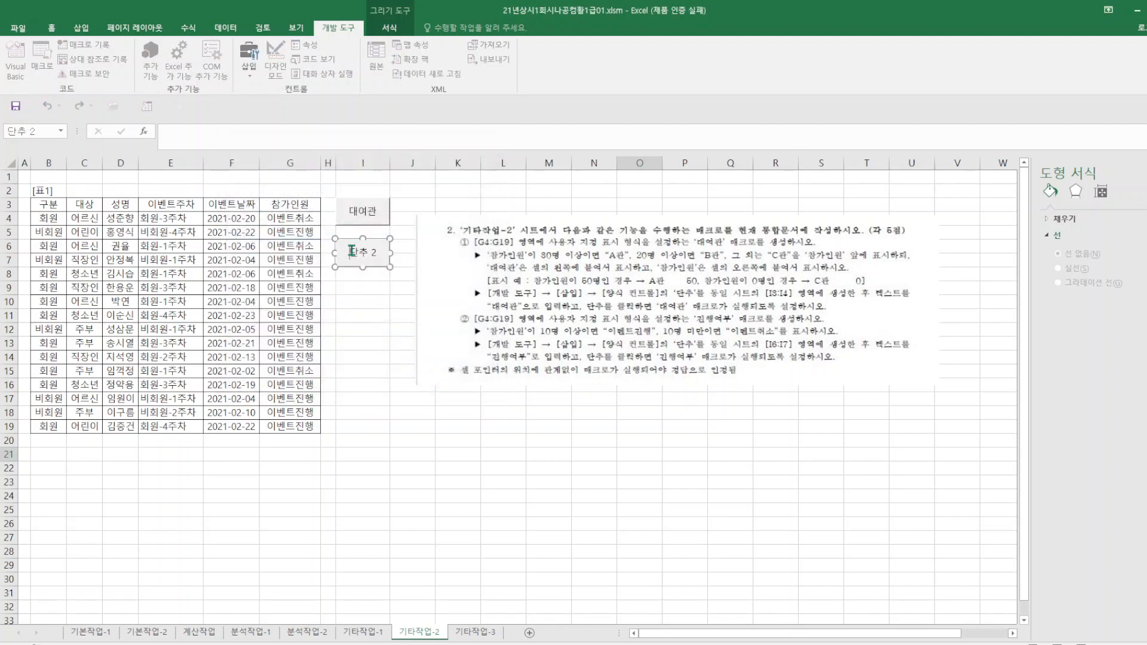
pyautogui.moveTo(351, 252); pyautogui.dragTo(406, 256)
pyautogui.write('진행여부')
pyautogui.click(545, 537)
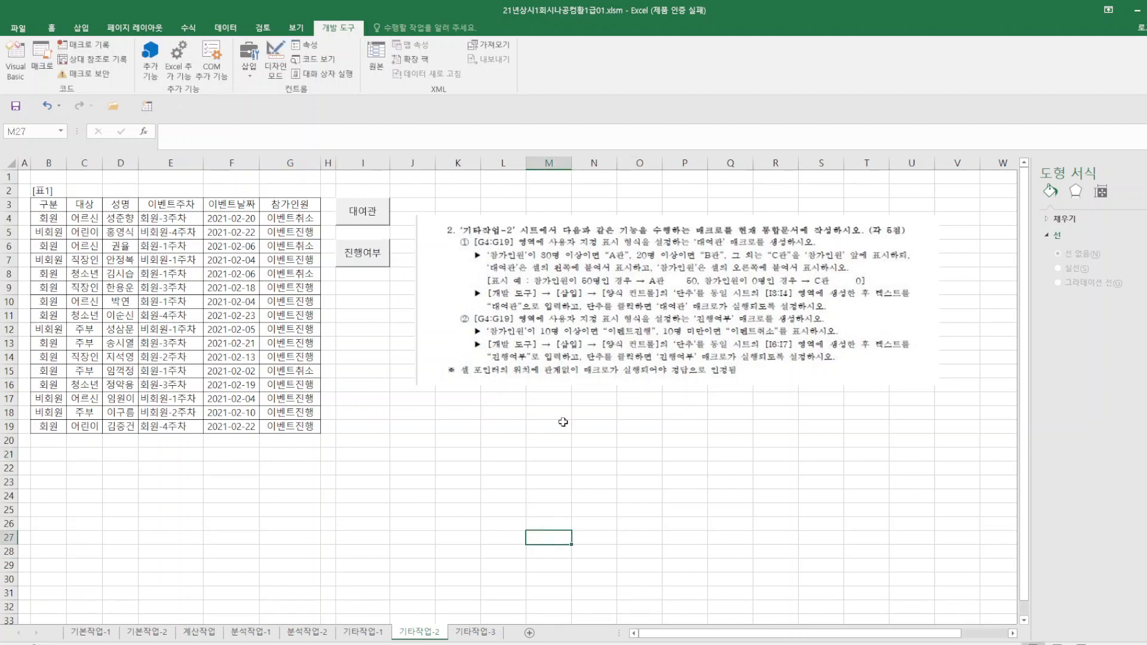
# Test the 대여관 button and the 진행여부 button on the G4:G19 values.
pyautogui.click(368, 224)
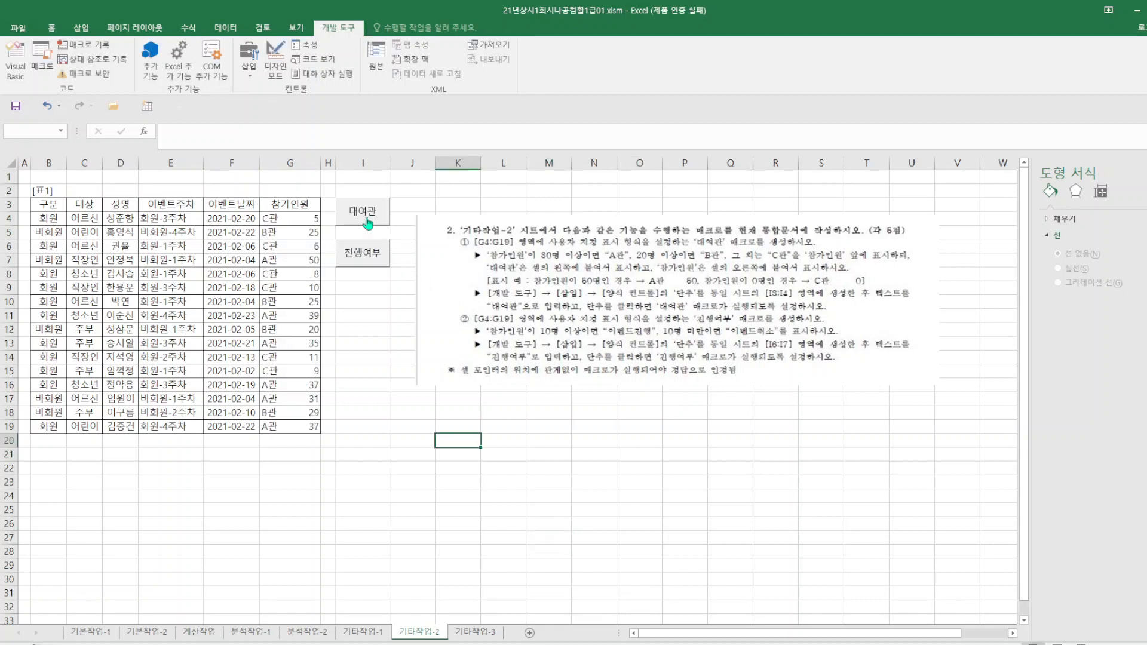
pyautogui.click(381, 263)
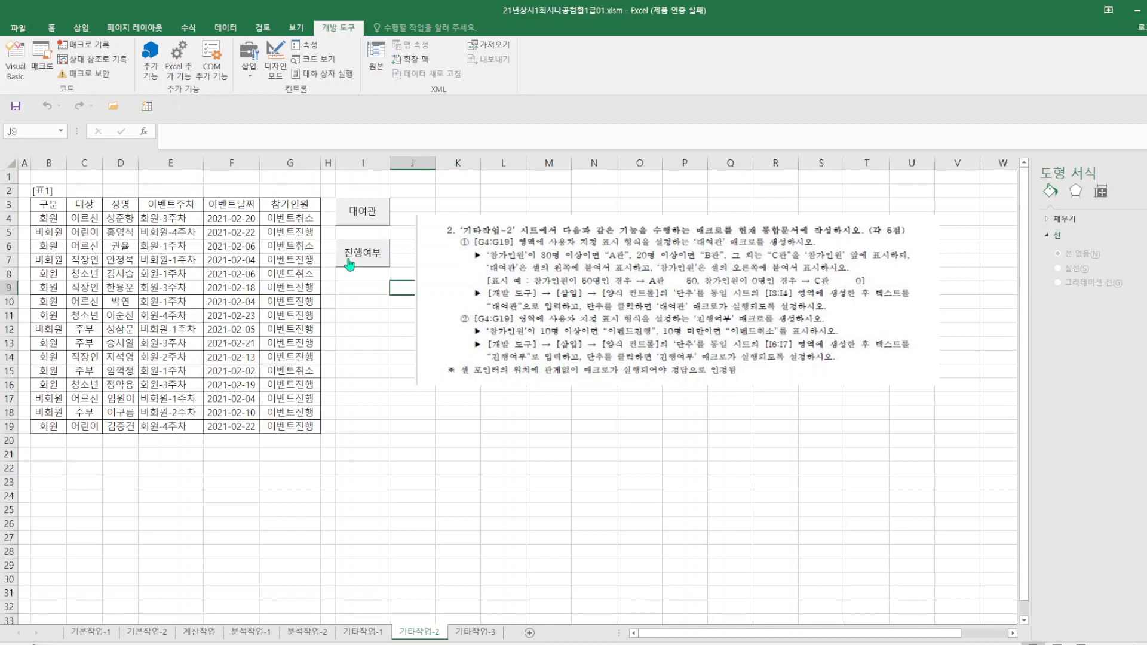
pyautogui.click(443, 489)
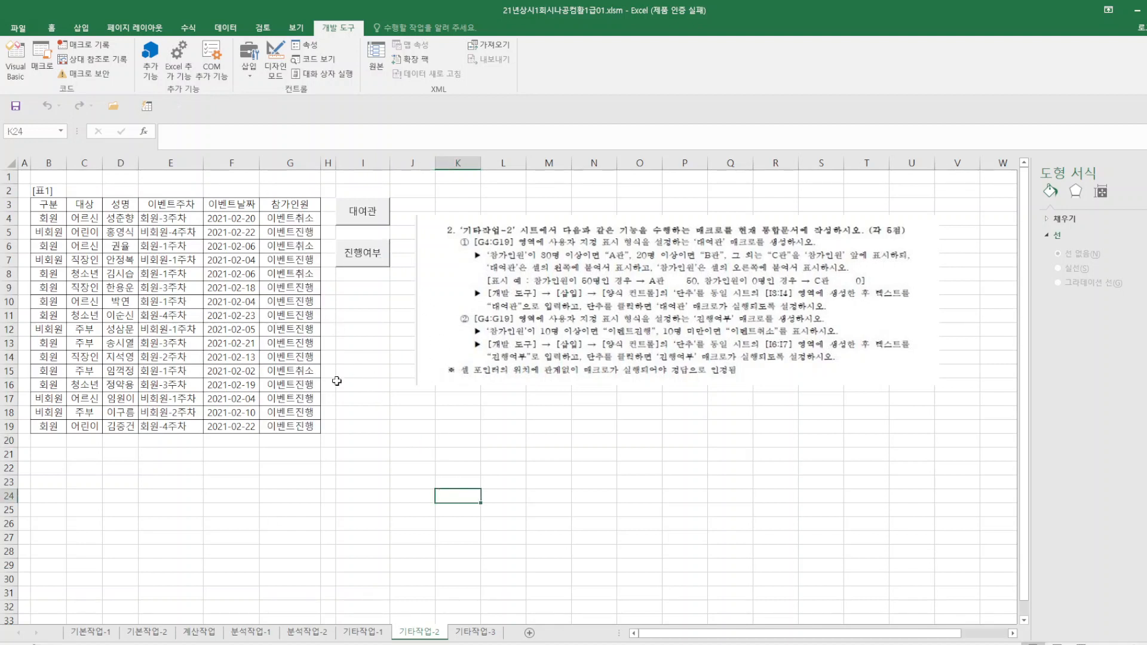
# Save the workbook and enlarge the problem picture on the 기타작업-3 sheet toward its upper-left corner.
pyautogui.click(16, 108)
pyautogui.click(475, 632)
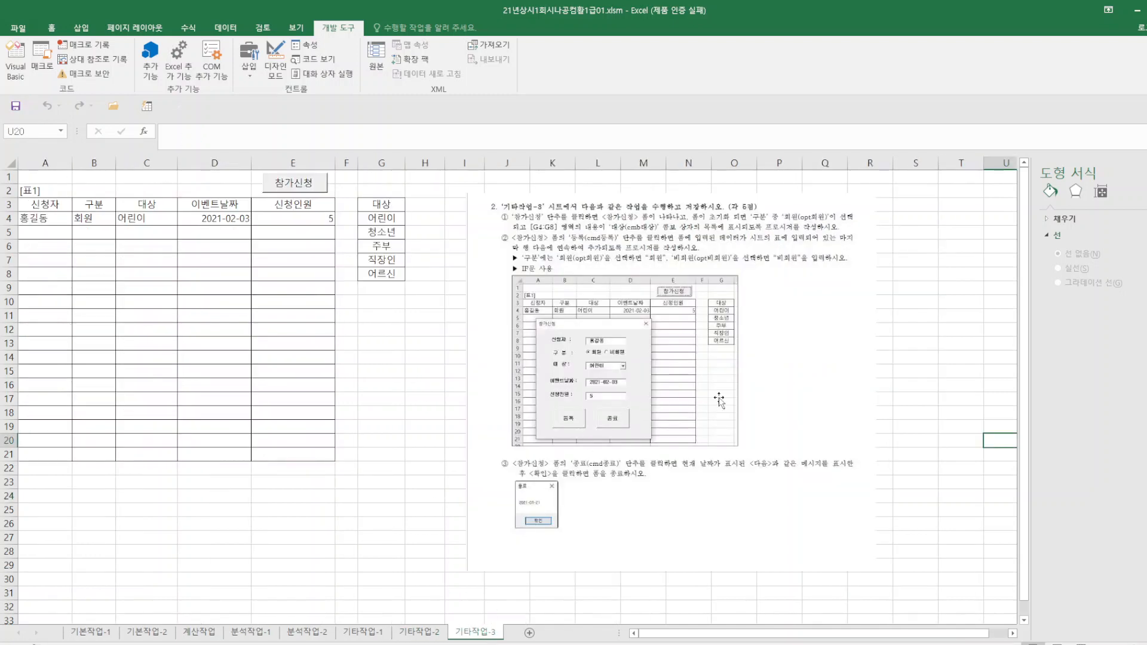
pyautogui.click(487, 223)
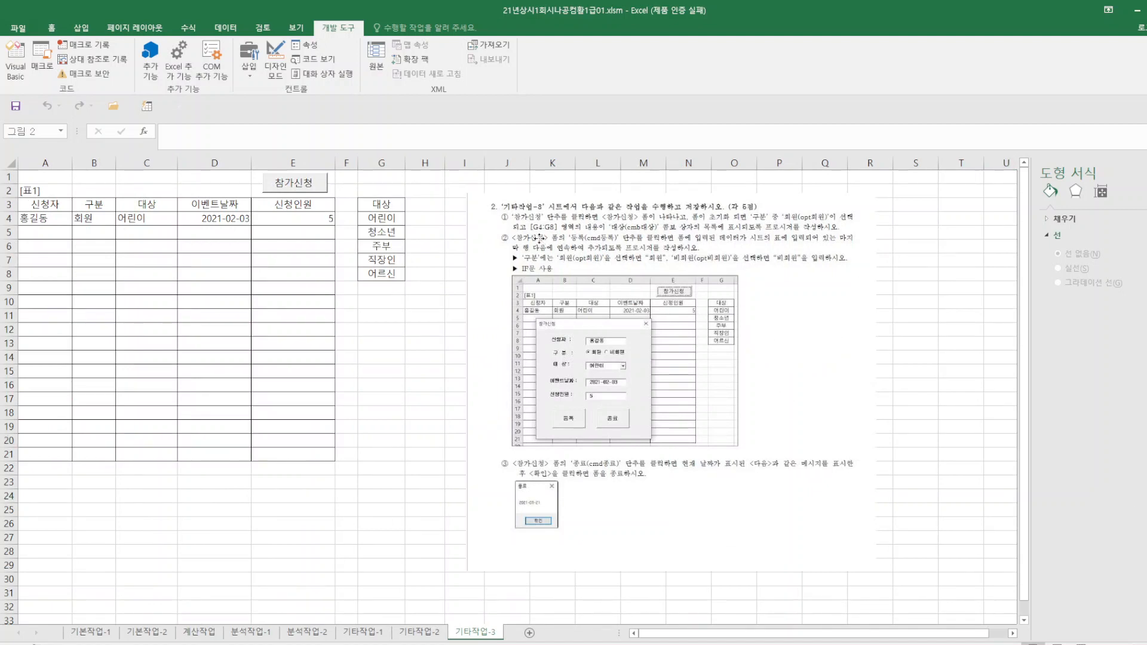
pyautogui.moveTo(465, 191); pyautogui.dragTo(441, 170)
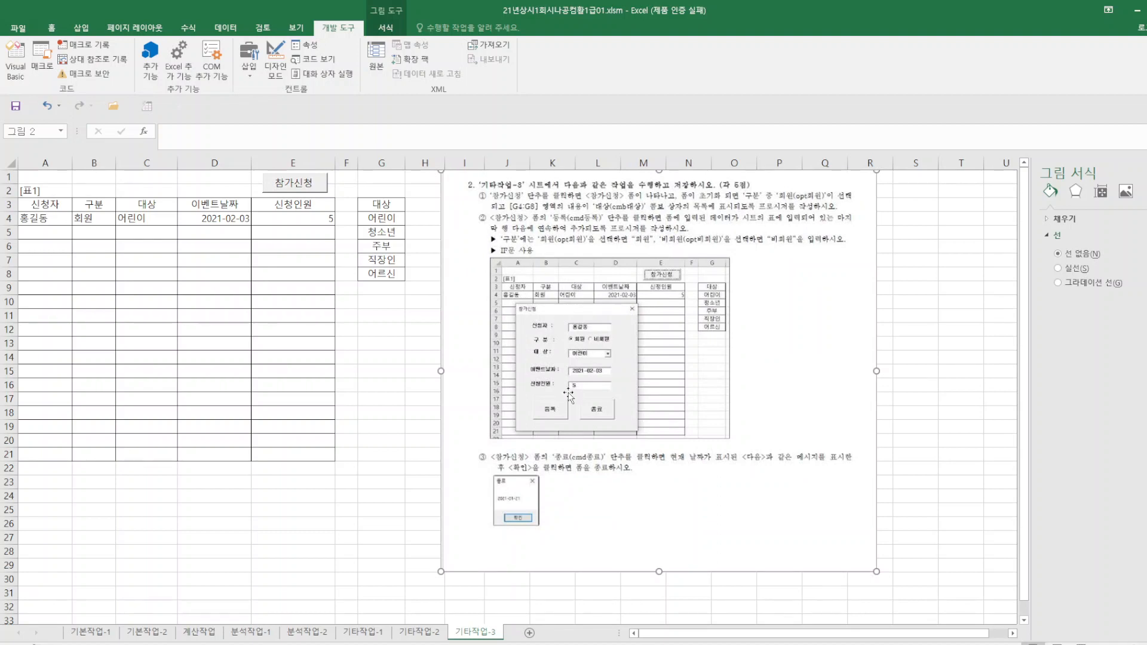
# In design mode, write 참가신청.Show in the click procedure of the 참가신청 button.
pyautogui.click(277, 67)
pyautogui.click(284, 190)
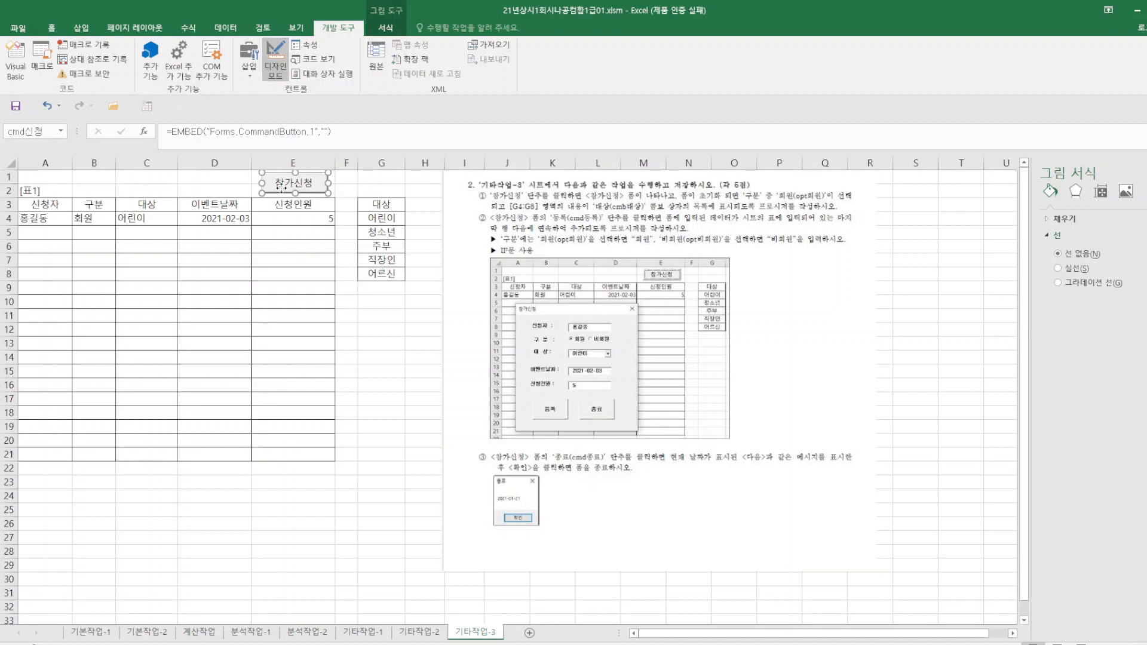
pyautogui.doubleClick(284, 190)
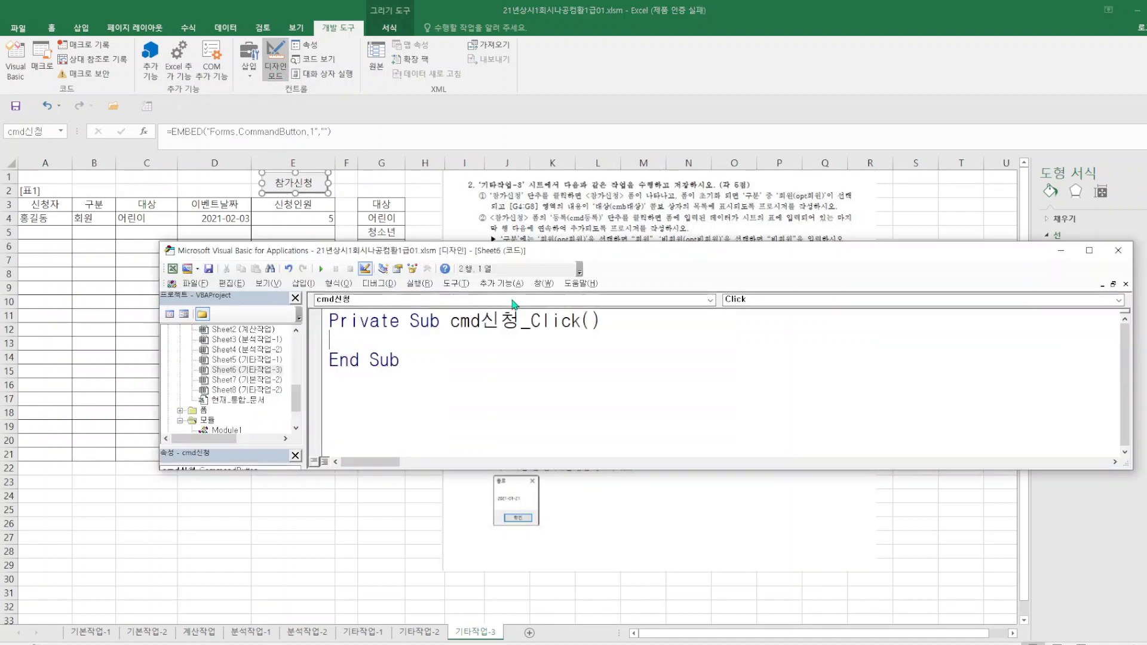
pyautogui.write('참가시신청.')
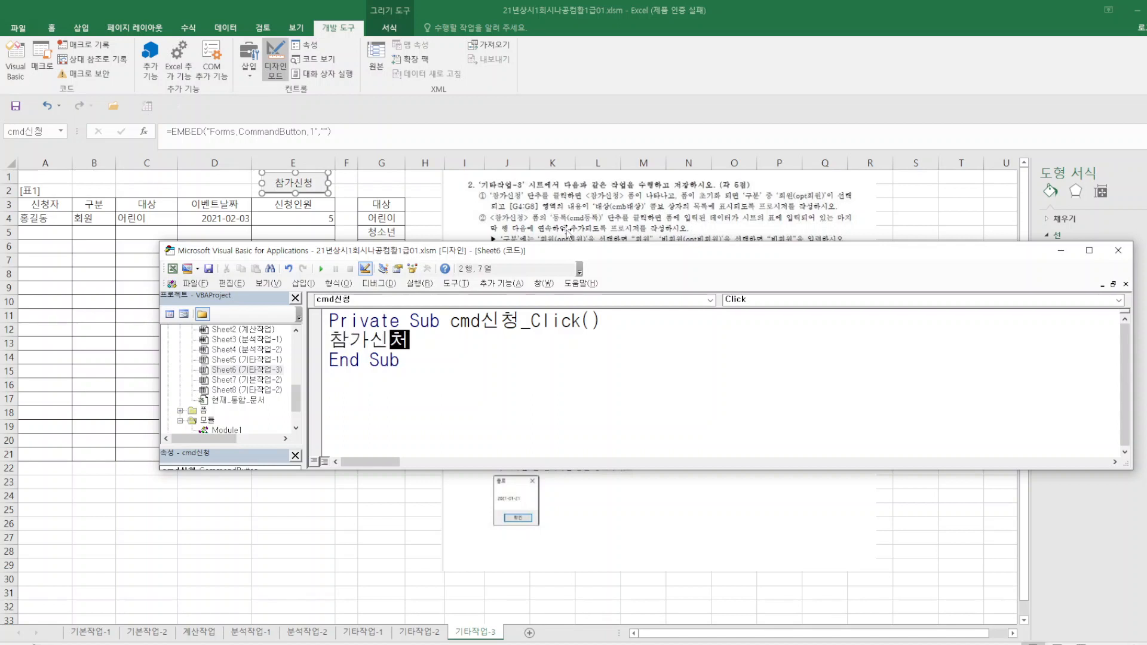
pyautogui.write('show')
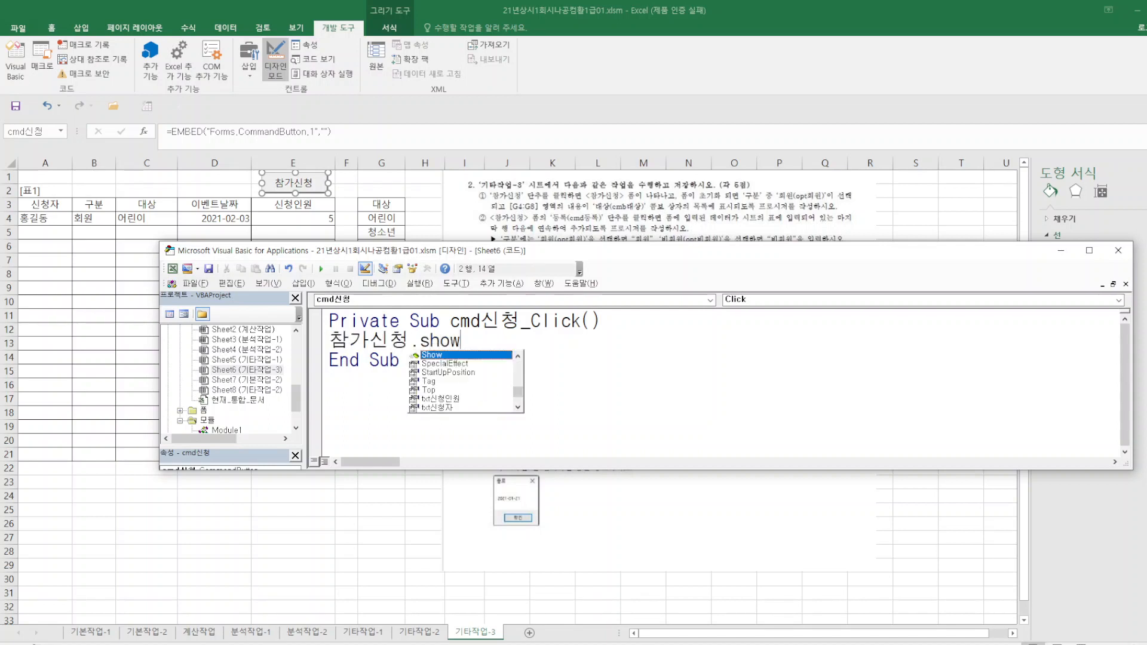
pyautogui.press('Return')
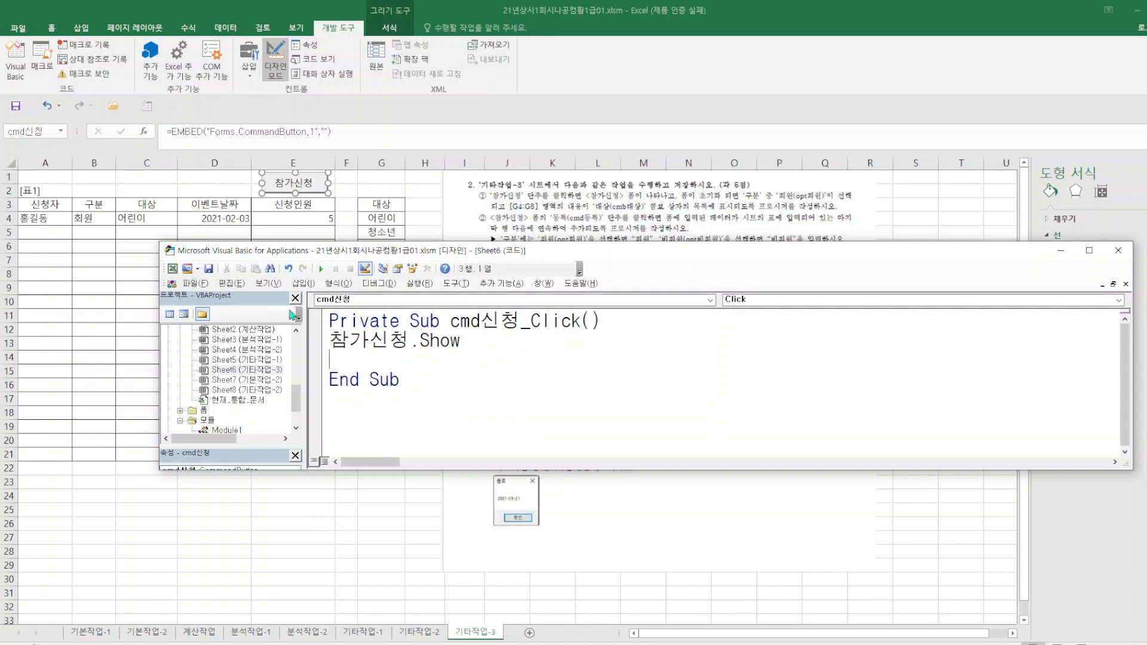
# Return to the worksheet, turn off design mode and test the 참가신청 button, closing the form it opens.
pyautogui.click(195, 284)
pyautogui.click(246, 372)
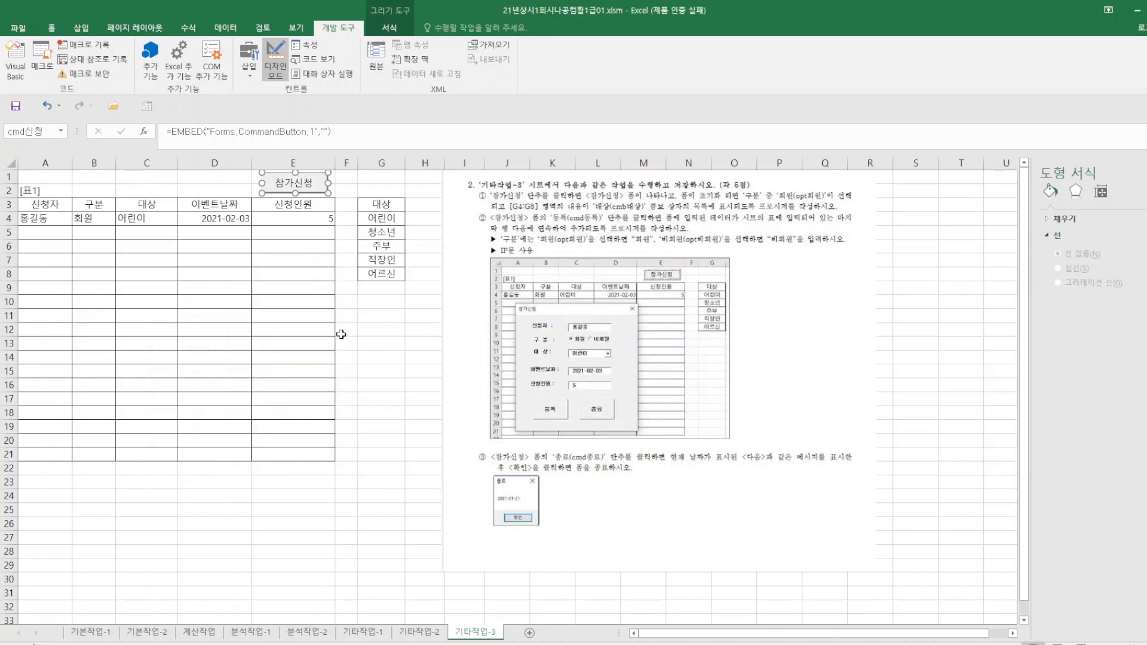
pyautogui.click(276, 63)
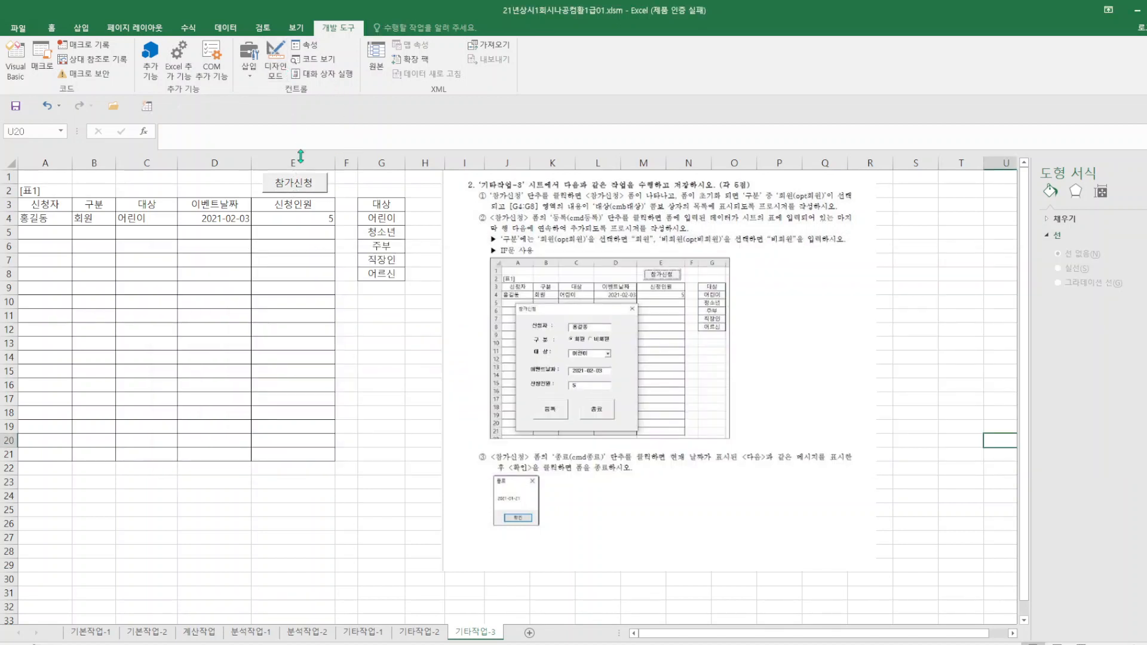
pyautogui.click(306, 192)
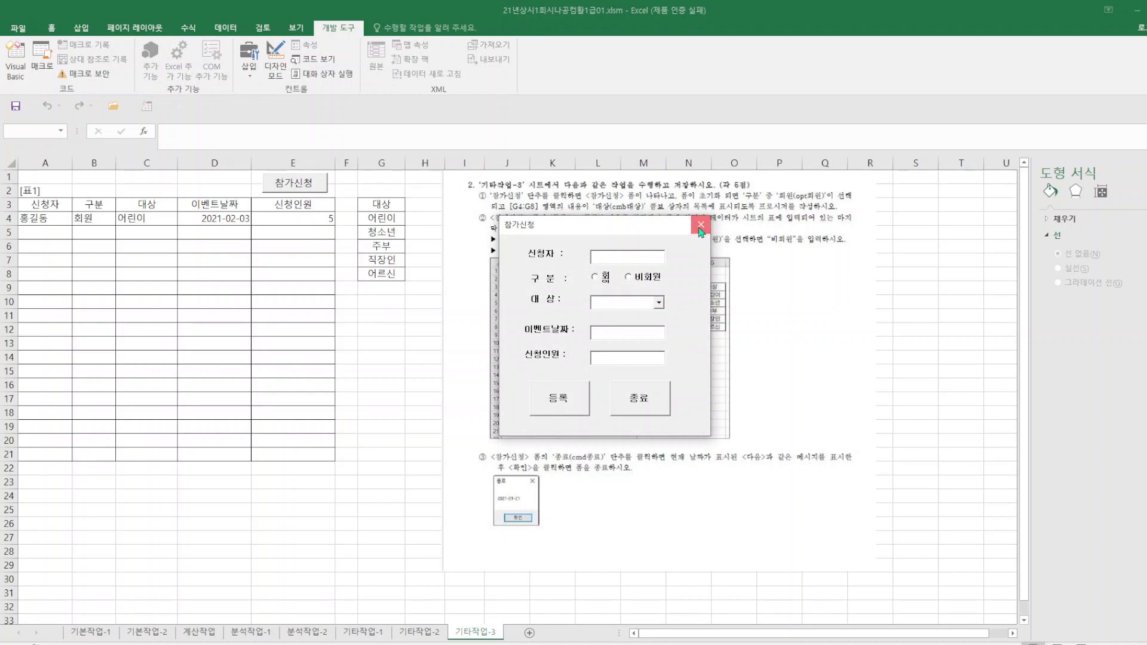
pyautogui.click(701, 225)
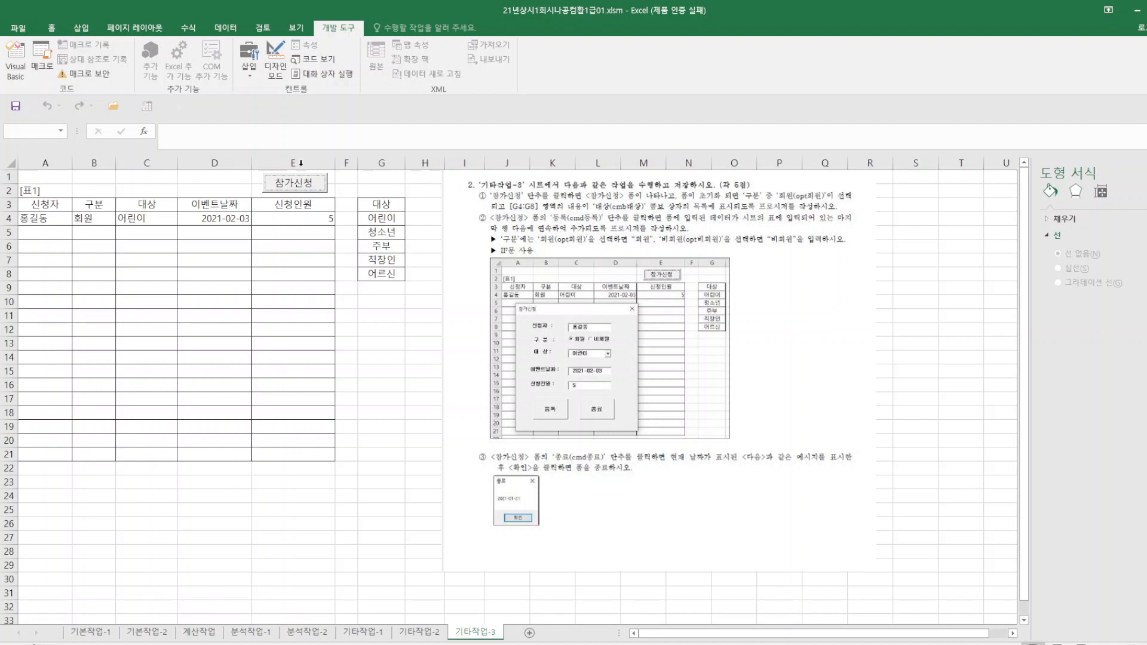
# Create a UserForm_Initialize procedure in the 참가신청 form's code and move the editor window off the problem text.
pyautogui.click(326, 63)
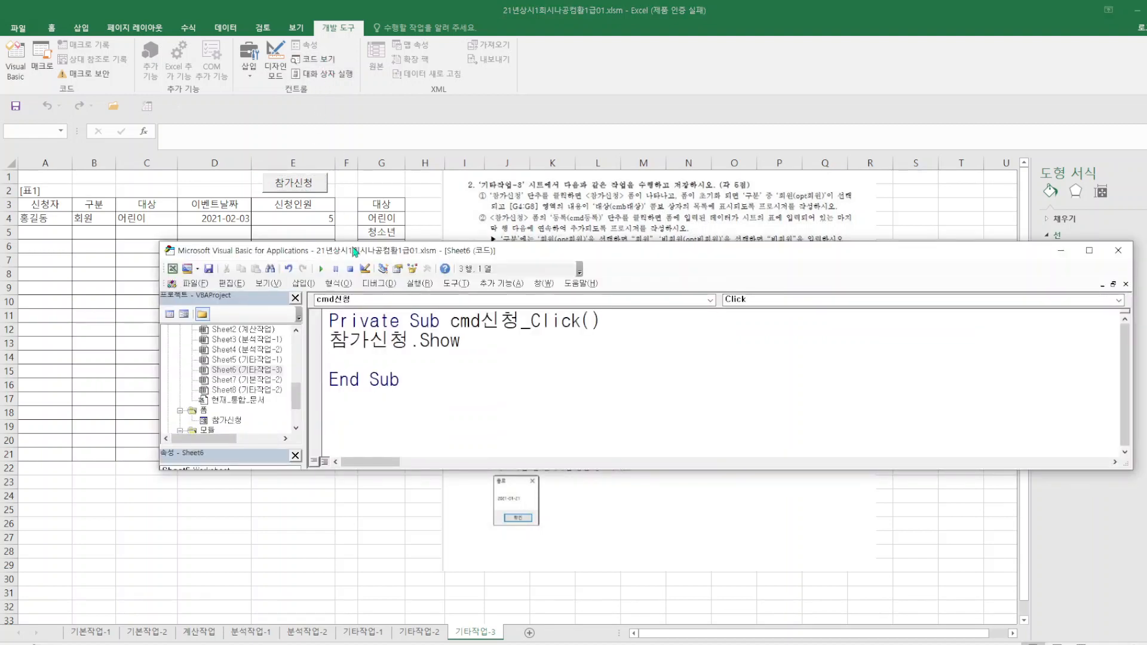
pyautogui.rightClick(231, 420)
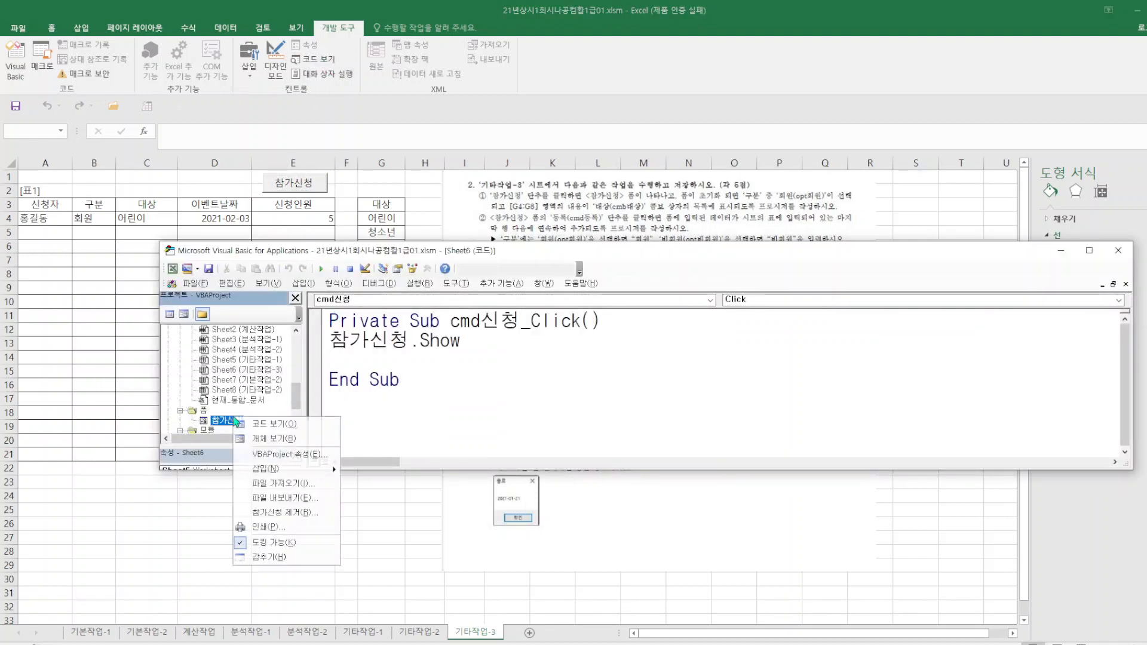
pyautogui.click(291, 427)
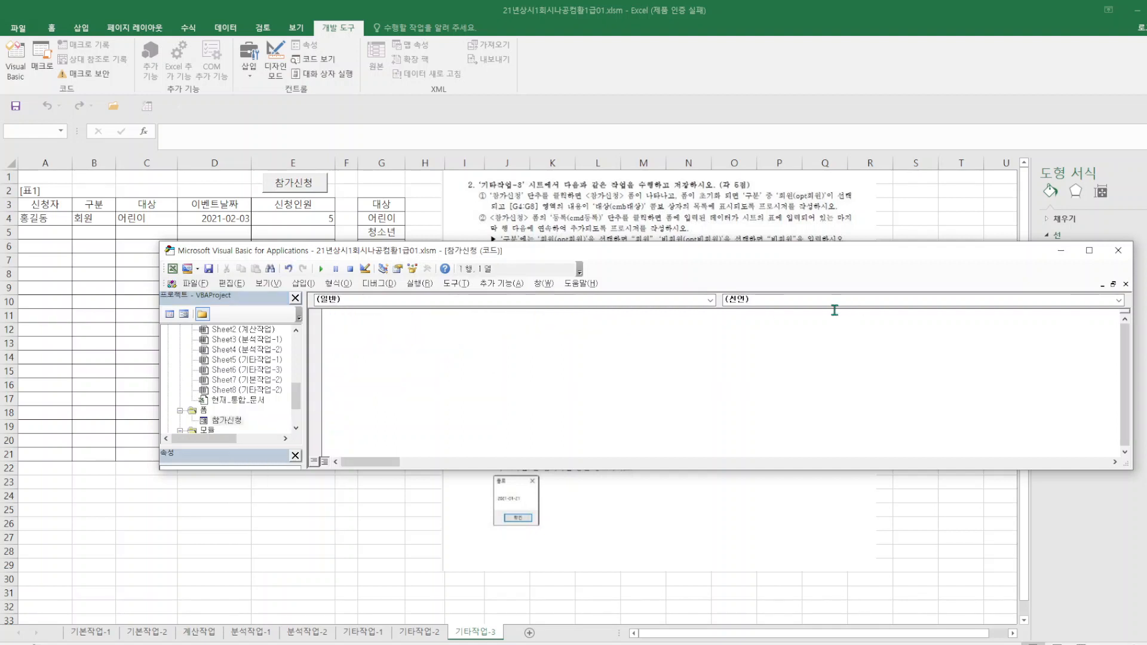
pyautogui.click(716, 301)
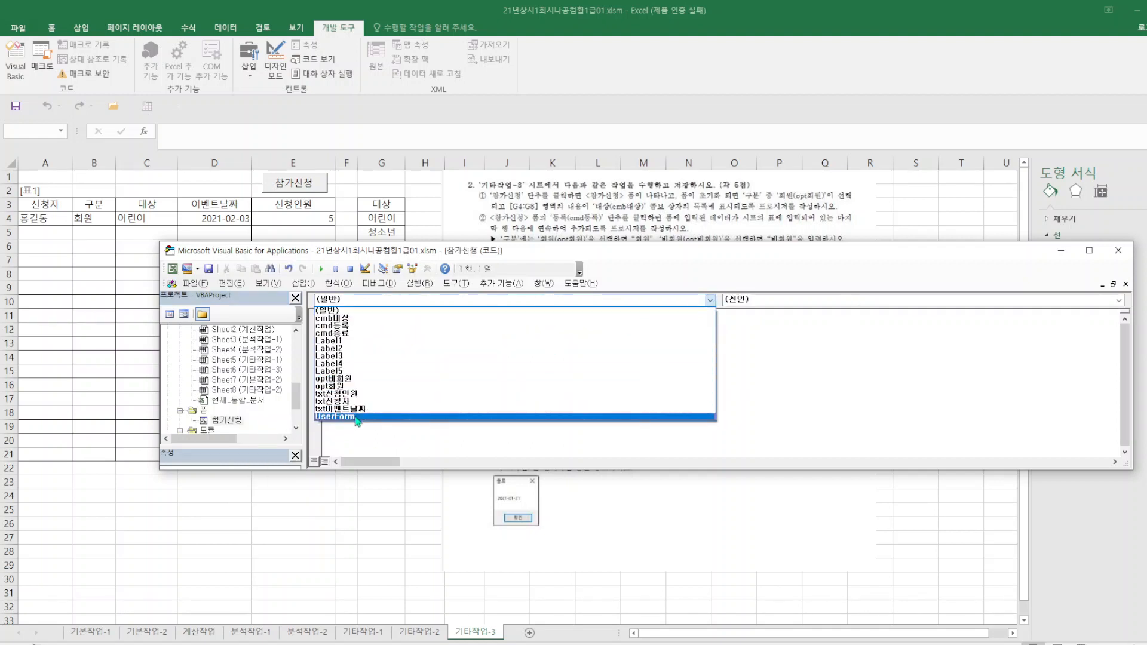
pyautogui.click(359, 420)
pyautogui.click(1119, 301)
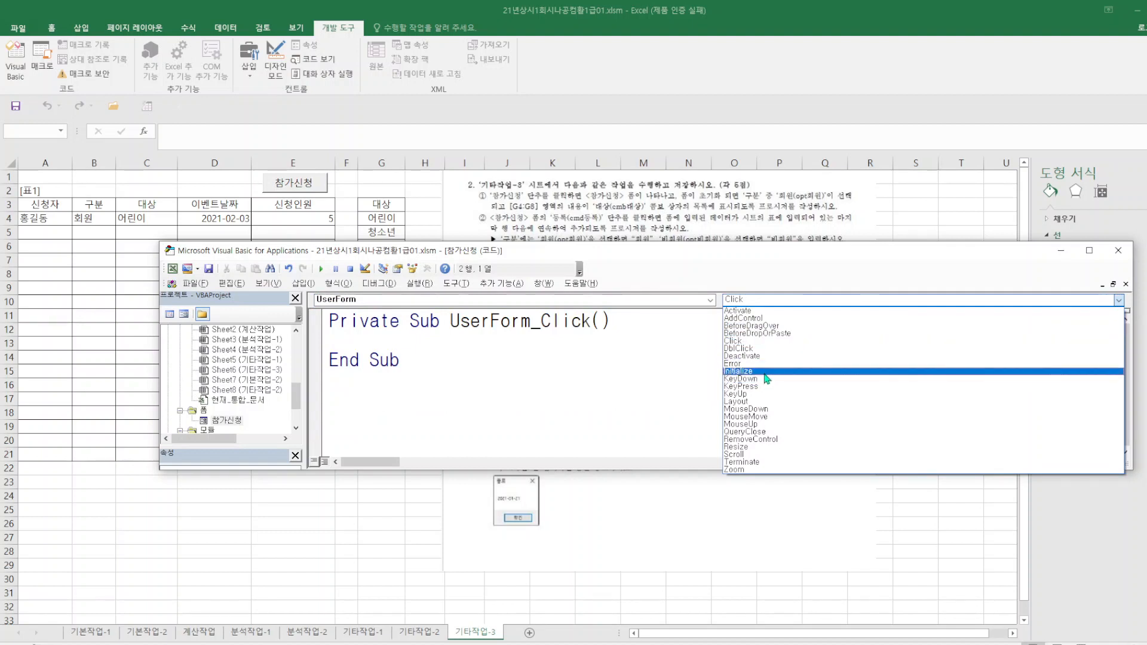
pyautogui.click(738, 371)
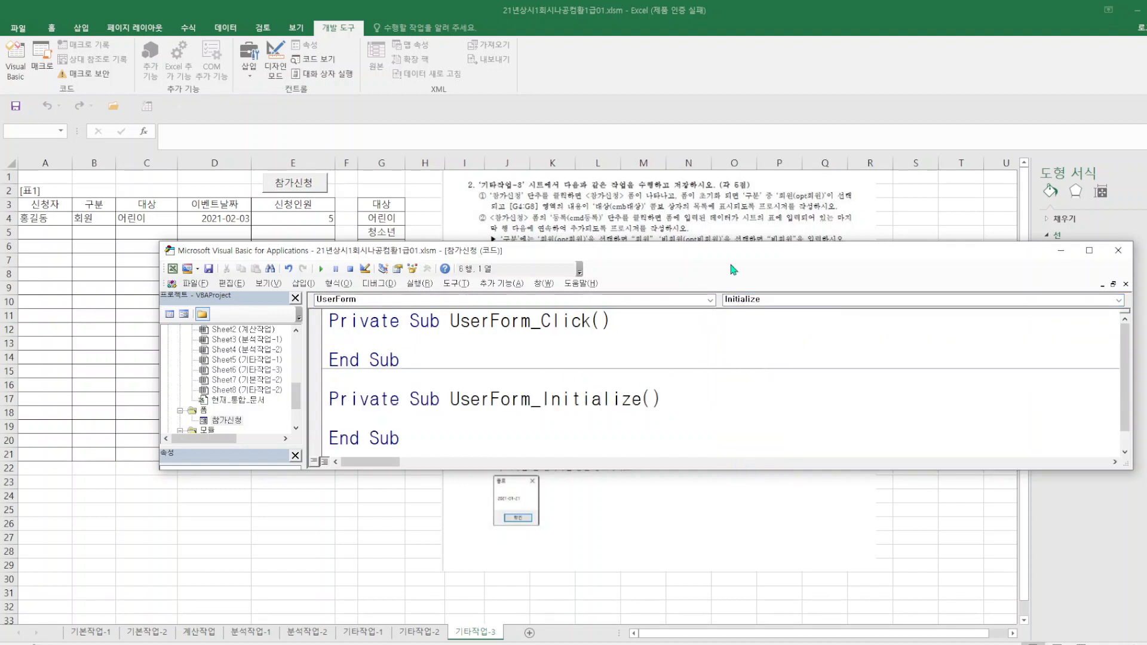
pyautogui.moveTo(730, 254); pyautogui.dragTo(730, 378)
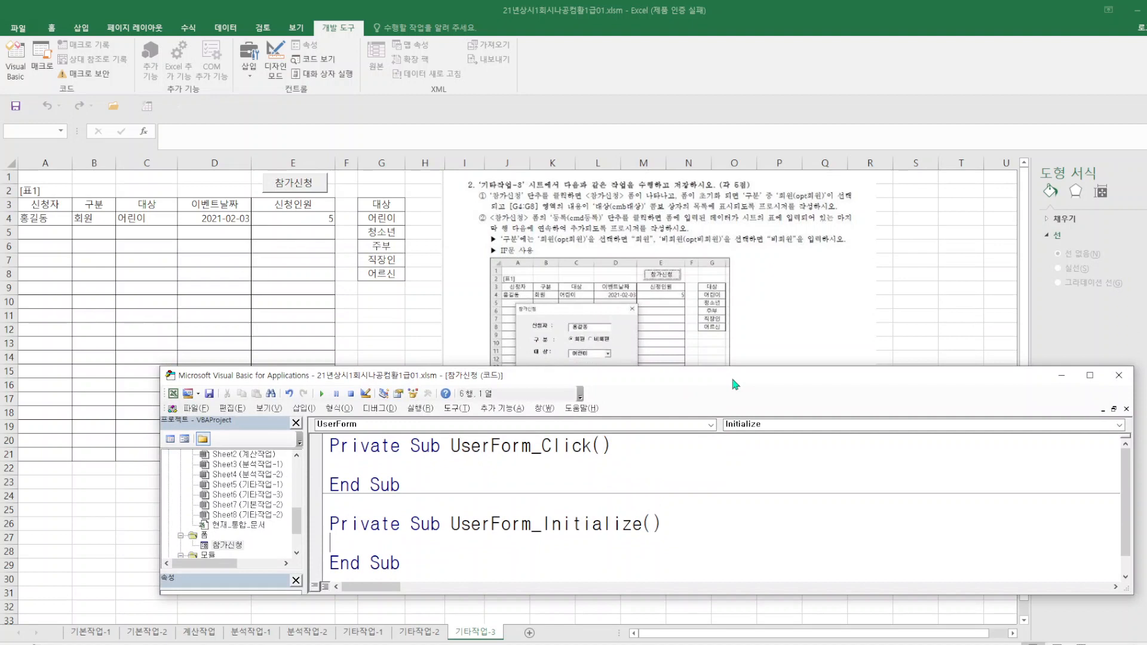
# Add the line opt회원.Value = True to the UserForm_Initialize procedure.
pyautogui.write('opt회원')
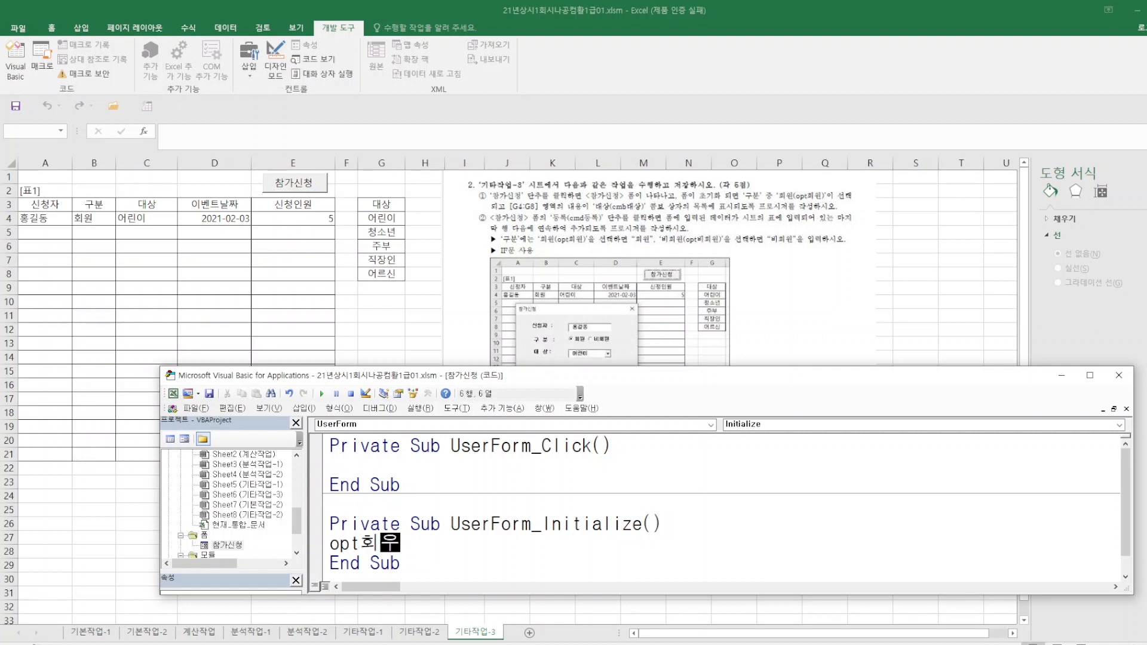
pyautogui.write('.')
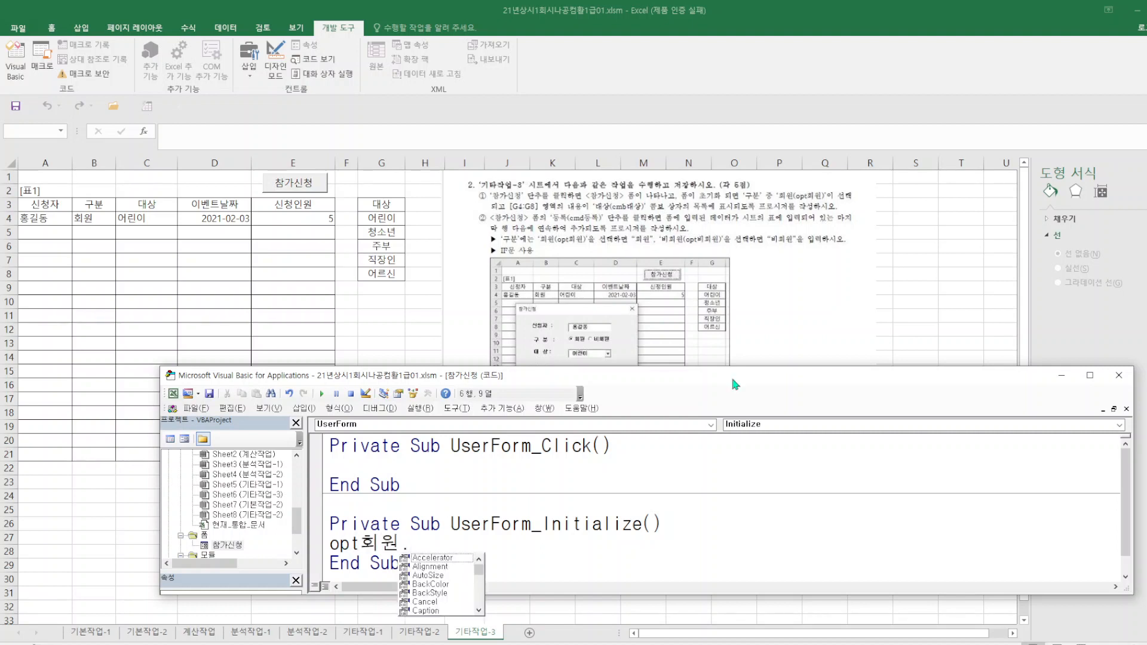
pyautogui.write('v')
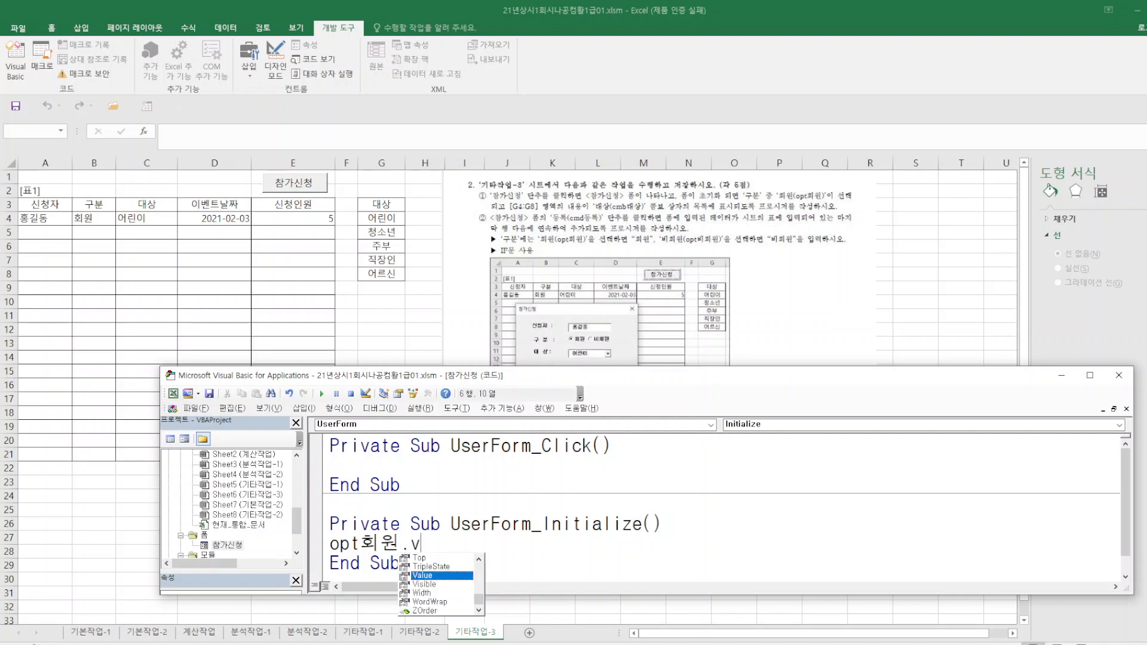
pyautogui.write('alue=')
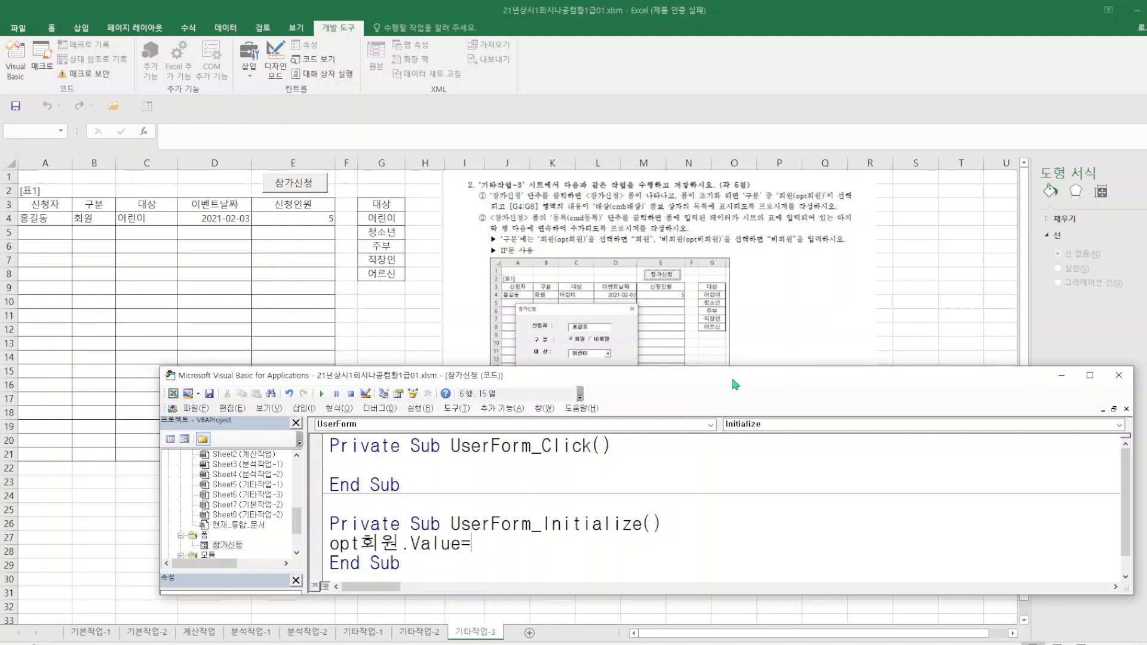
pyautogui.write('true')
pyautogui.press('Return')
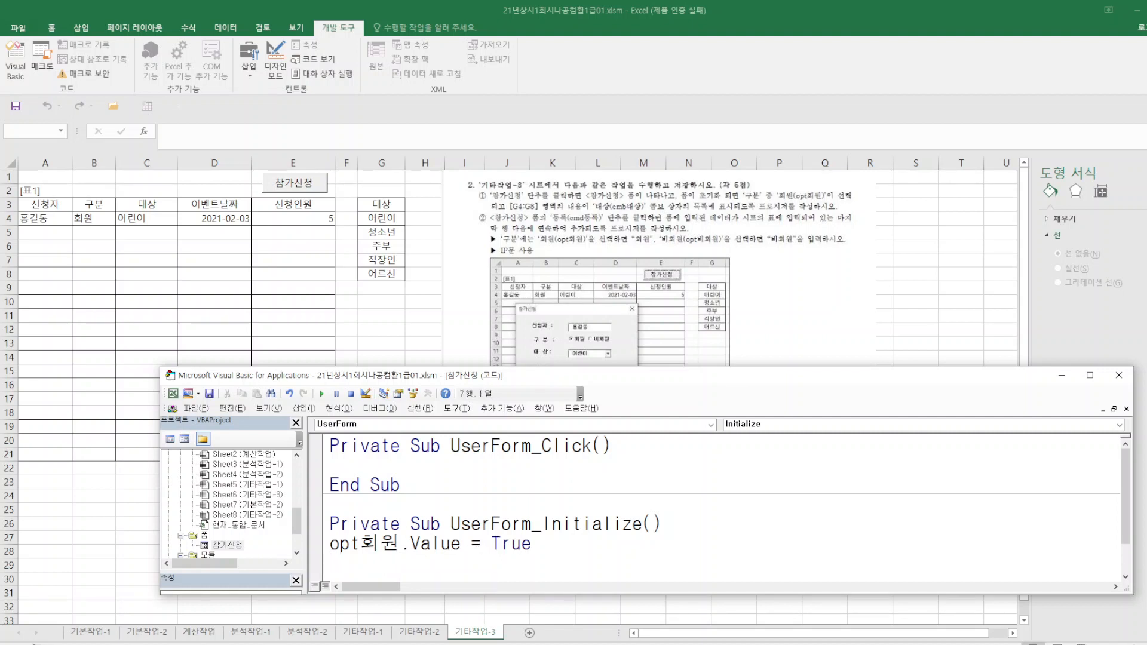
# Add the line cmb대상.RowSource="G4:G8" below the opt회원 line in UserForm_Initialize.
pyautogui.write('ㅊㅡㅠ')
pyautogui.press('Hangul')
pyautogui.write('eo')
pyautogui.press('BackSpace')
pyautogui.press('BackSpace')
pyautogui.press('BackSpace')
pyautogui.press('BackSpace')
pyautogui.write('츠ㅠ')
pyautogui.press('BackSpace')
pyautogui.press('BackSpace')
pyautogui.write('츠')
pyautogui.press('BackSpace')
pyautogui.press('BackSpace')
pyautogui.write('cmbe')
pyautogui.press('BackSpace')
pyautogui.press('BackSpace')
pyautogui.write('대상')
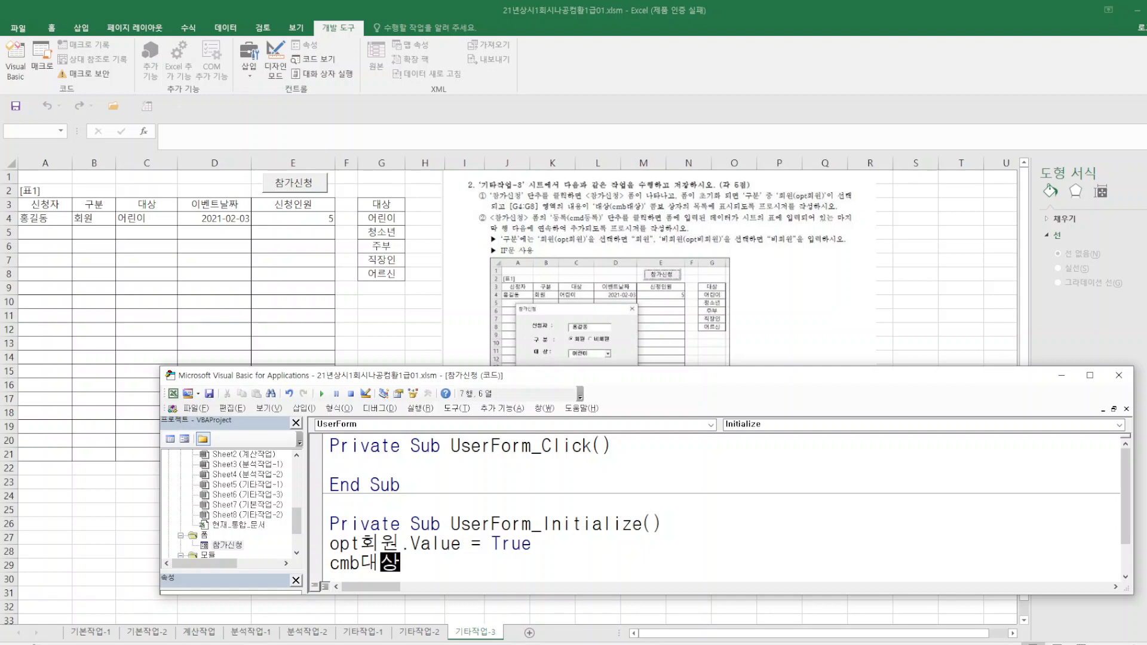
pyautogui.write('.')
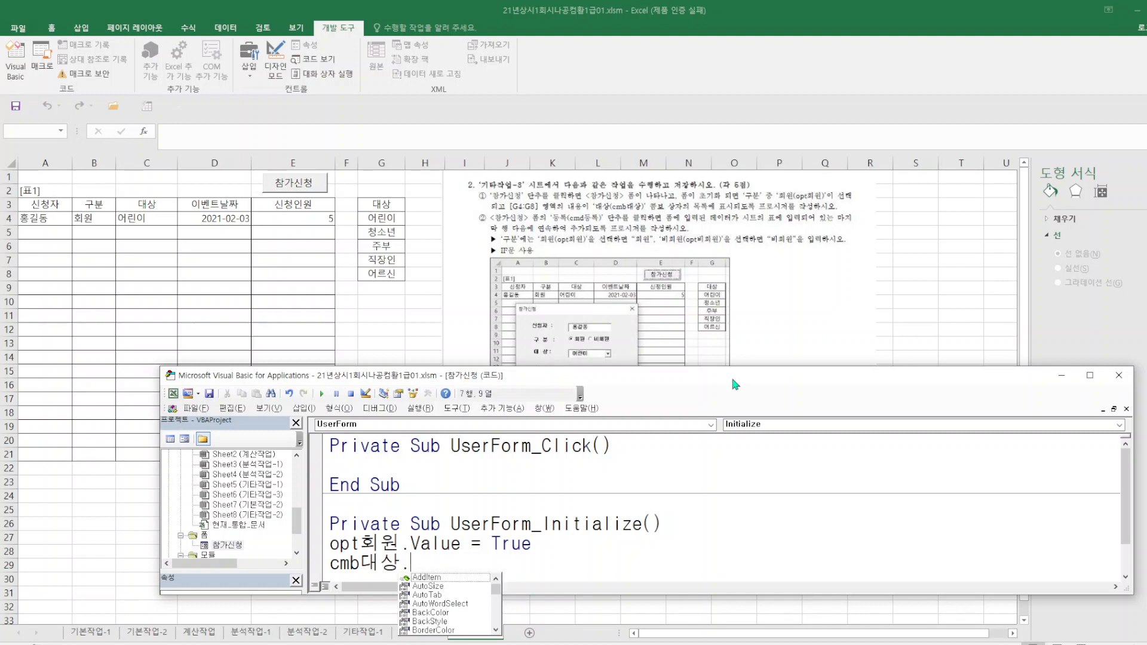
pyautogui.write('ro')
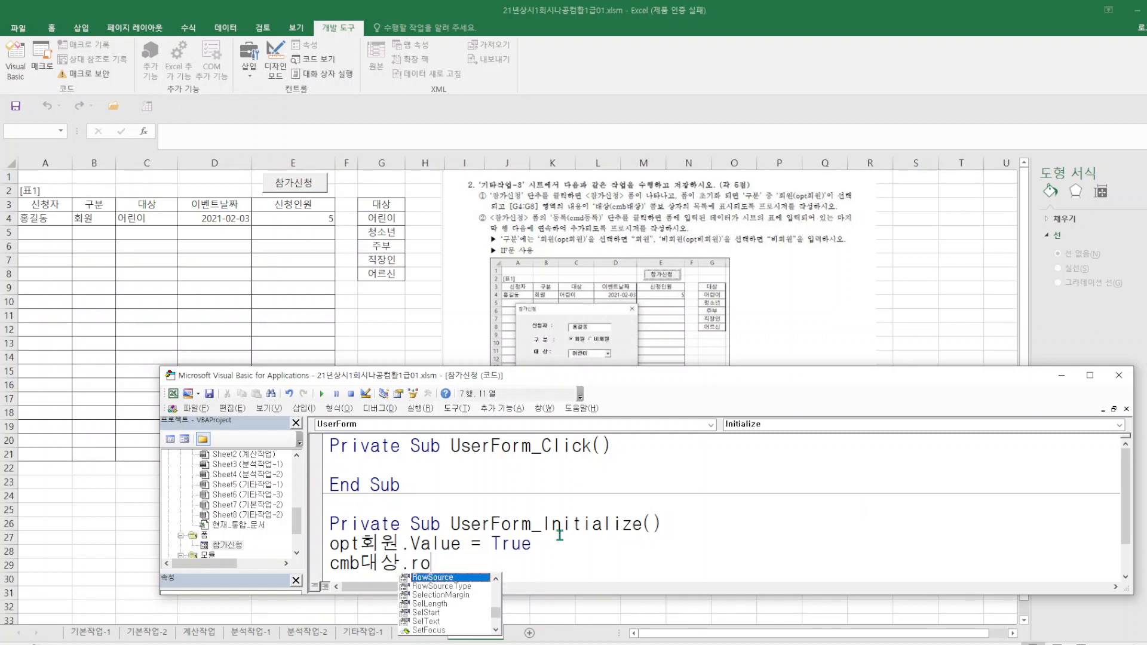
pyautogui.doubleClick(460, 577)
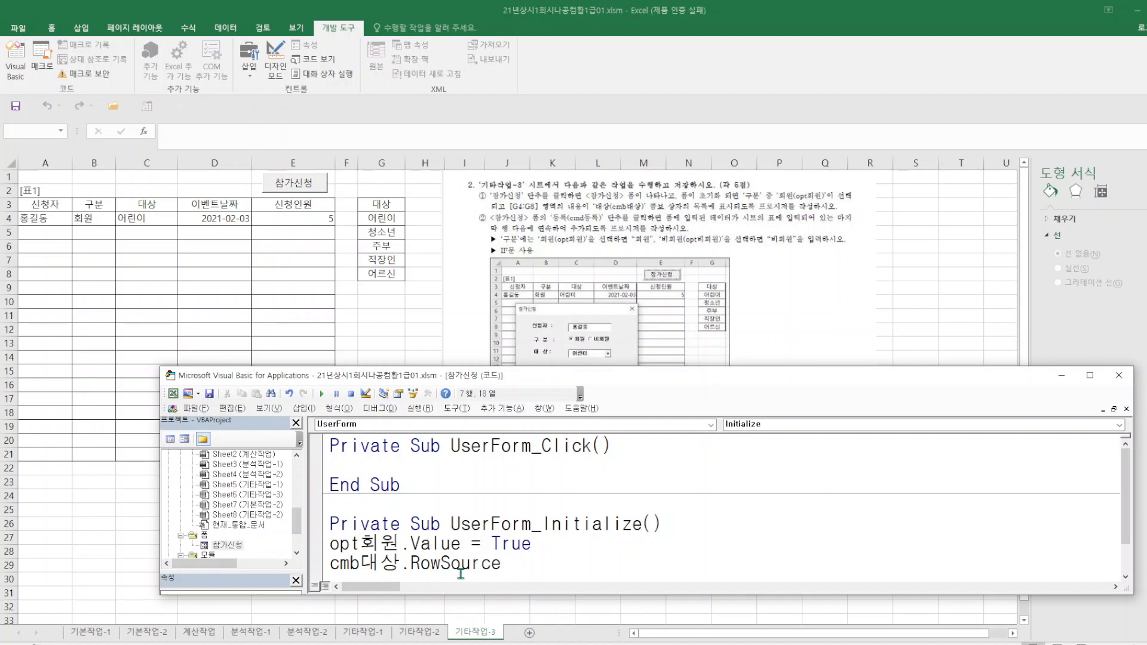
pyautogui.write('="G4:G8')
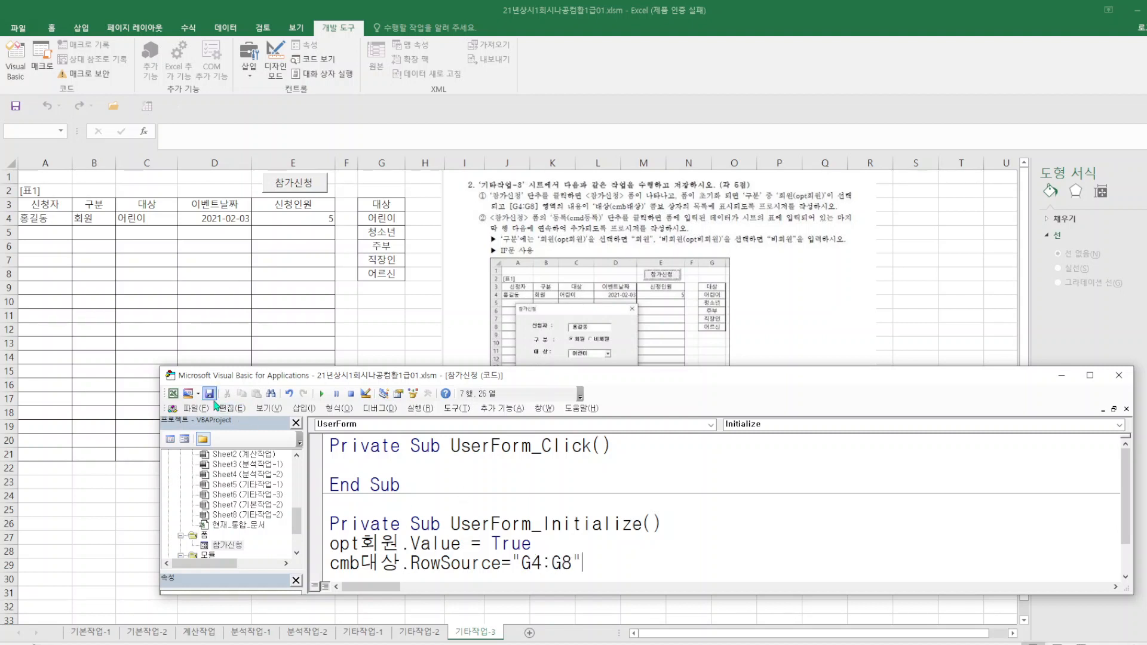
# Return to the worksheet and check the 참가신청 form's default 구분 option and 대상 list, then close the form.
pyautogui.click(197, 408)
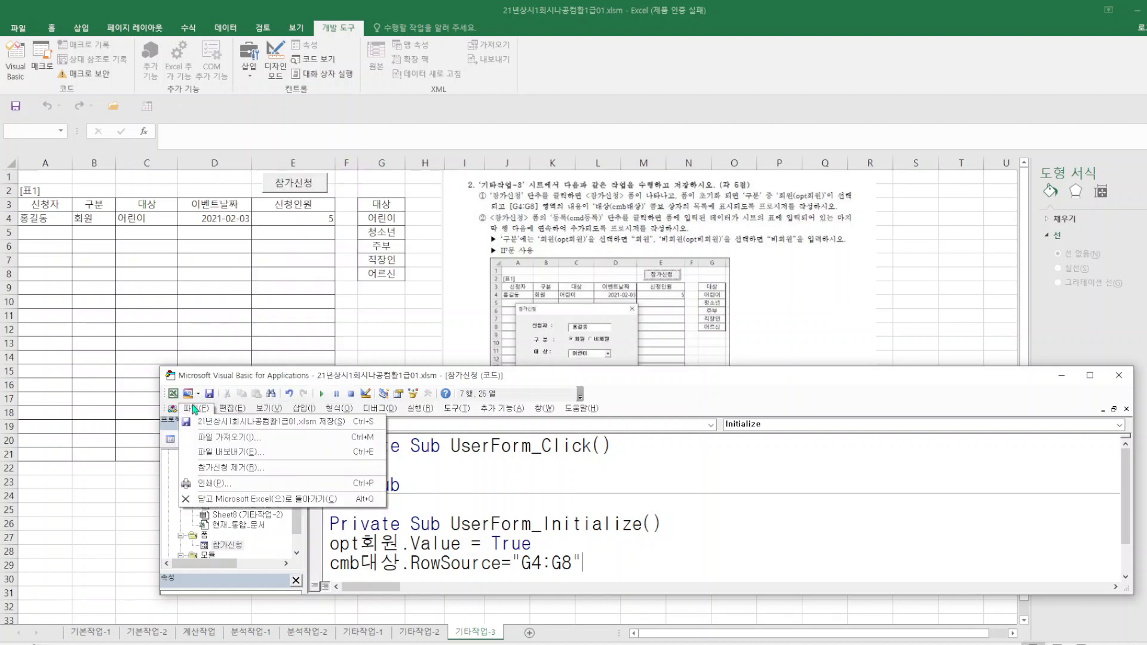
pyautogui.click(233, 503)
pyautogui.click(305, 188)
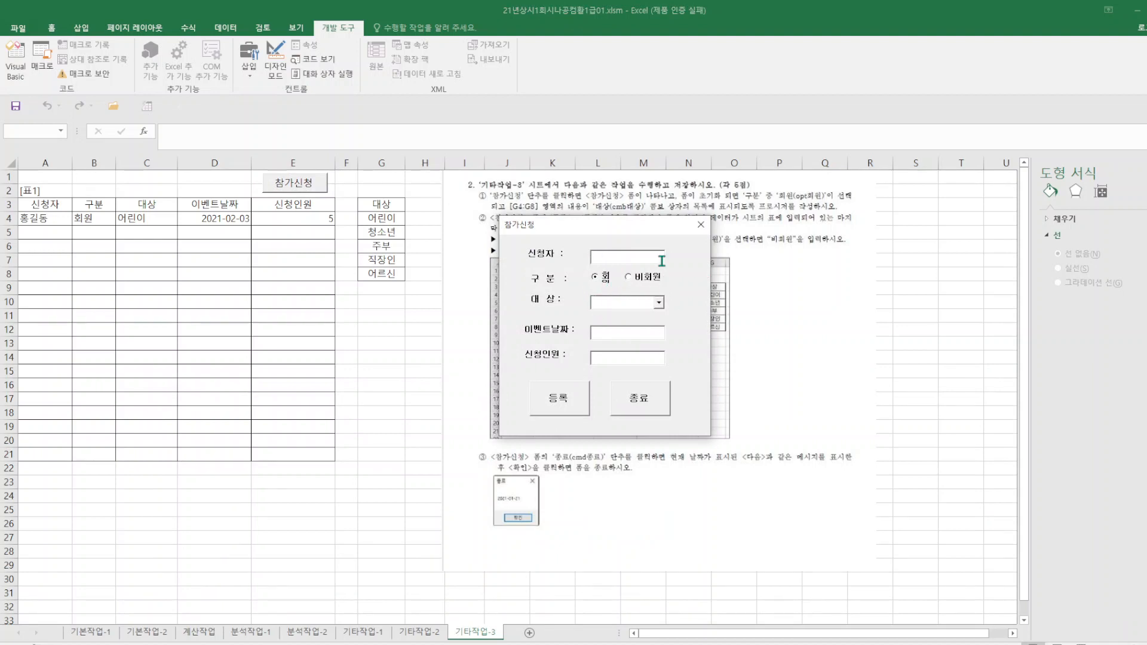
pyautogui.click(659, 302)
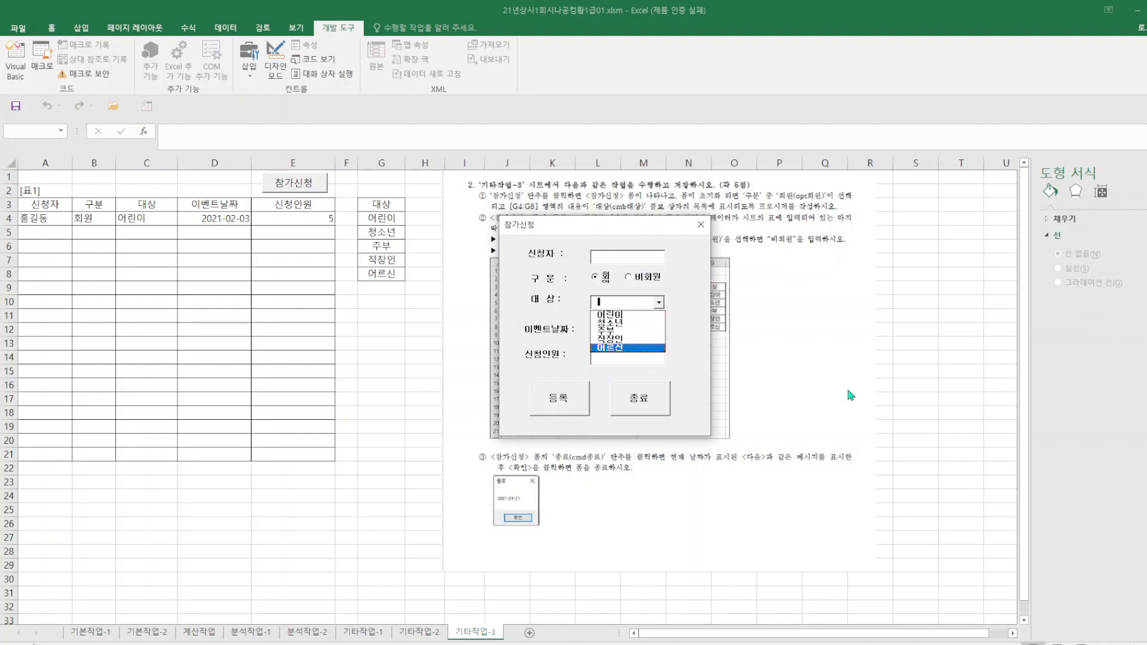
pyautogui.click(701, 225)
pyautogui.click(701, 224)
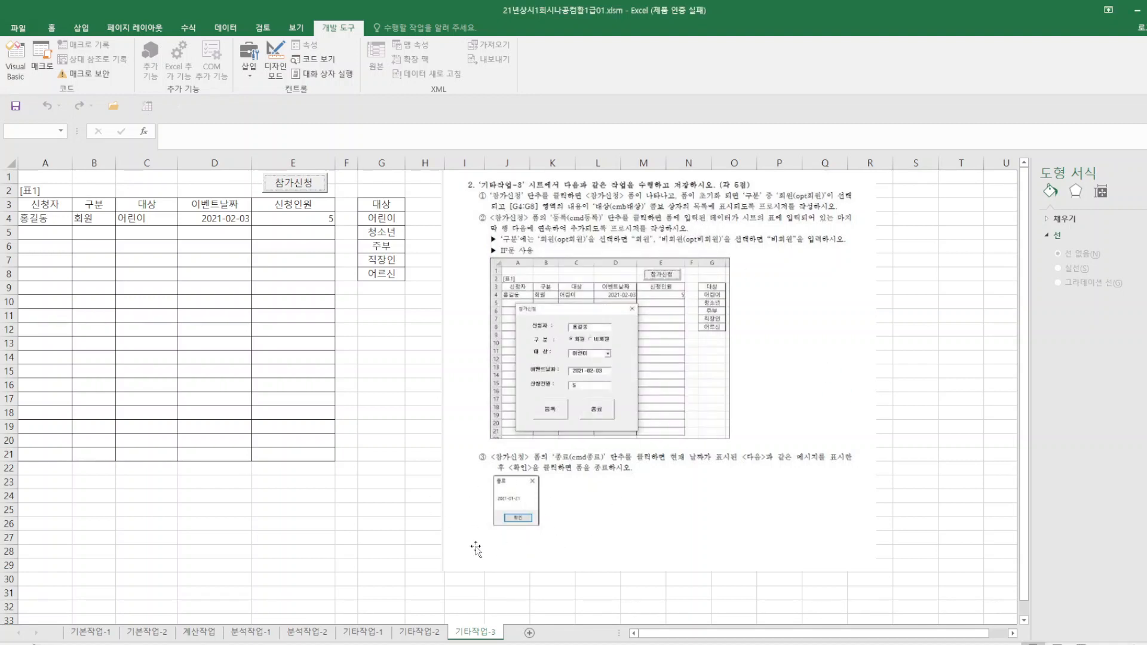
# Open the 참가신청 form in the Visual Basic editor and create the click procedure for its 종료 button.
pyautogui.click(311, 59)
pyautogui.doubleClick(238, 547)
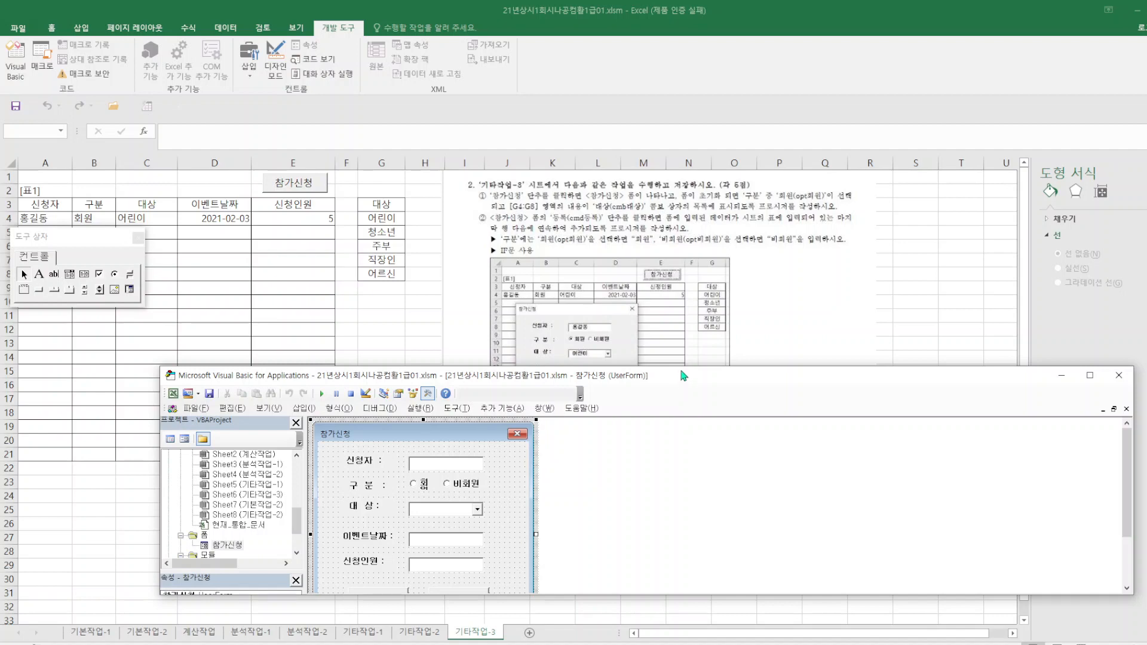
pyautogui.moveTo(681, 376); pyautogui.dragTo(656, 251)
pyautogui.moveTo(1100, 411); pyautogui.dragTo(1102, 432)
pyautogui.doubleClick(437, 442)
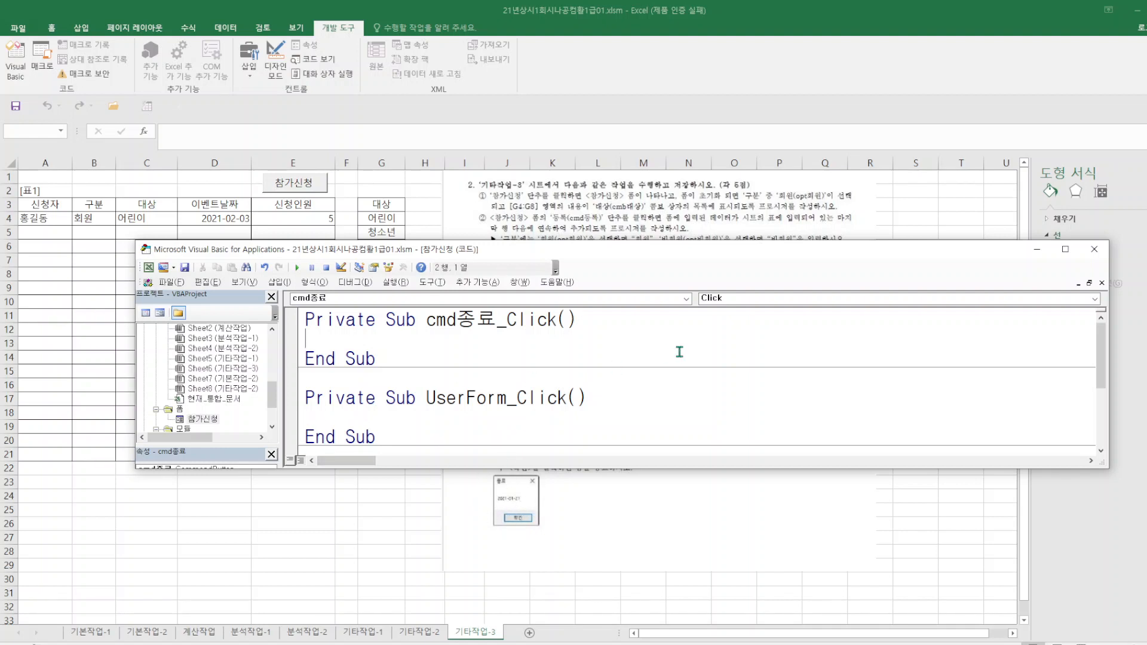
# In cmd종료_Click, add the line MsgBox Date, vbOKOnly, "종료" followed by the line Unload Me.
pyautogui.write('msgbox date,')
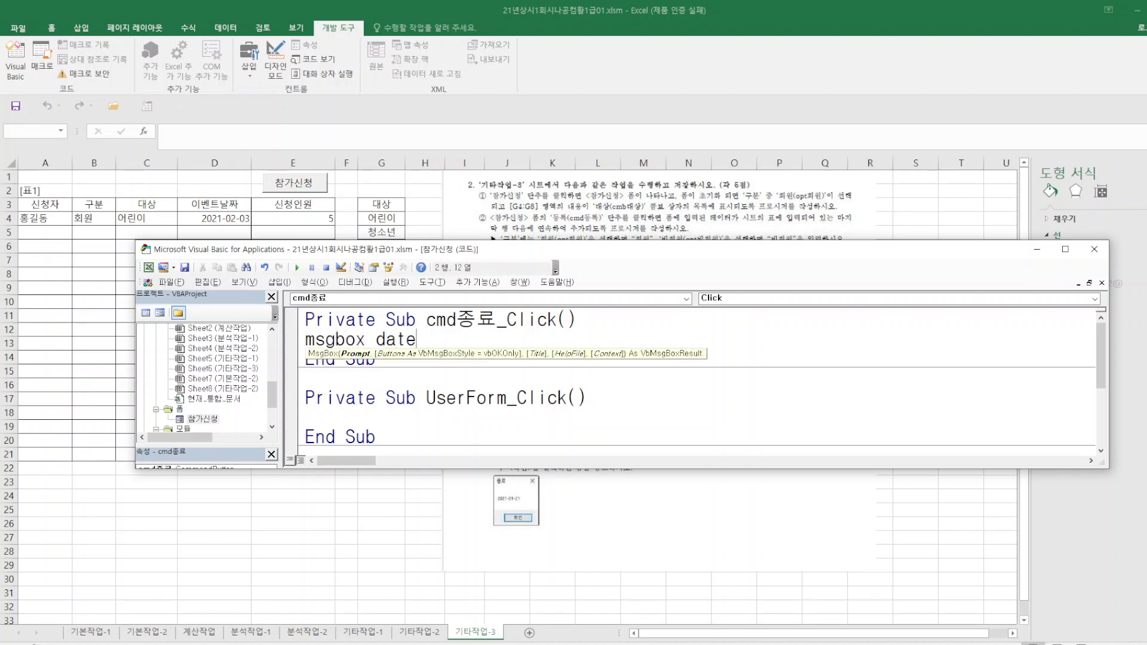
pyautogui.write('b')
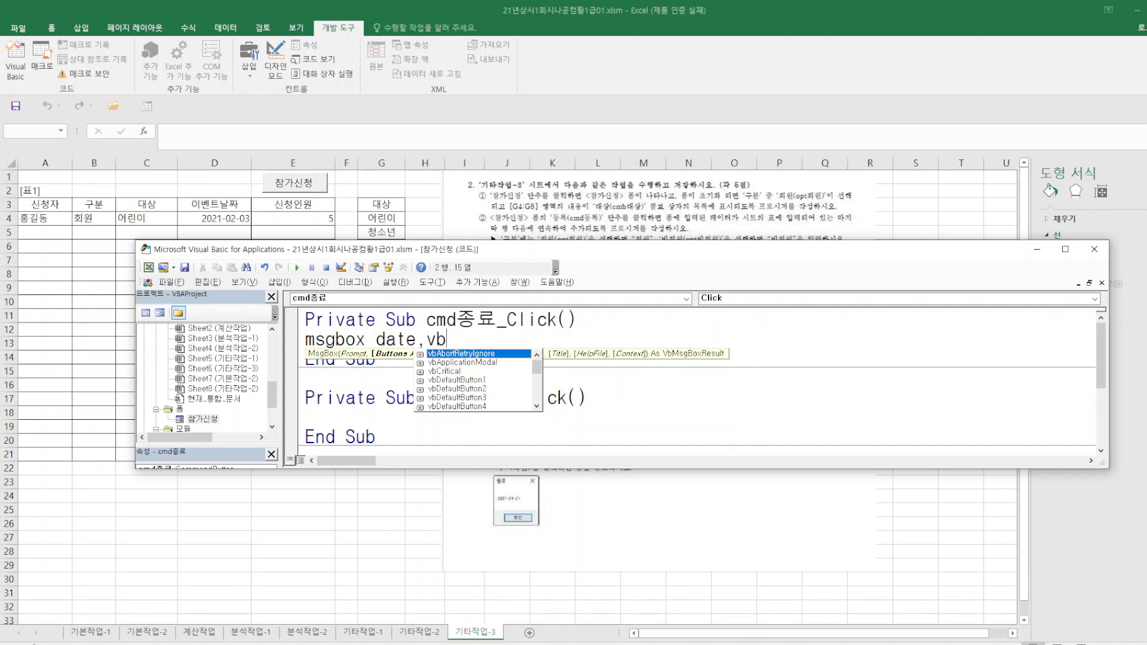
pyautogui.write('ok')
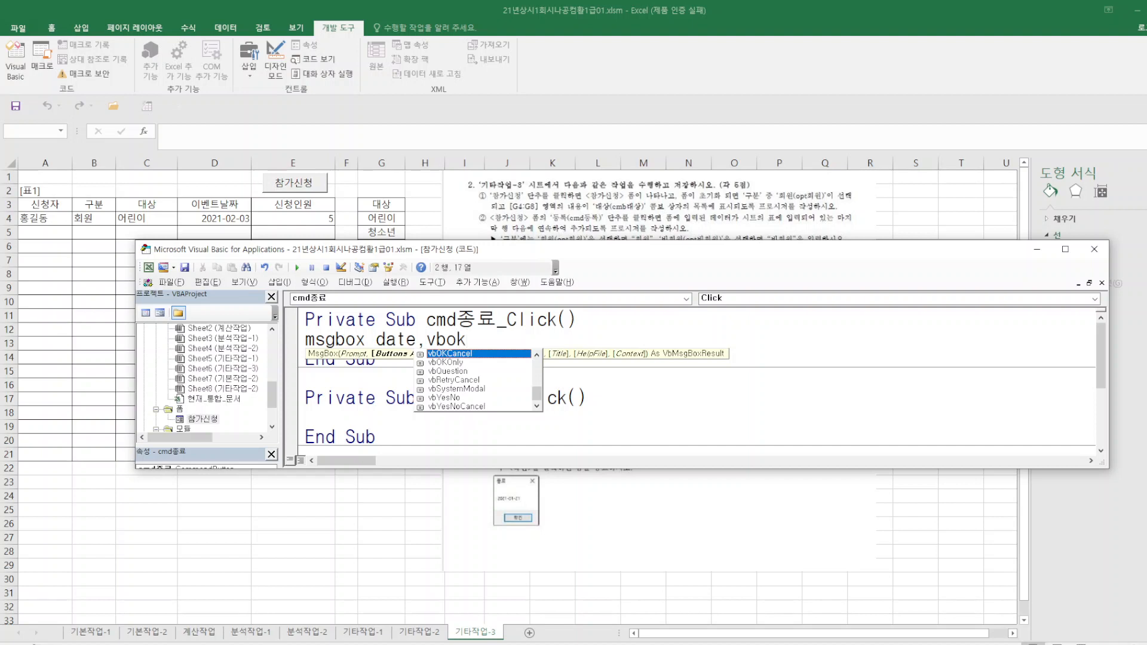
pyautogui.press('Down')
pyautogui.press('Tab')
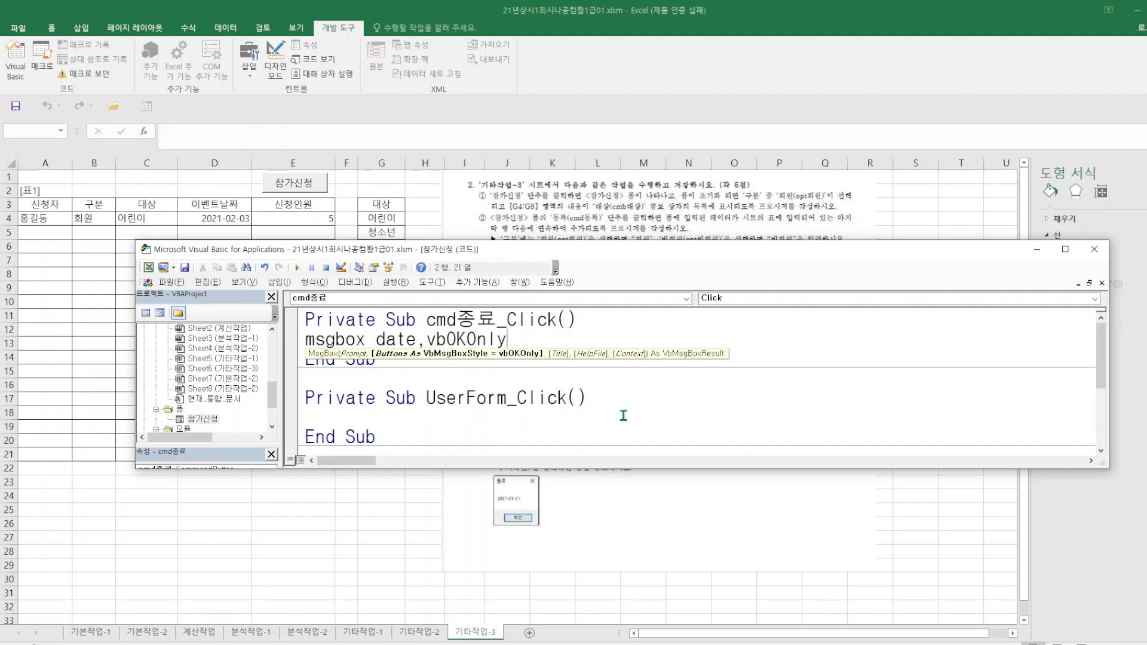
pyautogui.write(',')
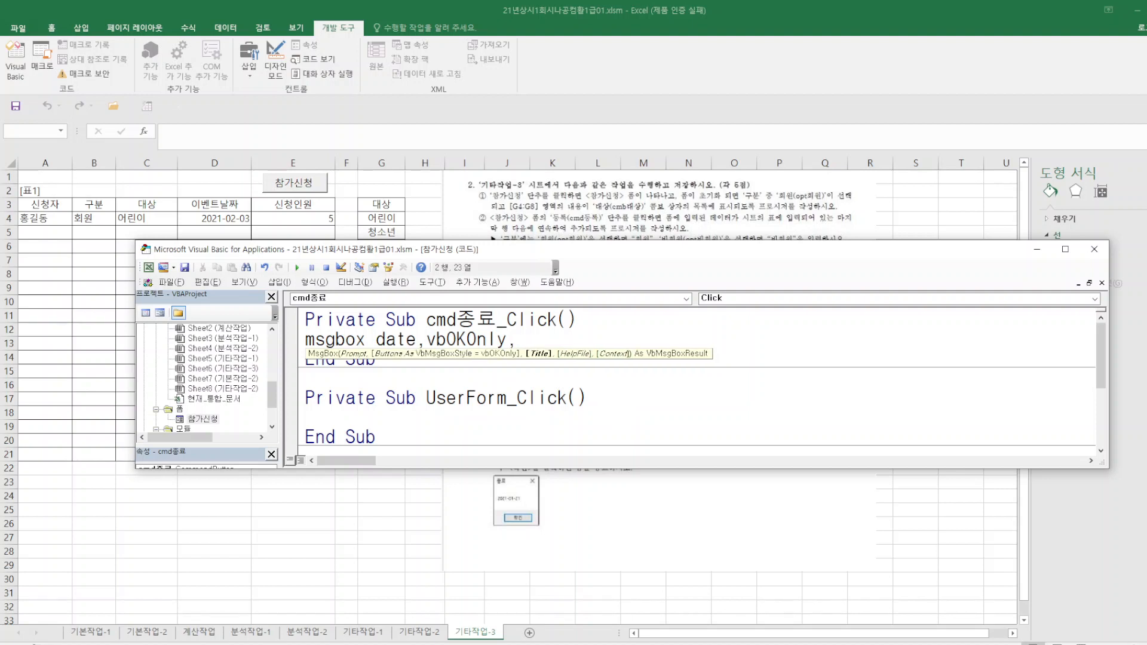
pyautogui.write(' "종료"')
pyautogui.press('Return')
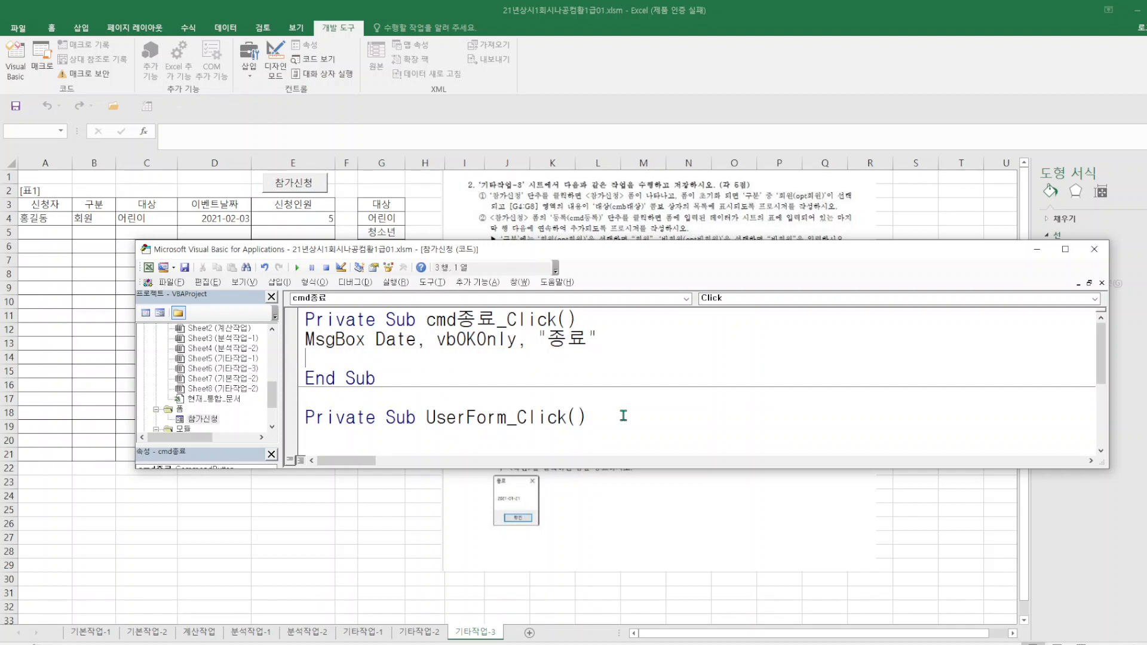
pyautogui.write('unload me')
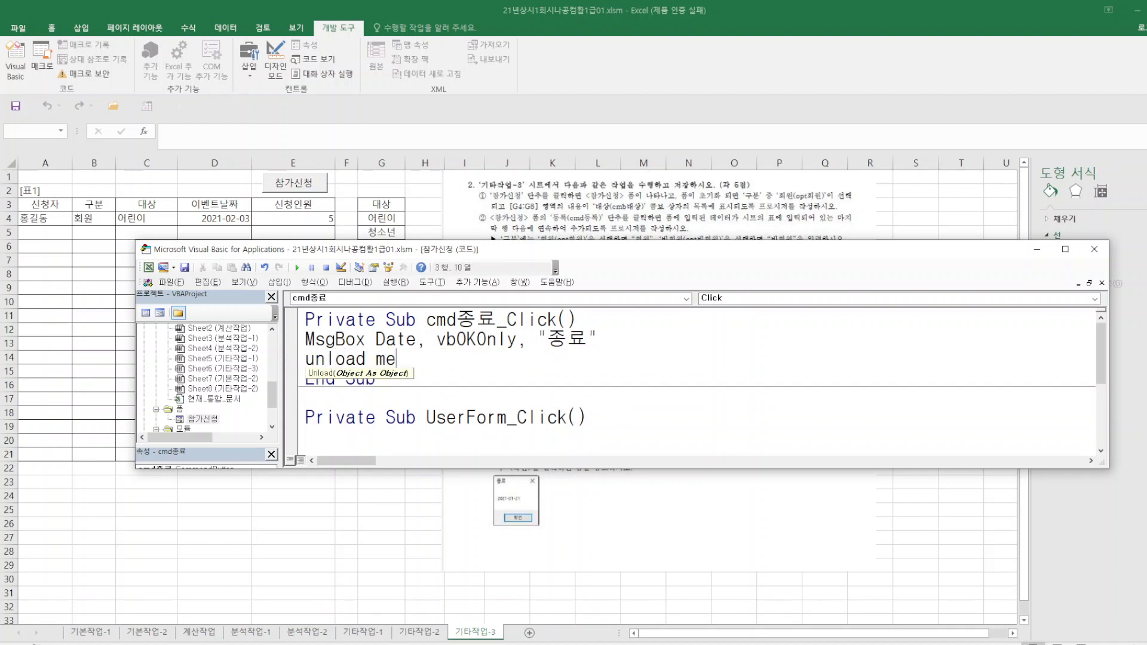
# Return to the worksheet, open the 참가신청 form and test its 종료 button, dismissing the date message.
pyautogui.click(172, 282)
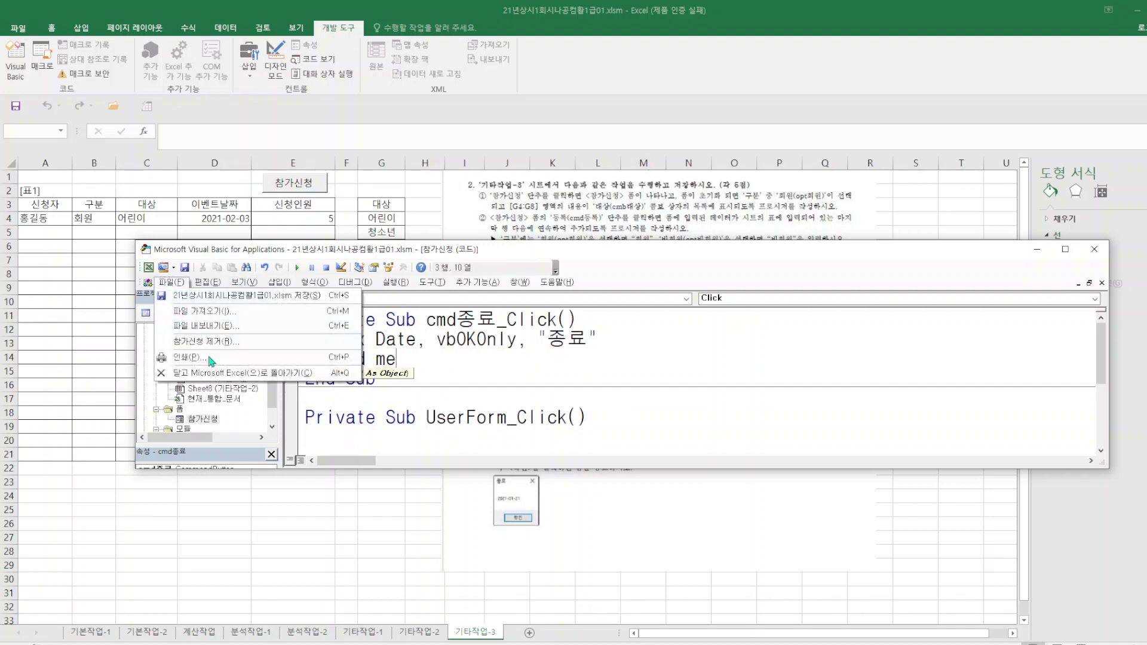
pyautogui.click(213, 373)
pyautogui.click(302, 195)
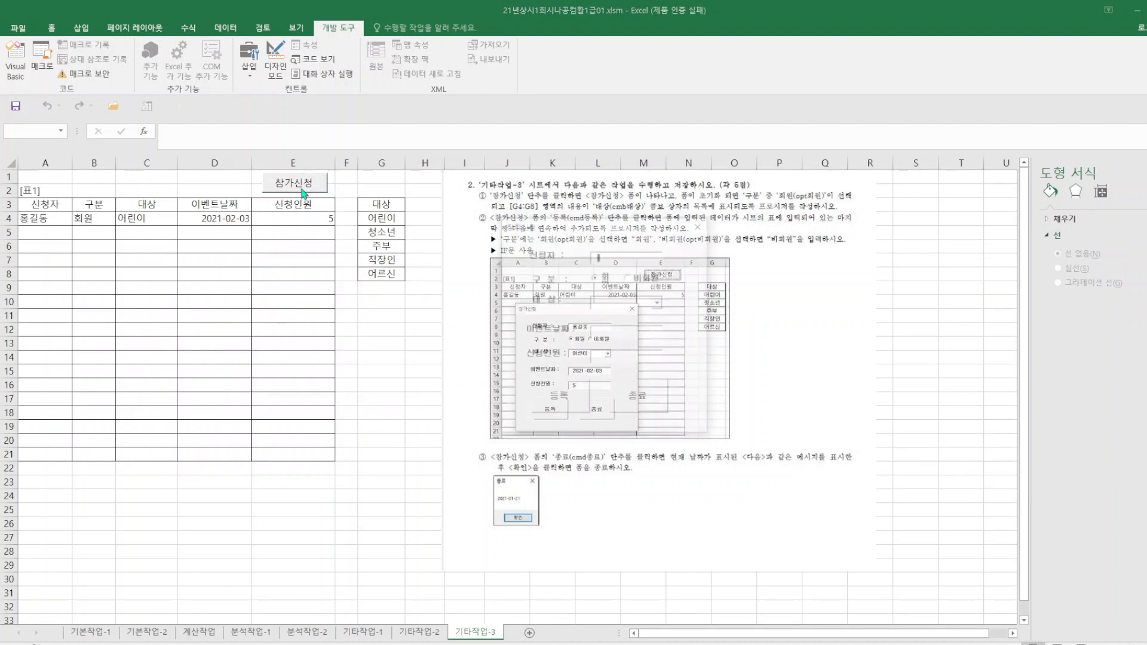
pyautogui.click(656, 405)
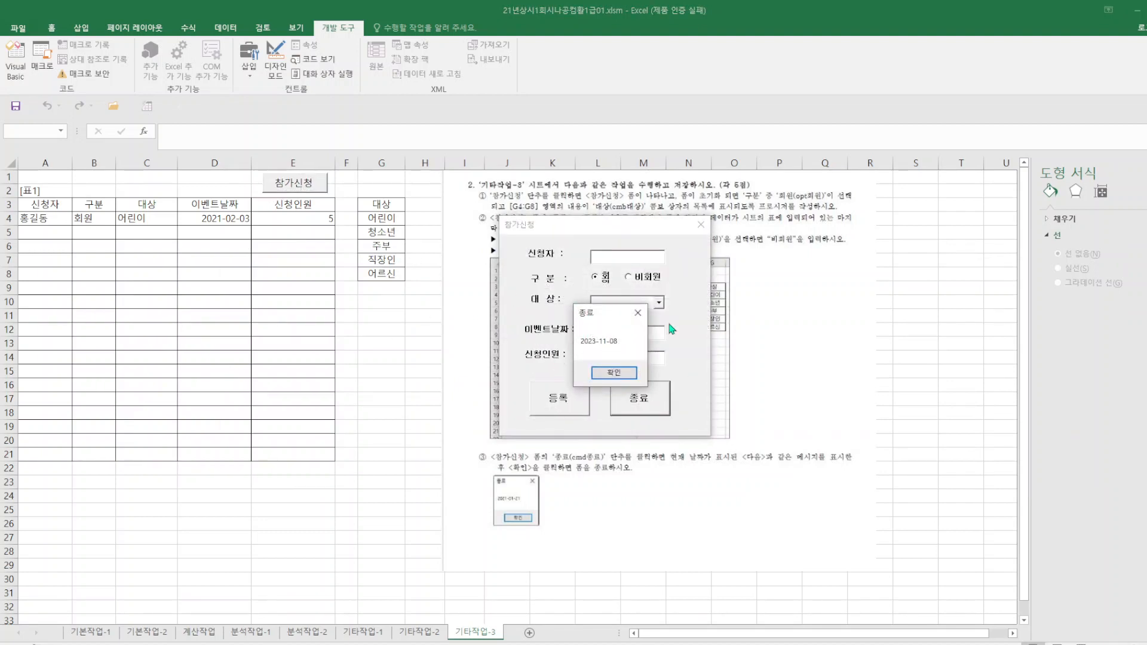
pyautogui.click(638, 313)
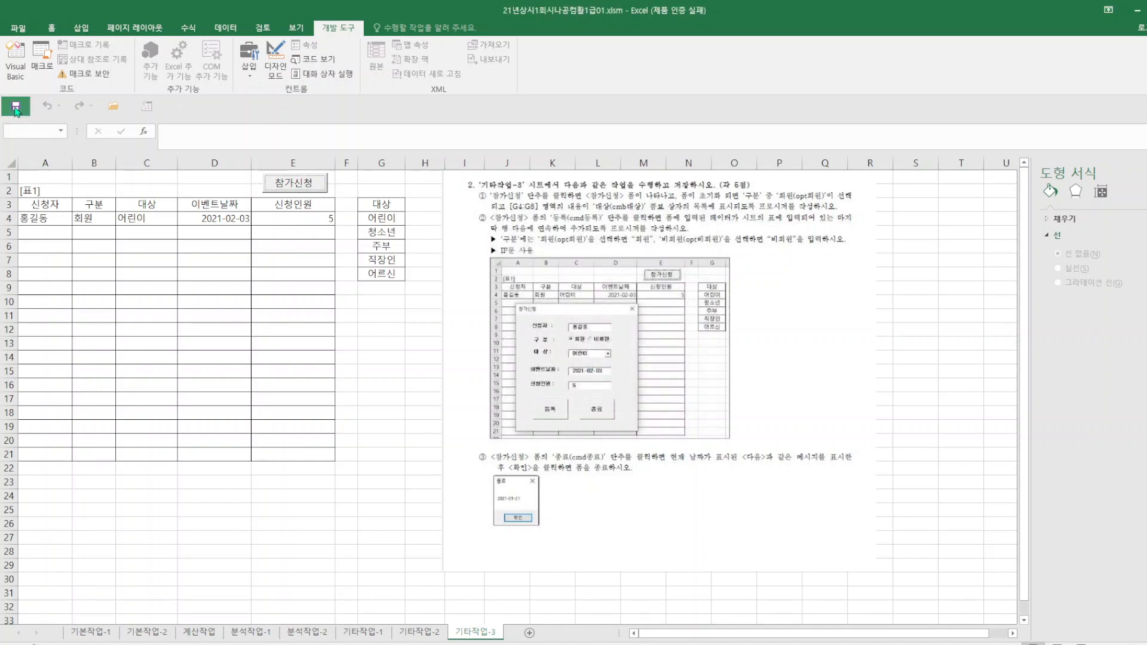
# Save the workbook and look through the 기본작업-1, 기본작업-2 and 계산작업 sheets, selecting cell L32 on 계산작업.
pyautogui.click(16, 109)
pyautogui.click(90, 632)
pyautogui.click(147, 632)
pyautogui.click(199, 632)
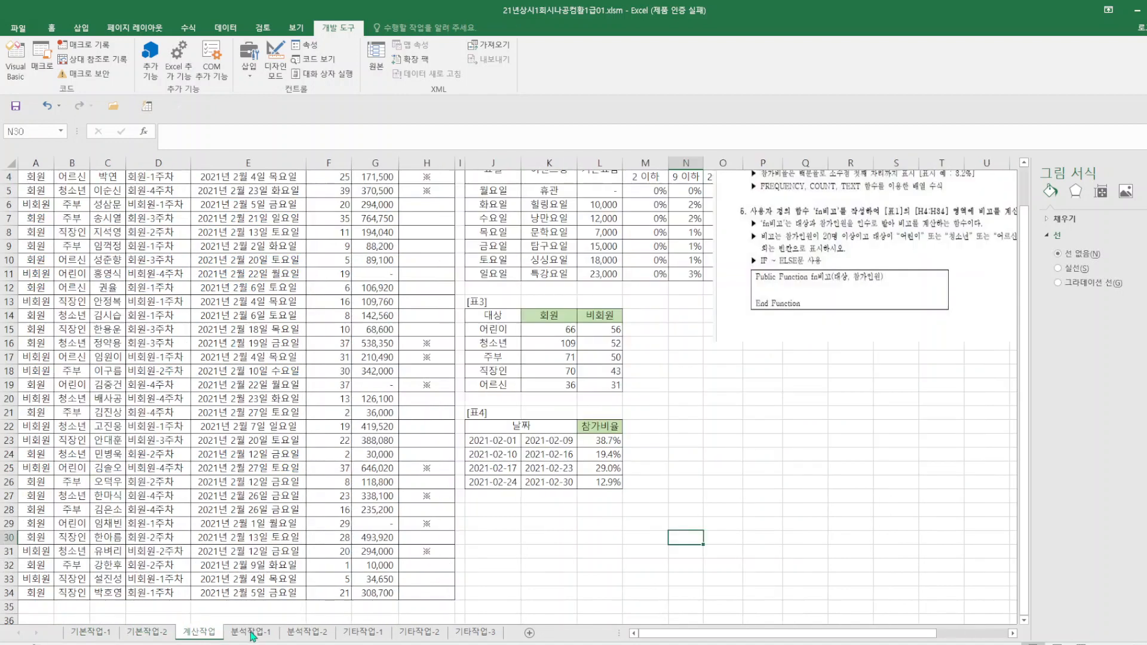
pyautogui.click(615, 566)
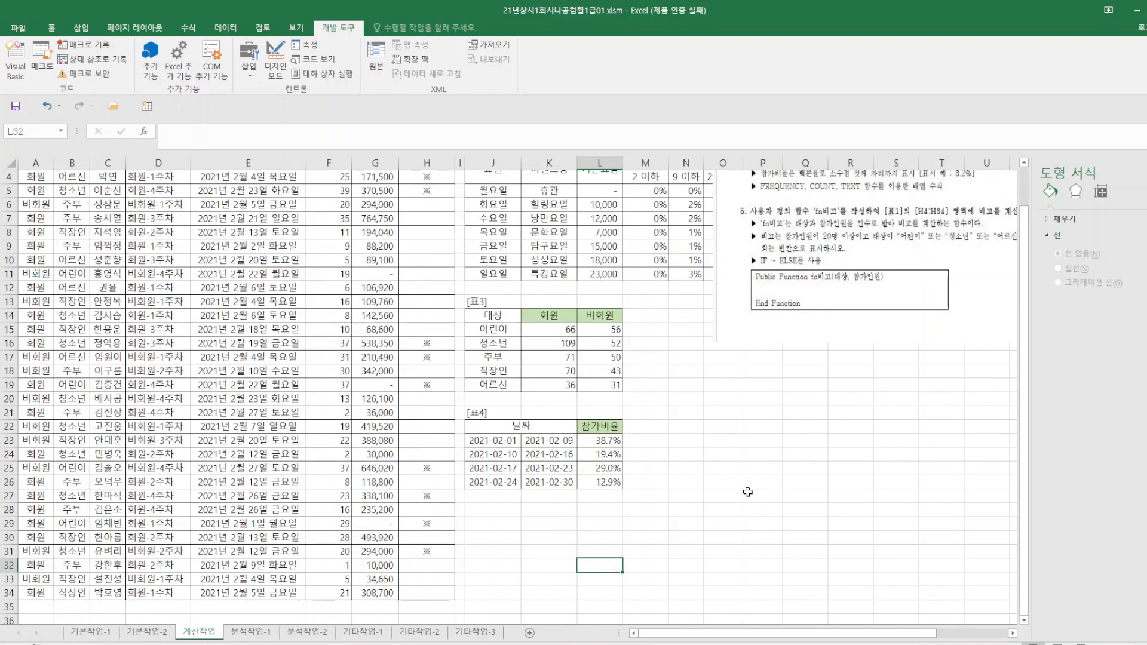